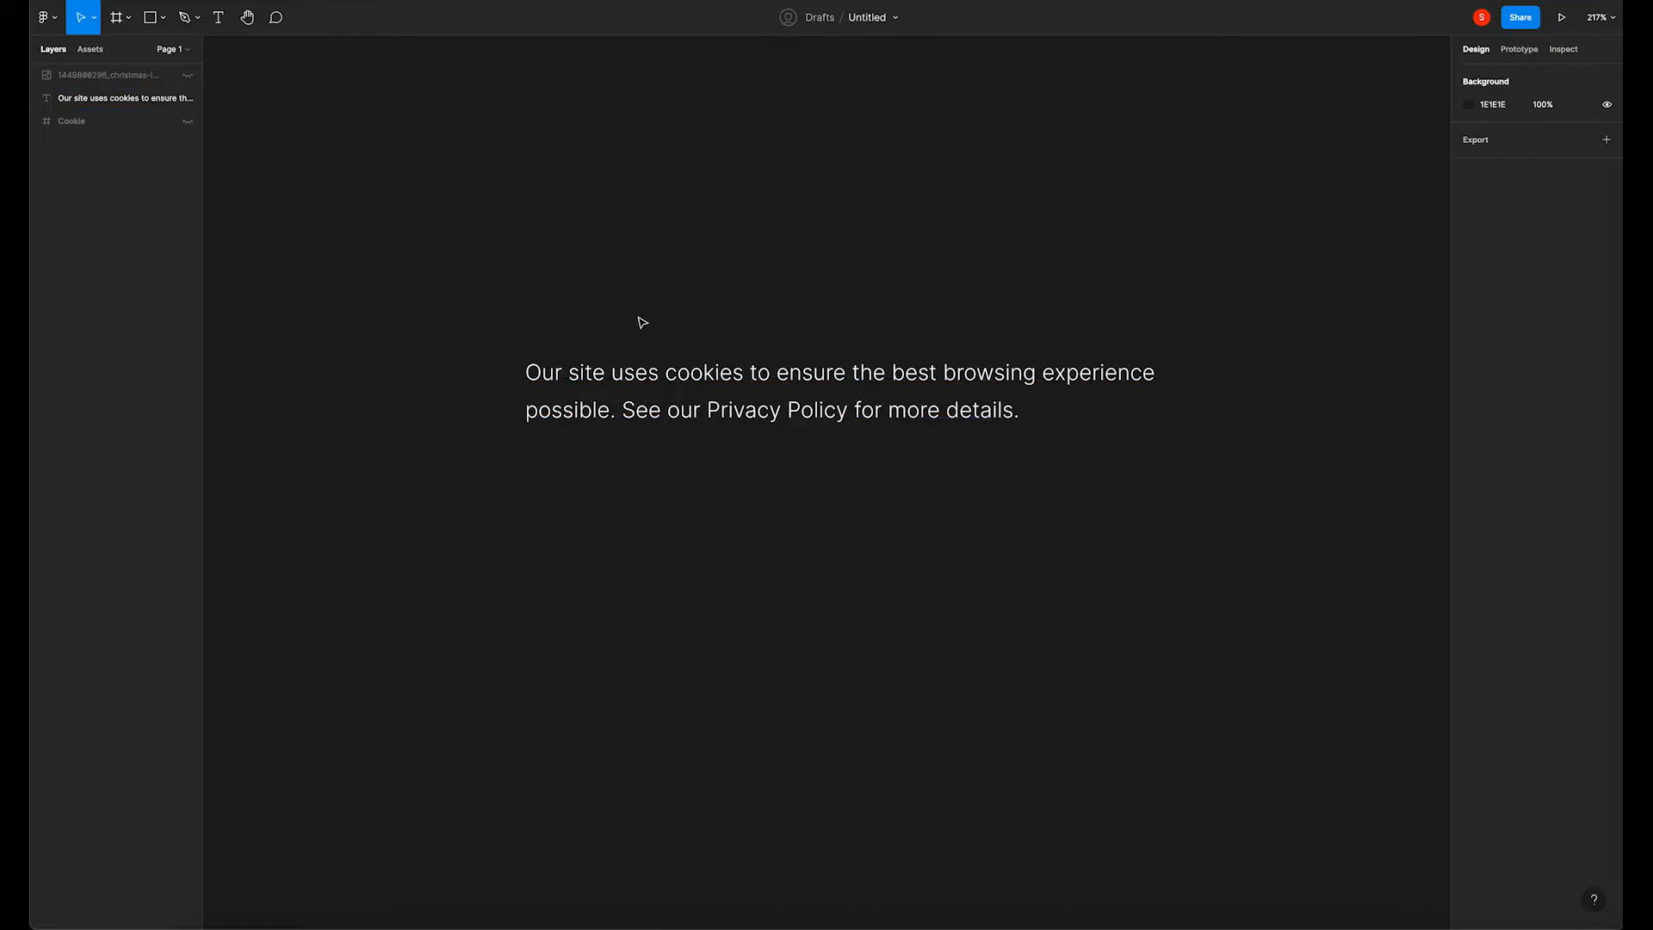
Add a text layer reading "button" above the cookie message.
scroll(332, 173, "down", 1)
left_click(218, 17)
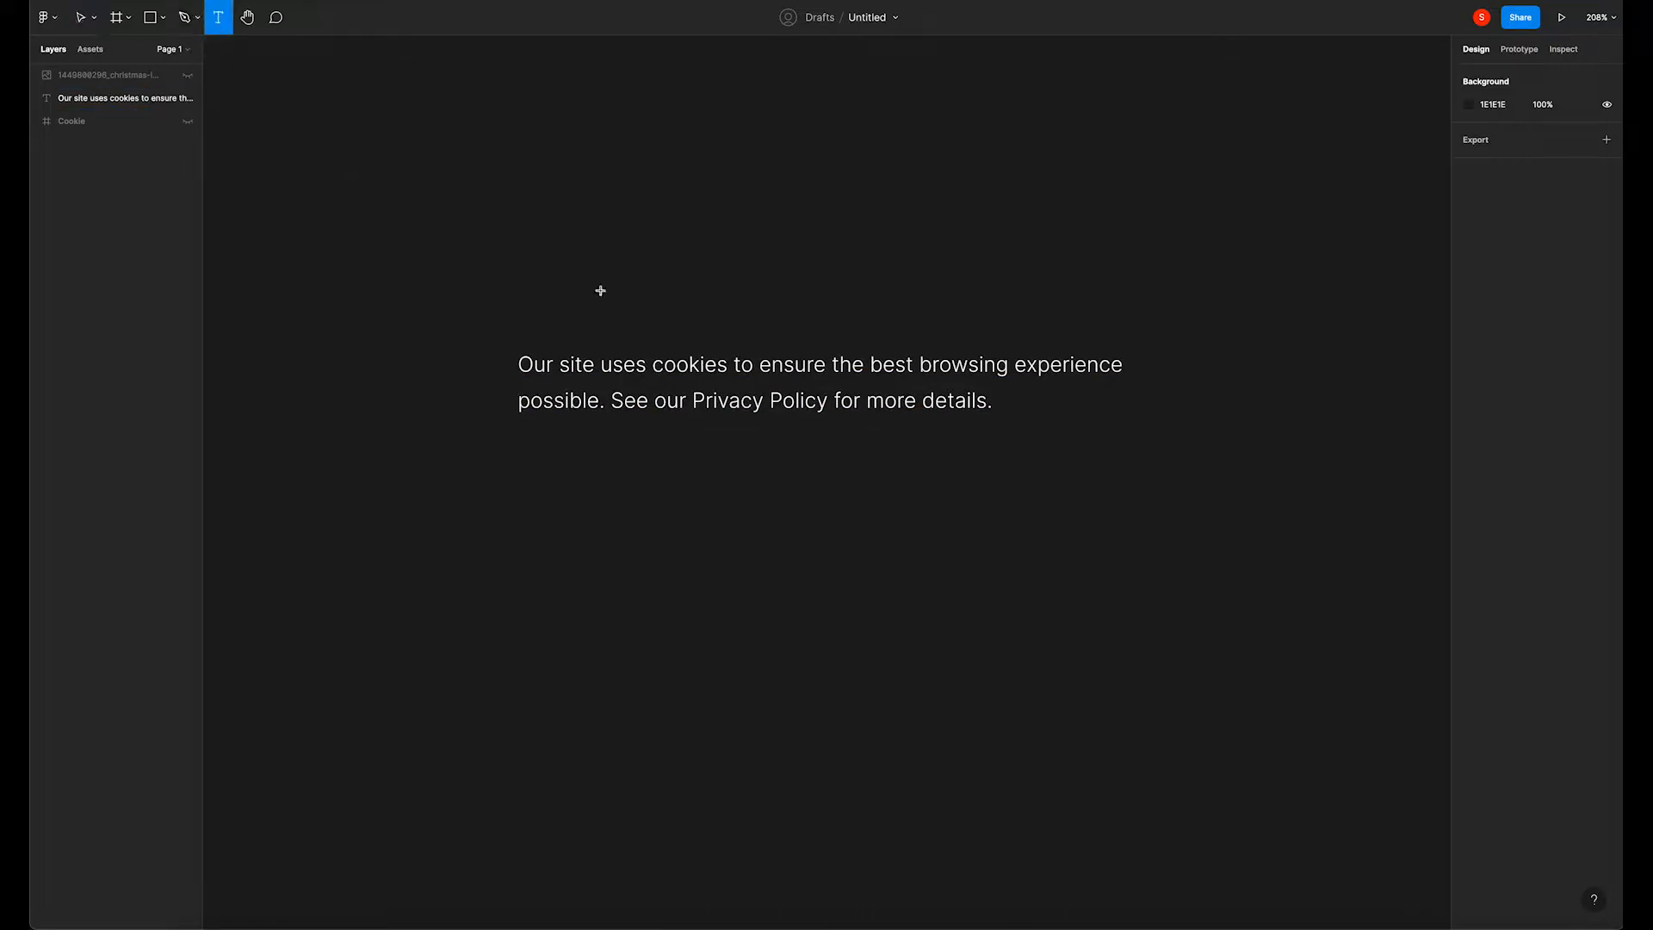
left_click(807, 290)
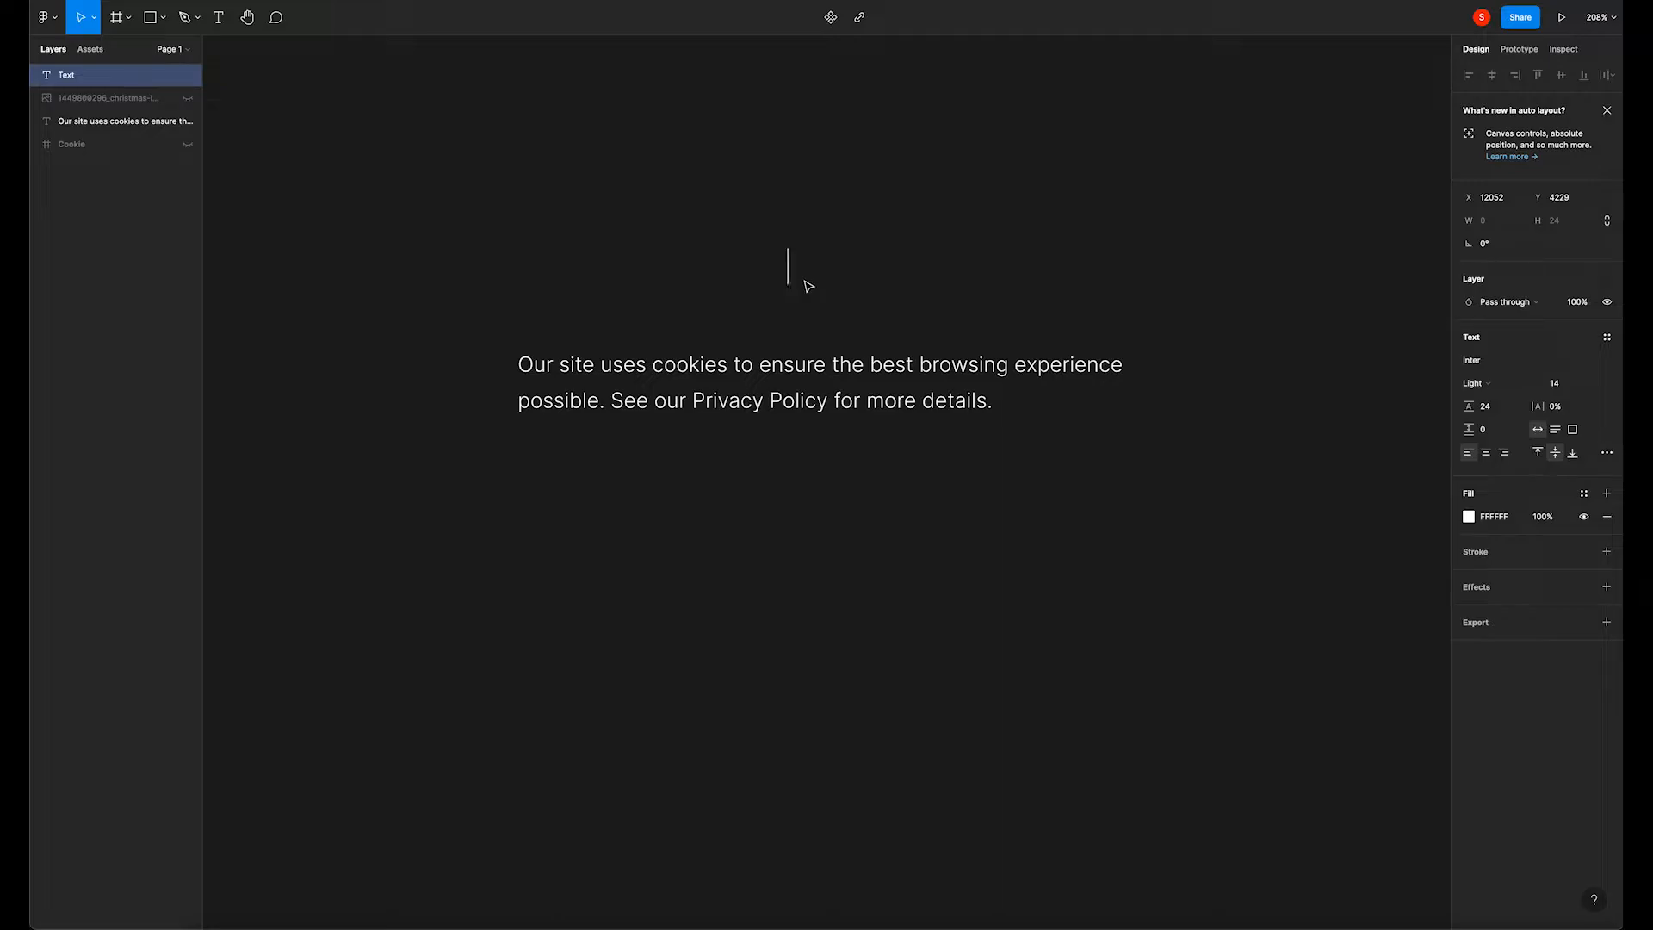
type("a")
key("BackSpace")
type("button")
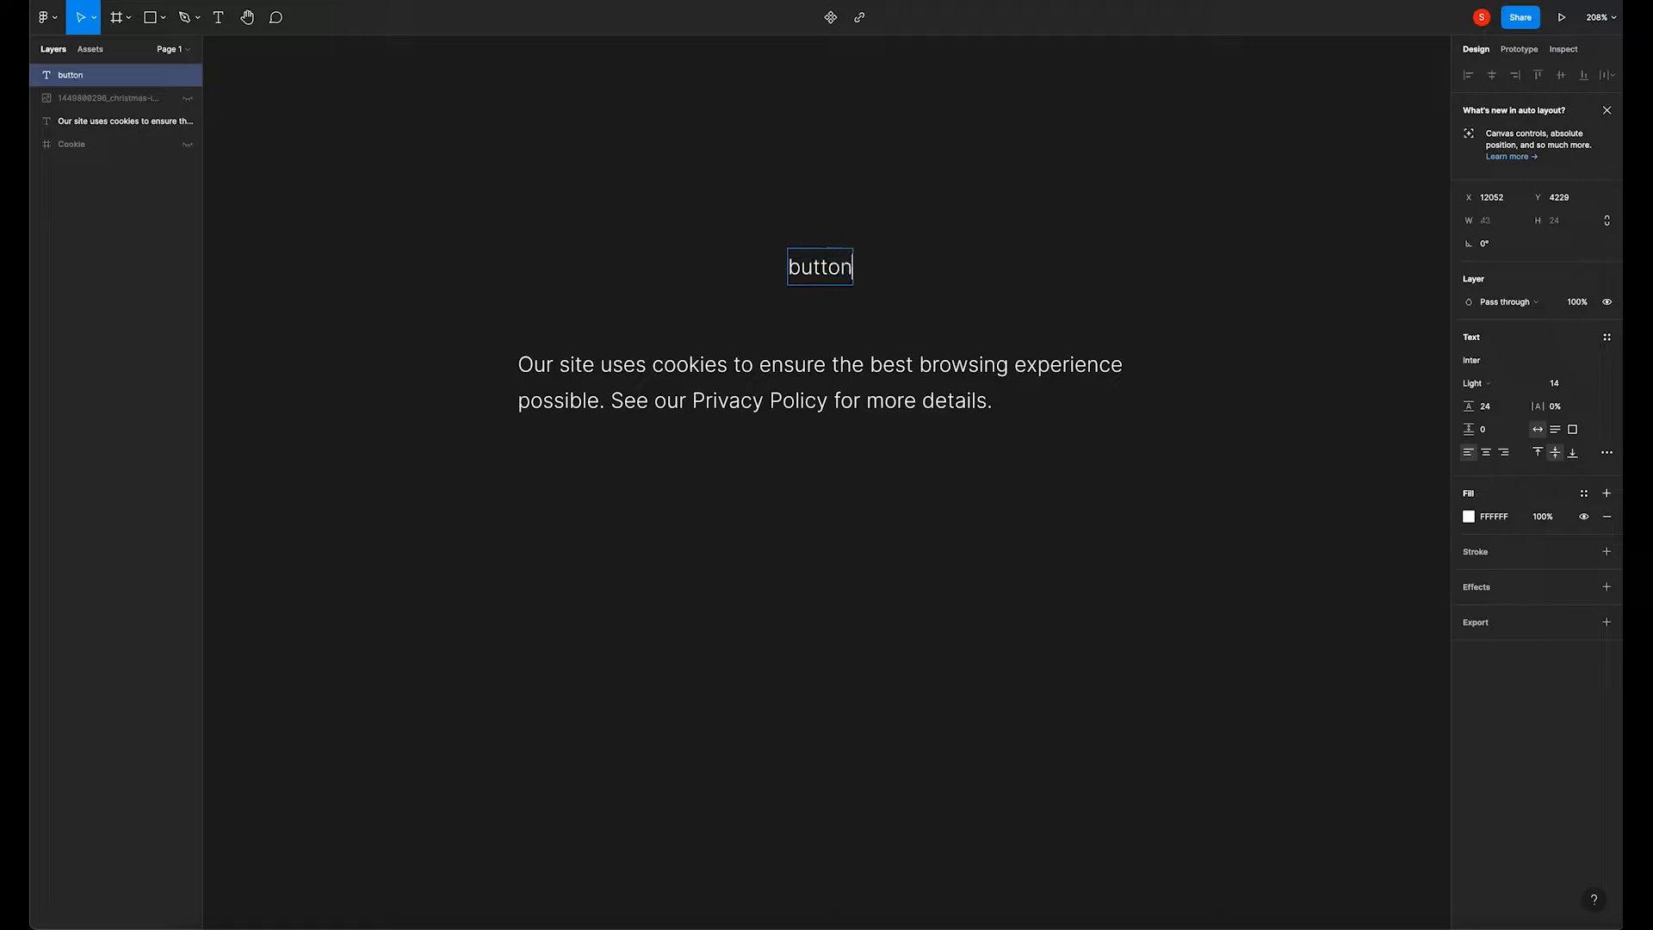
left_click(963, 295)
left_click(962, 295)
left_click(828, 280)
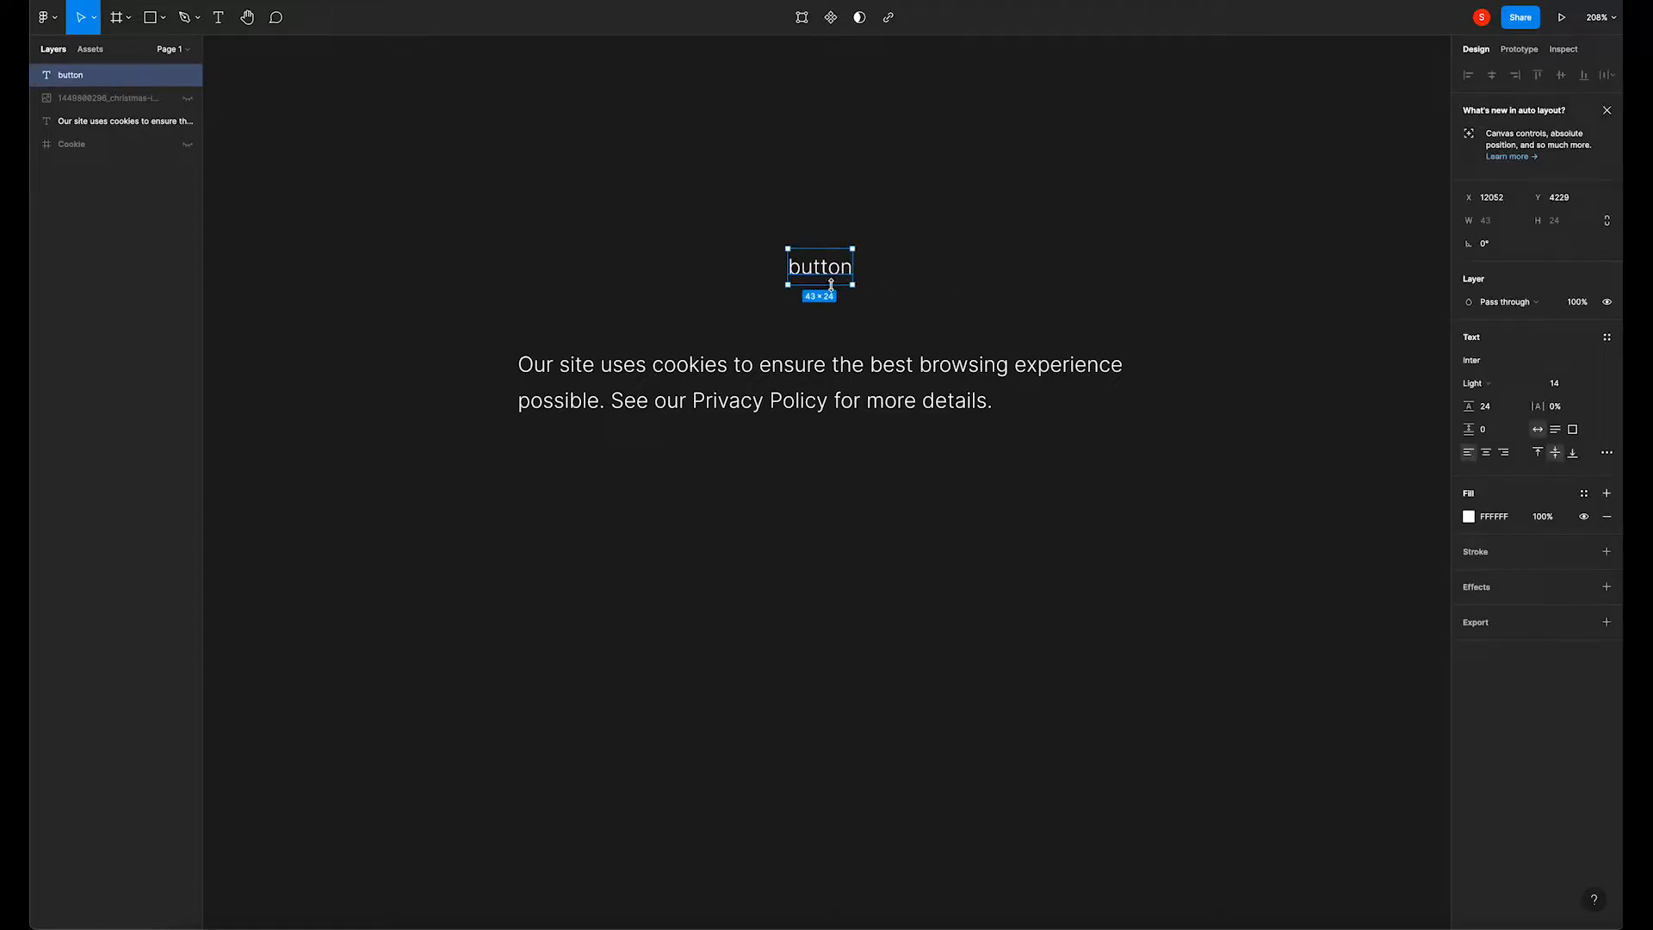
Set the cookie message's font to Clash Display with Regular weight.
left_click(969, 372)
left_click(1509, 370)
type("Clash Display")
key("Return")
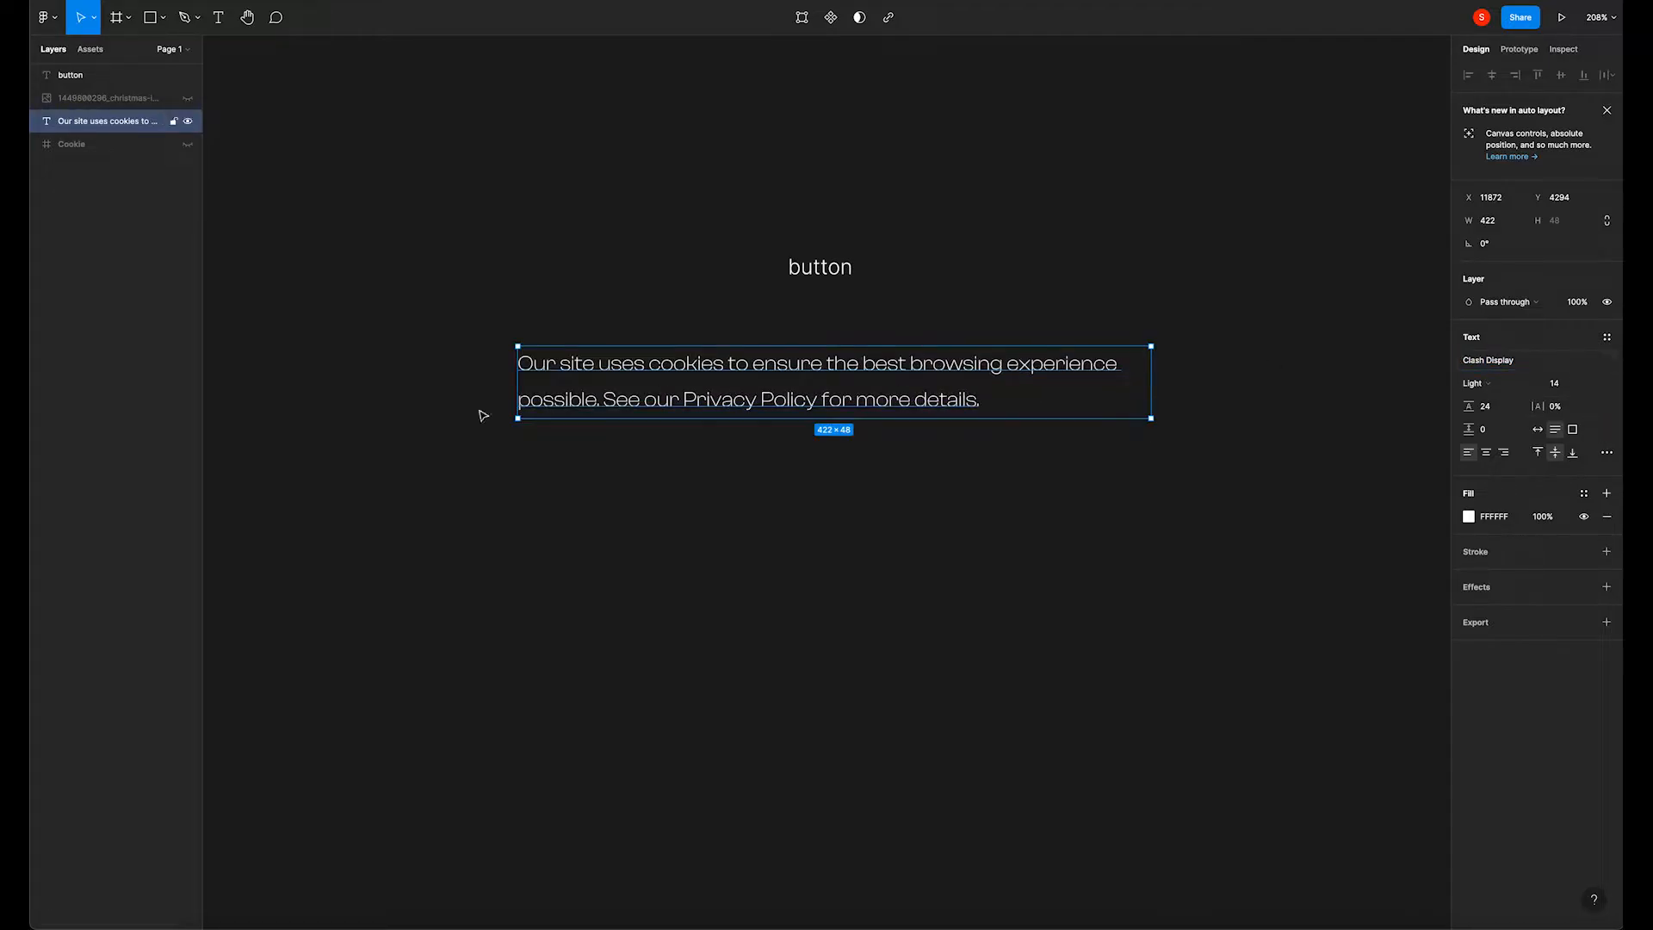
left_click(1520, 382)
left_click(1502, 396)
left_click(1003, 546)
Set the cookie message's line height to 20.
left_click(990, 405)
left_click(1569, 388)
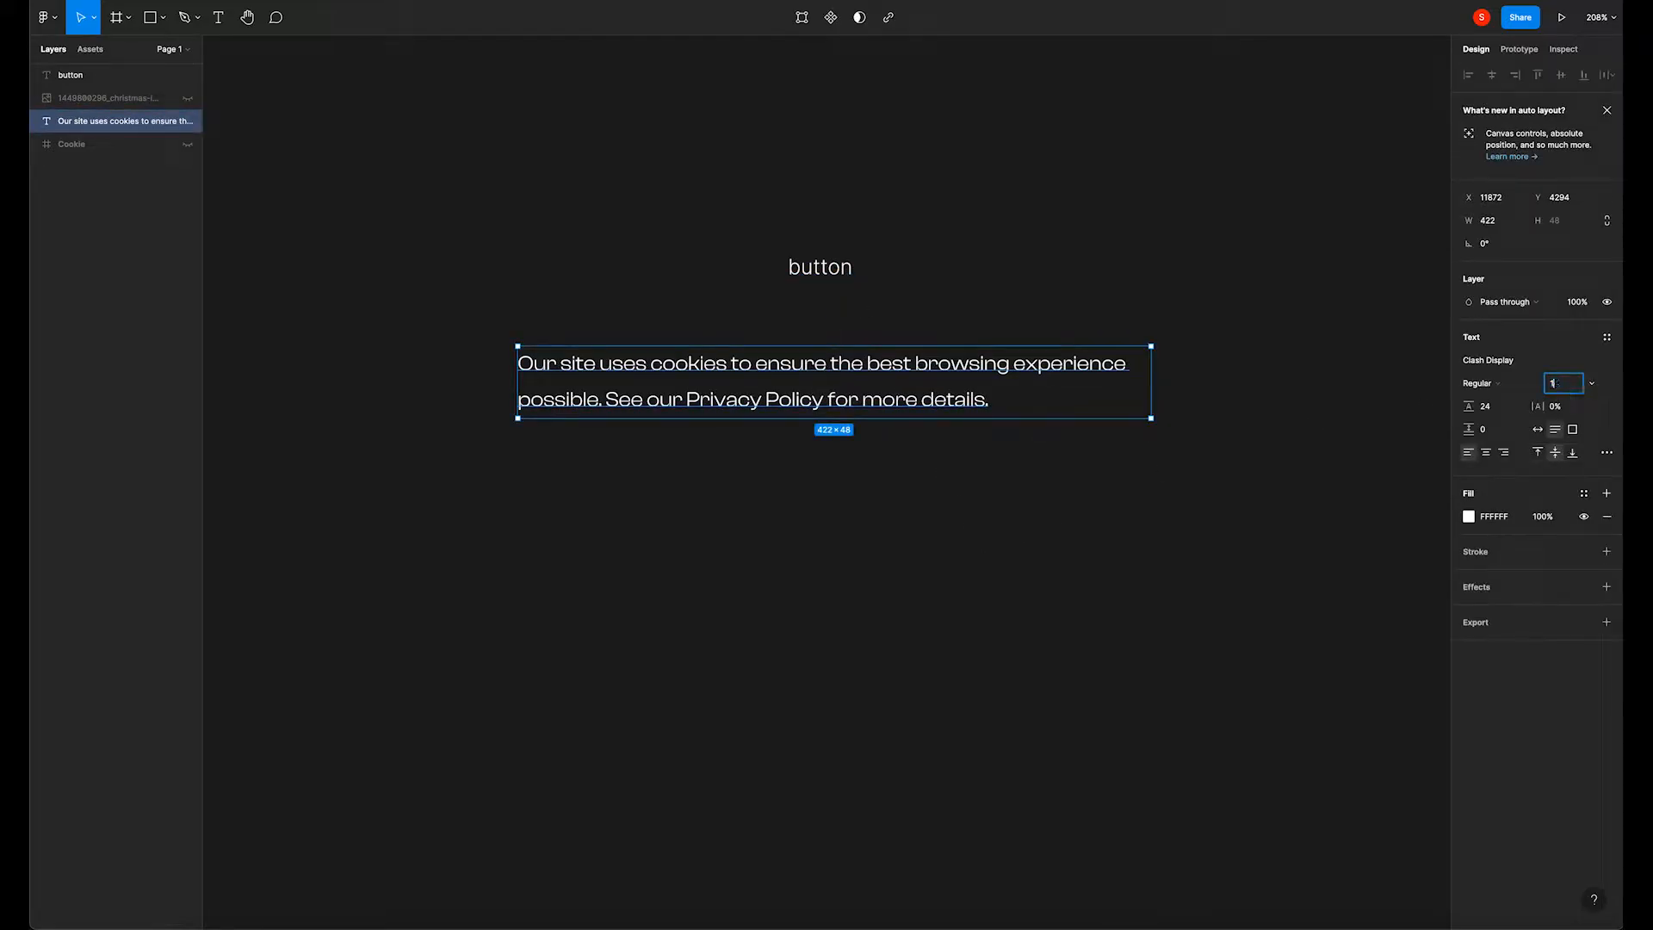
left_click(1488, 407)
type("20")
key("Return")
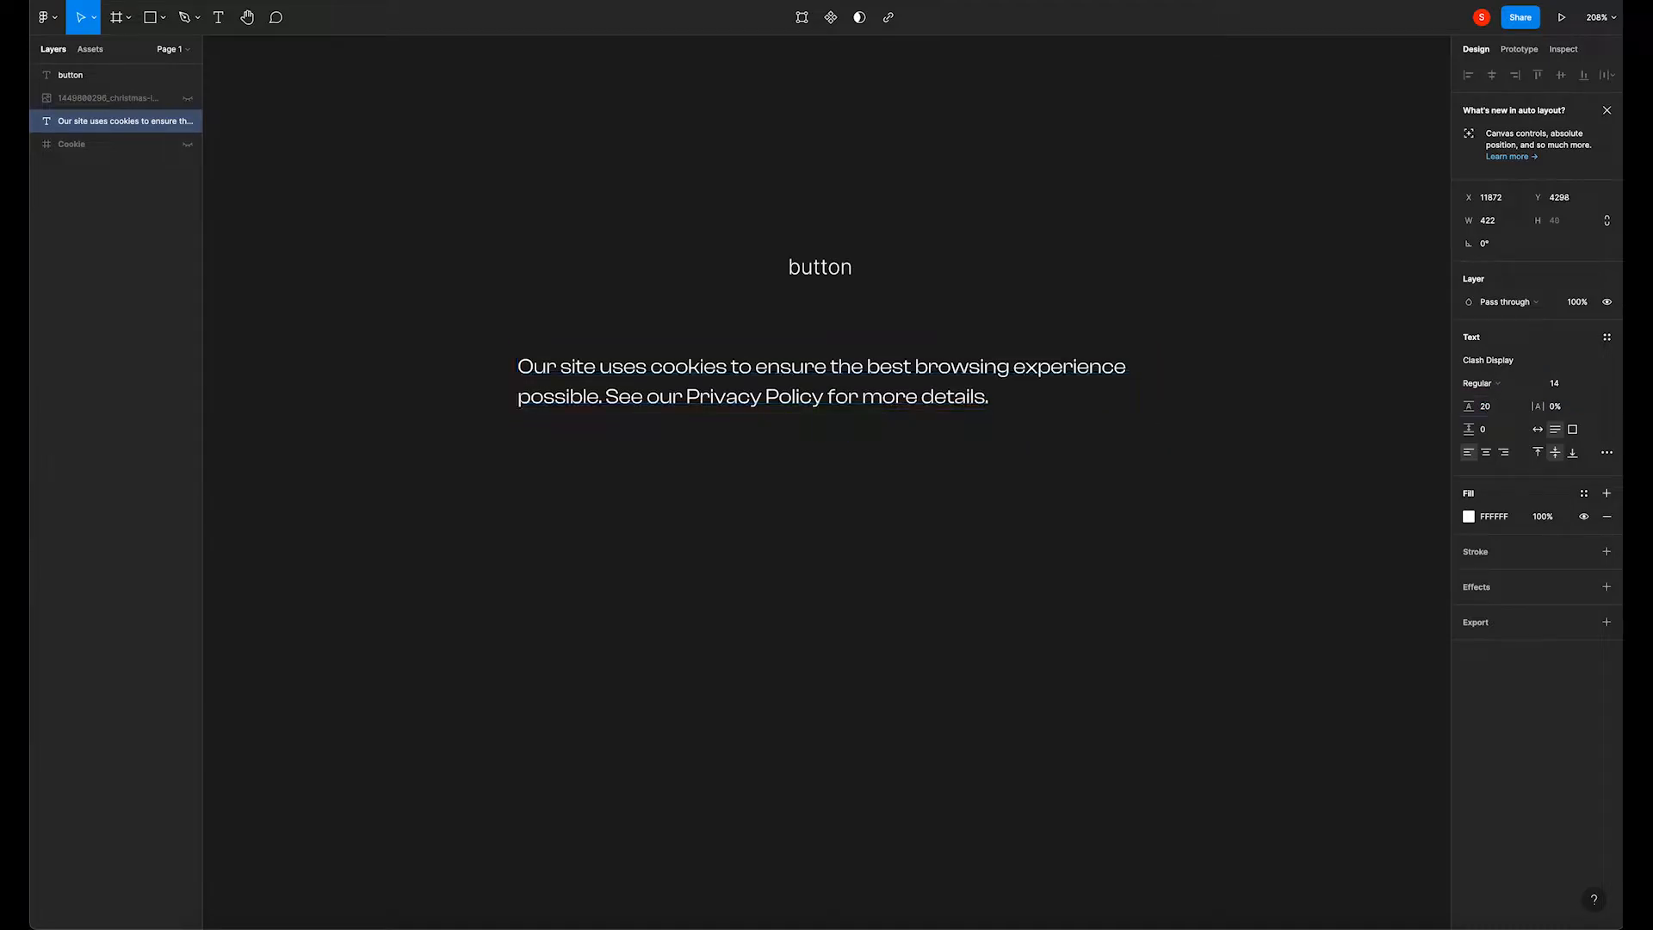
Move the "button" text below the cookie message and wrap it in an auto layout frame.
left_click(1131, 466)
left_click_drag(825, 287, 812, 527)
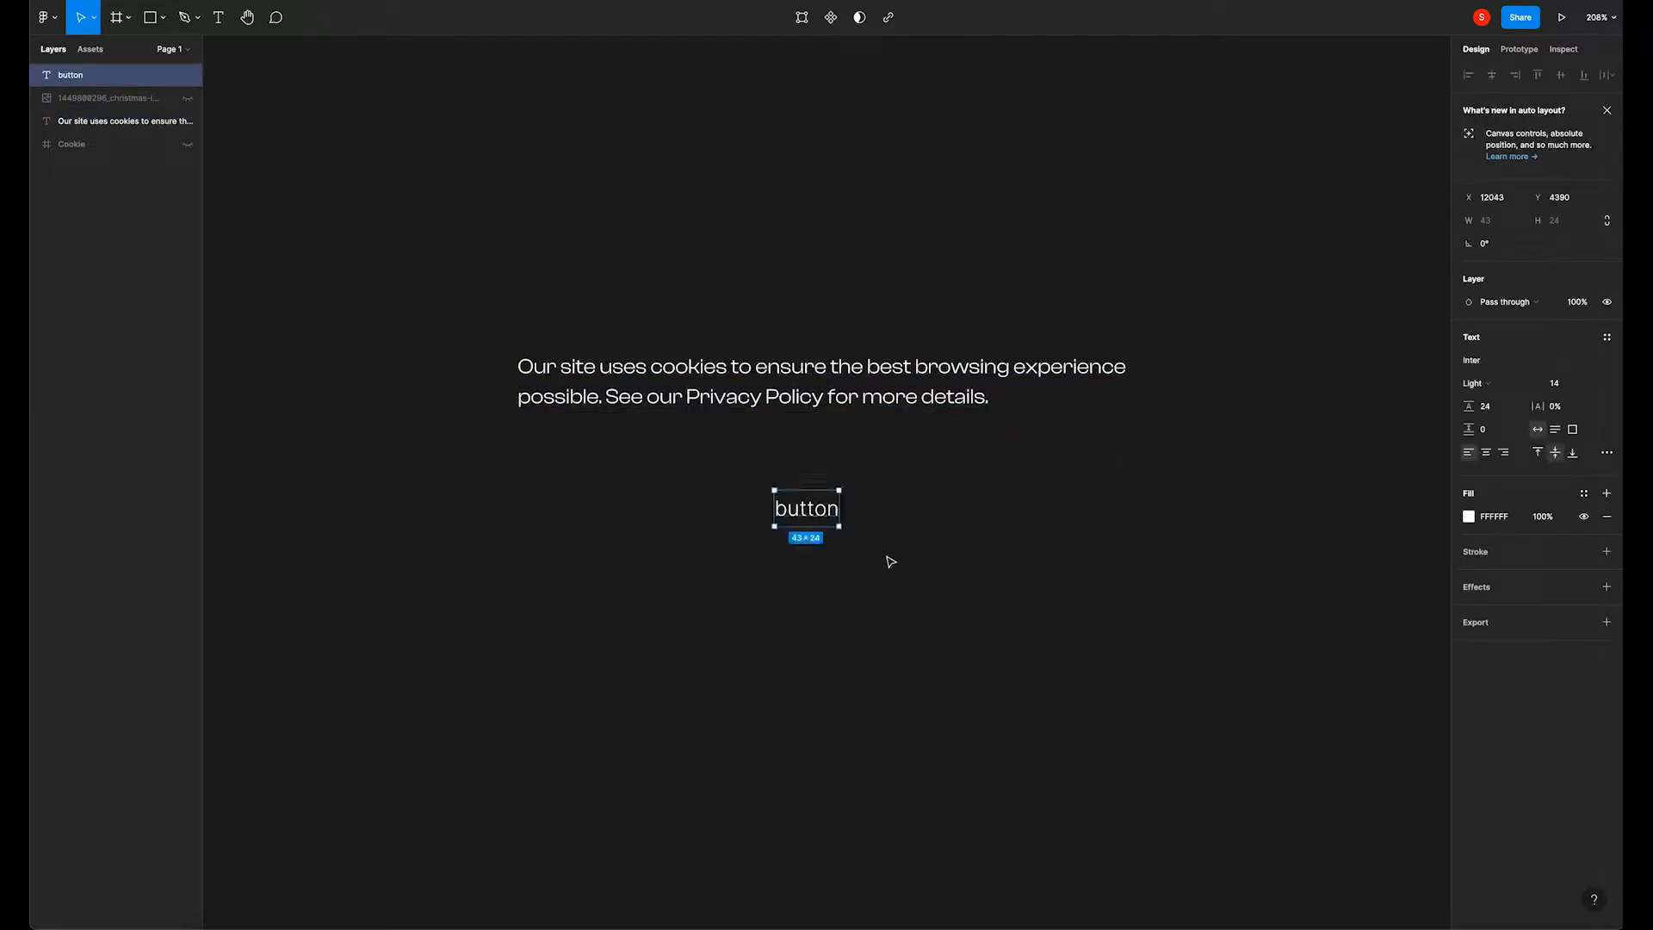
key("shift+a")
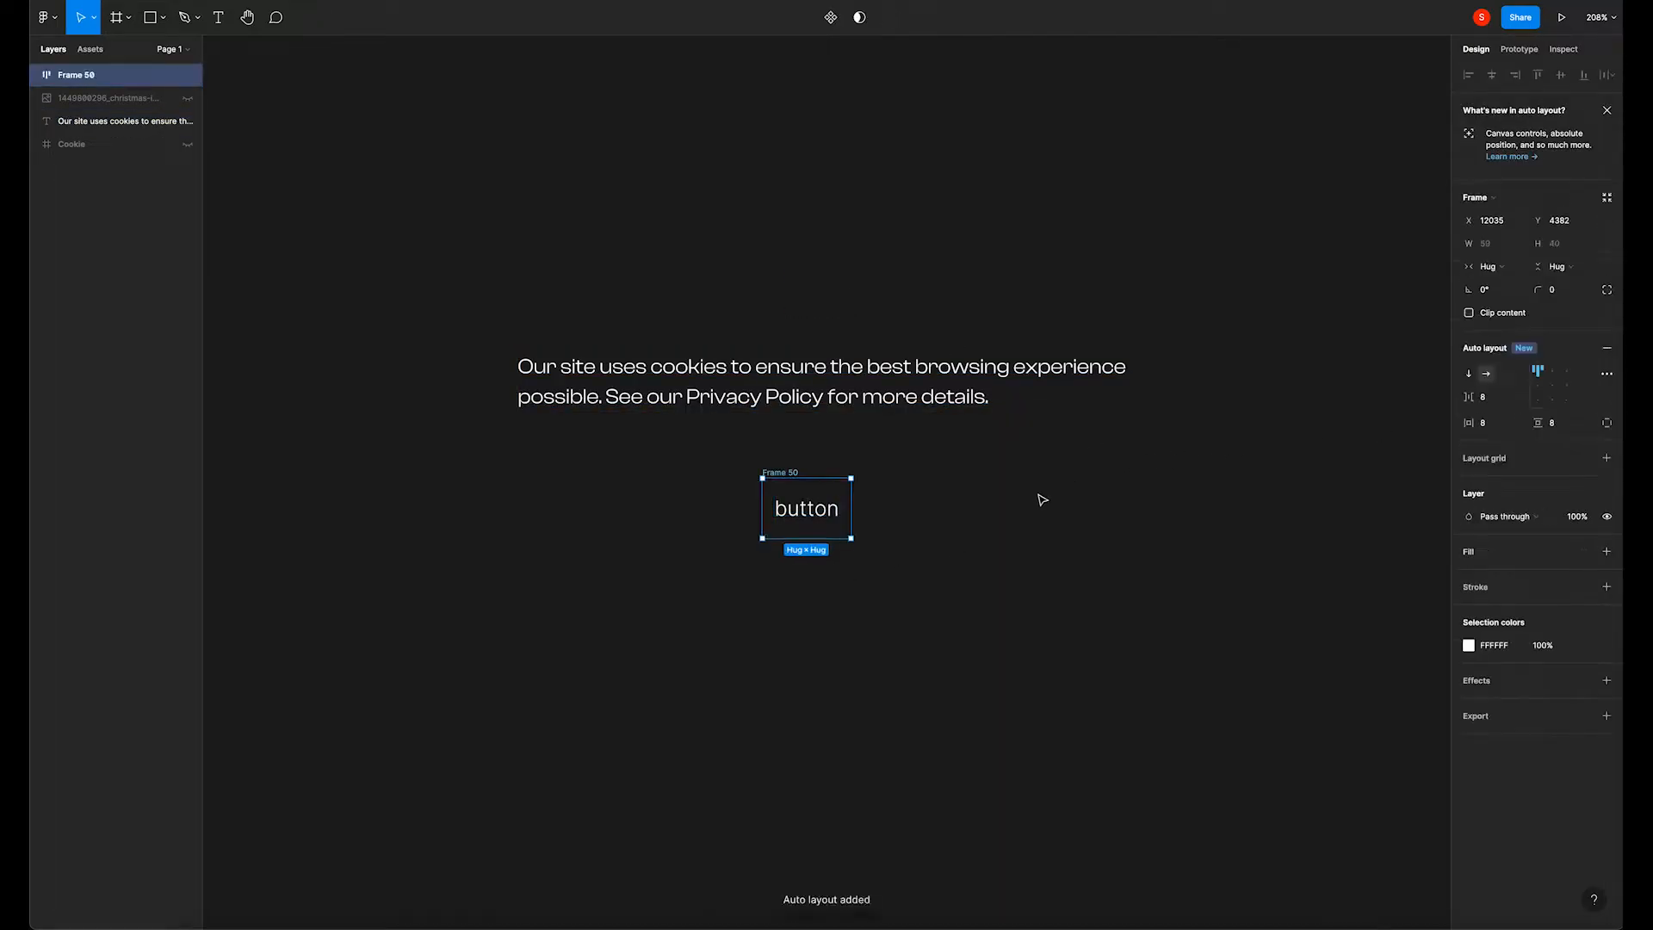
Set the font of the "button" text inside the frame to Clash Display.
left_click(826, 513)
left_click(1517, 384)
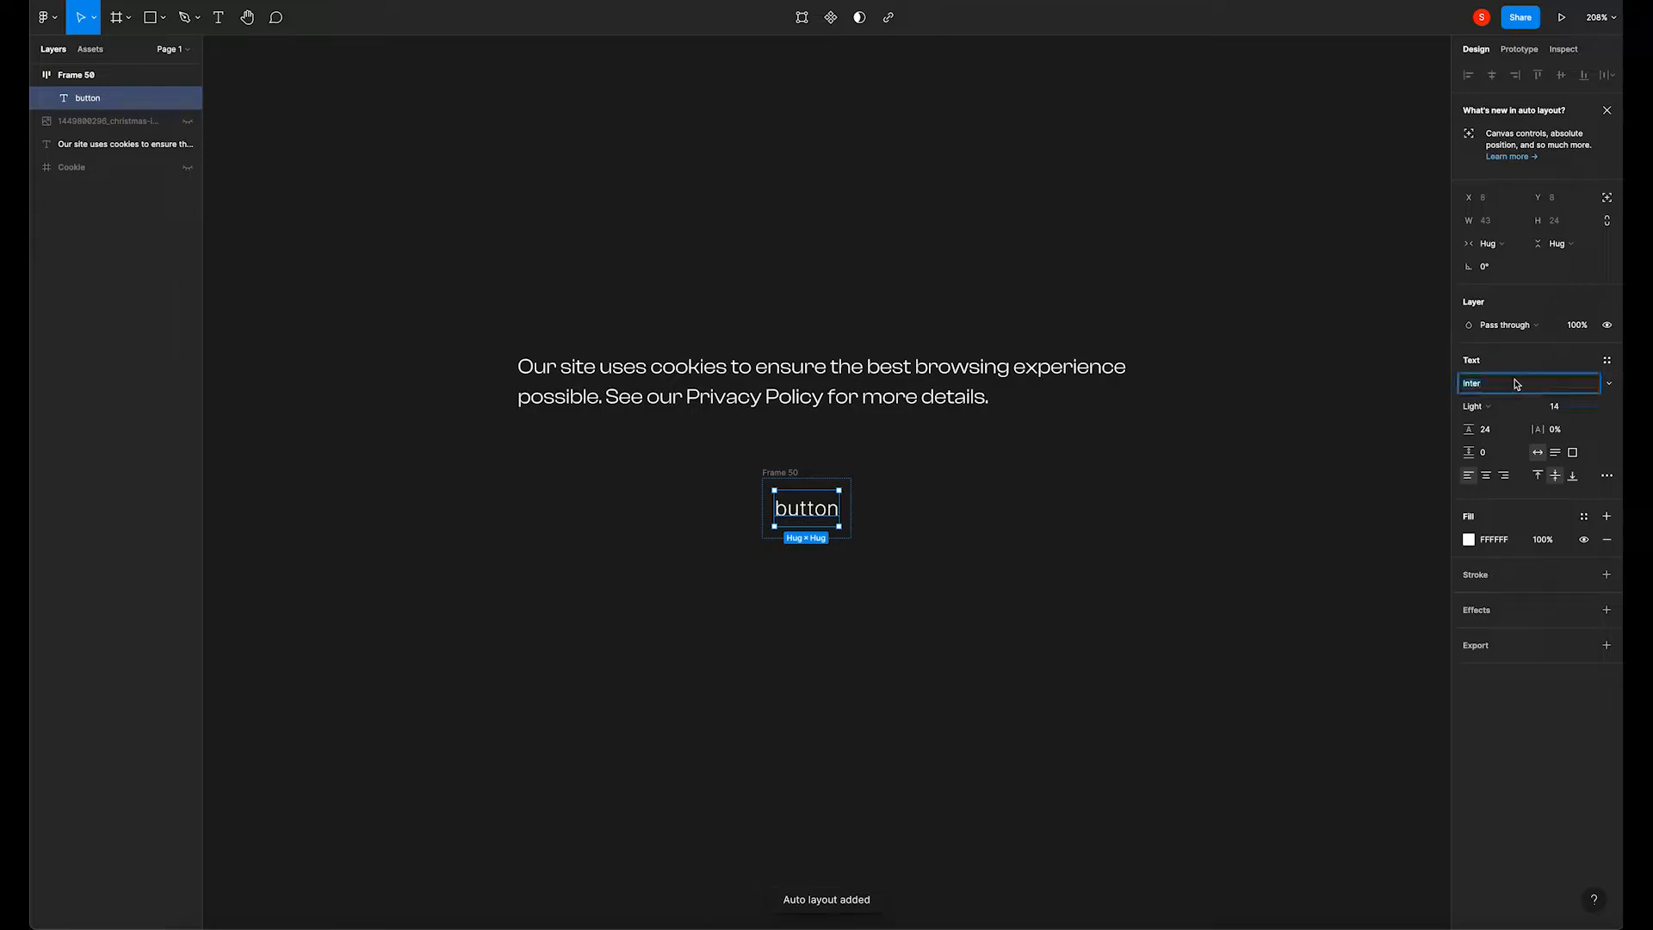
type("Clash Display")
left_click(806, 508)
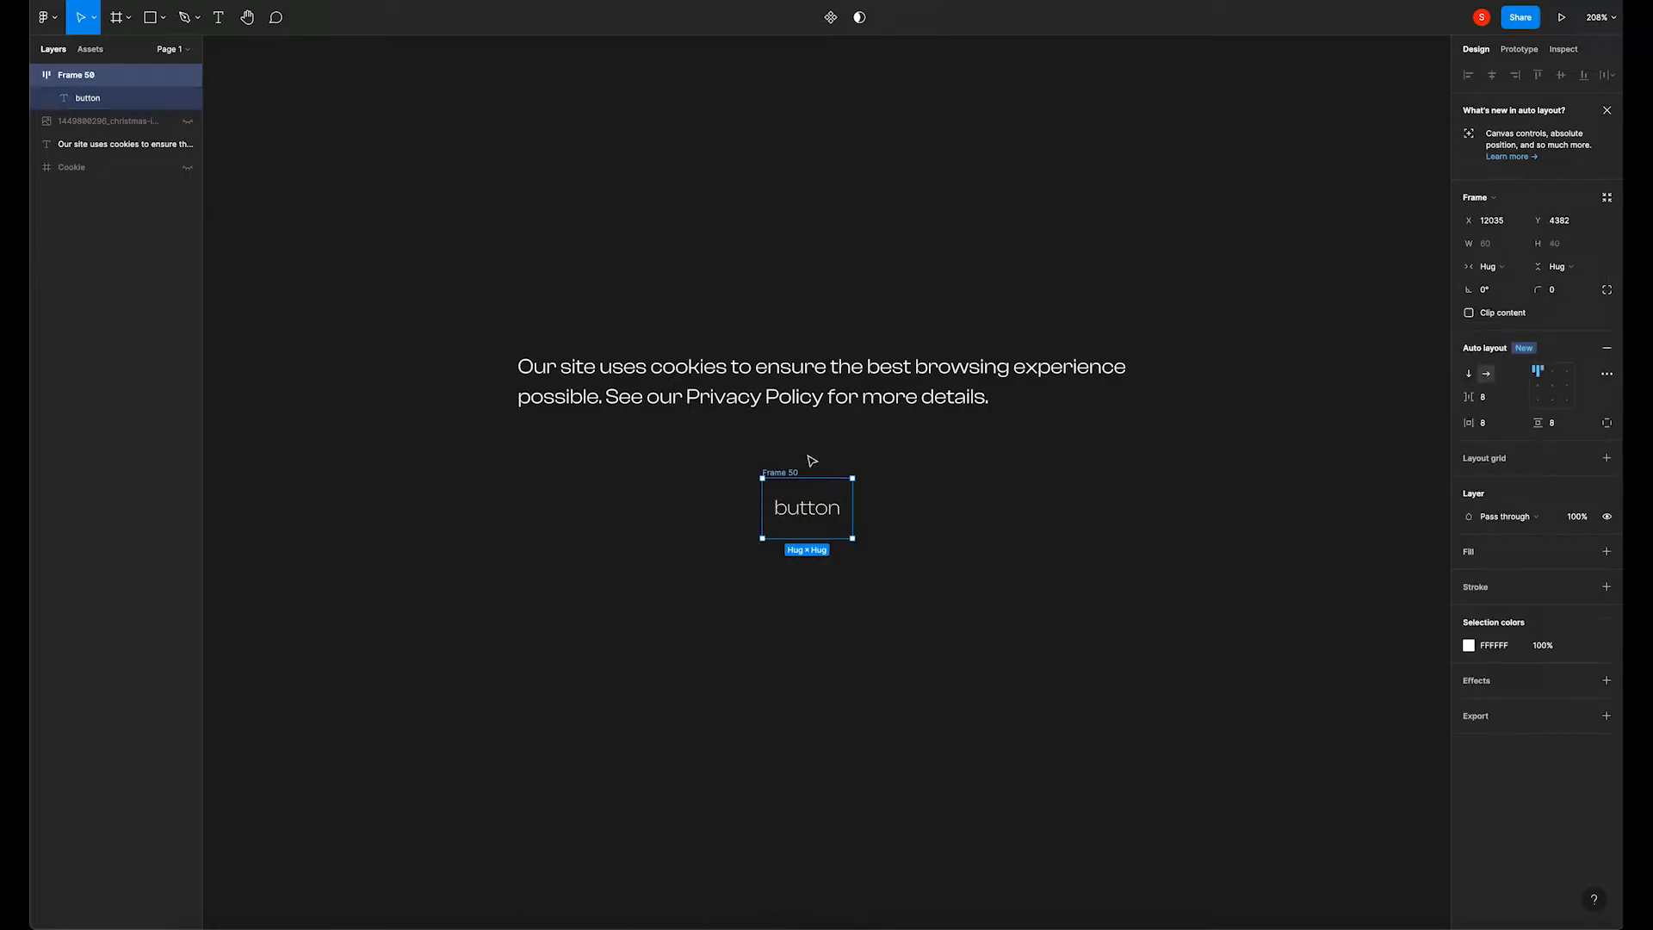
Set the button frame's horizontal padding to 12.
left_click(716, 502)
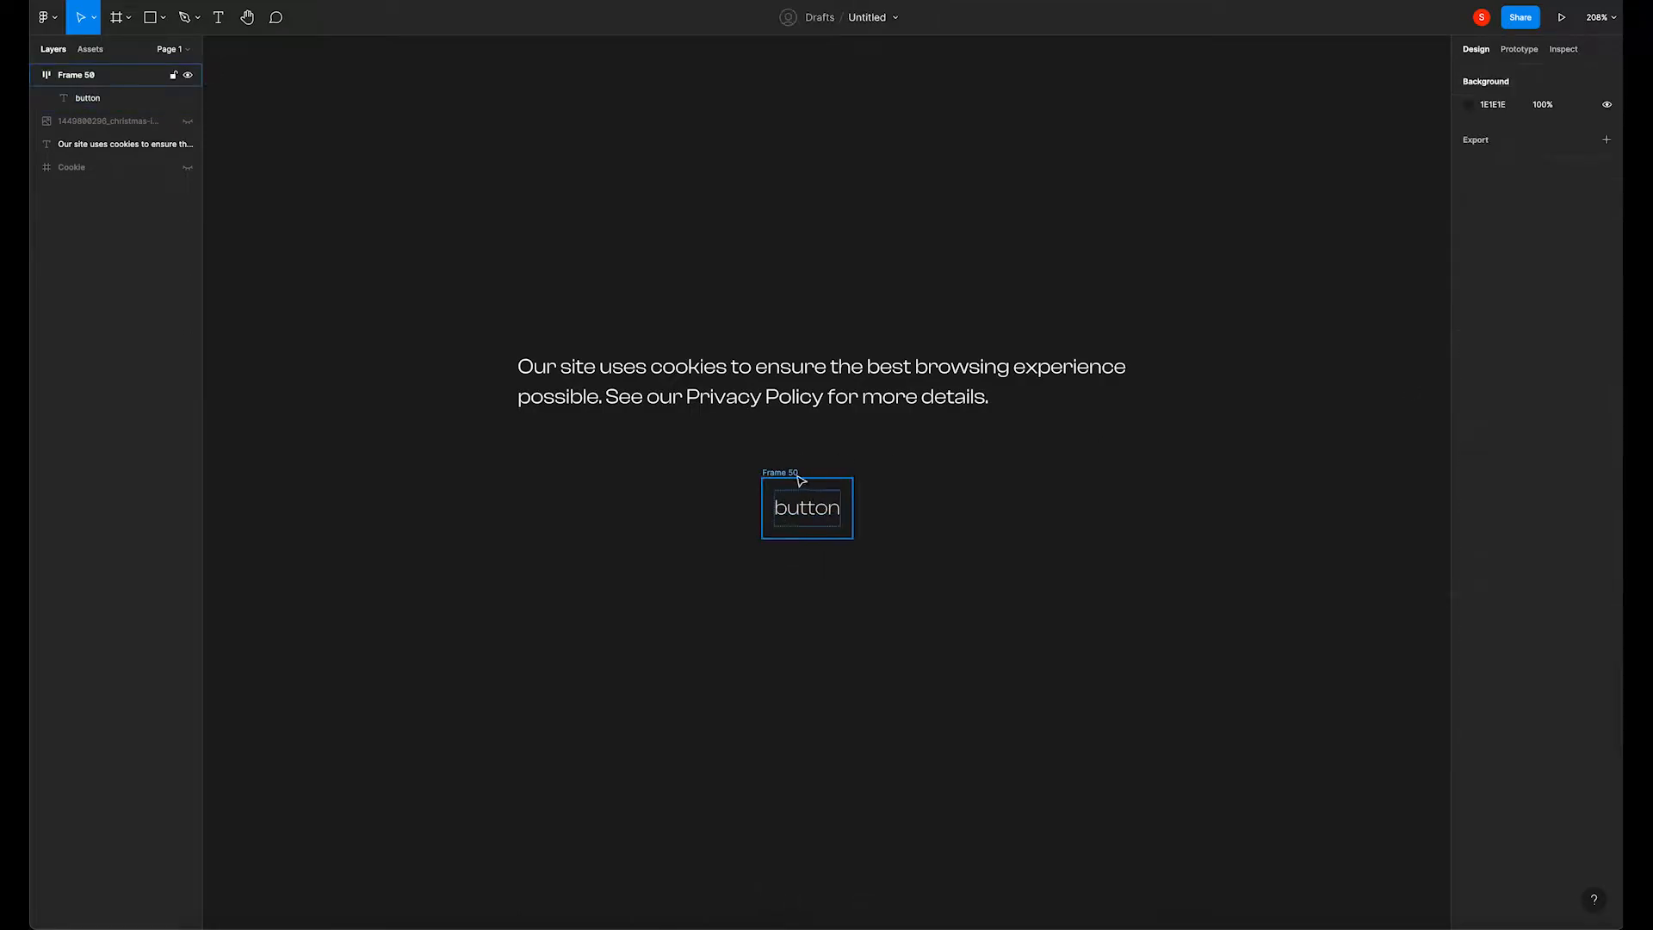
left_click(779, 475)
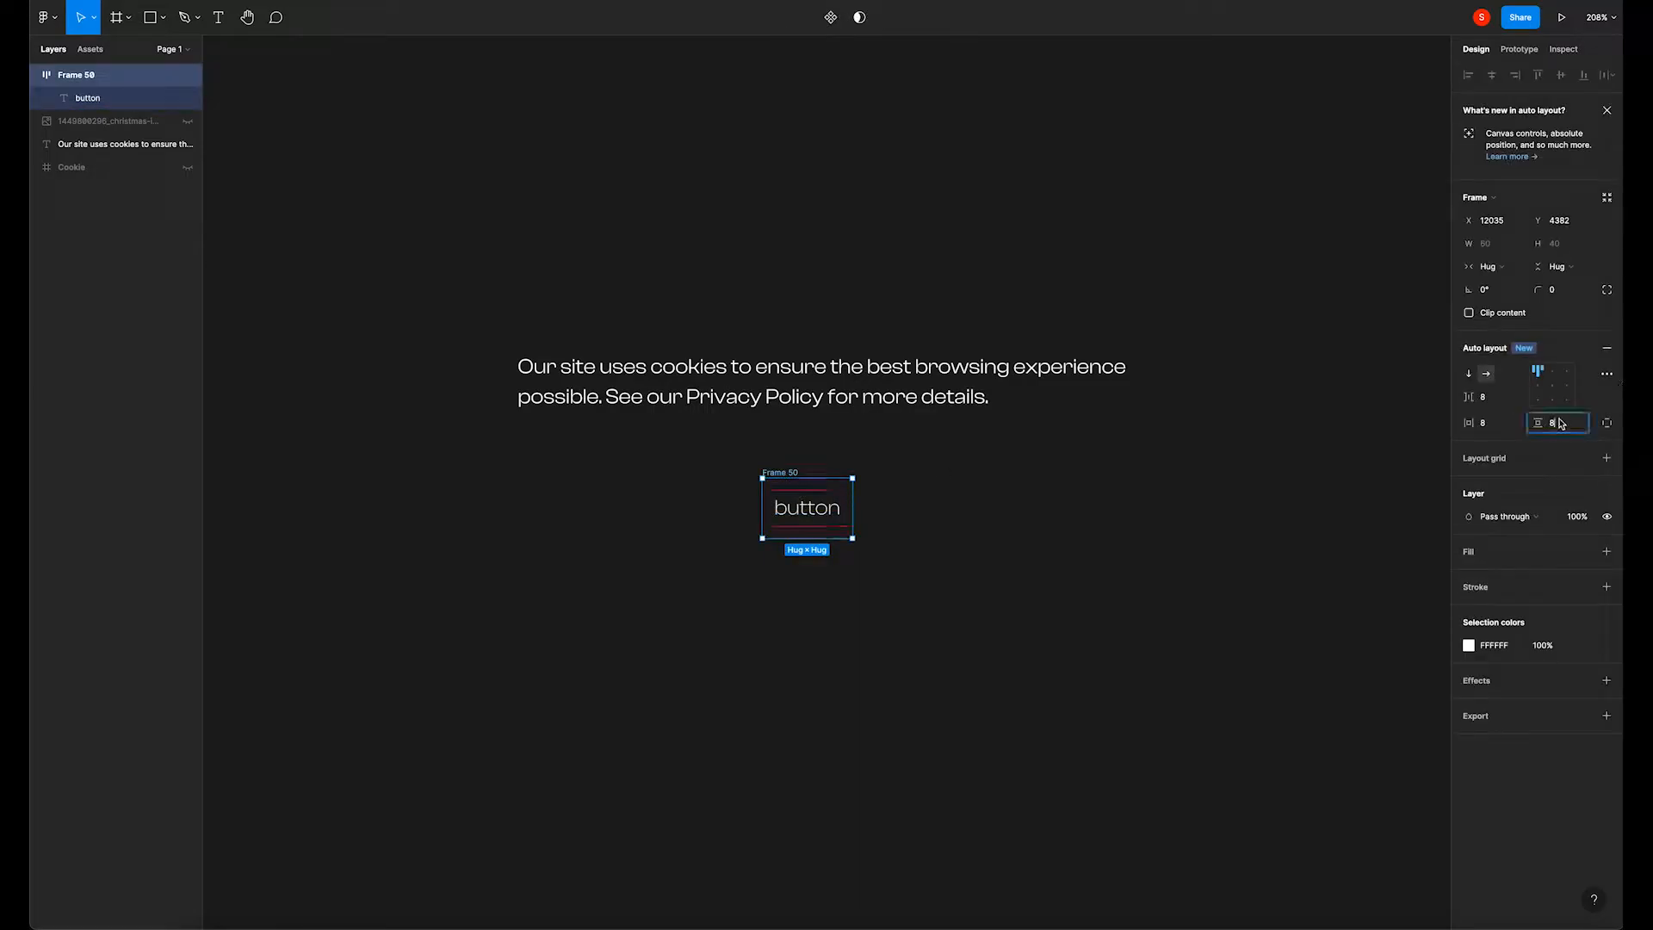
left_click(1484, 424)
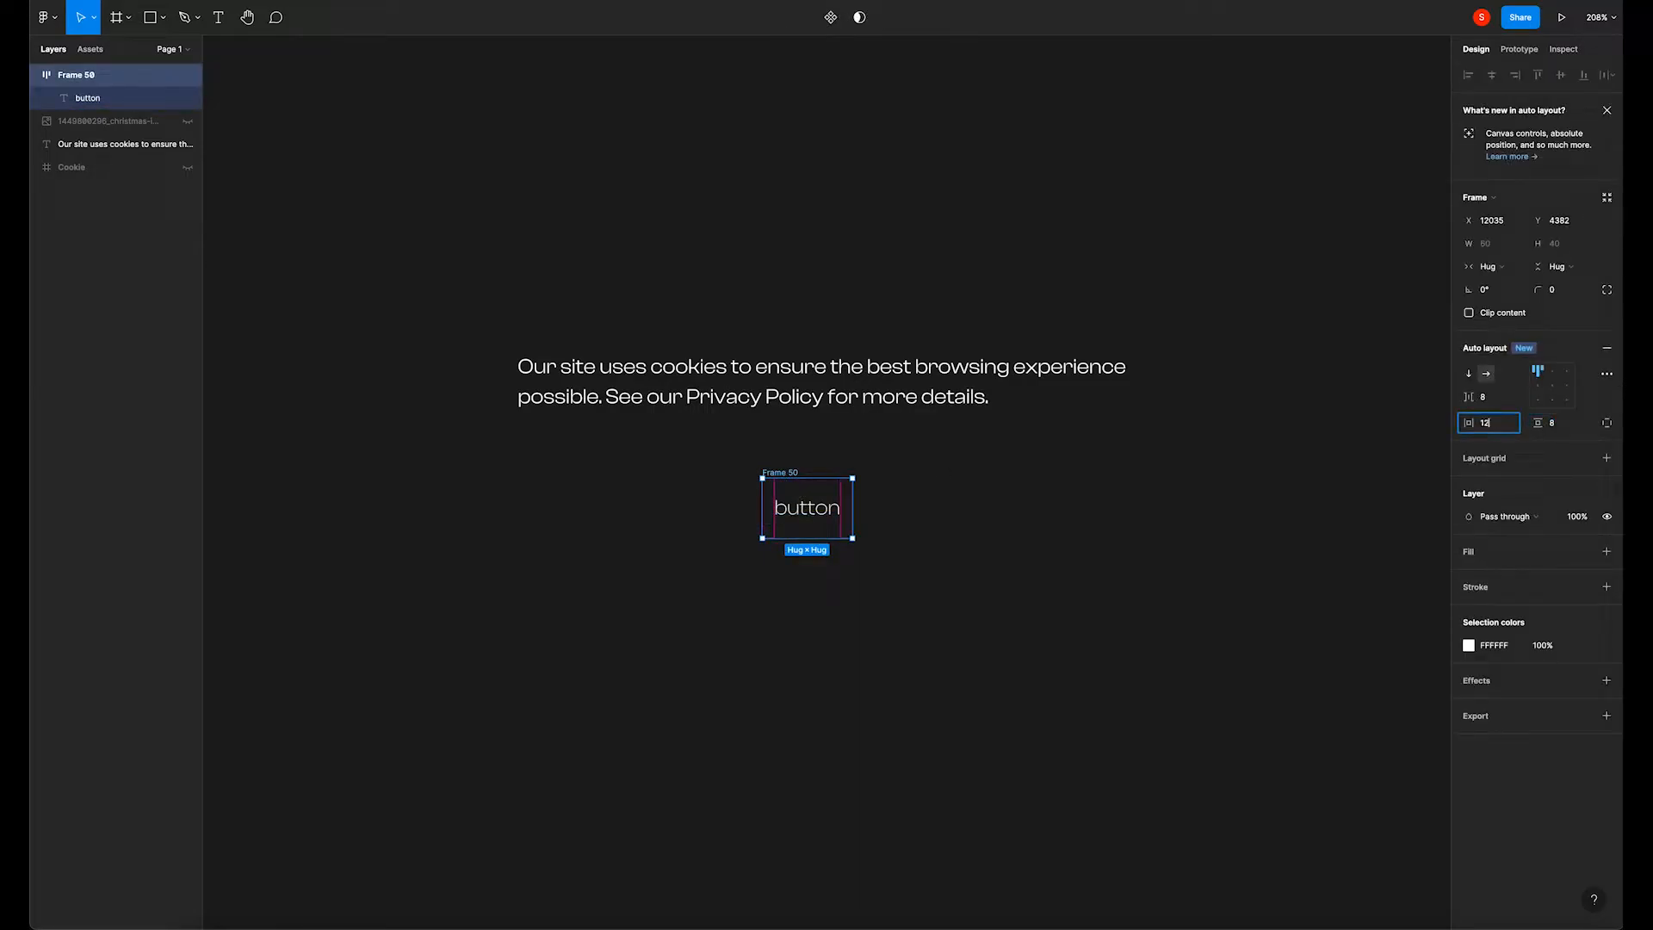
Reduce the line height of the "button" text to 16.
left_click(823, 513)
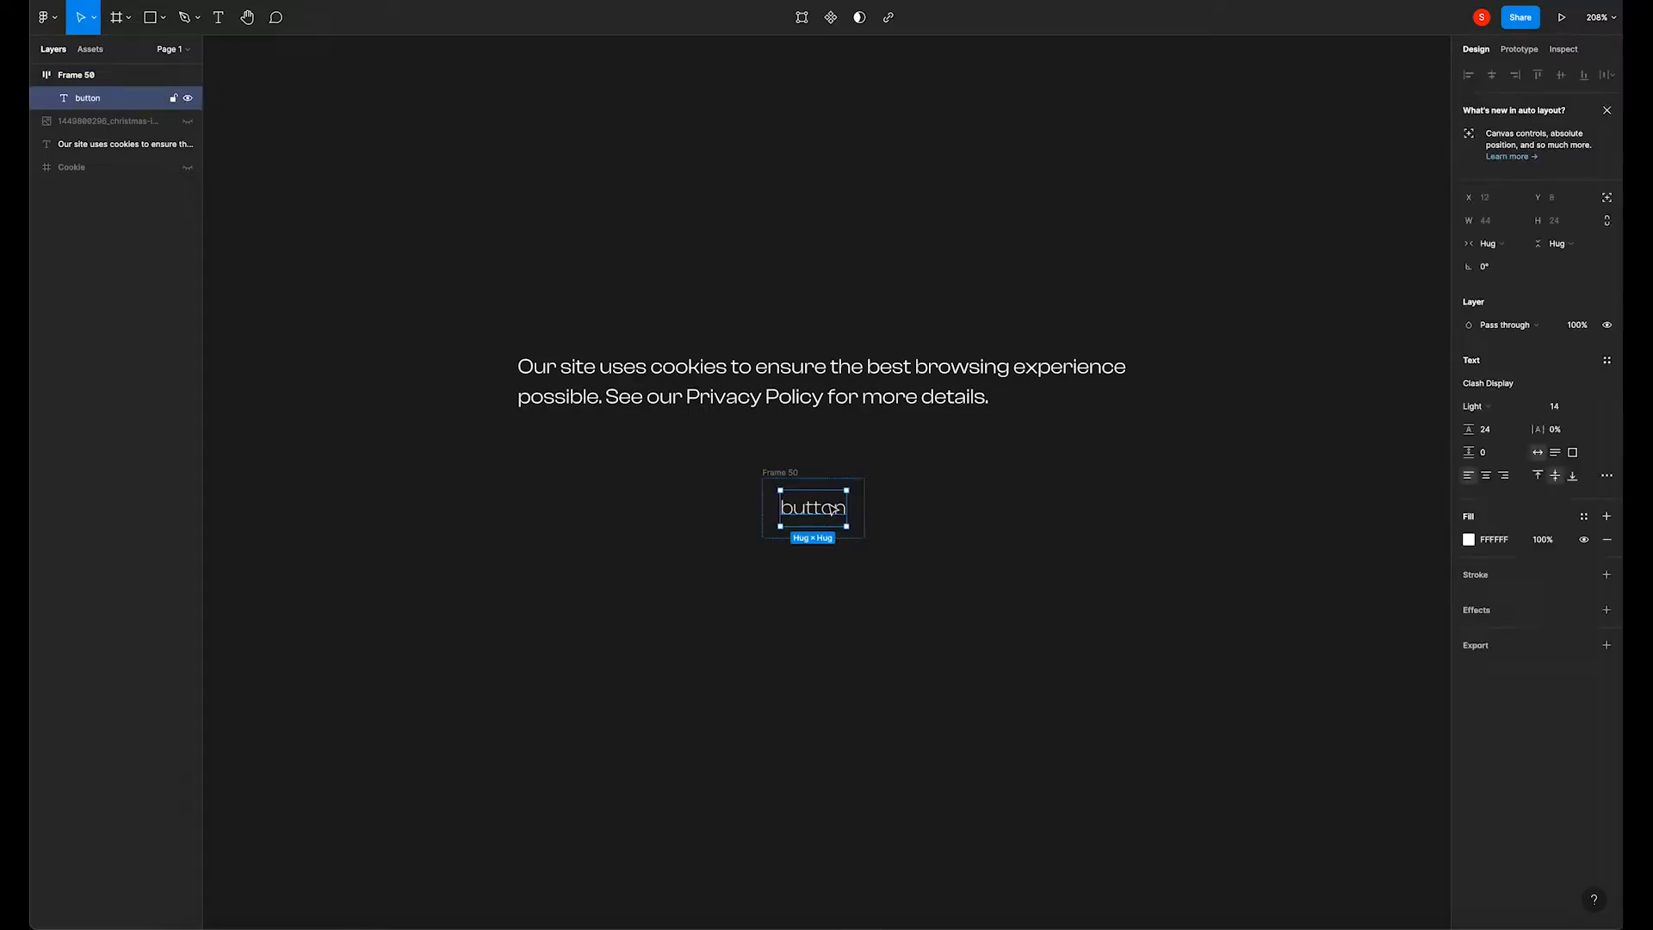
left_click(1513, 432)
type("20")
key("Return")
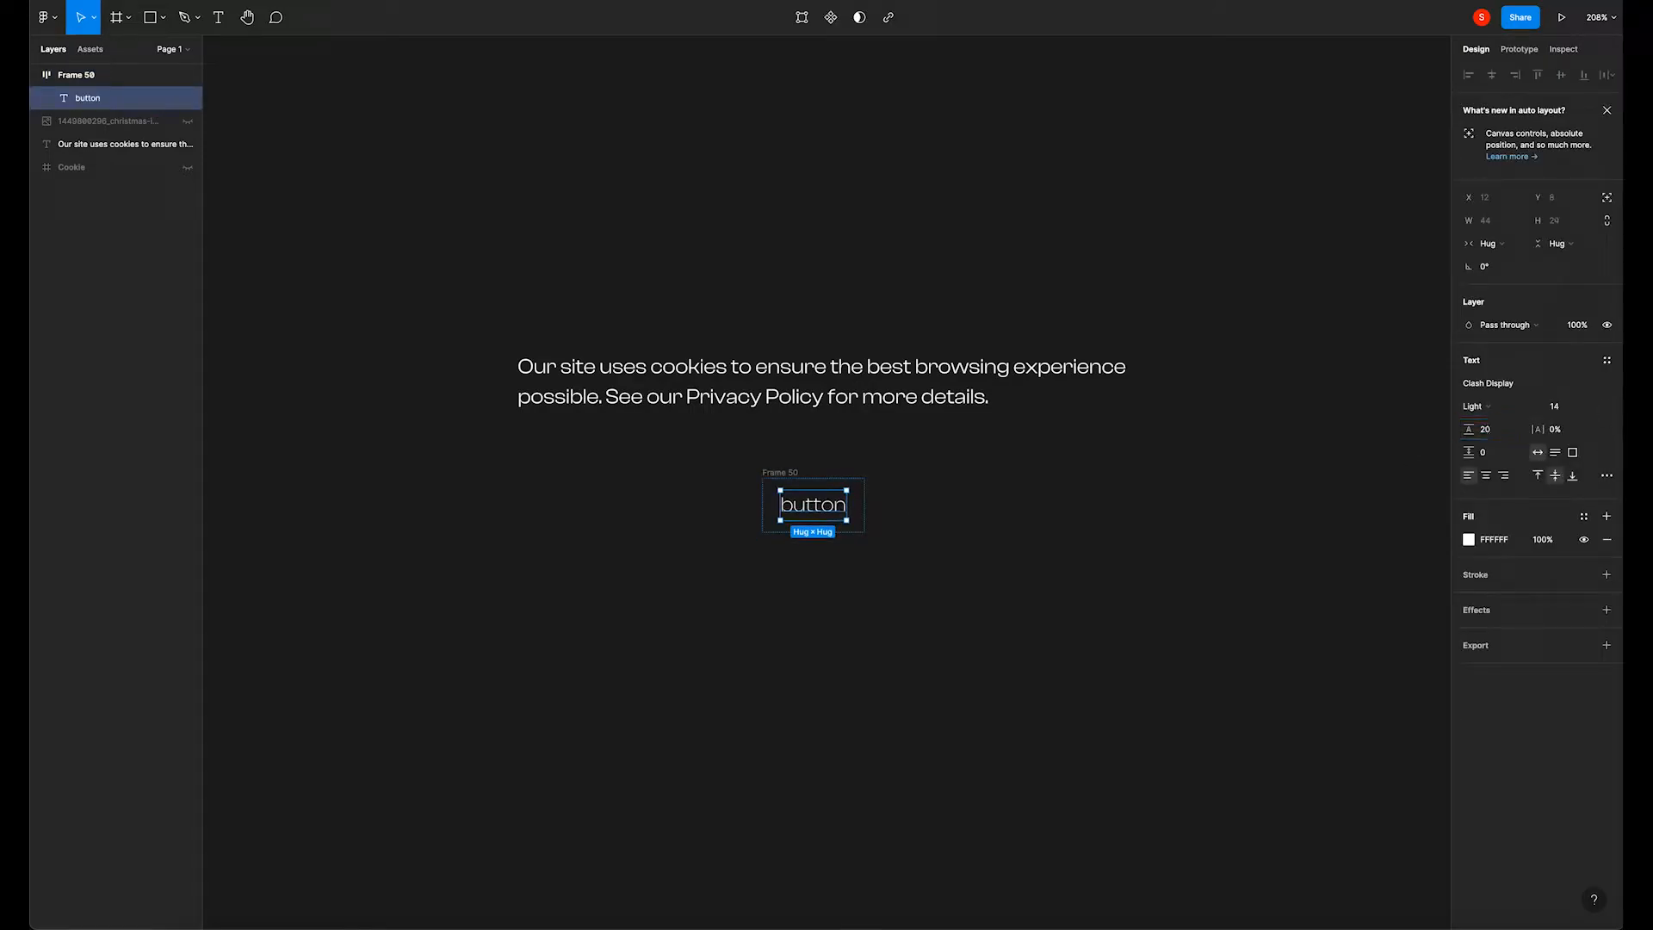
left_click(1511, 433)
type("16")
key("Return")
left_click(1017, 569)
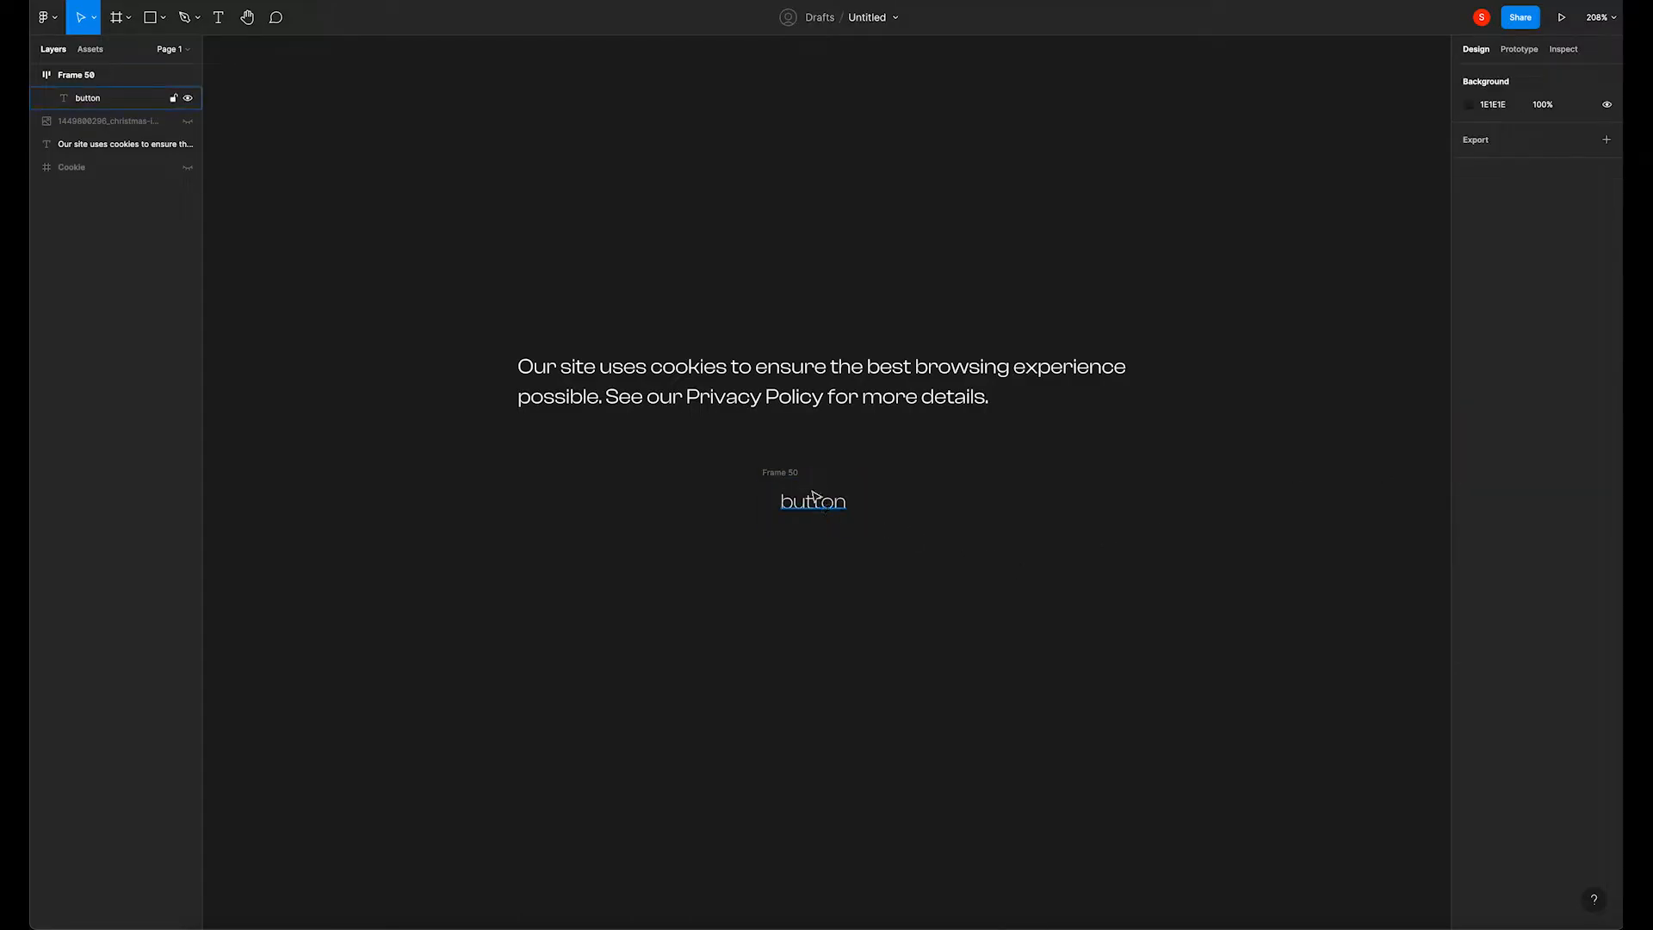
left_click(809, 499)
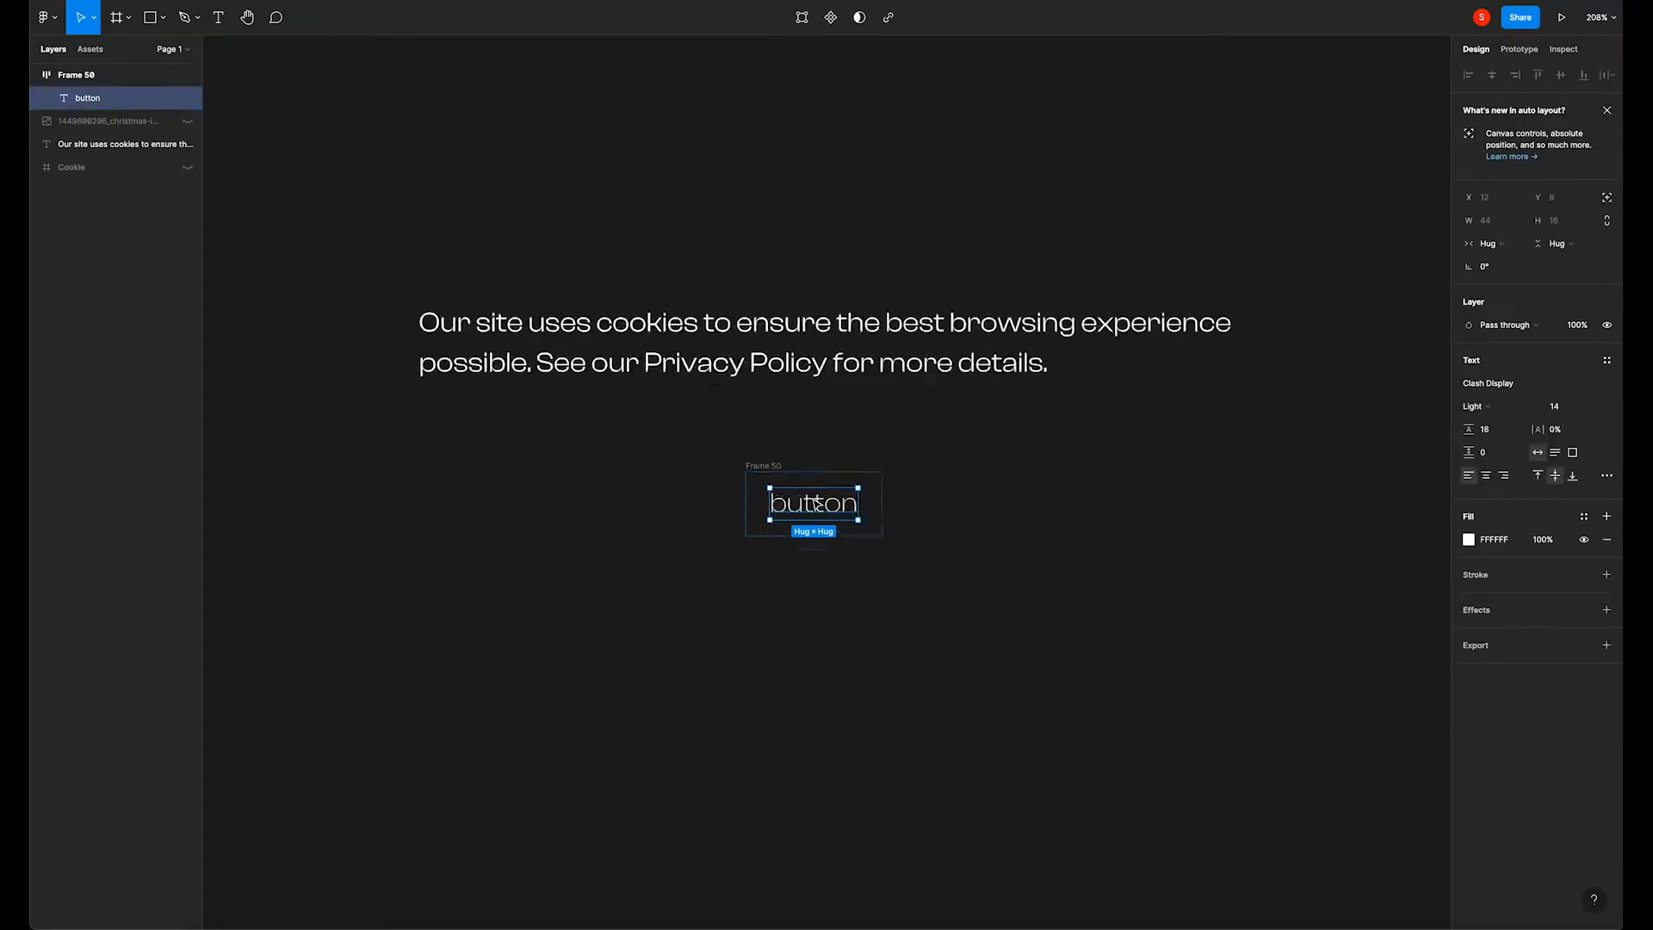
scroll(812, 490, "up", 5)
left_click(760, 402)
left_click(650, 418)
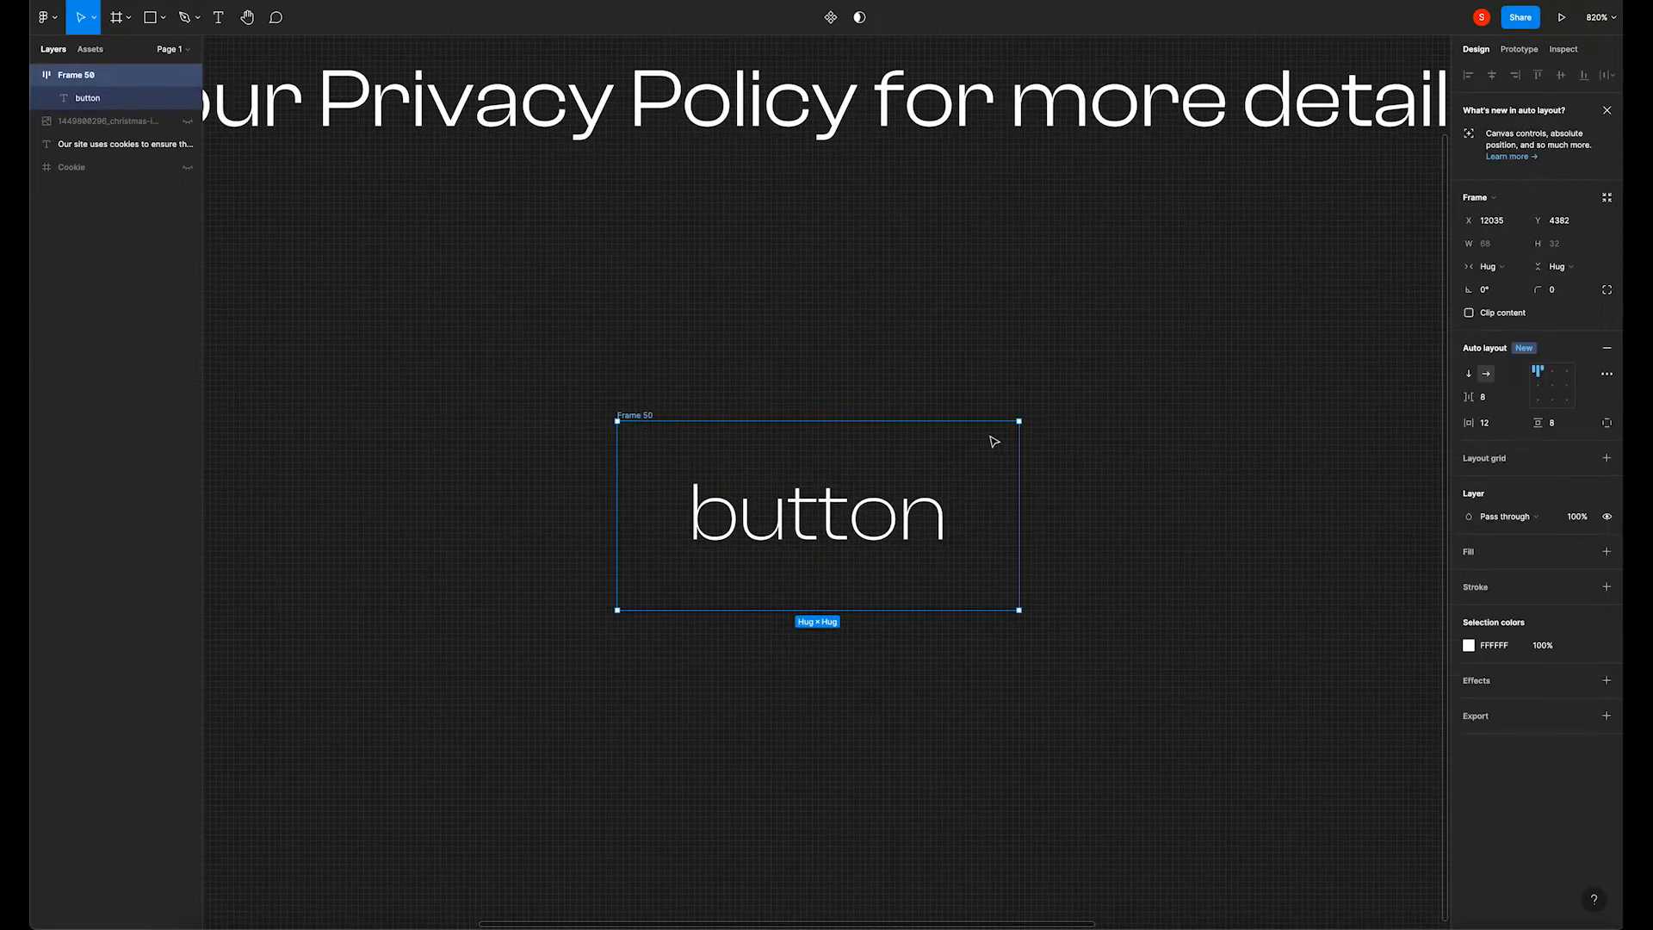
scroll(993, 442, "down", 3)
left_click(1091, 461)
key("super+space")
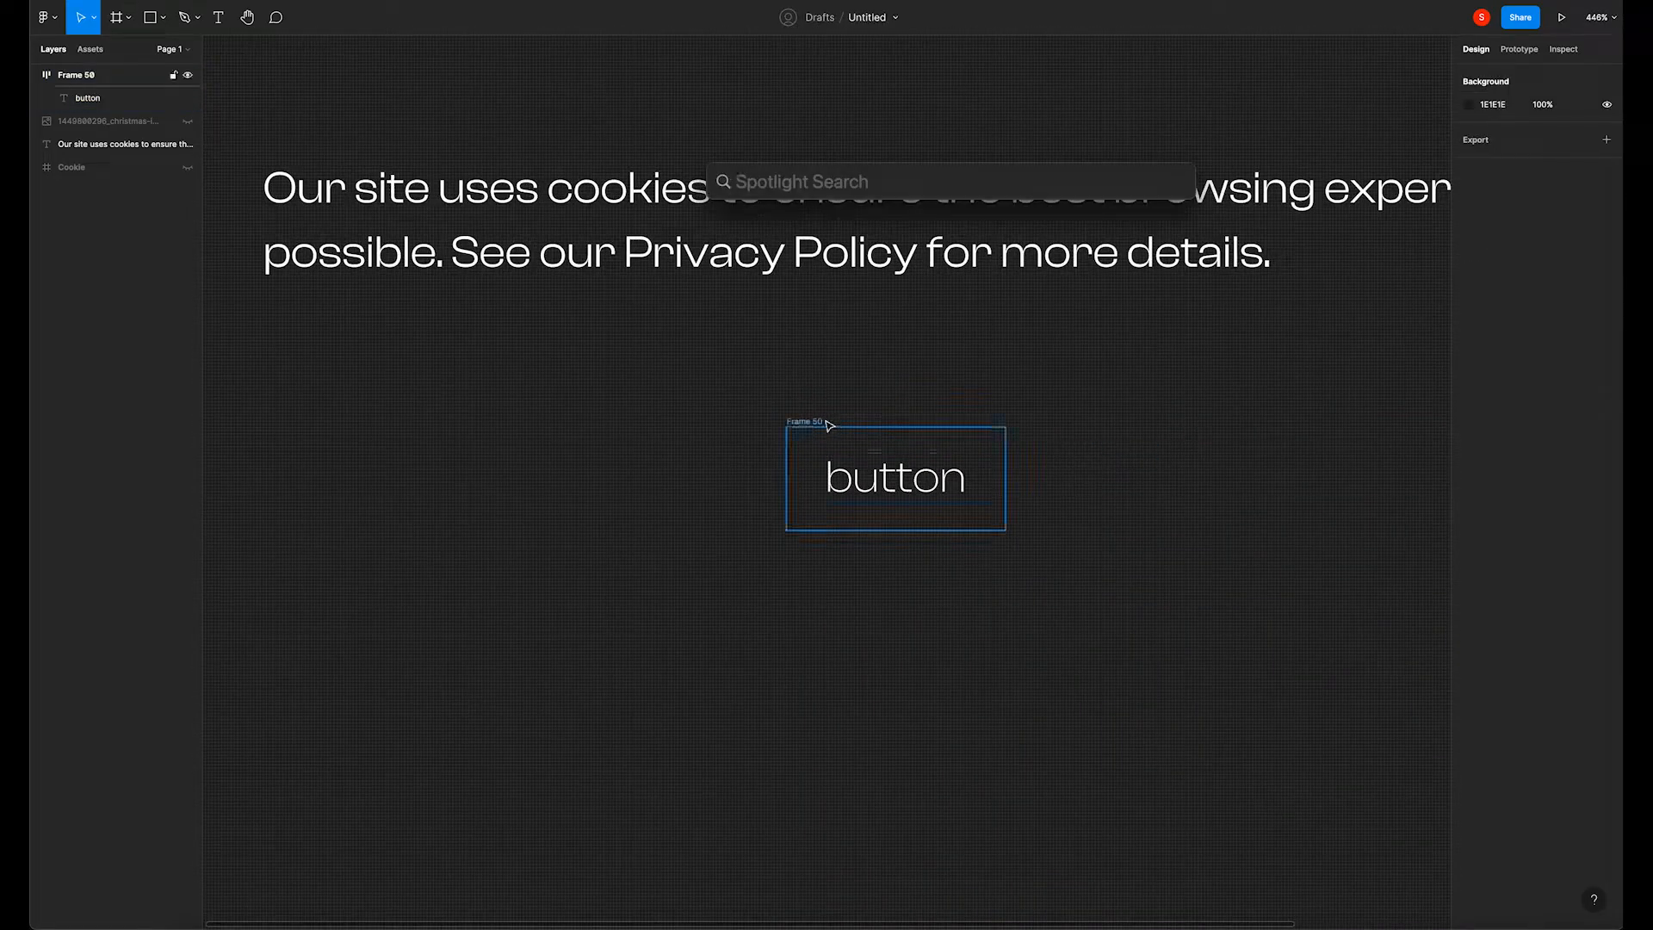
key("Escape")
scroll(833, 470, "down", 2)
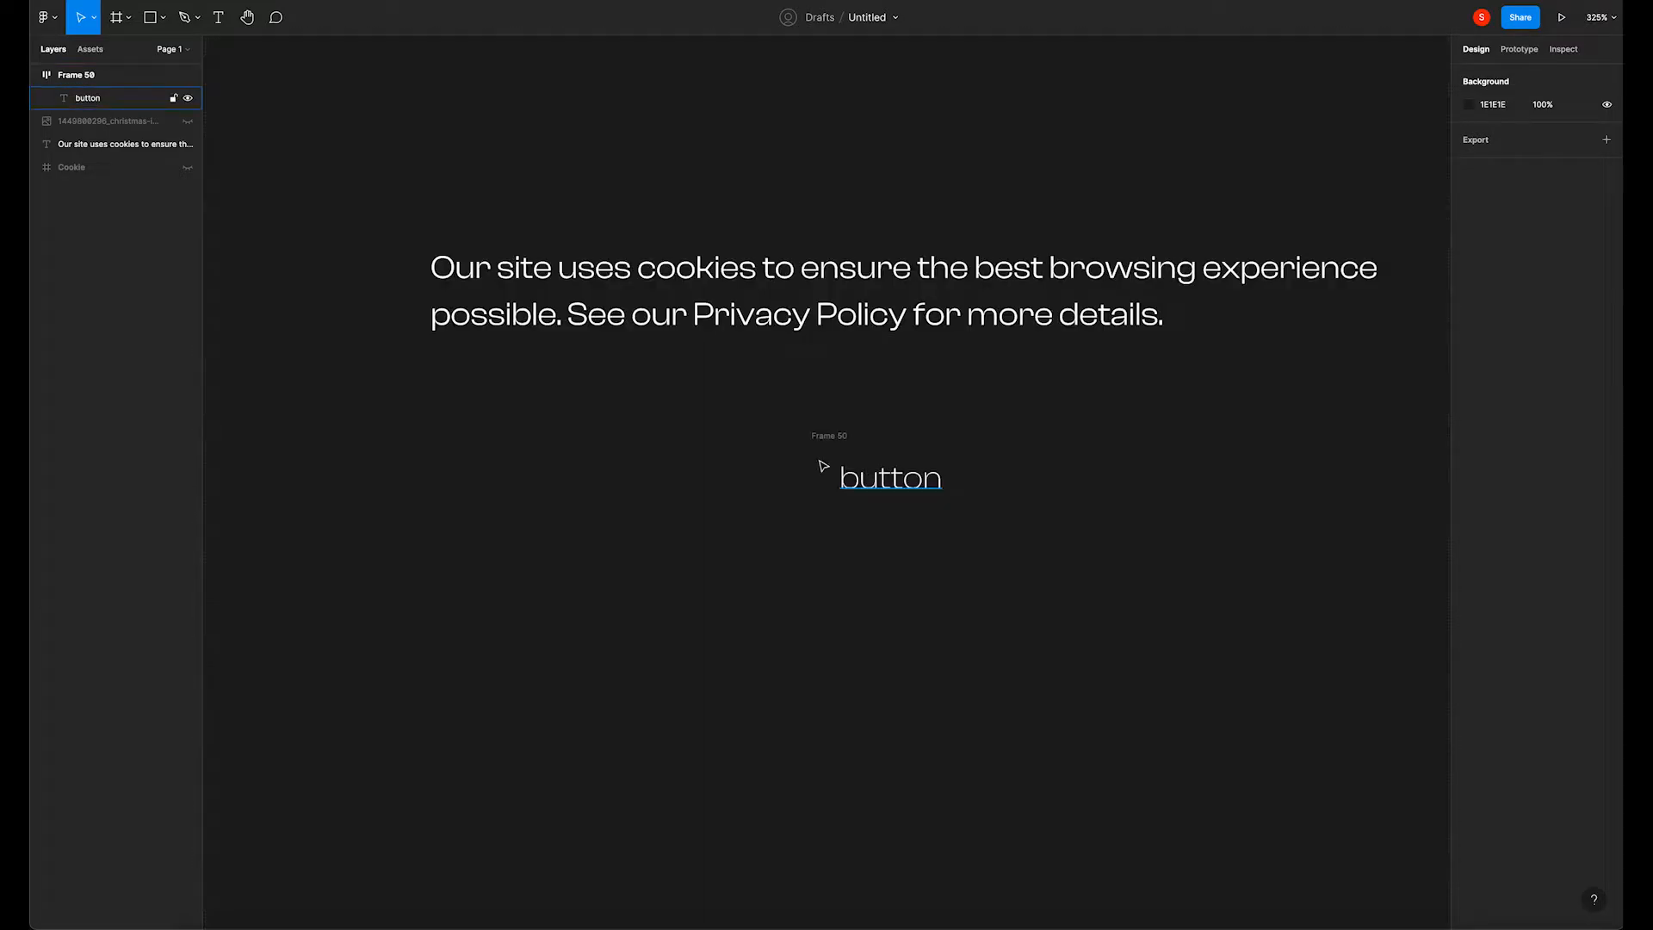
scroll(710, 441, "right", 3)
left_click(676, 460)
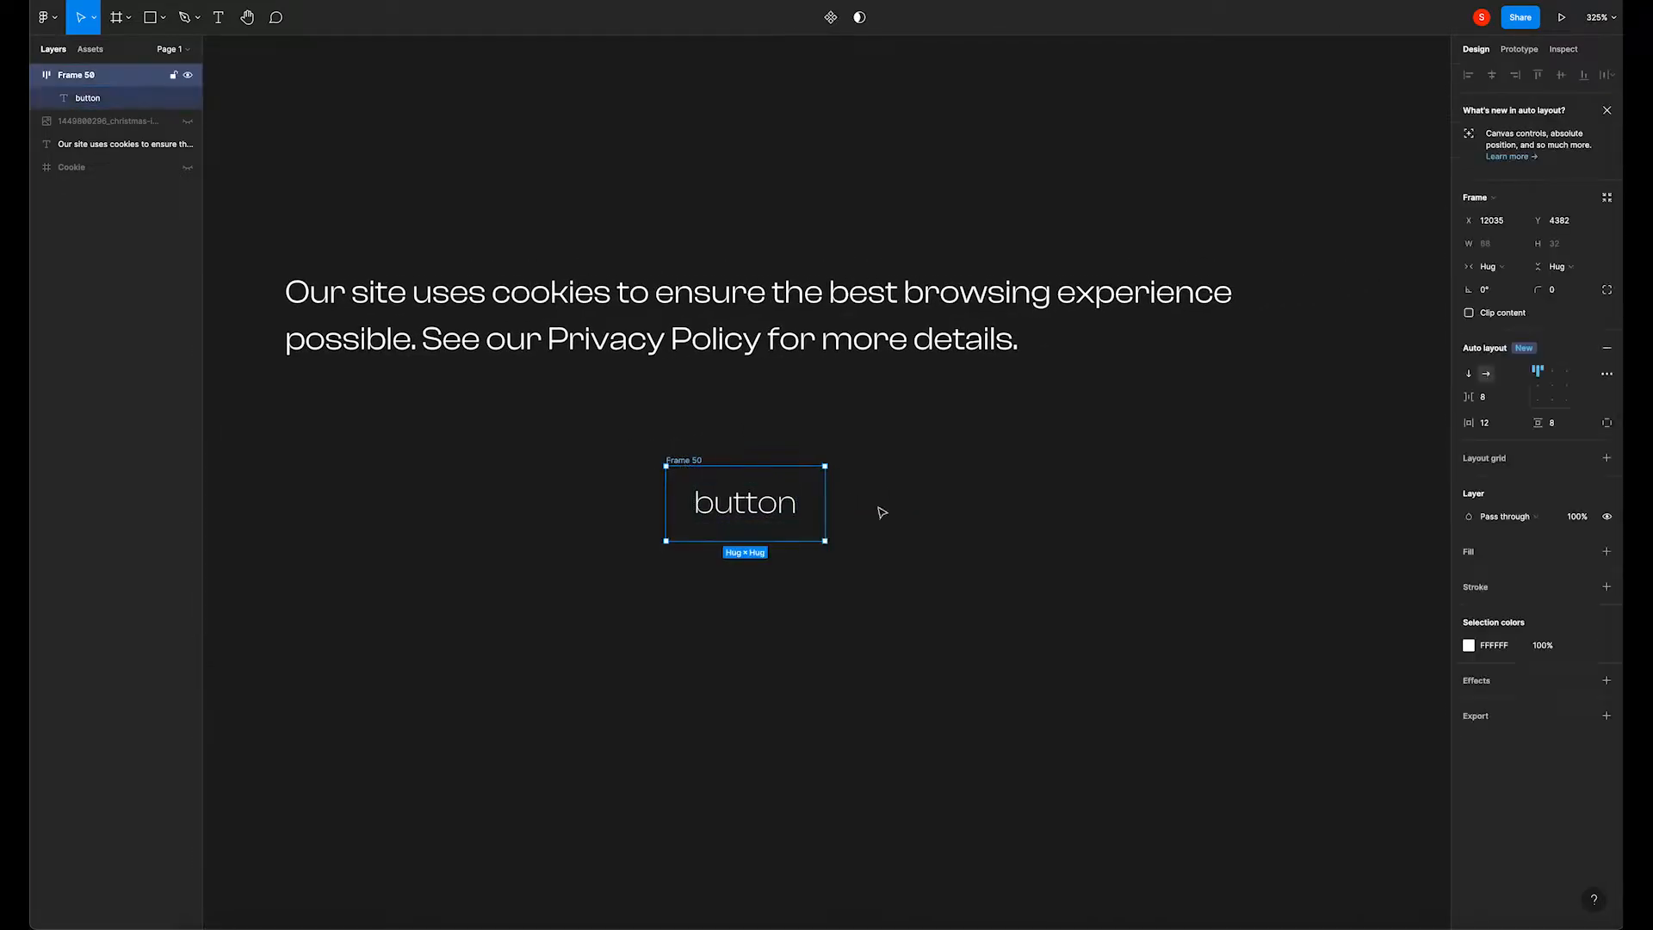
left_click(1469, 645)
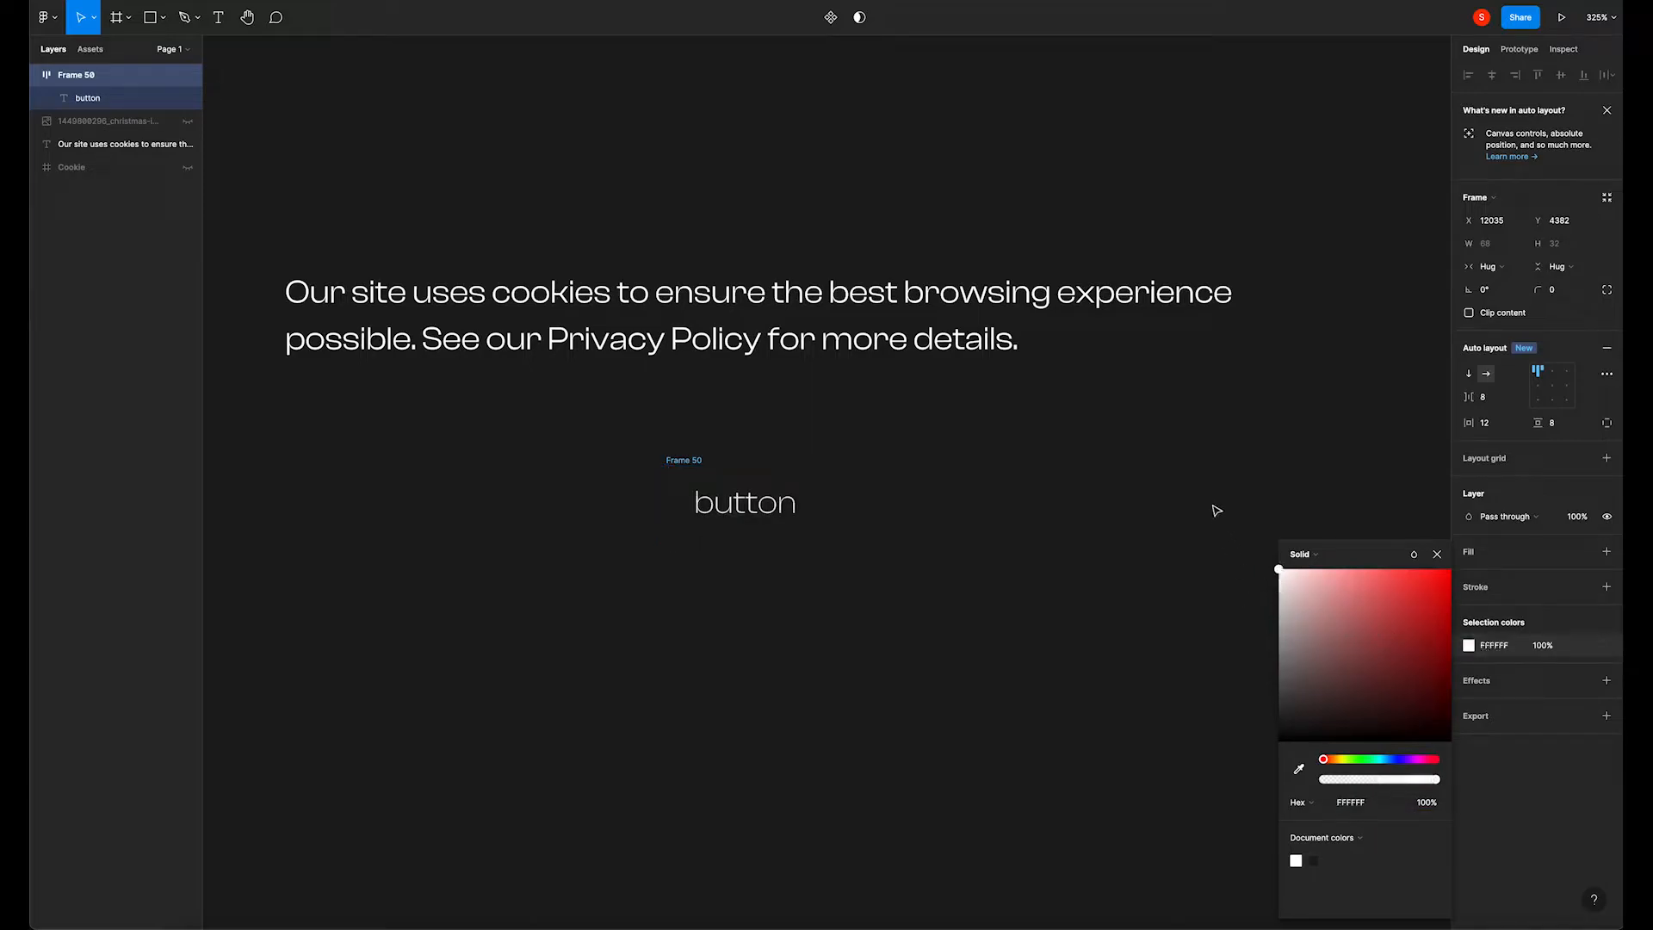
left_click(1437, 554)
left_click(1373, 522)
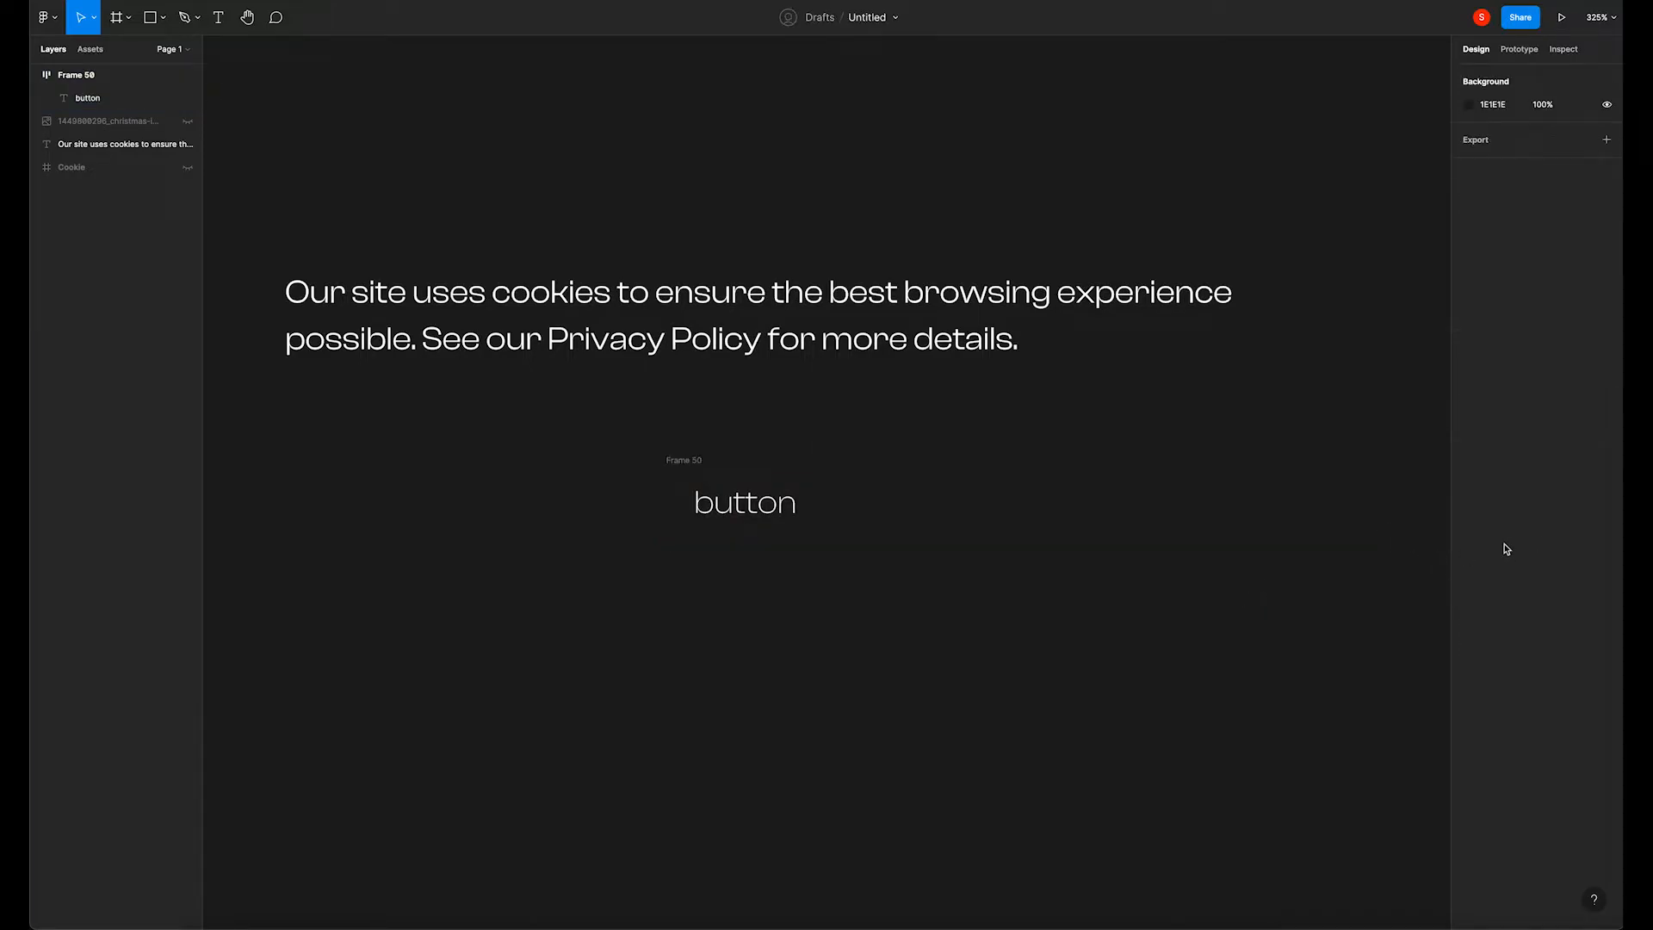
Add a white FFFFFF fill to the button frame.
left_click(681, 467)
left_click(1585, 554)
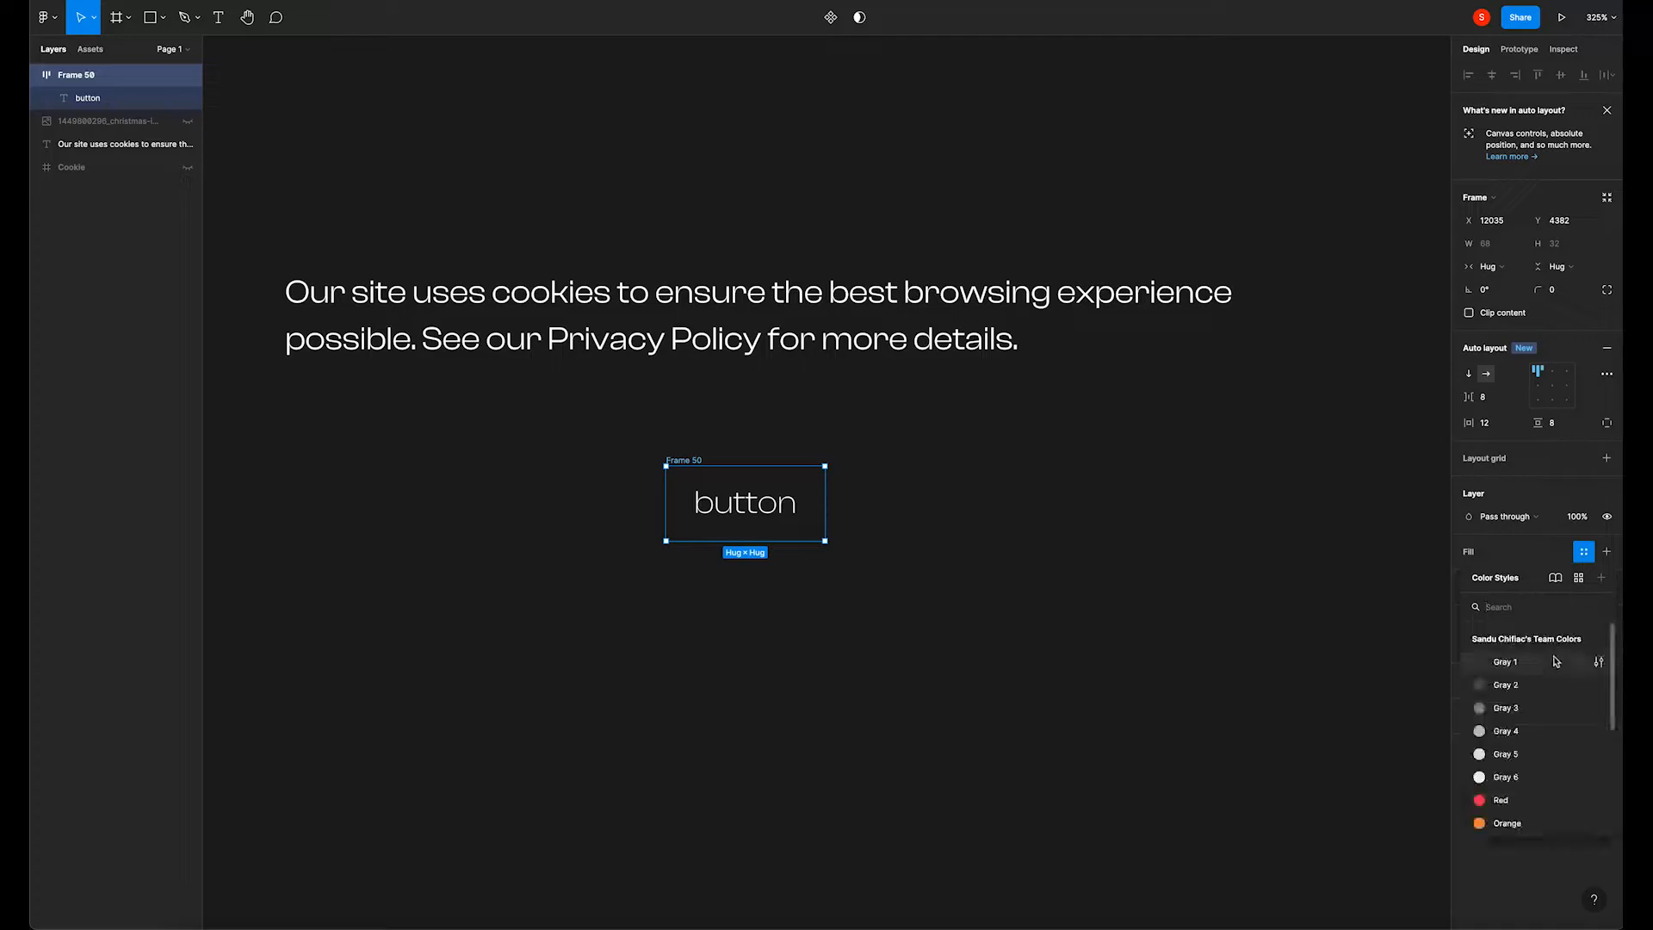
left_click(1607, 551)
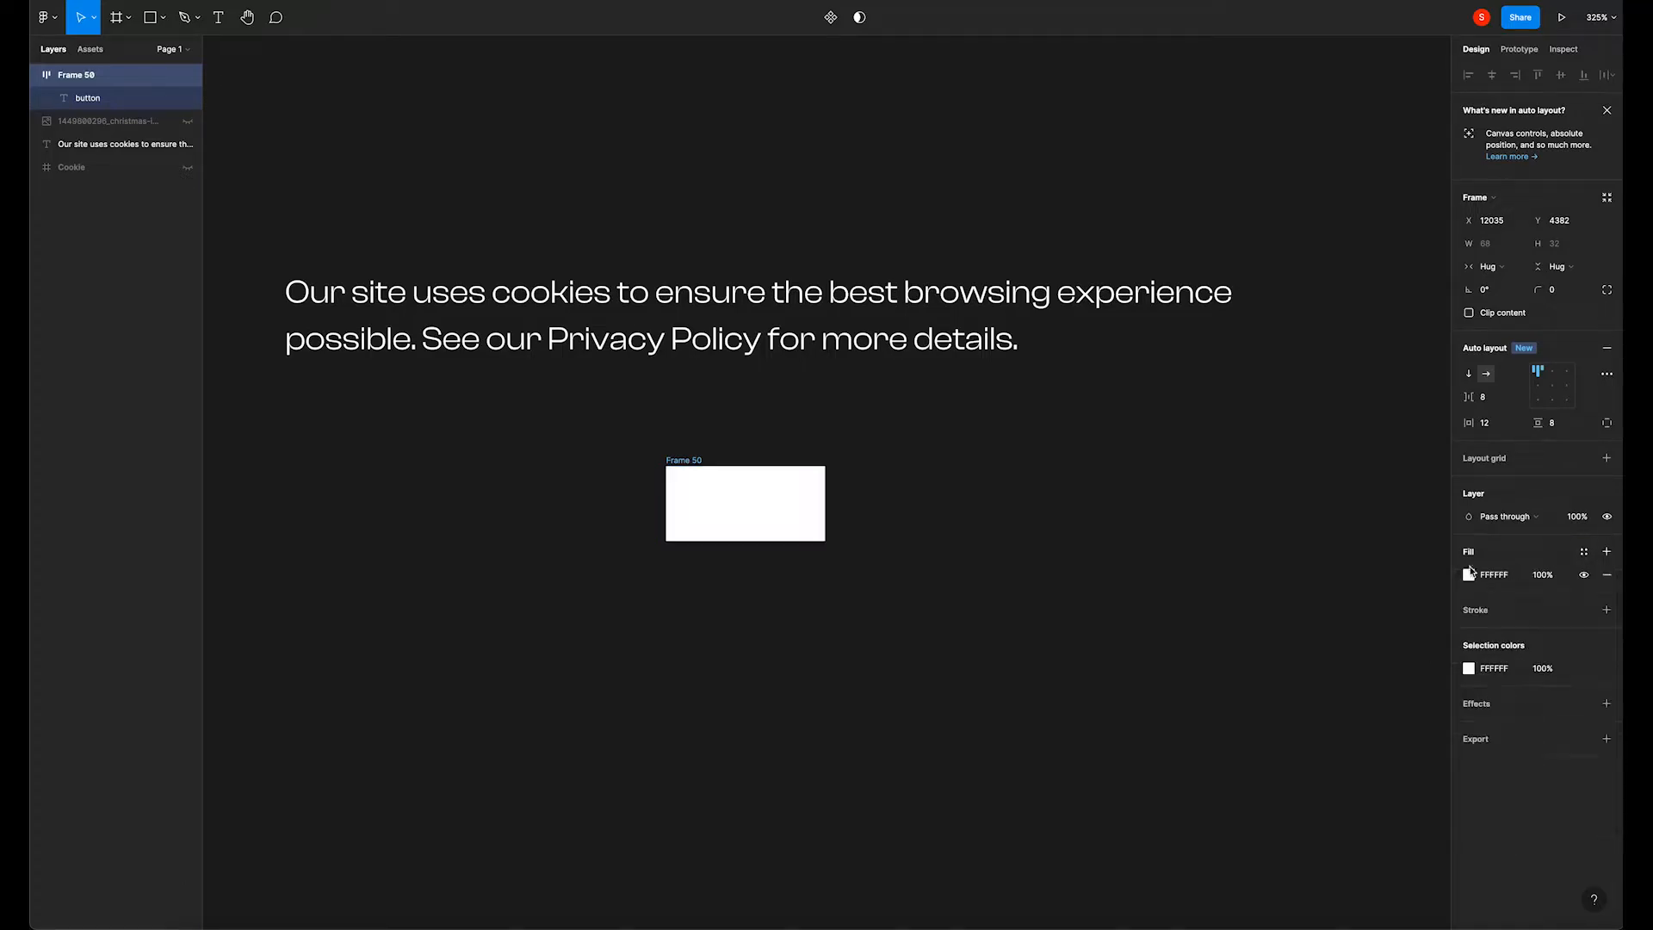
Recolour the "button" text to 1E1E1E by sampling the dark canvas background with the eyedropper.
double_click(735, 514)
key("i")
left_click(983, 553)
left_click(854, 608)
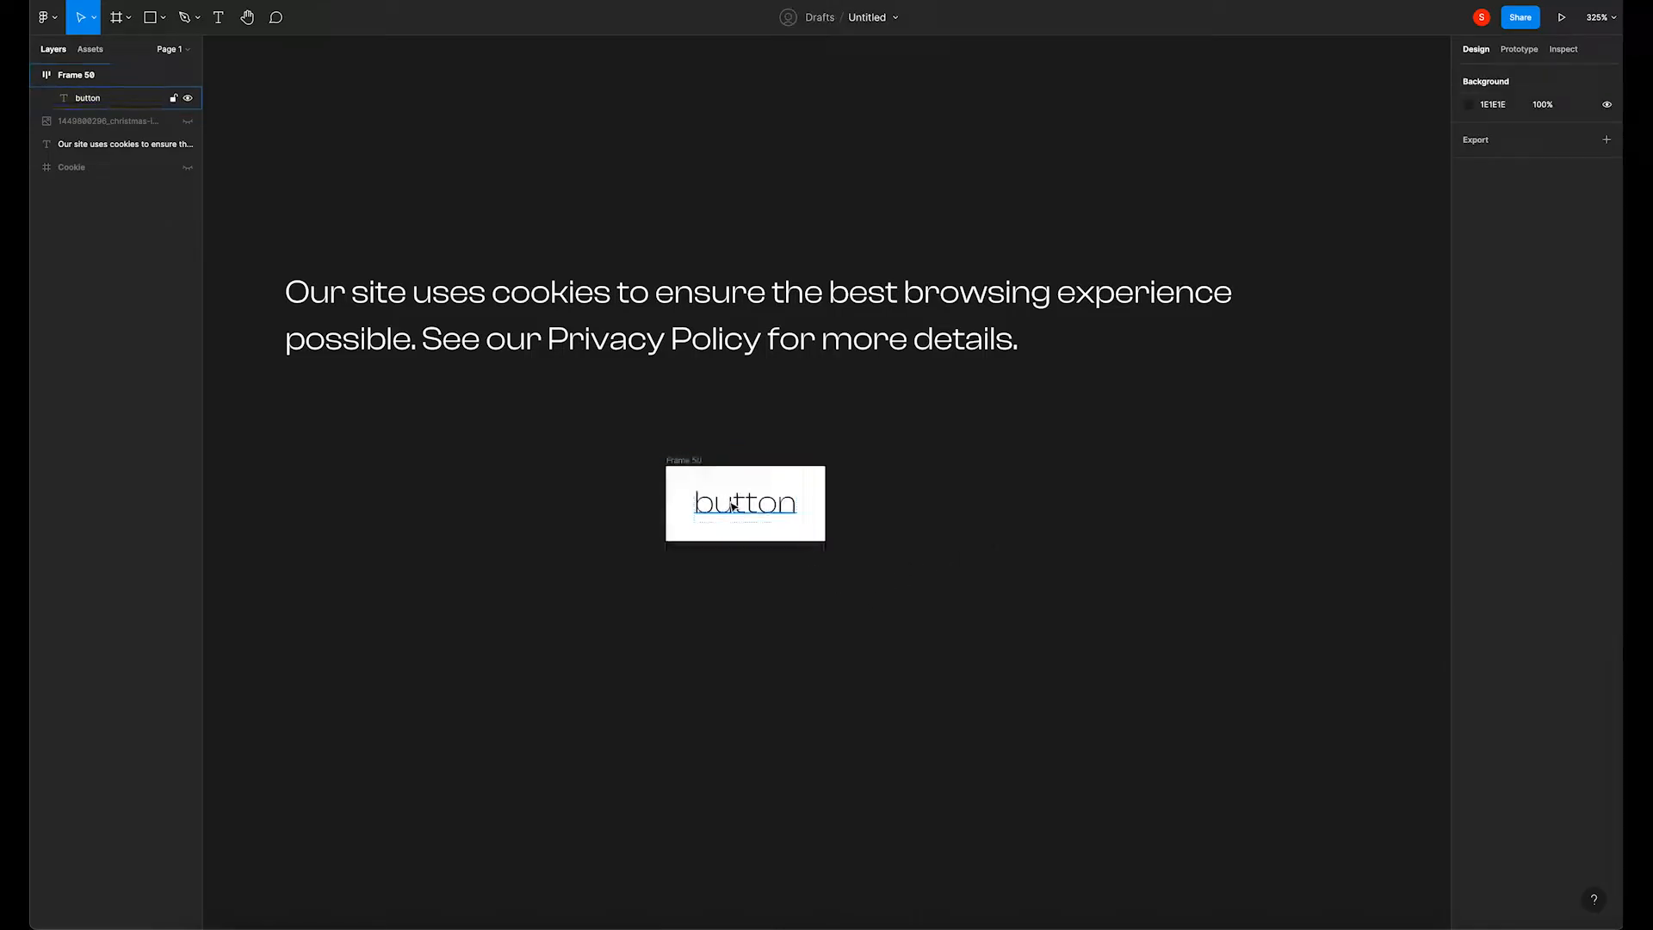
Change the button's label to "Accept".
double_click(732, 506)
type("Accept")
left_click(811, 608)
left_click(812, 608)
left_click(771, 518)
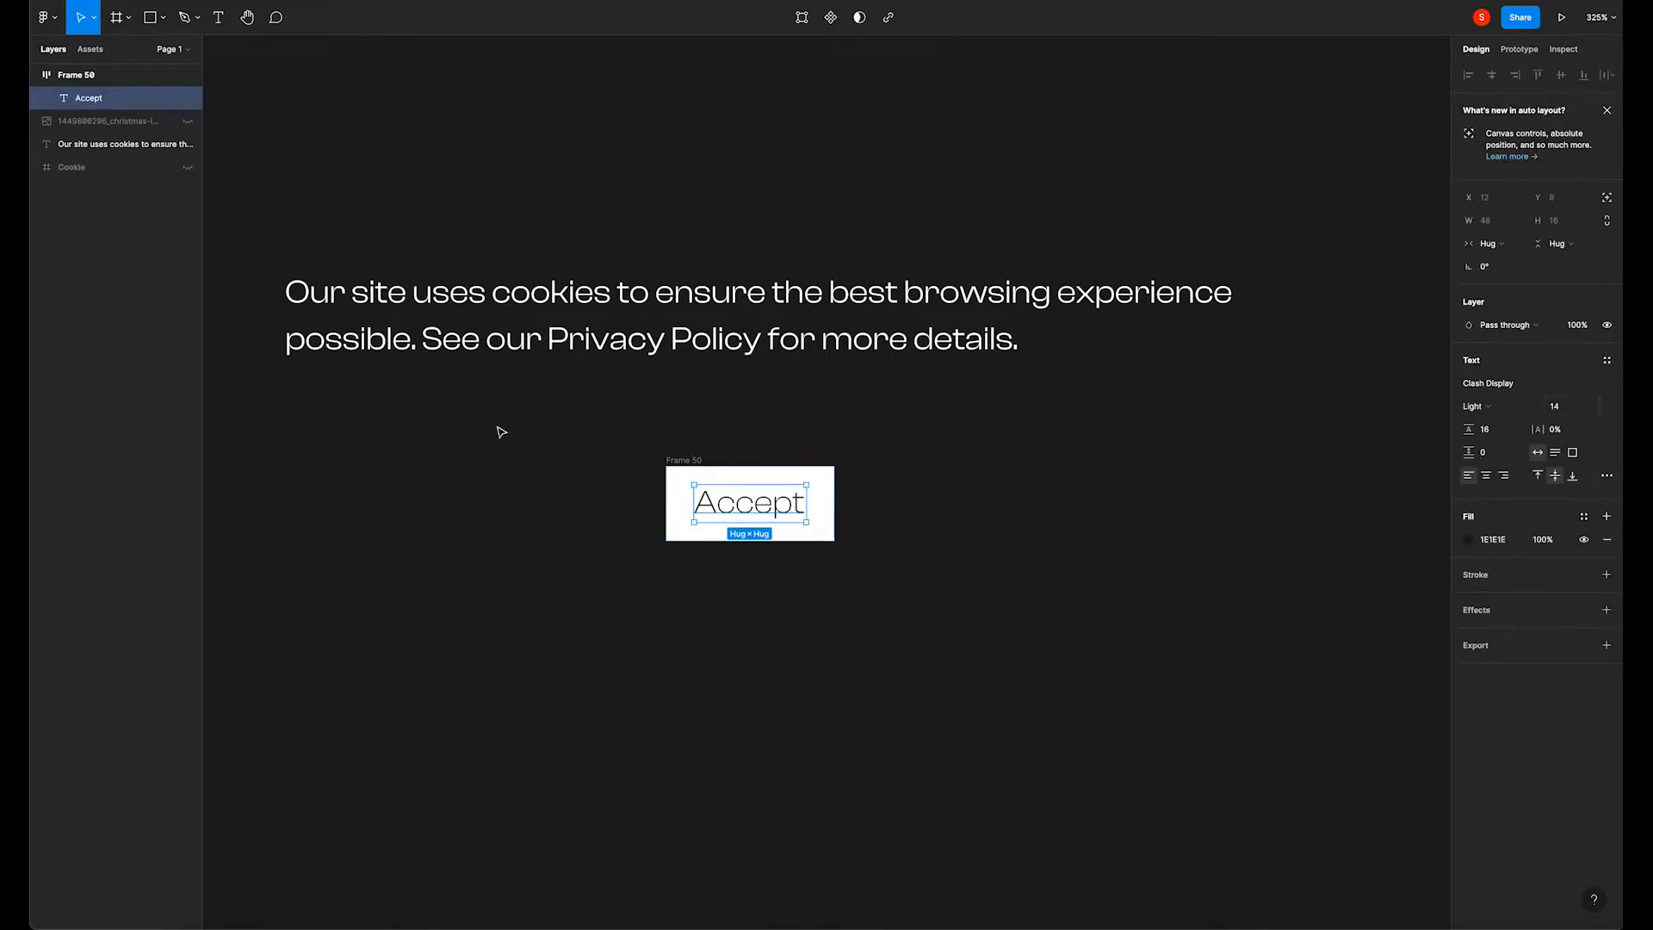
Round the corners of the Accept button's frame with a radius of 8.
left_click(702, 462)
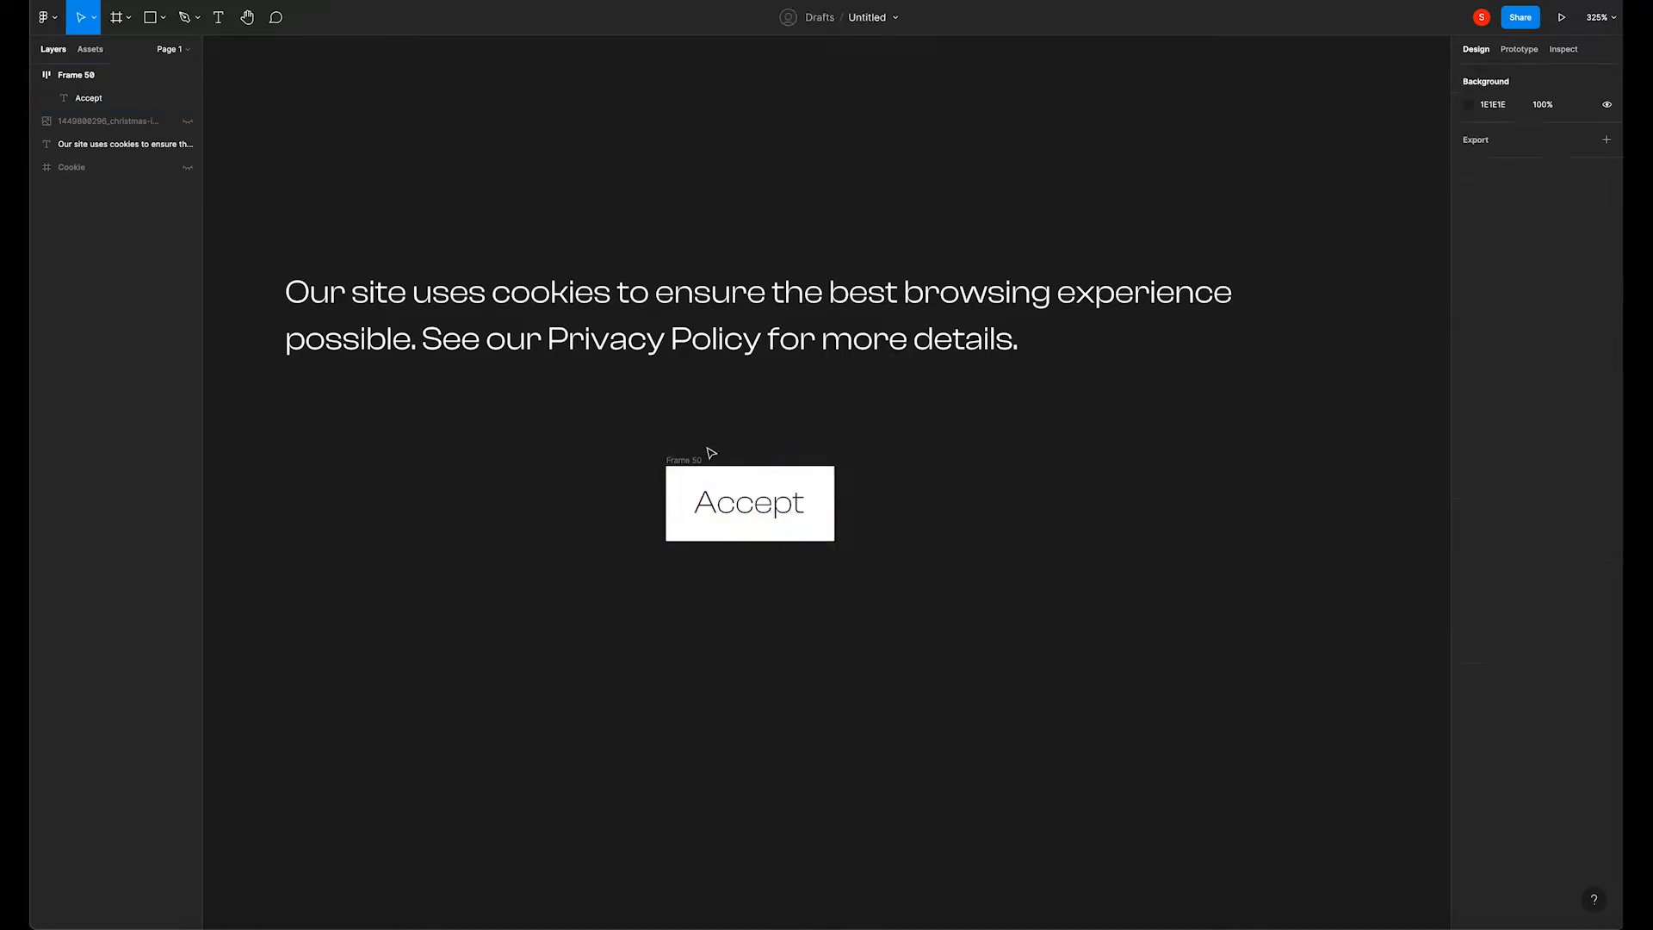
left_click(1558, 291)
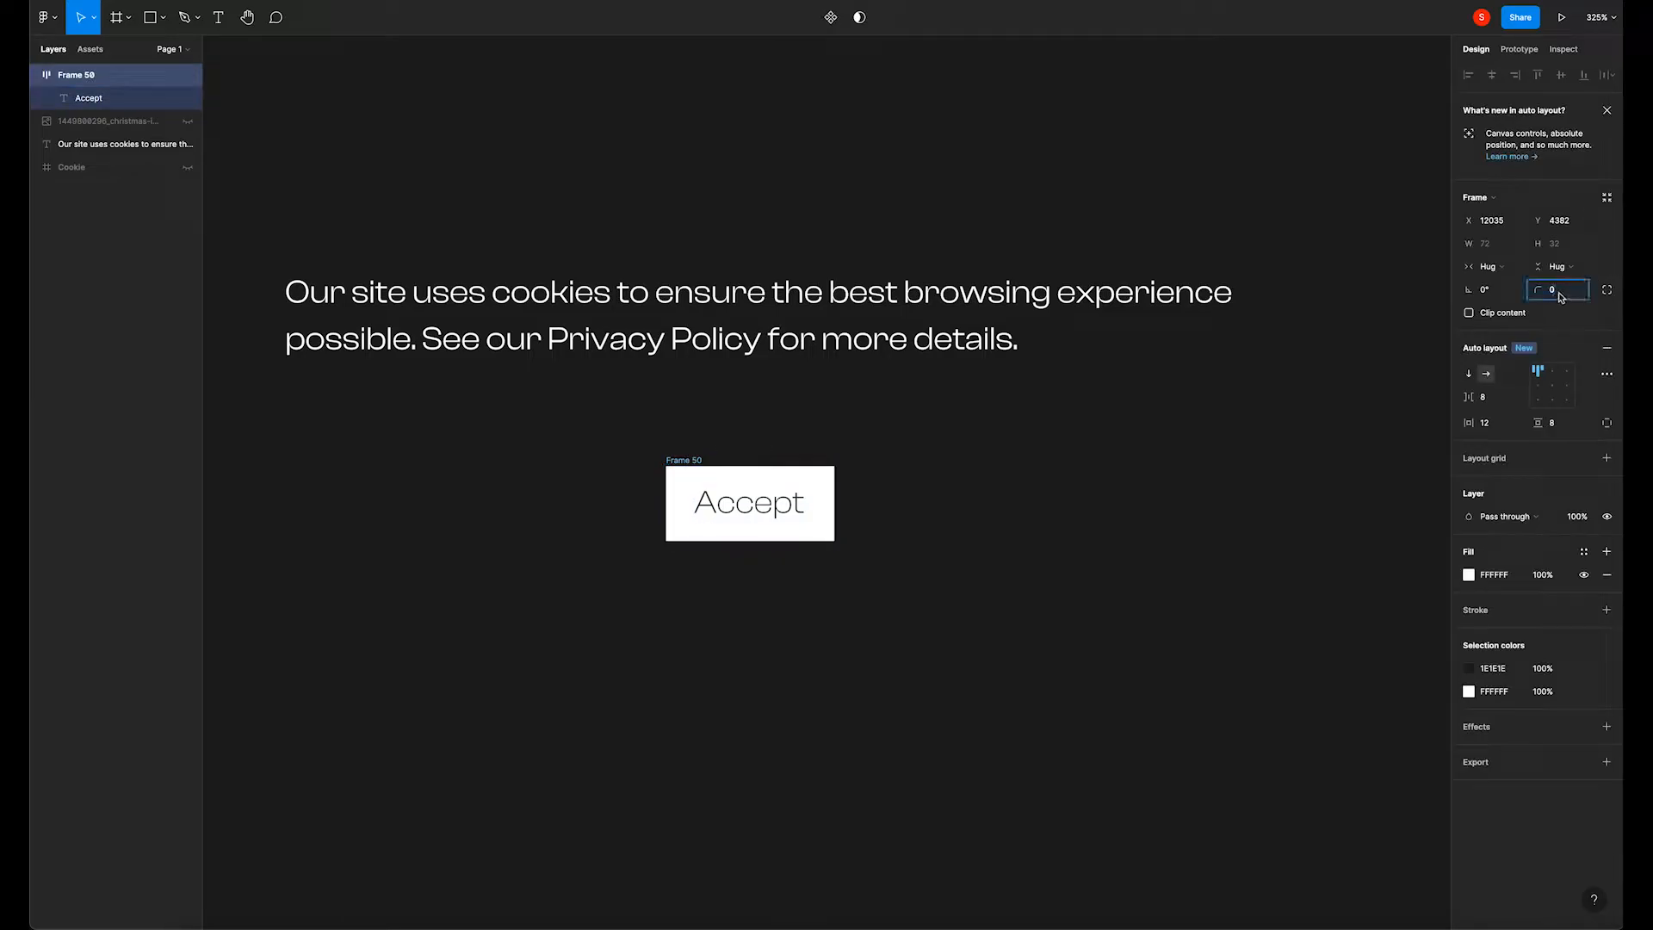
type("8")
key("Return")
left_click(964, 489)
Duplicate the Accept button and place the copy level with it on its right, leaving a small gap.
left_click(687, 463)
left_click_drag(684, 460, 873, 460)
key("Left")
key("Left")
key("Left")
key("Left")
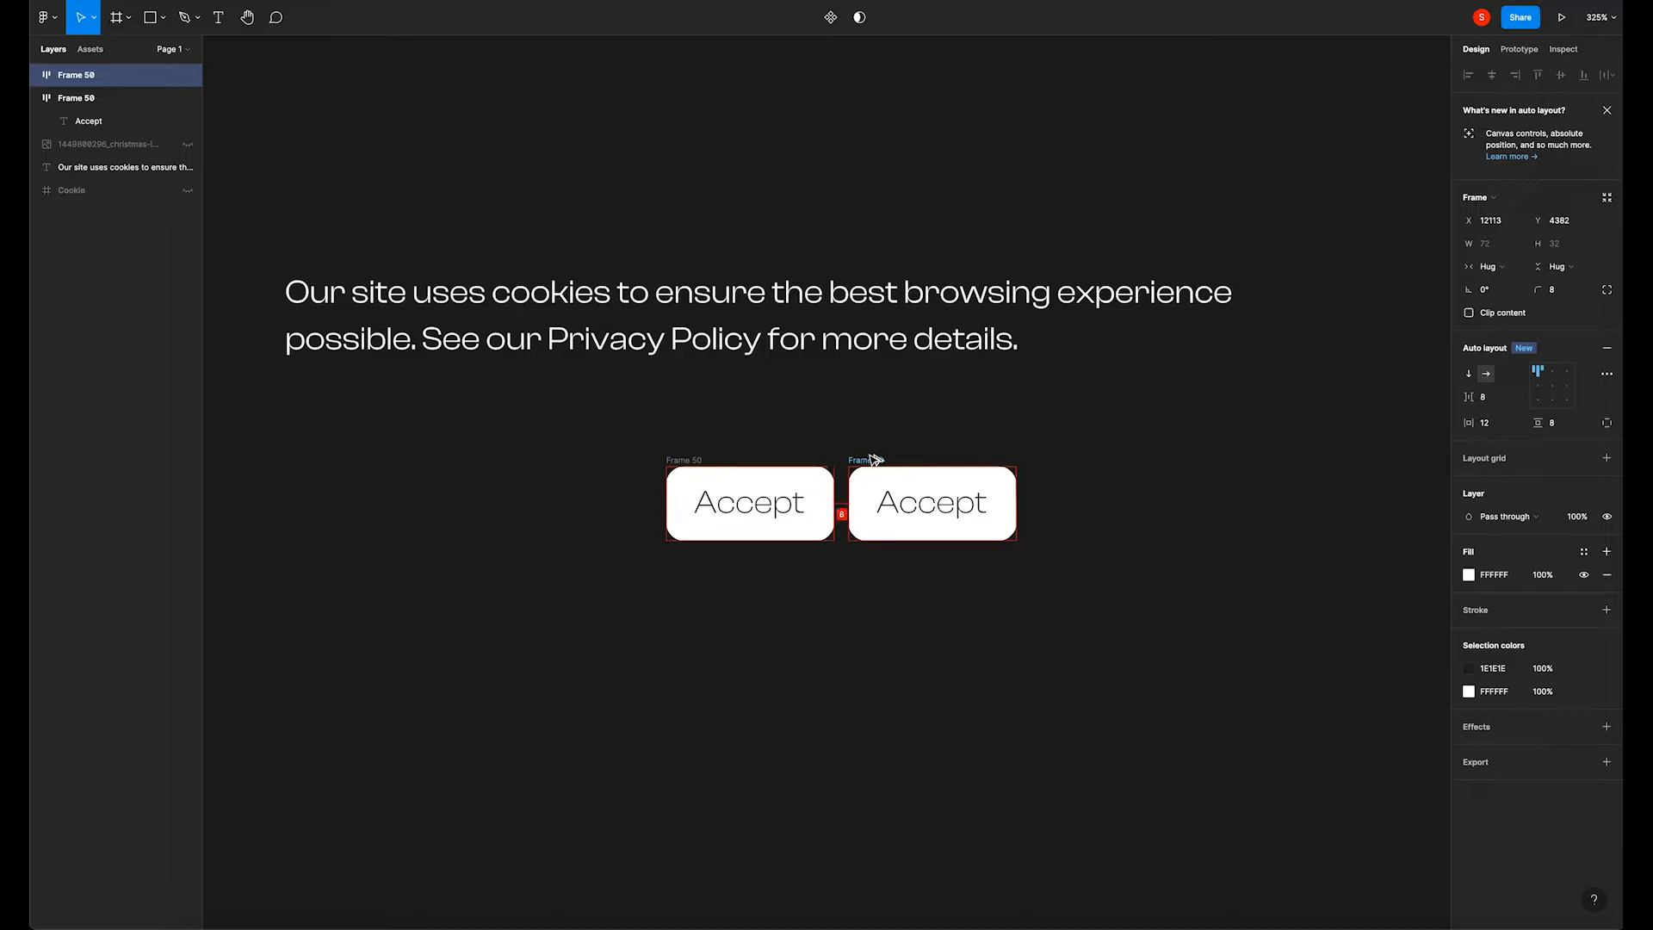
key("Right")
key("Right")
key("Right")
key("Right")
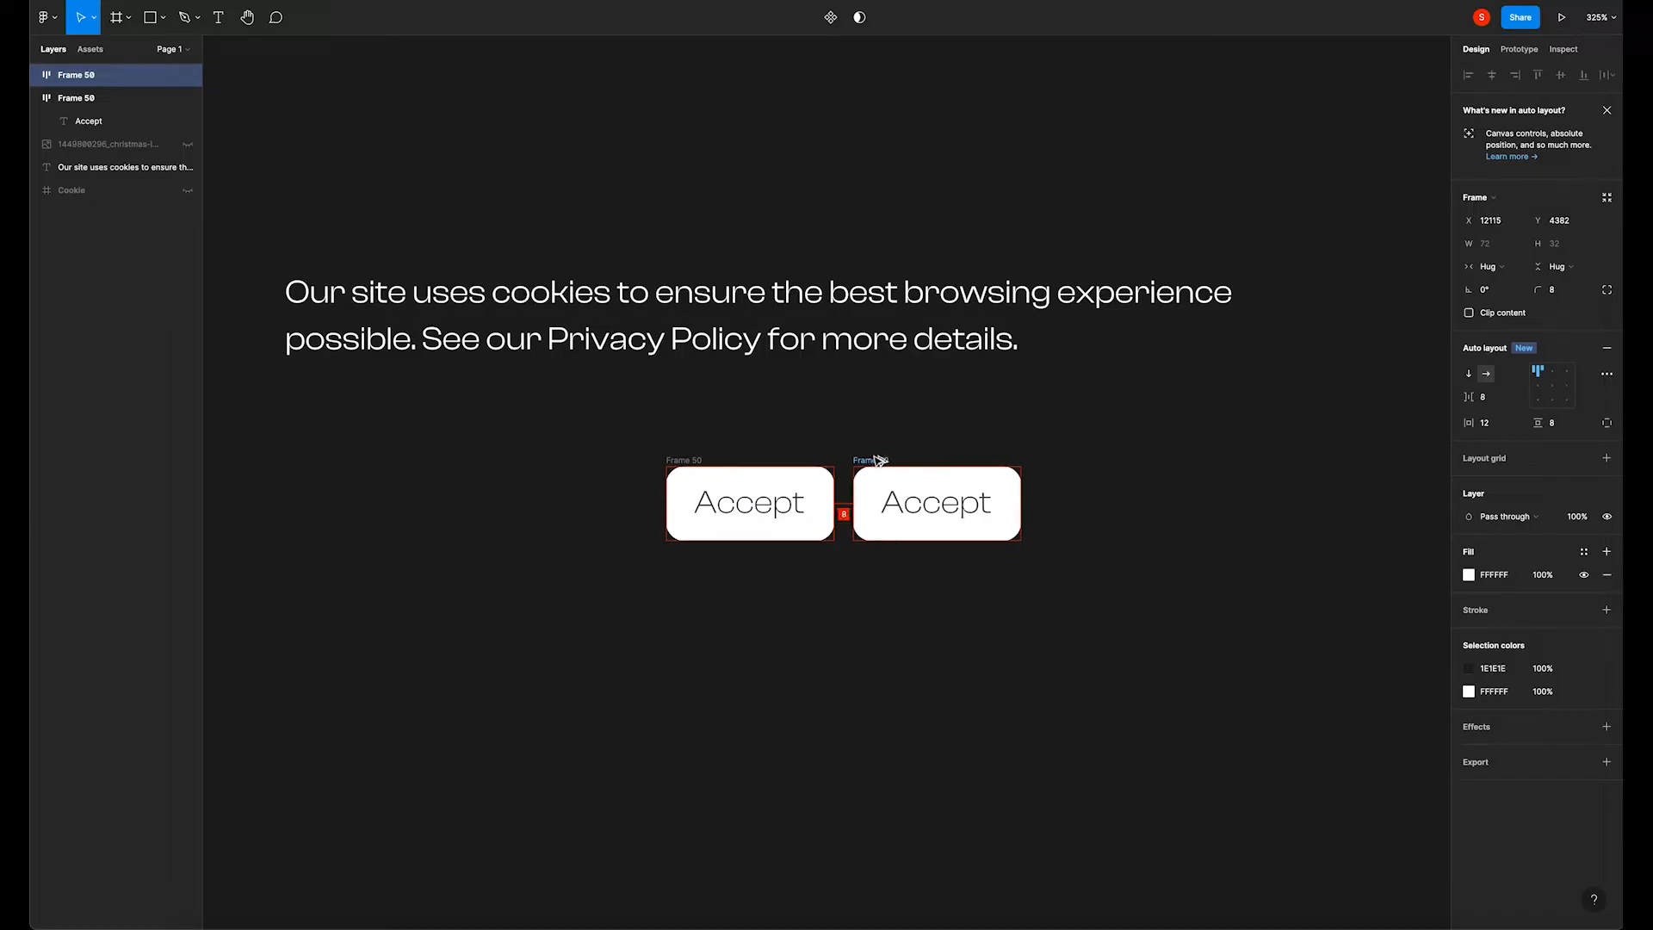
Change the duplicated button's label to "Decline" and select that text layer.
double_click(916, 499)
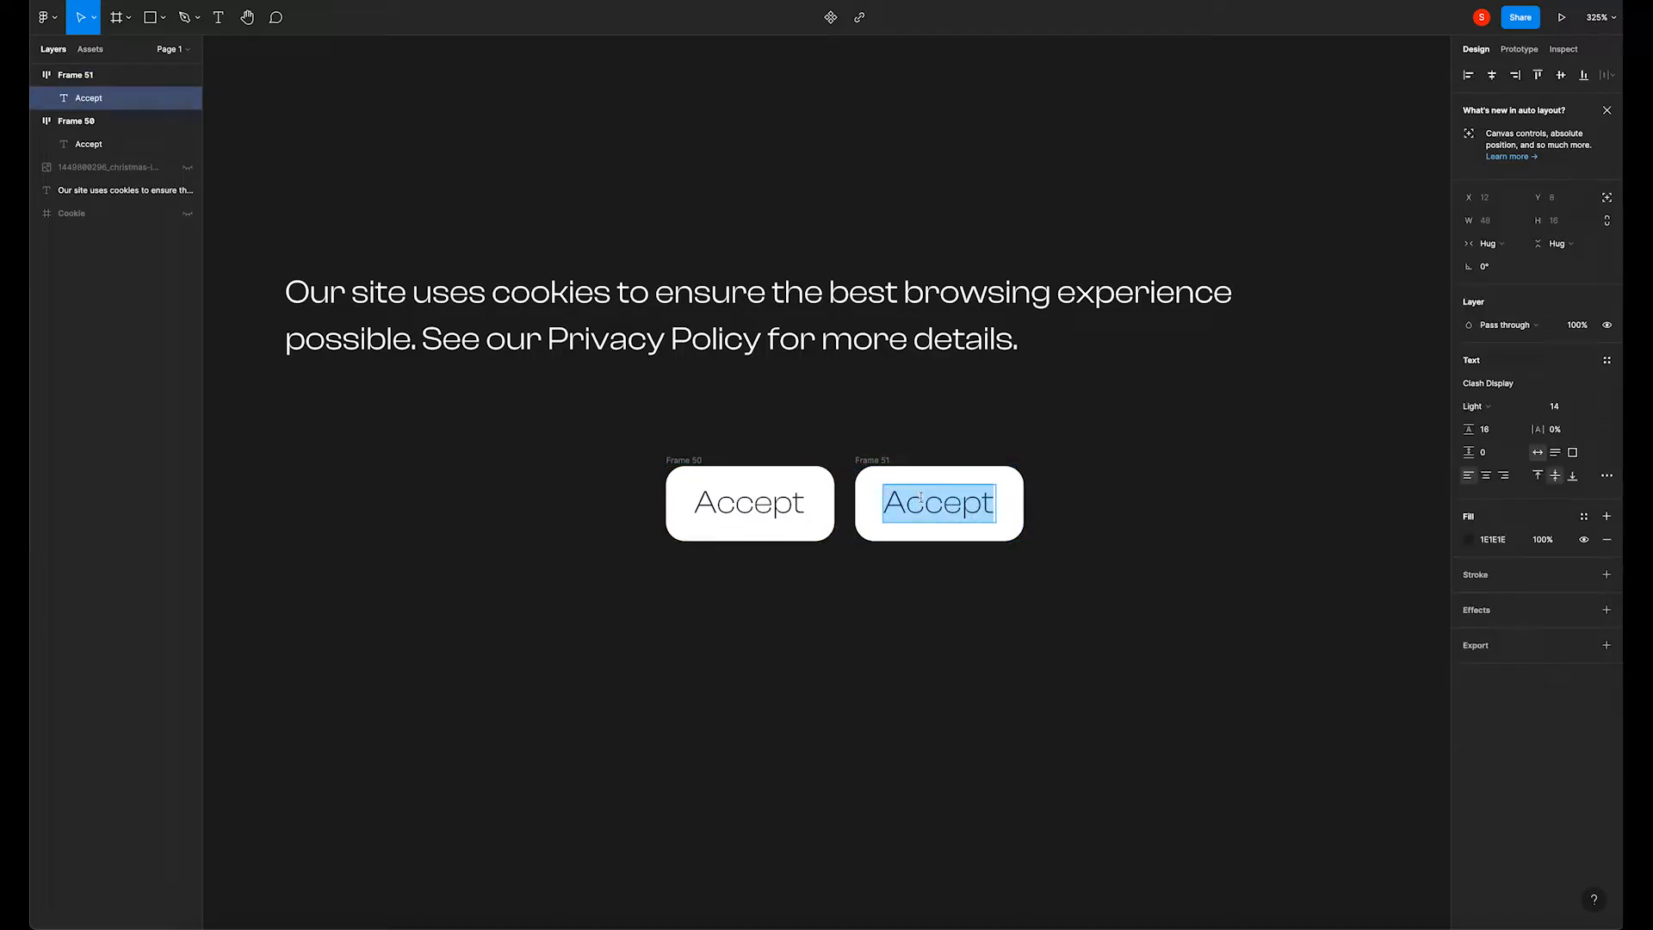
type("decline")
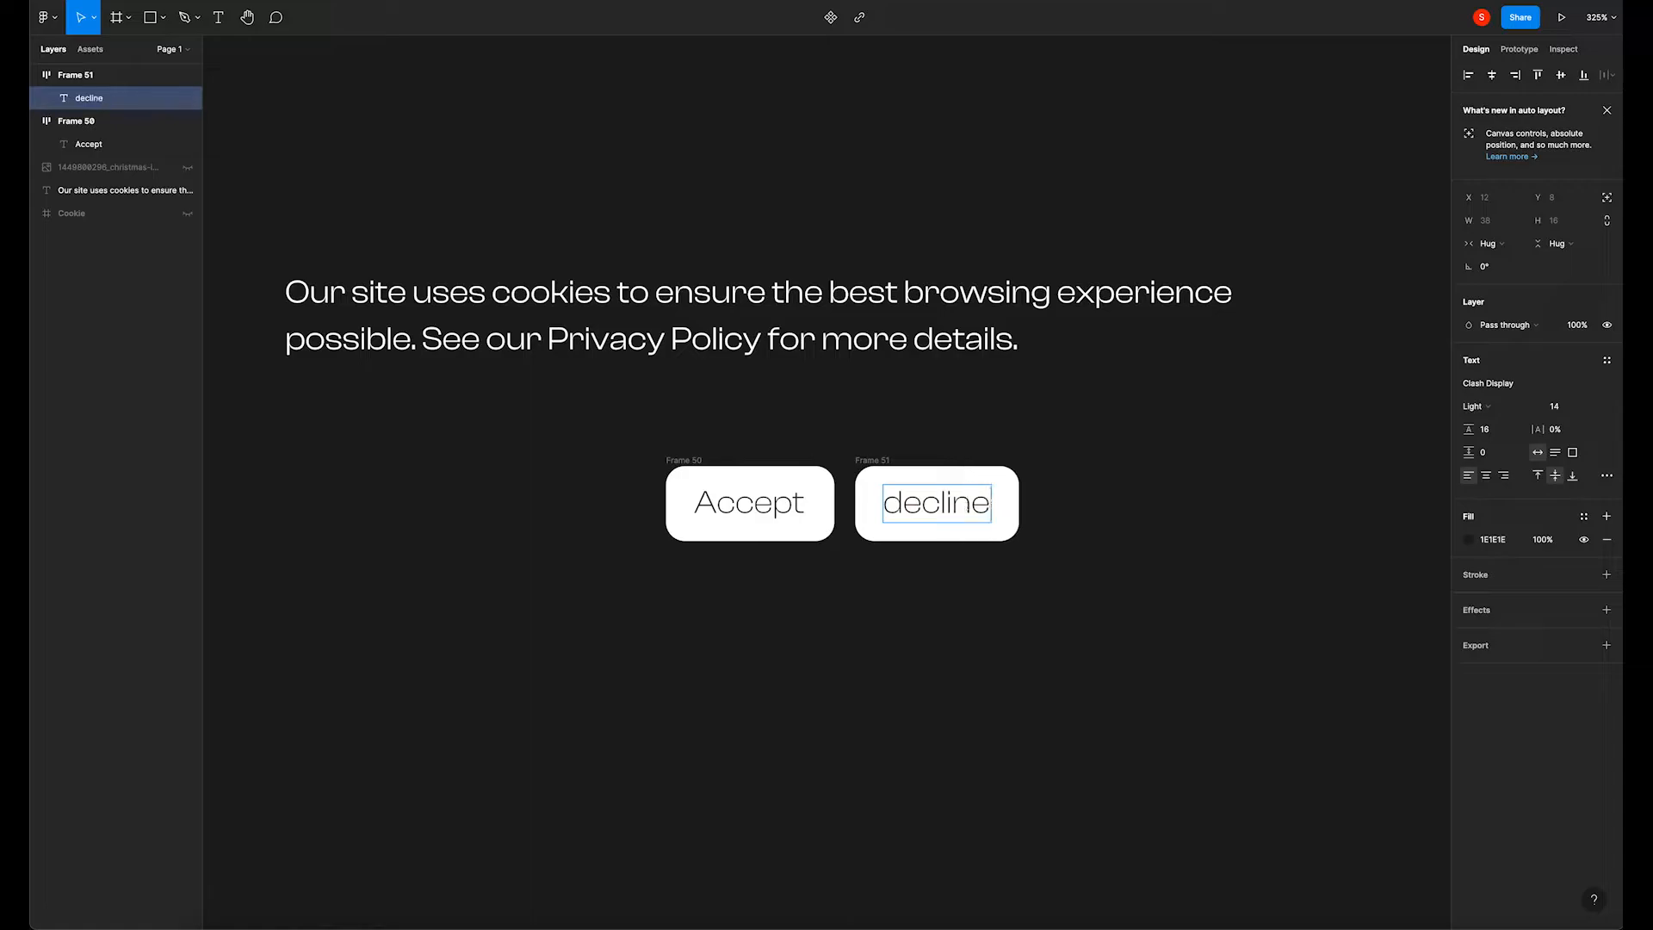
left_click_drag(904, 502, 877, 503)
type("D")
key("Escape")
left_click(923, 505)
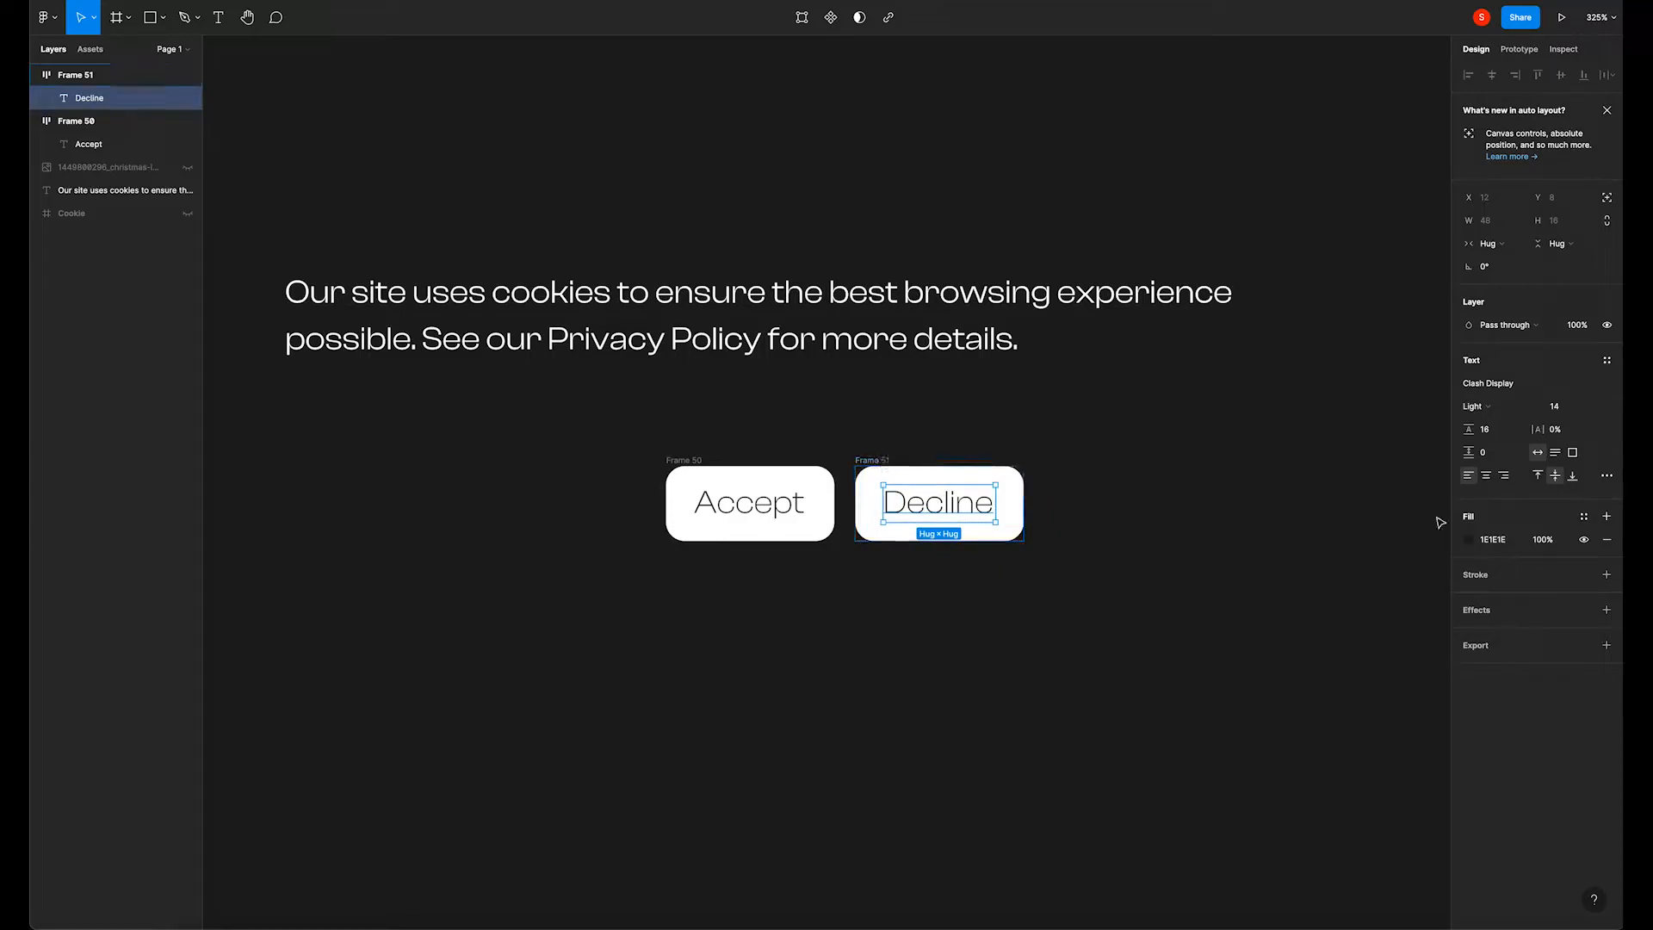
Set the font weight of both the Accept and Decline labels to Regular.
left_click(749, 503, "shift")
left_click(1476, 406)
left_click(1476, 424)
left_click(1108, 522)
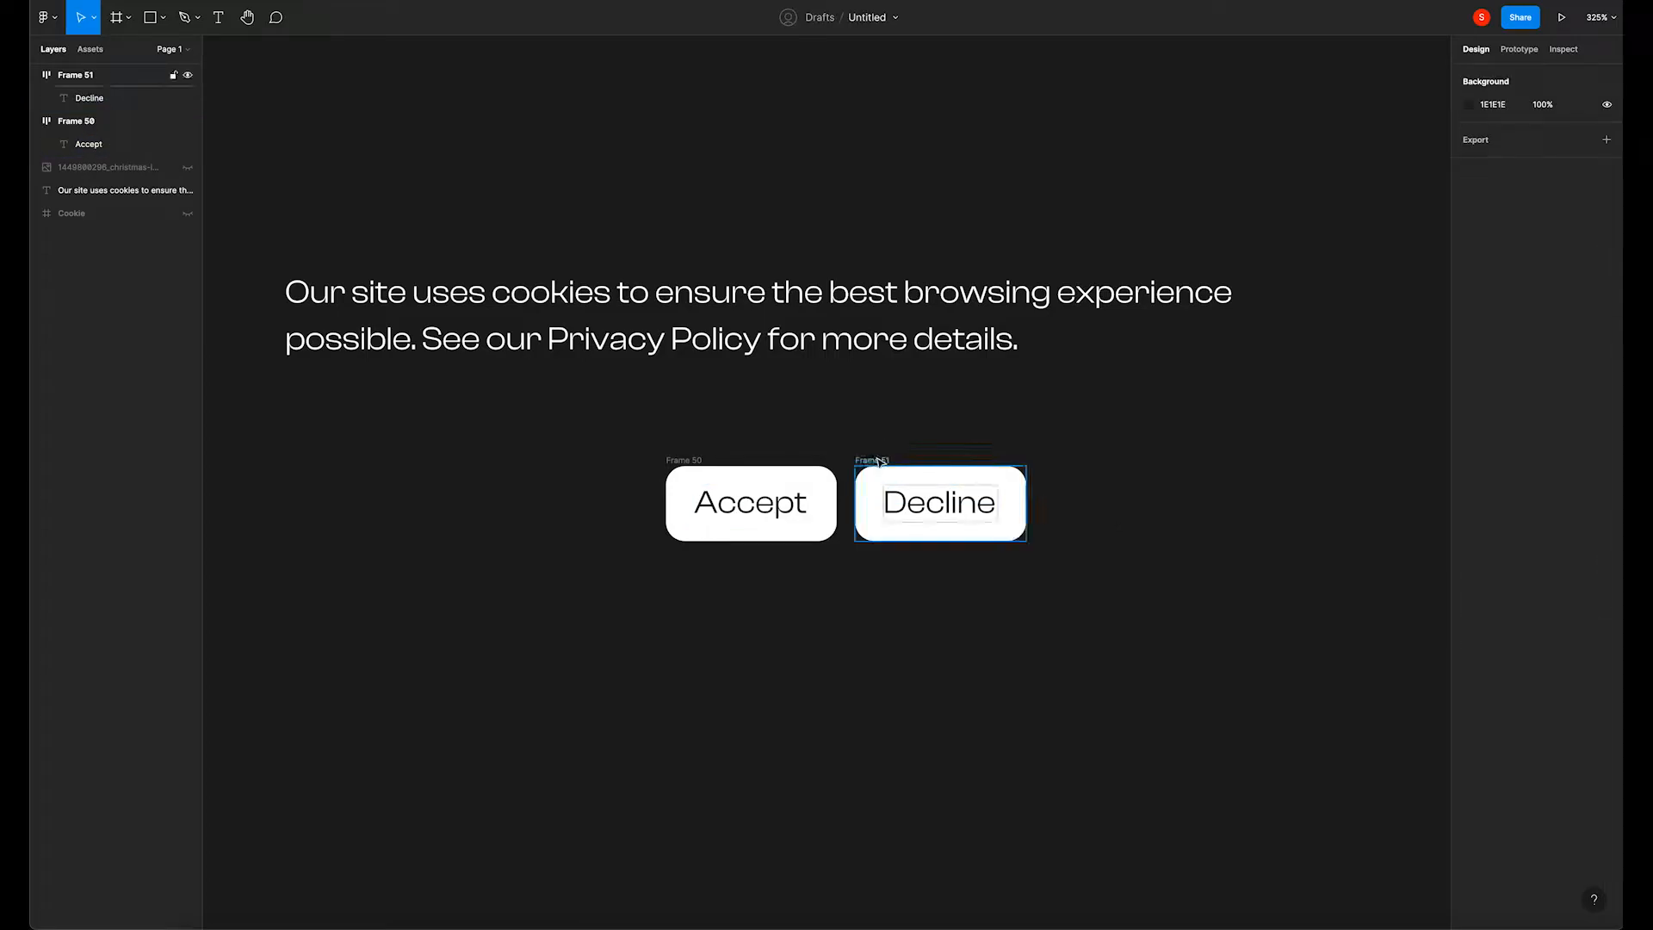
Hide the Decline button's fill and give its frame a white (FFFFFF) inside stroke of 1.
left_click(872, 459)
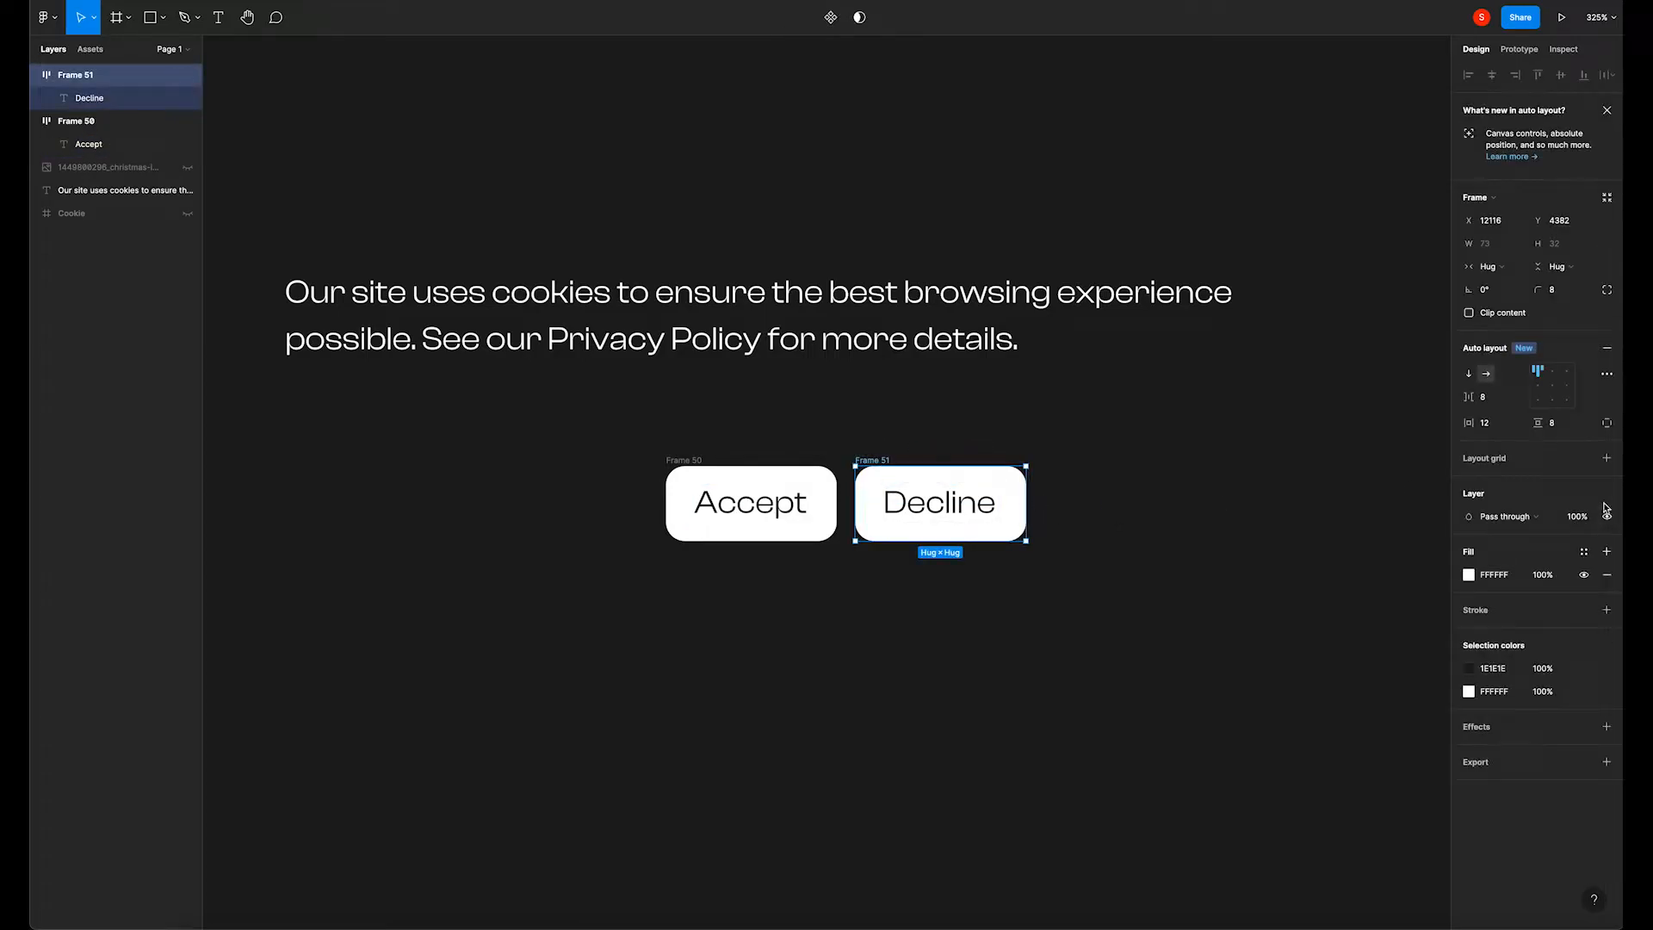
left_click(1583, 574)
left_click(1606, 609)
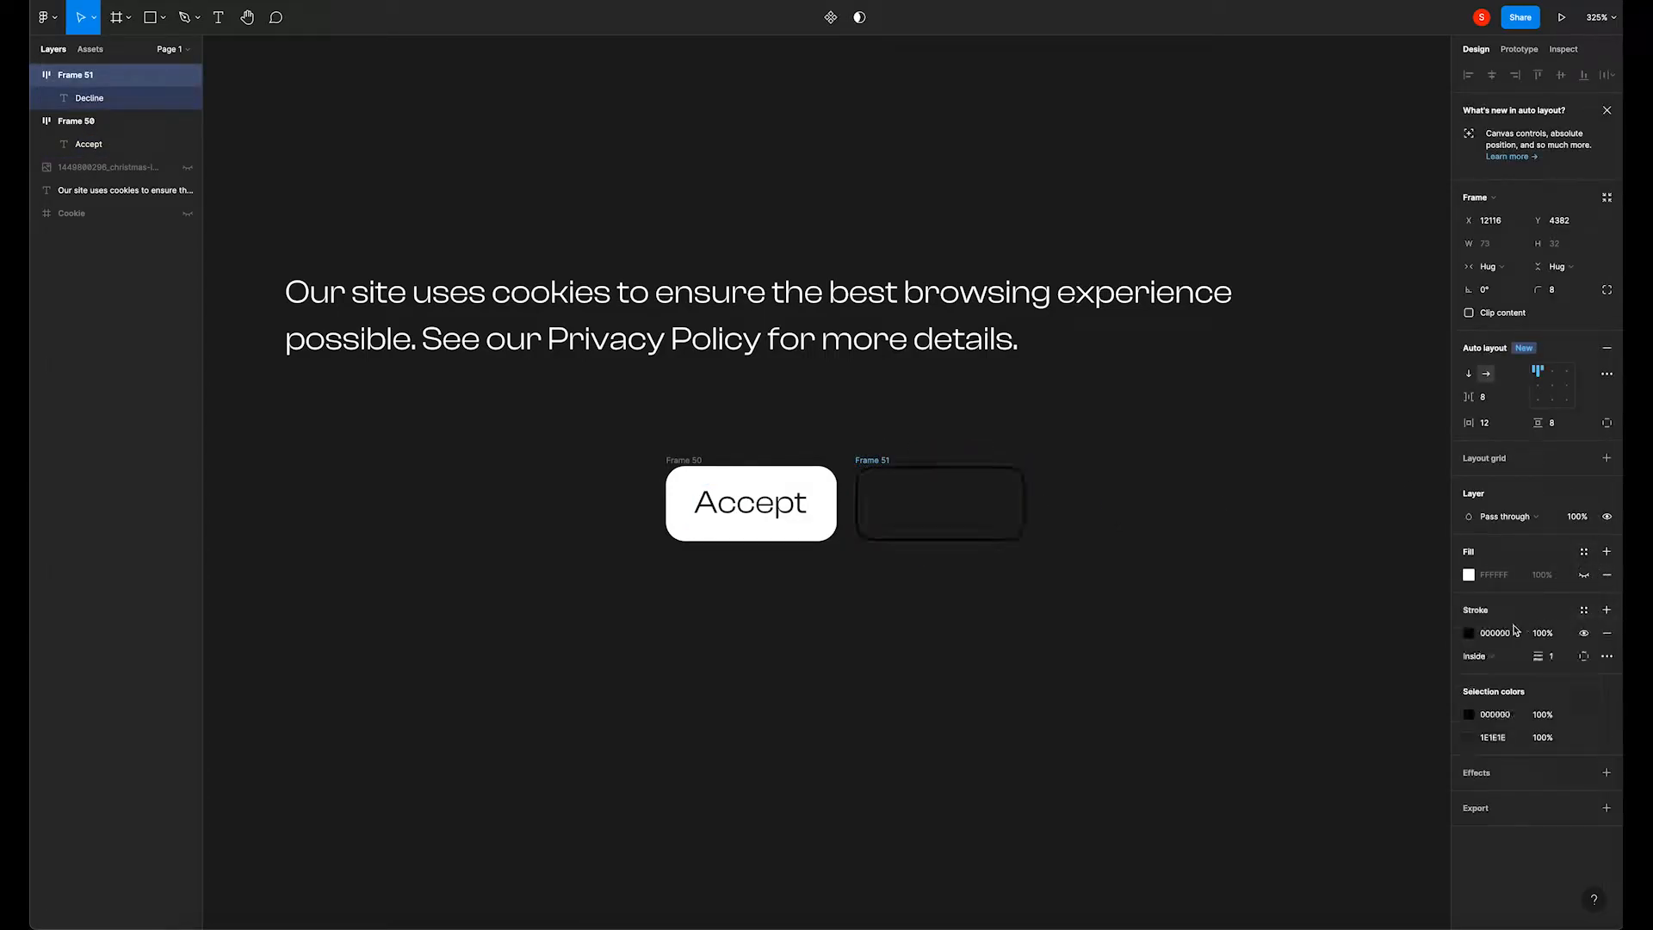
left_click(1468, 632)
left_click(1437, 554)
Change the Decline label's text colour to white (FFFFFF).
double_click(952, 512)
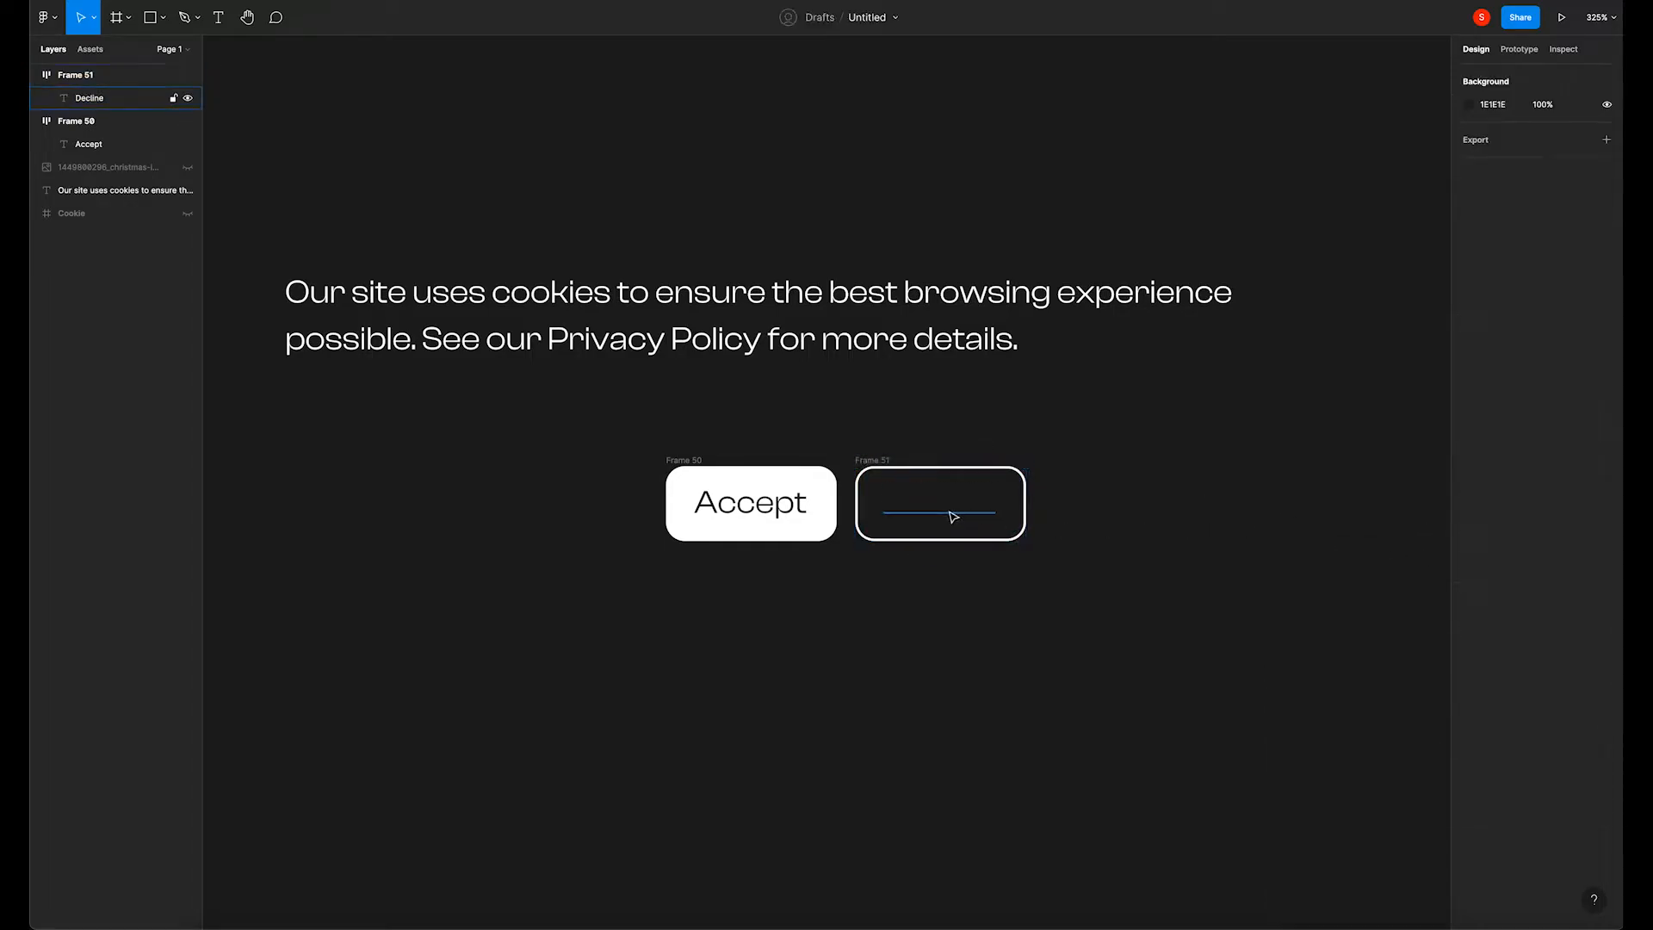
left_click(1470, 540)
left_click_drag(1317, 602, 1184, 491)
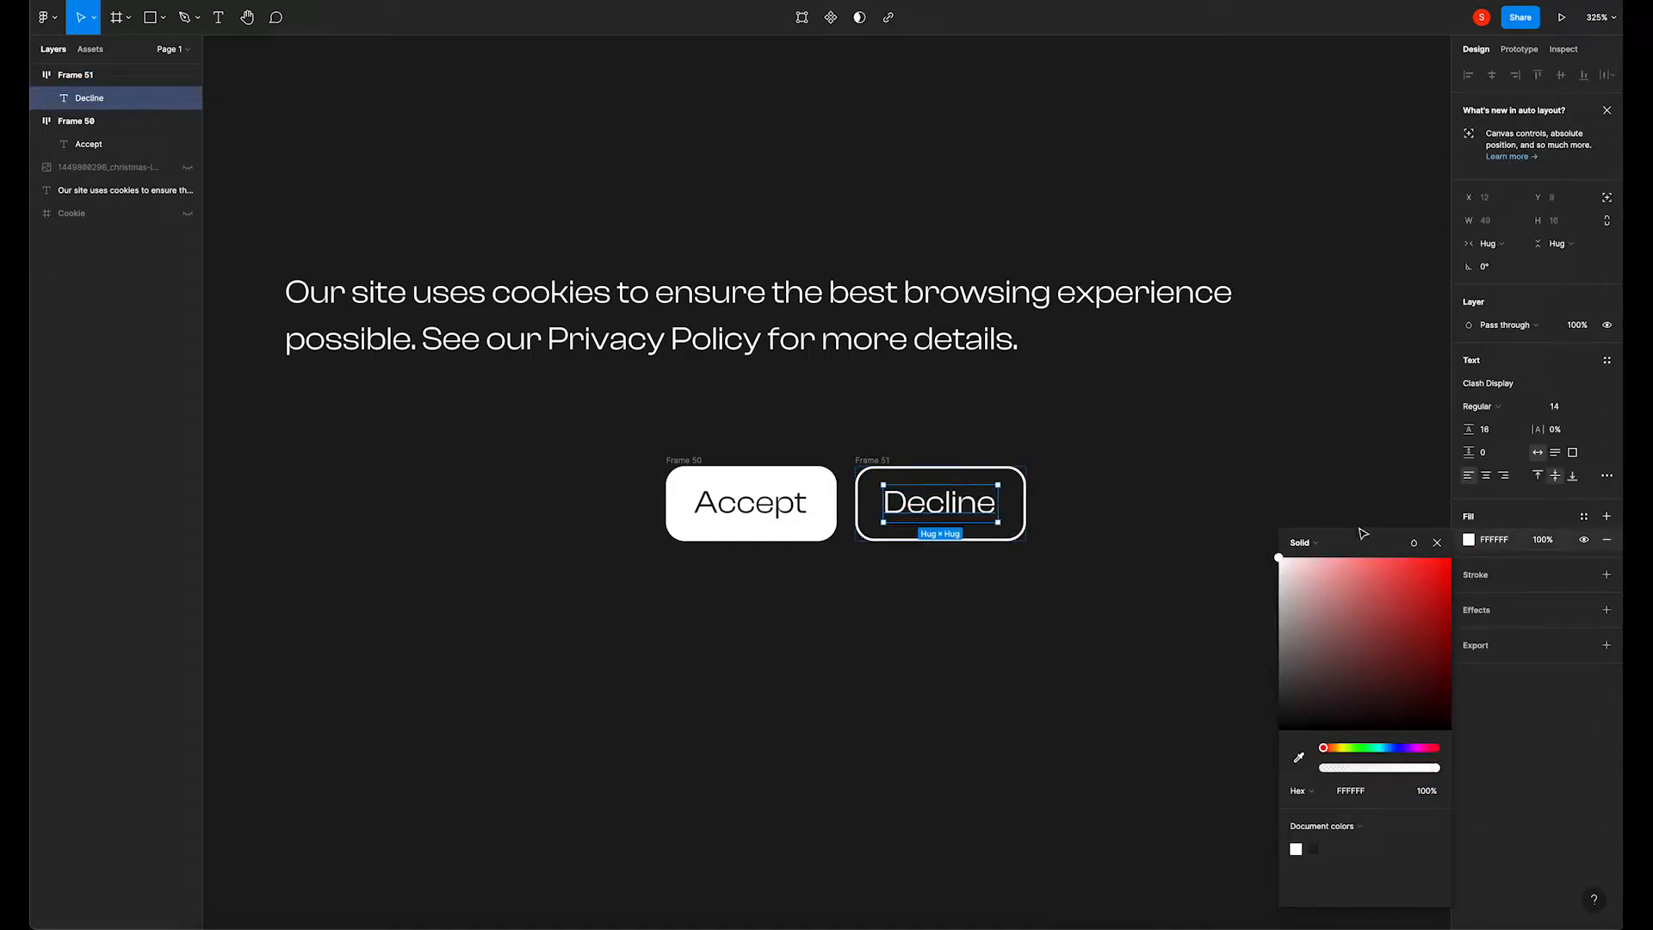
left_click(1436, 542)
left_click(1277, 510)
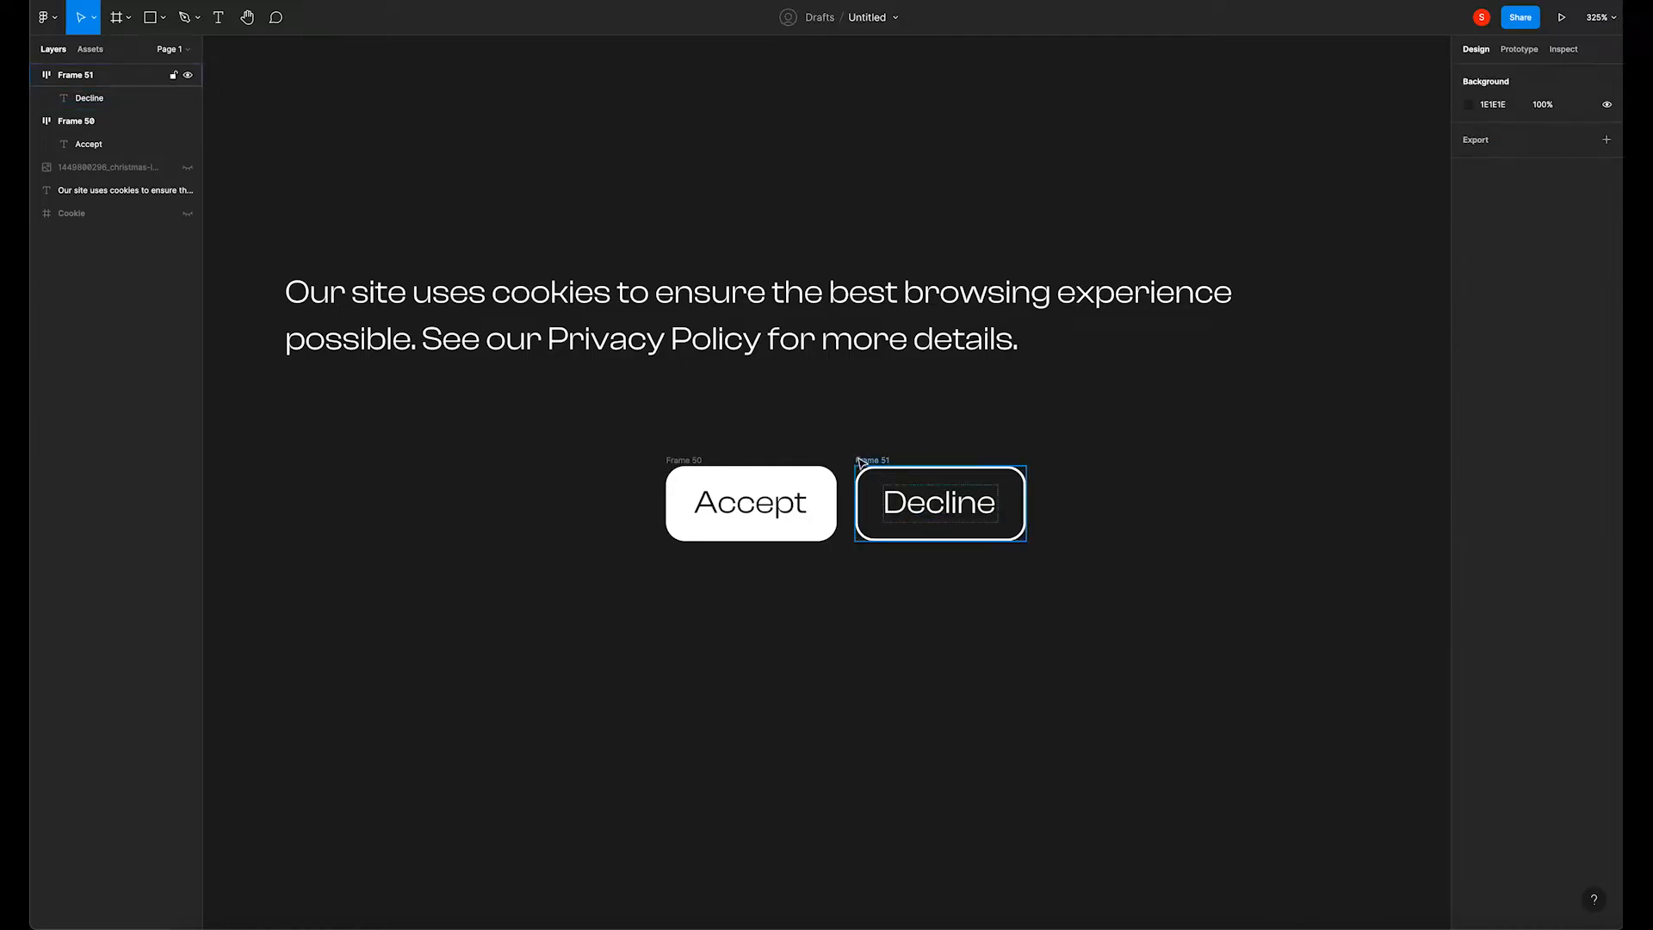
Rename the Accept button's frame to "Btn/Default".
left_click(698, 460)
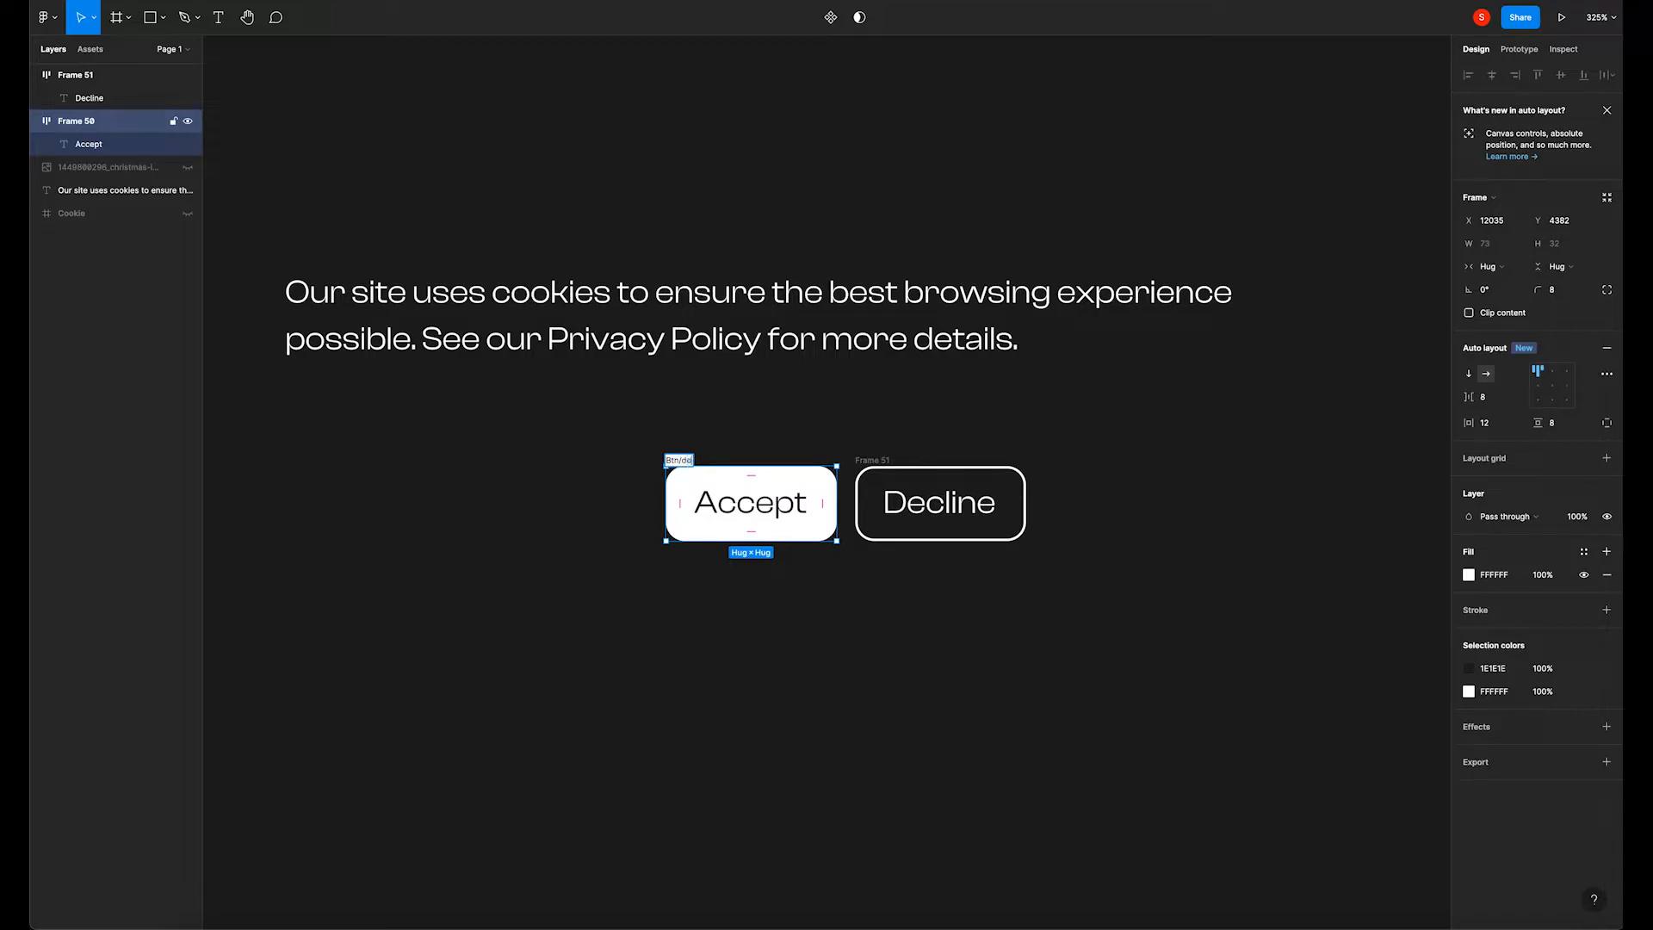
type("Default")
left_click(809, 421)
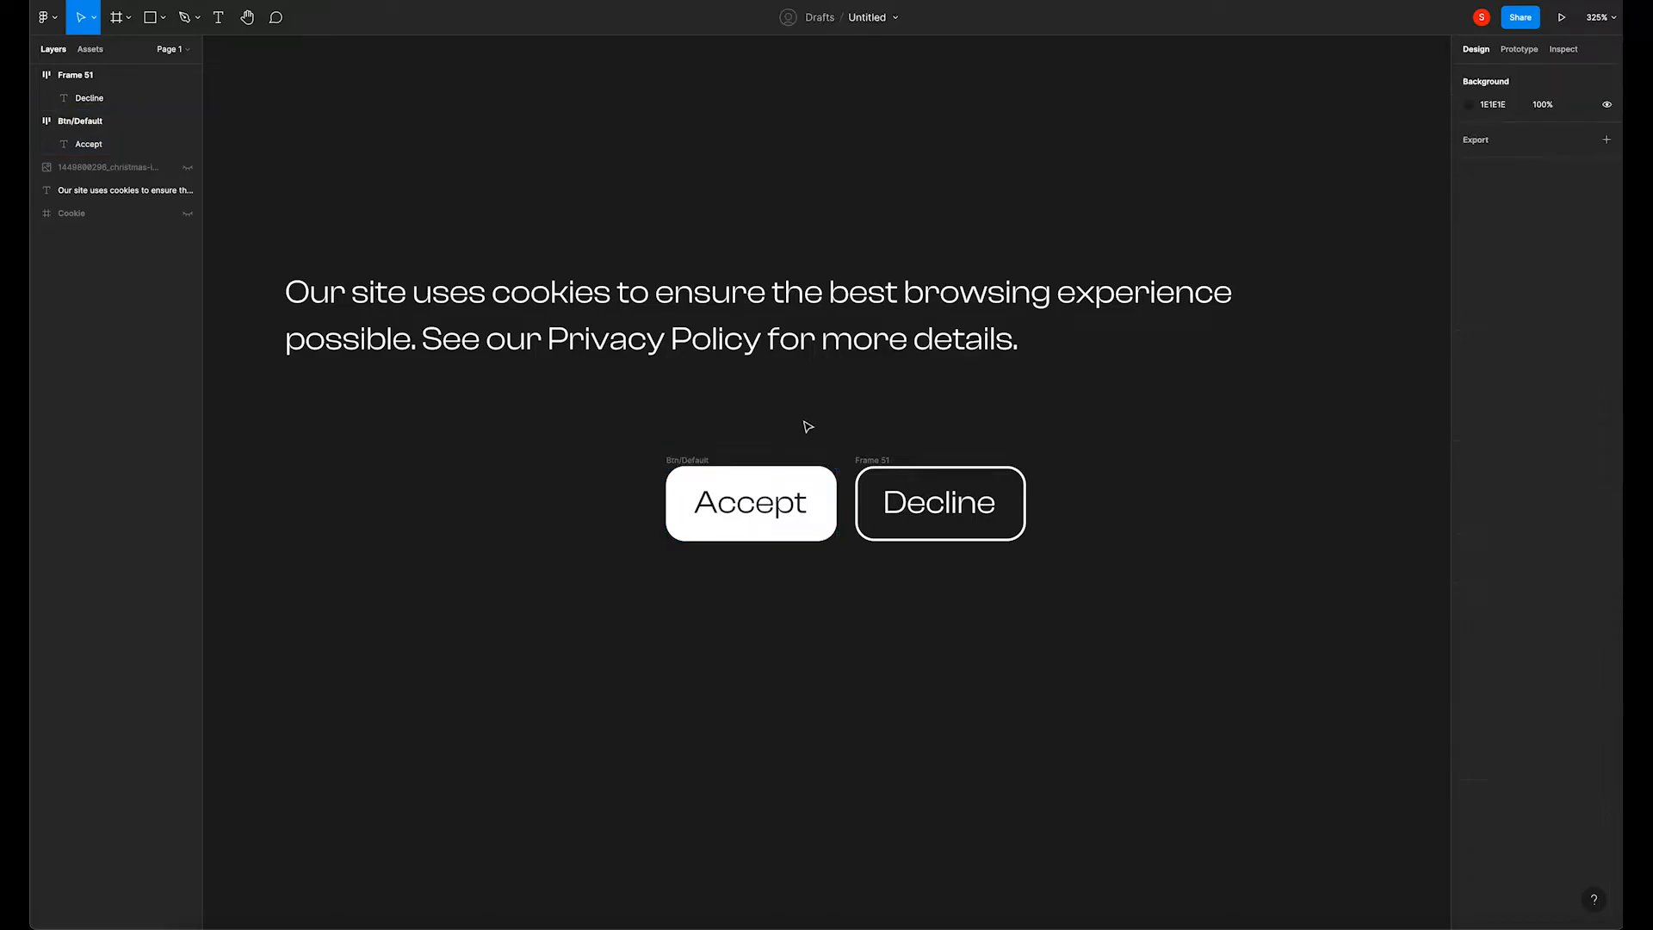
Rename the Decline button's frame to "Btn/Outlined".
left_click(777, 462)
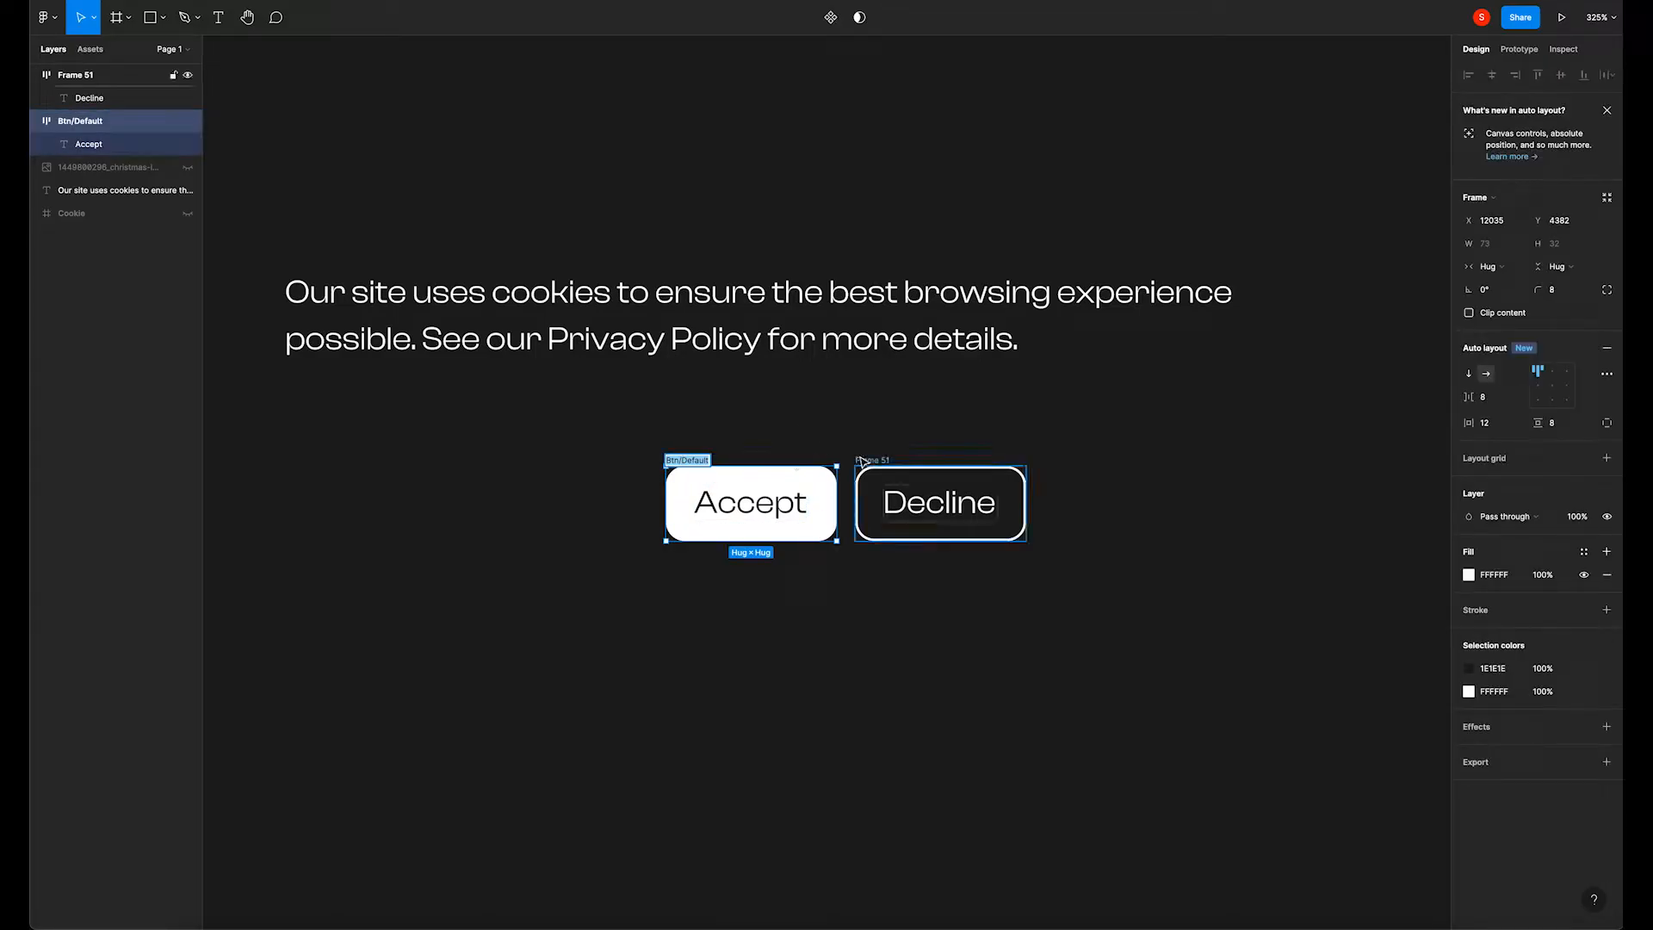
double_click(886, 460)
type("Btn/Default")
left_click_drag(871, 460, 979, 461)
key("BackSpace")
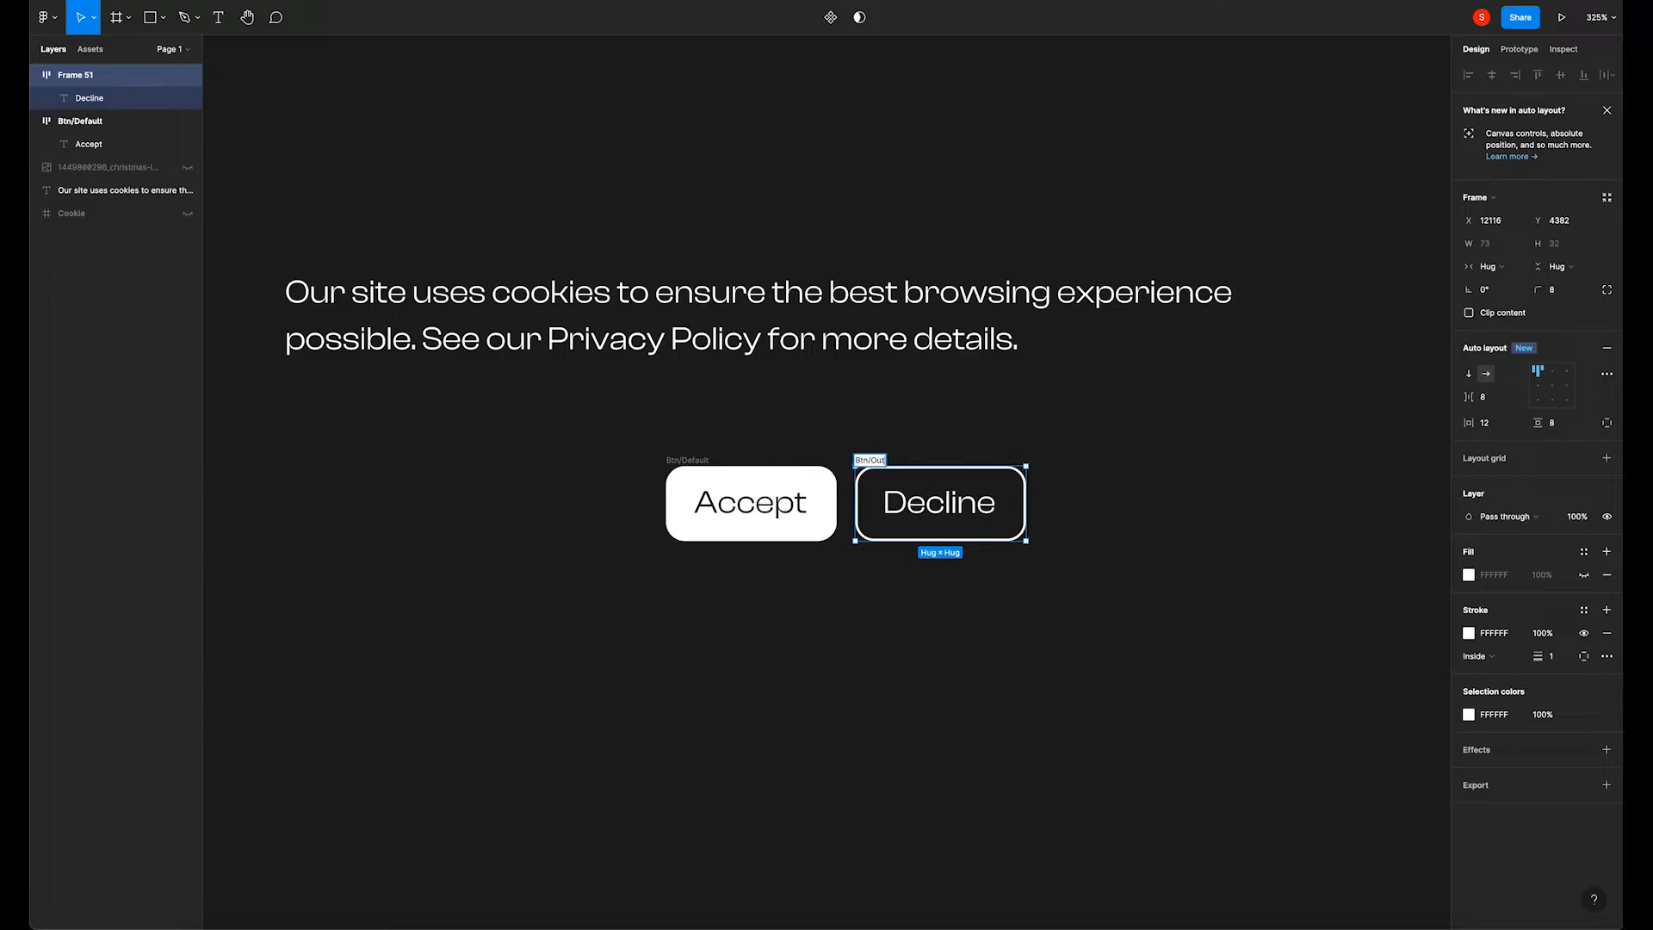
type("Outlined")
left_click(971, 425)
Turn the Accept and Decline buttons into separate components and combine them as variants of one component set.
left_click_drag(553, 440, 949, 510)
key("shift+Return")
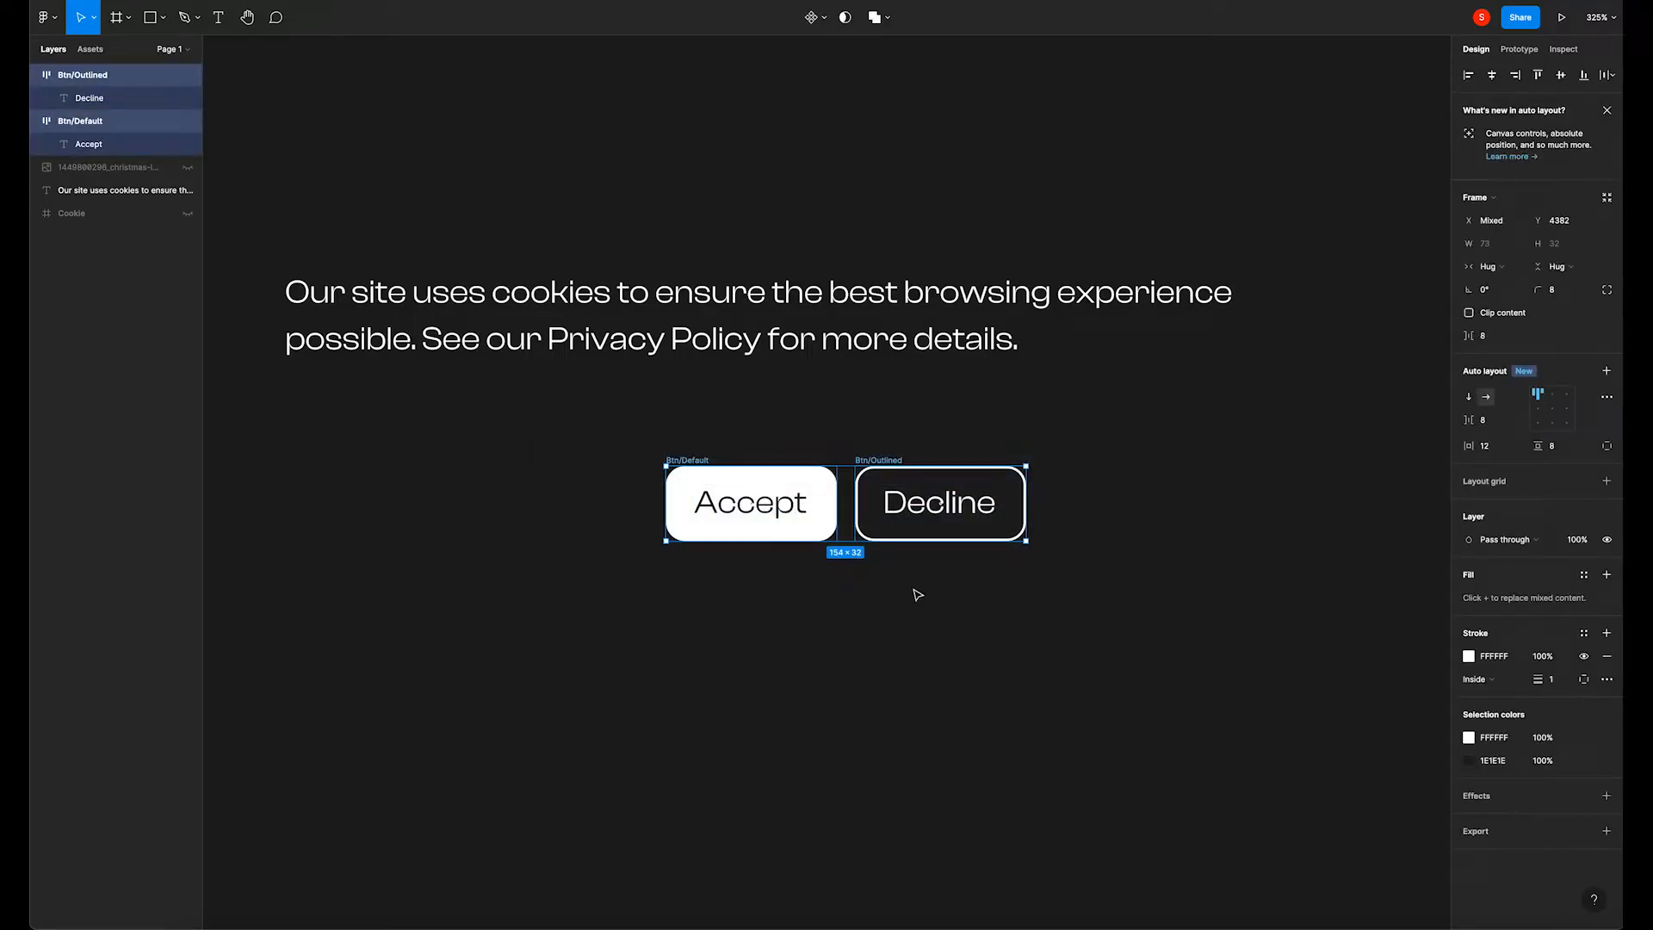
left_click(823, 17)
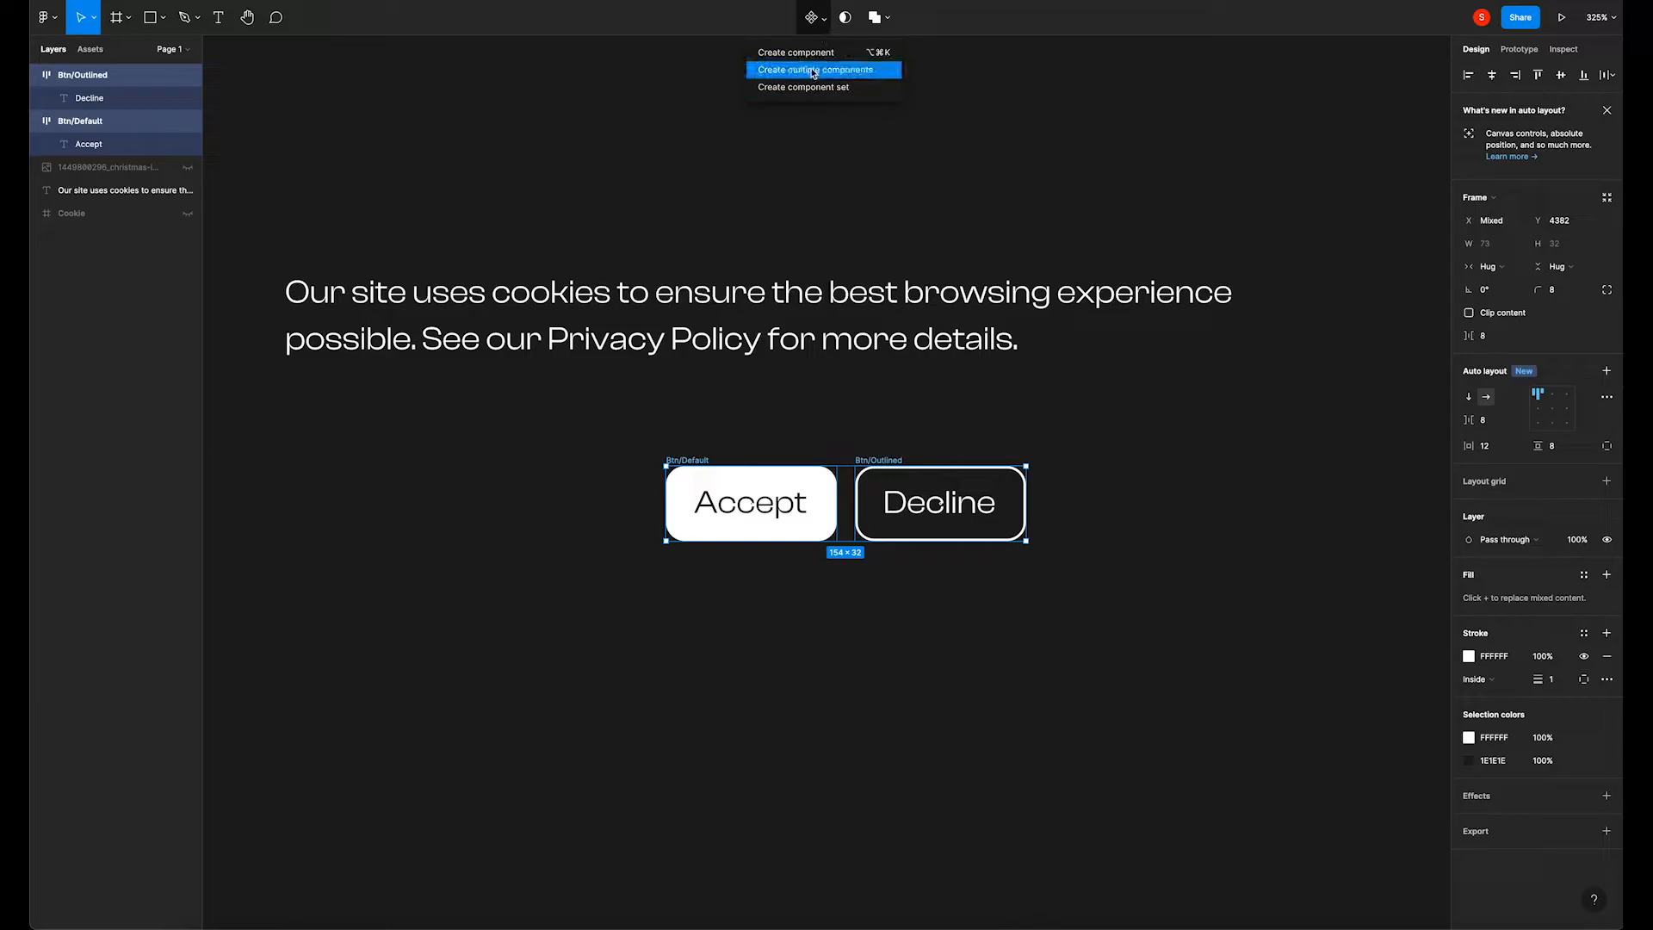
left_click(814, 71)
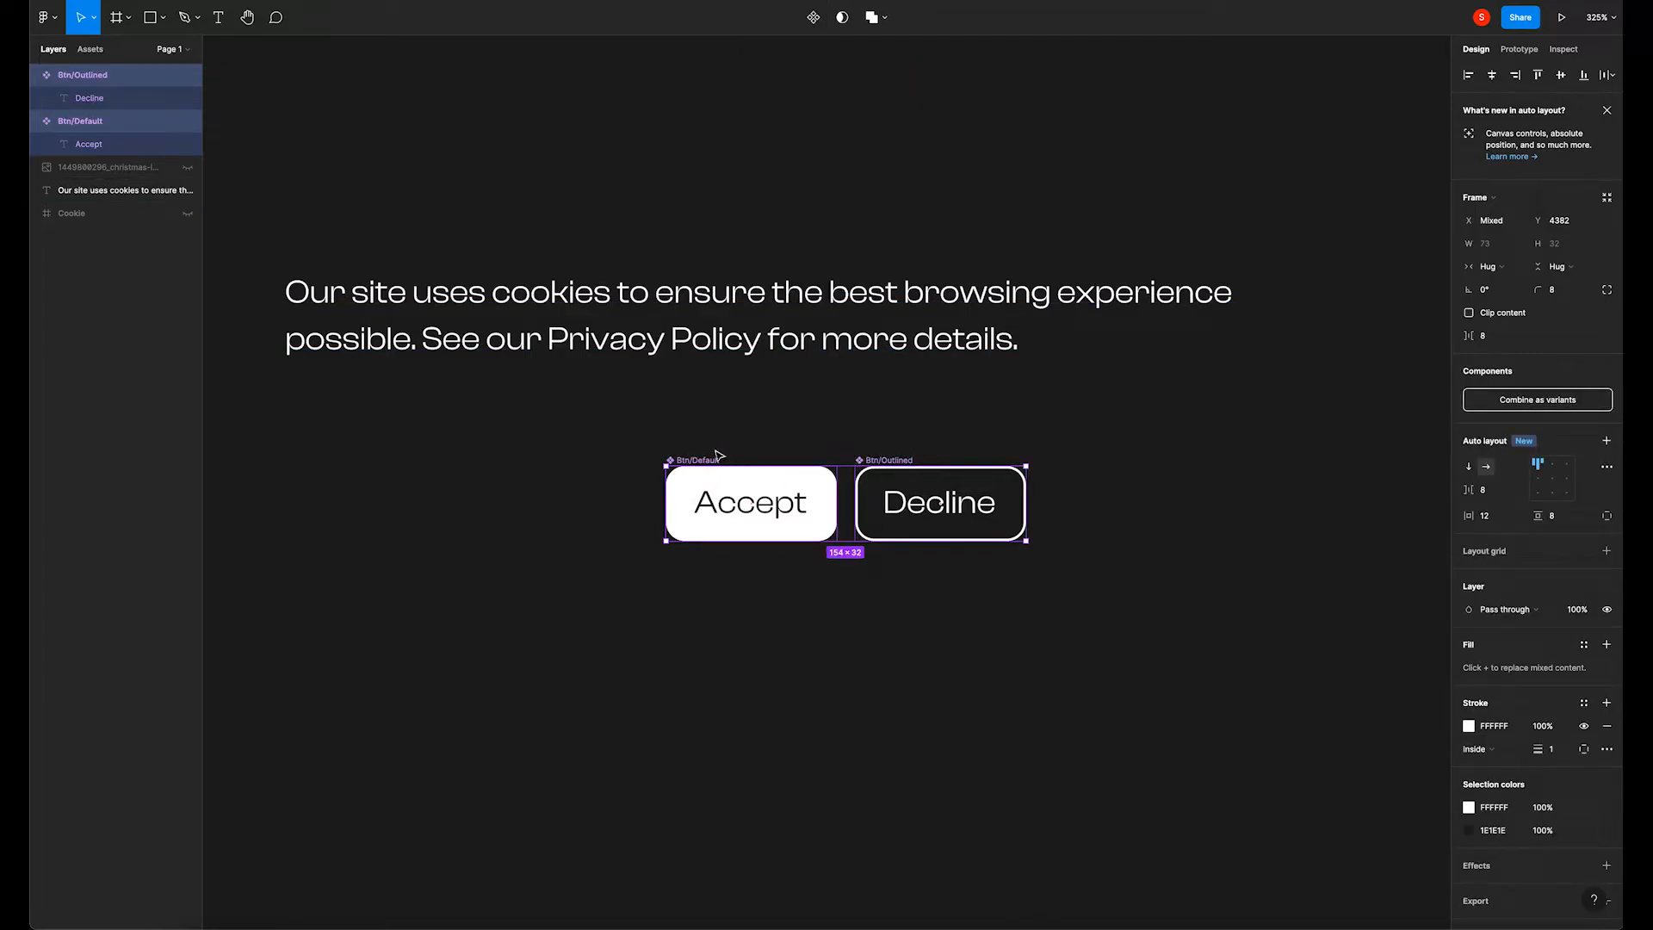
left_click(1575, 400)
Examine the Default variant's property and the properties of its parent component set.
left_click(829, 502)
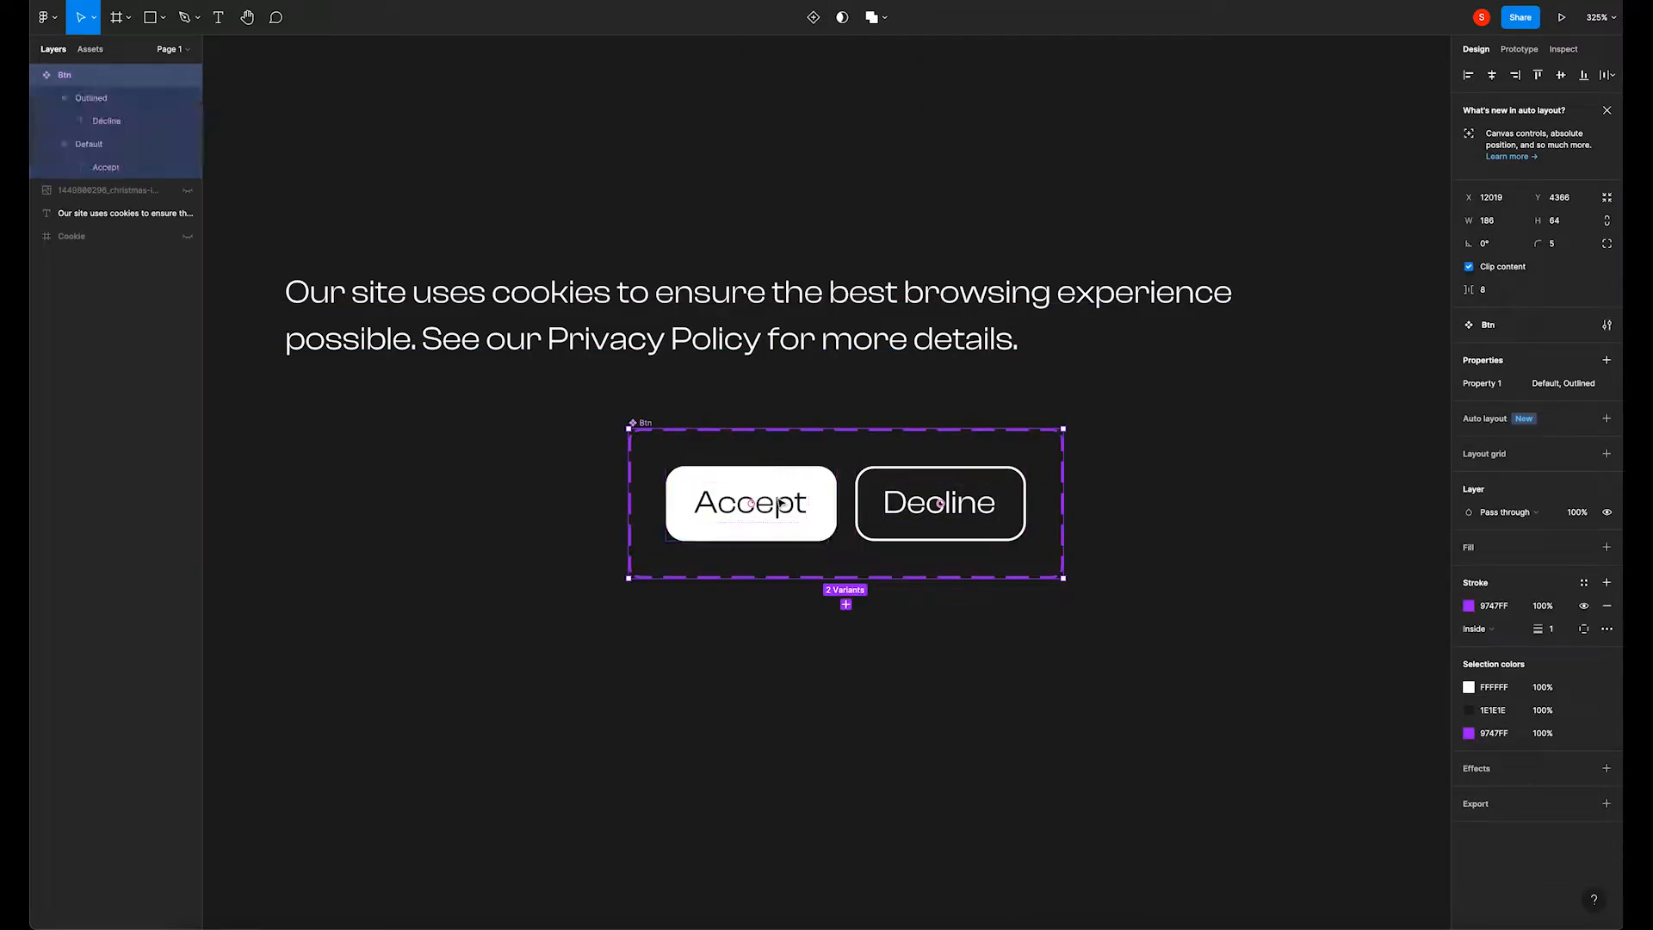
left_click(1563, 436)
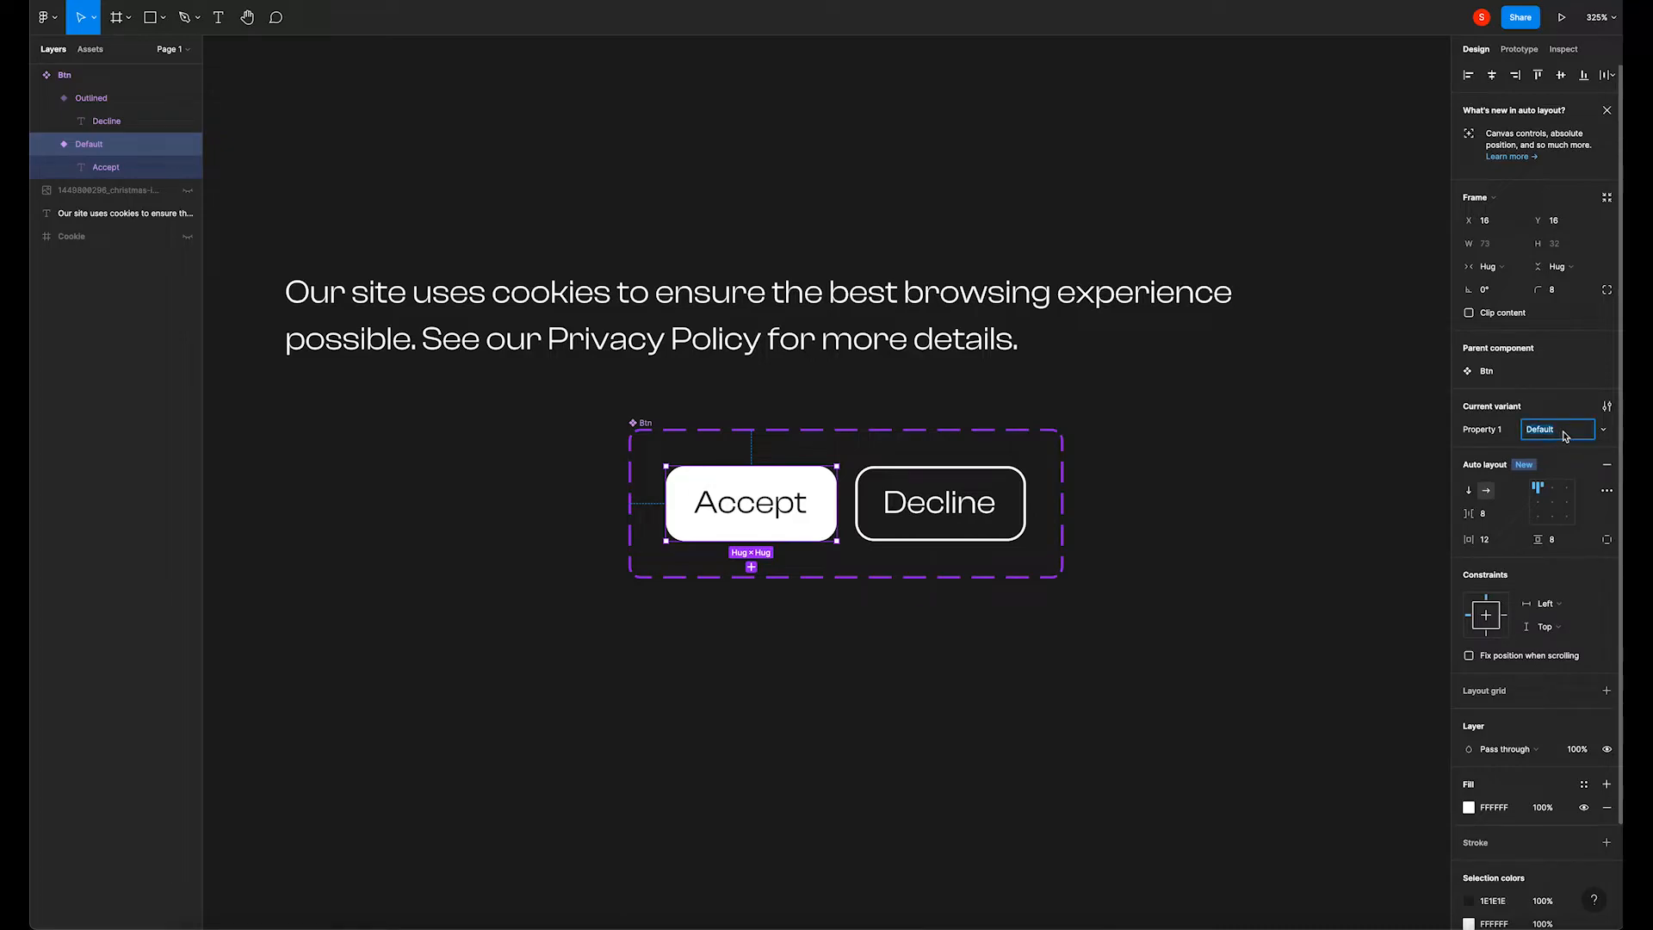
left_click(1504, 373)
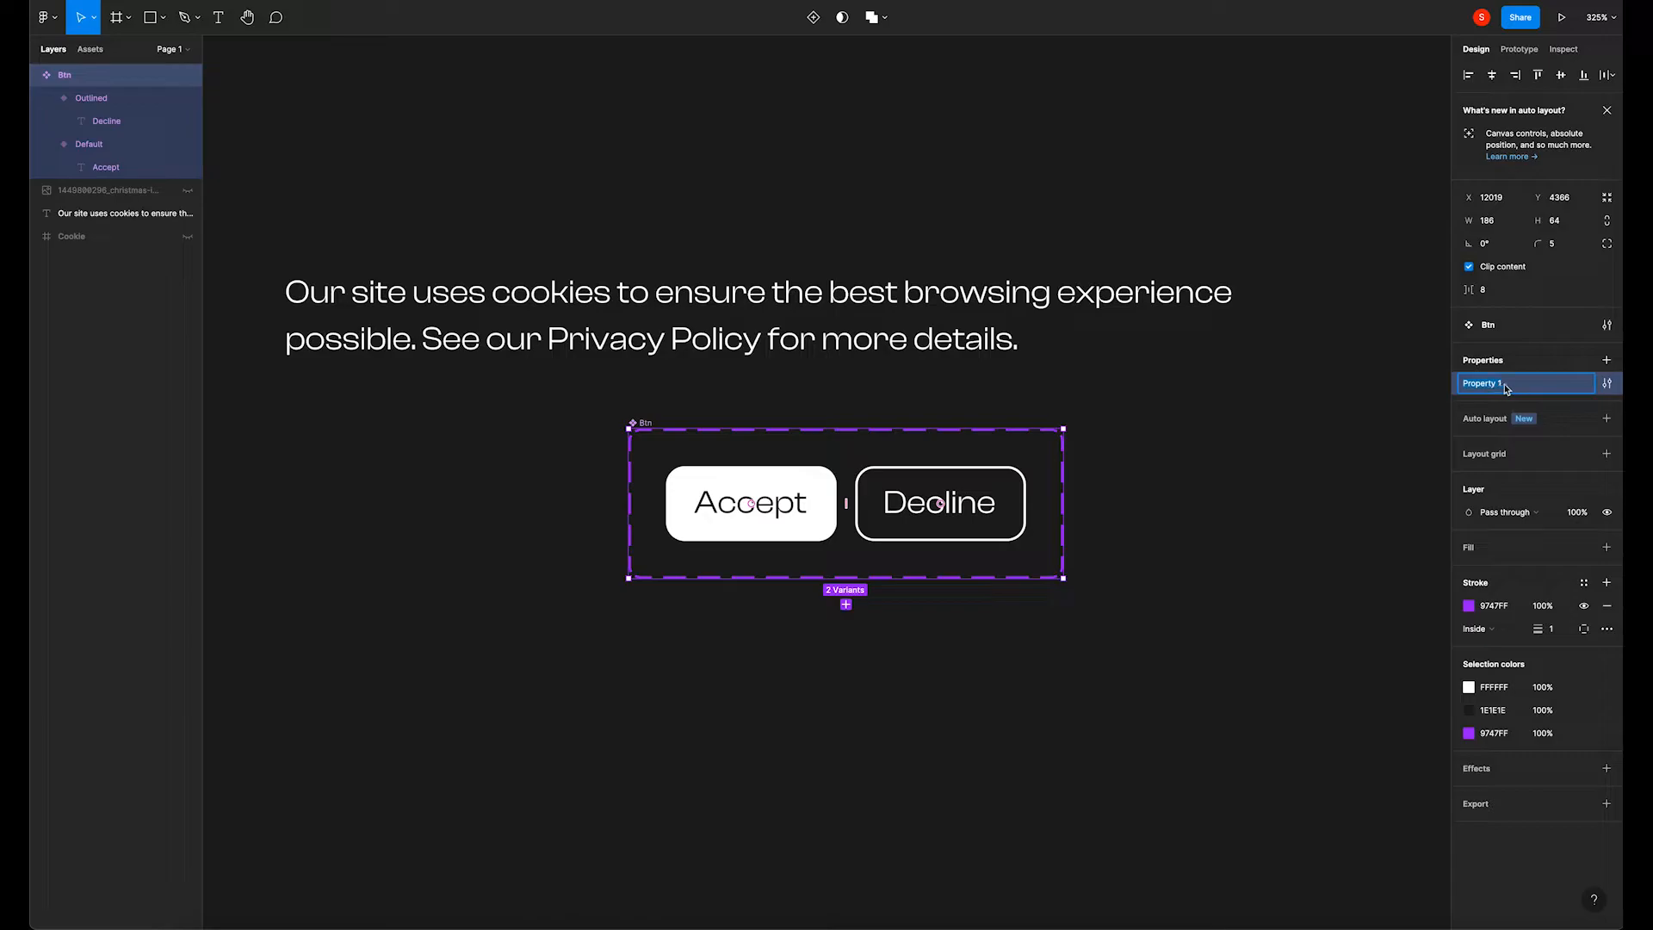
left_click(1255, 420)
left_click(757, 504)
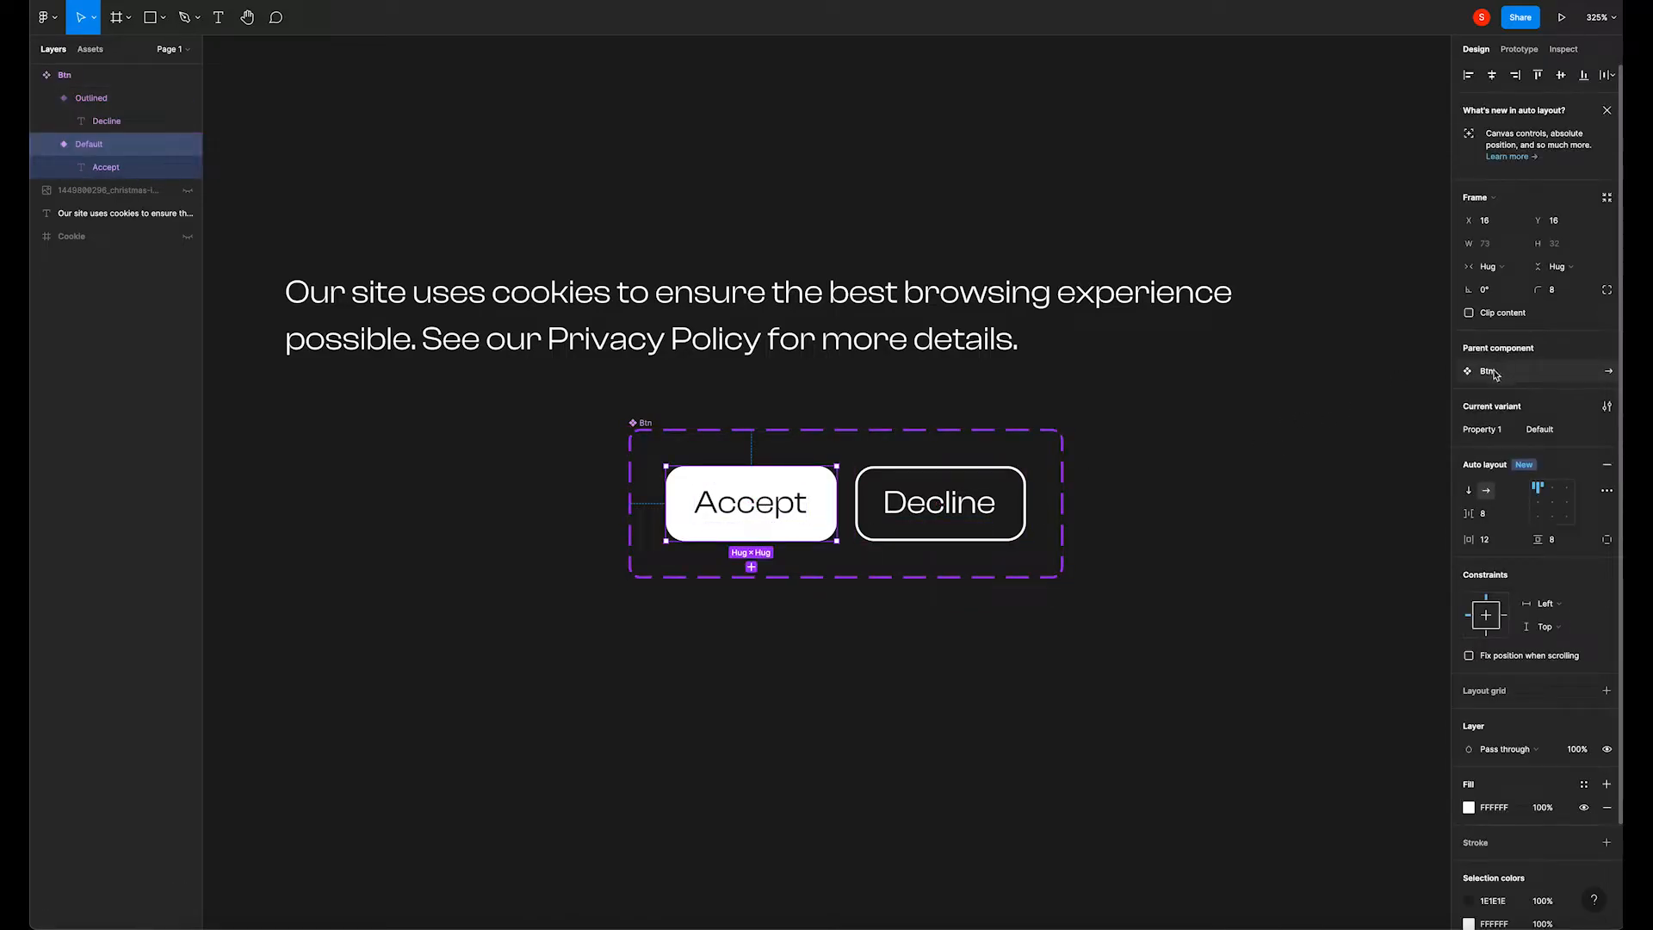
Rename the button component set to "Primary".
left_click(1609, 374)
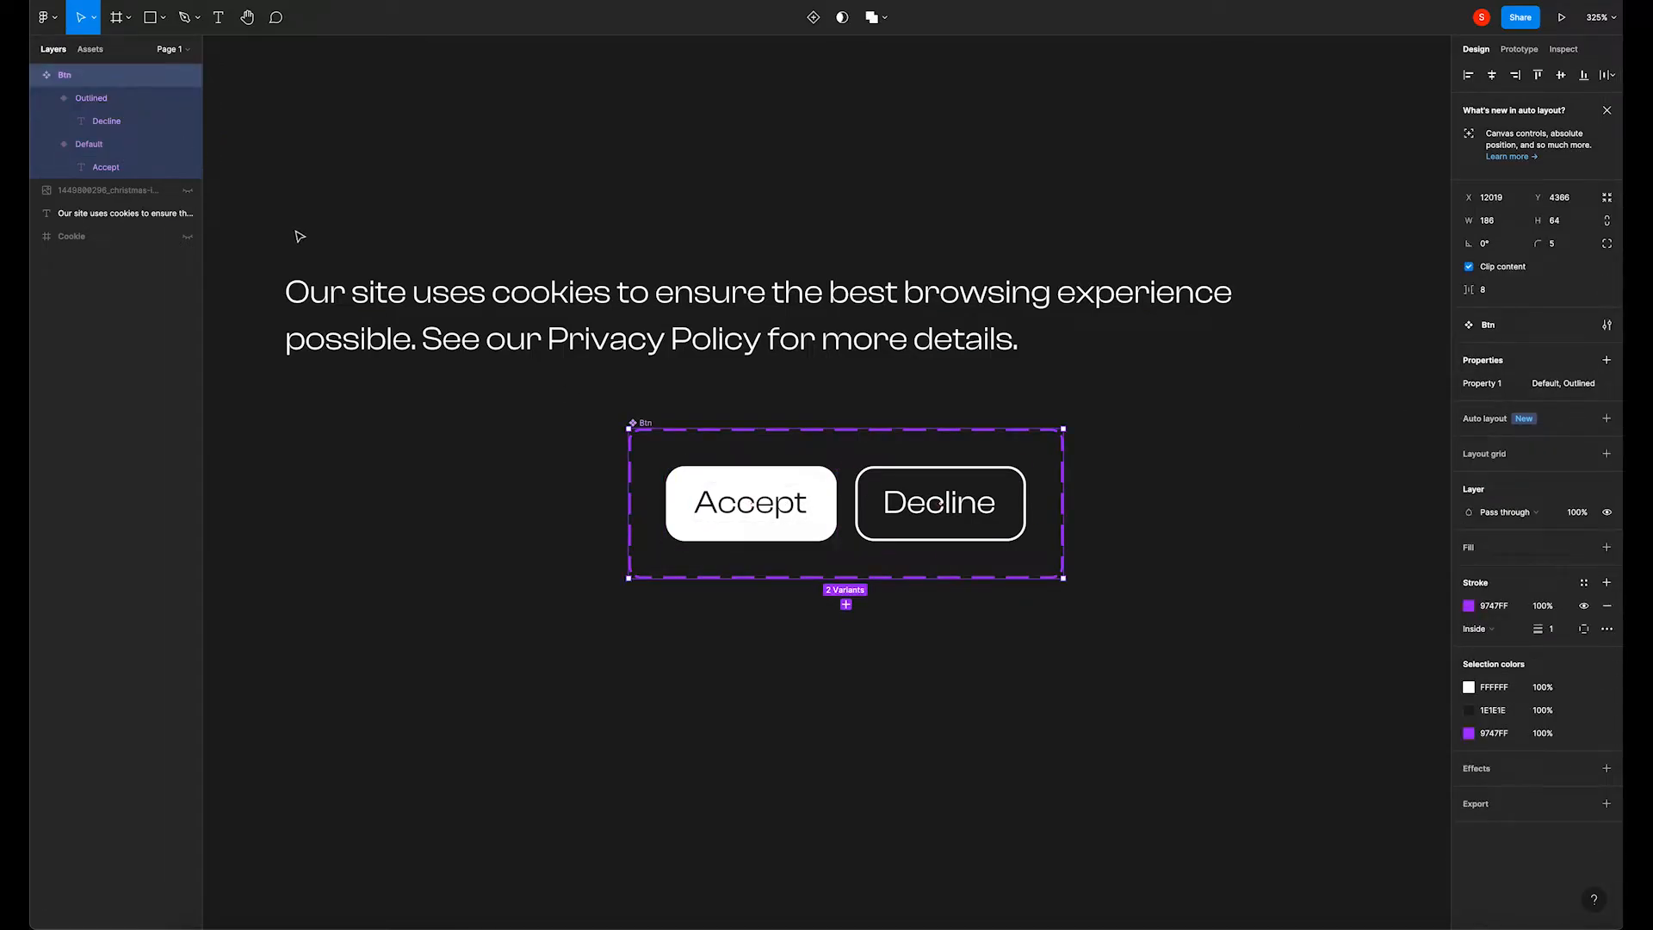
double_click(73, 79)
type("Primary")
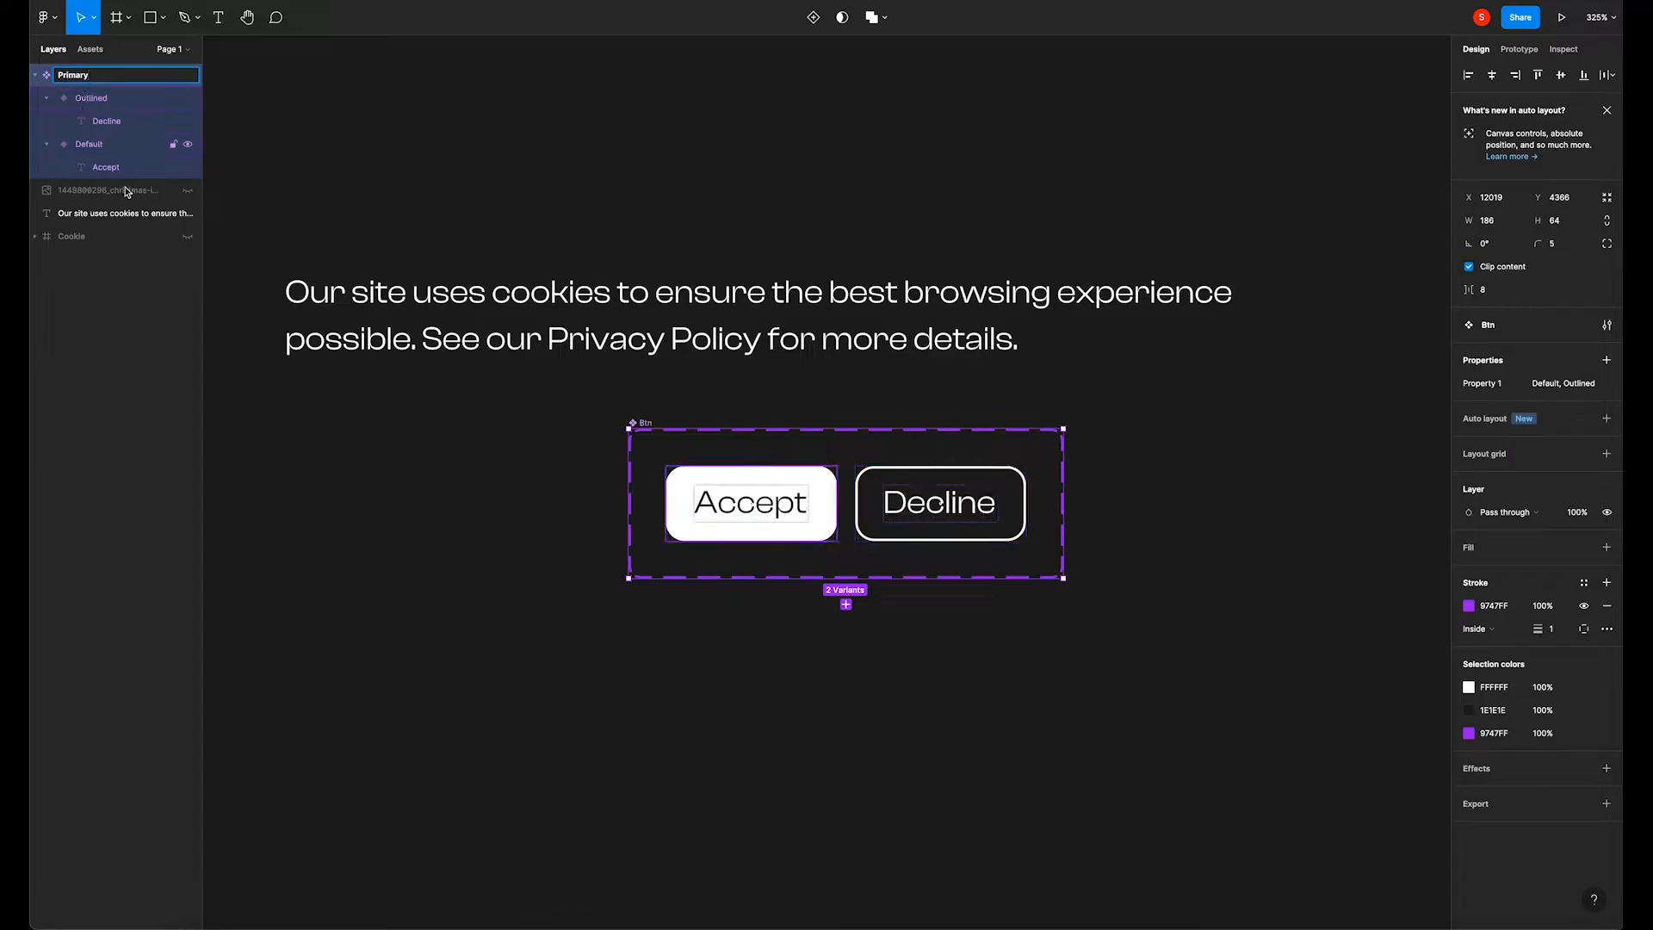
left_click(465, 426)
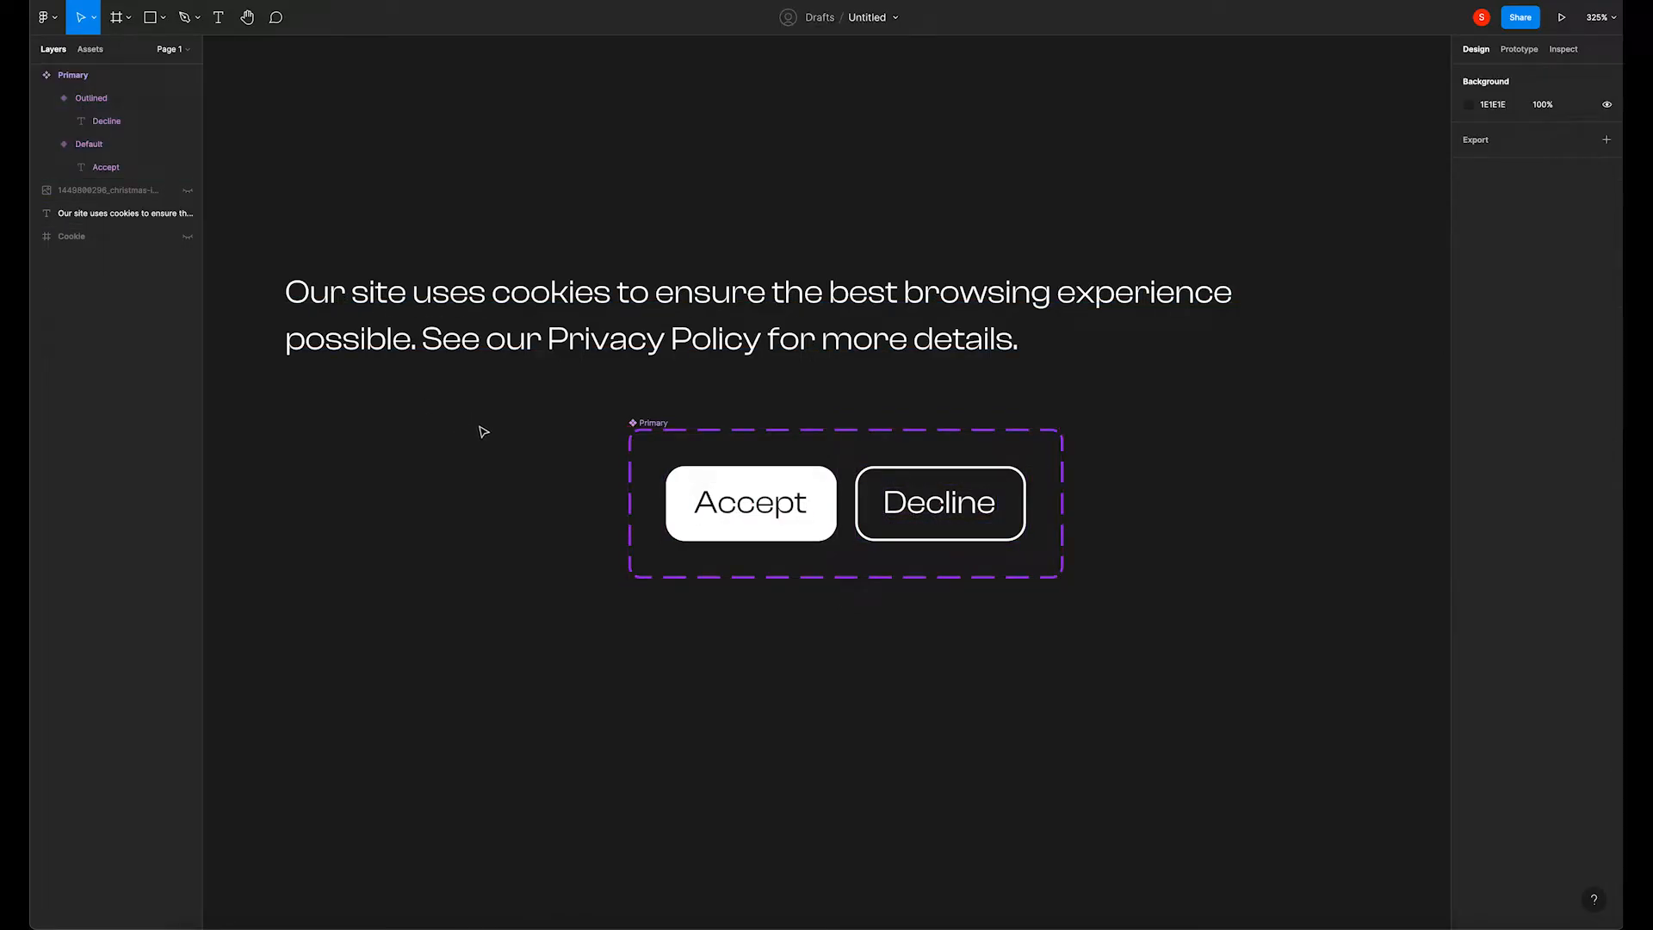
Collapse the Outlined and Default variants in the layer list.
left_click(813, 500)
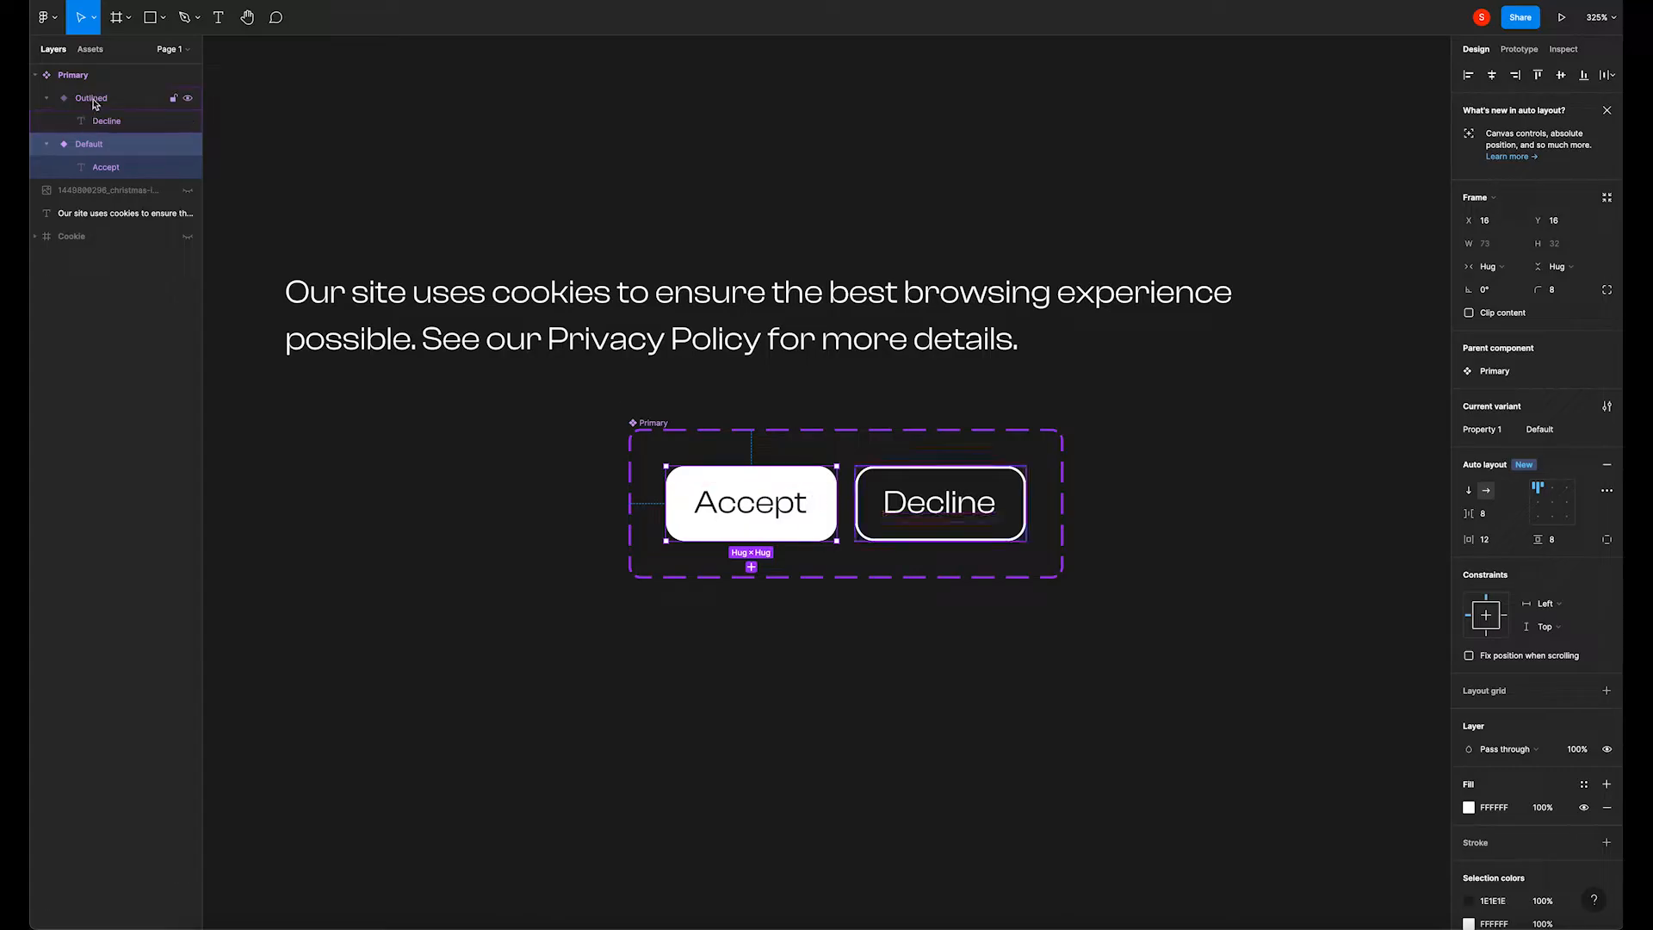
left_click(57, 104)
left_click(47, 102)
left_click(48, 120)
left_click(612, 557)
Move the Primary component set away from the cookie message to an empty area above and to its right.
scroll(594, 537, "down", 5)
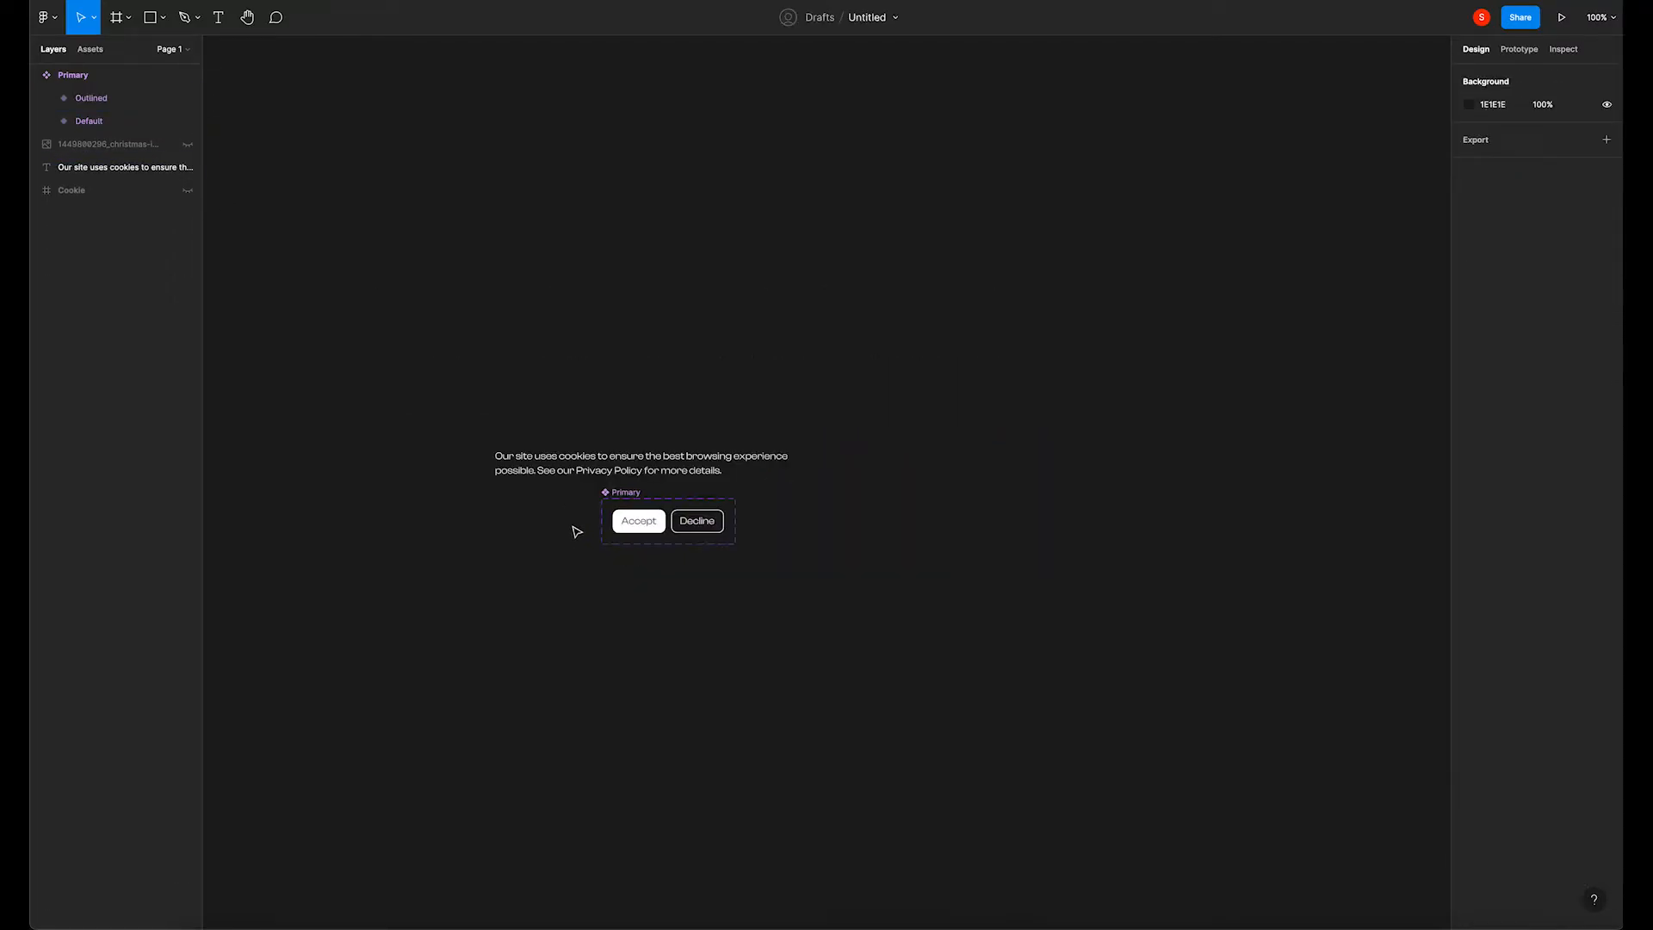
left_click_drag(636, 493, 885, 561)
key("ctrl+z")
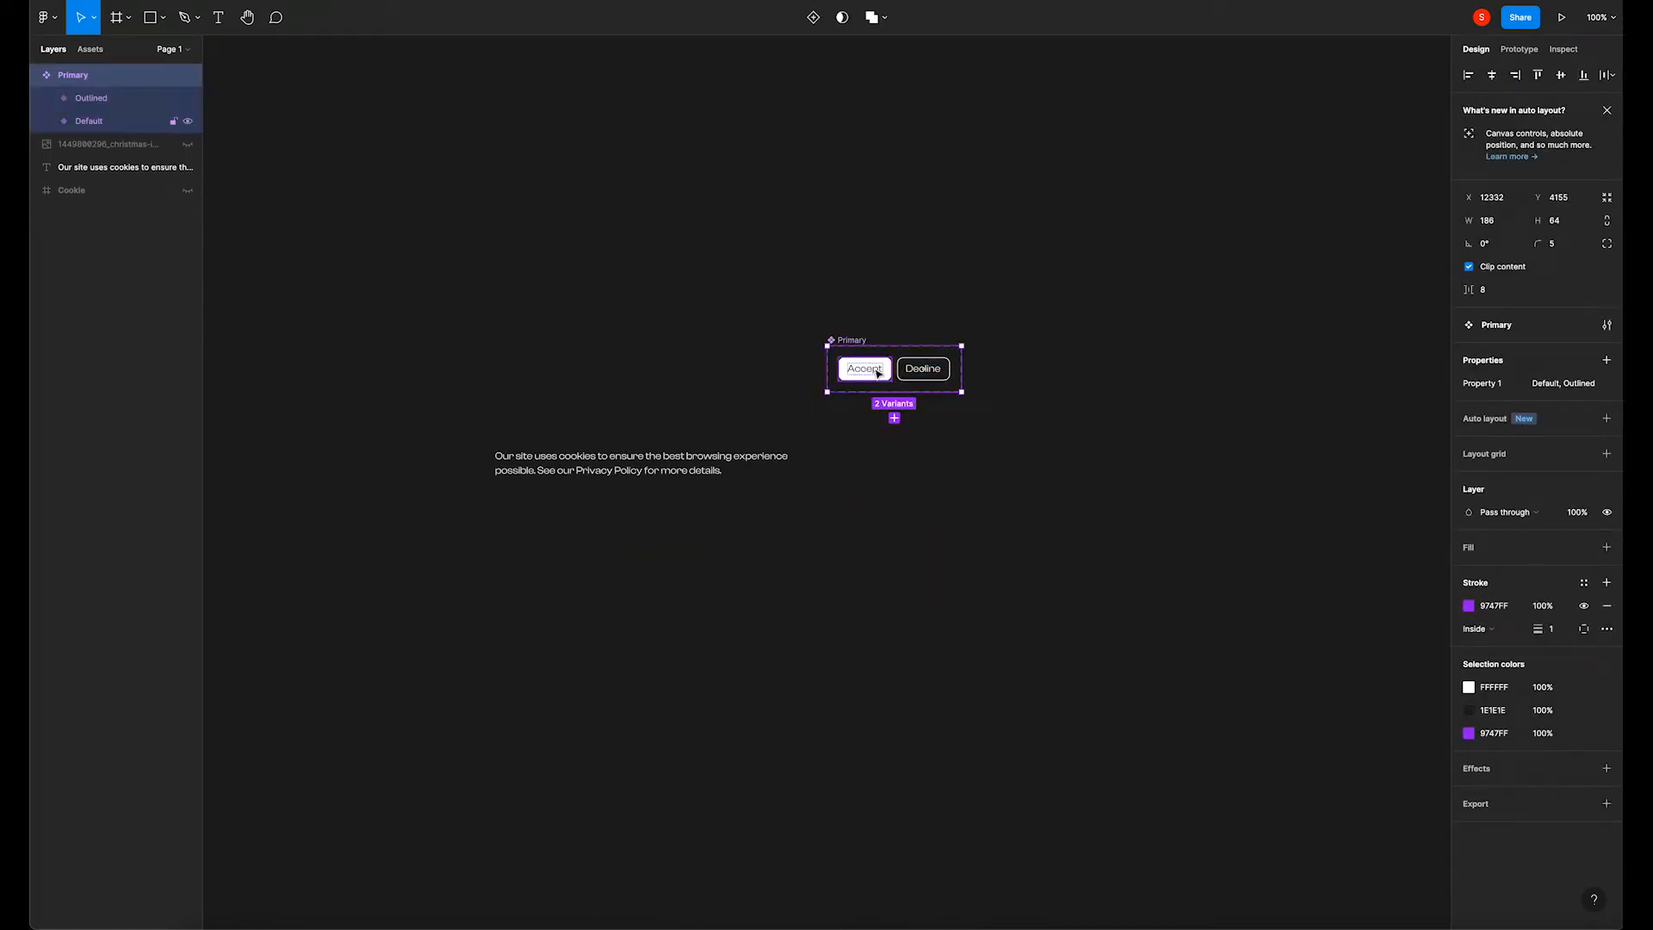
Place an instance of the Accept variant just right of the cookie message.
left_click(864, 368)
left_click_drag(864, 368, 907, 484)
left_click(739, 530)
scroll(749, 517, "up", 4)
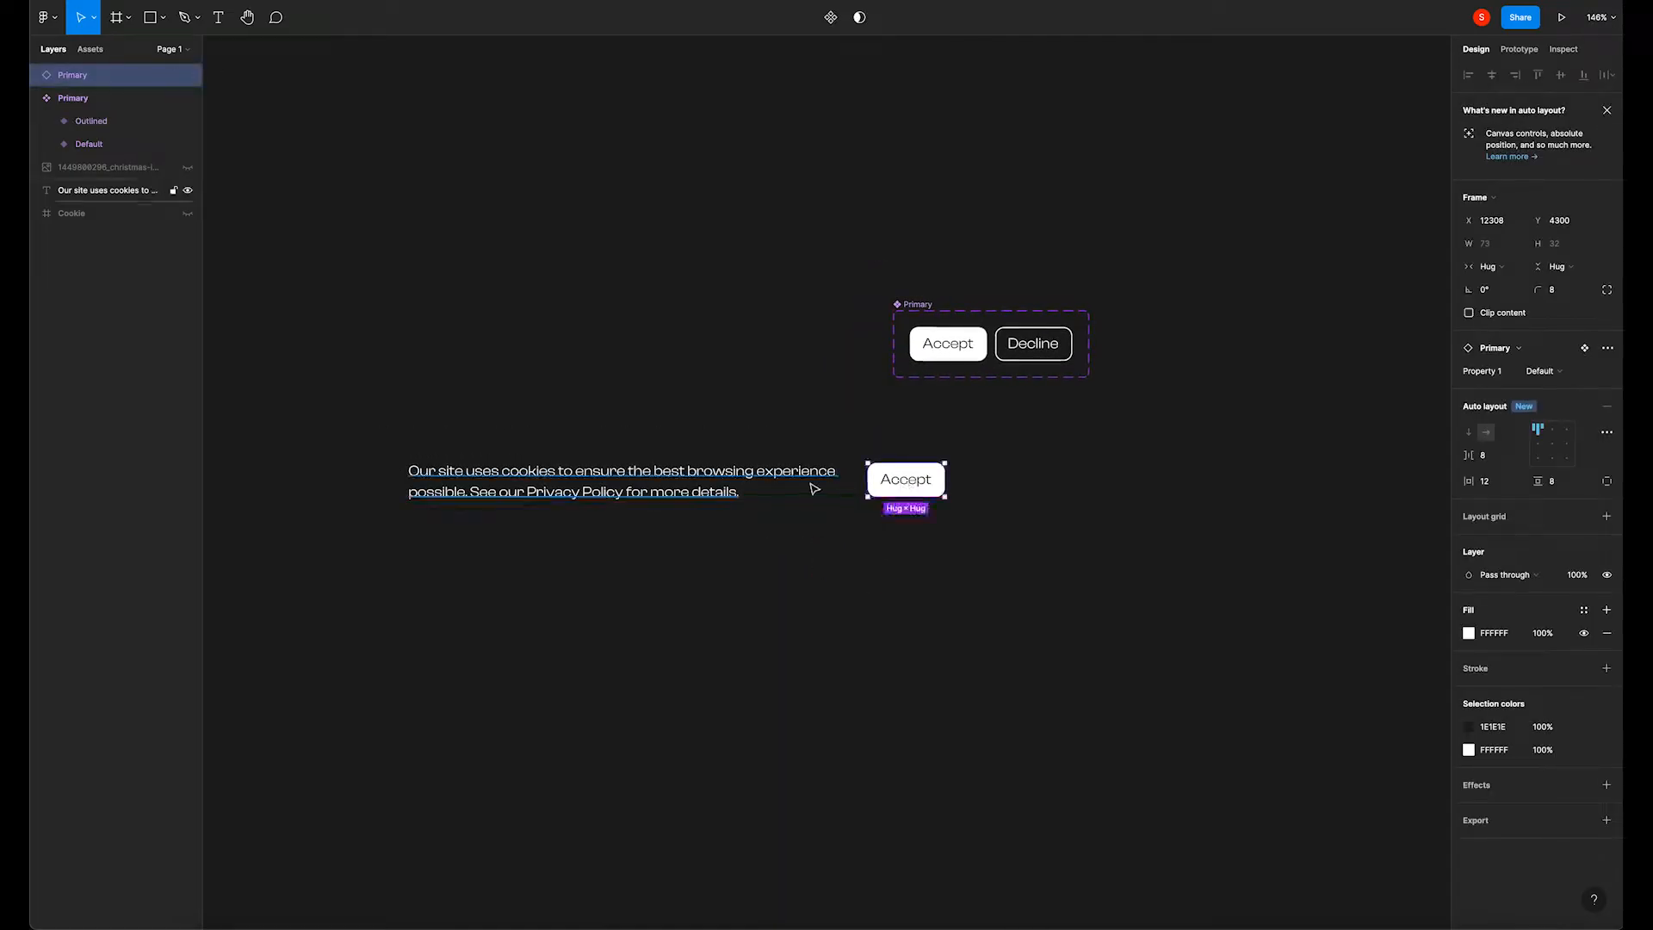
Try the Outlined variant on the button instance and switch it back to Default.
left_click(1573, 372)
left_click(1563, 388)
left_click(1561, 370)
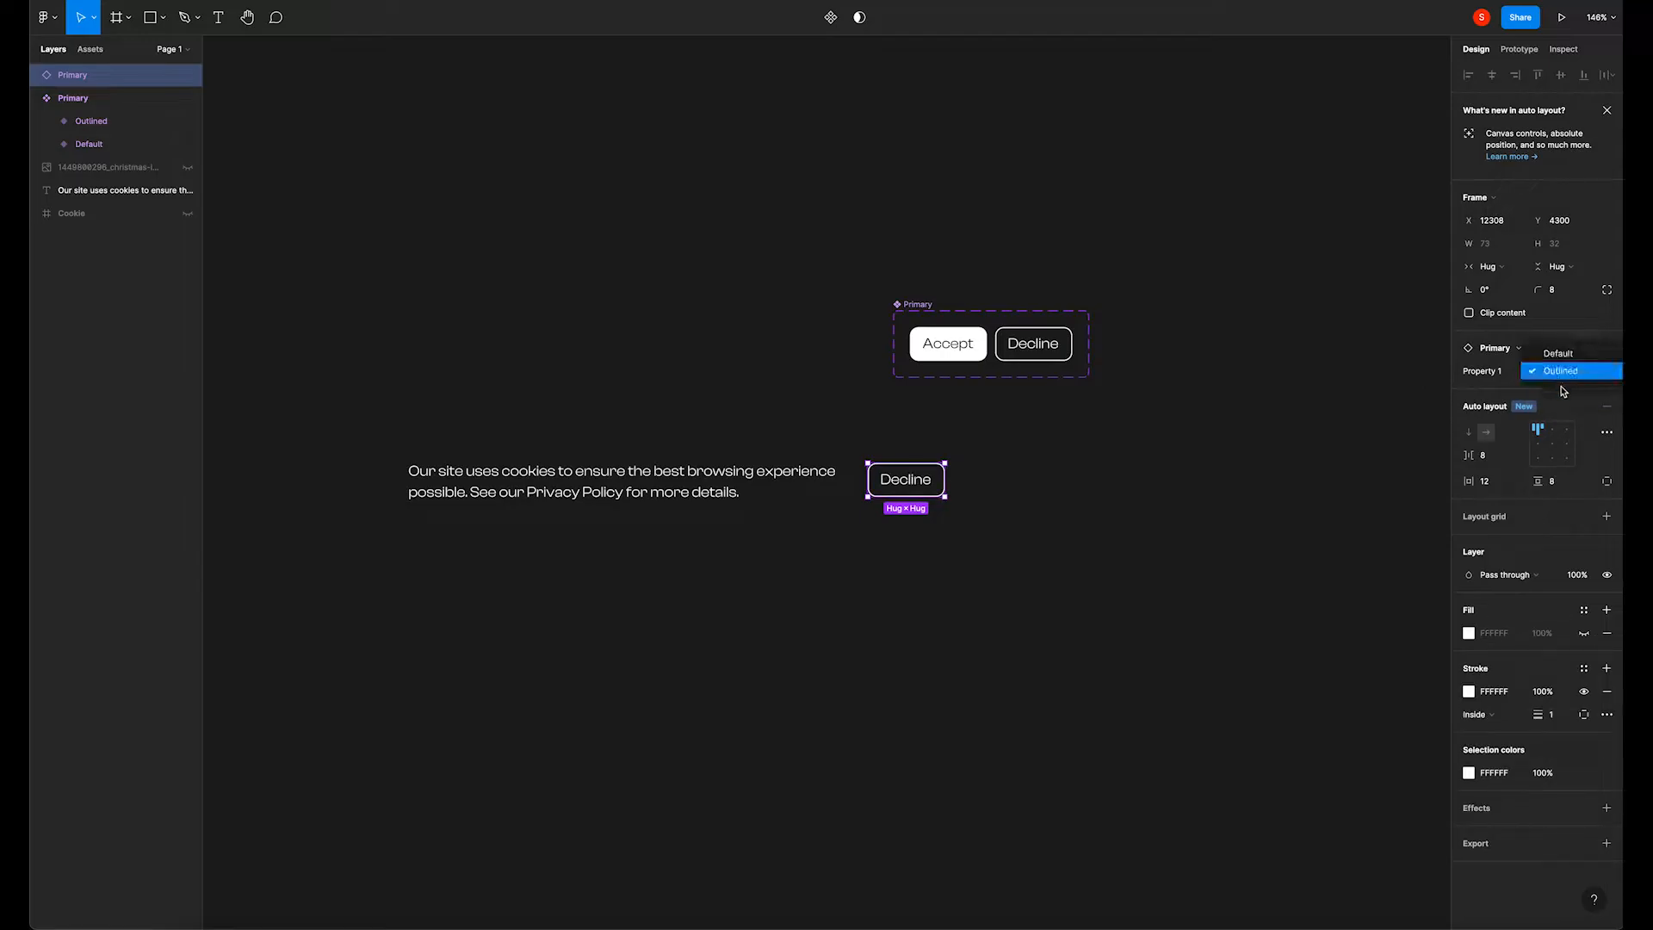
left_click(1560, 360)
left_click(934, 517)
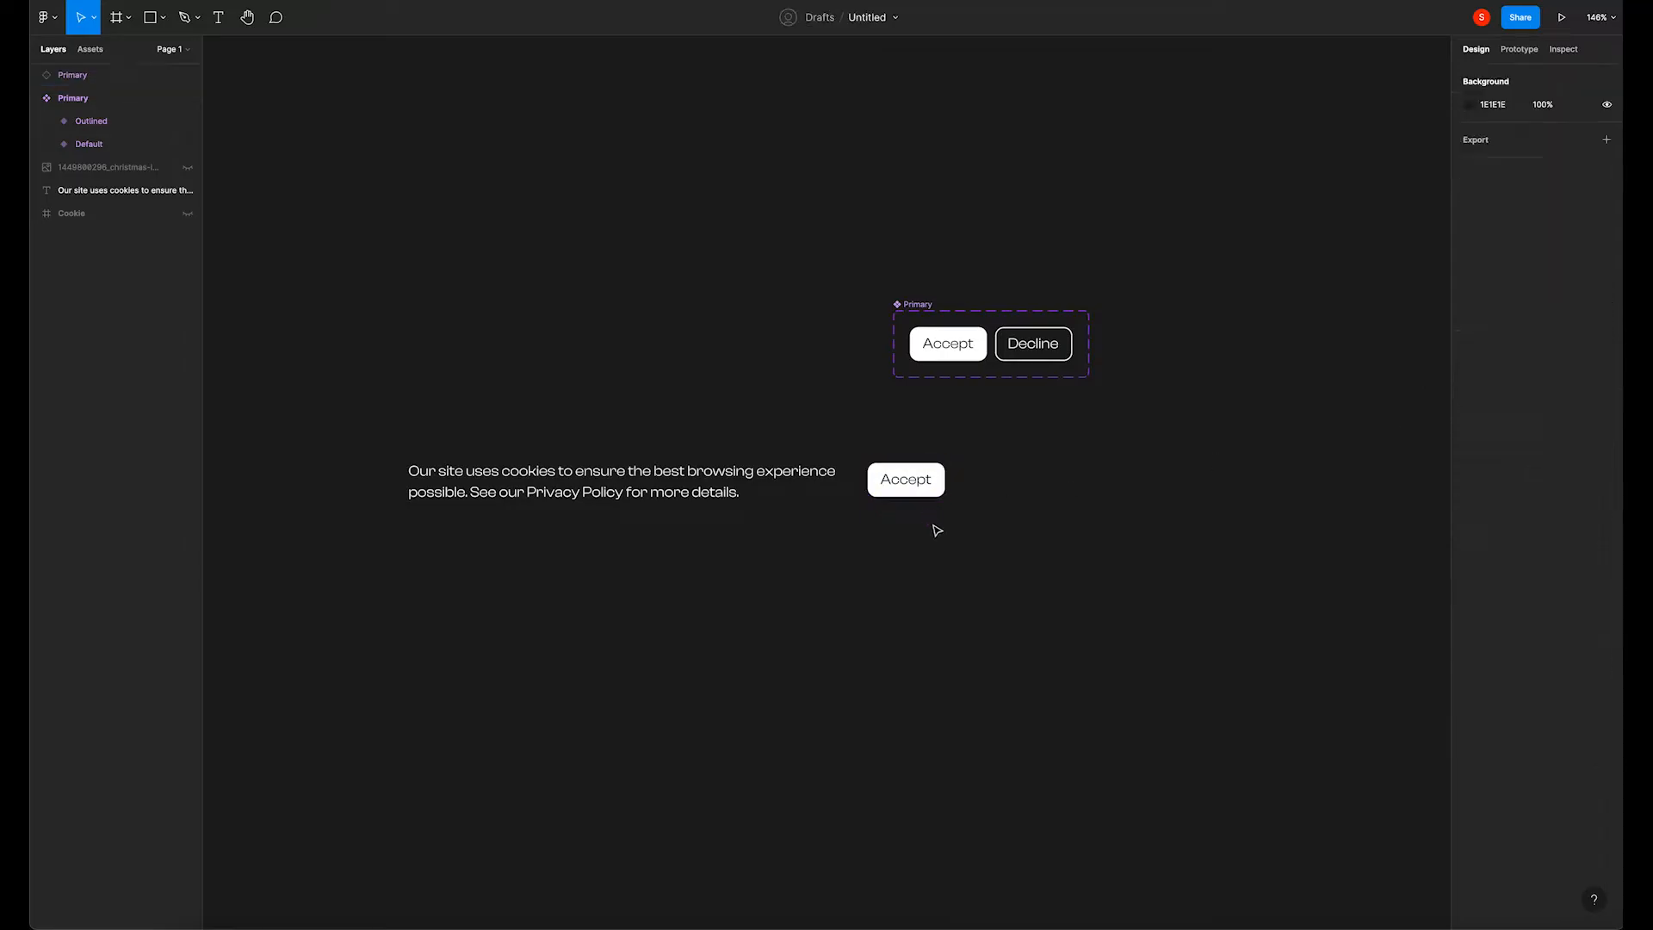
Duplicate the button instance to its right with a gap of 6 and switch the copy to the Outlined variant.
left_click(905, 469)
left_click_drag(922, 487, 988, 487)
left_click(997, 487)
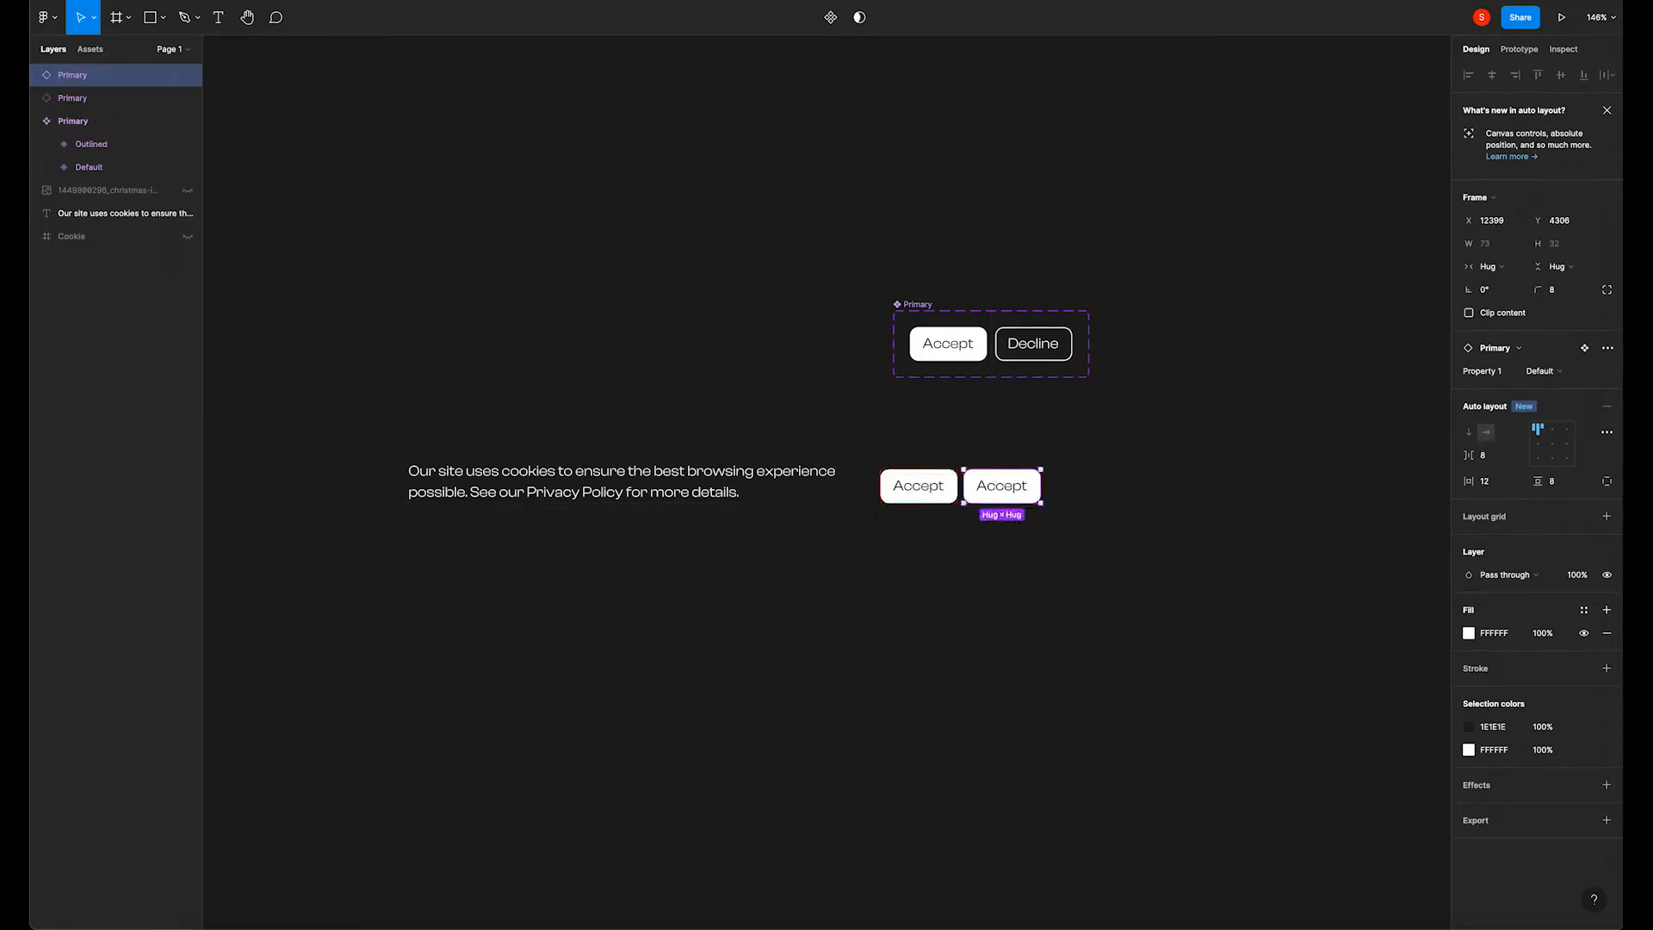
left_click(1545, 371)
left_click(1551, 386)
Wrap the two button instances in a horizontal auto layout with centred alignment and an item spacing of 6.
left_click(915, 489, "shift")
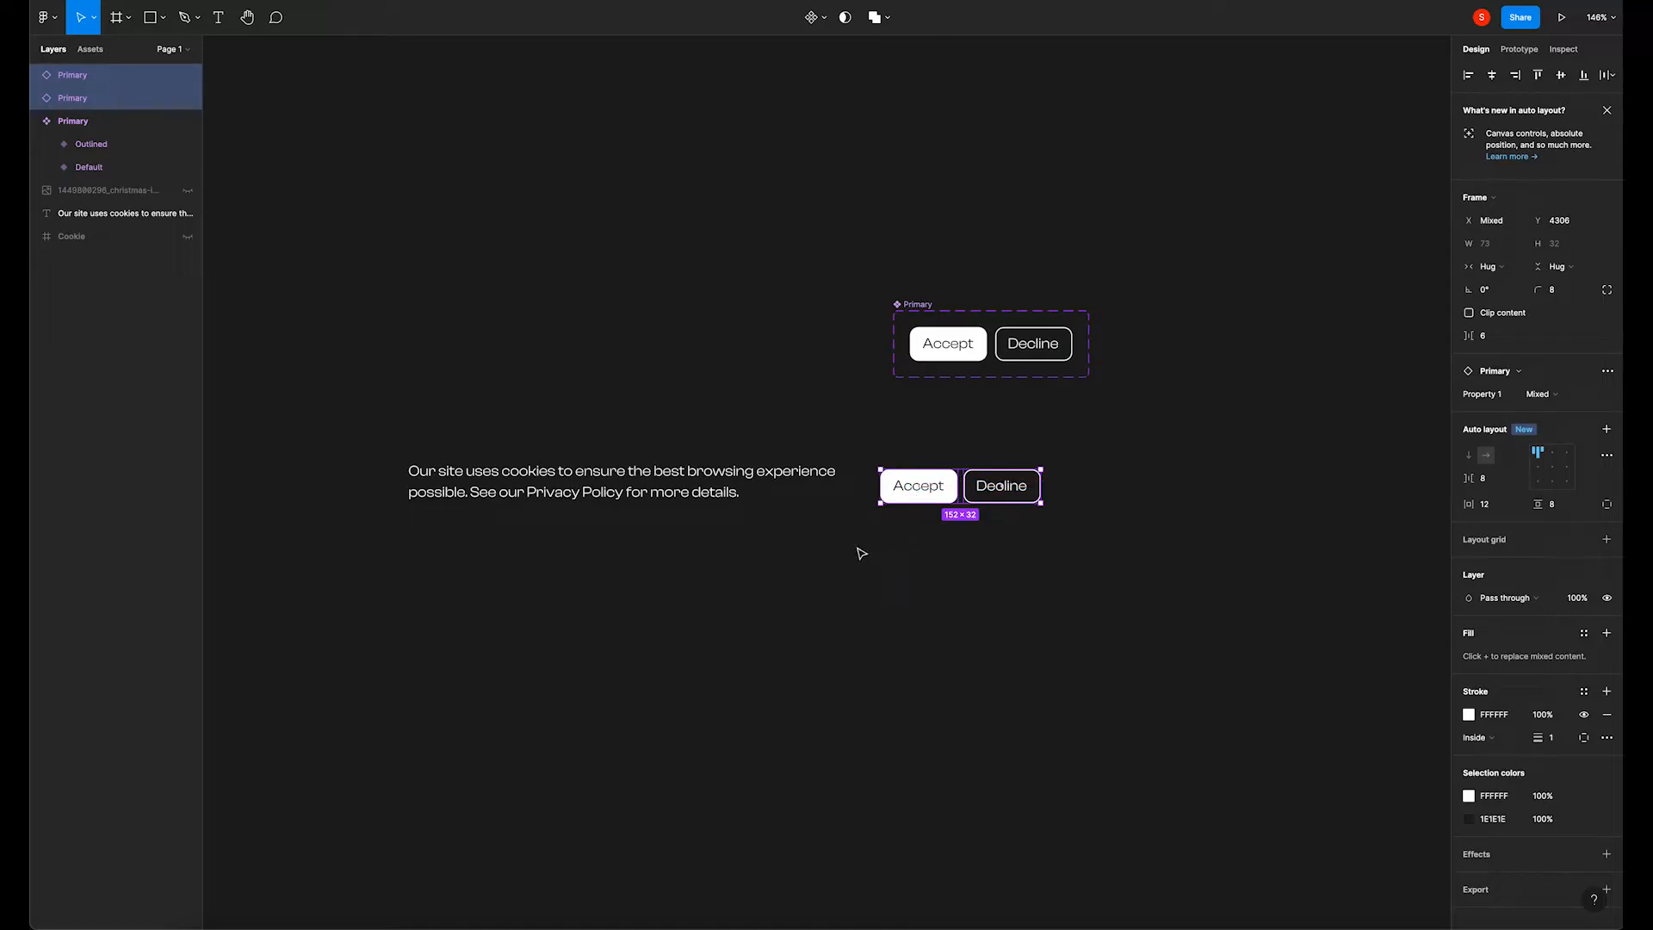
key("shift+a")
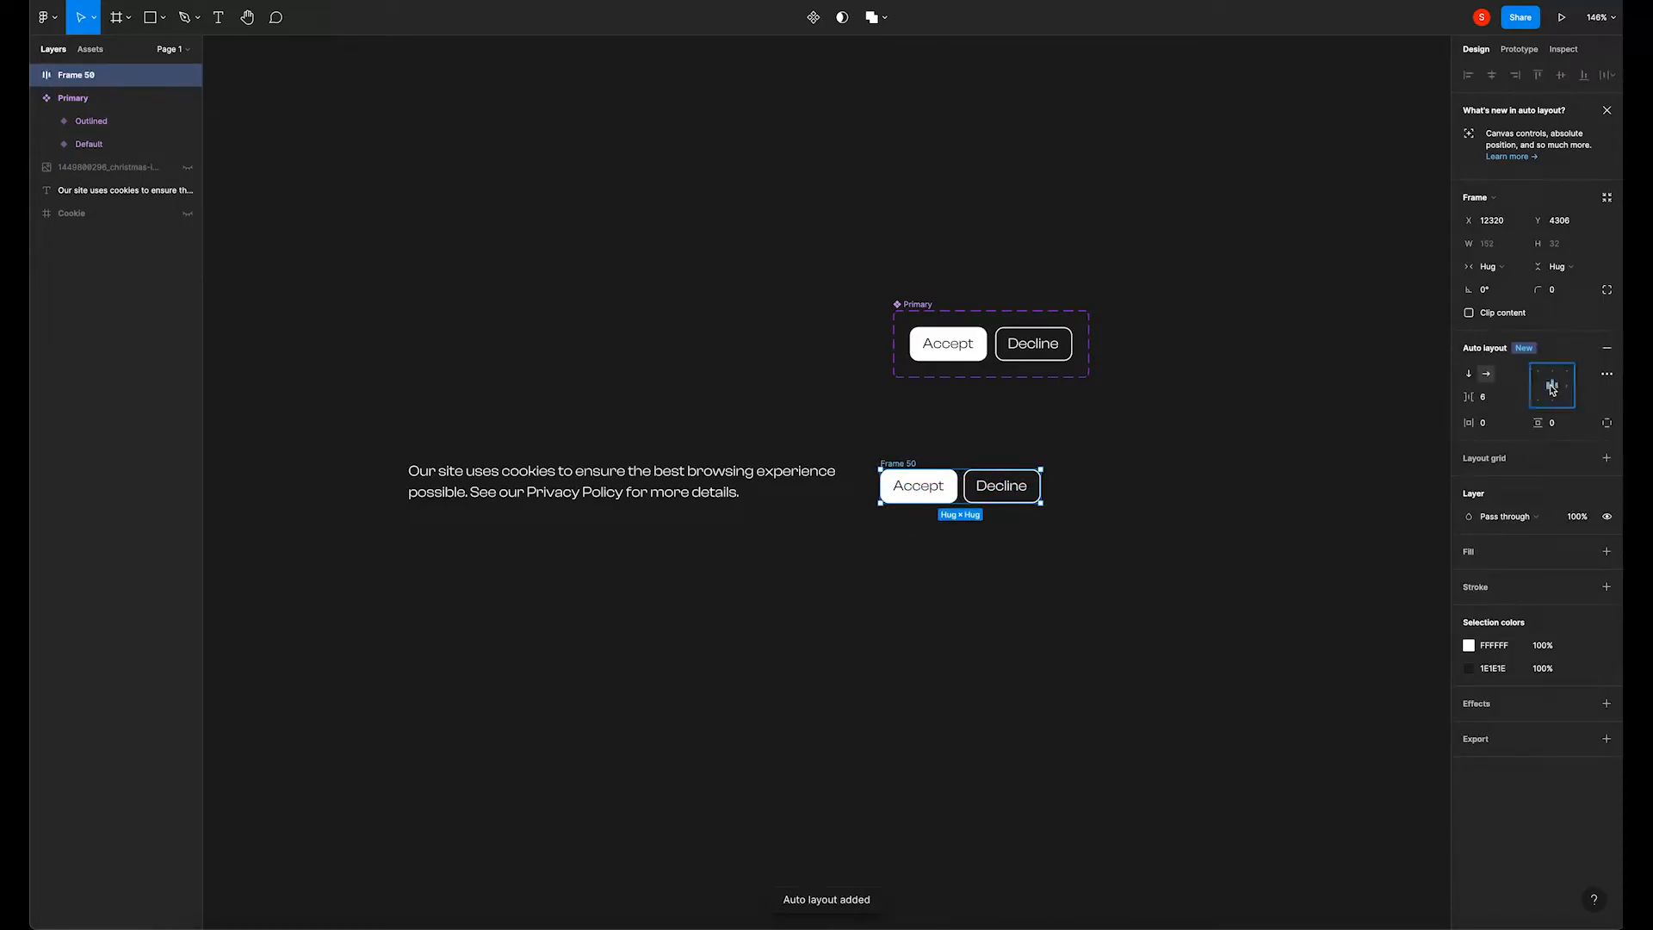
left_click(1495, 400)
type("4")
key("Return")
type("6")
key("Return")
Rename the auto layout frame holding the two button instances to "Buttons".
double_click(910, 465)
type("Buttons")
key("Return")
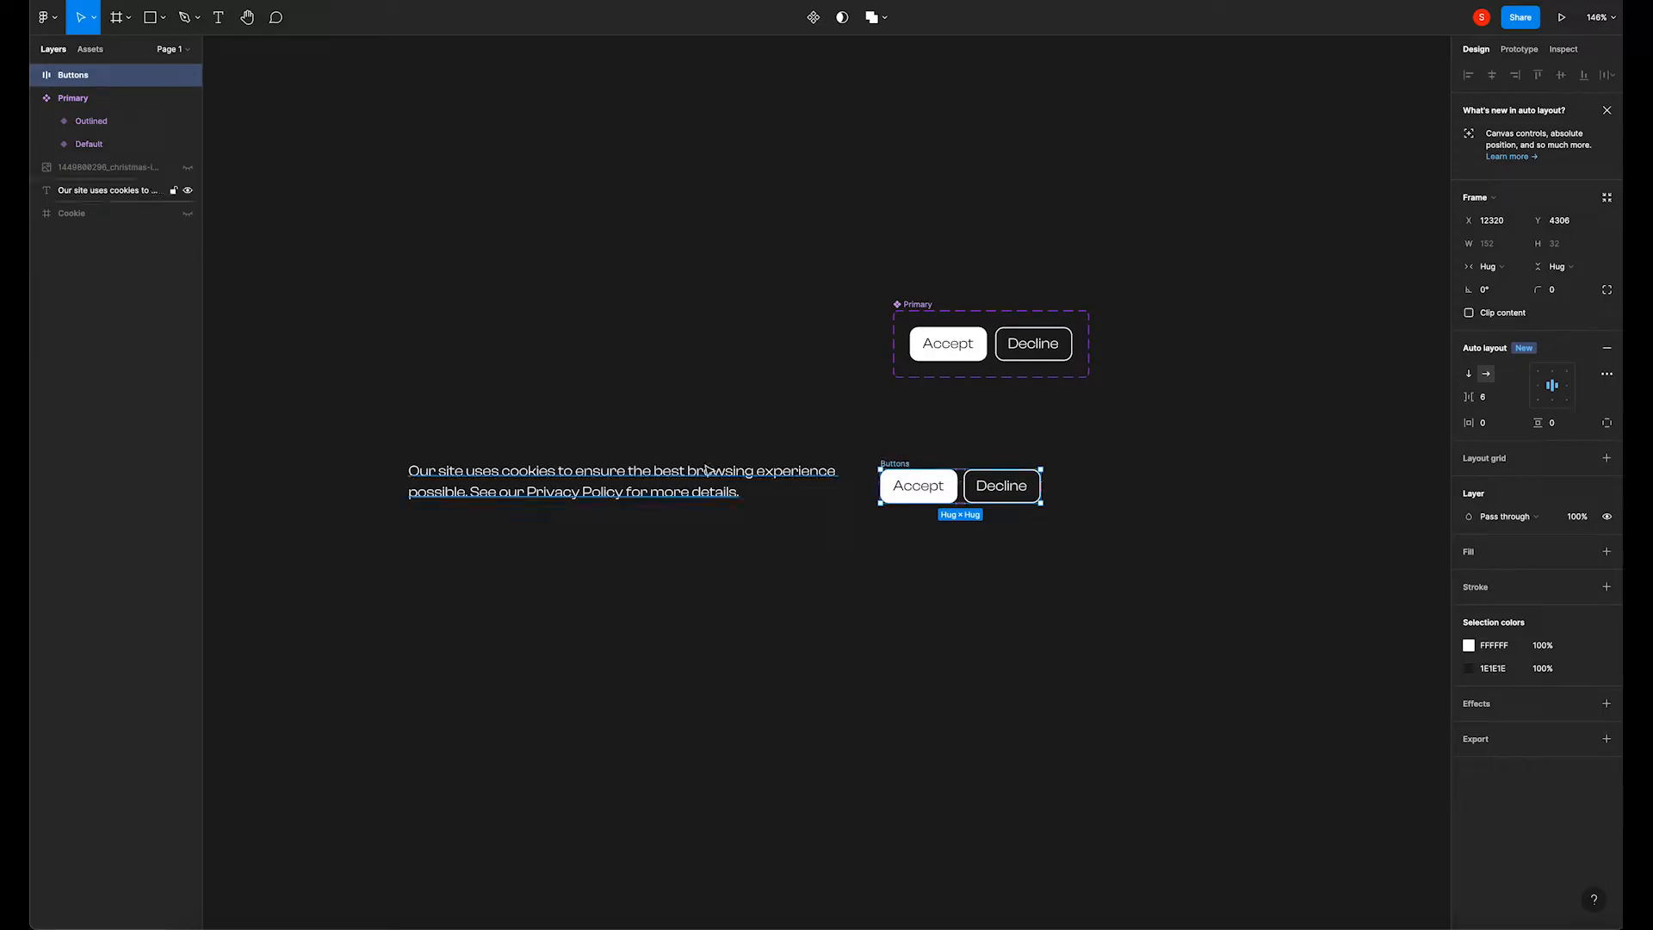
Wrap the cookie message and the Buttons frame in a horizontal auto layout and centre its items vertically.
left_click(676, 474)
left_click(620, 444)
left_click_drag(372, 445, 1168, 557)
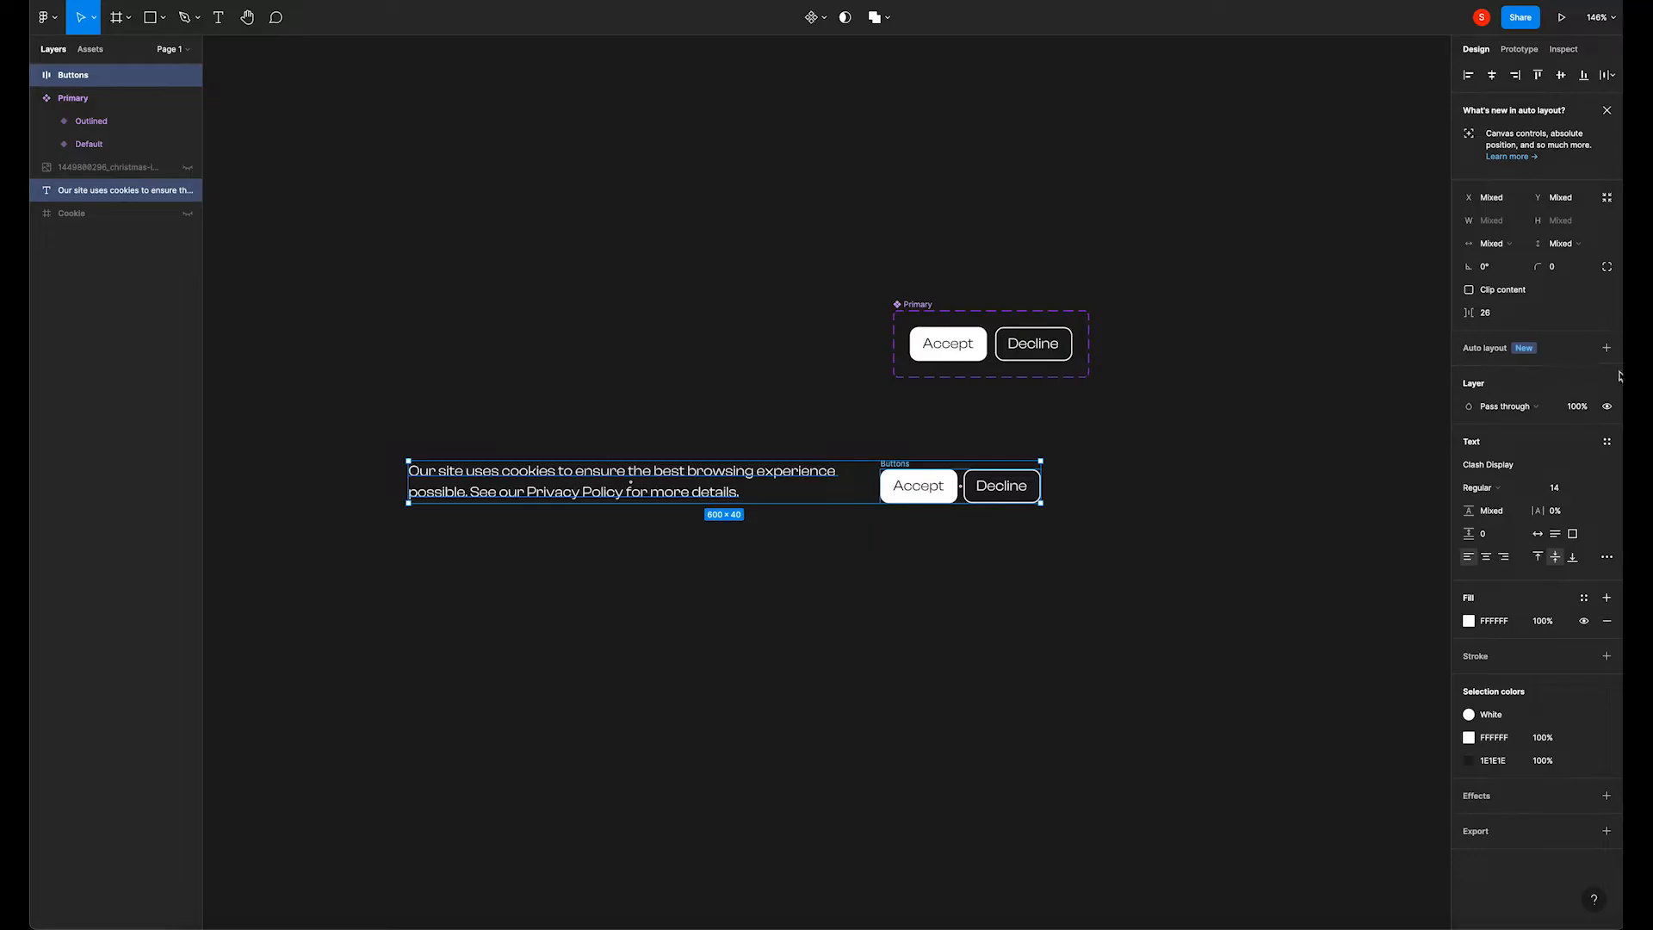
left_click(1606, 348)
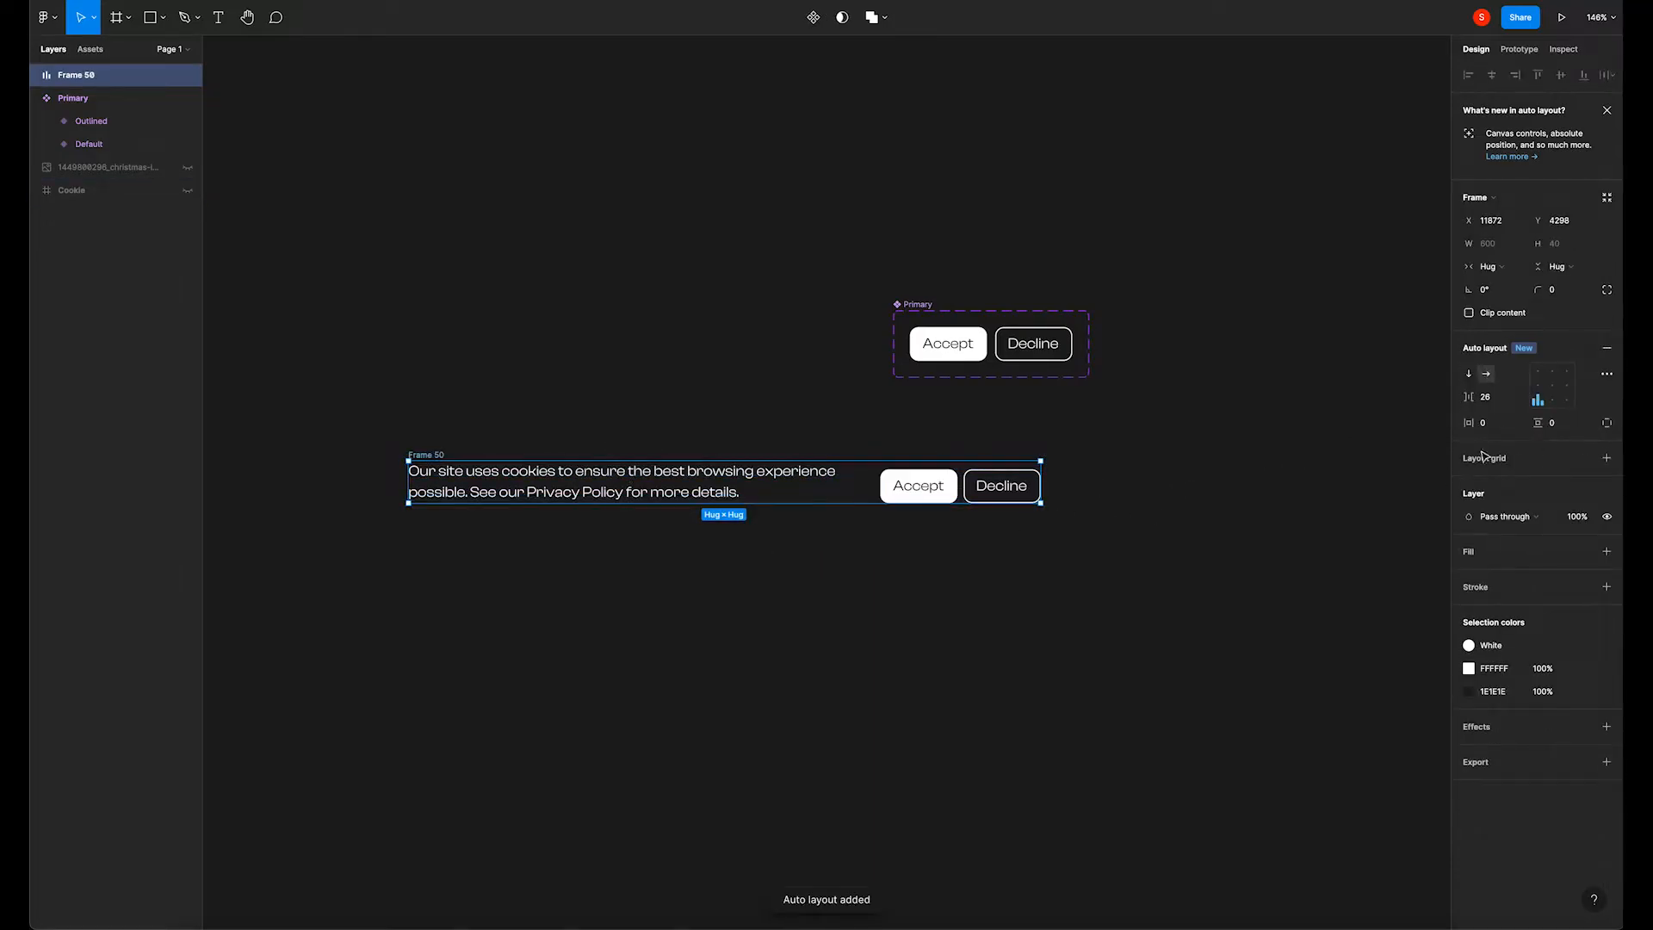
left_click(1565, 386)
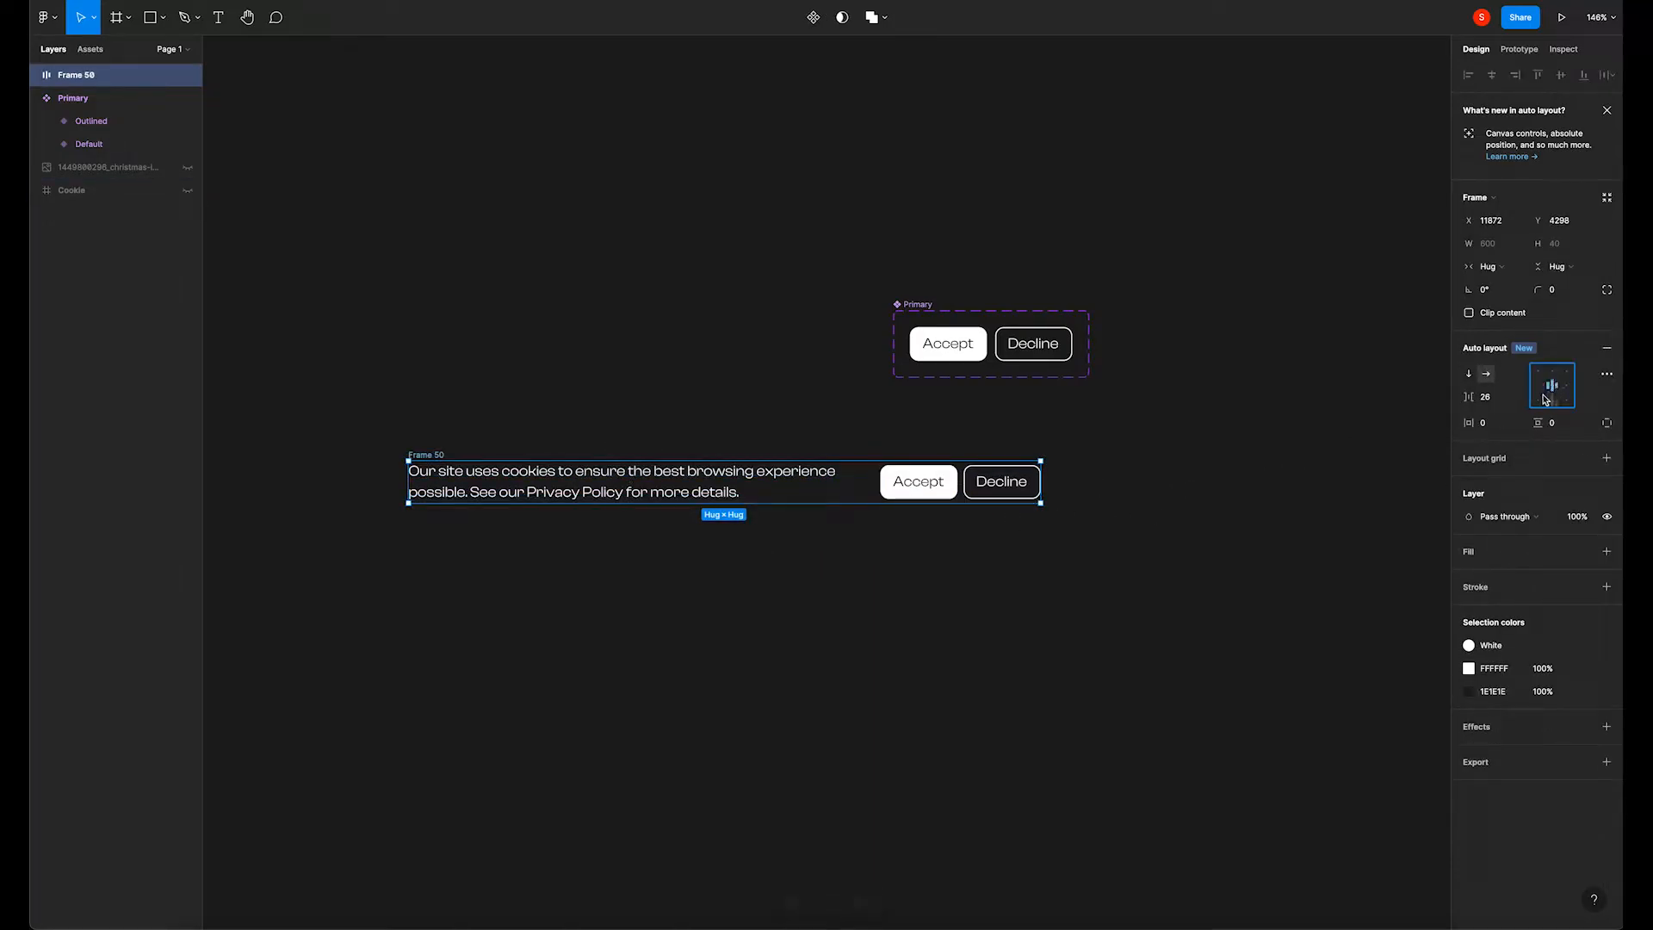
Set the spacing between the cookie message and the buttons to 32.
left_click(1499, 403)
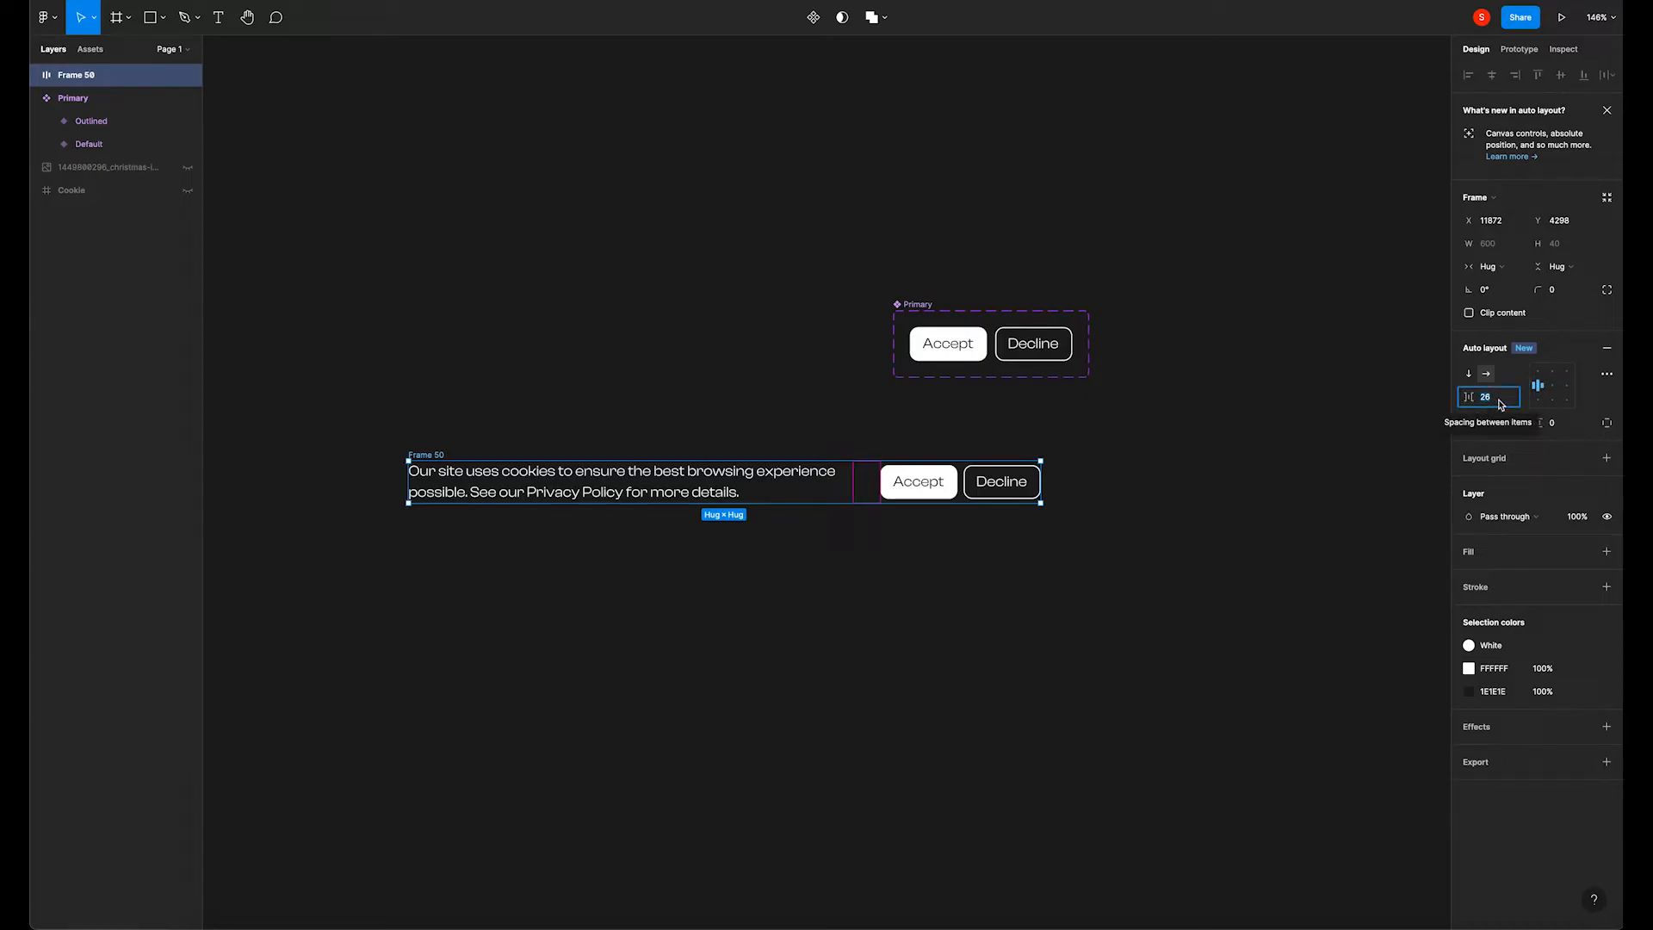
type("32")
key("Return")
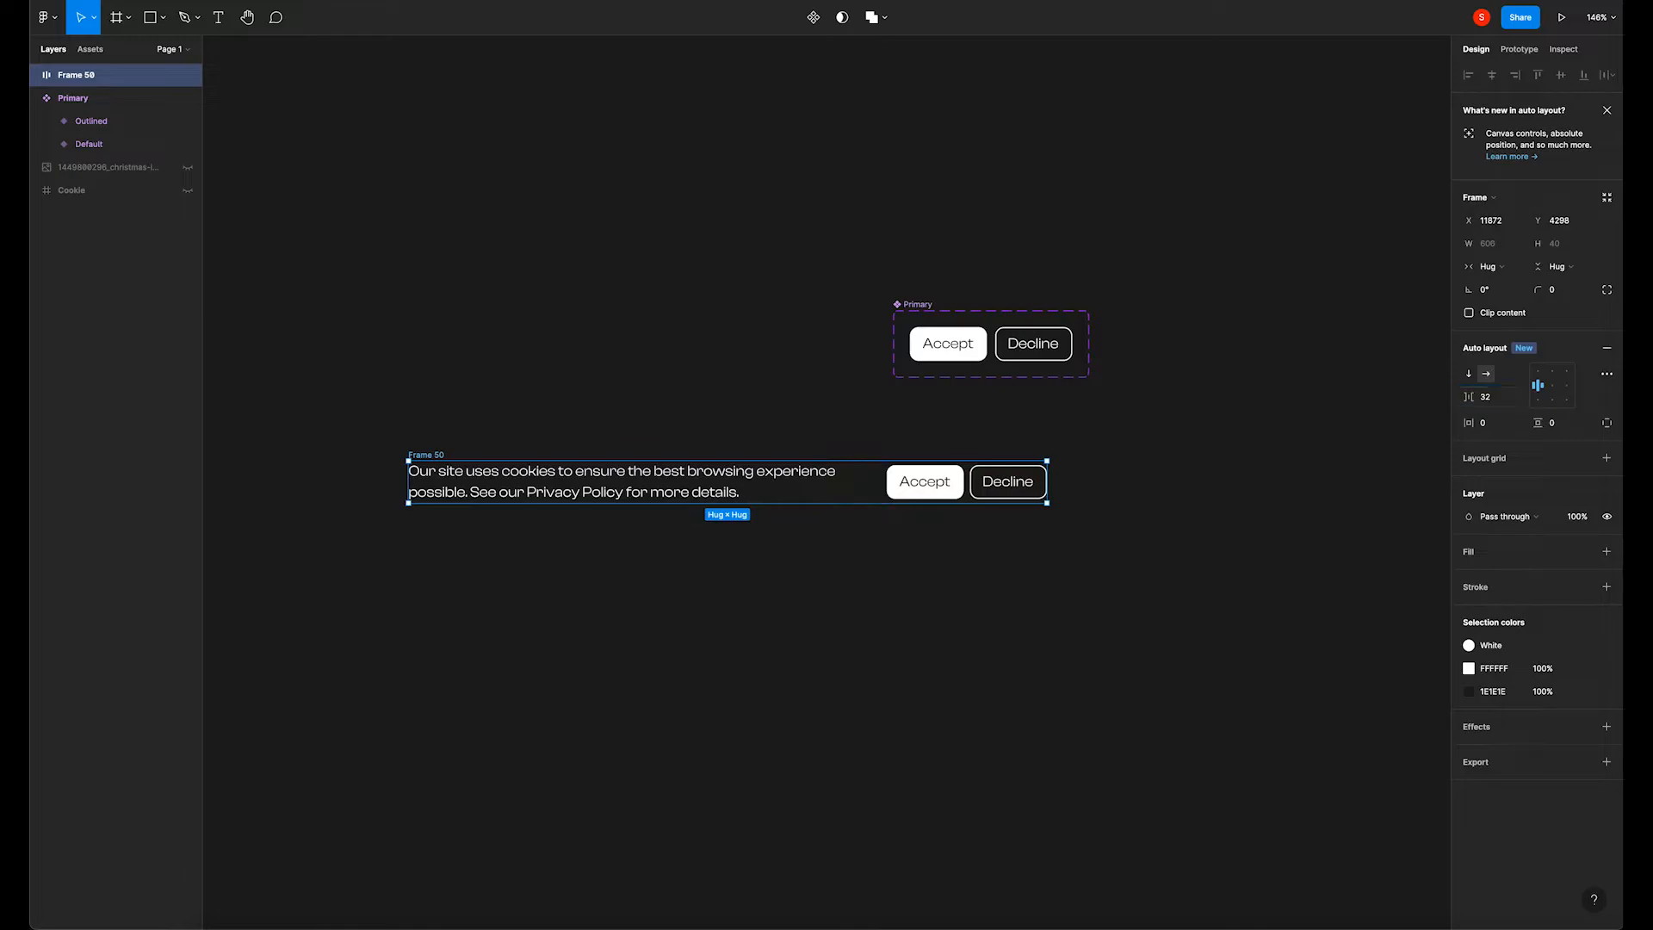
Set the horizontal and vertical padding of the cookie banner frame to 24.
left_click(791, 653)
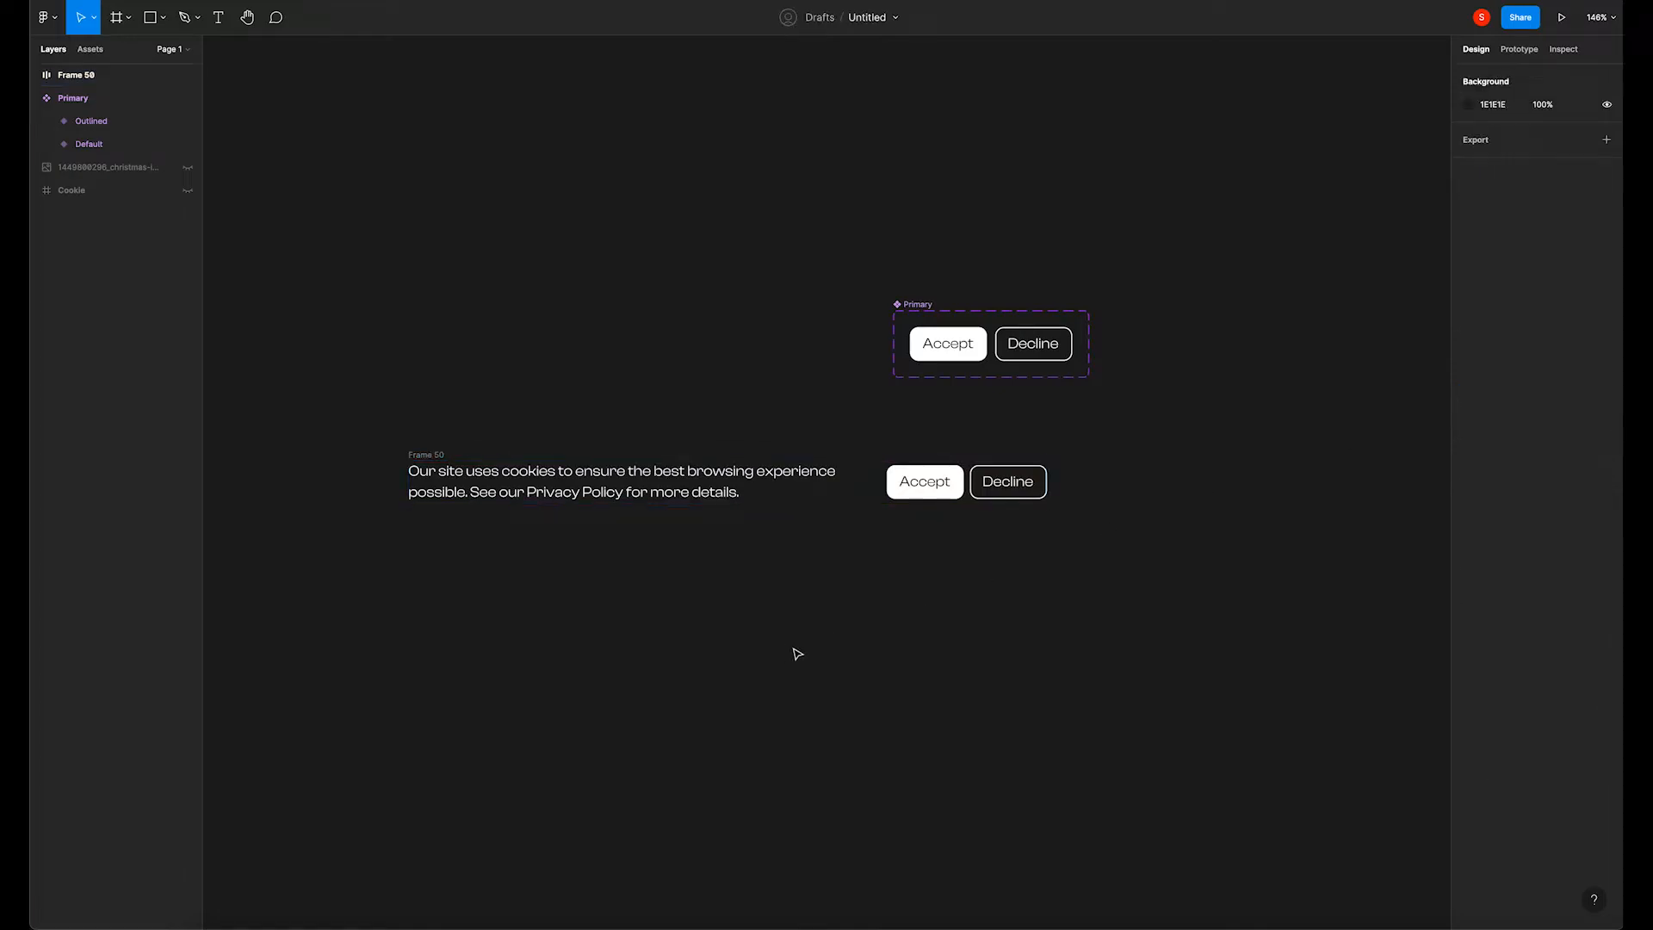
left_click(418, 453)
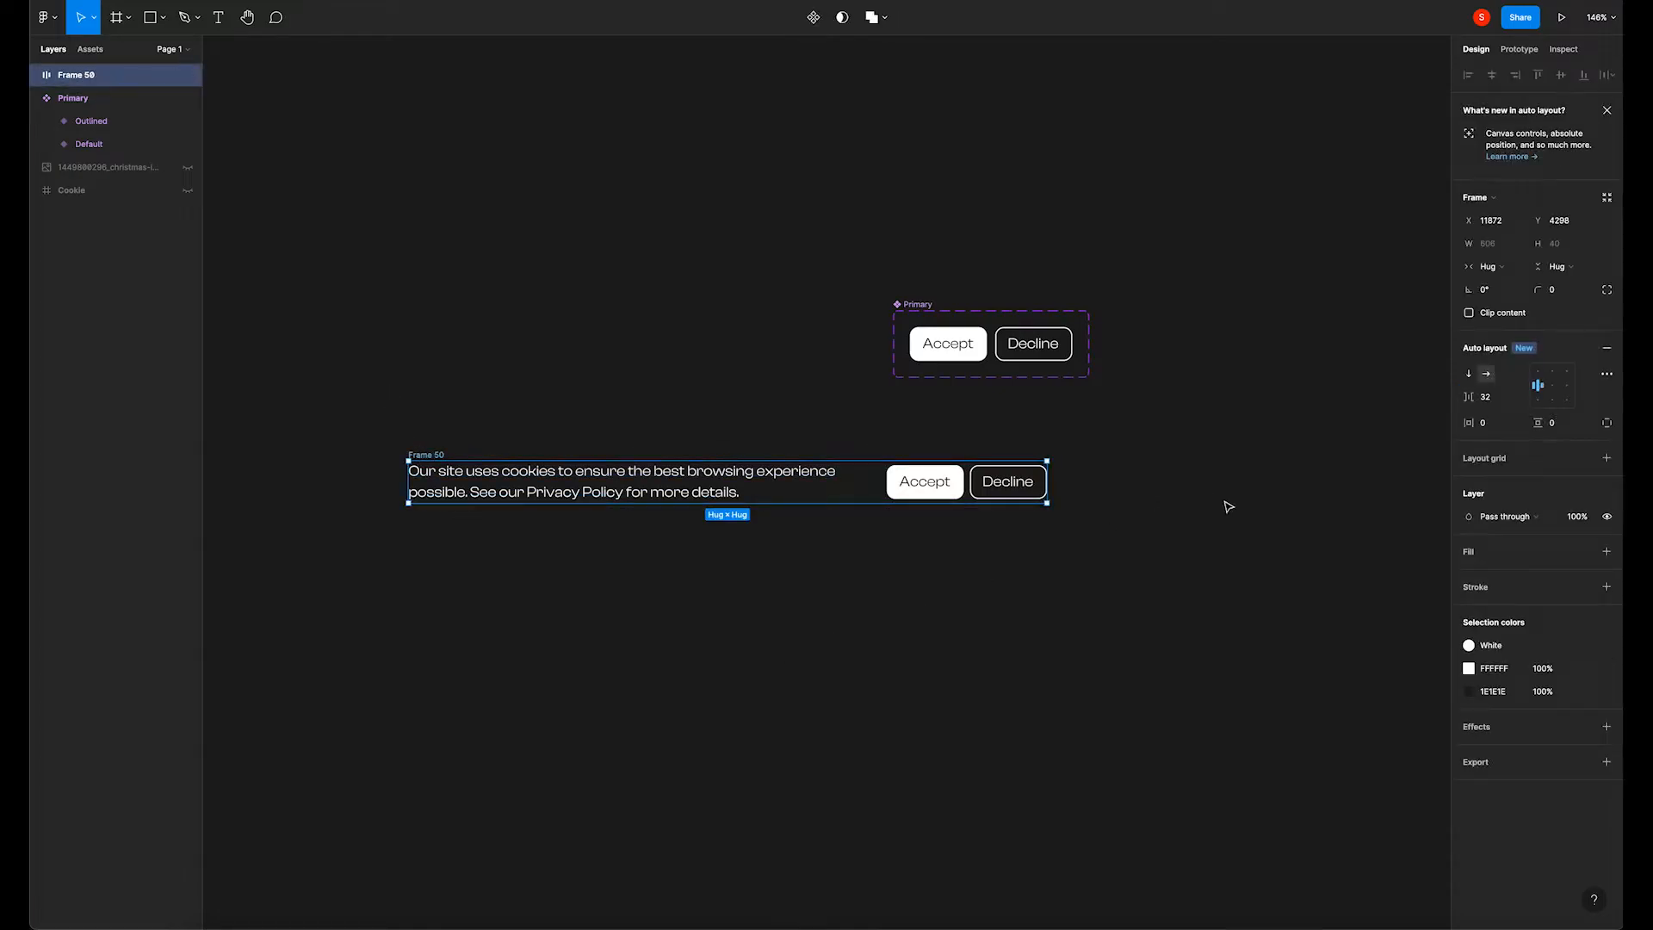
left_click(1493, 427)
type("20")
key("Return")
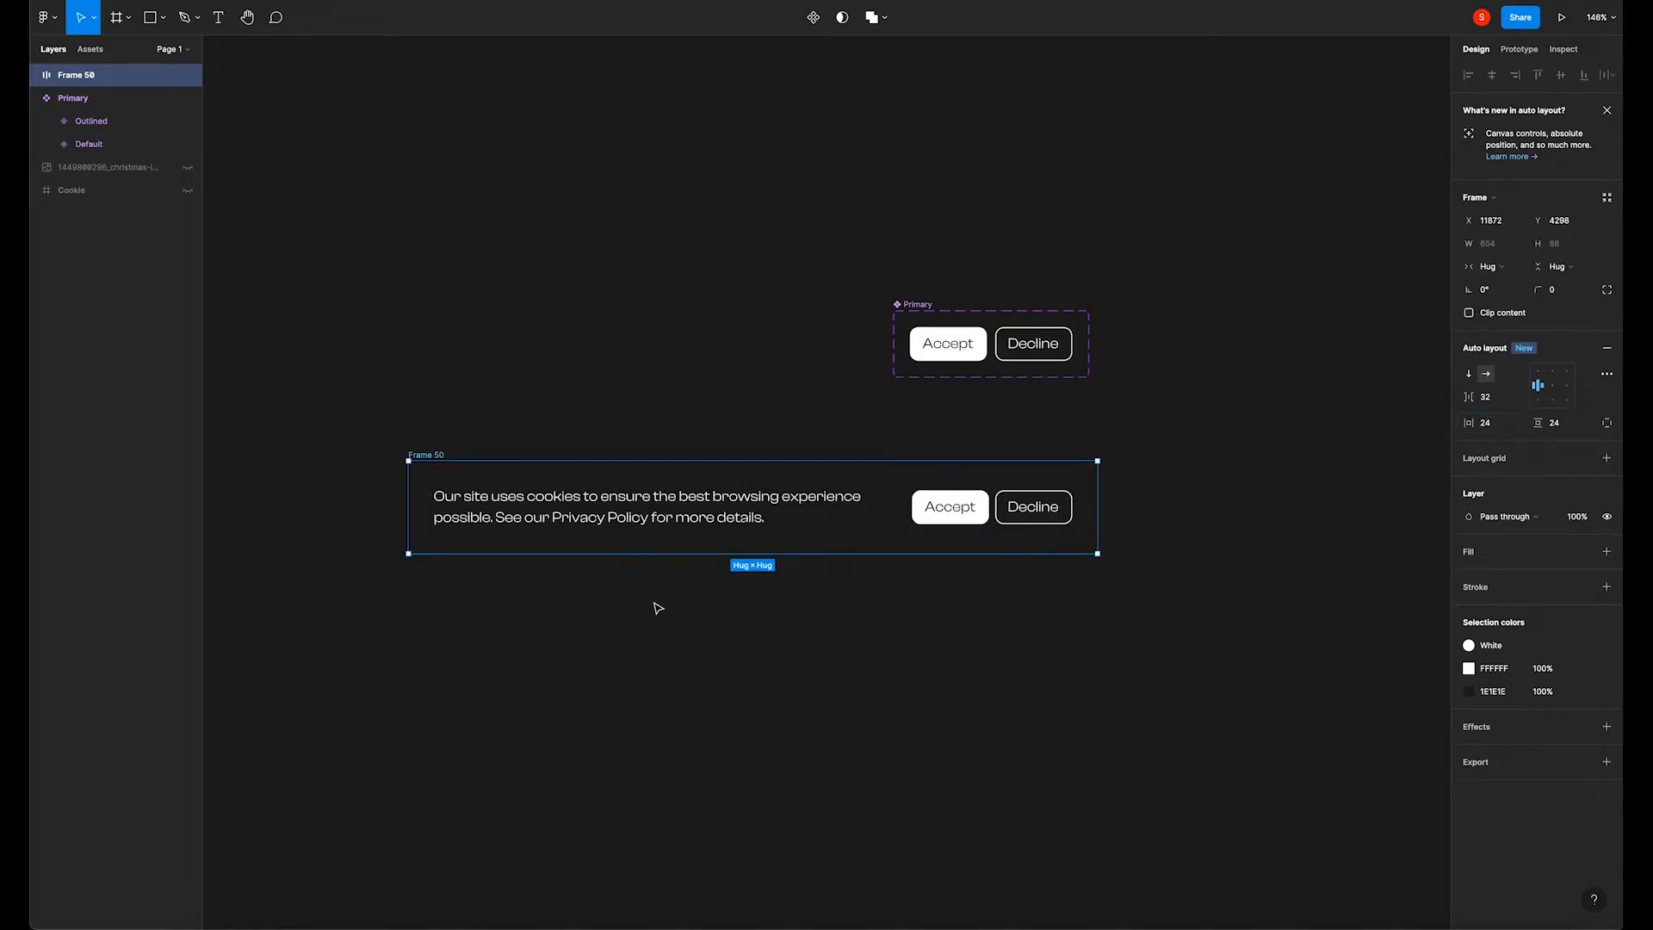
Add a solid fill of colour 5956D6 to the cookie banner frame.
left_click(425, 438)
left_click(426, 453)
left_click(1606, 551)
left_click(1492, 575)
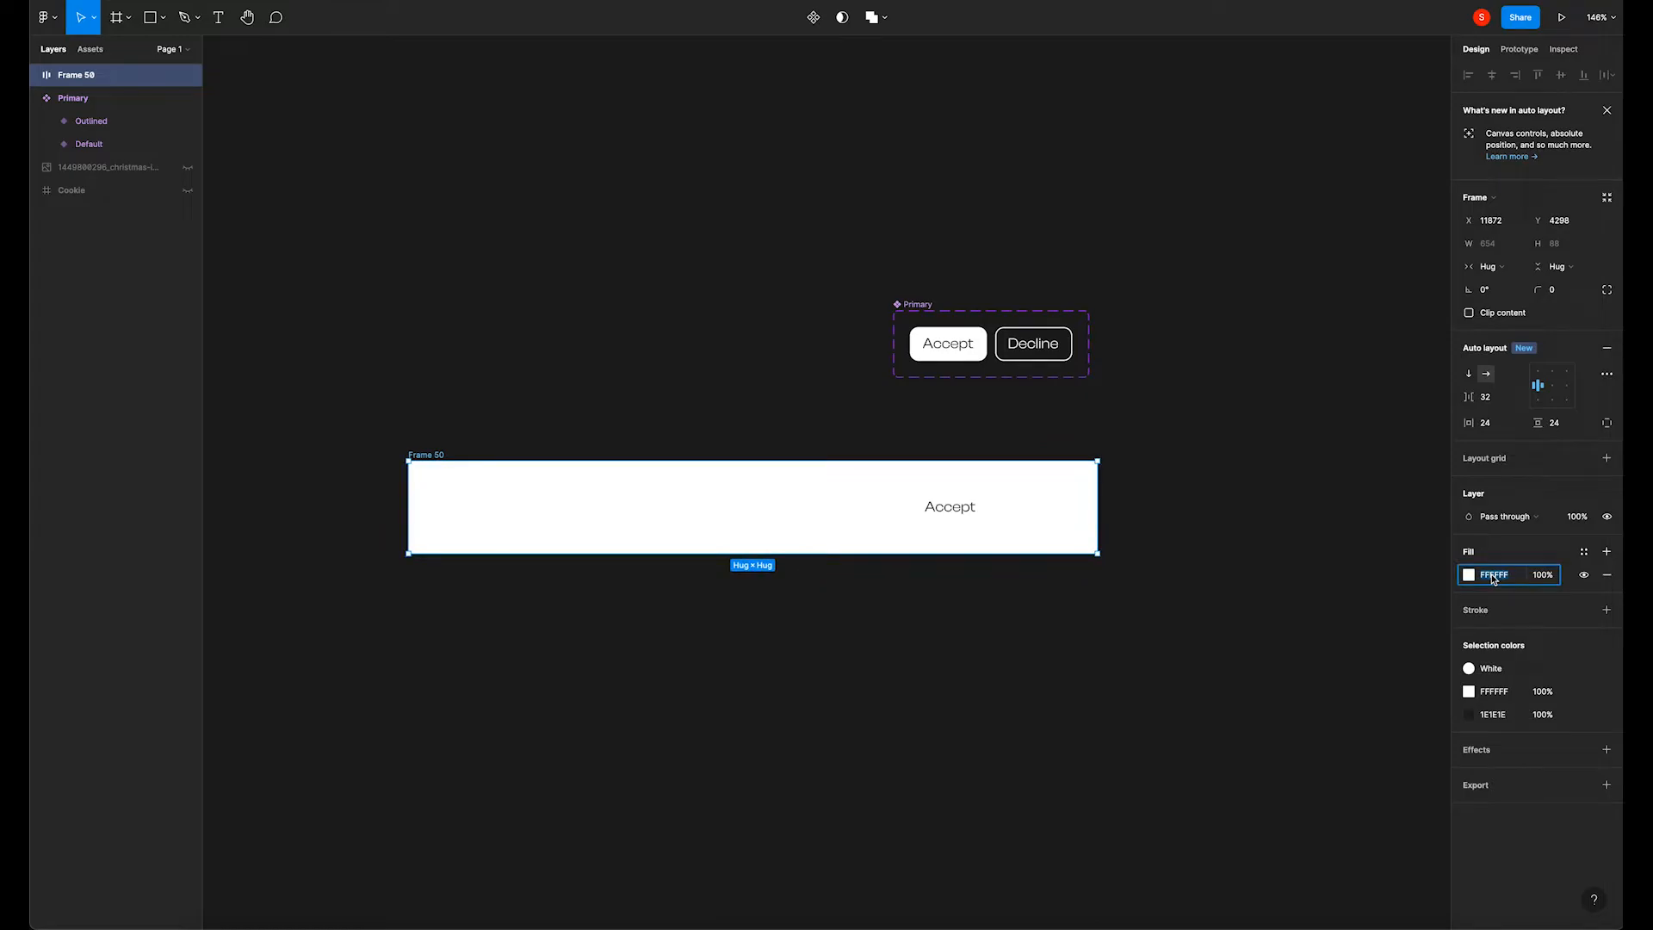
type("5956d6")
key("Return")
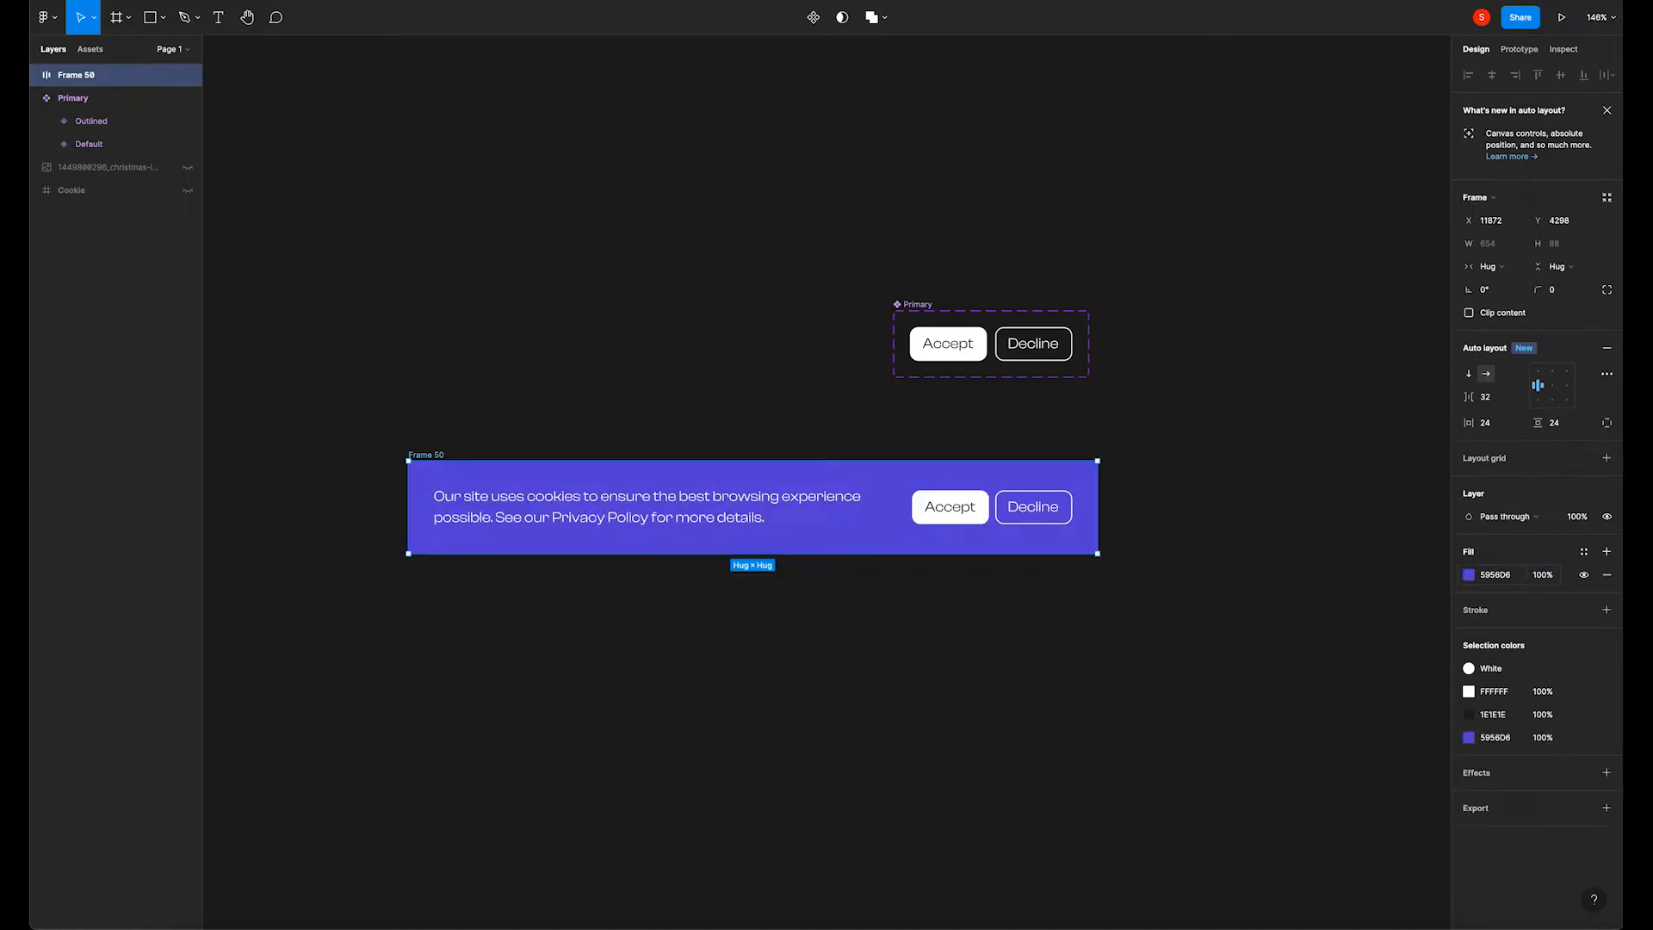
left_click(706, 623)
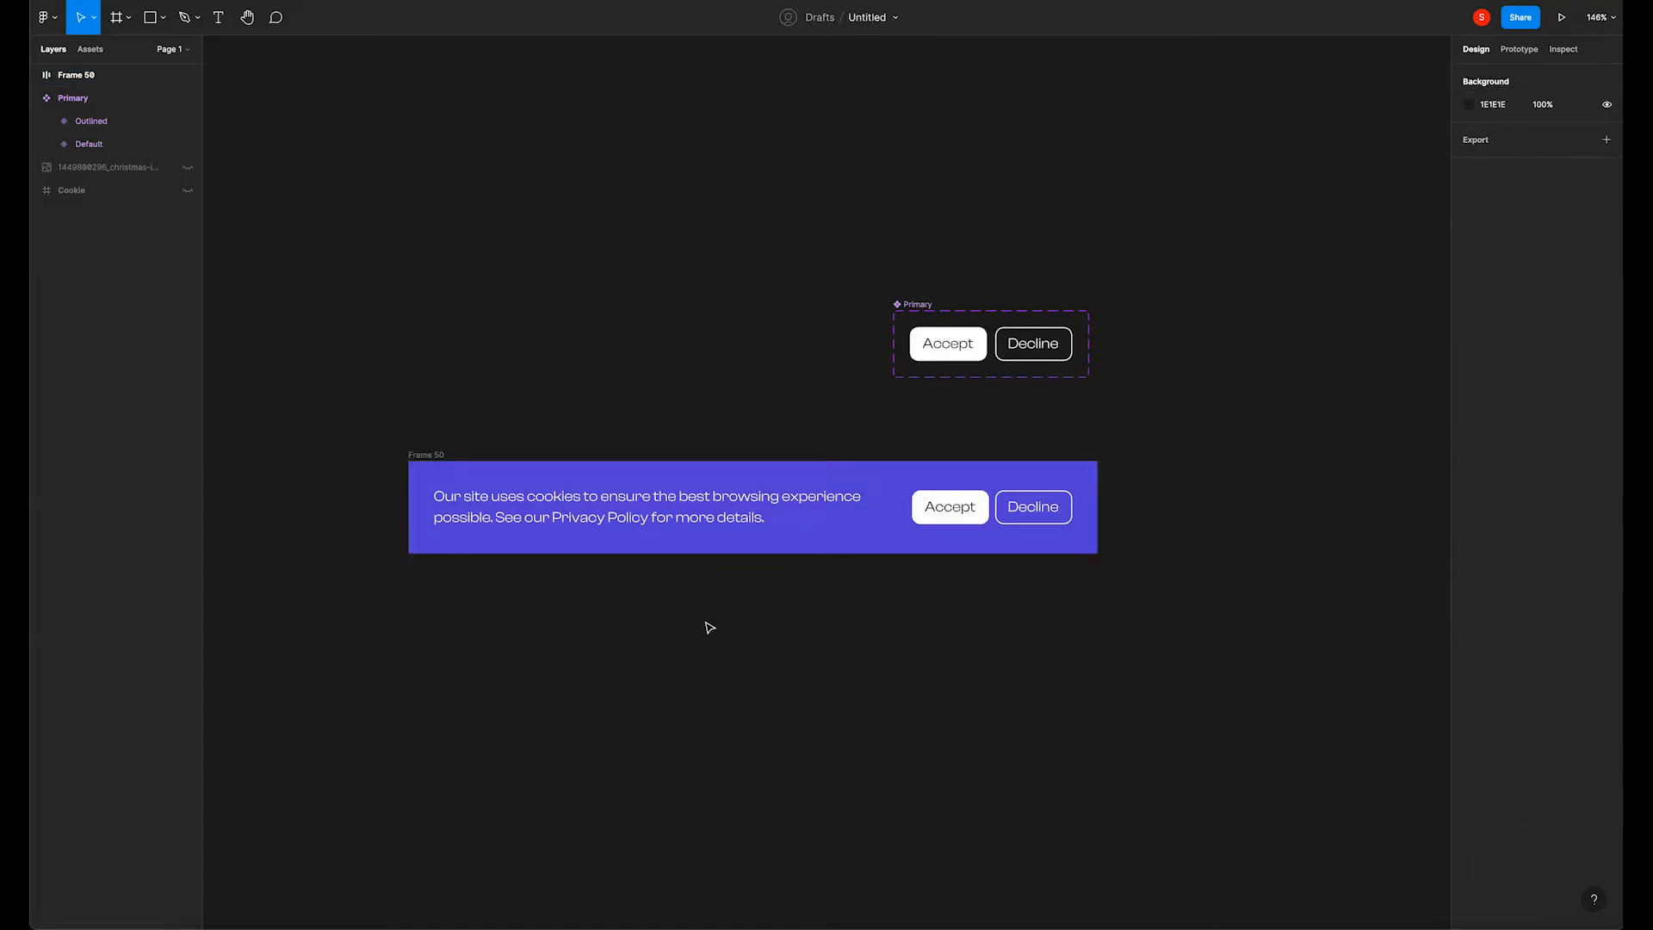
Set the banner frame's corner radius to 12.
left_click(439, 458)
left_click(1568, 292)
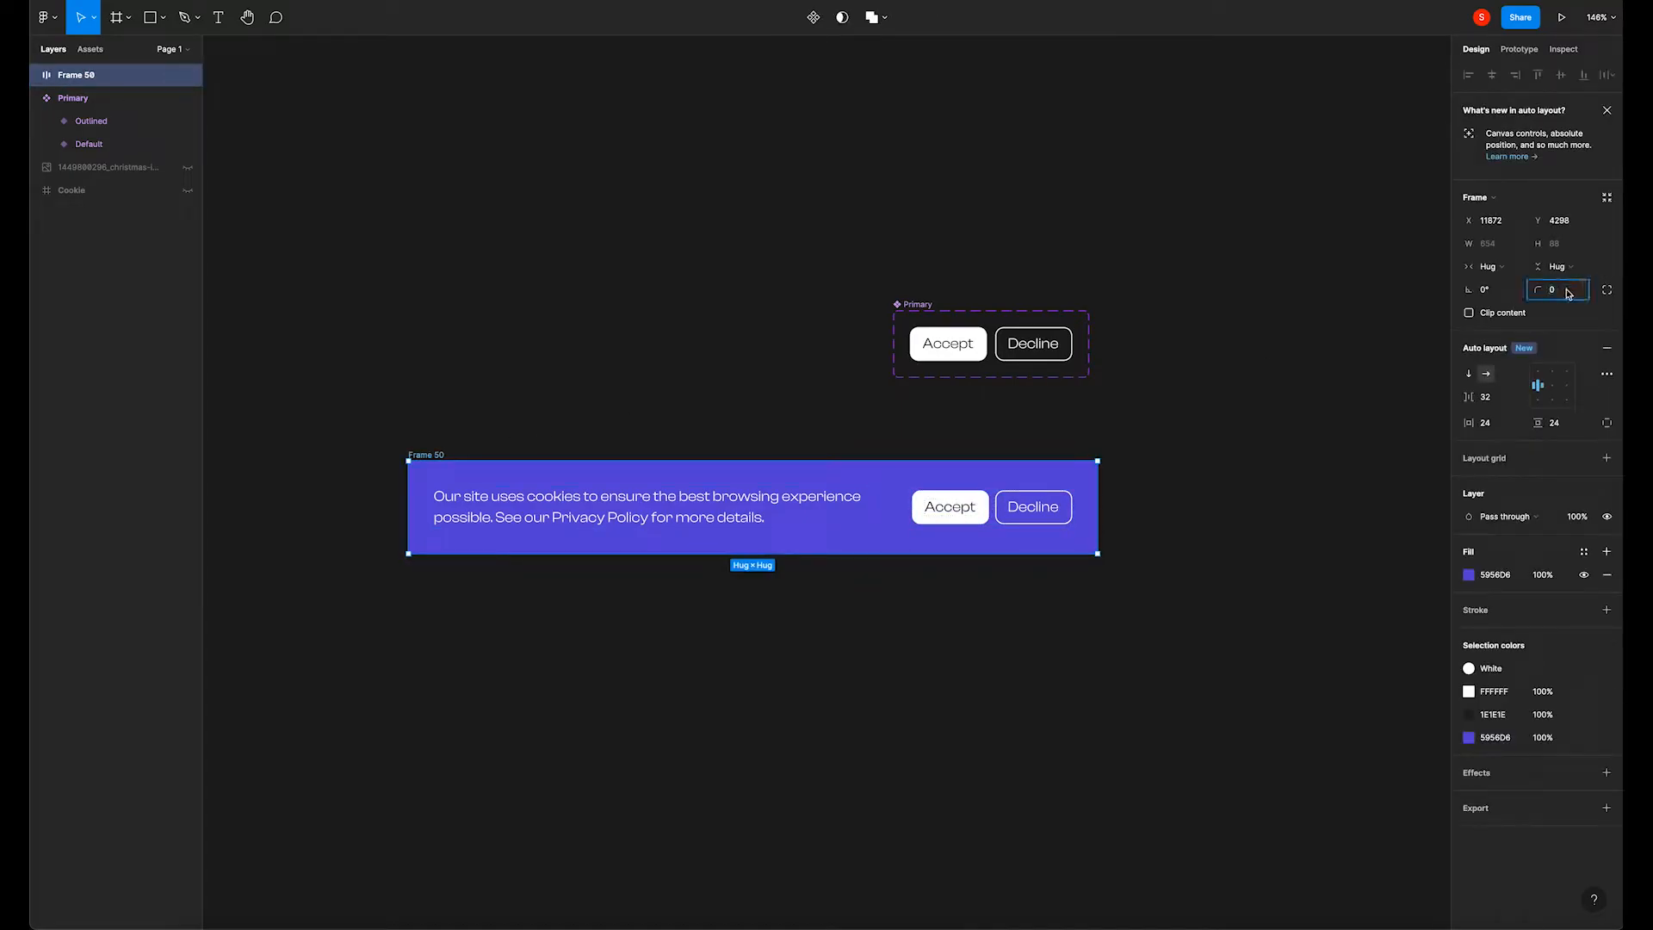
type("12")
key("Return")
left_click(671, 376)
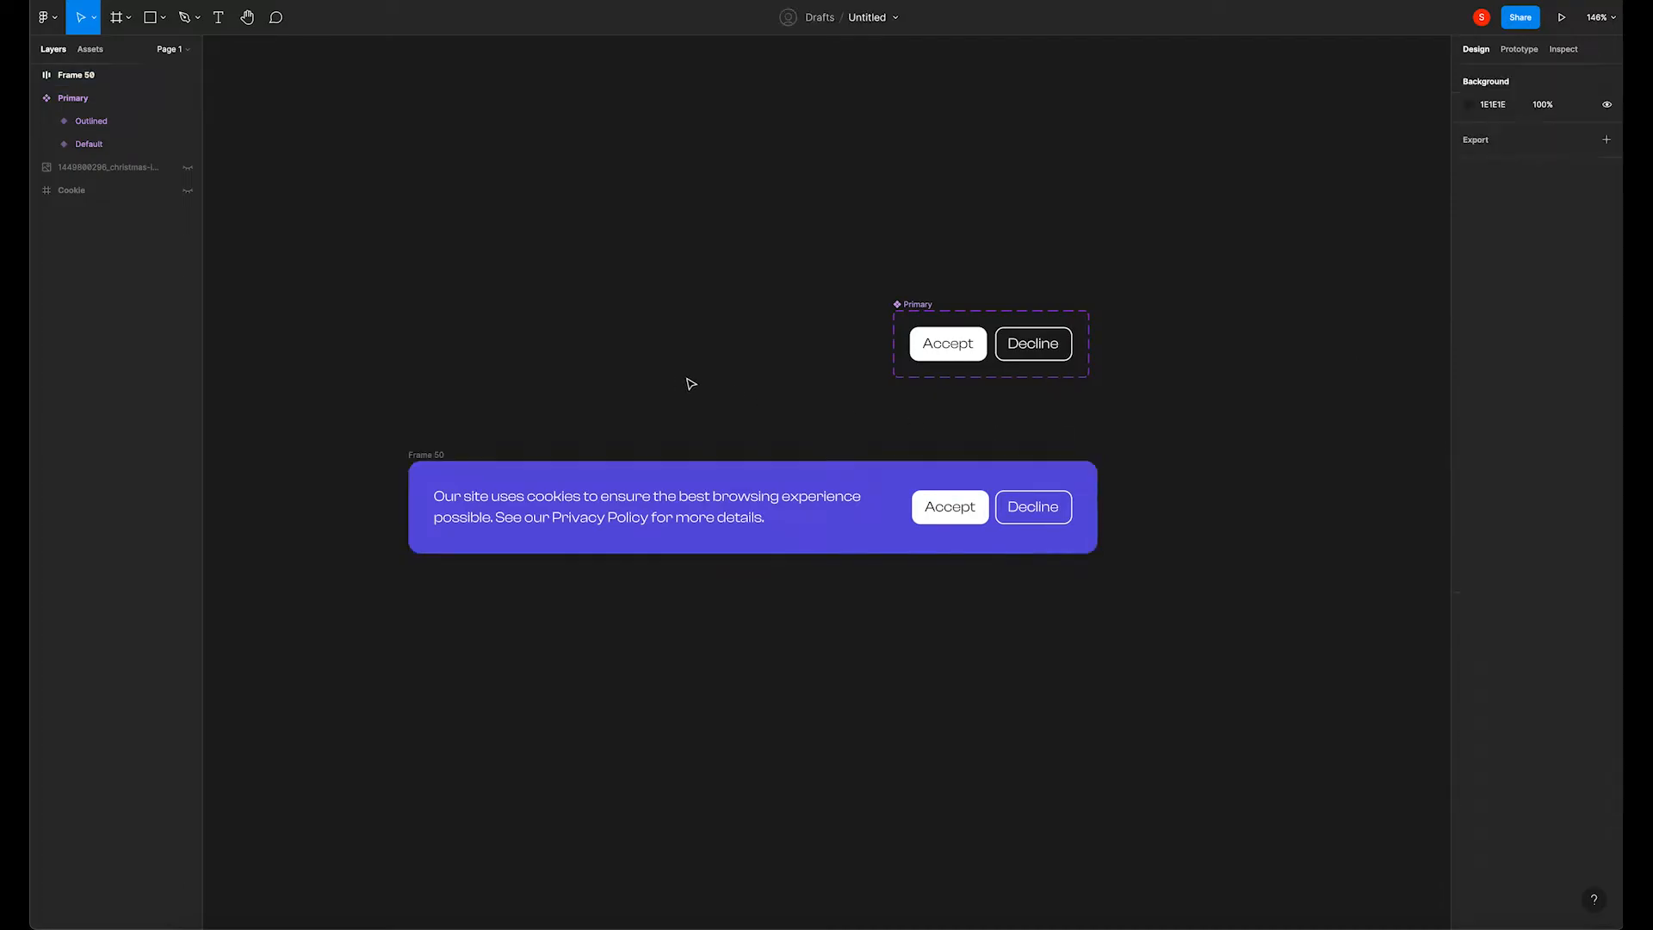
Set the banner frame's corner radius to 16.
left_click(442, 455)
left_click(1567, 292)
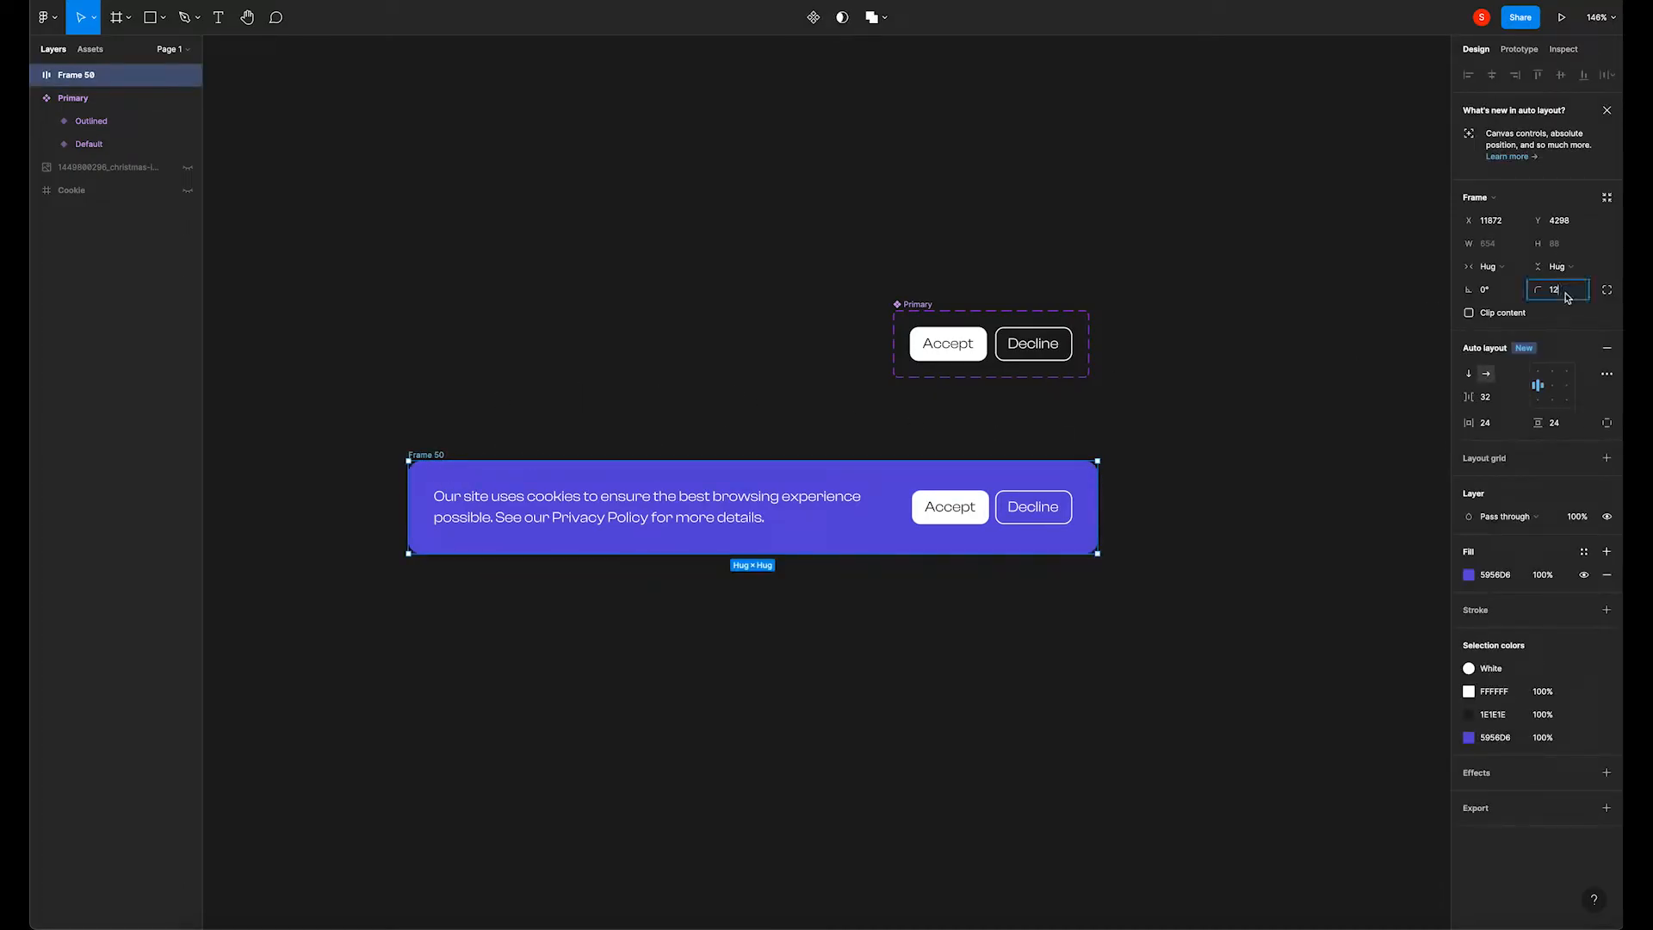
type("16")
key("Return")
left_click(705, 365)
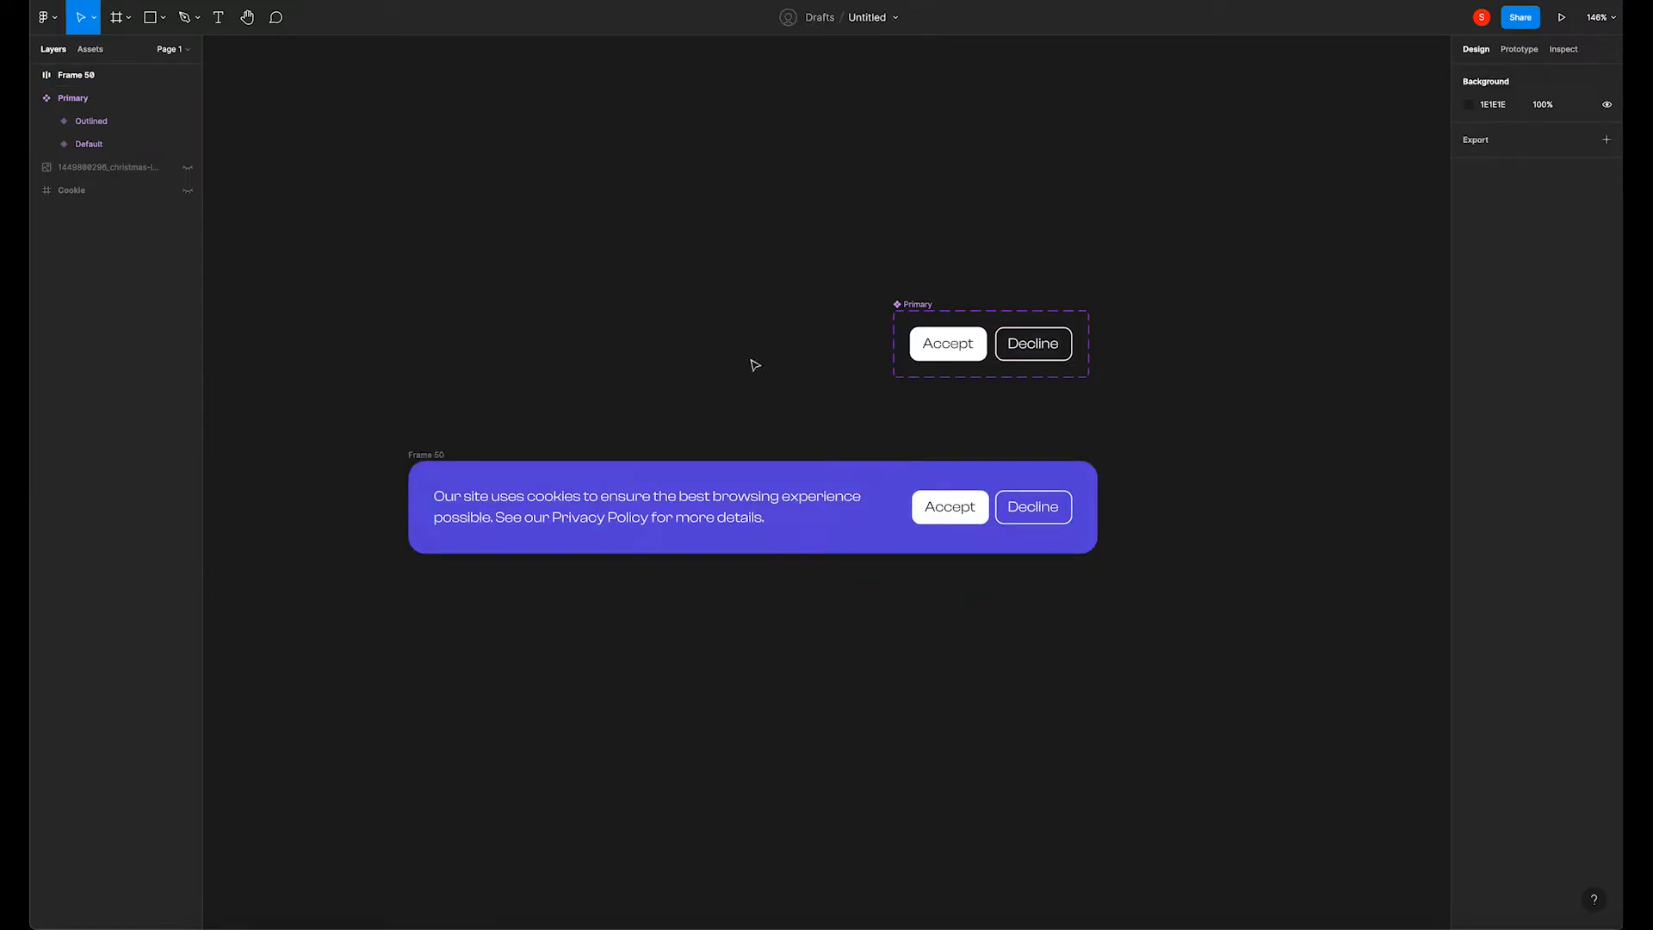
Draw a circle of about 188 × 188 on the empty canvas below the banner.
key("shift+1")
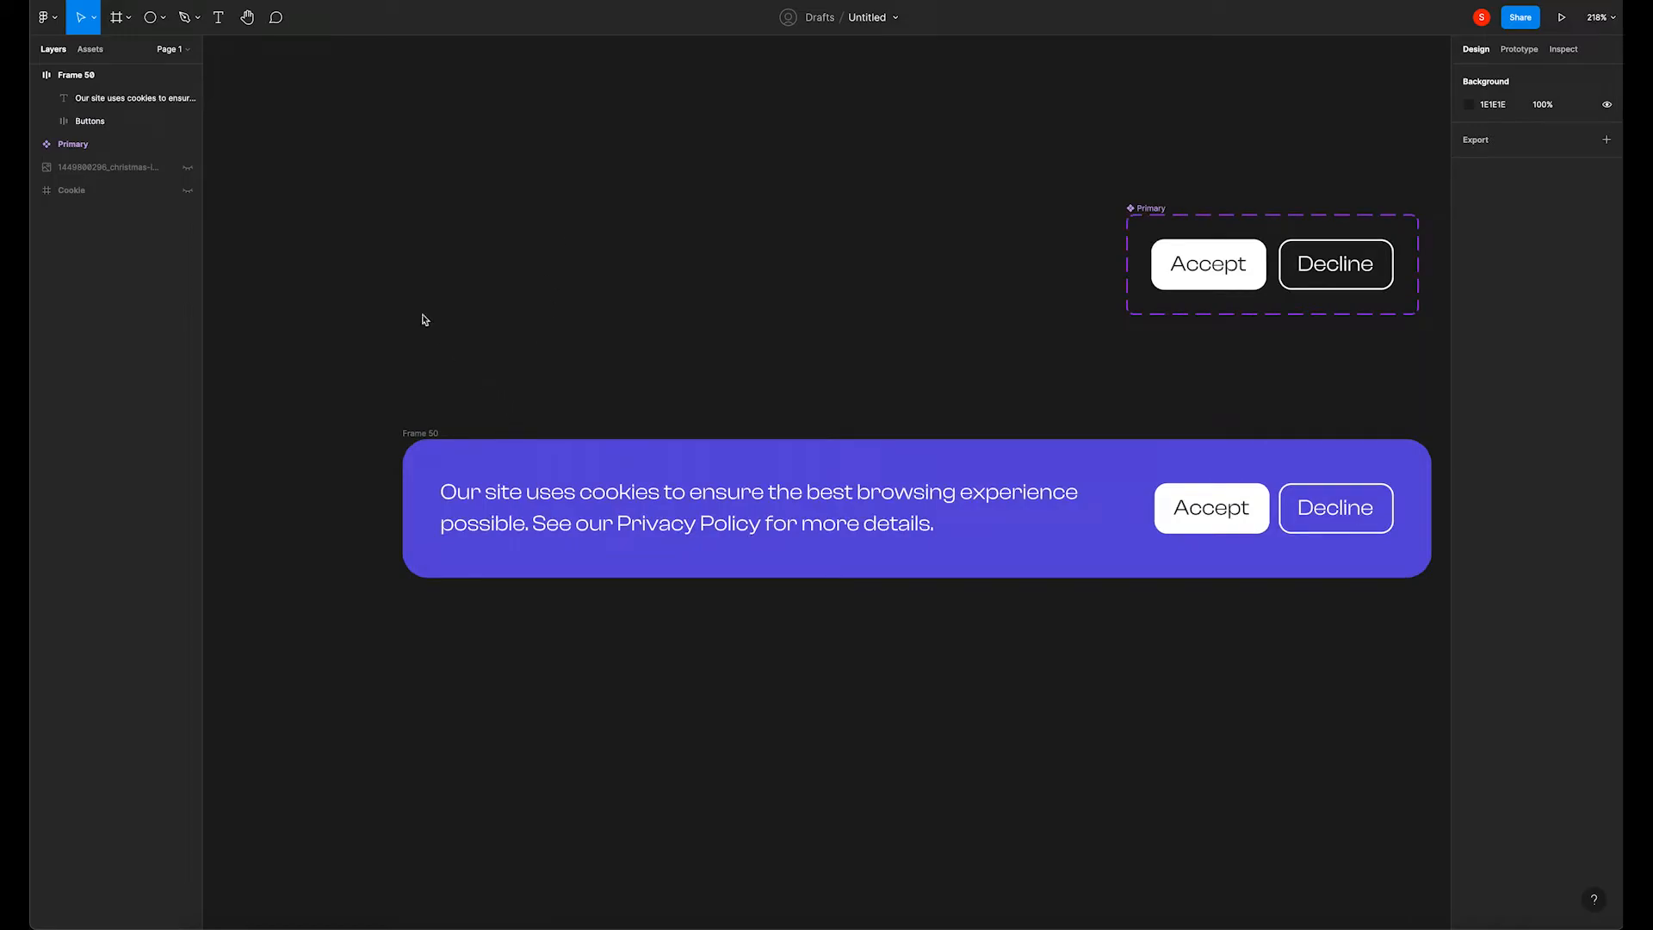
left_click(164, 19)
left_click(148, 104)
left_click_drag(495, 252, 791, 549)
scroll(652, 191, "down", 5)
left_click_drag(651, 191, 660, 608)
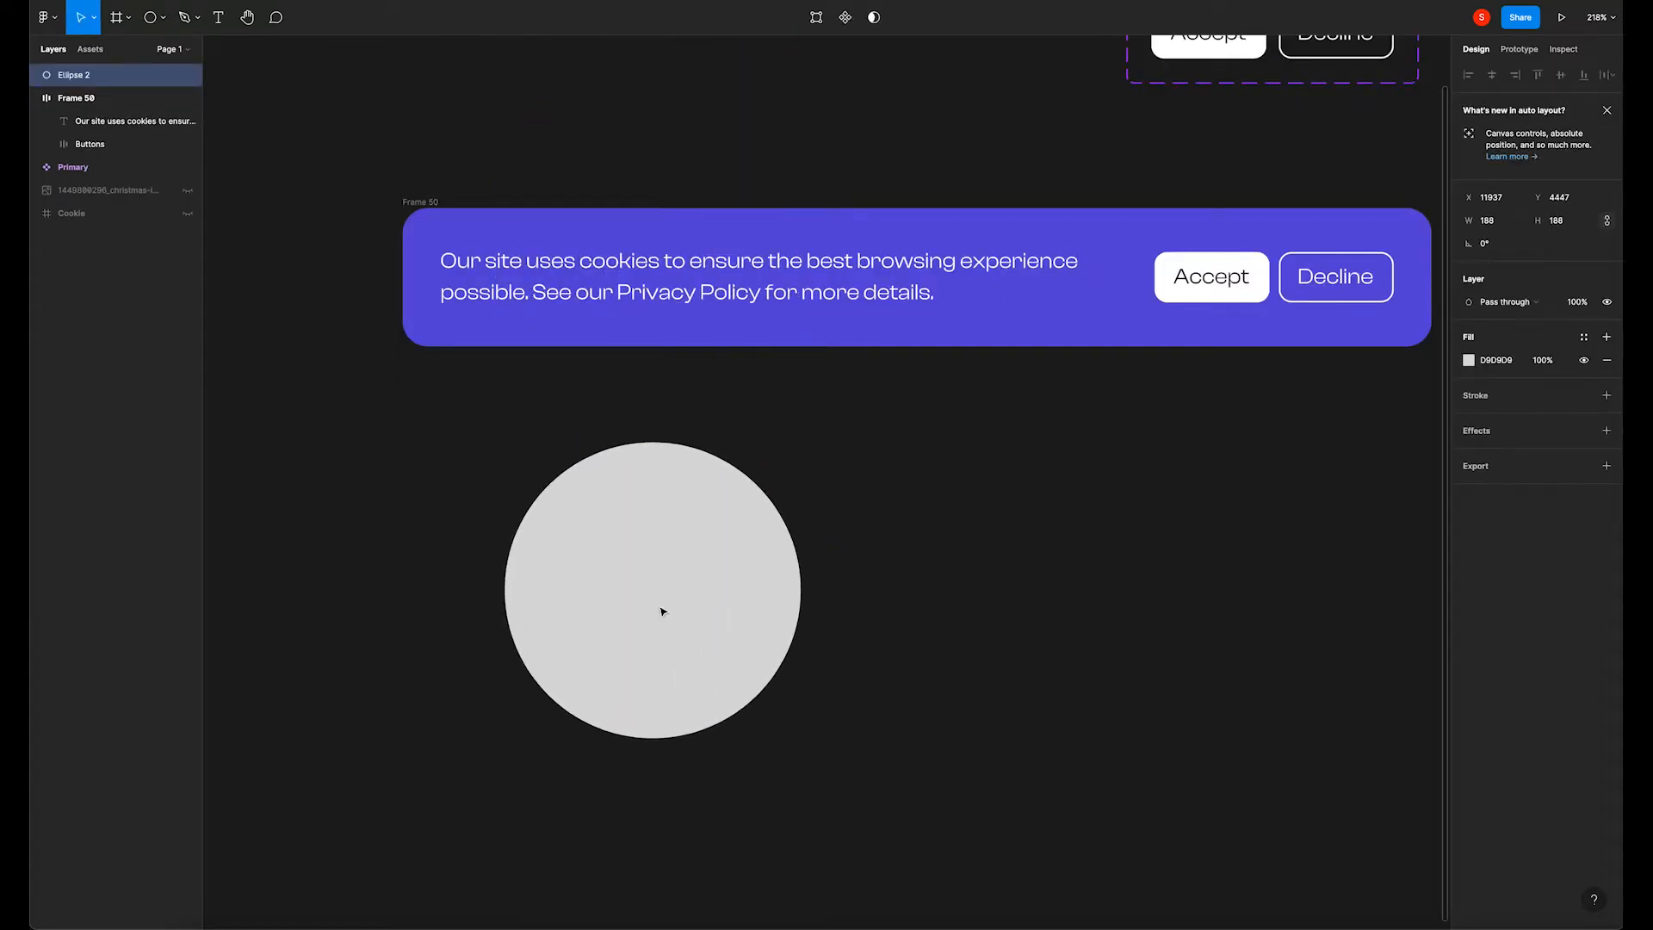
Set the circle's fill colour to 7A7DFF.
type("7a7")
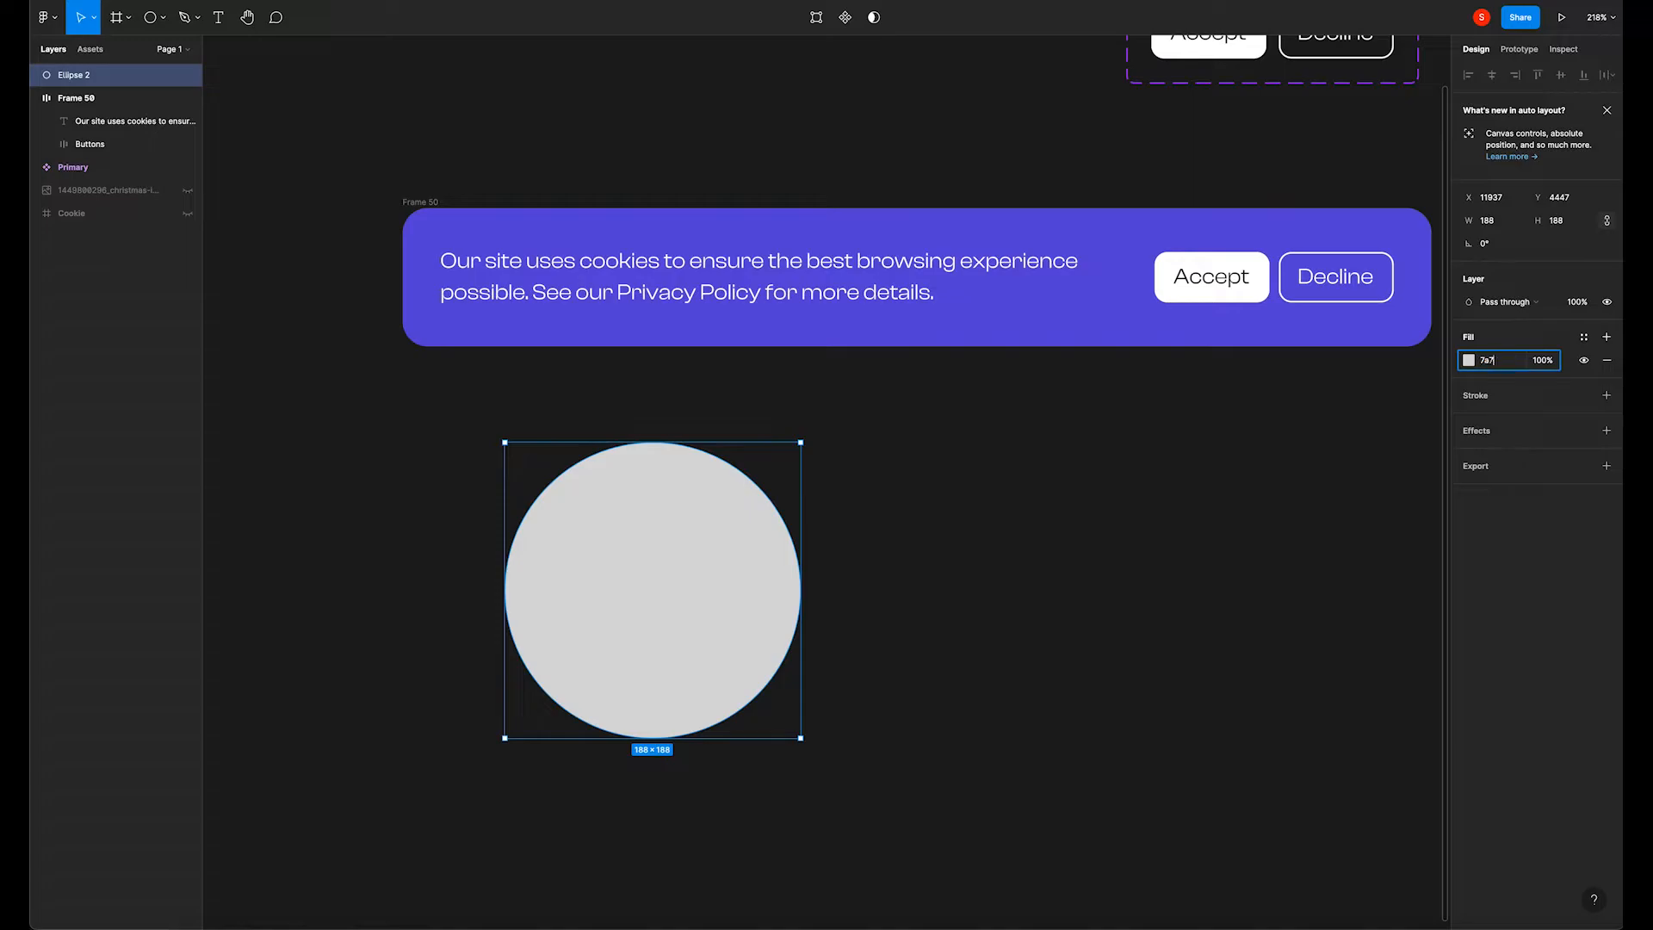
type("dff")
key("Return")
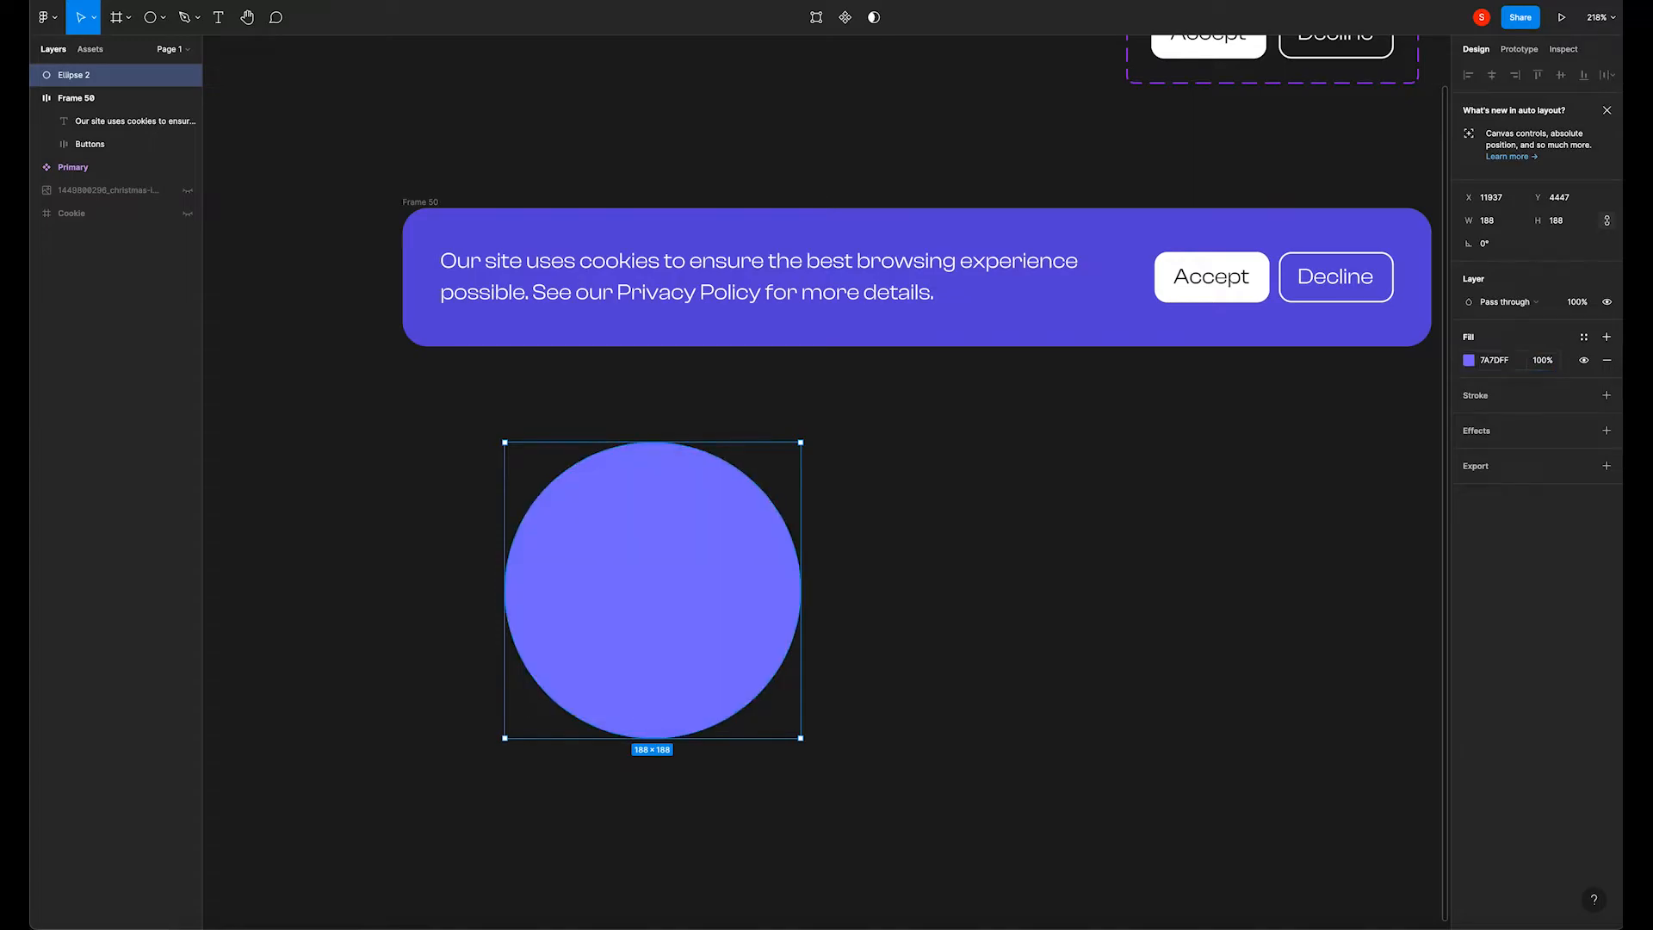
Add a Layer blur effect to the circle with a blur of 220.
left_click(1607, 431)
left_click(1533, 453)
left_click(1523, 471)
left_click(1512, 455)
left_click(1487, 456)
left_click(1470, 455)
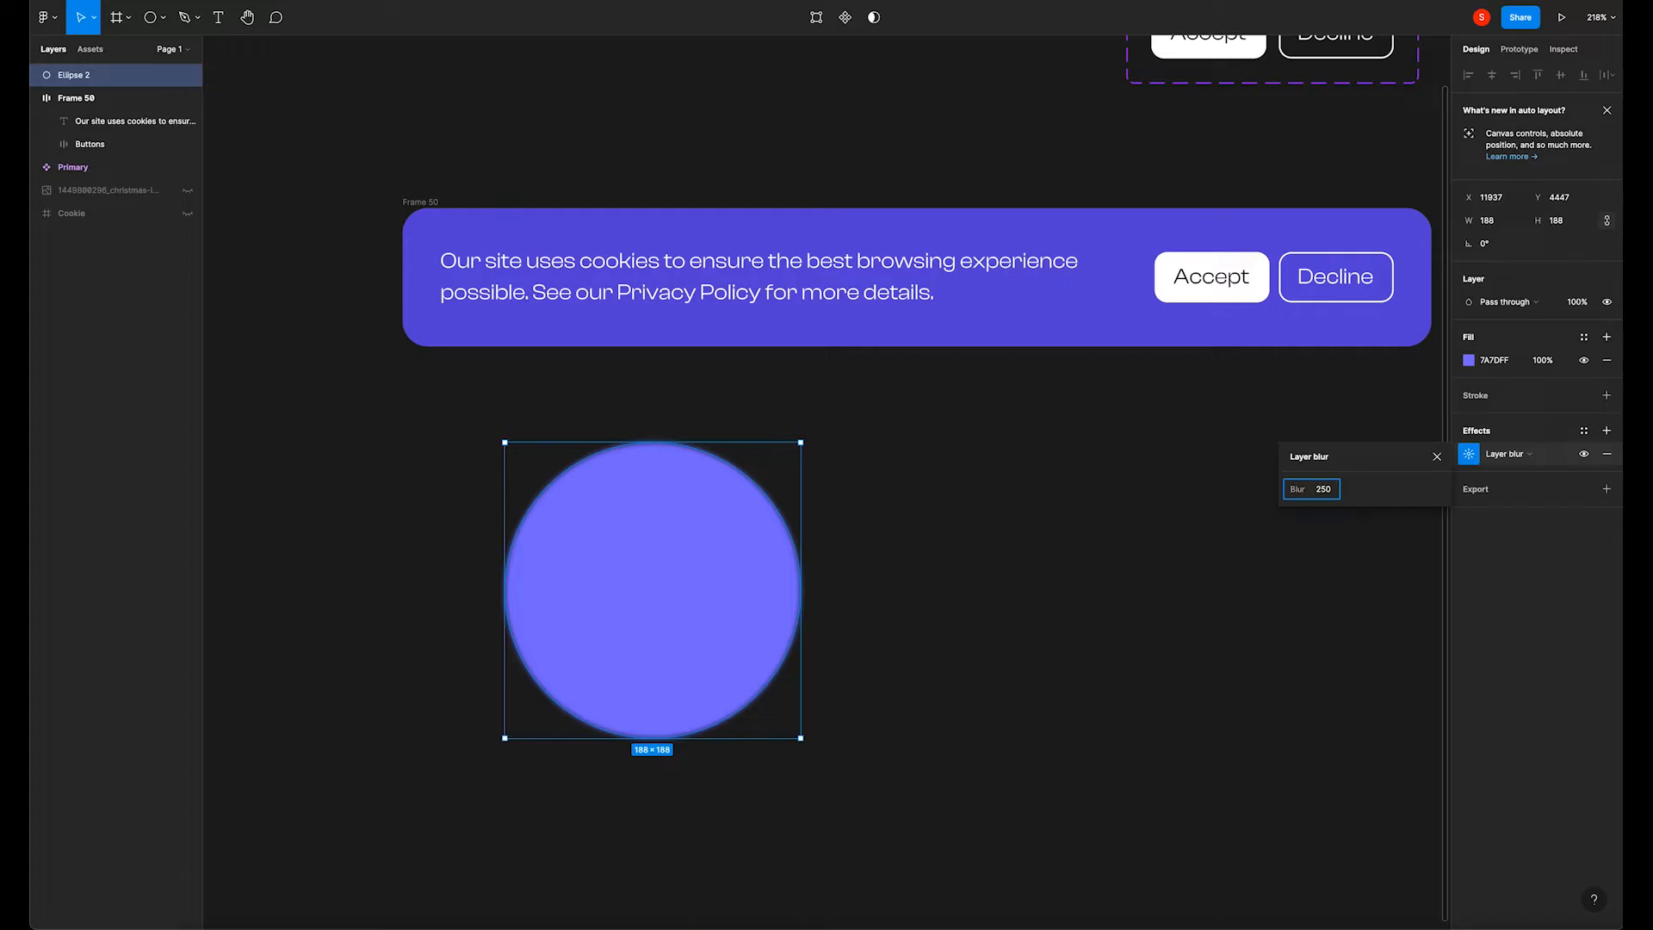
key("Return")
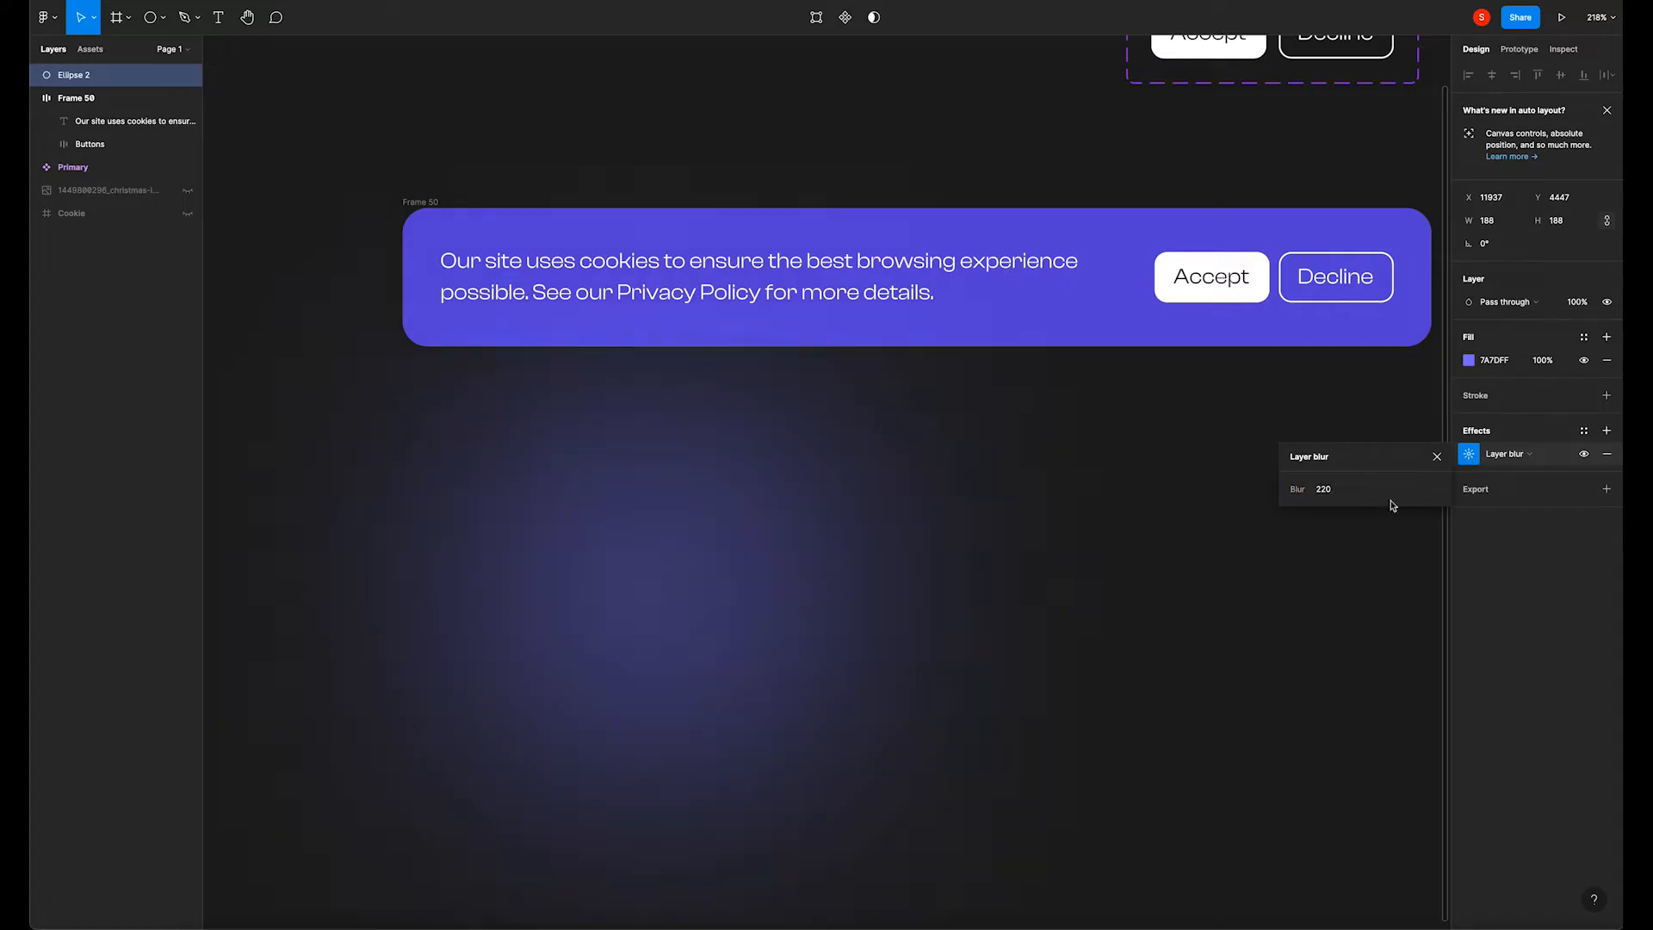
left_click(1100, 701)
Shrink the blurred circle to about 44 × 44 and place it over the start of the cookie message.
left_click(644, 607)
left_click_drag(644, 607, 546, 224)
scroll(669, 343, "down", 3)
left_click_drag(695, 148, 545, 290)
scroll(521, 331, "up", 3)
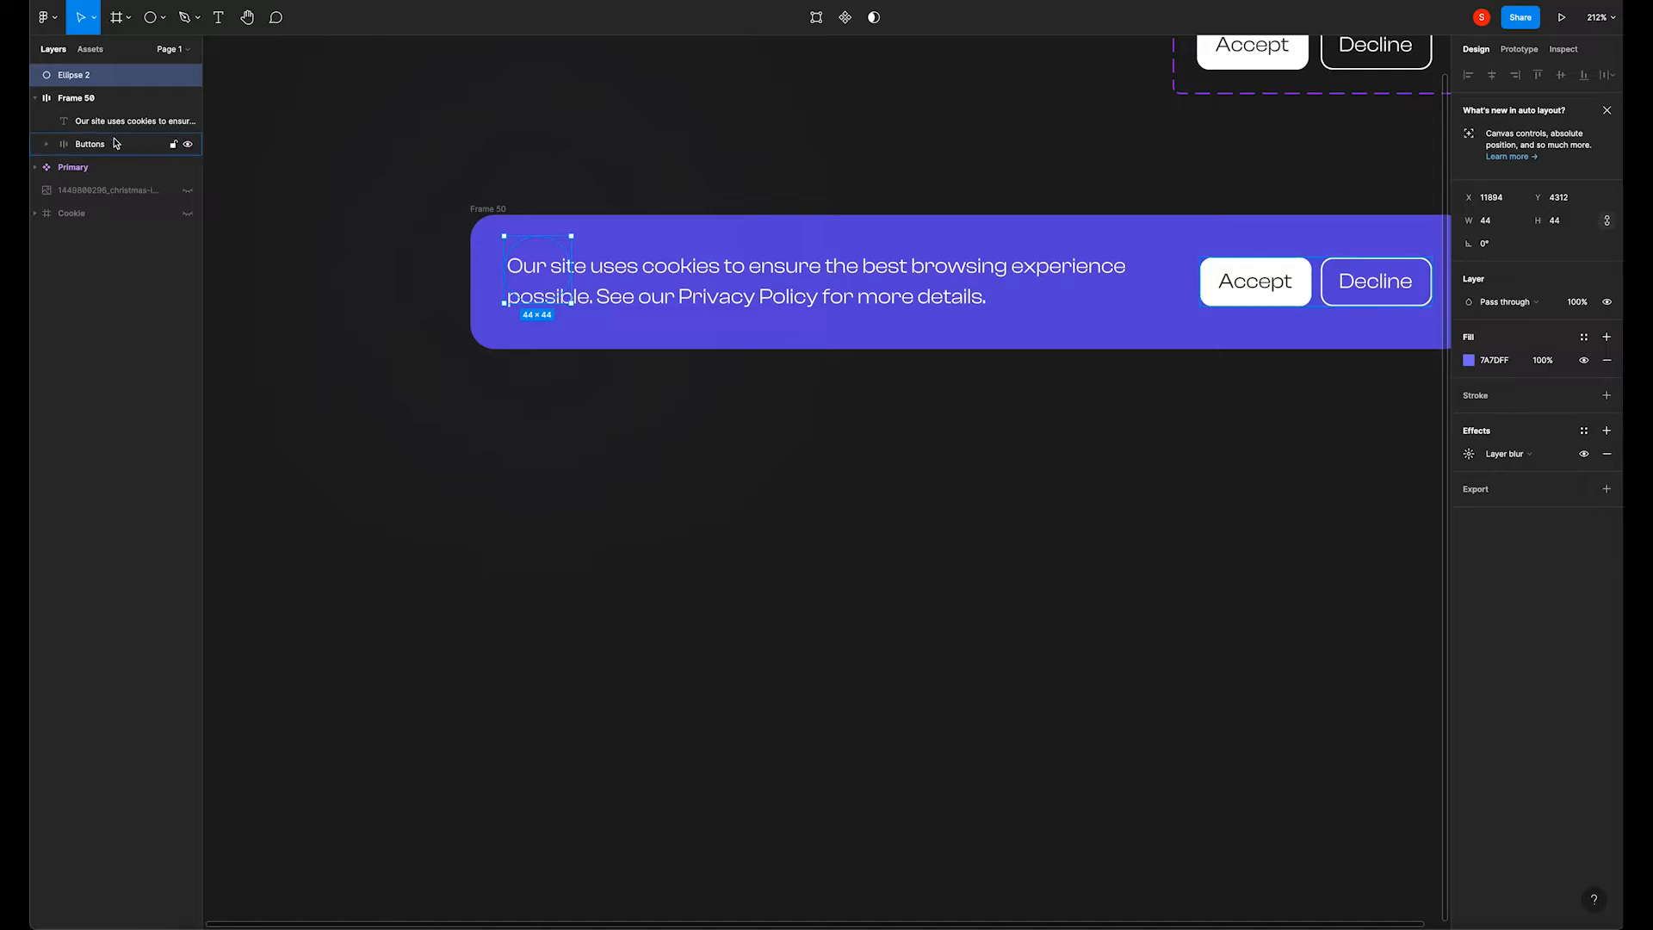
Nest the circle inside the banner frame and give it absolute positioning.
left_click_drag(122, 81, 121, 127)
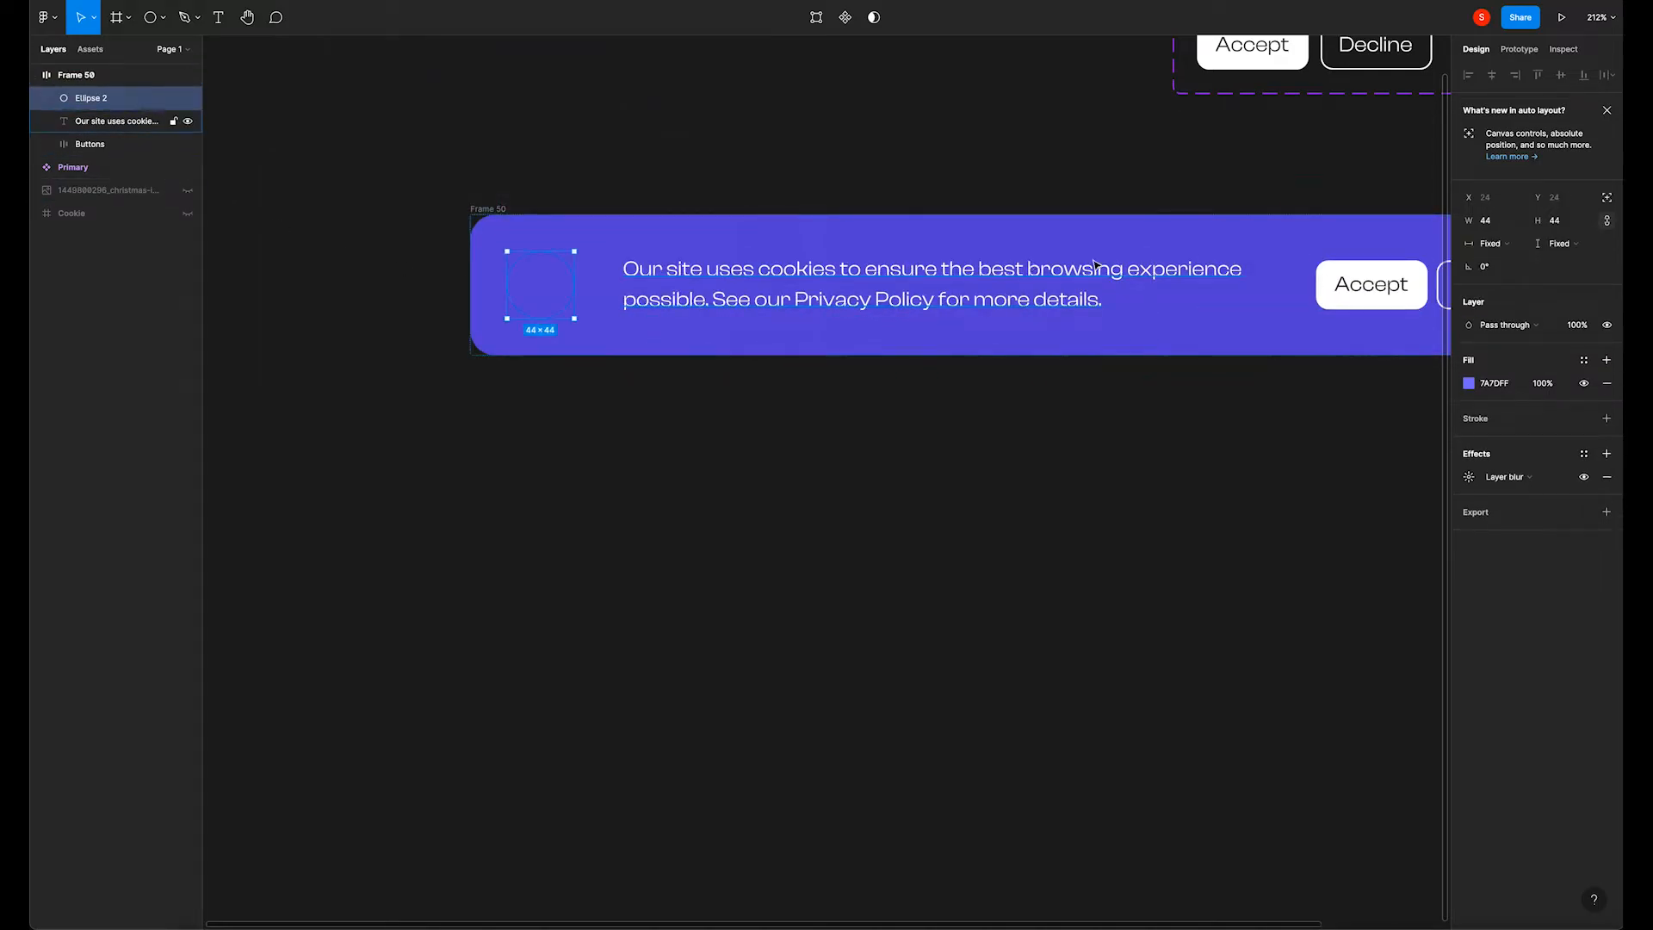
left_click(1608, 198)
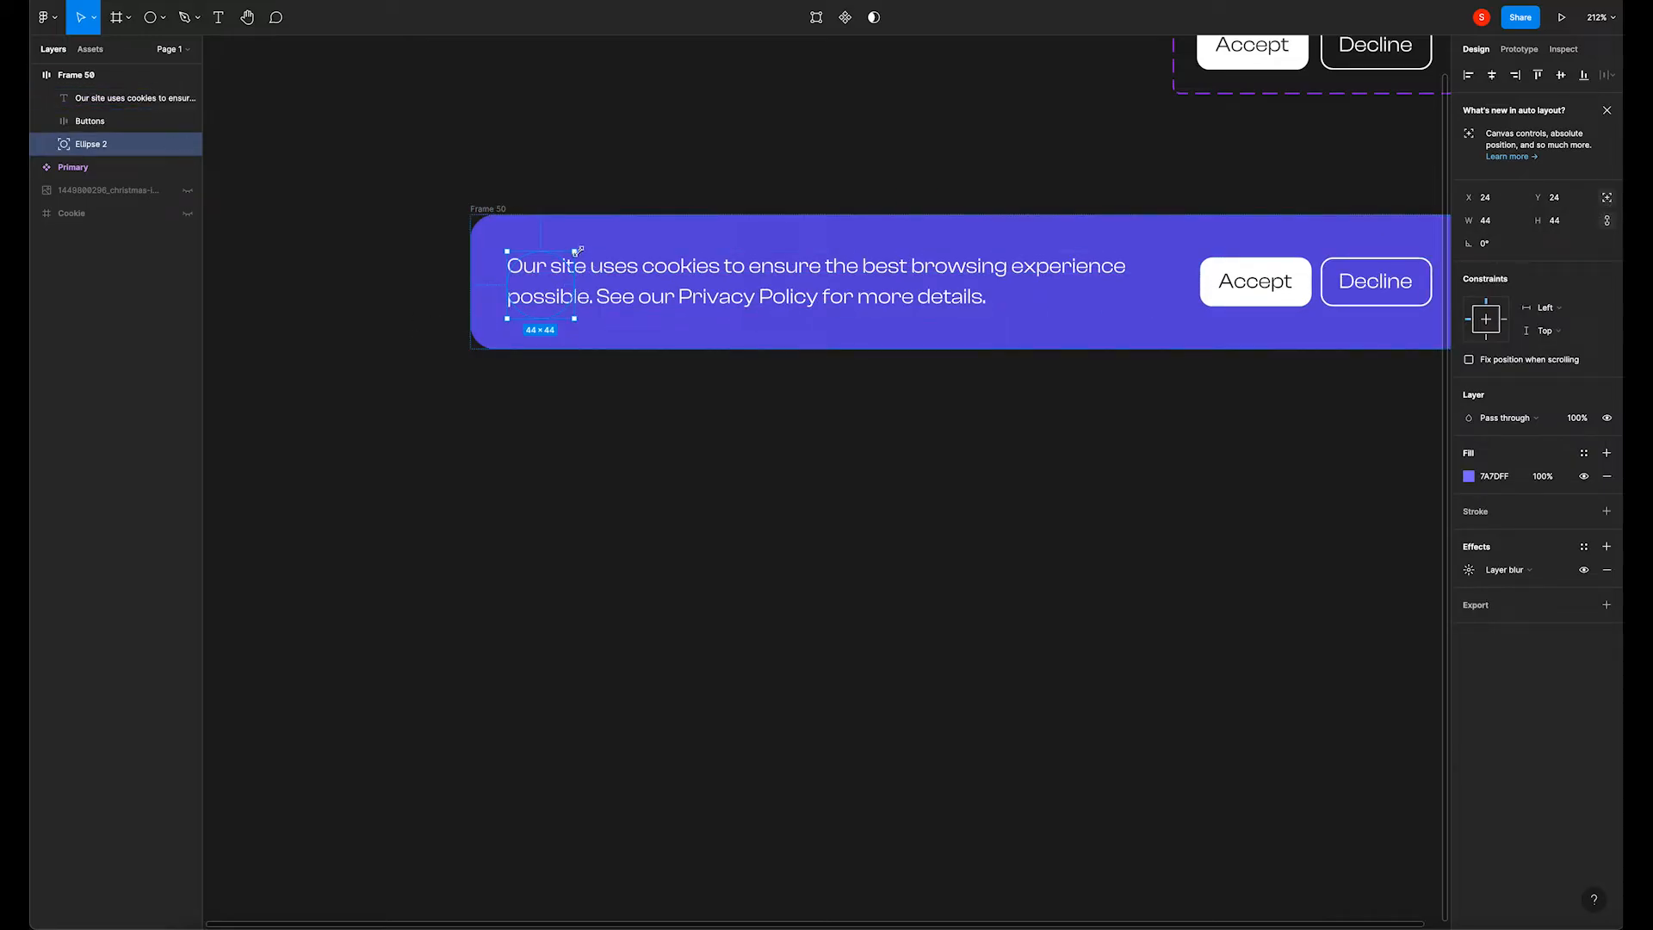
Enlarge the blurred circle to about 227 × 227 around the message's start, with its glow clipped to the banner.
key("alt")
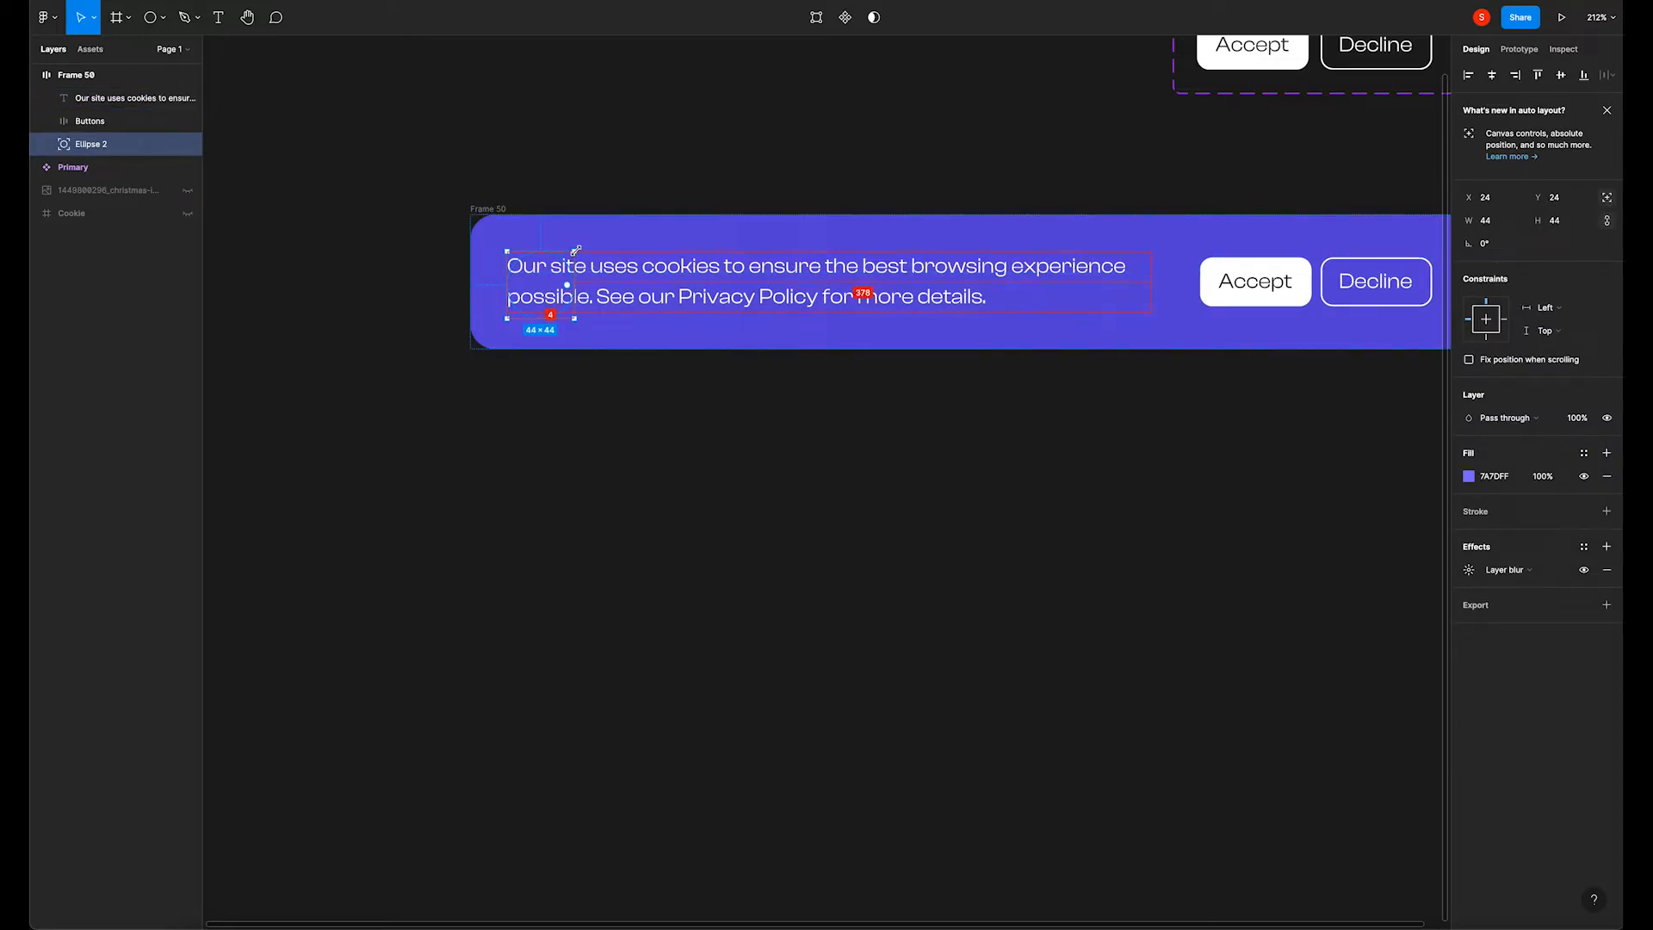
left_click_drag(575, 250, 722, 140)
mouse_move(628, 233)
left_mouse_down()
mouse_move(722, 226)
mouse_move(610, 248)
left_mouse_up()
left_click(341, 379)
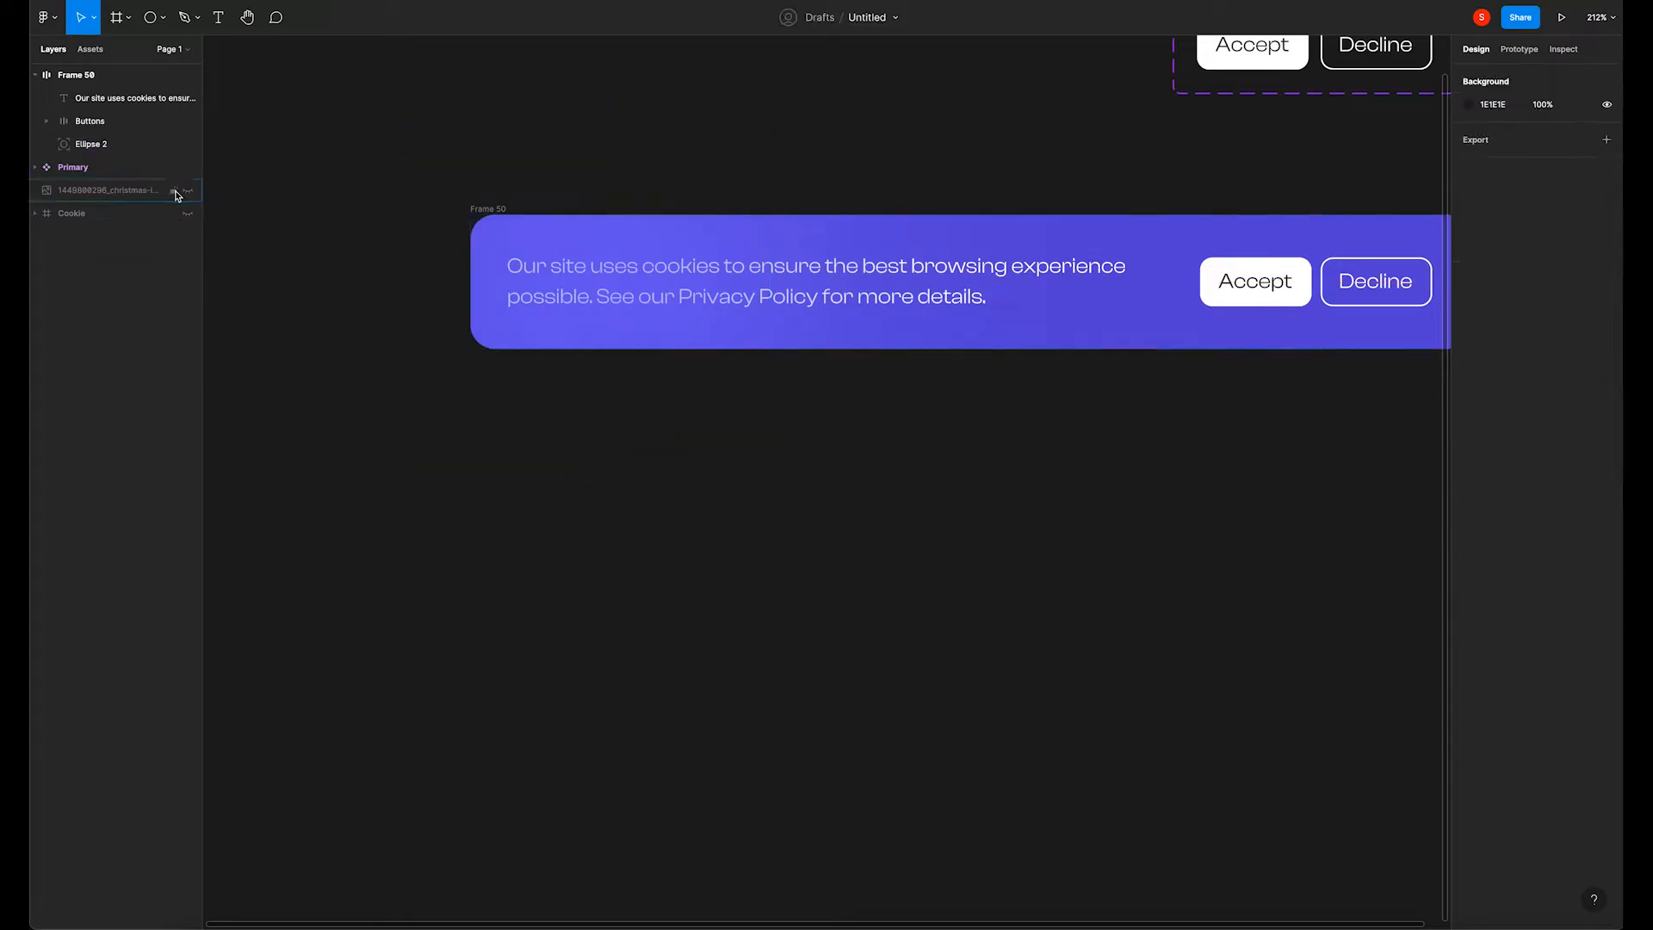
Reorder the blurred circle within the banner frame so it sits behind the cookie message.
left_click(150, 155)
left_click_drag(150, 149, 136, 100)
left_click(377, 544)
left_click_drag(607, 353, 635, 407)
left_click_drag(810, 454, 633, 492)
left_click(535, 506)
Set the fill of the banner's Accept button to 5AC8FA.
scroll(535, 506, "down", 4)
scroll(690, 455, "up", 1)
double_click(990, 389)
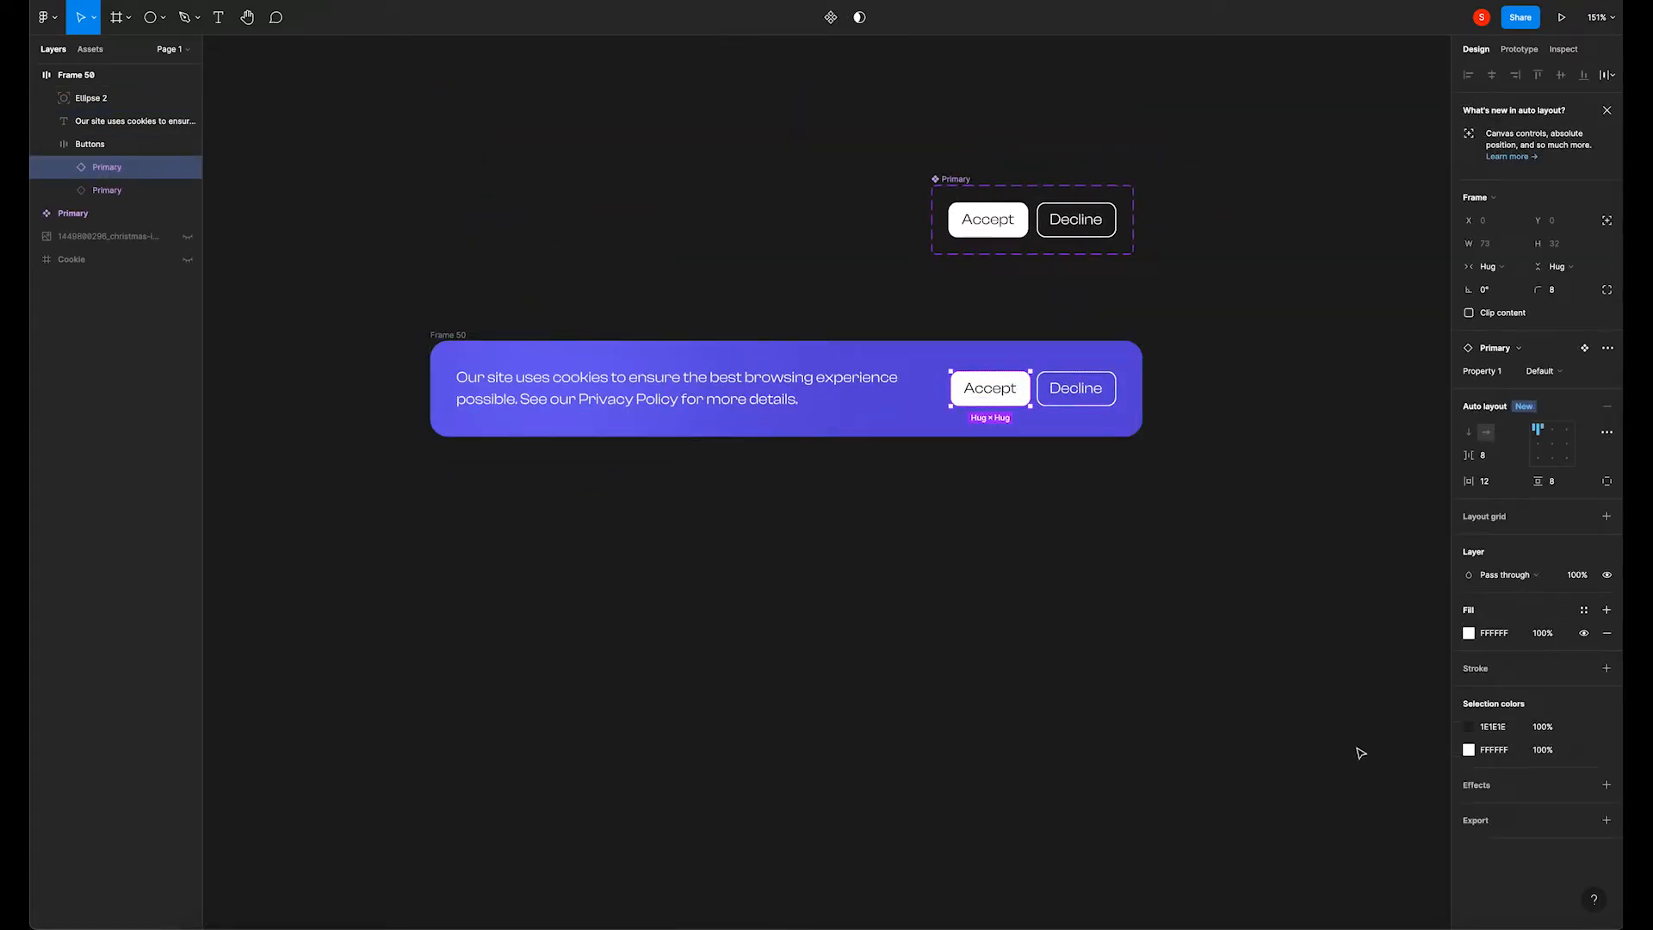
left_click(1486, 637)
type("5")
type("f")
key("Return")
left_click(934, 513)
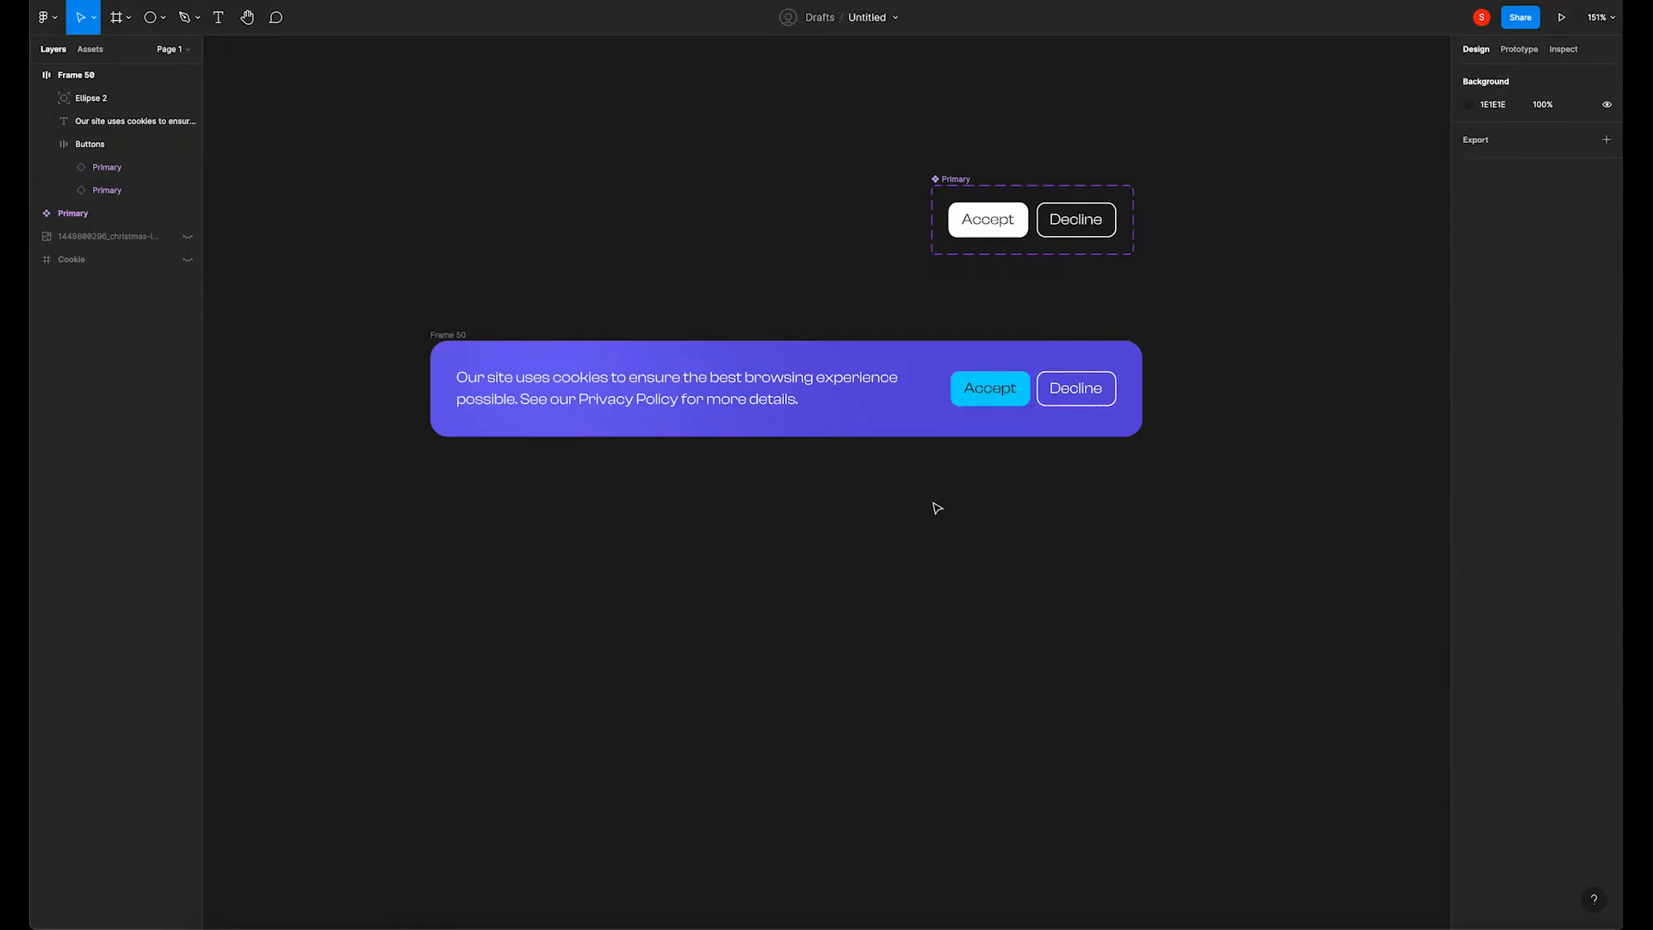
Change the text colour of the banner's Accept label to white.
double_click(990, 389)
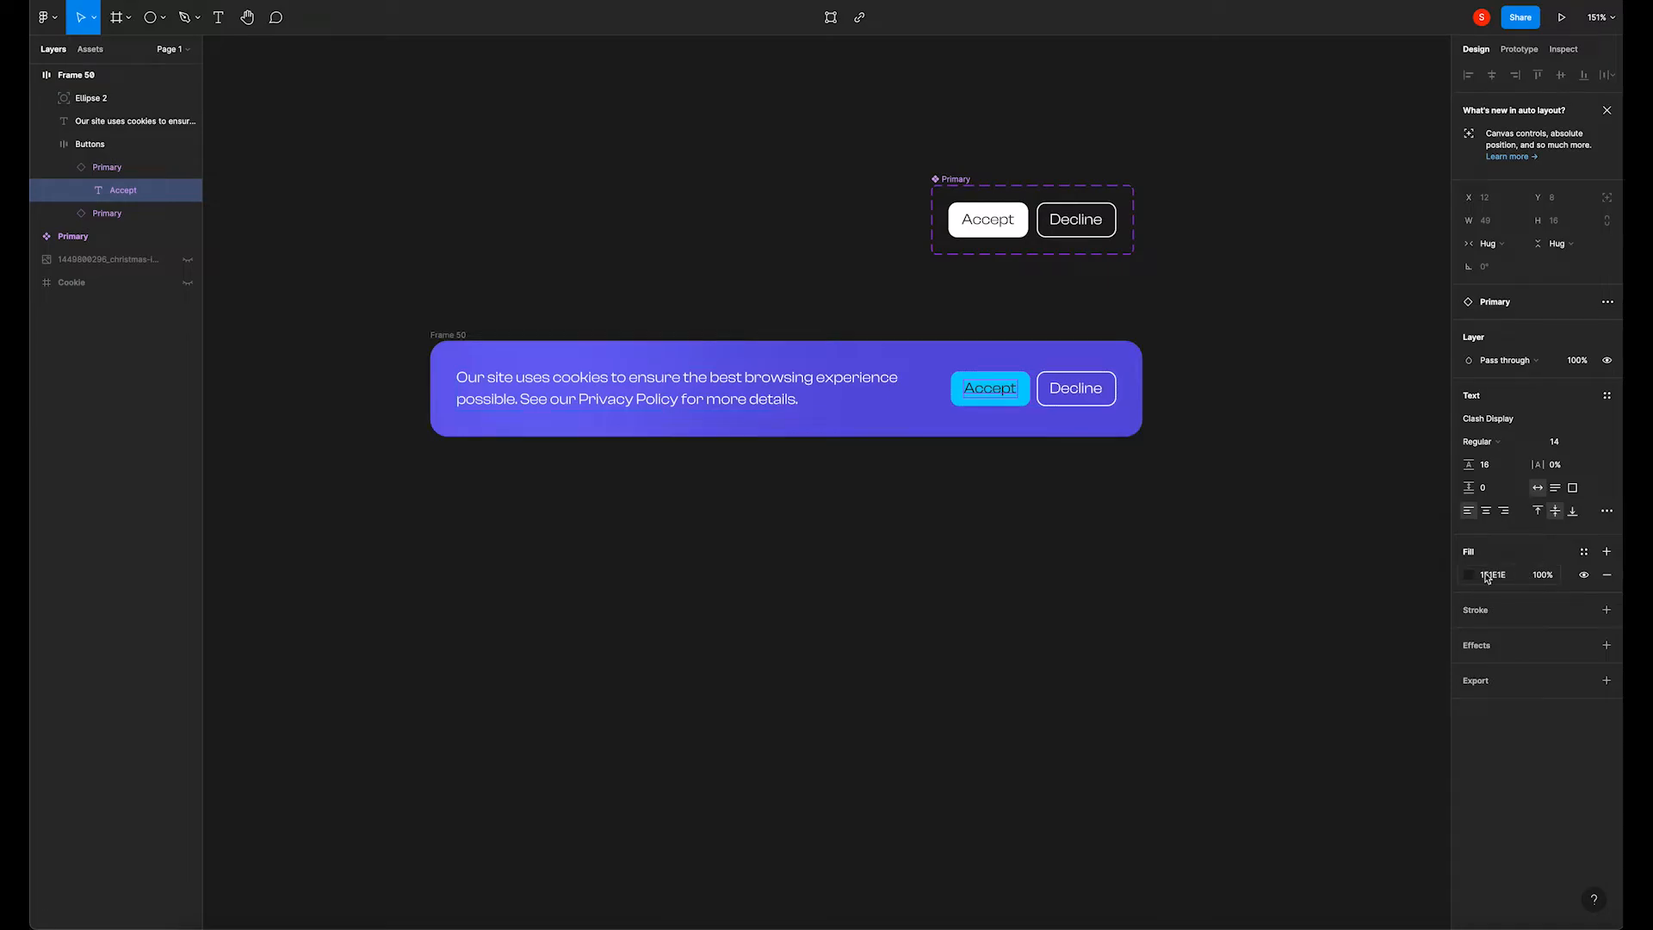
left_click(1469, 577)
left_click_drag(1343, 620, 1073, 471)
left_click(1438, 555)
left_click(1175, 548)
scroll(892, 527, "up", 1)
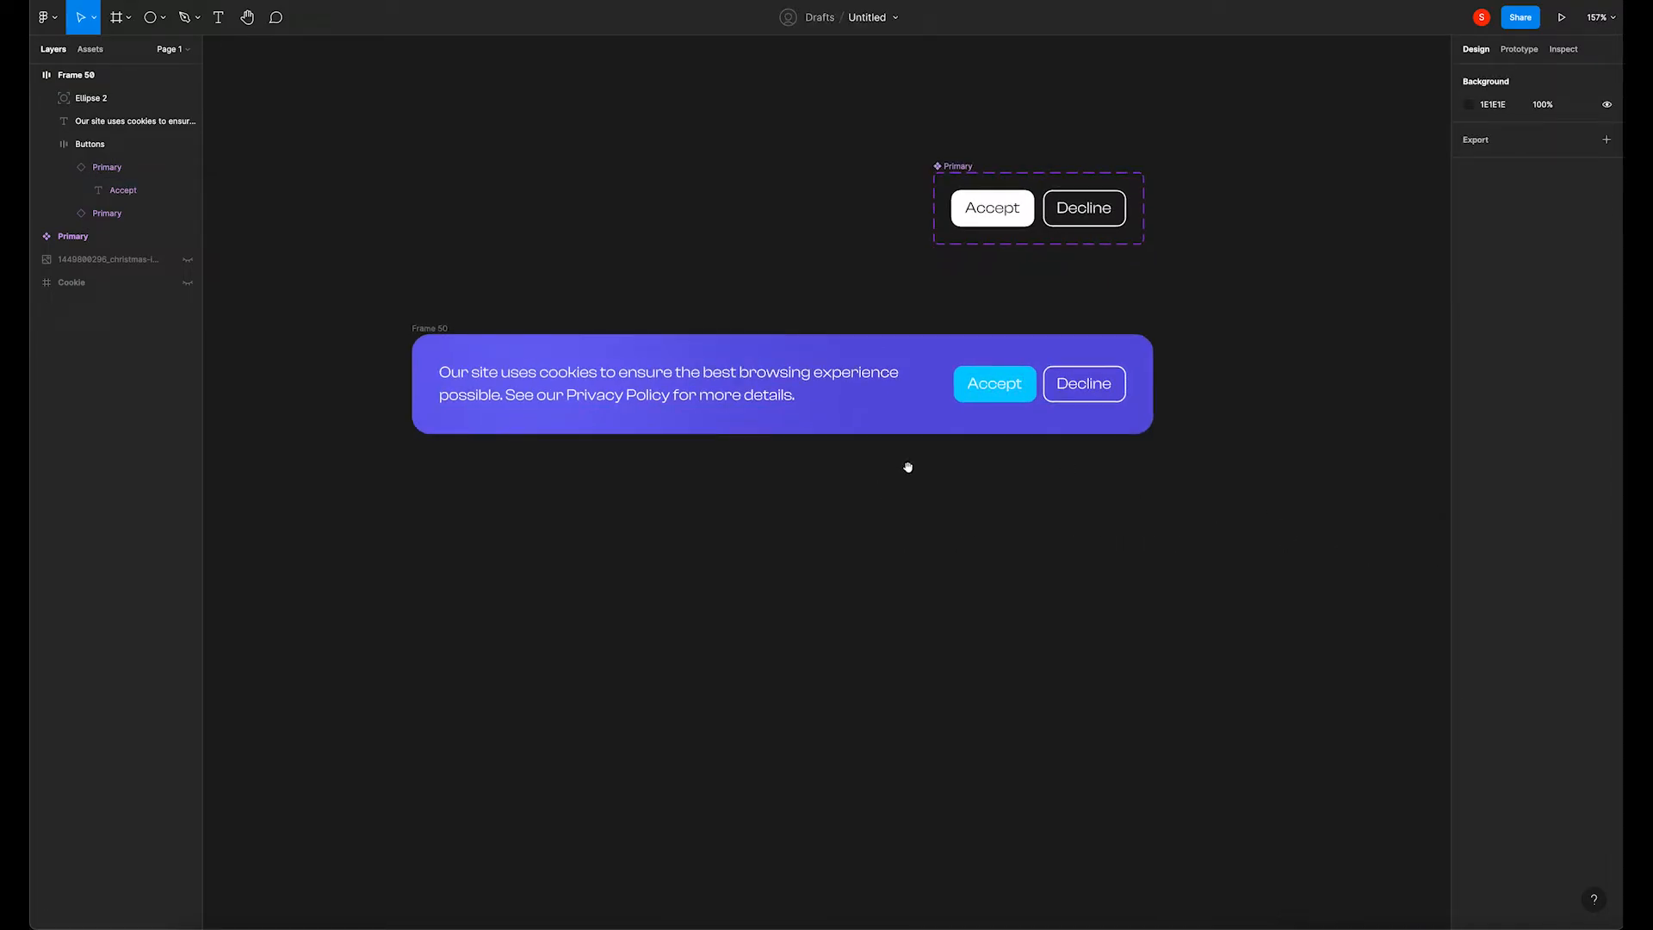
Unhide the cookie image and place it in the banner ahead of the message.
left_click_drag(907, 467, 949, 460)
left_click_drag(726, 522, 712, 571)
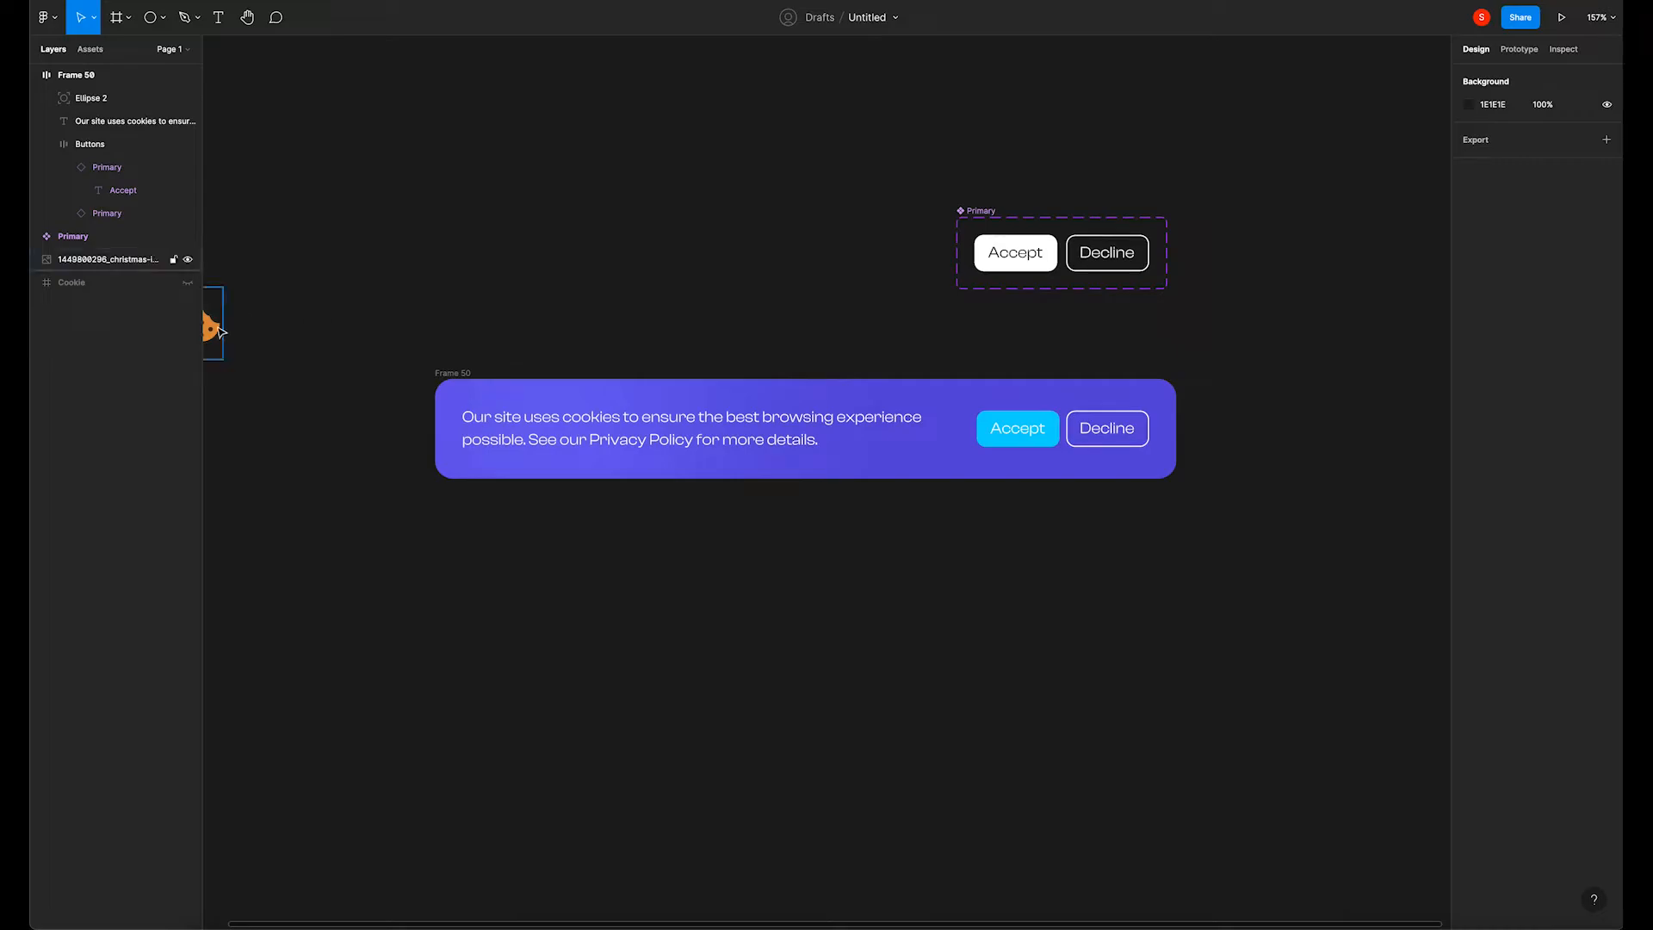
left_click_drag(217, 333, 480, 430)
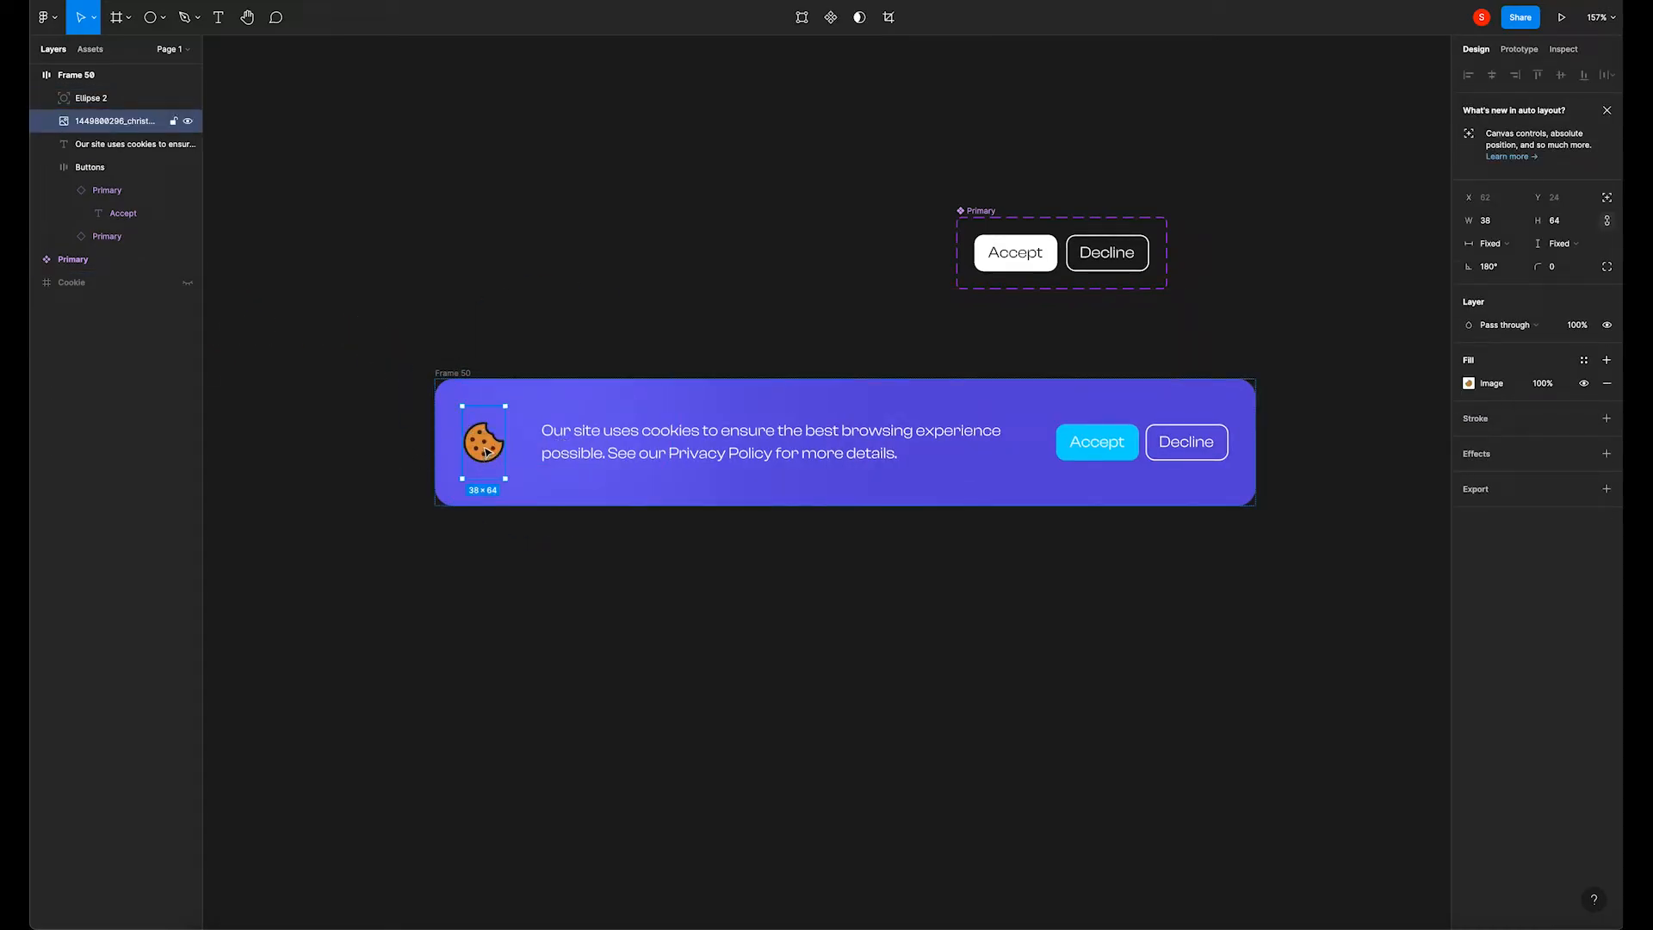
Take the cookie image out of the banner, trim the empty space above and below the cookie, and put it back before the message.
left_click_drag(488, 446, 385, 588)
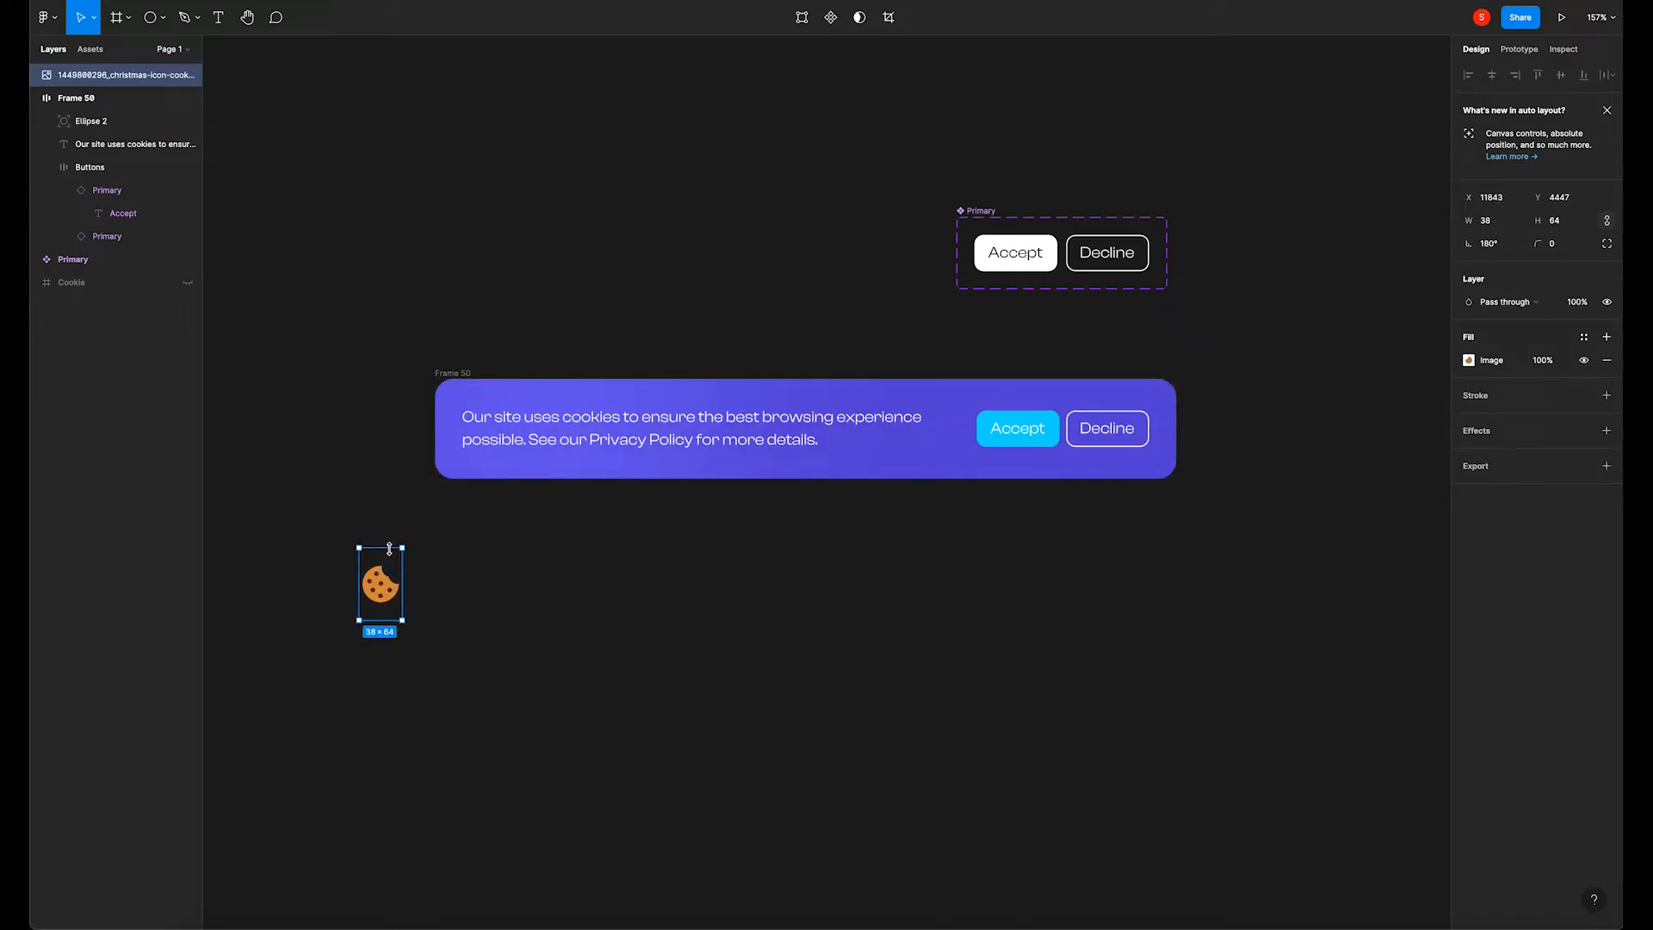
left_click_drag(383, 546, 383, 561)
left_click_drag(382, 620, 482, 439)
left_click(470, 611)
left_click(570, 557)
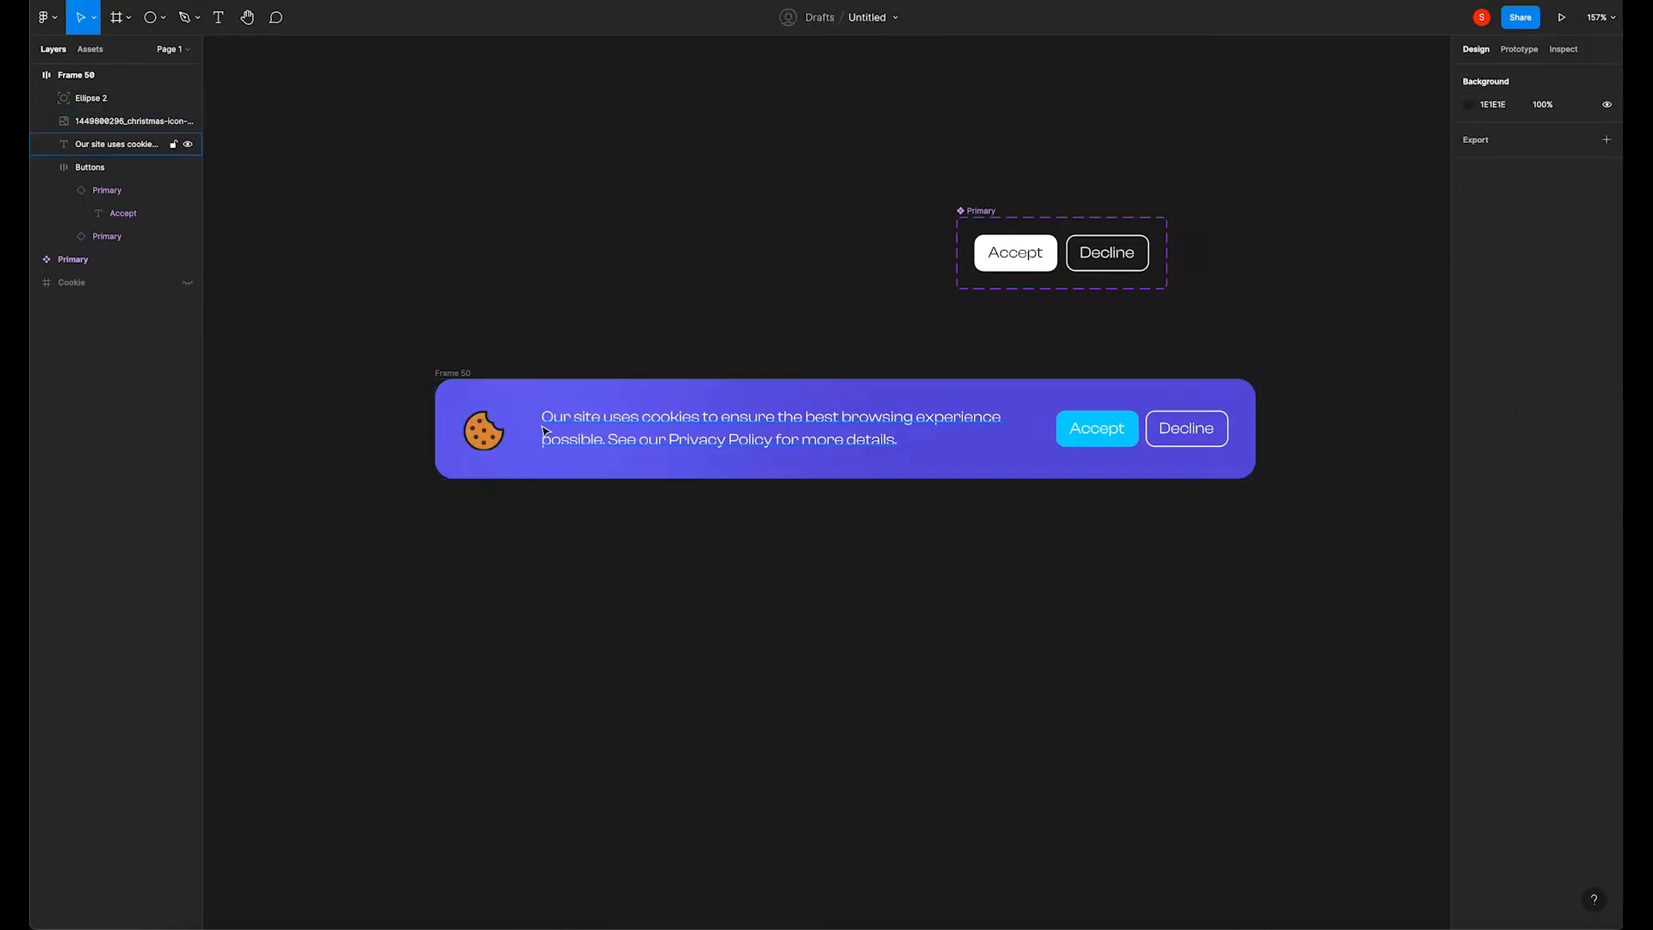
Lock the blurred circle in the banner.
left_click(501, 380)
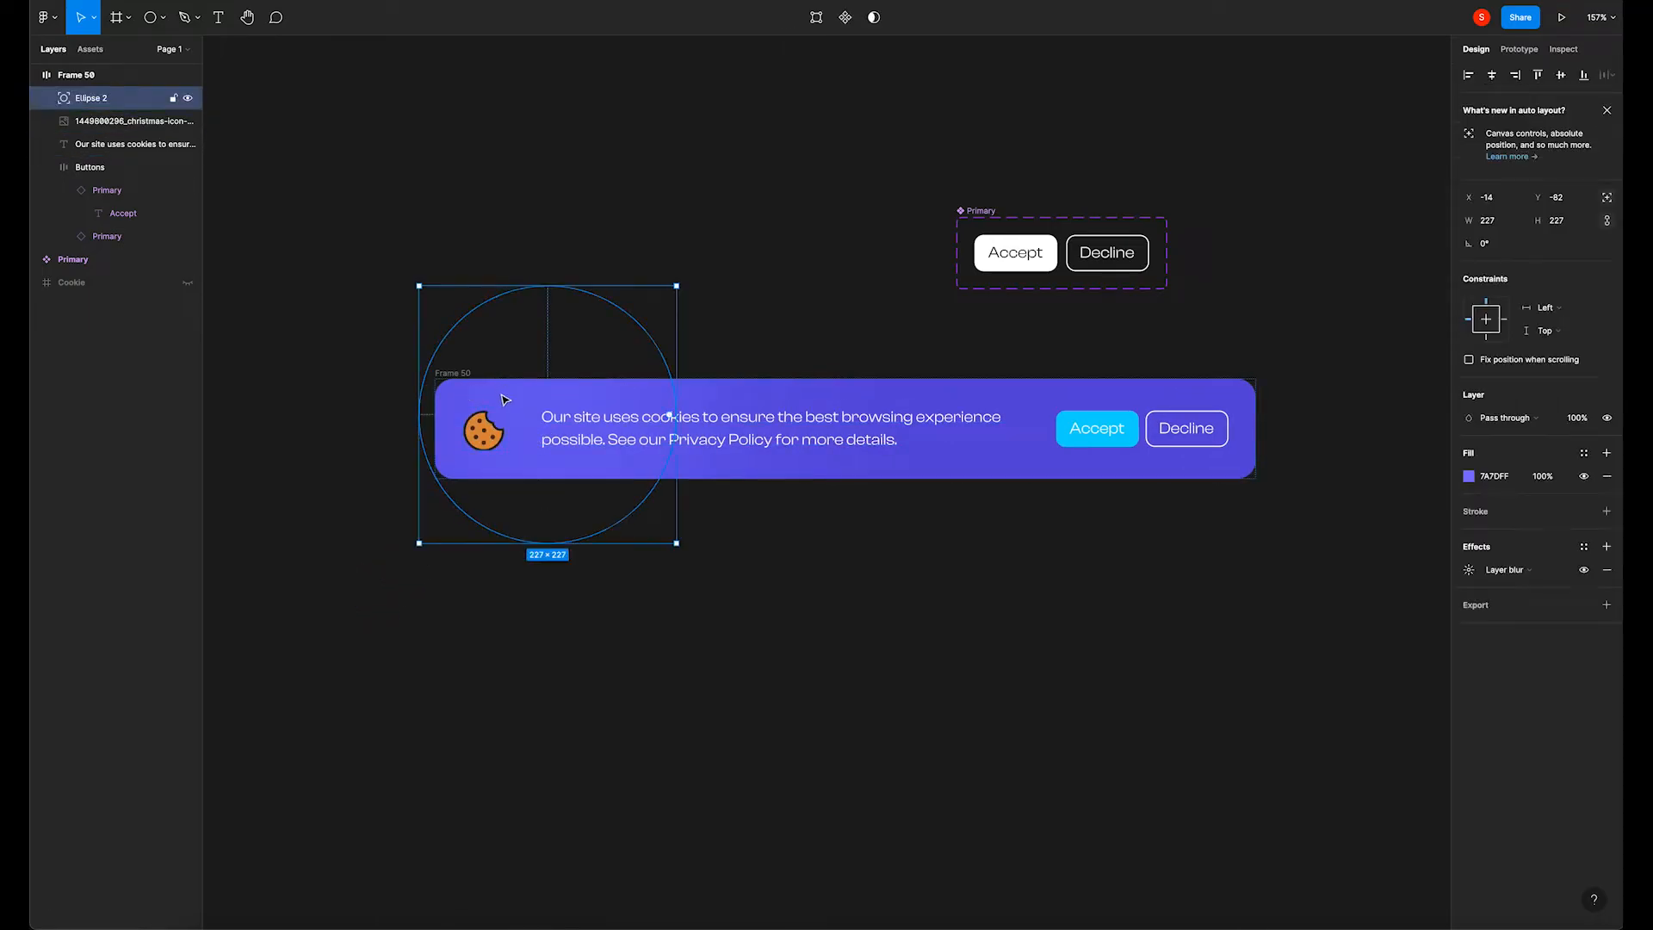
left_click(239, 259)
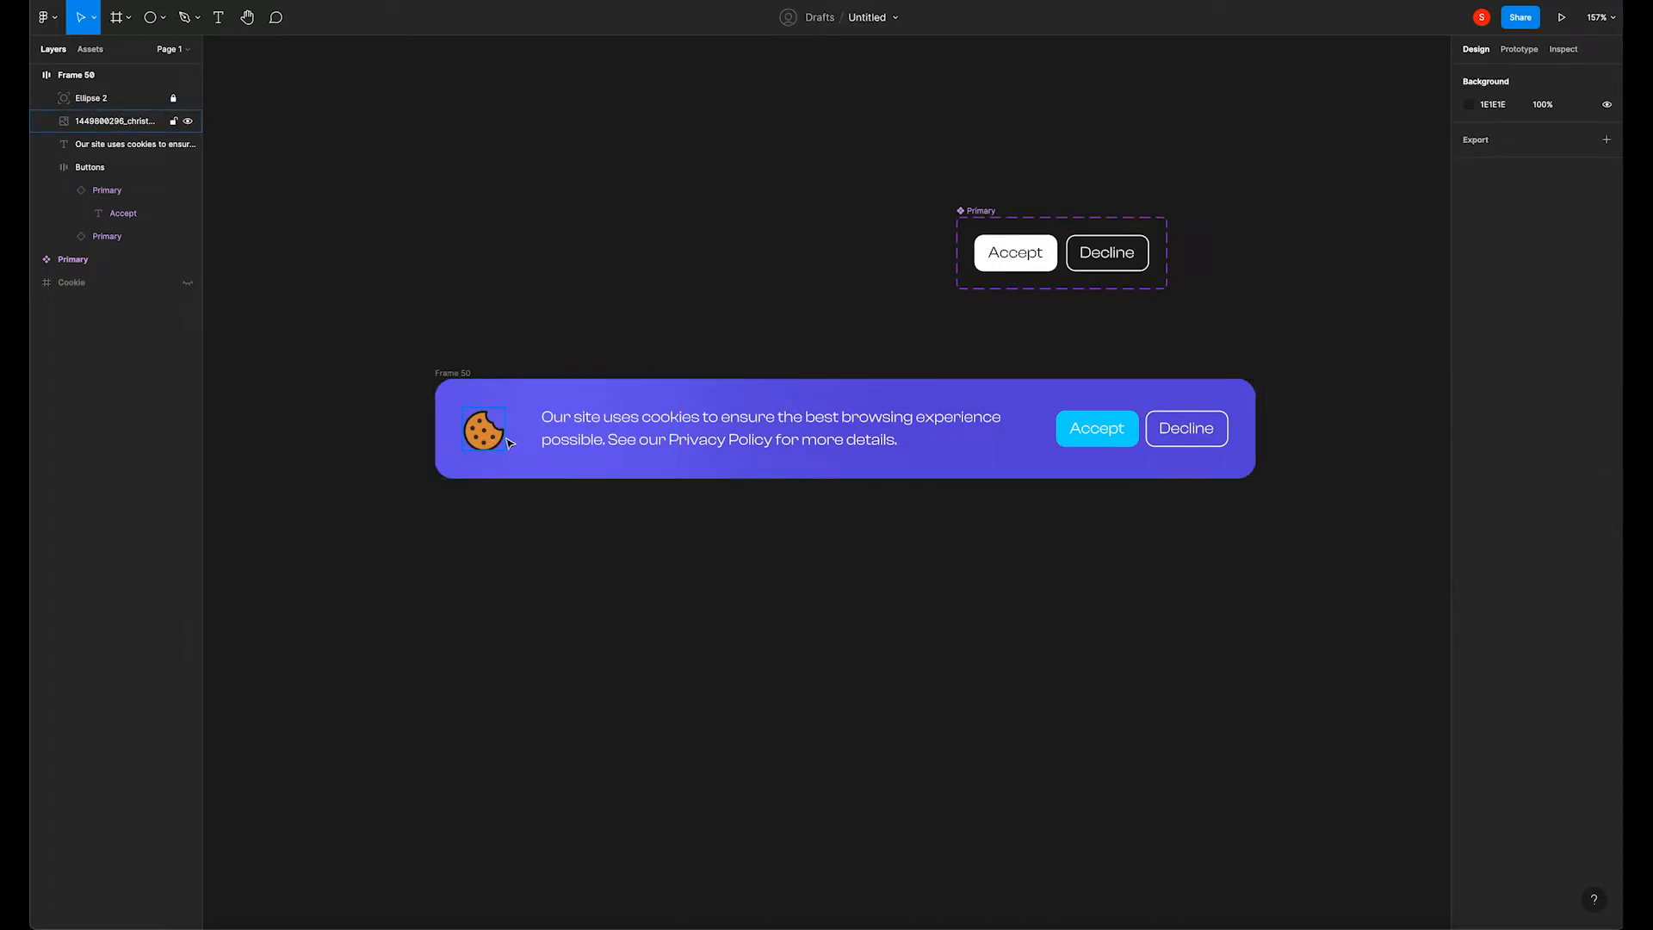
Set the item spacing of the banner frame's auto layout to 16.
left_click(483, 430)
left_click(592, 439, "shift")
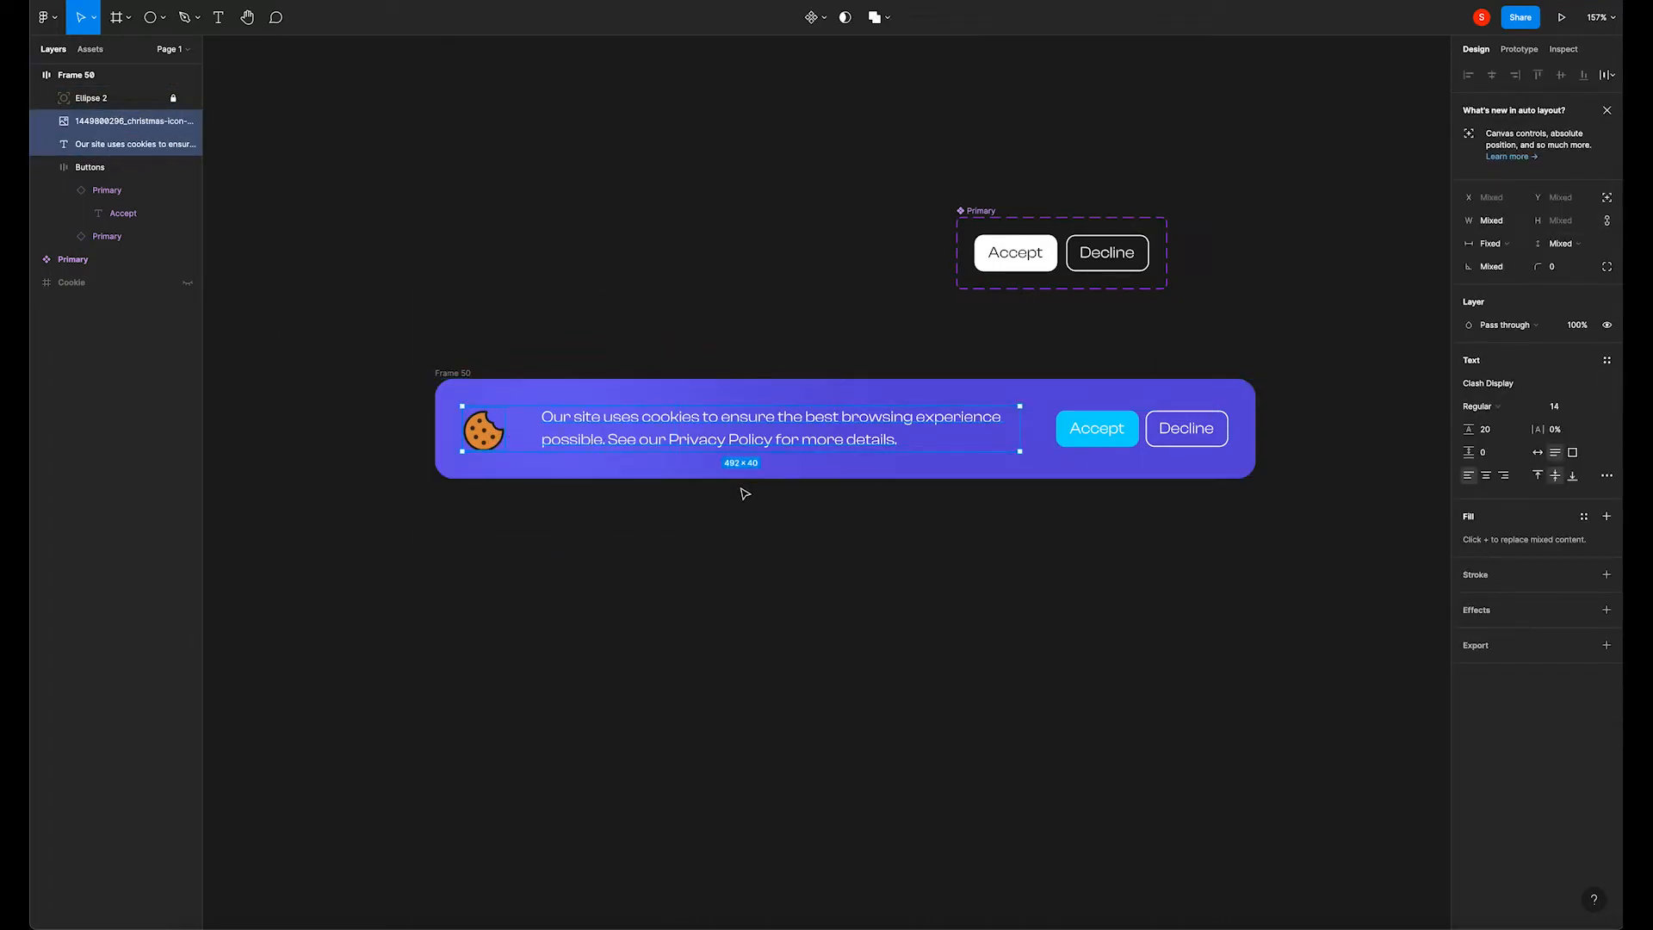
left_click_drag(675, 543, 418, 286)
left_click(1508, 403)
type("16")
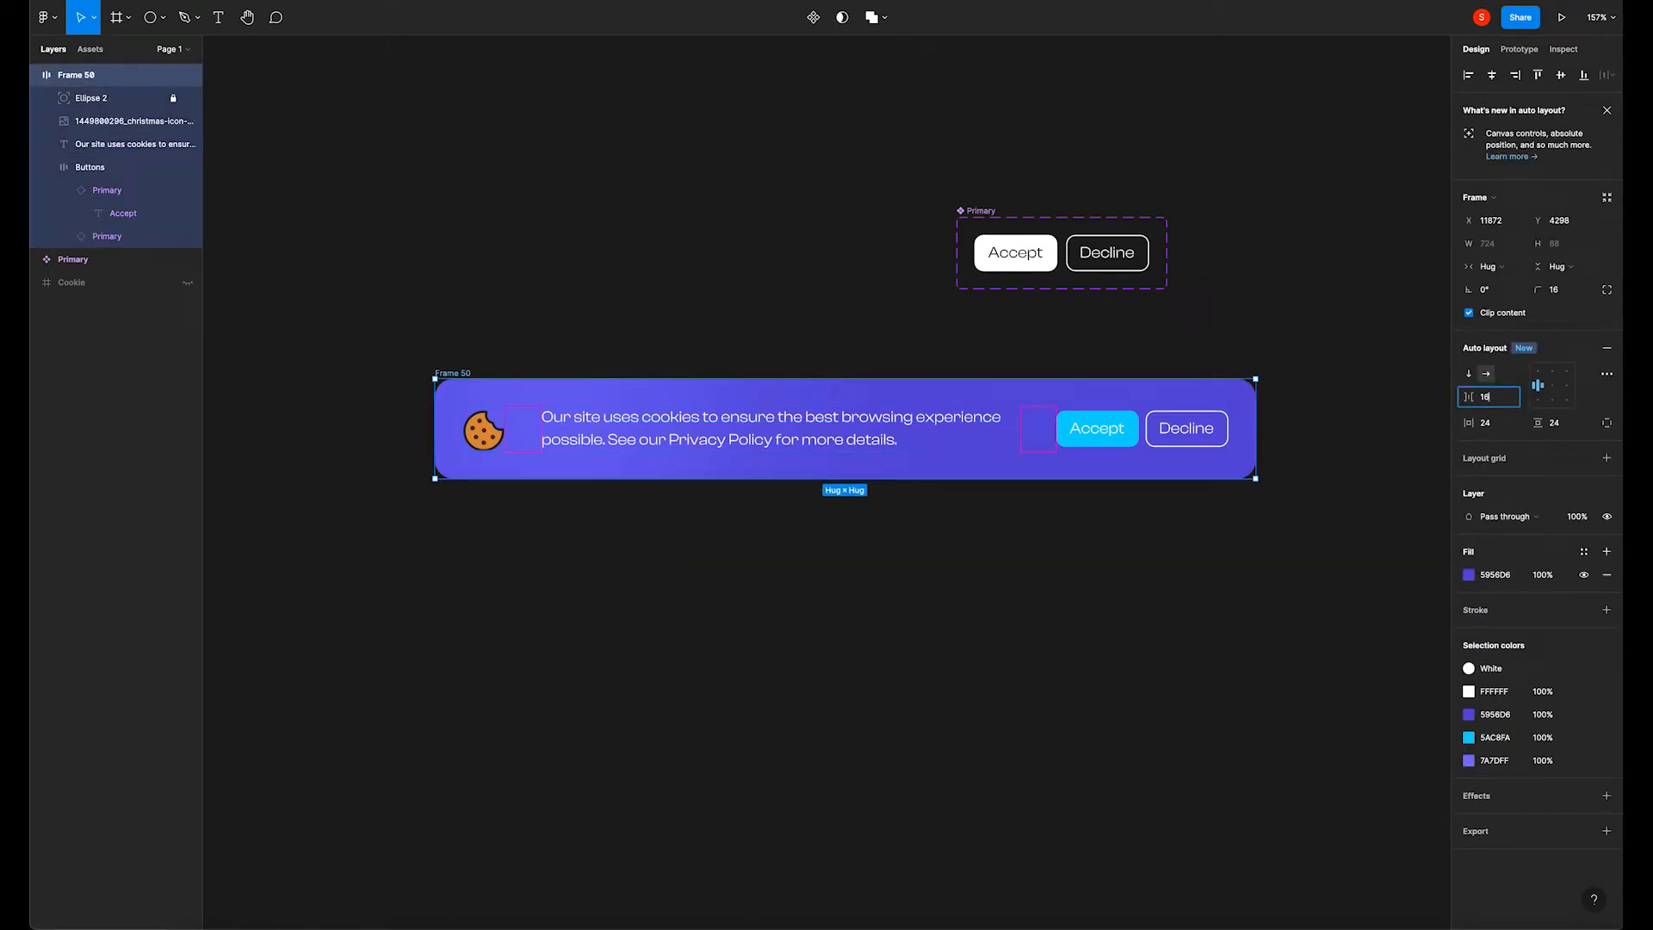
key("Return")
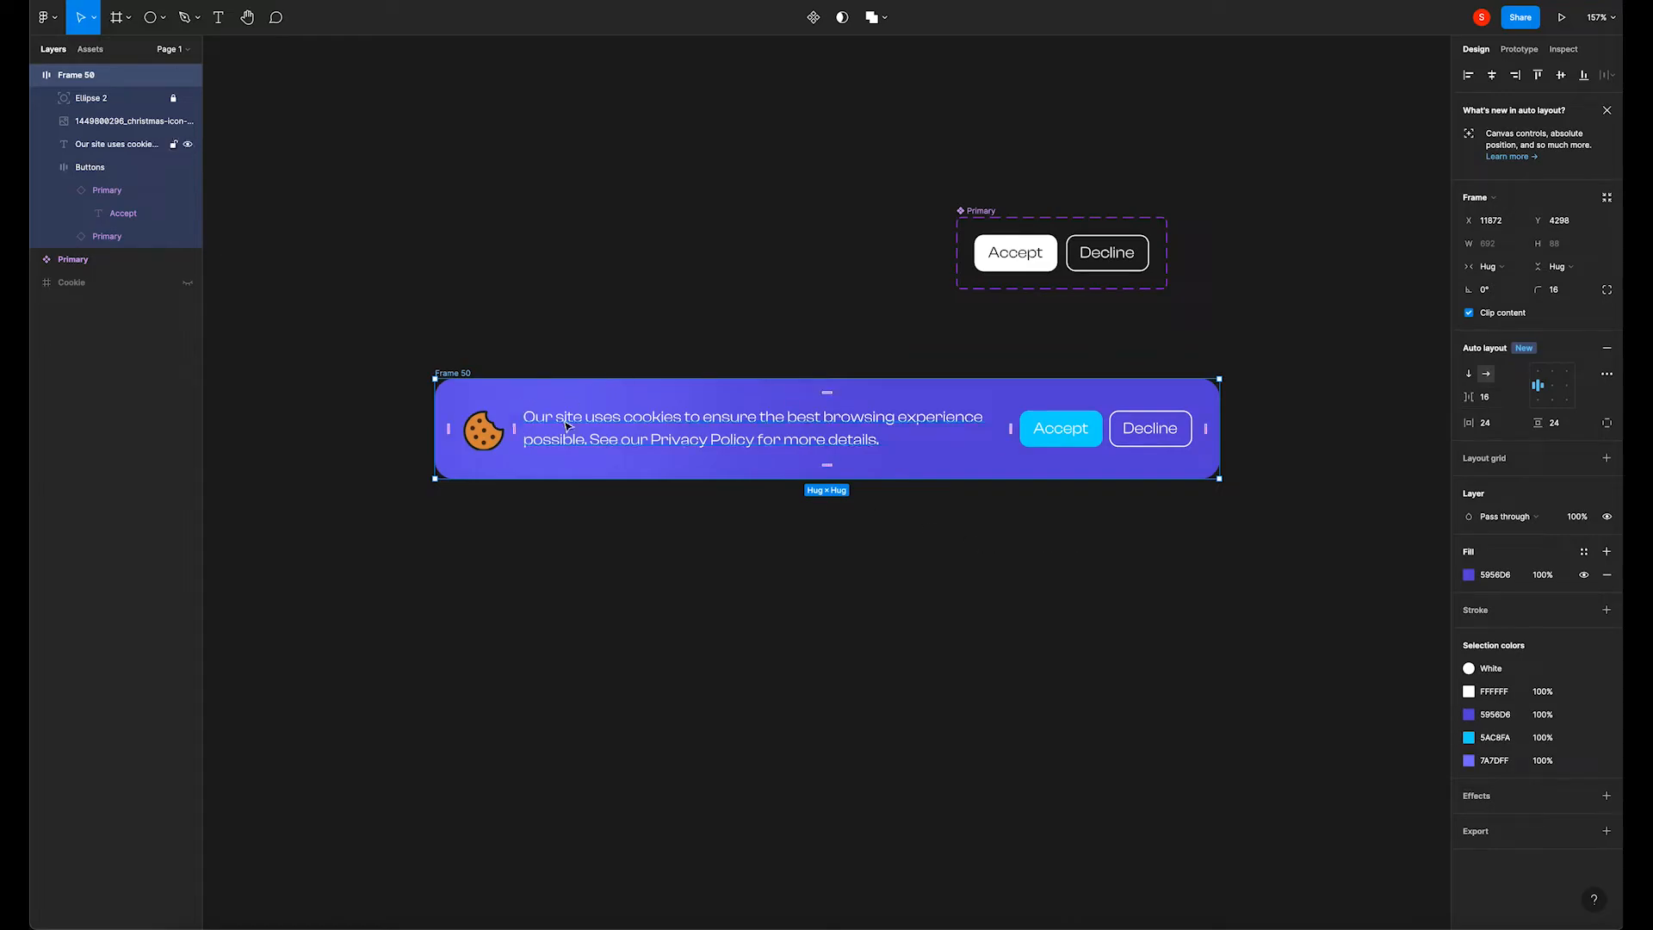
left_click(1032, 574)
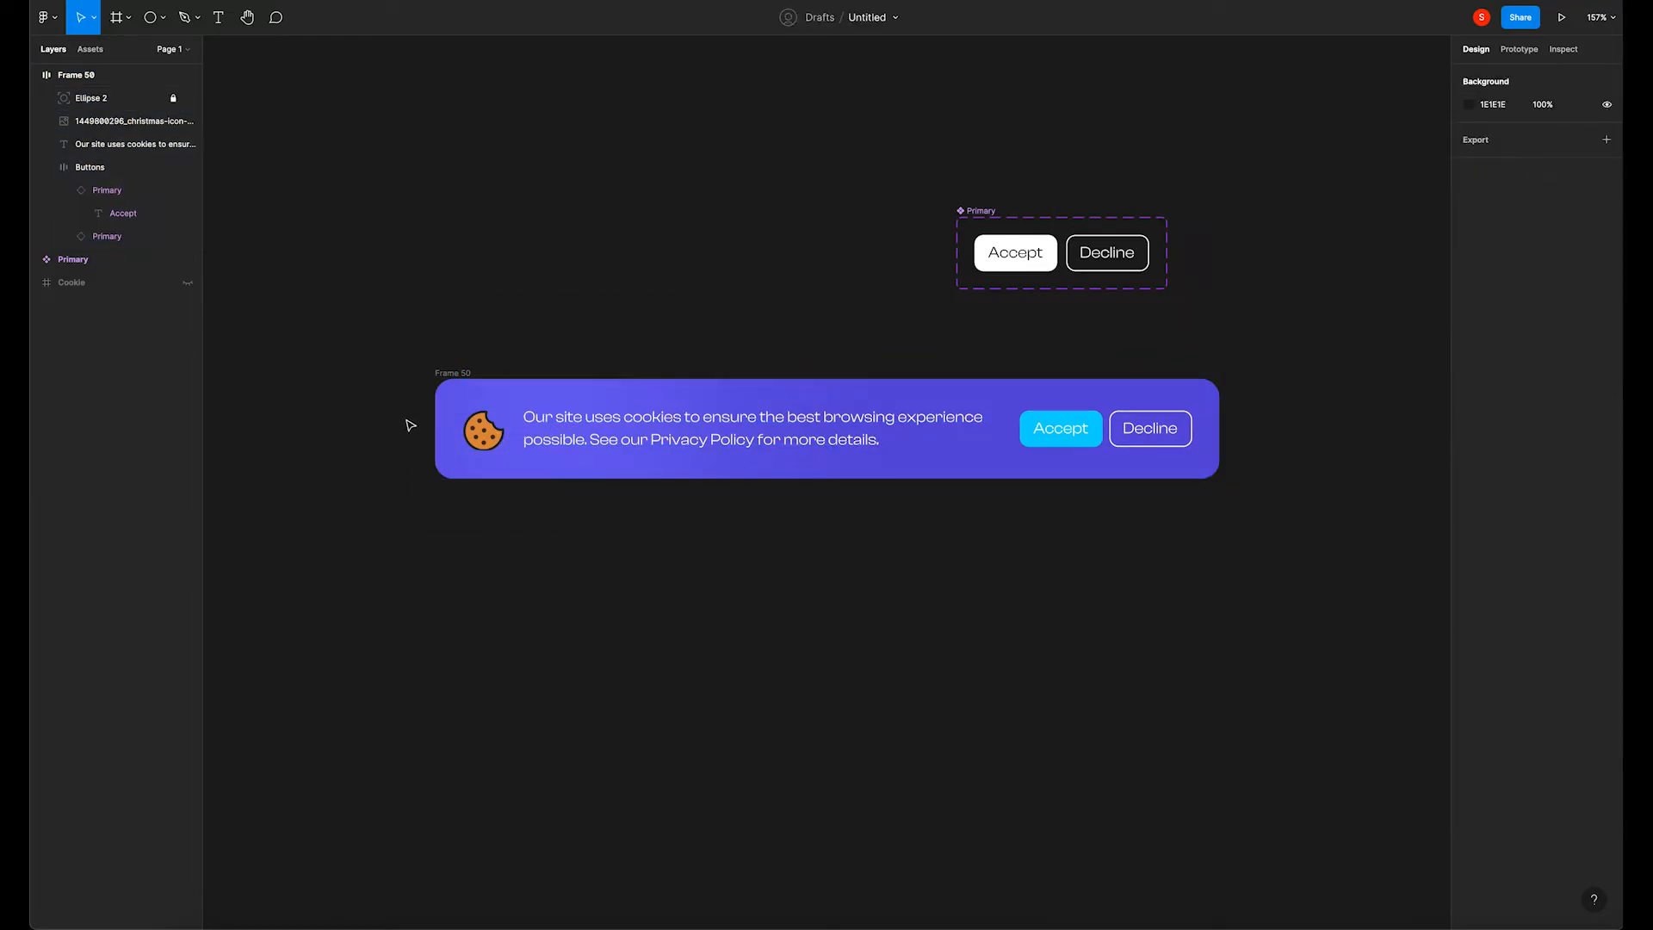
Set the horizontal and vertical padding of the banner frame's auto layout to 32.
left_click(453, 375)
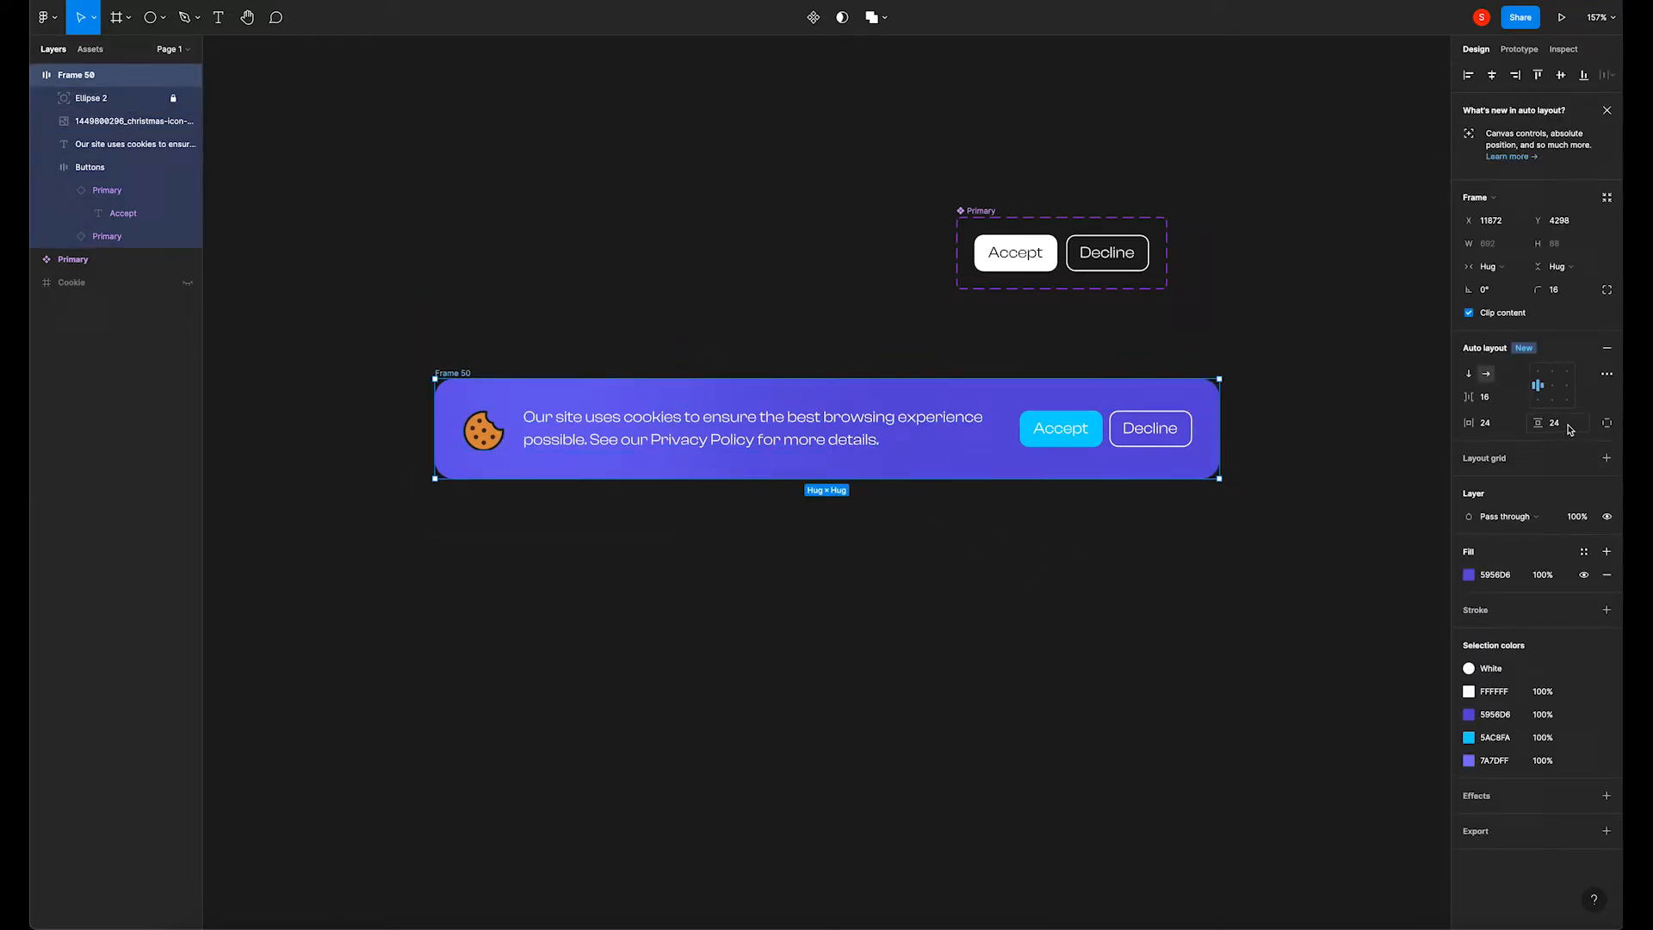
left_click(1516, 427)
key("Return")
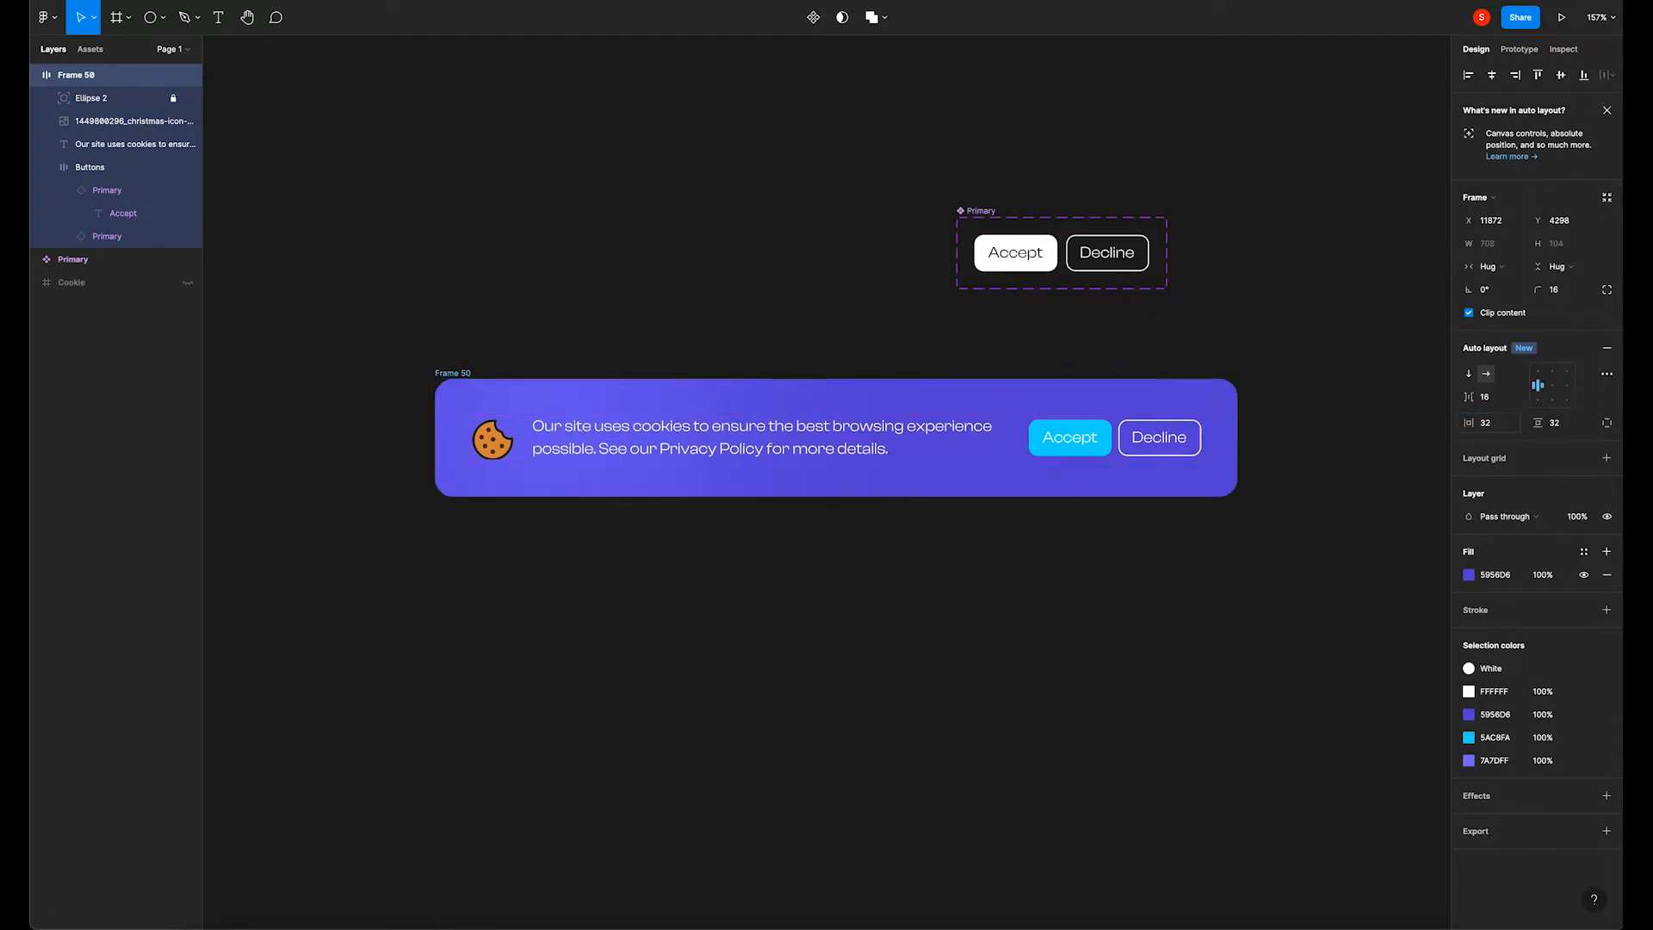
left_click(891, 658)
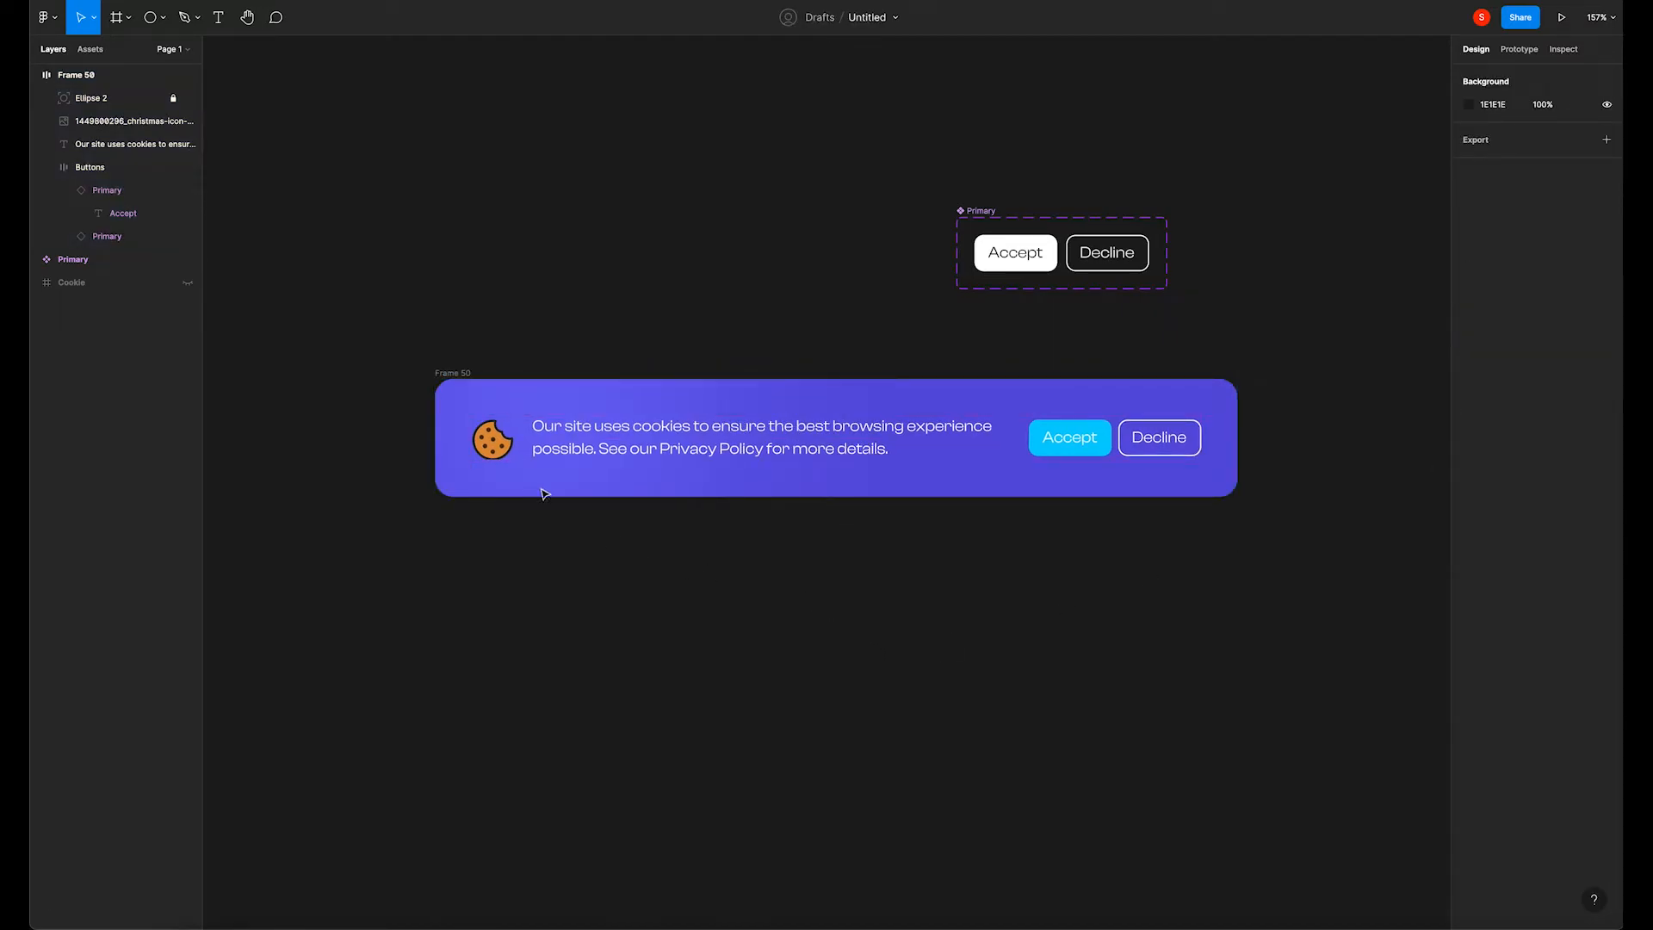
Enlarge the bounds of the cookie image in the banner to 40 × 40 so its outline is no longer cut off.
left_click(492, 440)
scroll(487, 456, "up", 5)
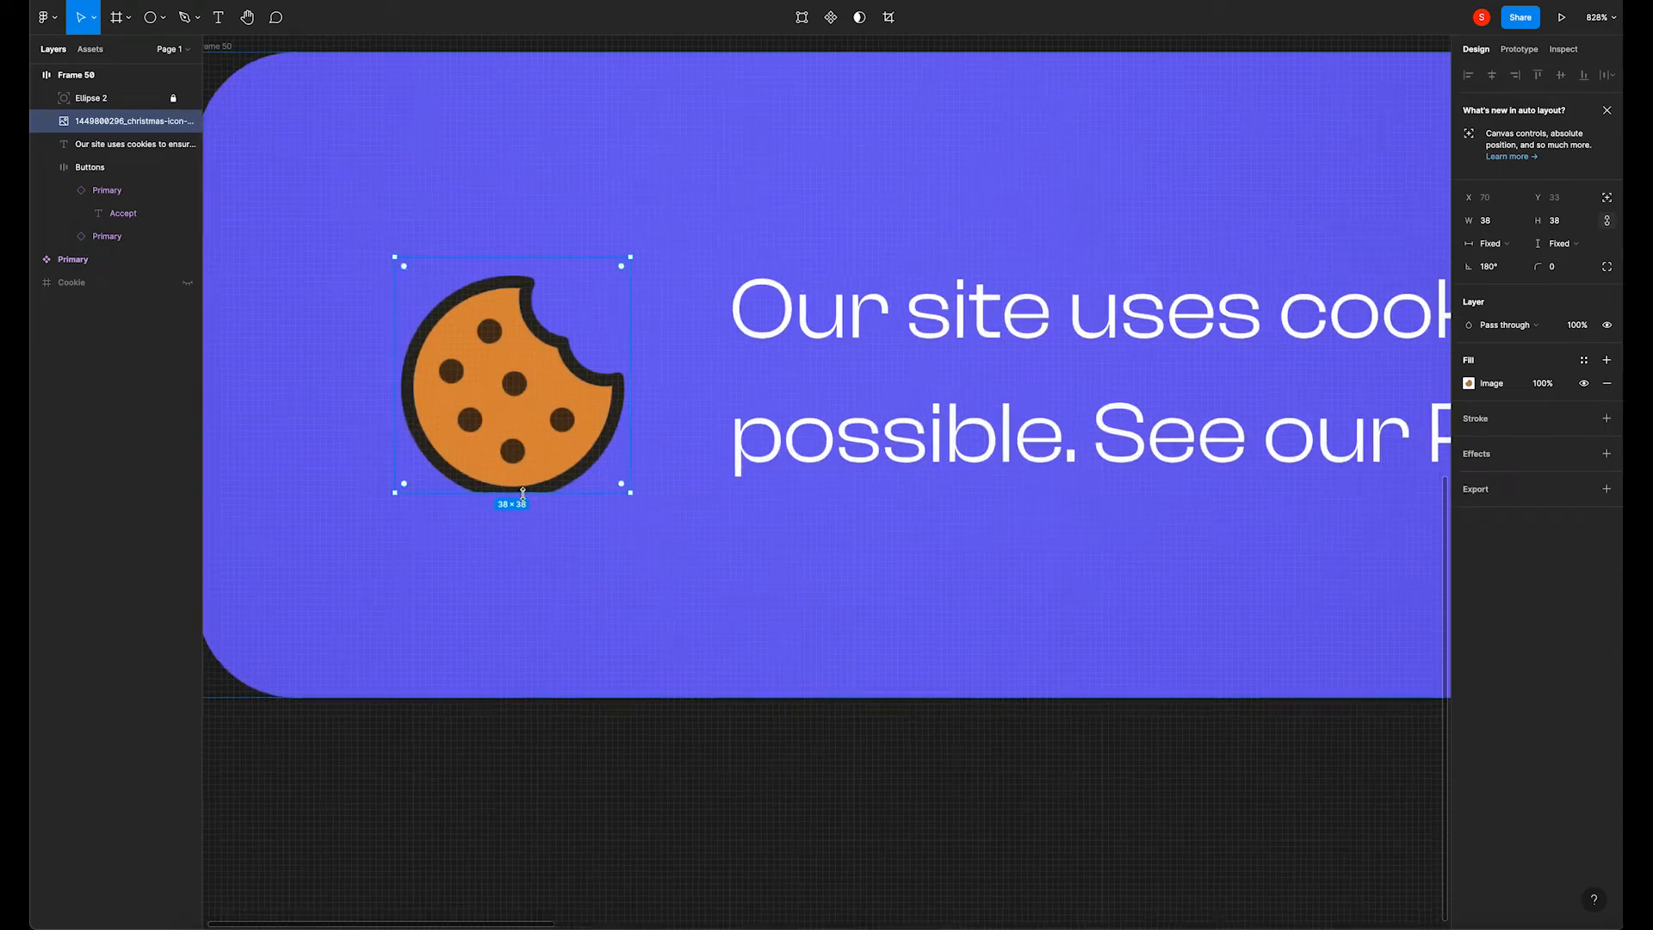
left_click_drag(532, 496, 532, 503)
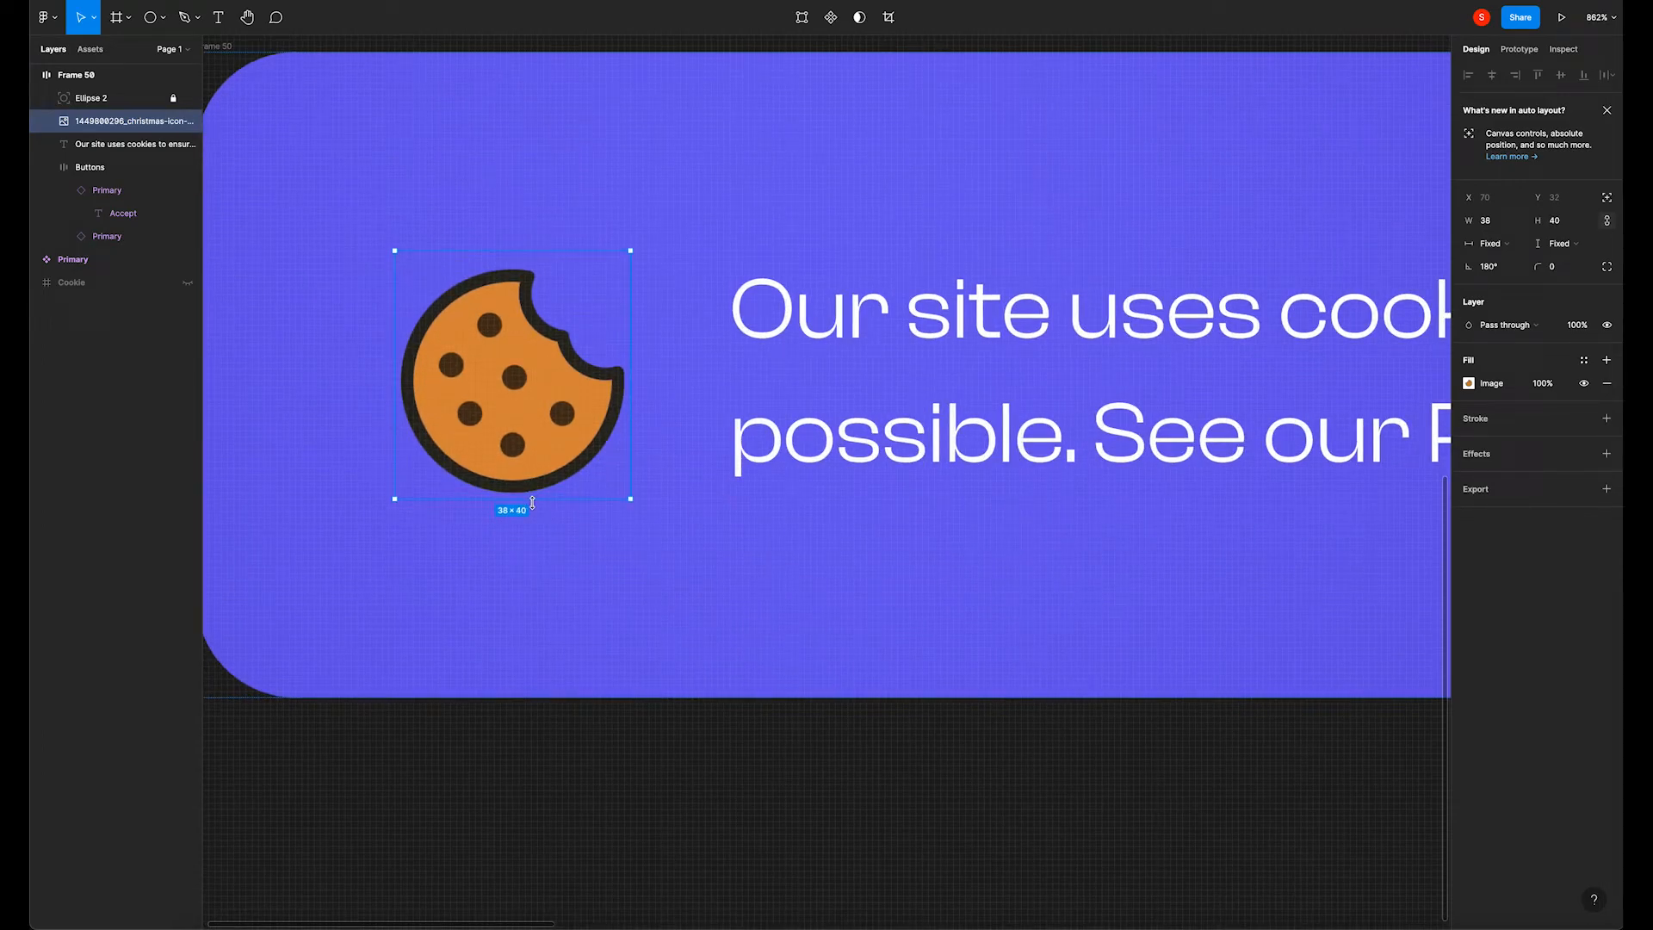
left_click_drag(631, 325, 641, 325)
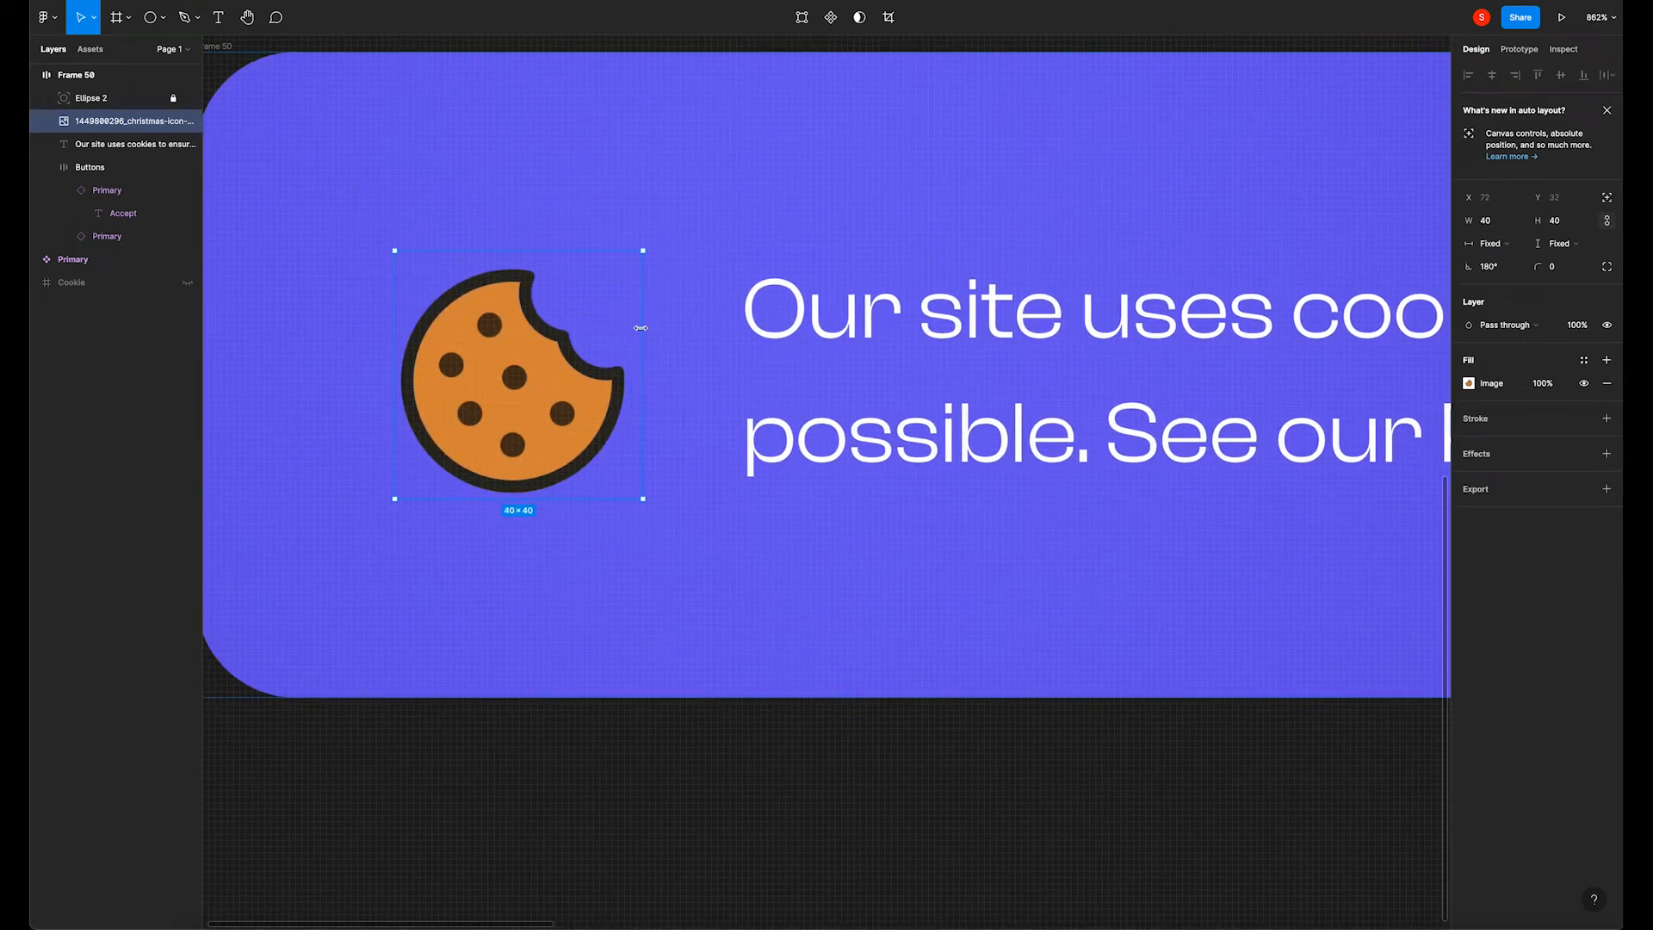
left_click(571, 544)
scroll(570, 520, "down", 4)
left_click(482, 693)
scroll(559, 637, "down", 2)
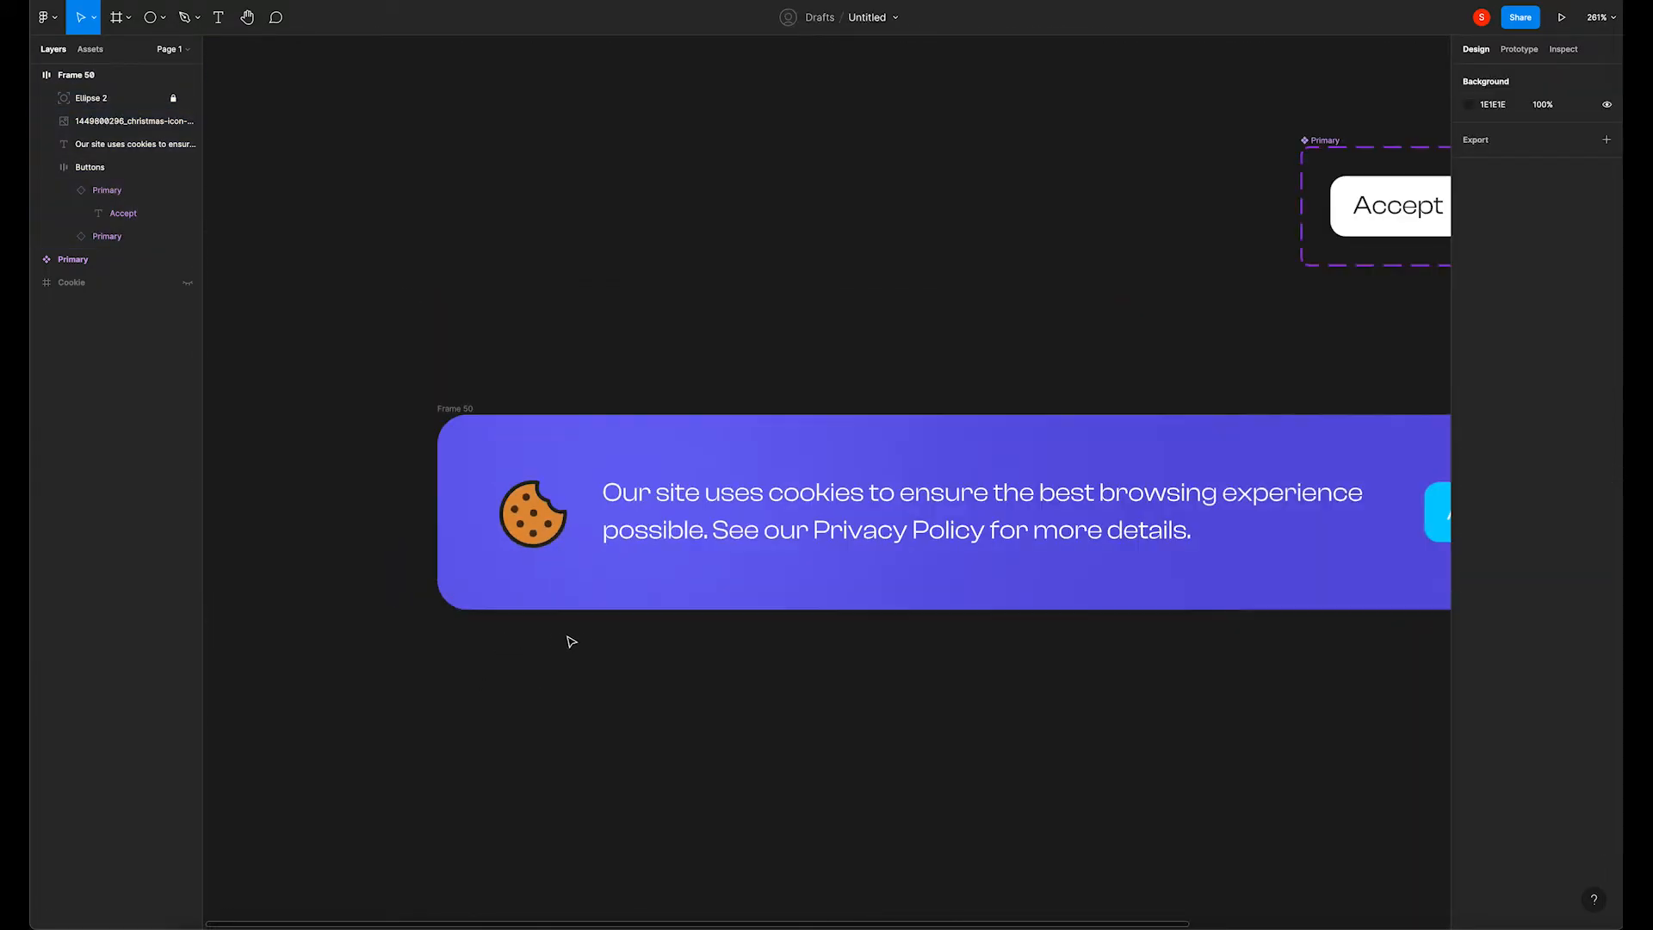
scroll(571, 641, "down", 3)
scroll(679, 631, "right", 2)
scroll(679, 631, "down", 1)
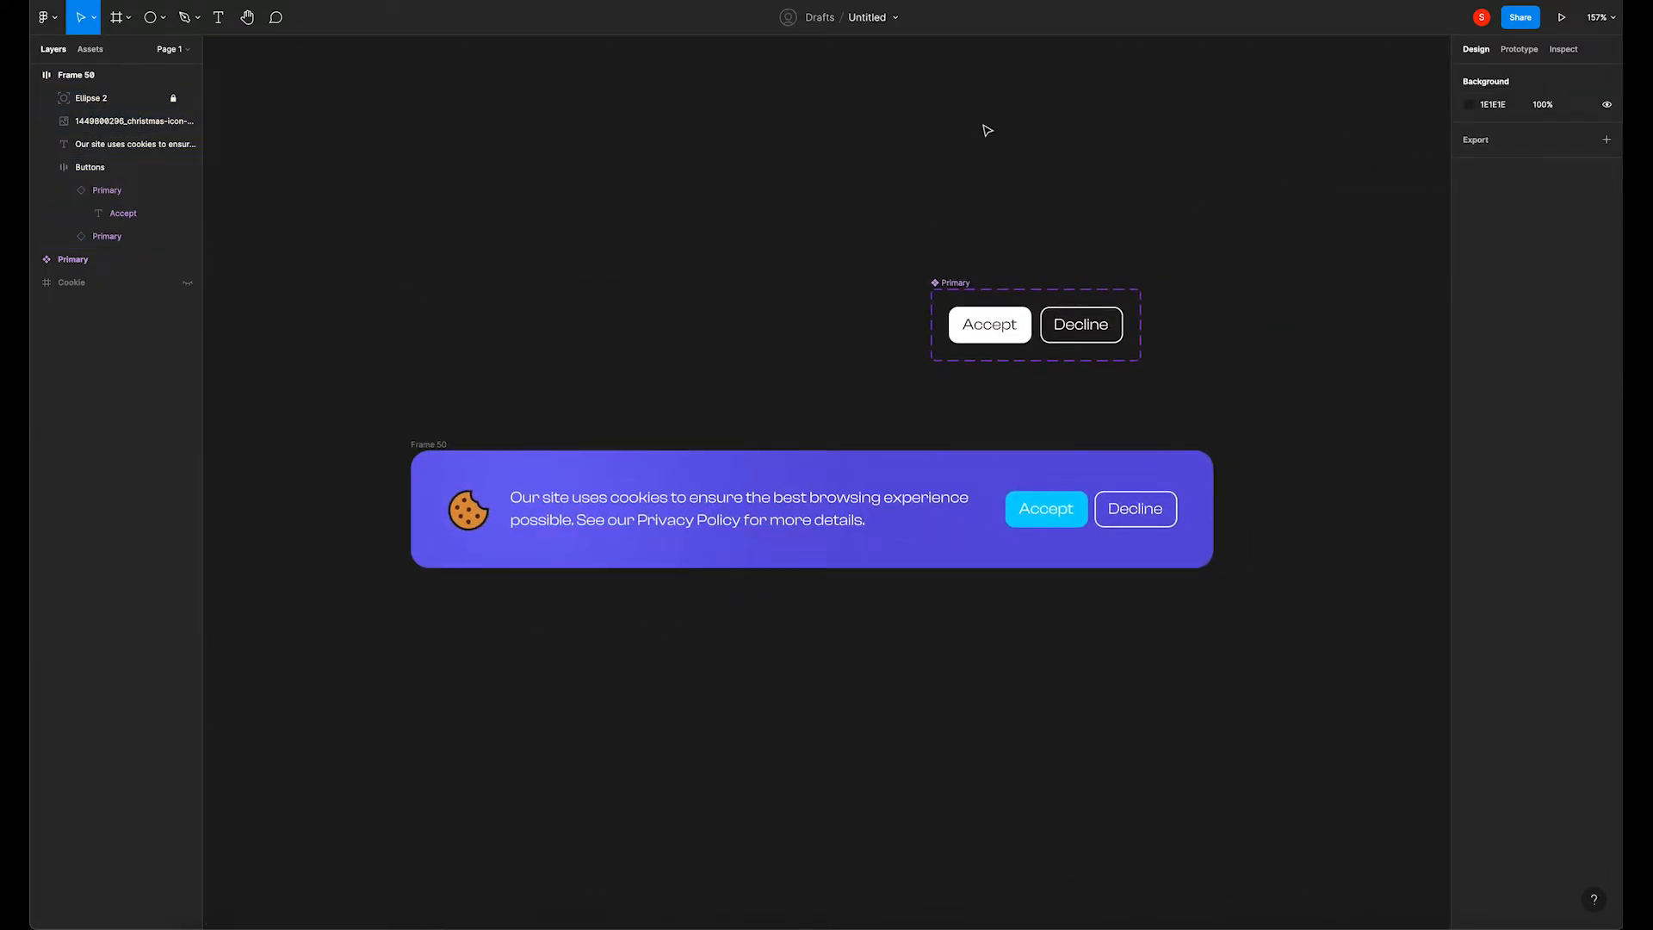
Move the Primary component set farther up and away from the banner, and shift the banner slightly upward.
left_click_drag(930, 358, 1140, 139)
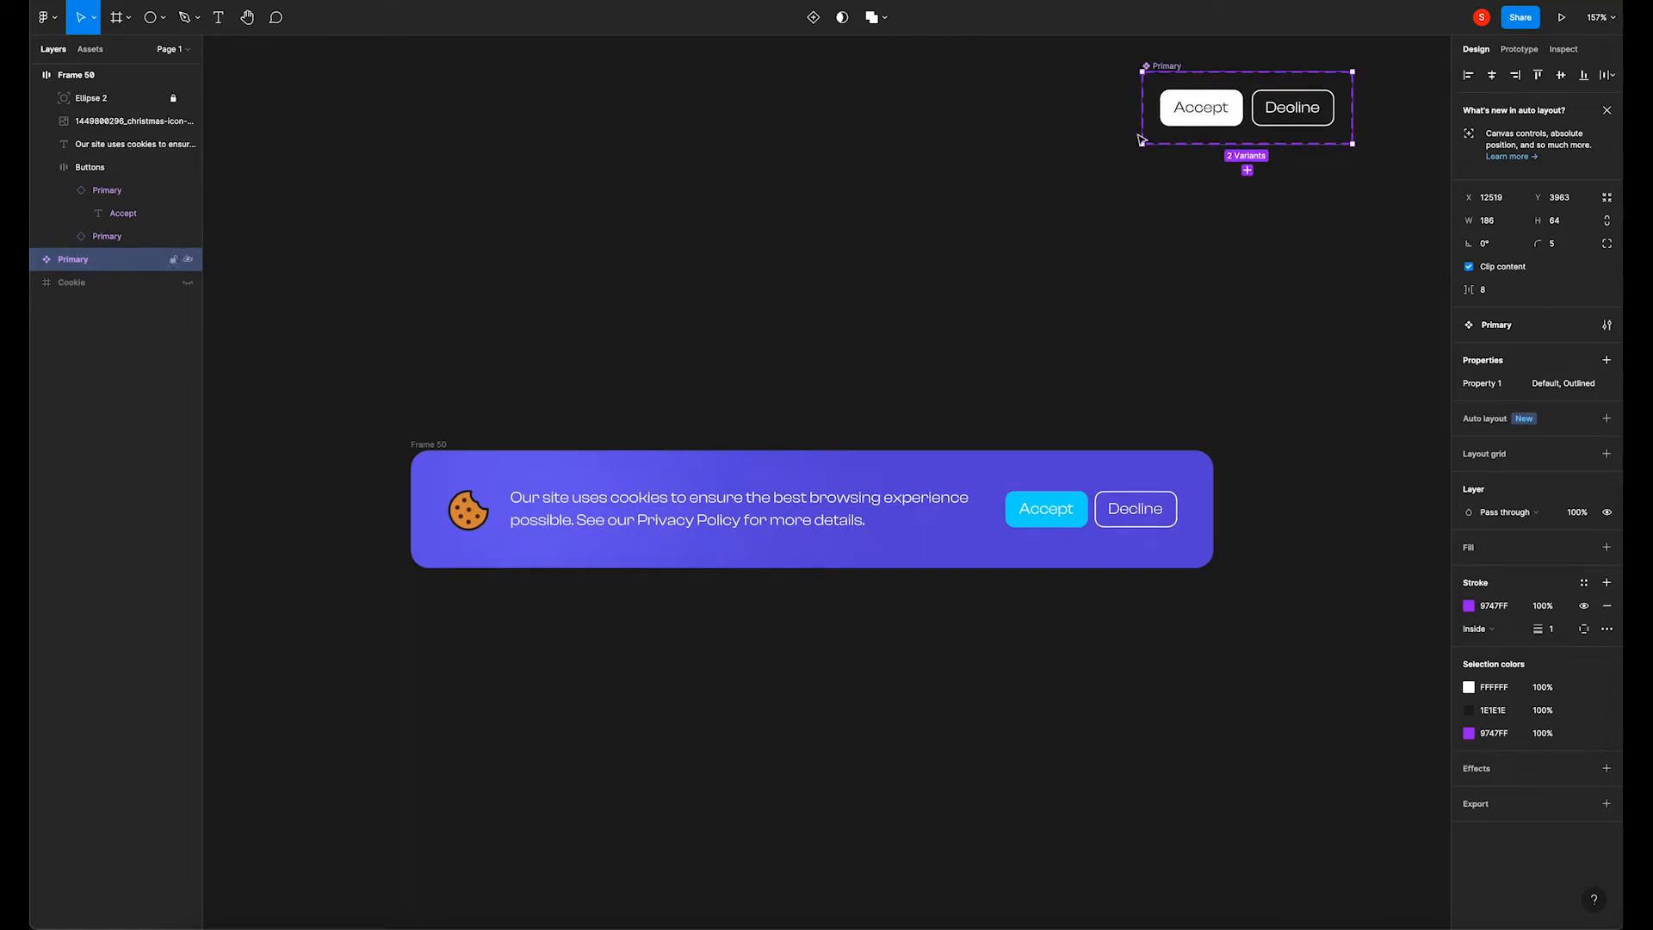
left_click(723, 375)
left_click_drag(449, 444, 456, 359)
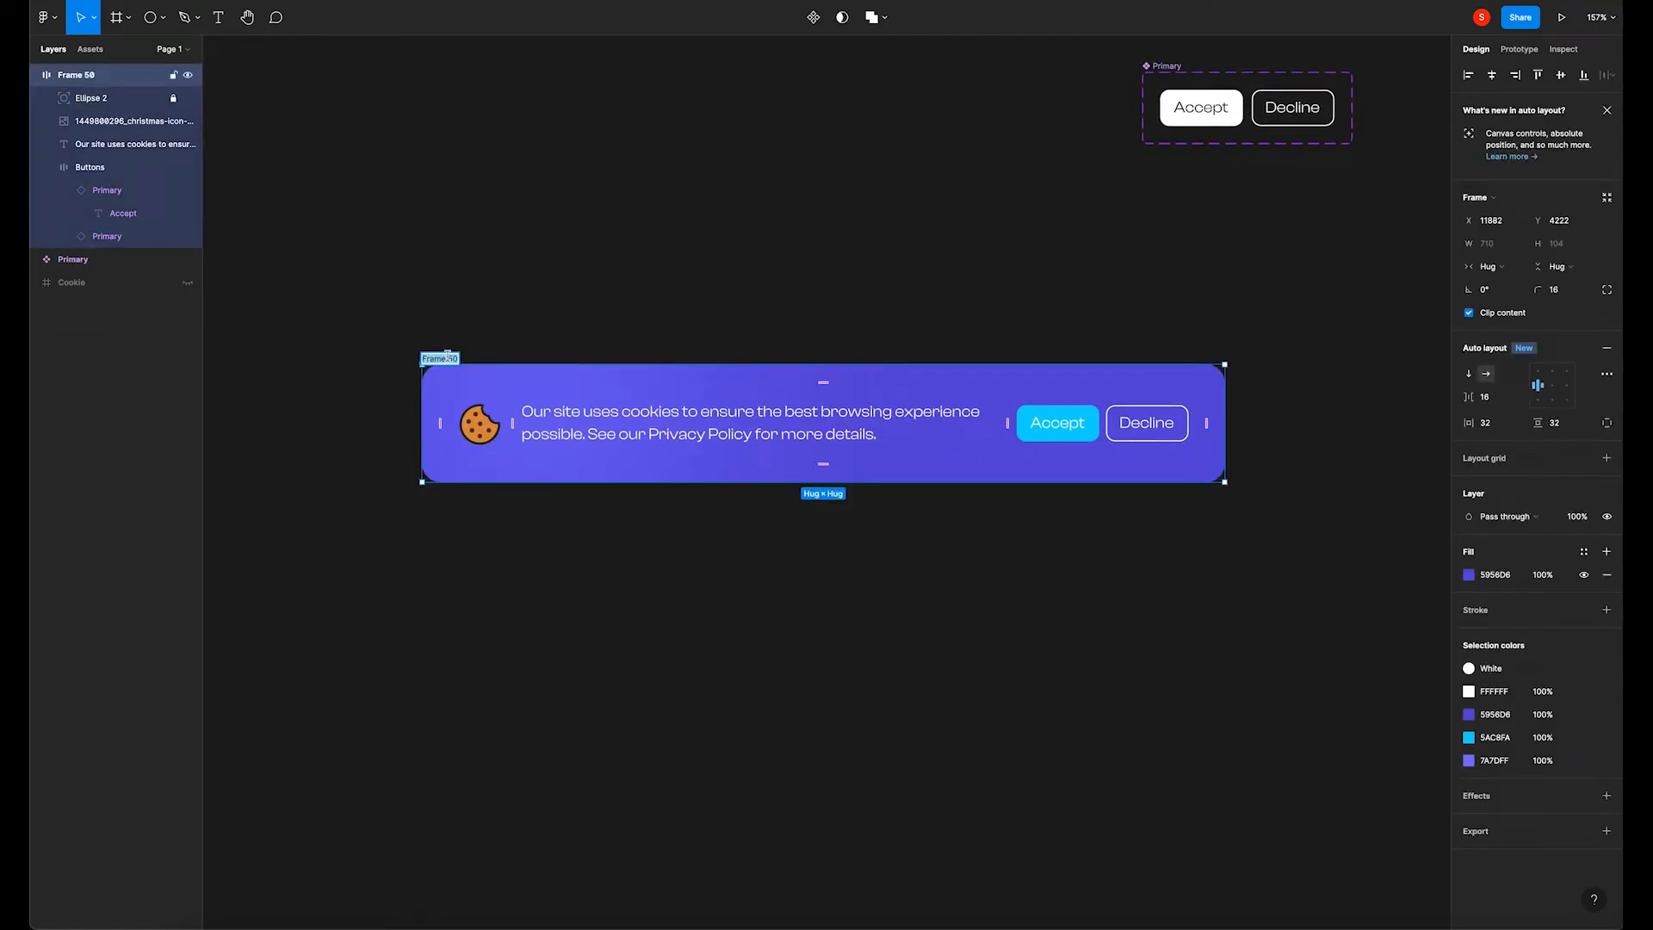
Rename the banner frame as Cookie.
double_click(447, 356)
type("Cookie")
key("Return")
left_click(468, 289)
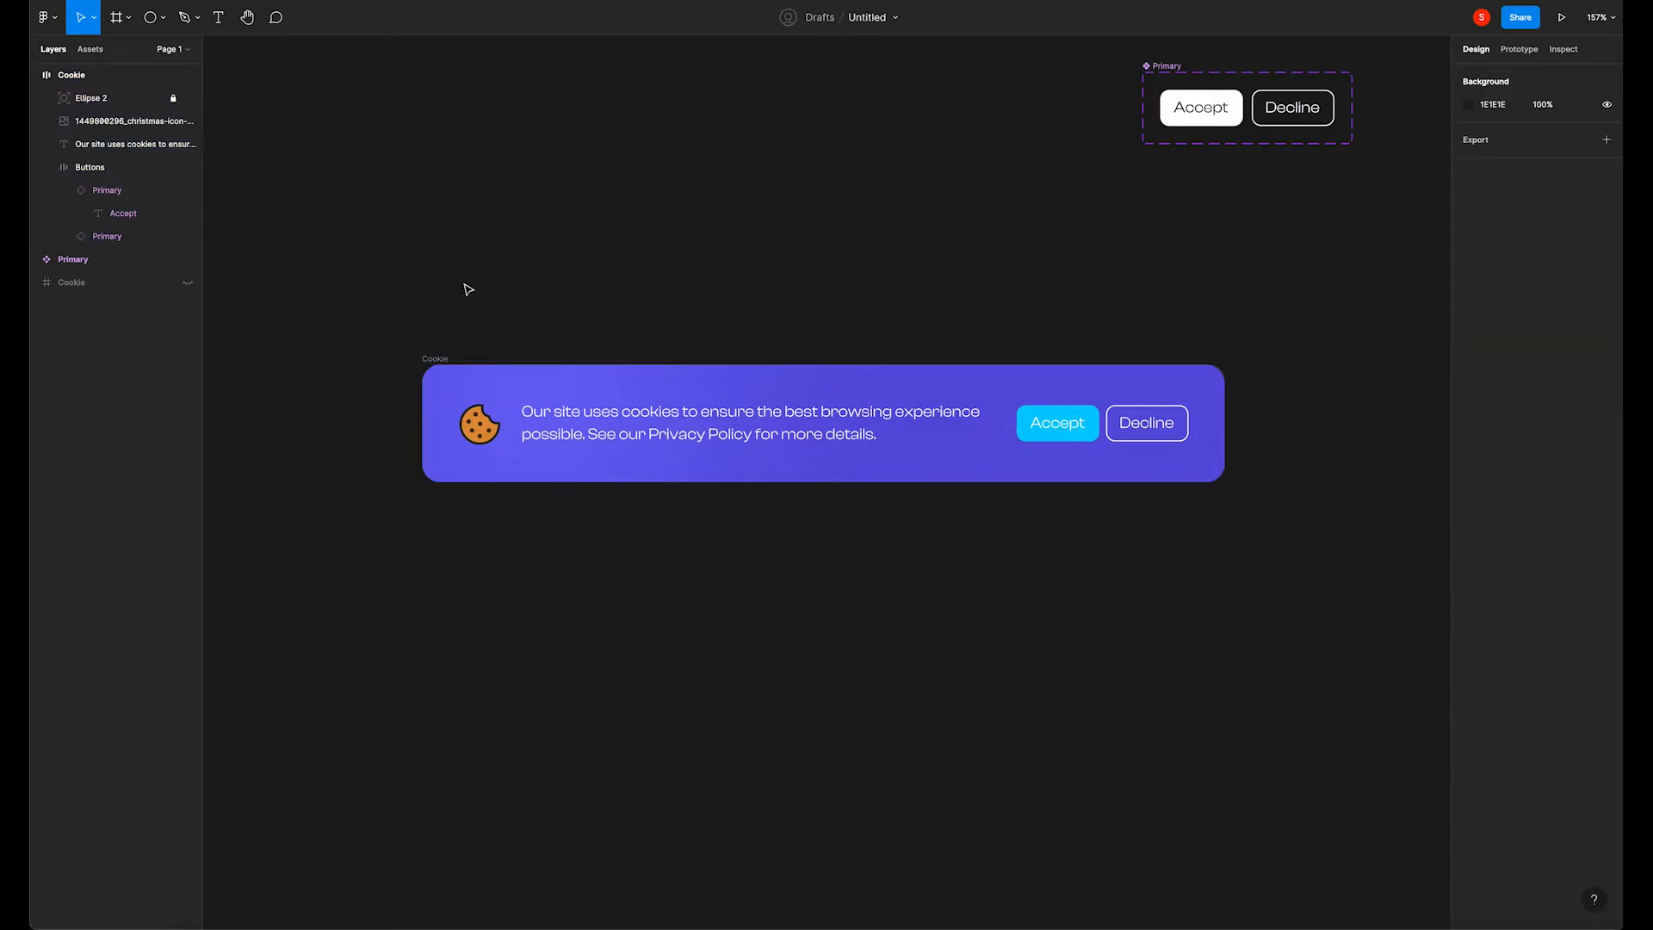
Rearrange the canvas so the Primary component set sits just above the Cookie banner, with empty space to their left.
left_click_drag(1189, 64, 1424, 378)
left_click(1158, 294)
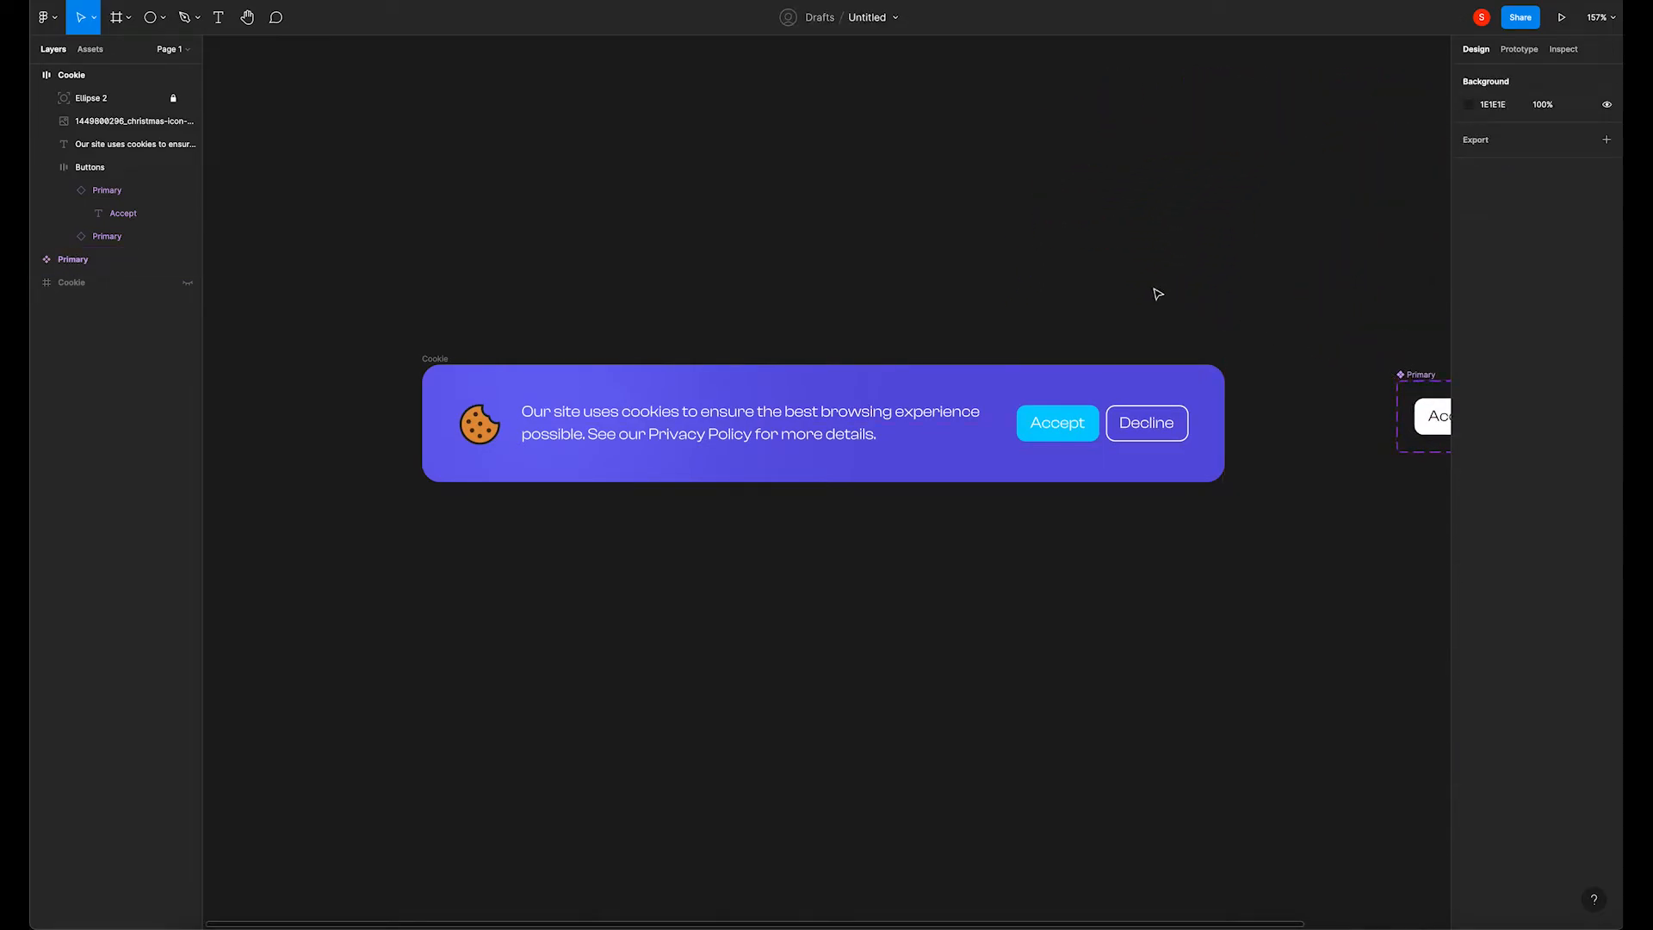
scroll(947, 293, "down", 1)
scroll(680, 260, "down", 5)
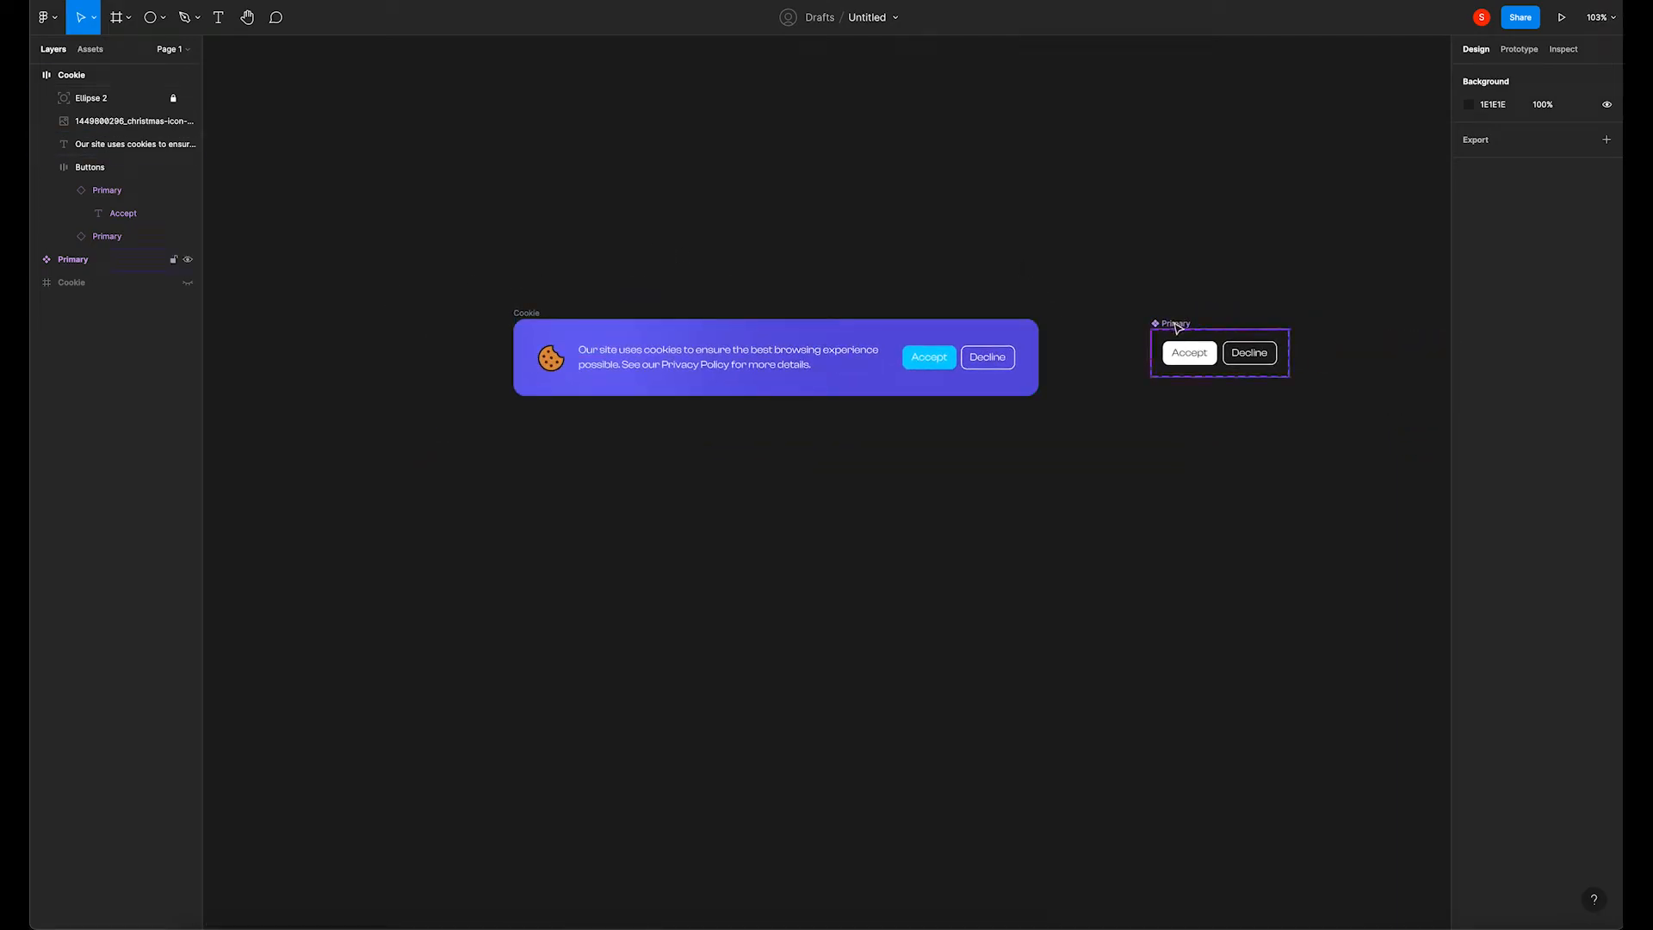
left_click_drag(1205, 349, 1276, 181)
left_click(639, 318)
left_click_drag(640, 320, 1086, 275)
left_click(625, 297)
Add a Desktop preset frame of 1440 × 1024 and place it below the Cookie banner.
left_click(128, 17)
left_click(104, 54)
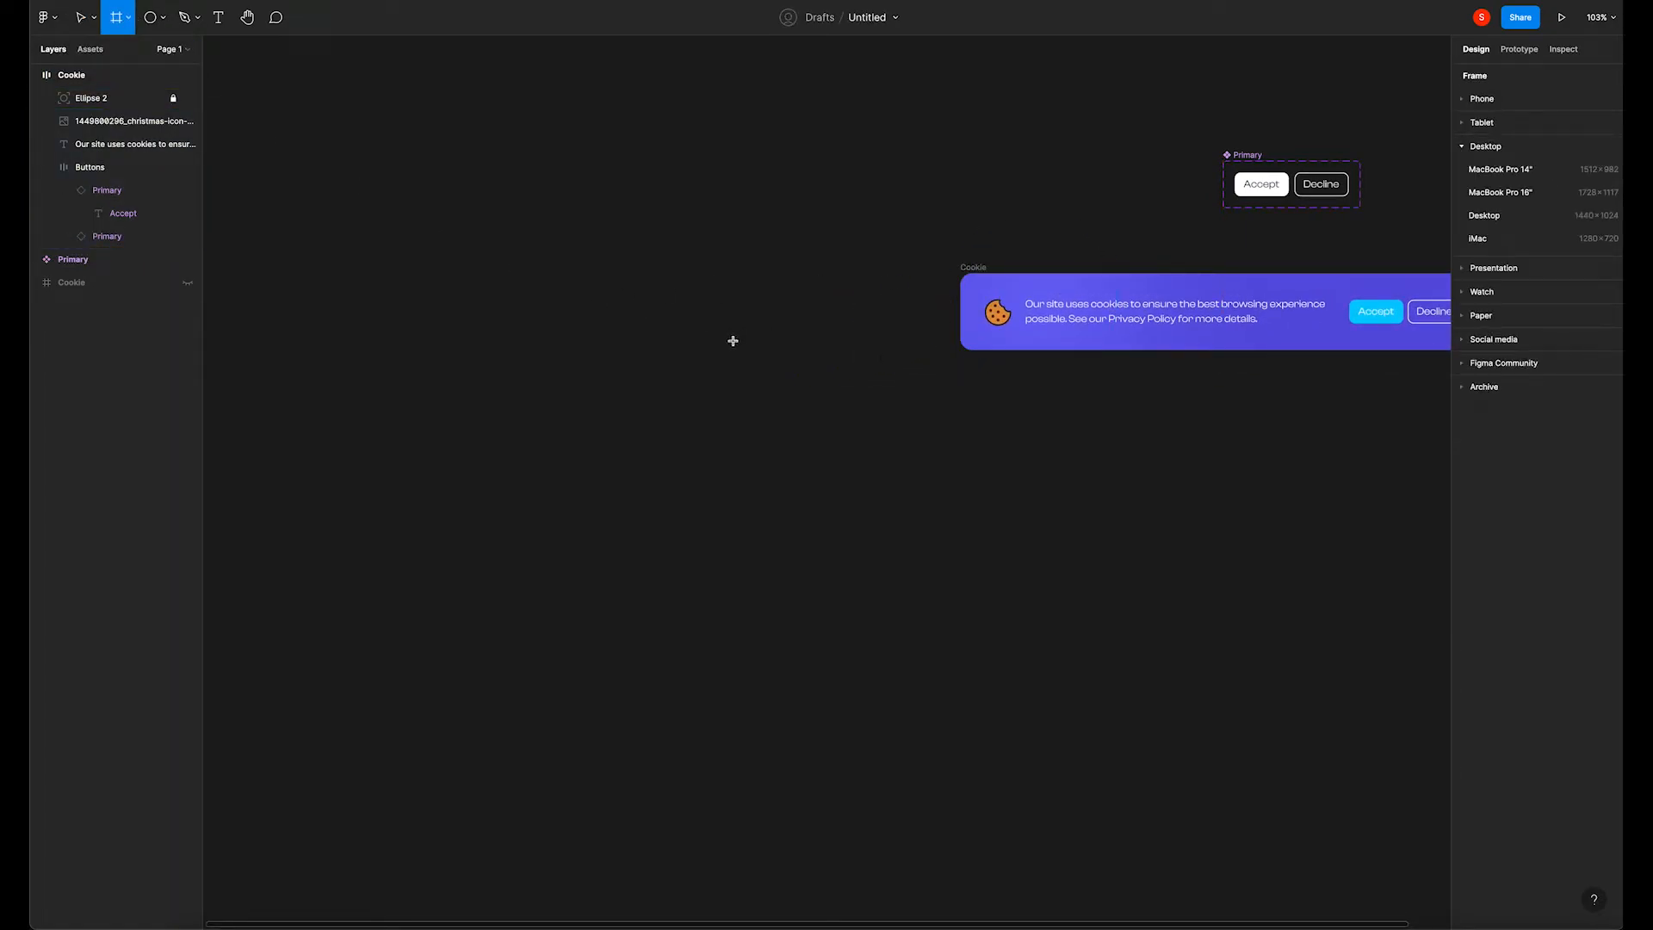
left_click(1587, 216)
left_click(886, 262)
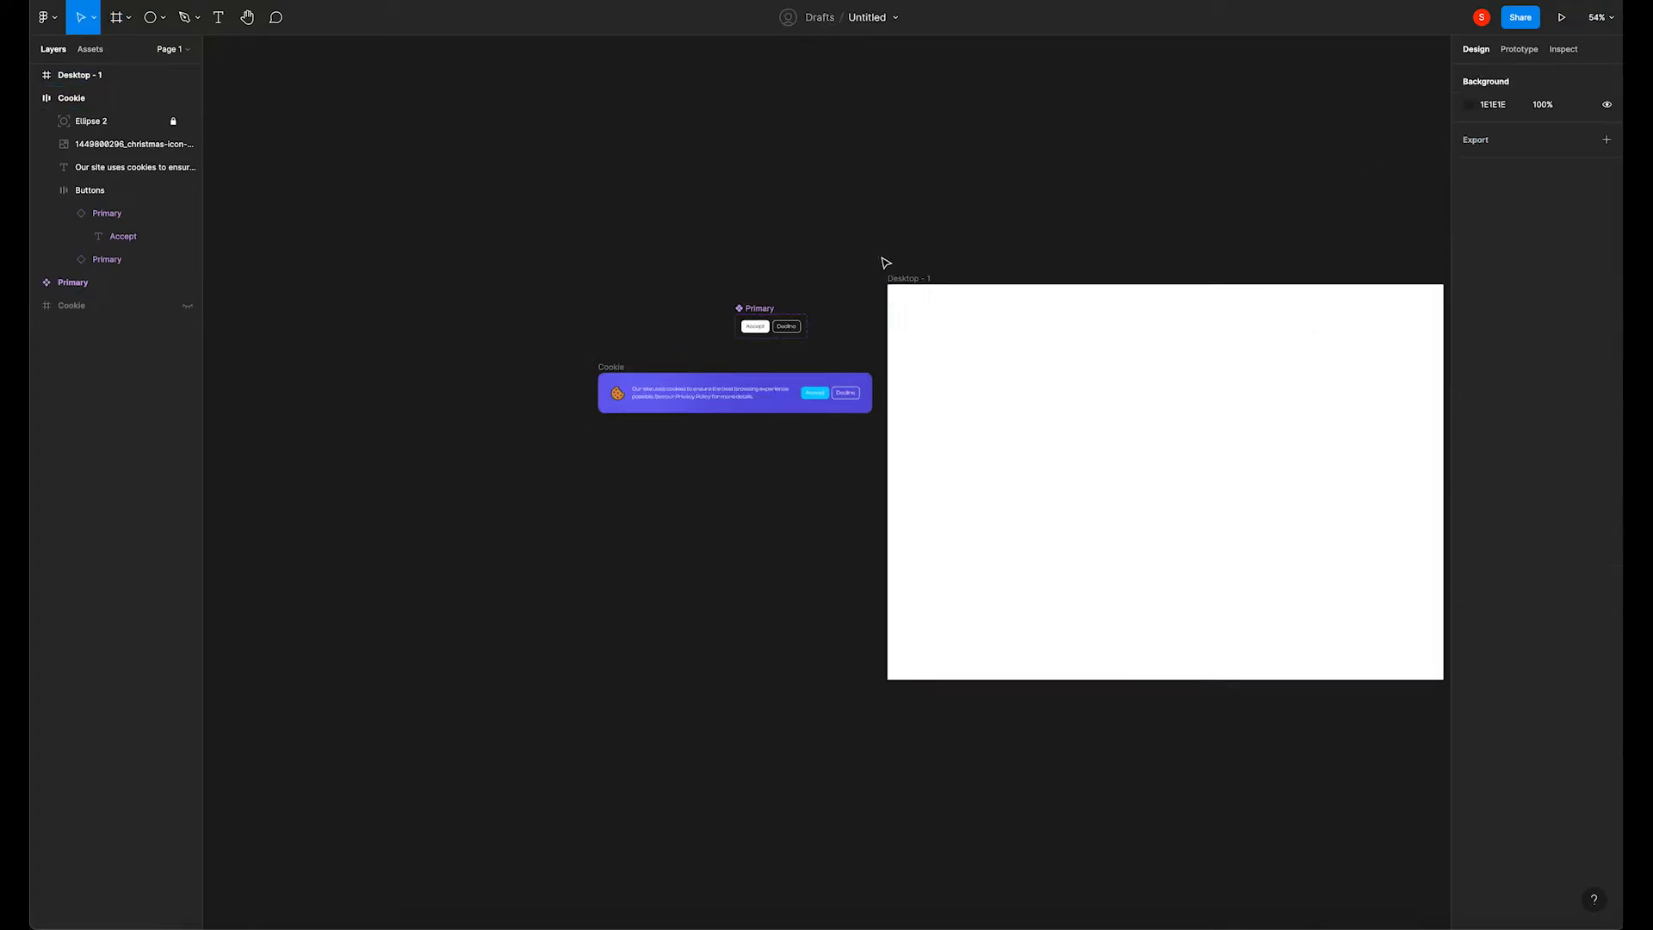
left_click_drag(900, 278, 528, 448)
scroll(385, 306, "down", 5)
scroll(384, 307, "up", 2)
left_click(494, 288)
Fill the desktop frame with a purple sampled from the banner and darkened to 4A4985.
left_click(528, 301)
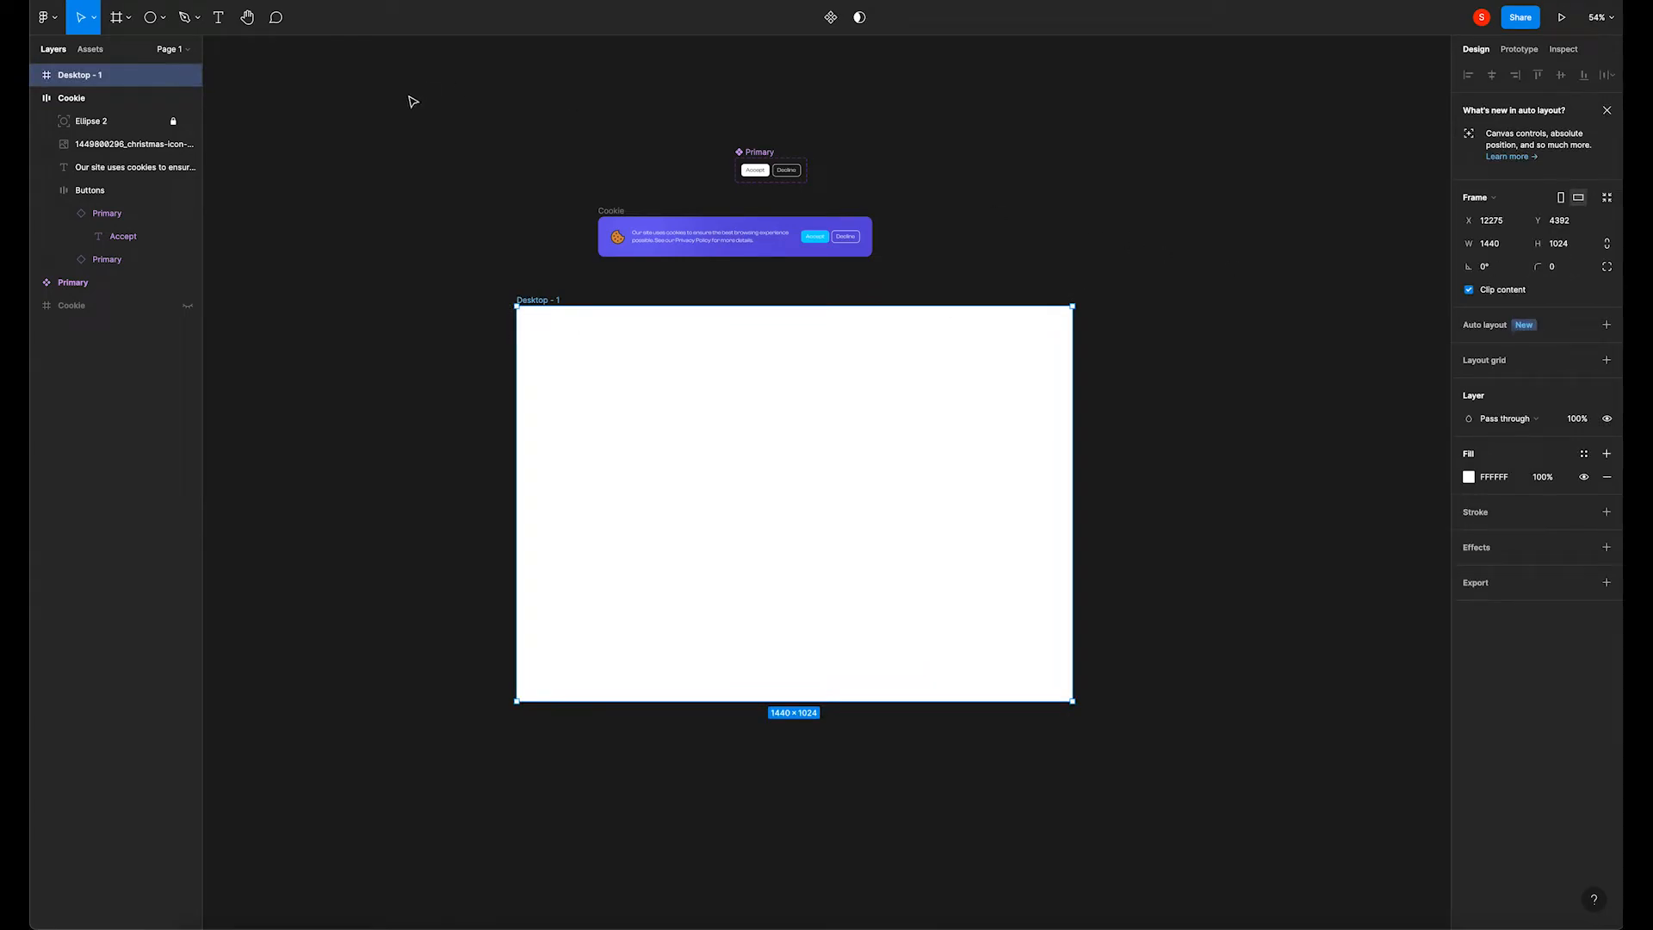
left_click(1469, 478)
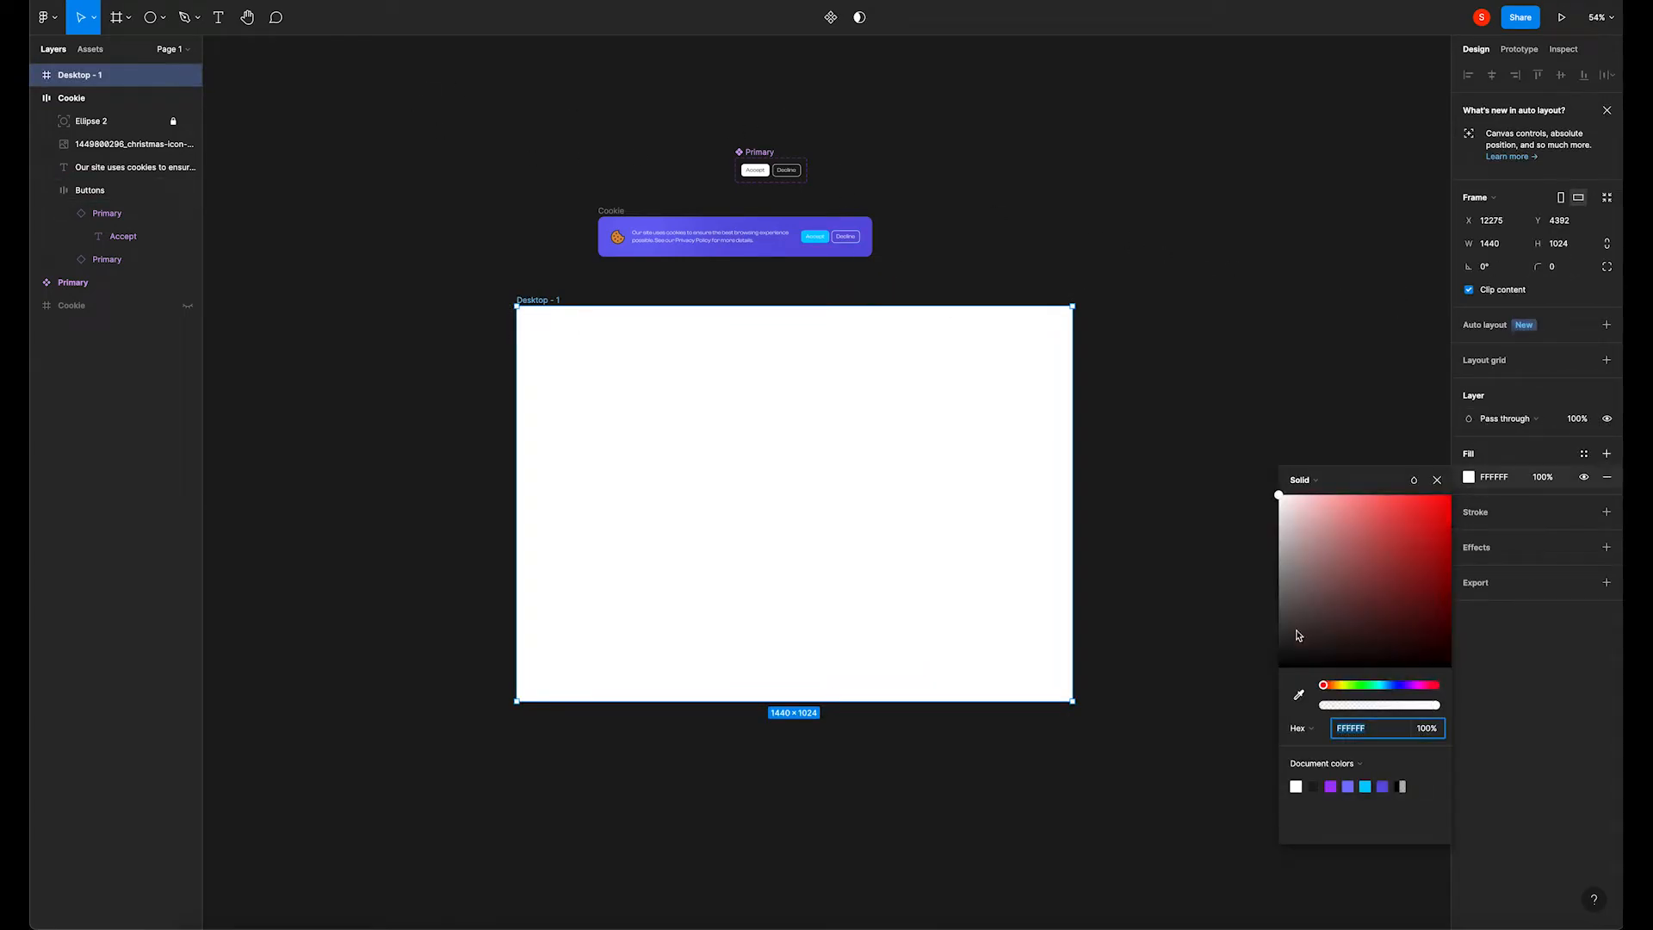
left_click(1299, 694)
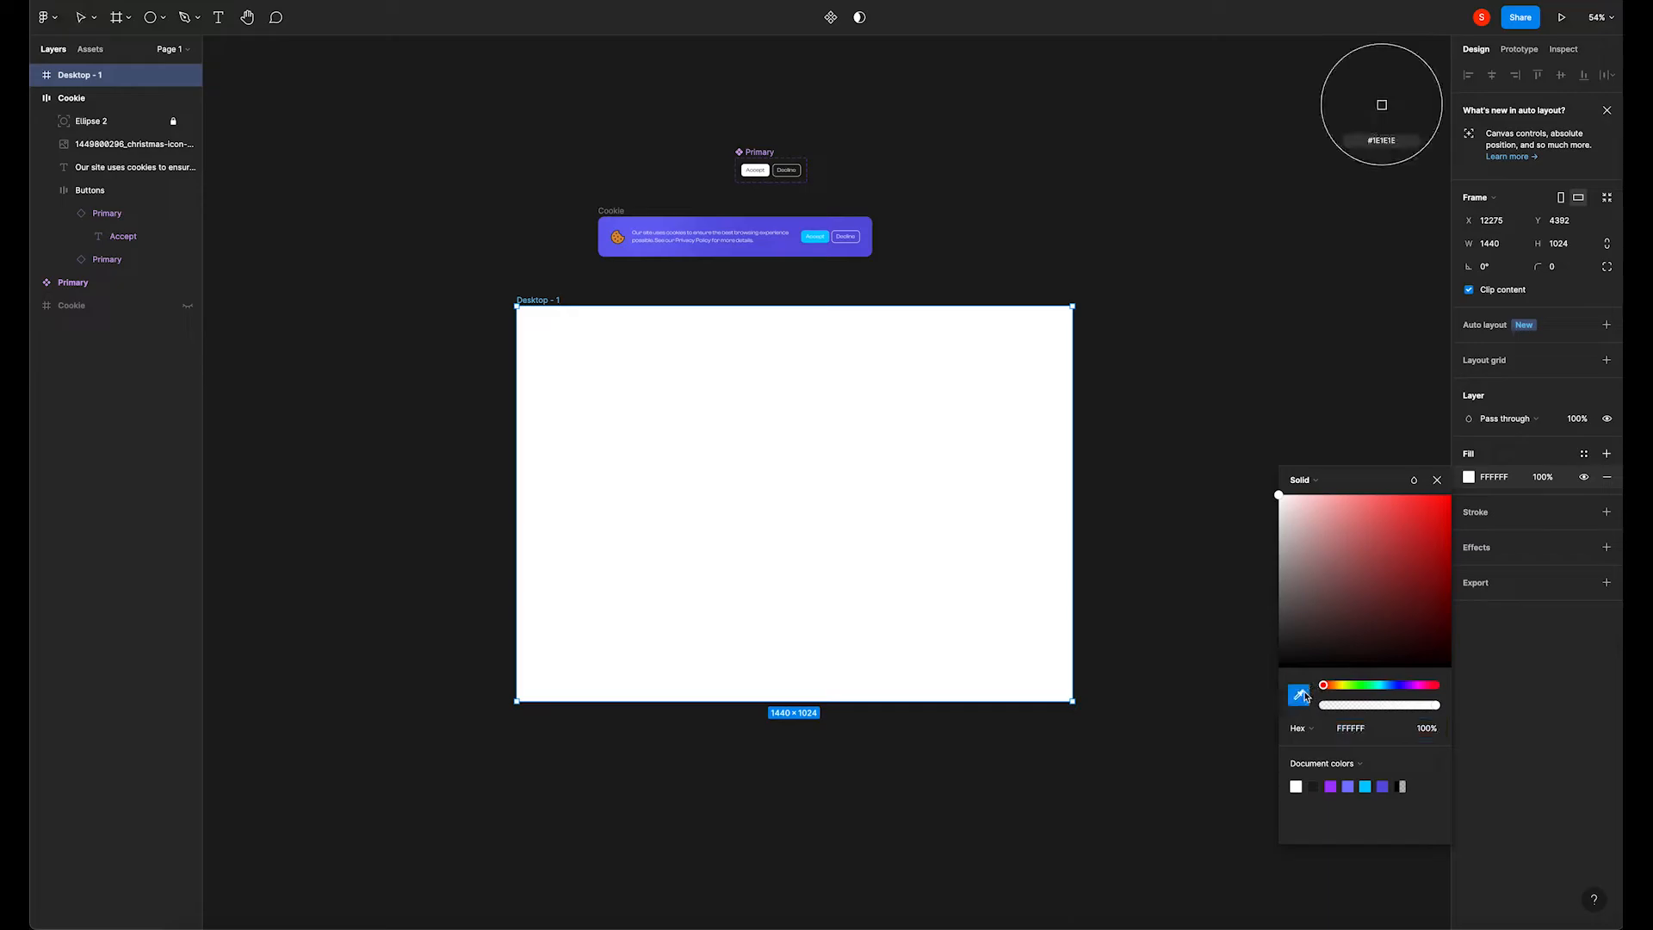
left_click(763, 233)
left_click_drag(1387, 527, 1358, 587)
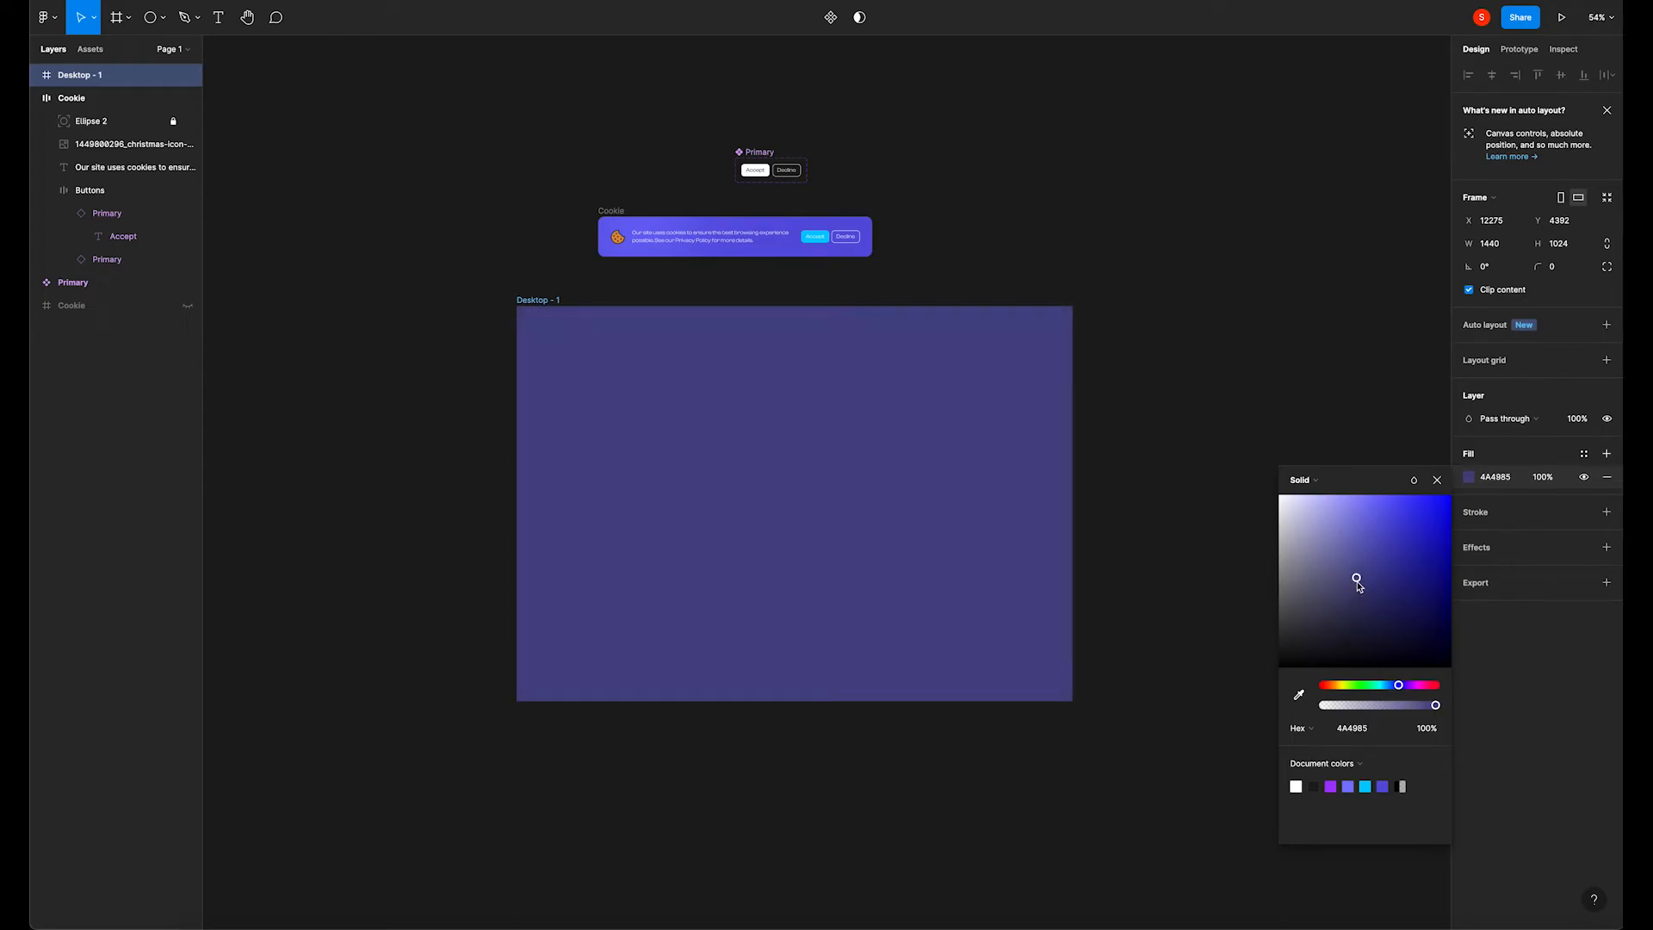
left_click(1173, 392)
Place the Cookie banner inside the desktop frame, centred horizontally near its lower edge.
left_click_drag(608, 209, 665, 620)
left_click(379, 371)
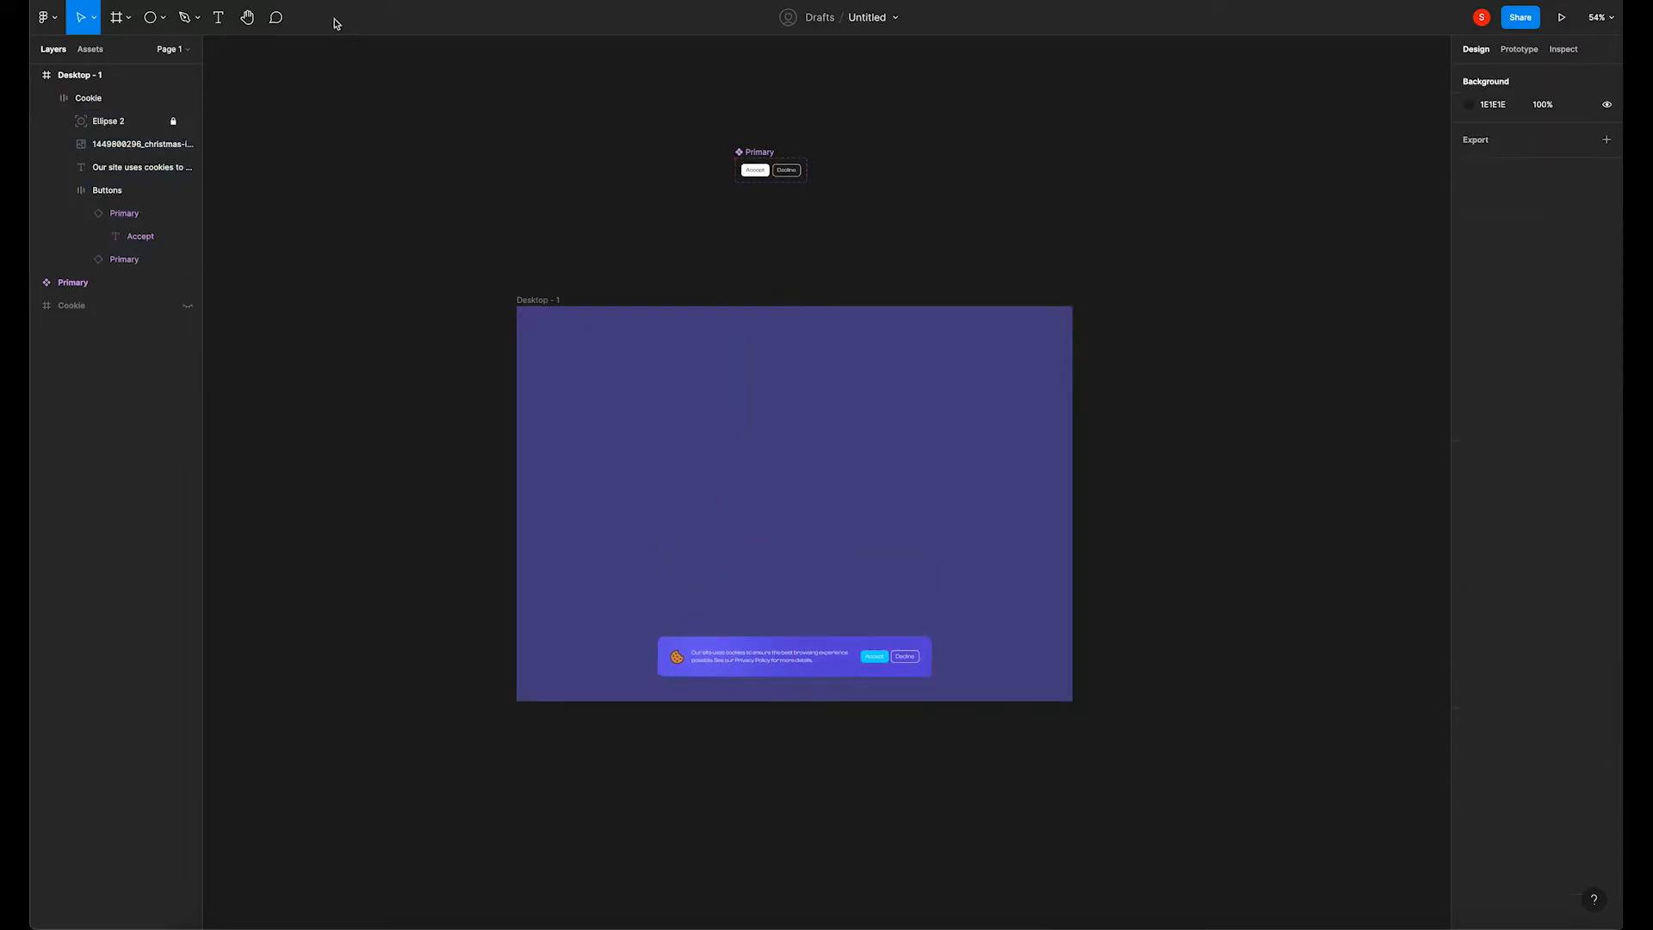
left_click(162, 17)
left_click(168, 48)
left_click_drag(518, 305, 1035, 361)
key("ctrl+z")
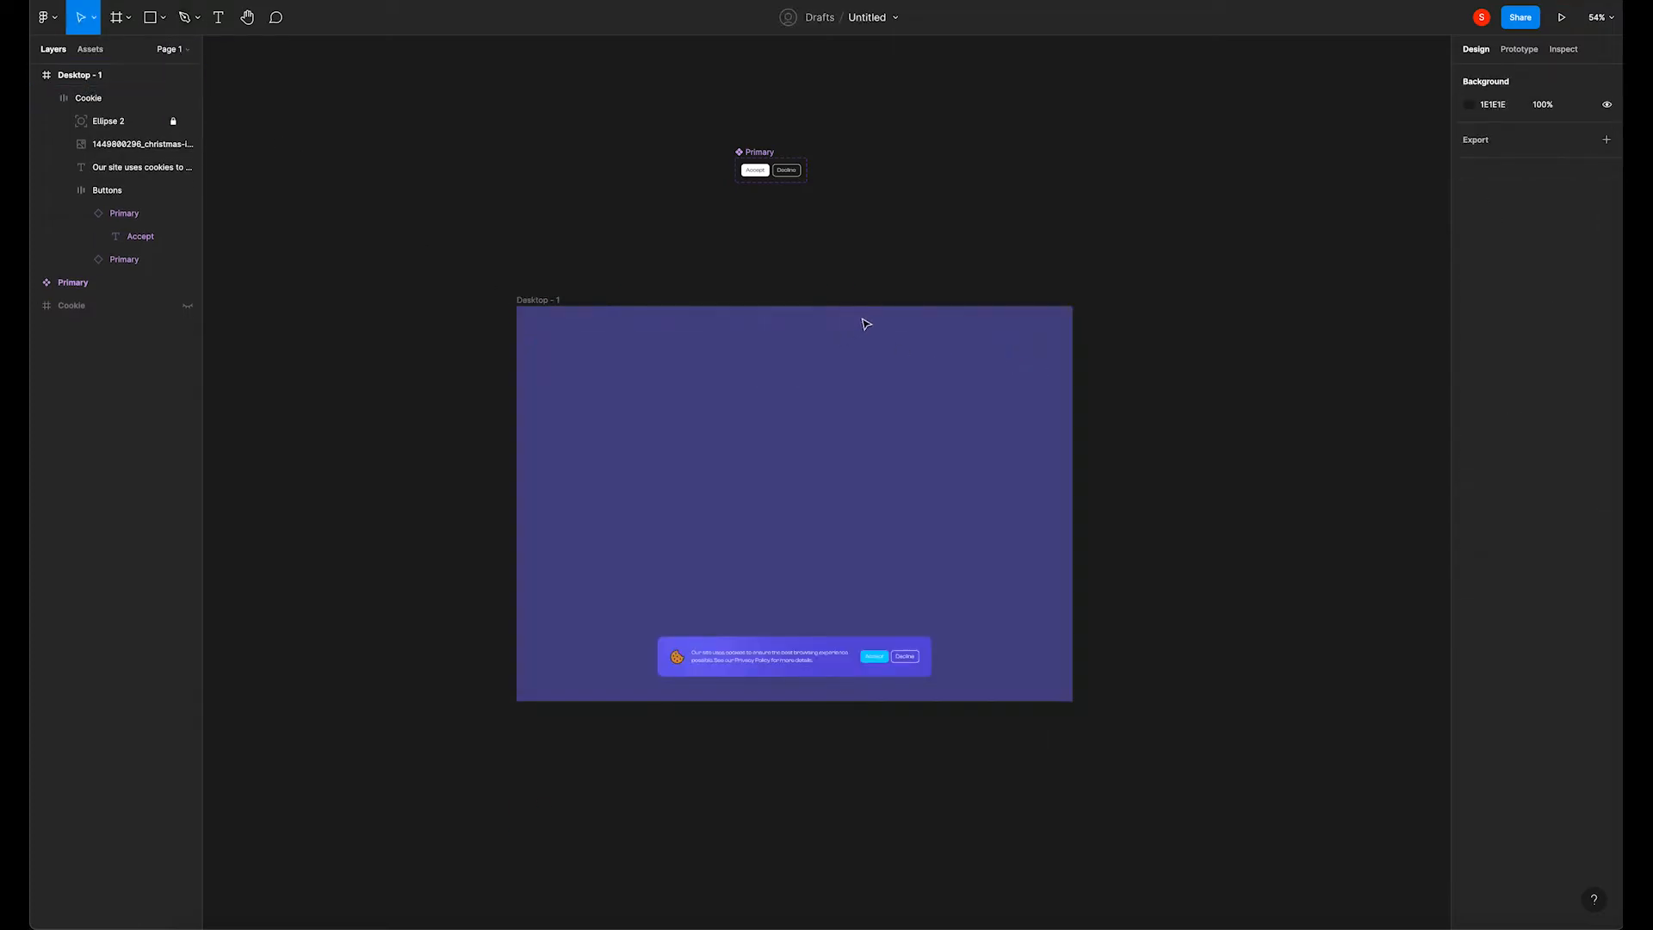
left_click(629, 319)
left_click(350, 153)
Draw a full-width header rectangle along the desktop frame's upper edge and set its height to 70.
left_click(161, 19)
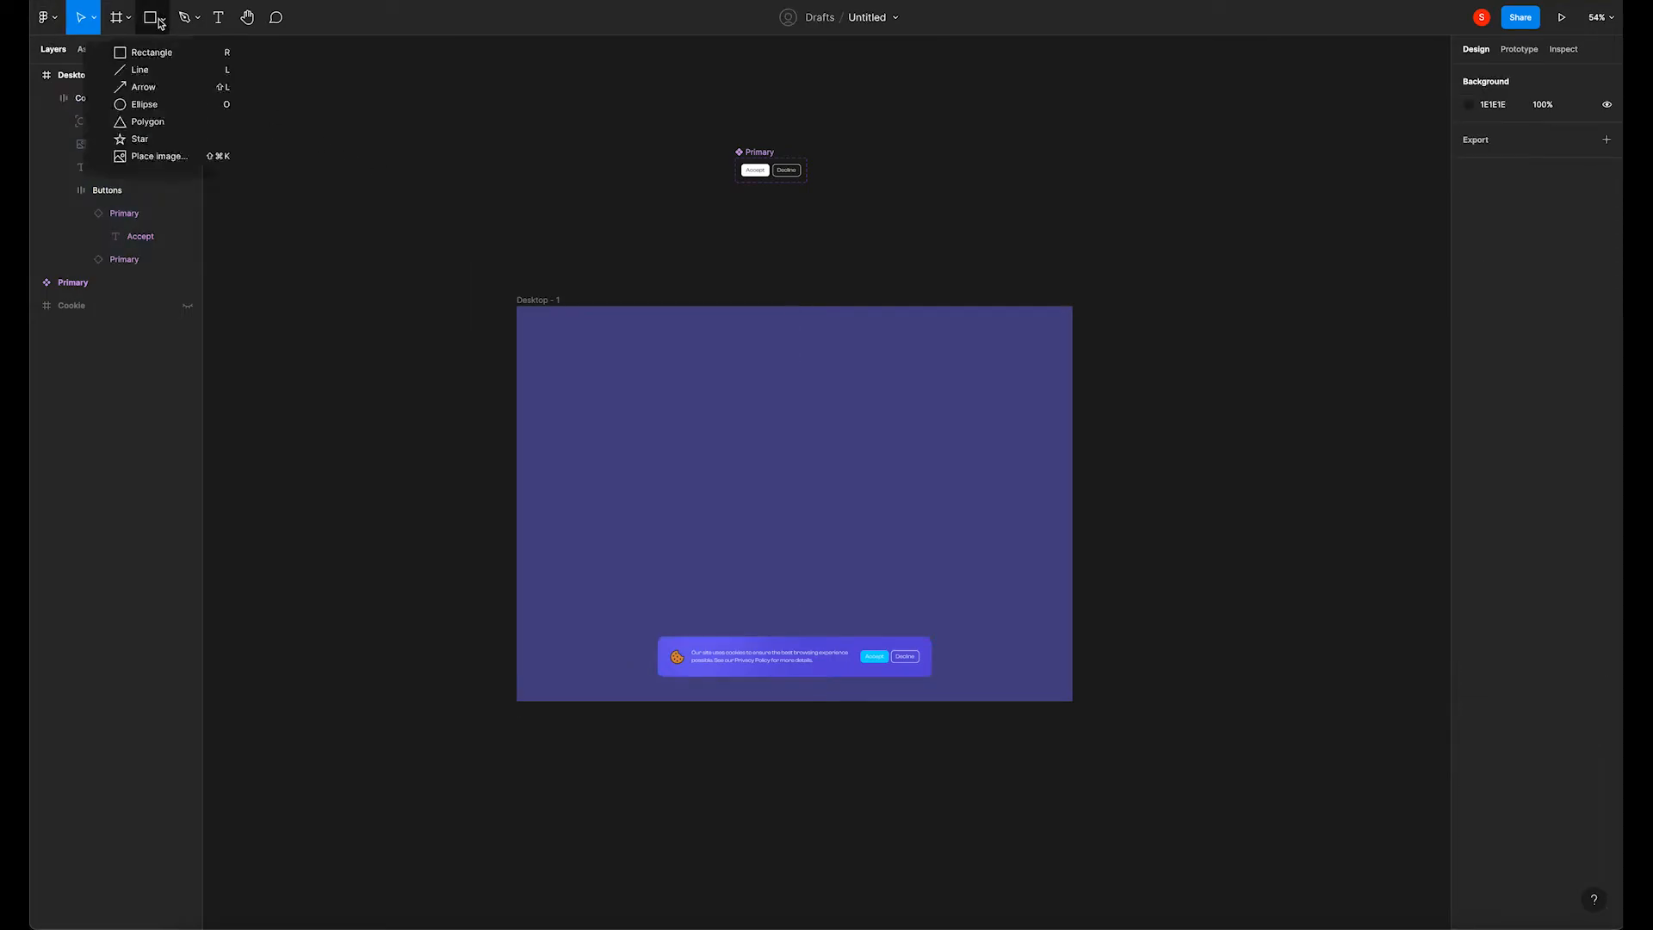
left_click(151, 53)
mouse_move(518, 305)
left_mouse_down()
mouse_move(1065, 376)
mouse_move(1075, 338)
left_mouse_up()
left_click(1578, 222)
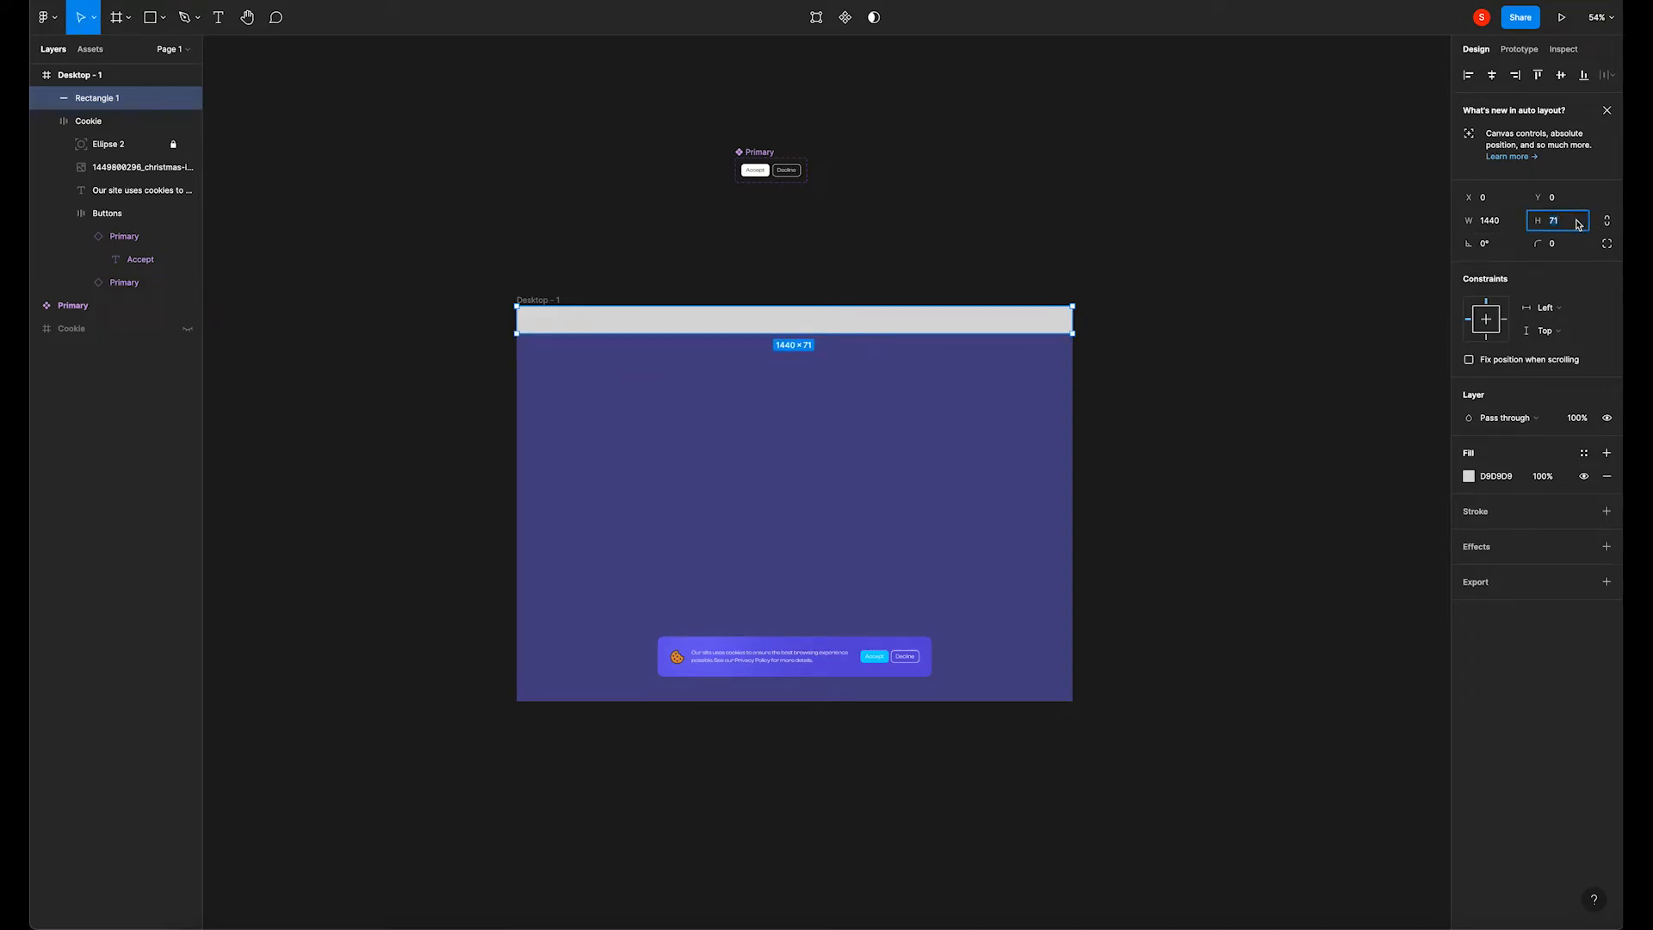
type("70")
key("Return")
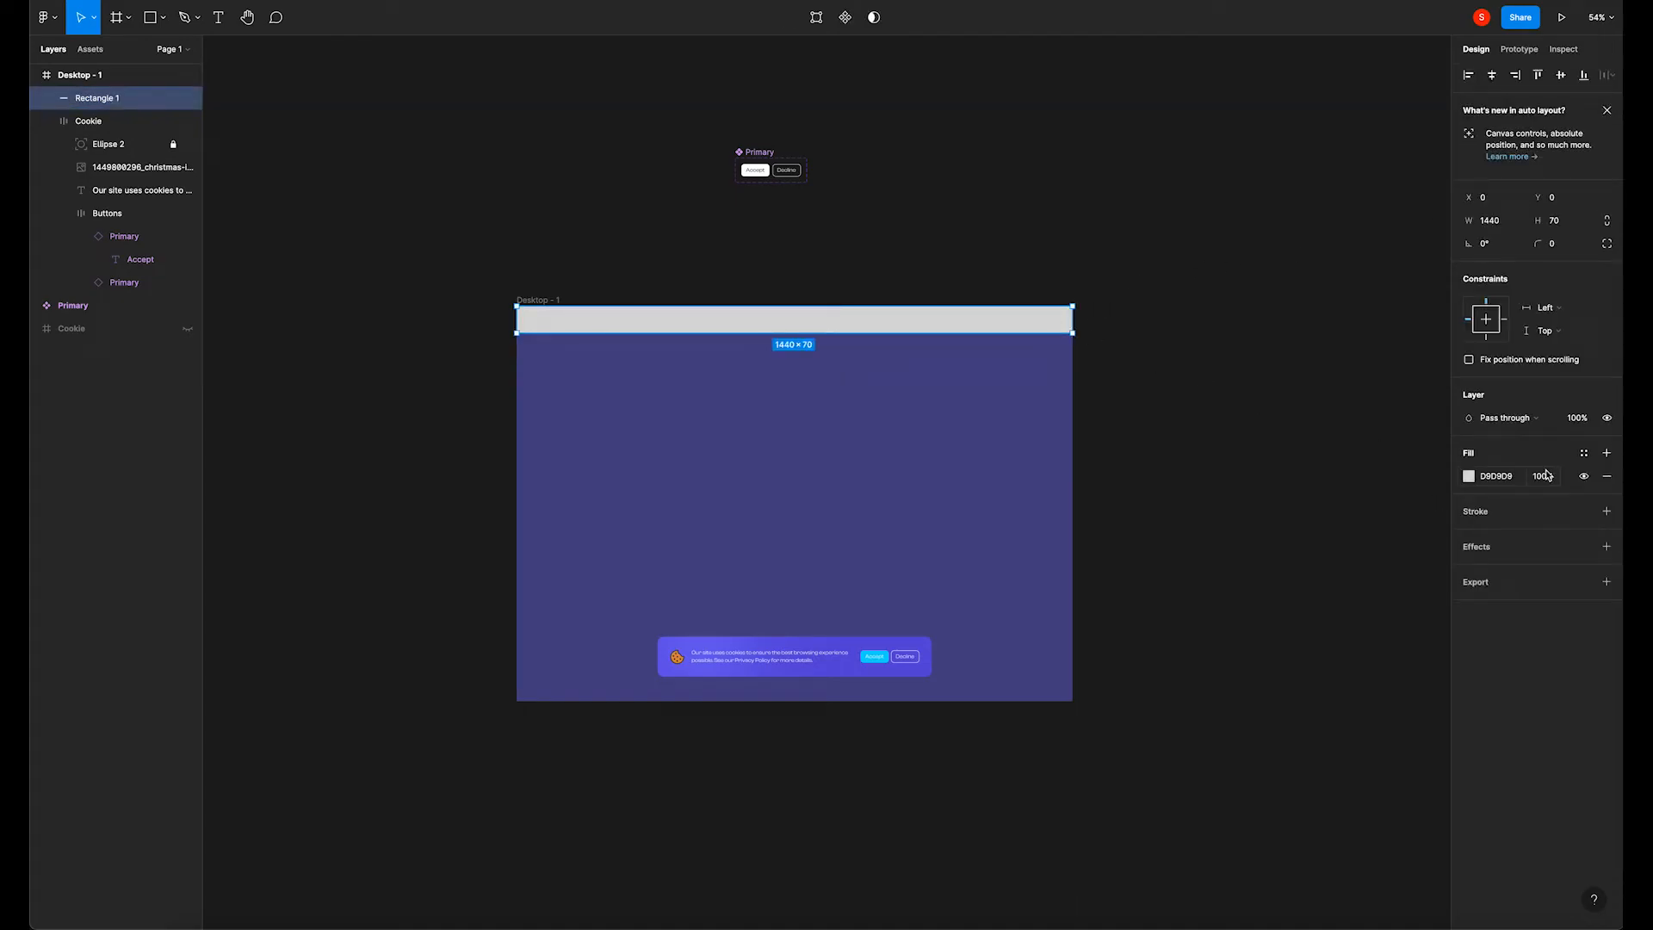
key("3")
left_click(1249, 500)
left_click(1057, 327)
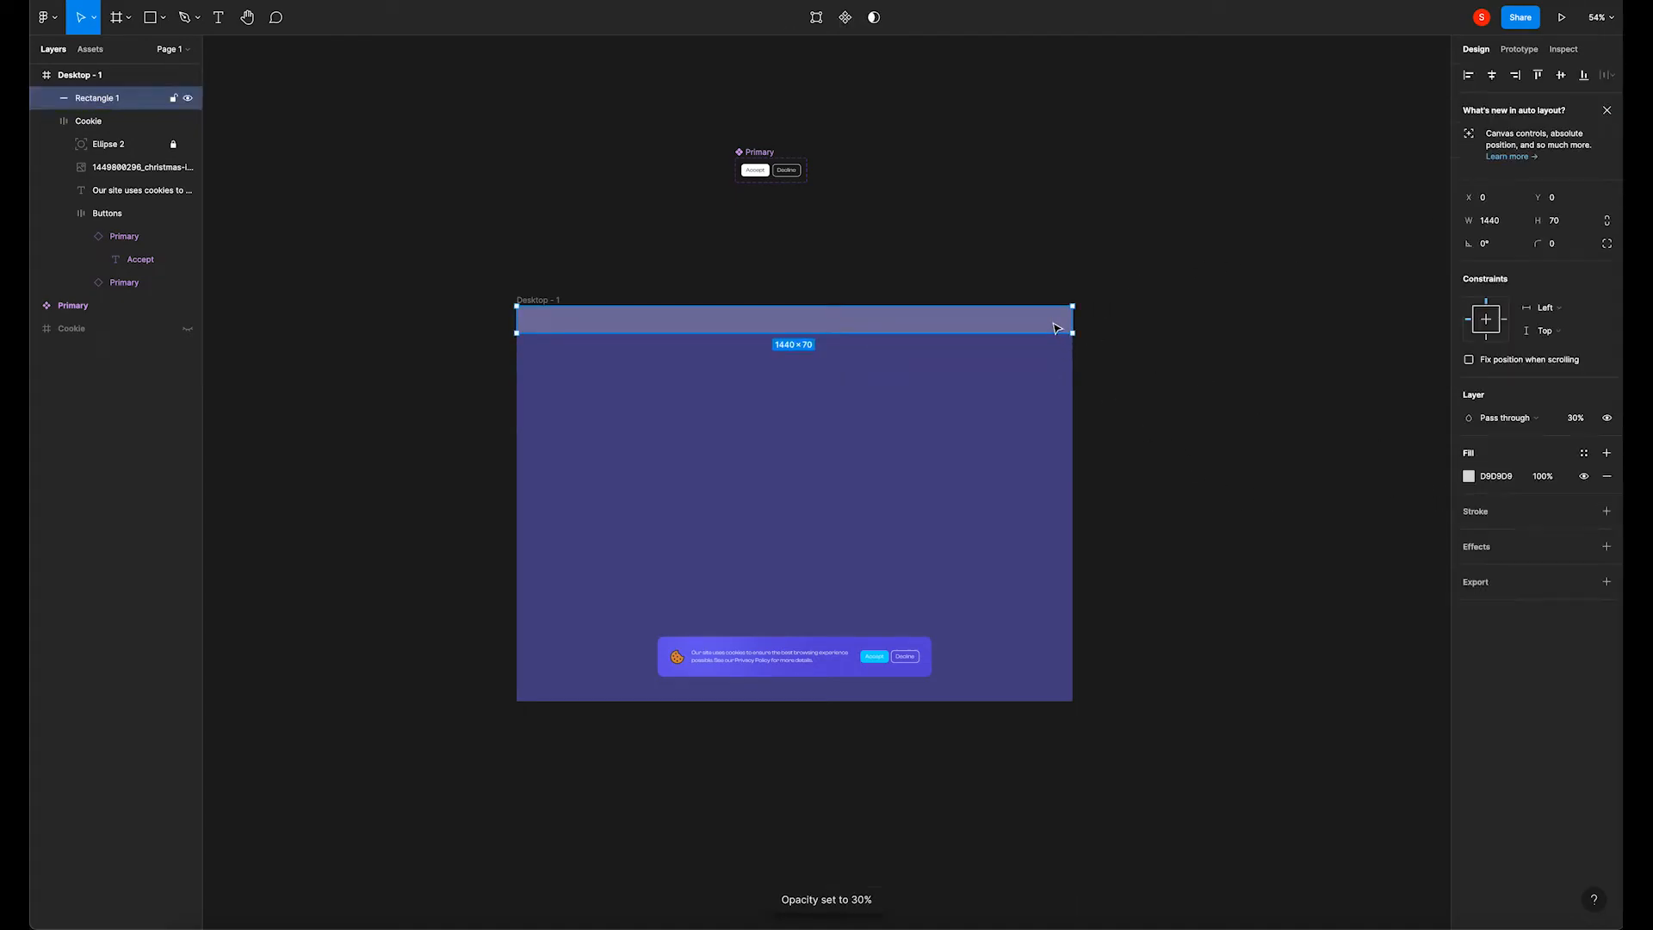
key("0")
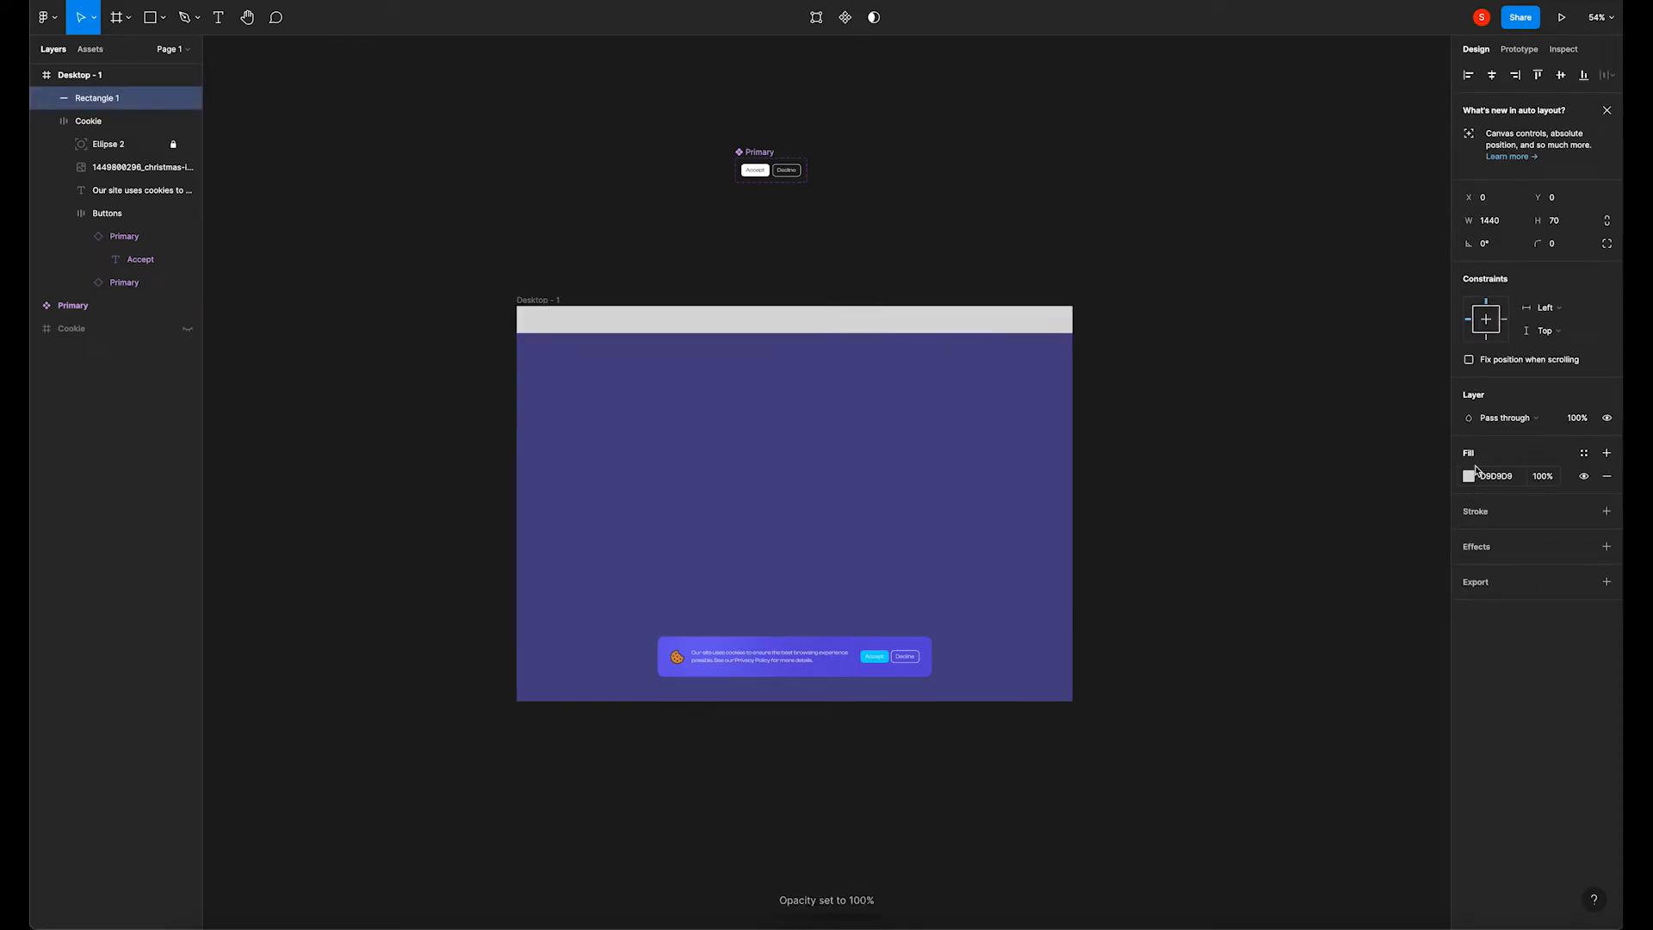
Set the header rectangle's fill to FFFFFF.
left_click(1467, 476)
left_click(1492, 478)
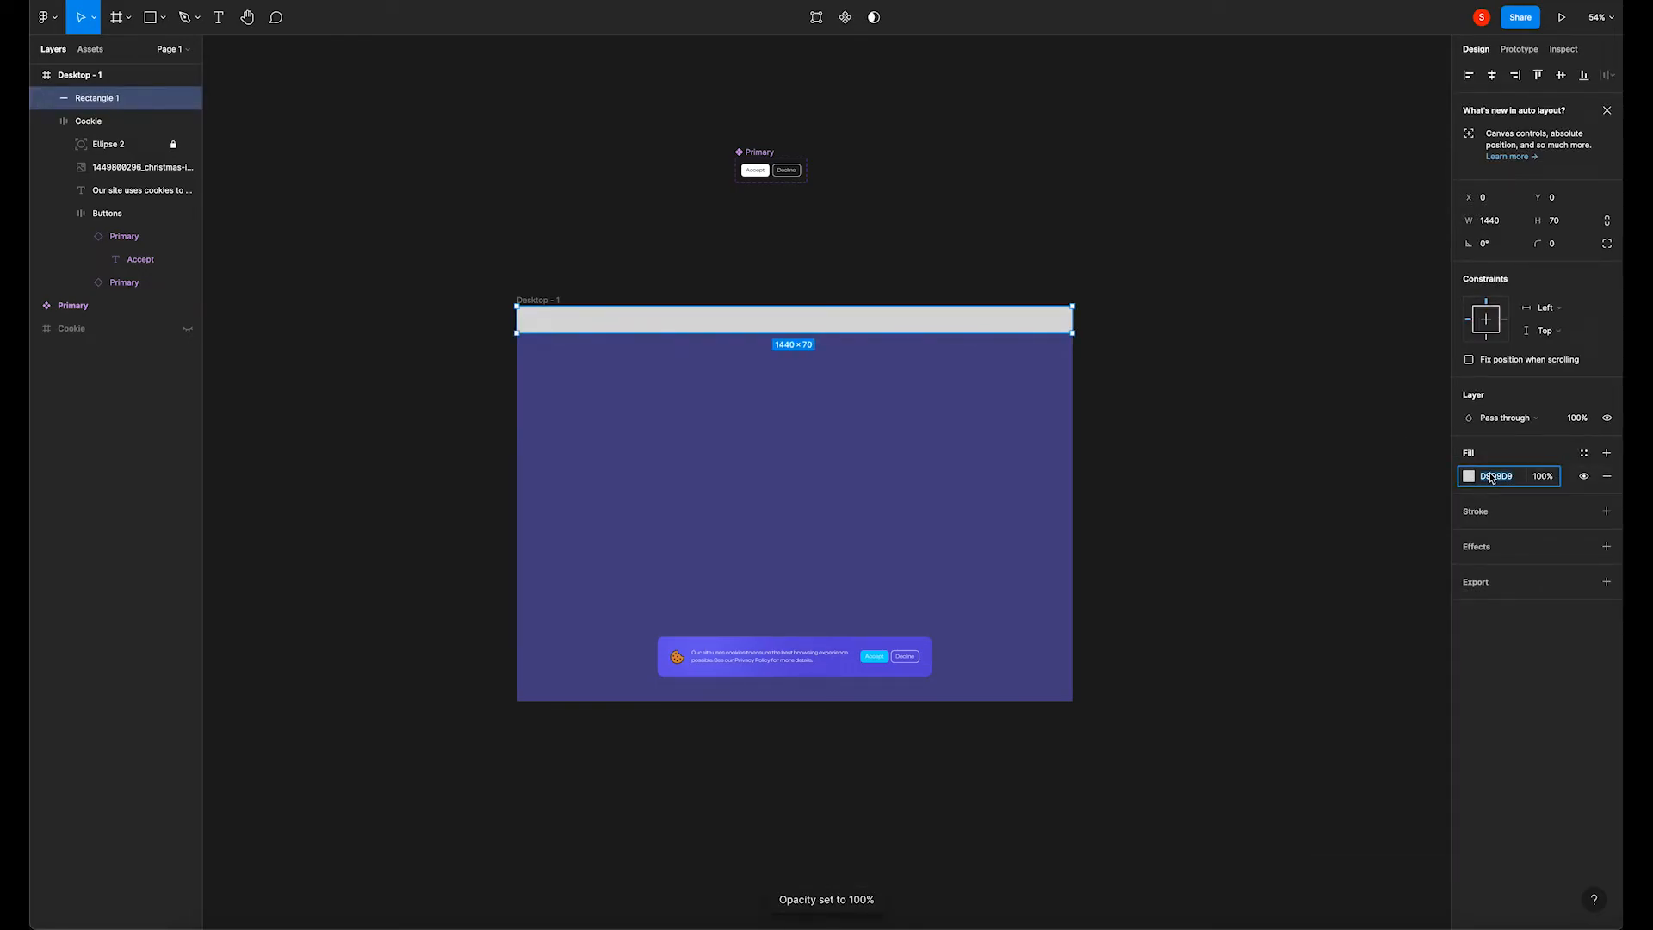
type("ffffff")
key("Return")
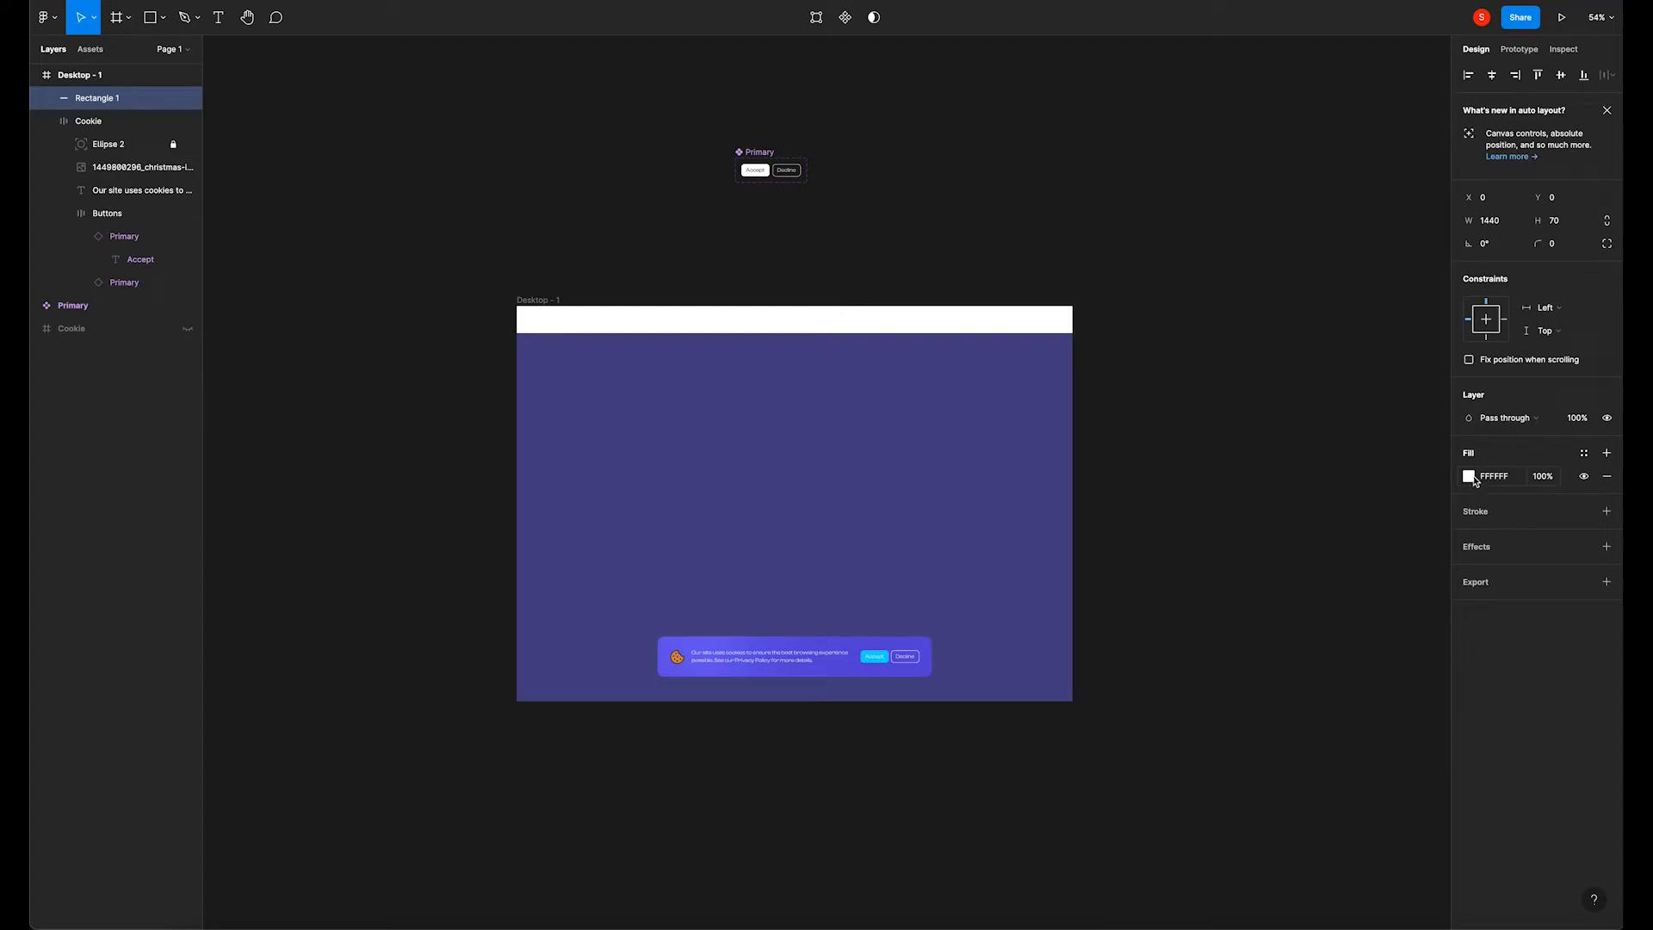
Fill the header rectangle with the desktop frame's purple, lightened to 5A58AD.
left_click(1469, 476)
left_click(1299, 694)
left_click(1060, 537)
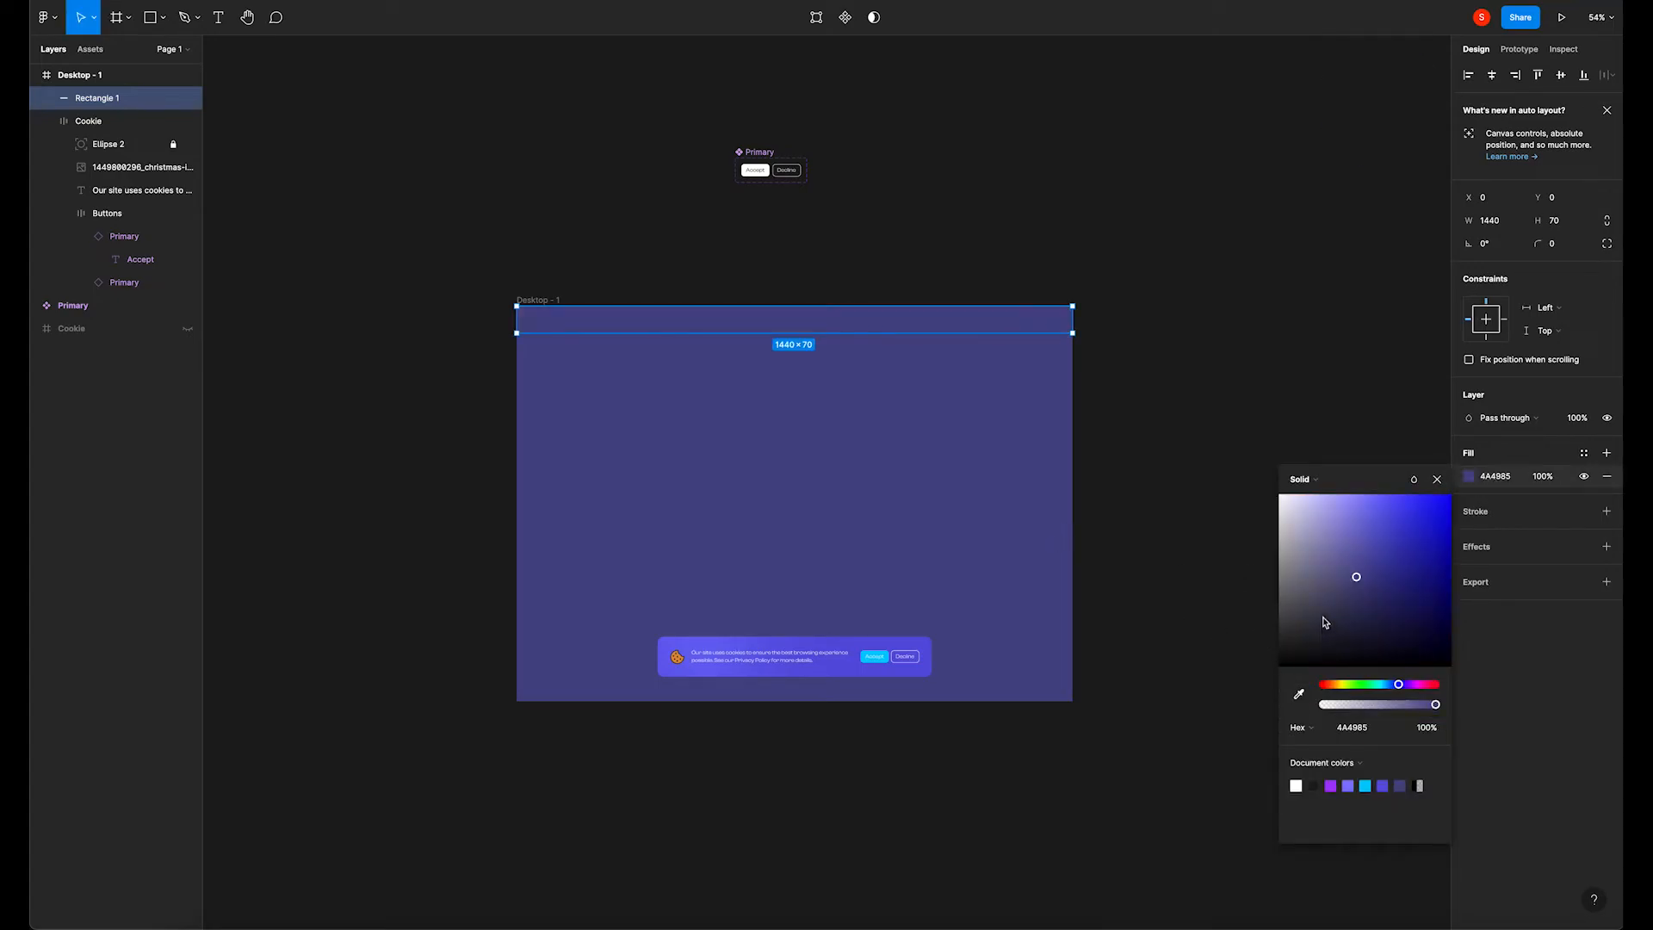
left_click_drag(1360, 579, 1365, 556)
left_click(1313, 453)
Duplicate the header rectangle below it, shorten the copy to about 458 wide toward the right side, and round its corners to 22.
left_click_drag(993, 324, 1006, 448)
left_click_drag(527, 439, 898, 415)
left_click_drag(1010, 442, 990, 401)
left_click_drag(1543, 245, 258, 280)
left_click(1262, 387)
left_click(951, 401)
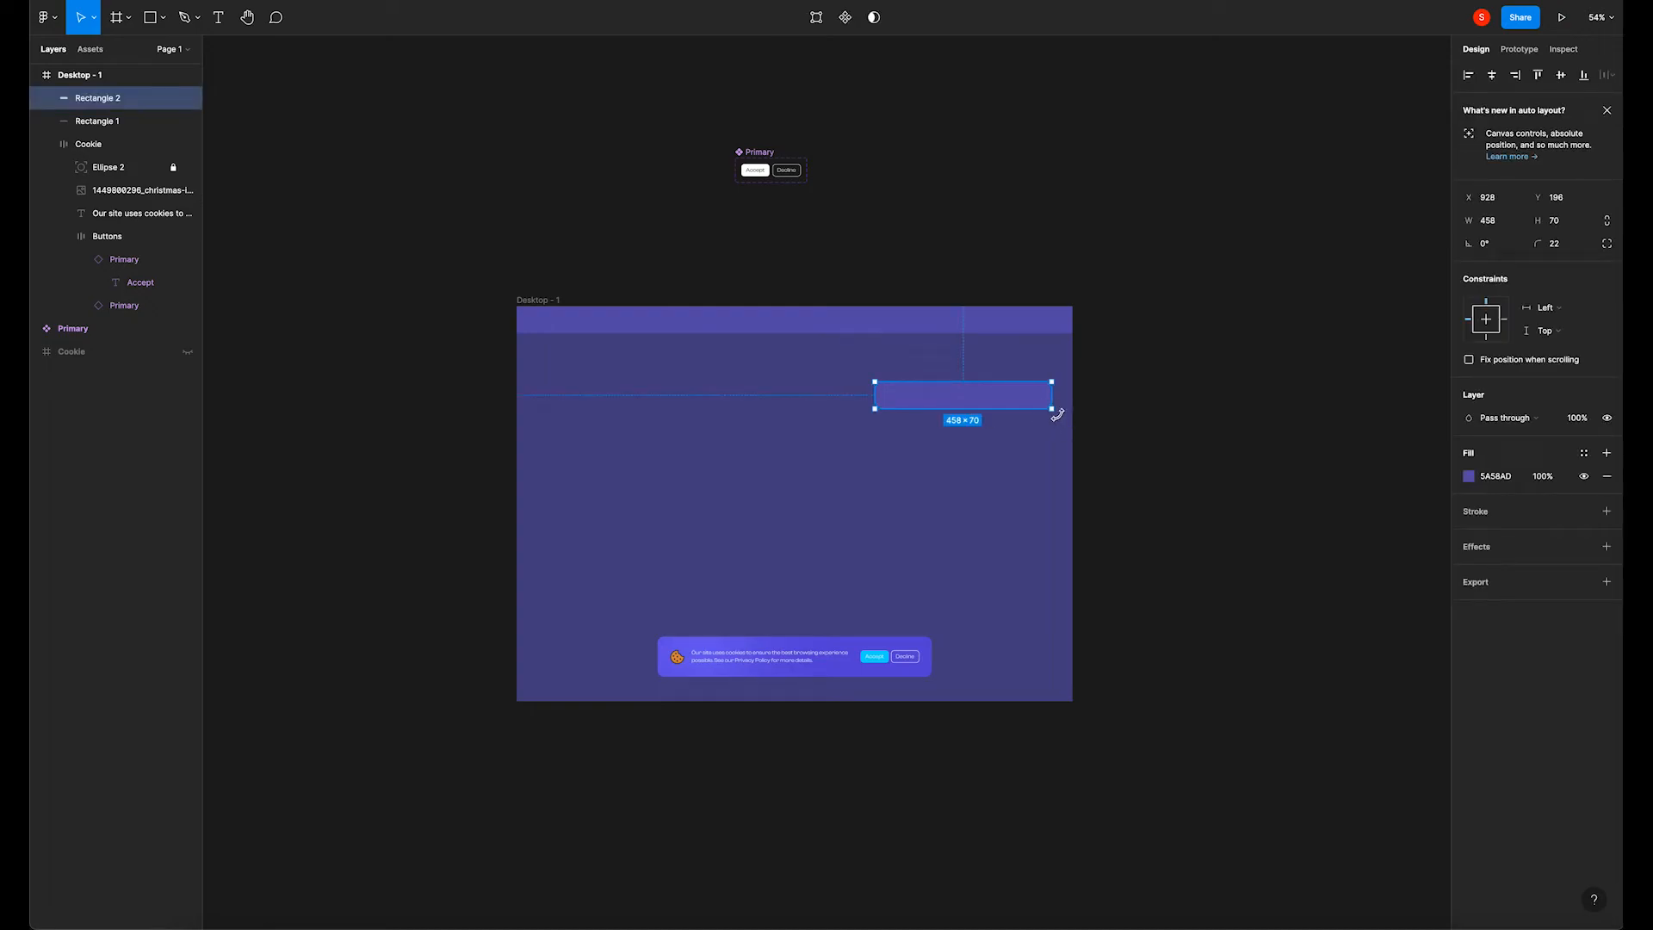
Rotate the rounded bar to 30° and duplicate it into a stack of three parallel slanted bars.
left_click_drag(1057, 415, 1081, 358)
left_click_drag(958, 414, 960, 362)
key("ctrl+z")
left_click(1072, 505)
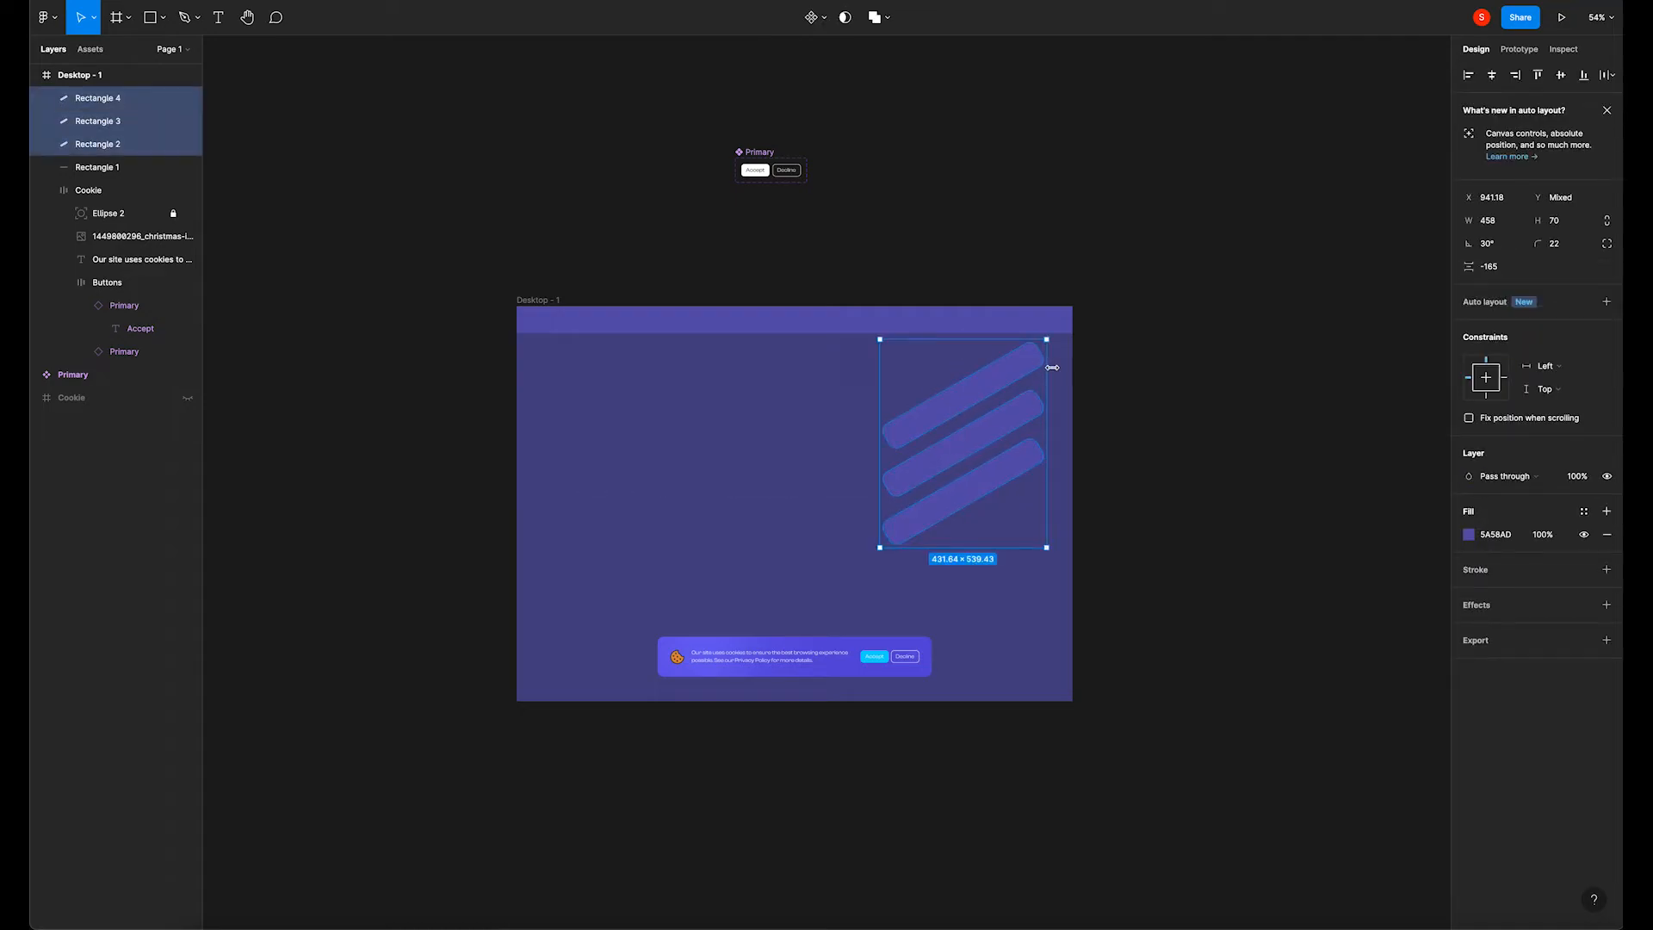
Lengthen each of the three slanted bars so that they run past the desktop frame's right edge.
left_click(1180, 414)
left_click(1033, 366)
left_click_drag(1040, 351, 1134, 291)
left_click(1046, 412)
left_click_drag(1037, 396, 1111, 351)
left_click(1037, 459)
left_click_drag(1040, 458, 1125, 395)
left_click(1167, 454)
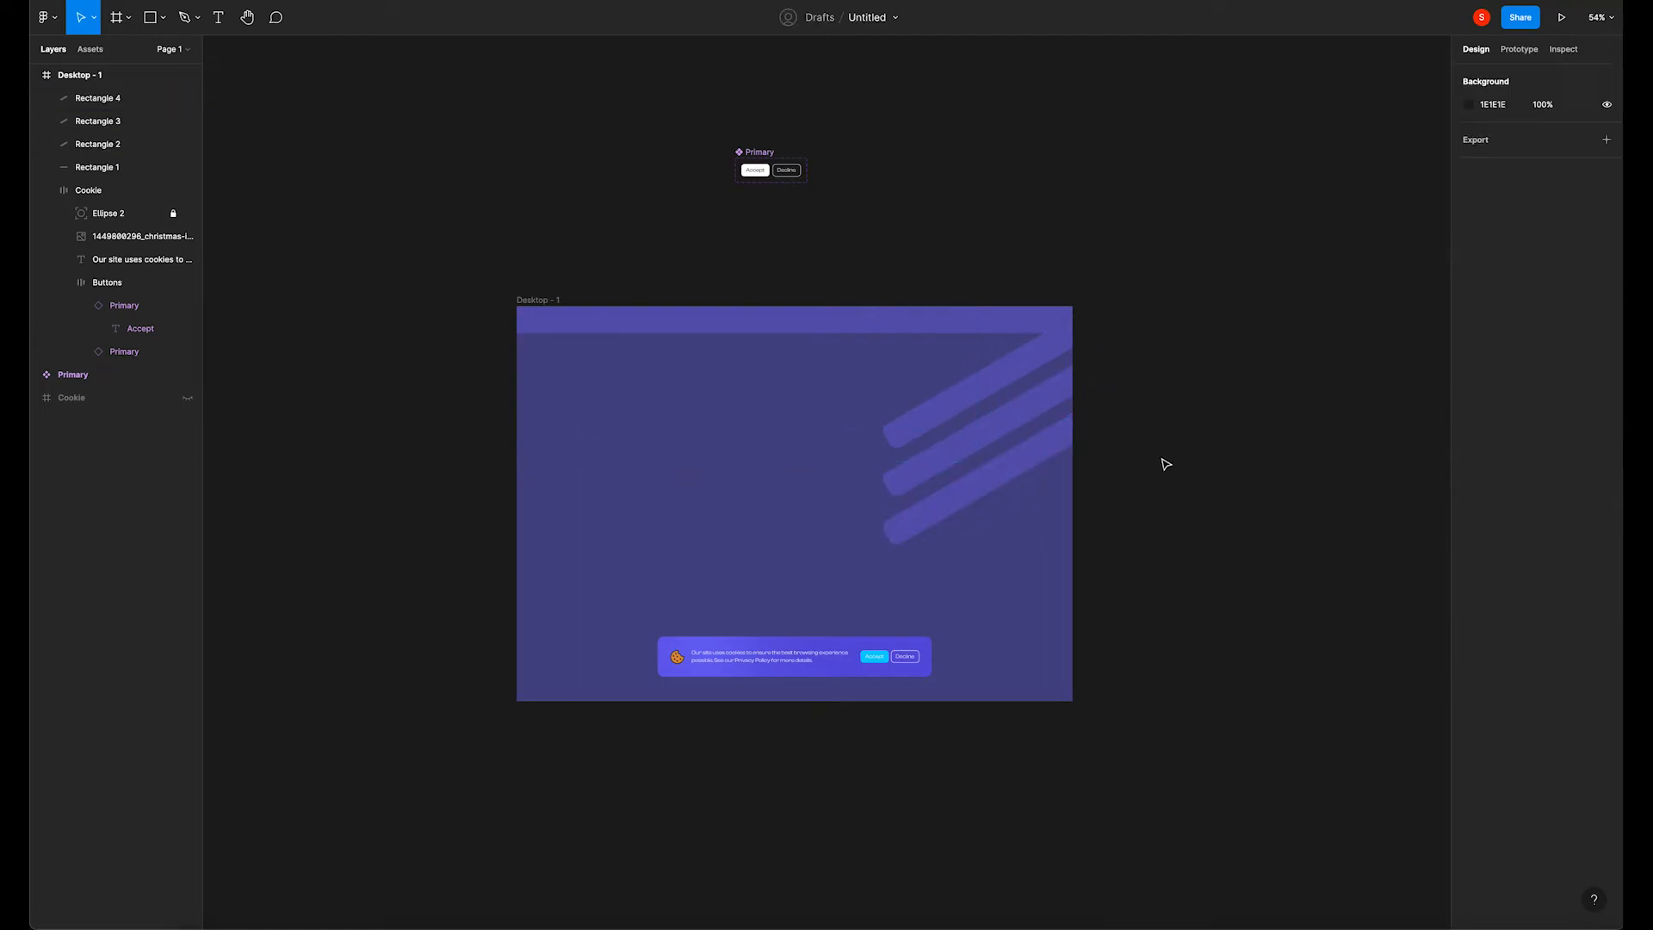
Duplicate the three slanted bars into the desktop frame's lower-left corner, running off its left edge with staggered ends.
left_click_drag(975, 532, 486, 650)
left_click_drag(496, 422, 542, 694)
left_click(482, 492)
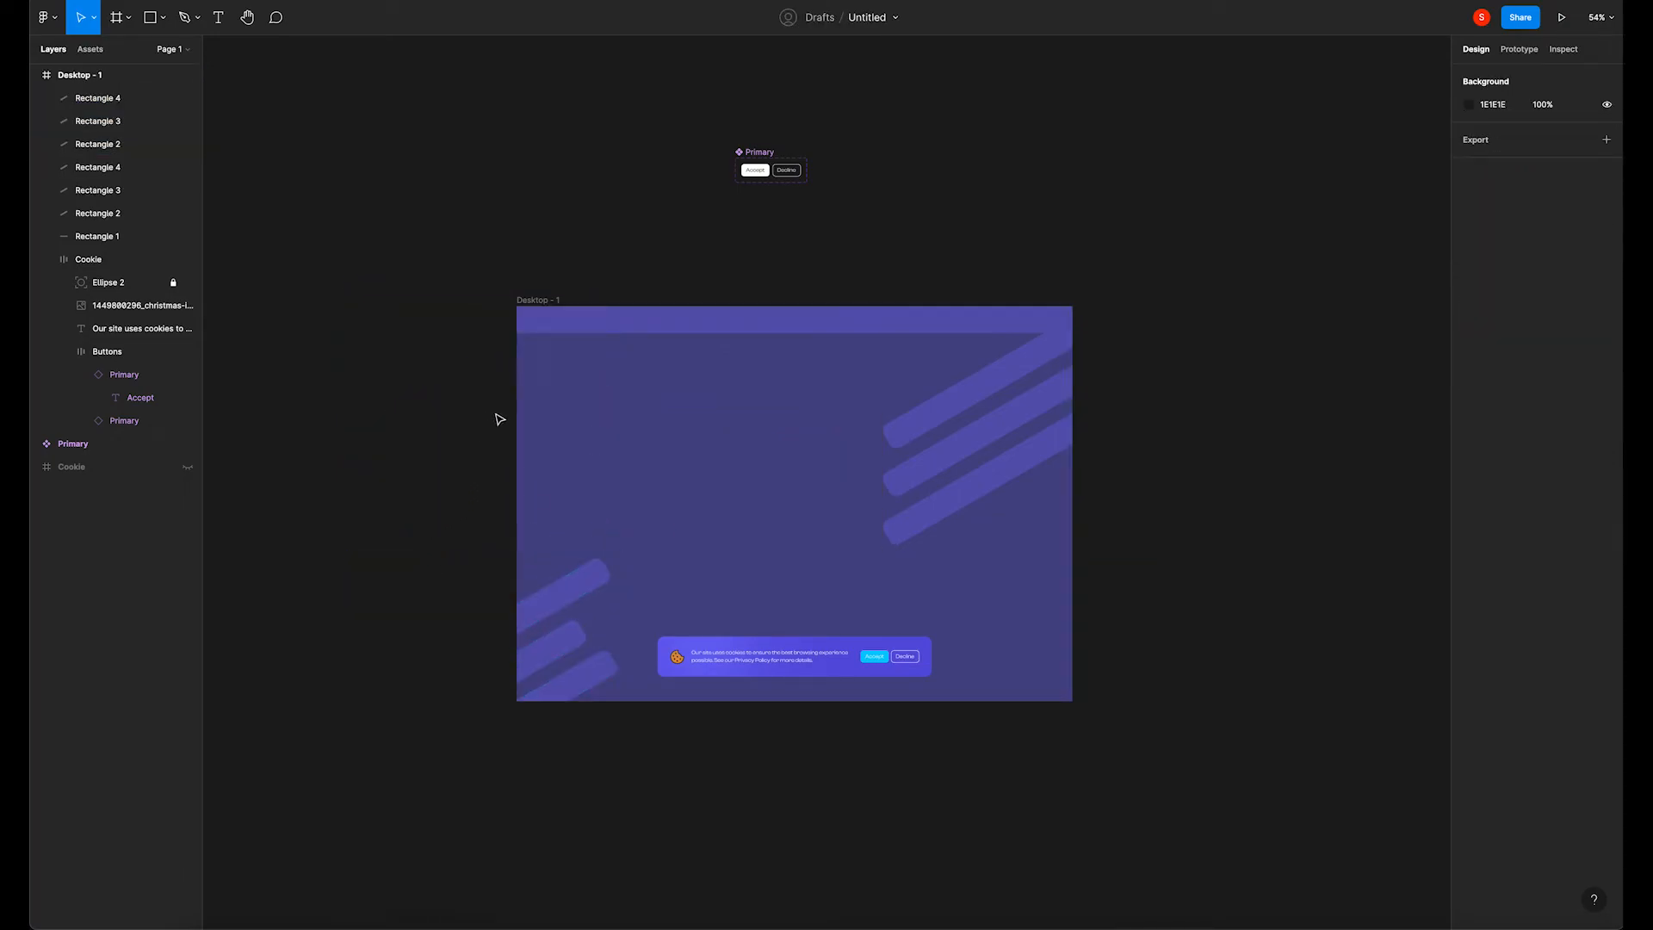
left_click(218, 18)
left_click(520, 293)
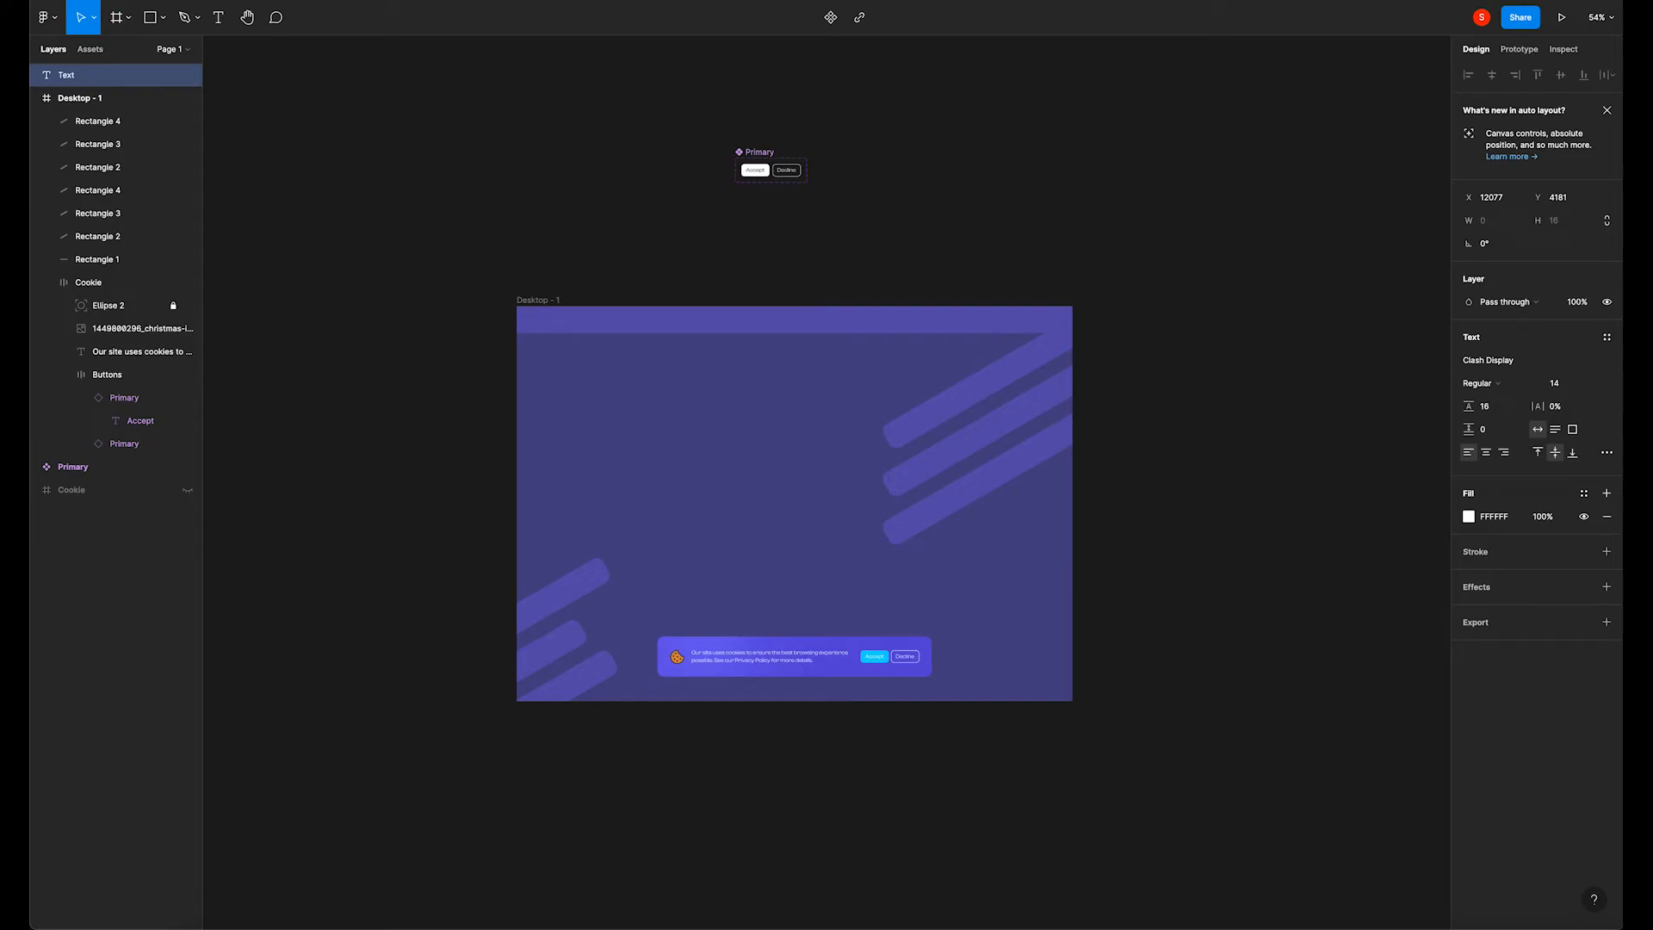
left_click(436, 203)
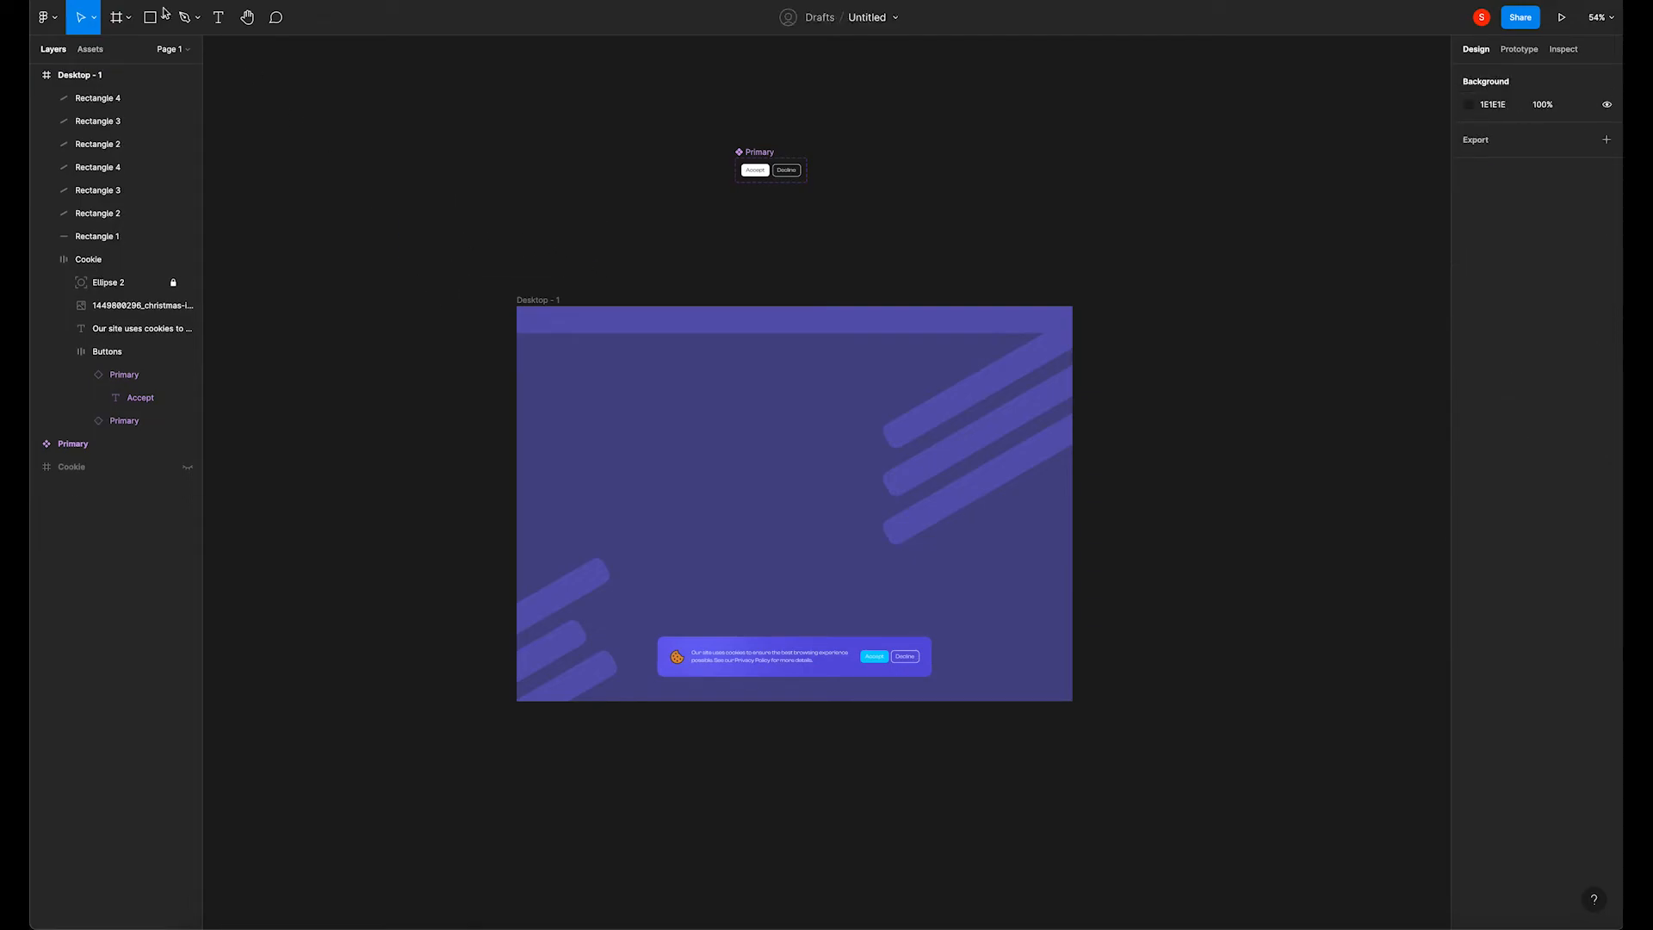
left_click(217, 17)
left_click(587, 411)
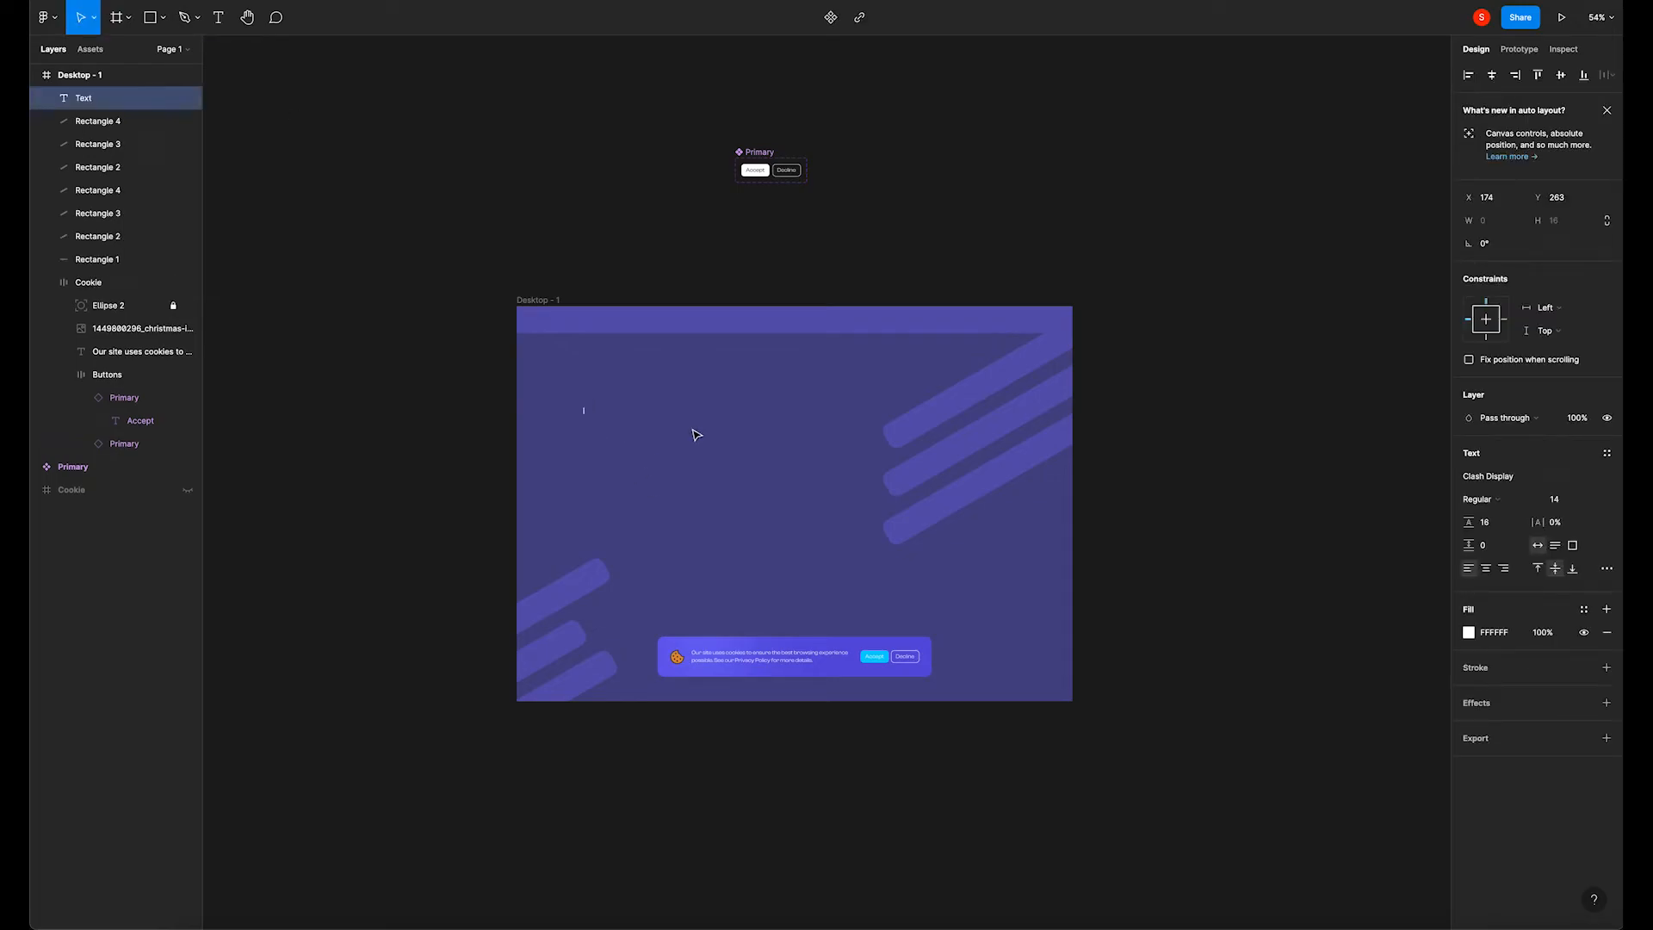
left_click(1046, 851)
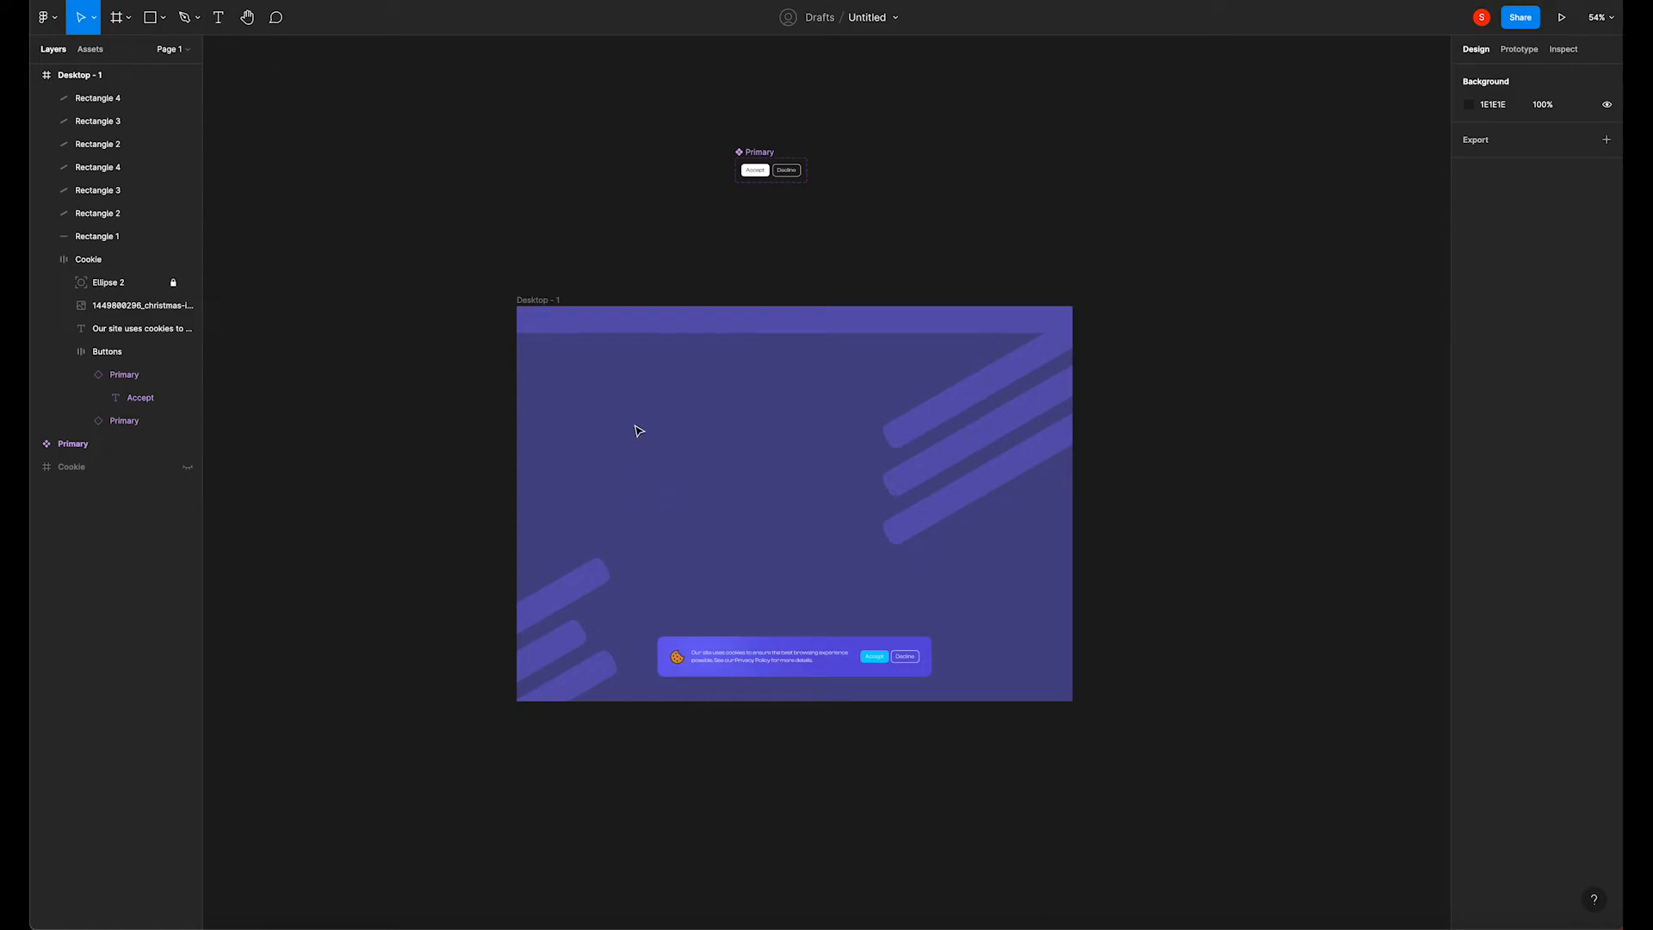
Add a "Design League" text layer in the upper middle of the desktop frame.
left_click(218, 19)
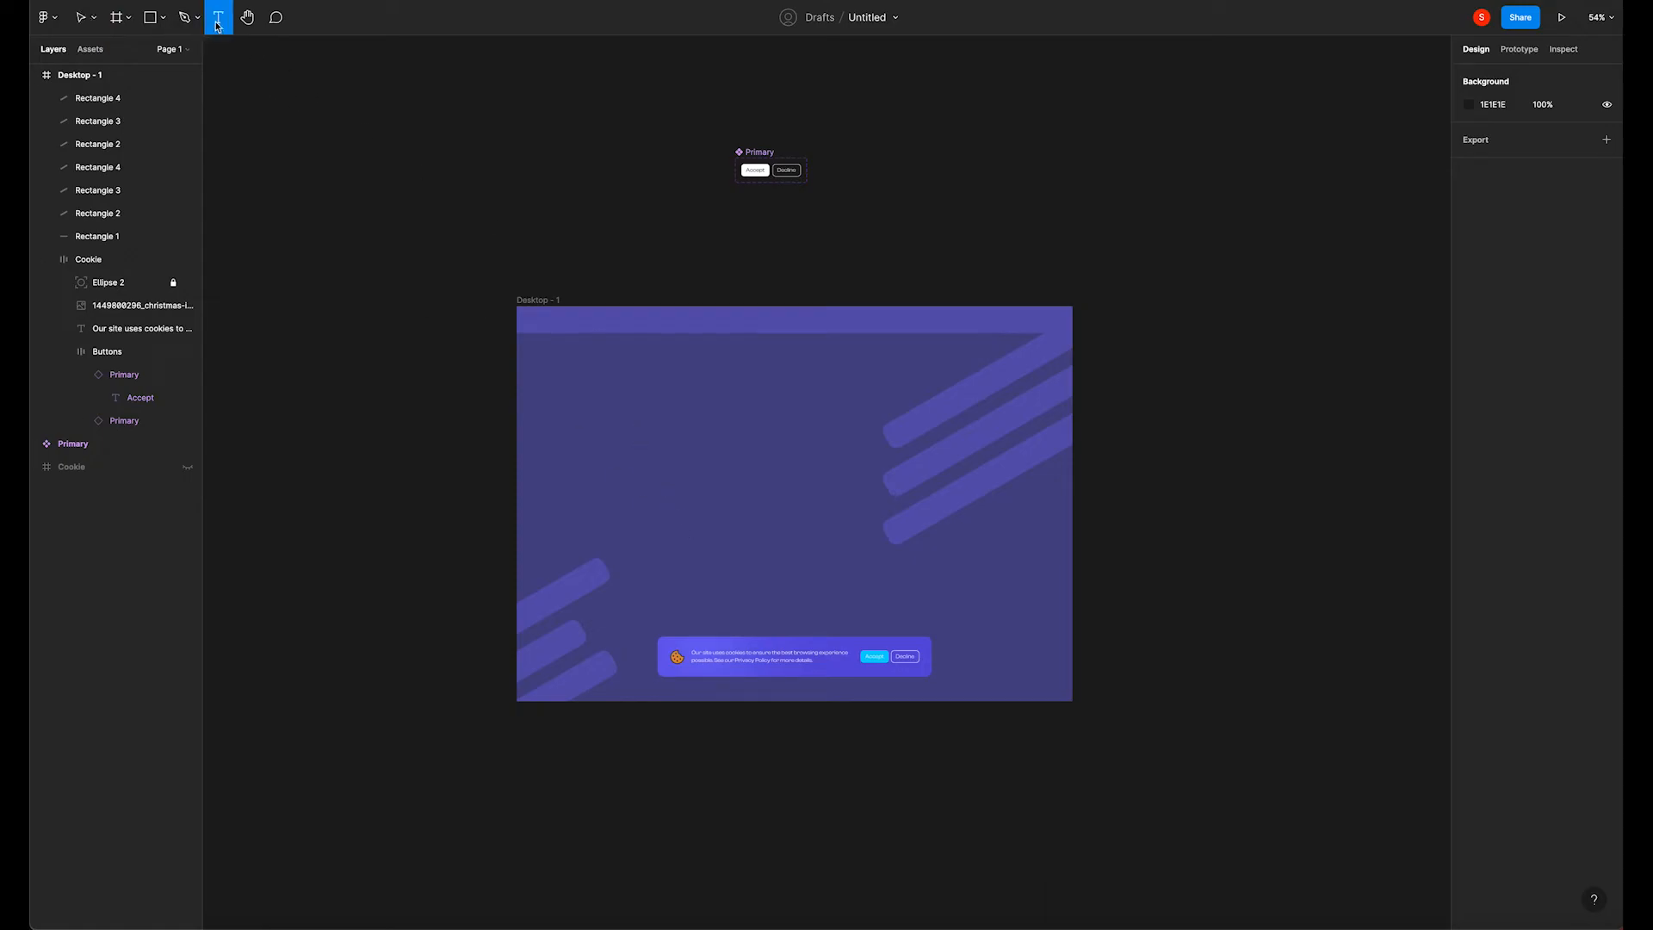
left_click(640, 436)
type("Design League")
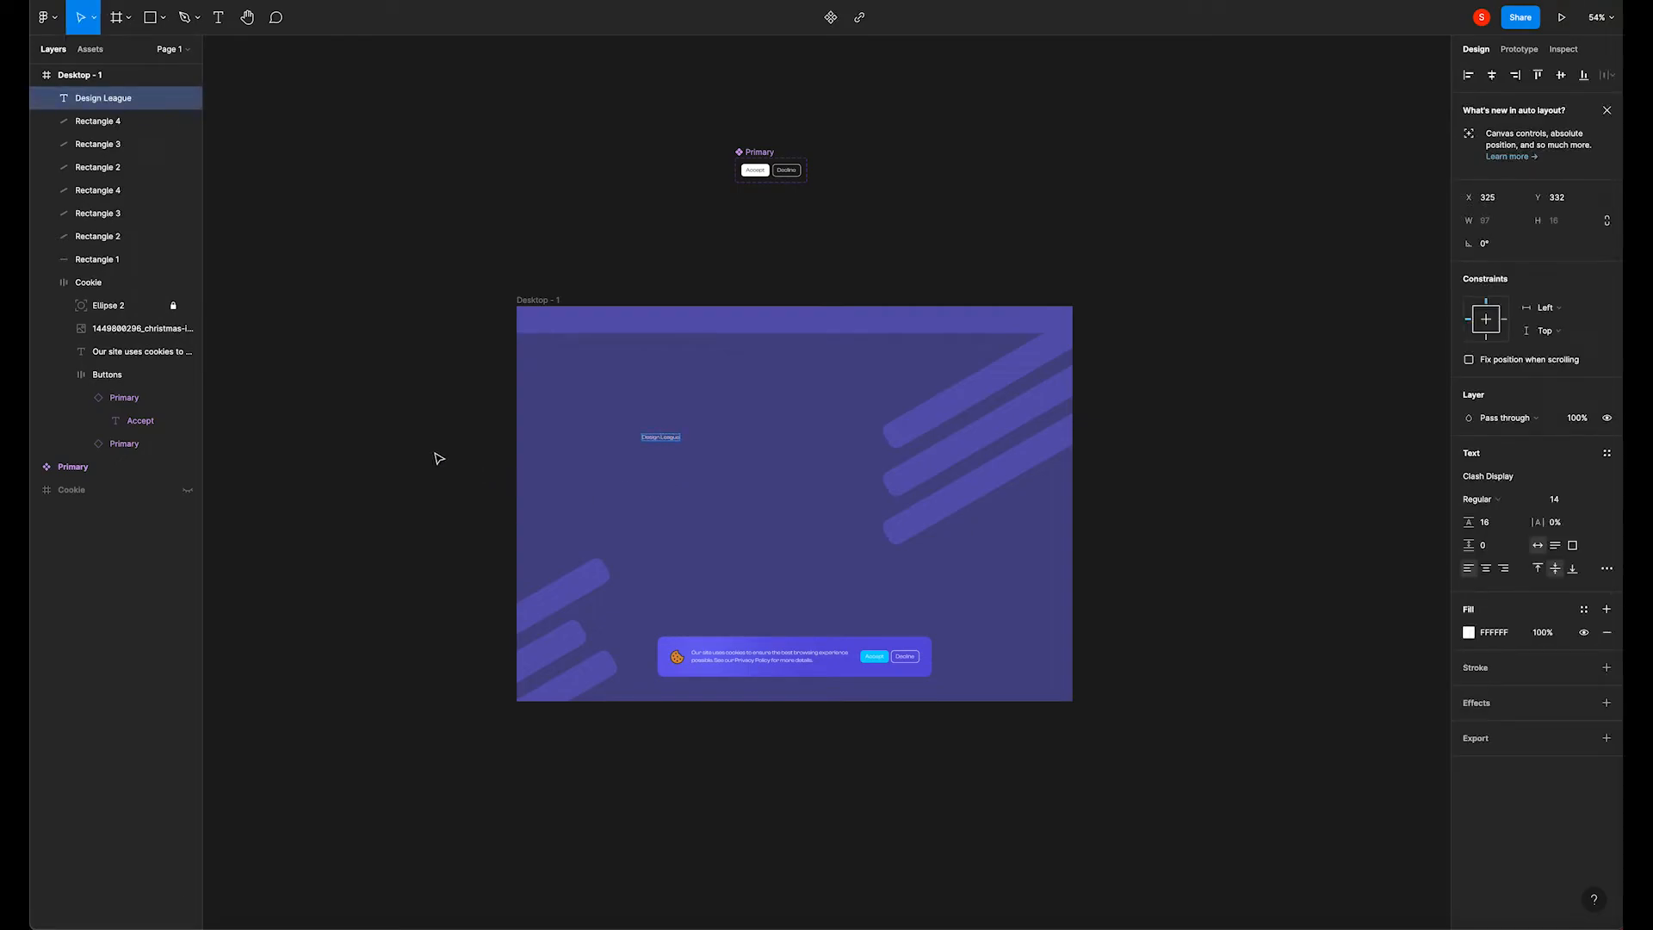
key("Escape")
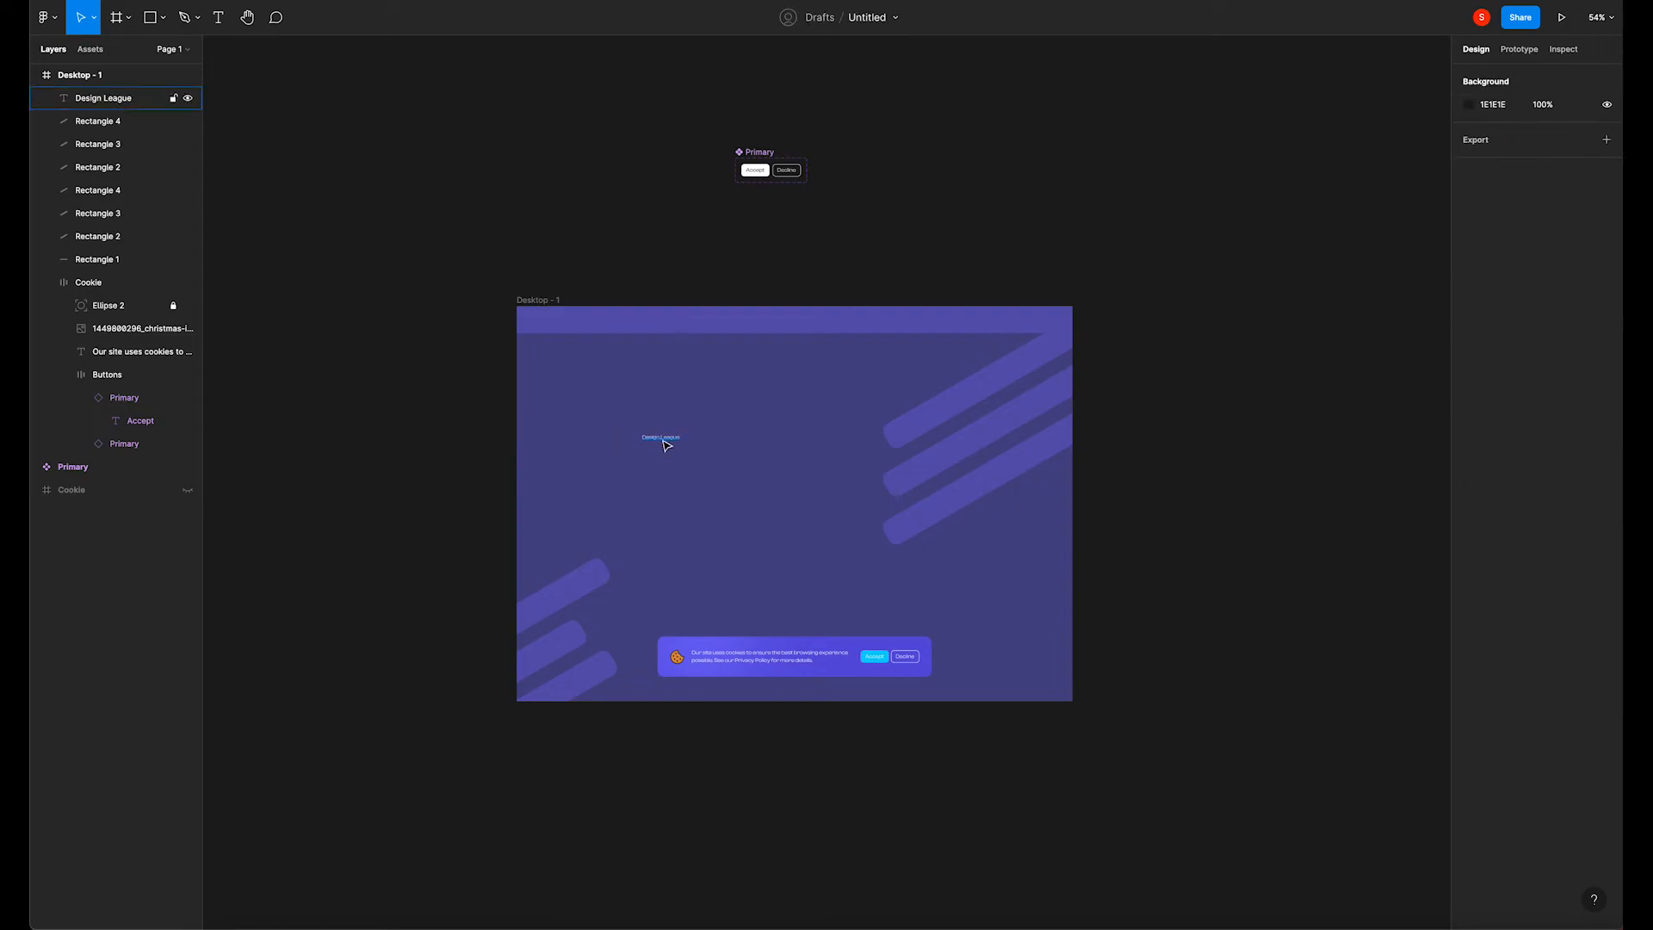
left_click_drag(681, 439, 746, 476)
key("ctrl+z")
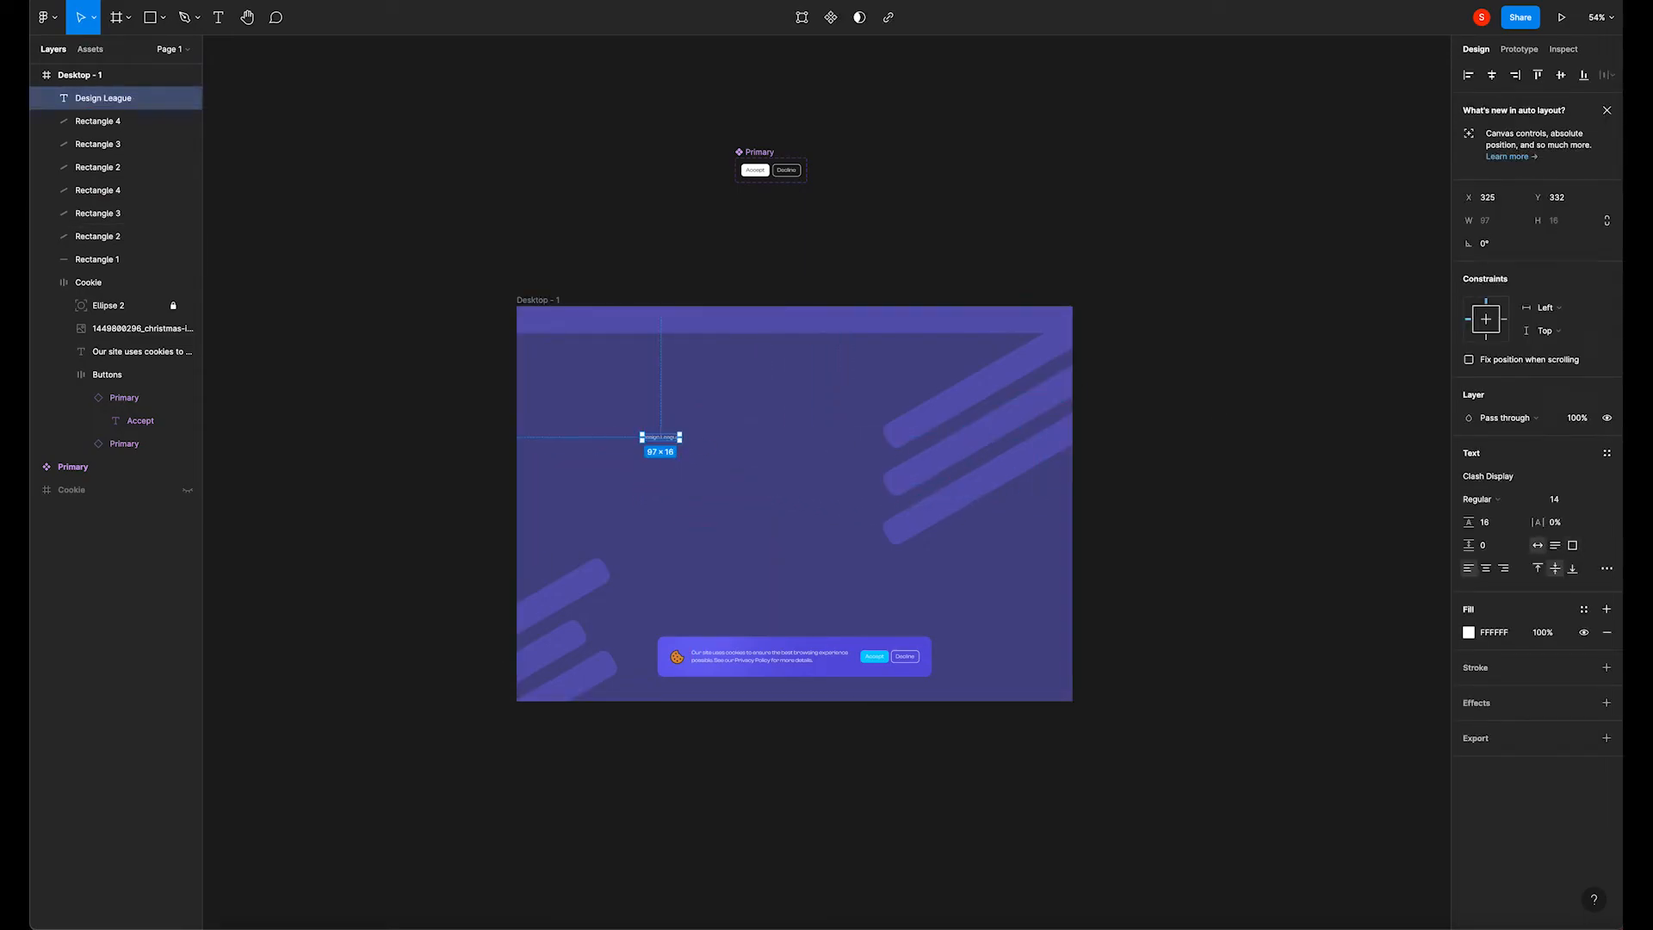
Set the "Design League" title's font size to 121 and its weight to Semibold.
left_click_drag(1543, 500, 107, 505)
left_click(1236, 490)
left_click(833, 433)
left_click(1502, 499)
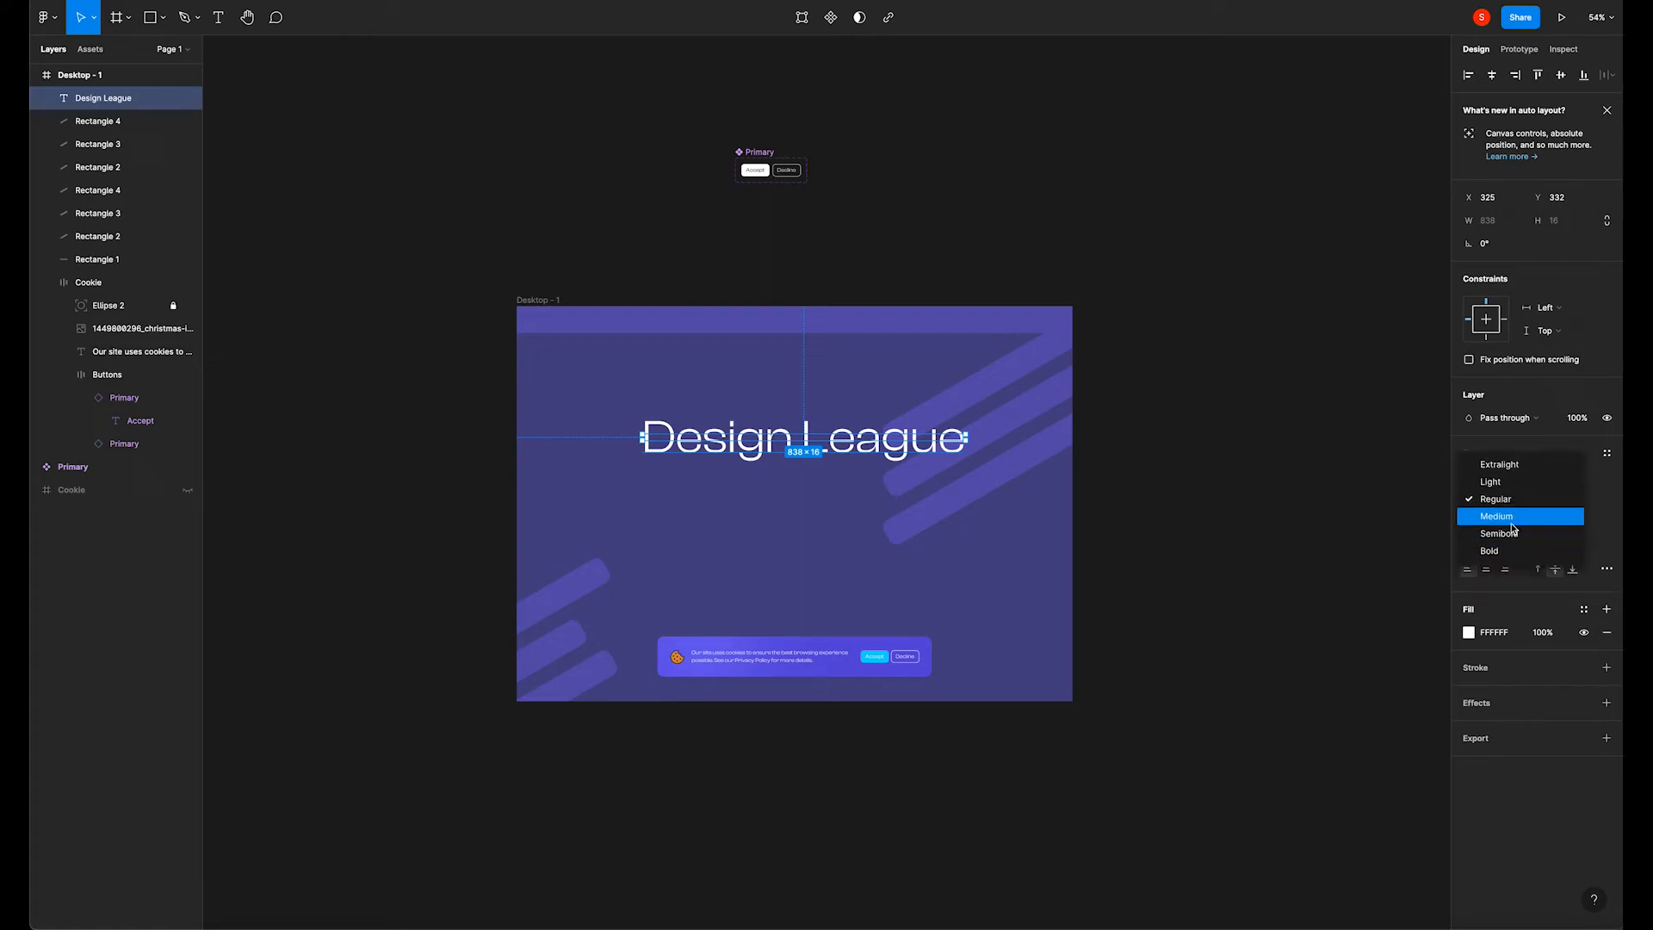
left_click(1512, 532)
left_click(1248, 482)
left_click(782, 443)
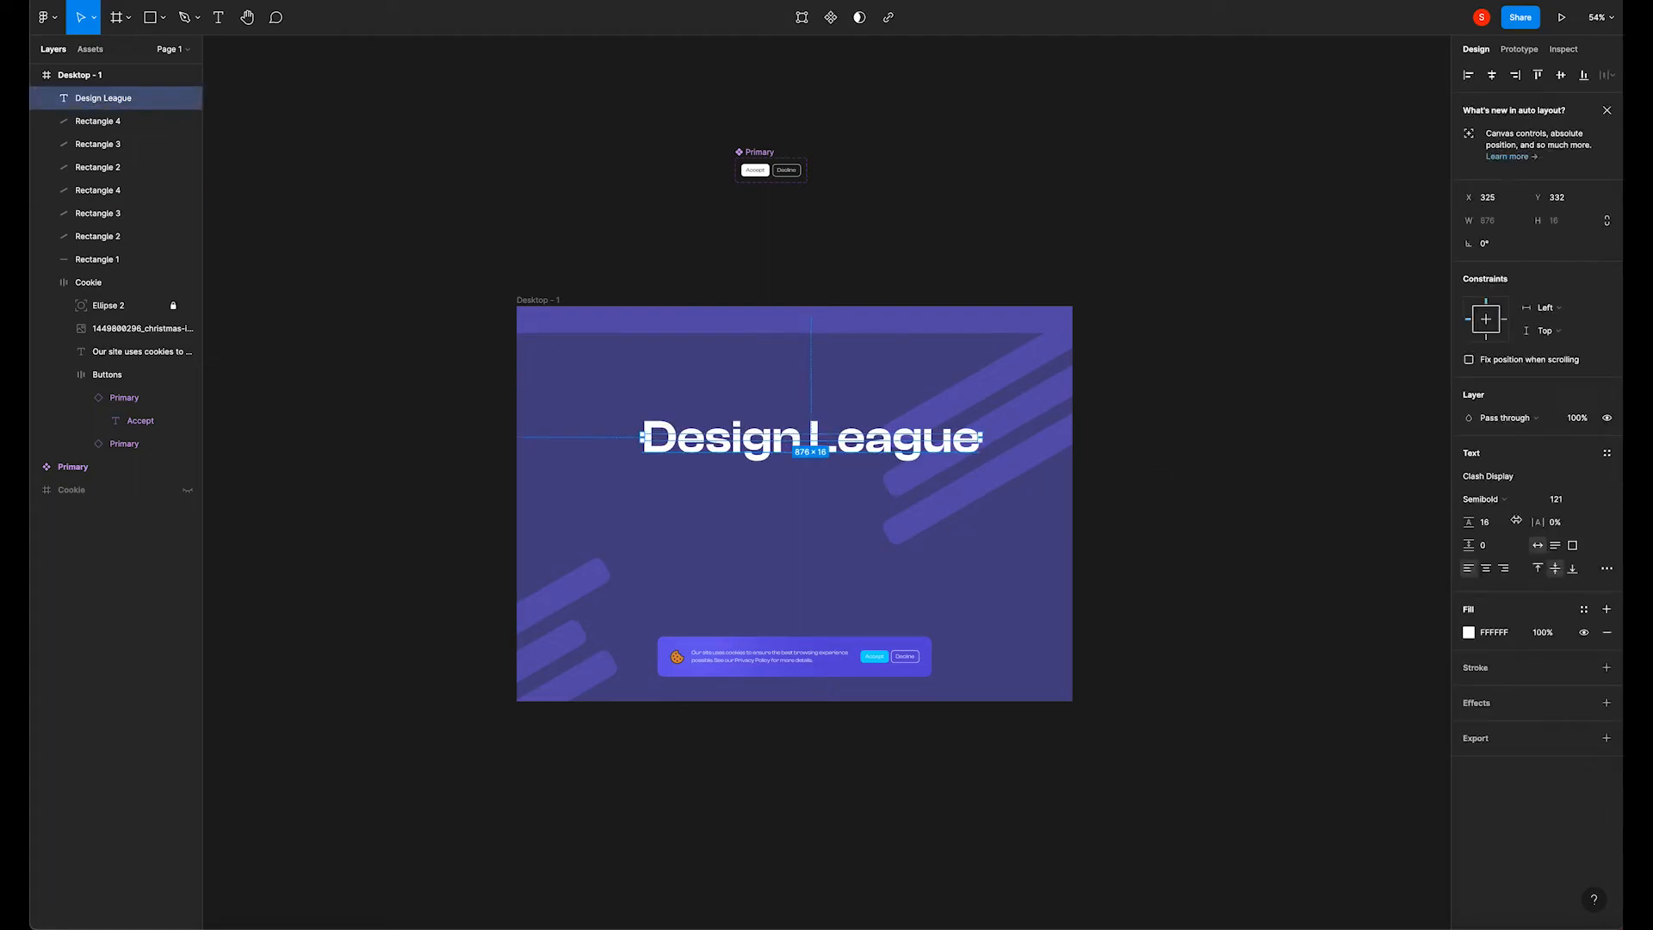
Set the "Design League" title's line height to Auto.
left_click(1512, 524)
type("auto")
key("Return")
left_click(1164, 527)
left_click_drag(803, 442, 804, 437)
Fade the three upper-right slanted bars from top to bottom with opacities of 80%, 40% and 30%.
left_click(1012, 379)
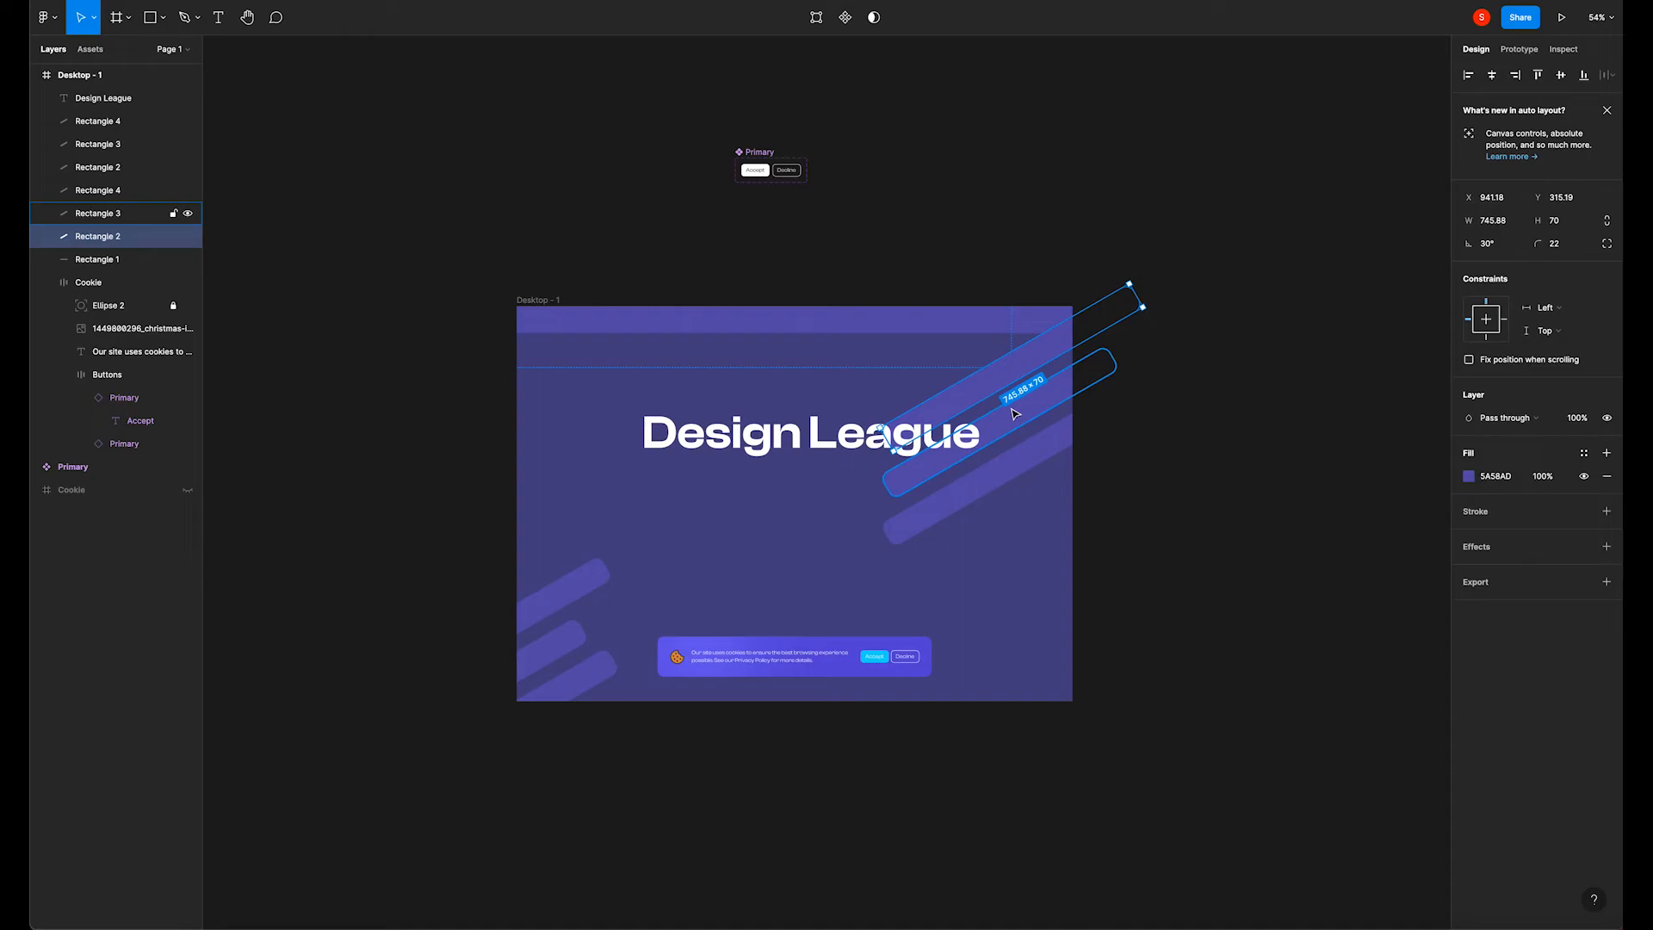
key("8")
left_click(1014, 421)
key("7")
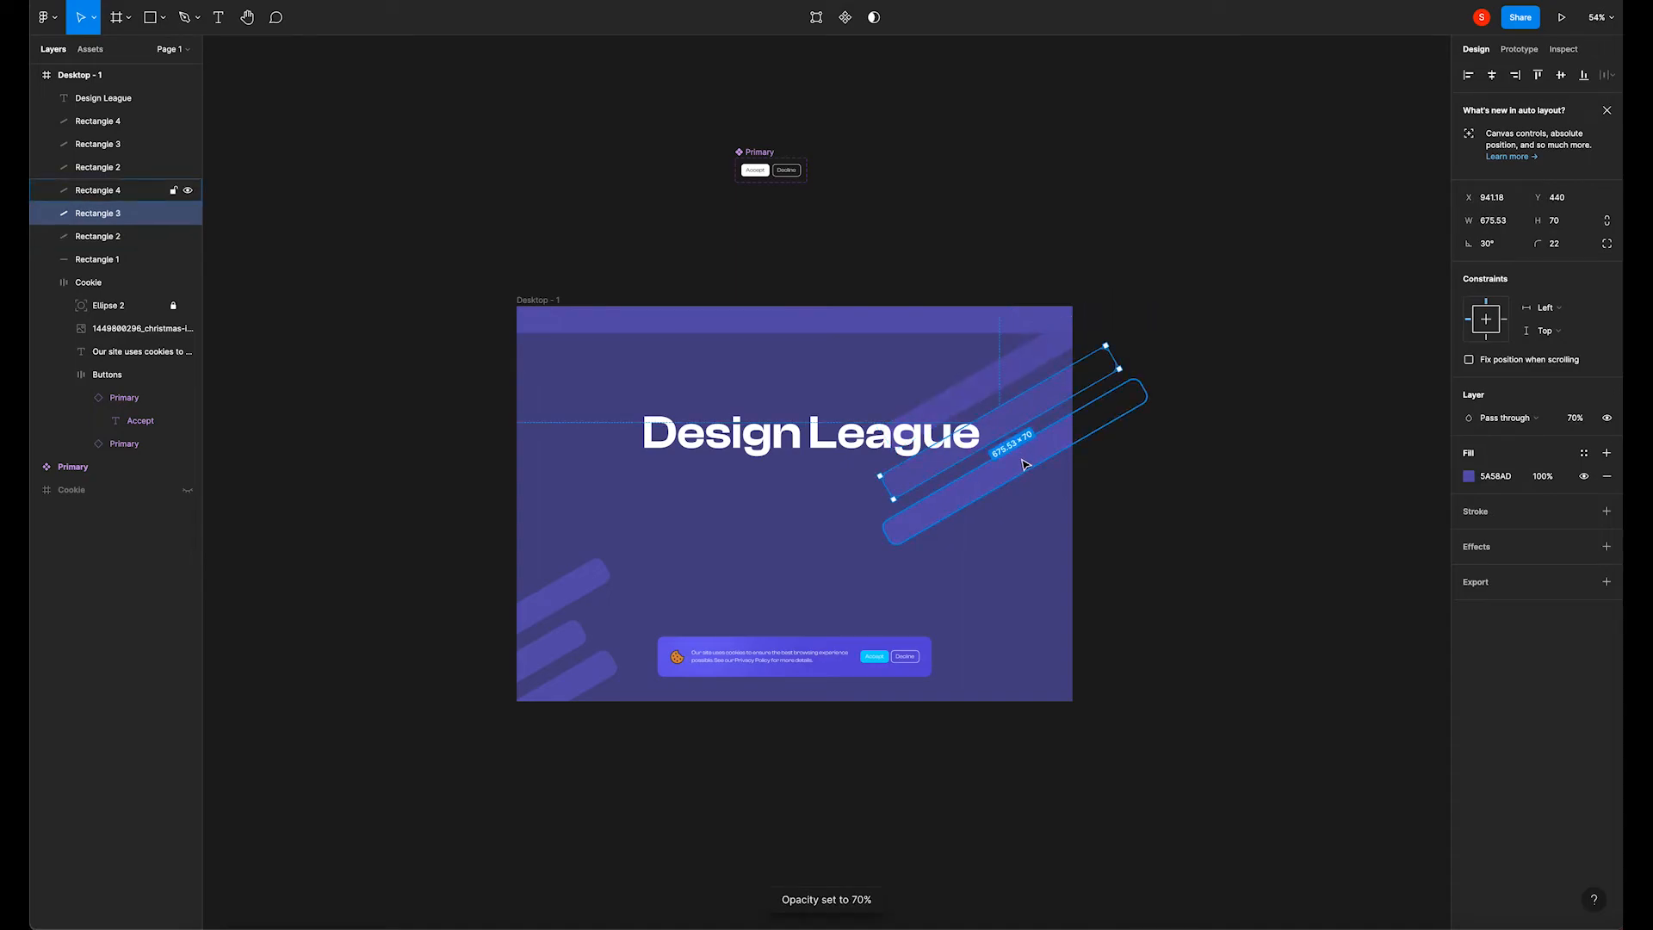
key("4")
left_click(1010, 467)
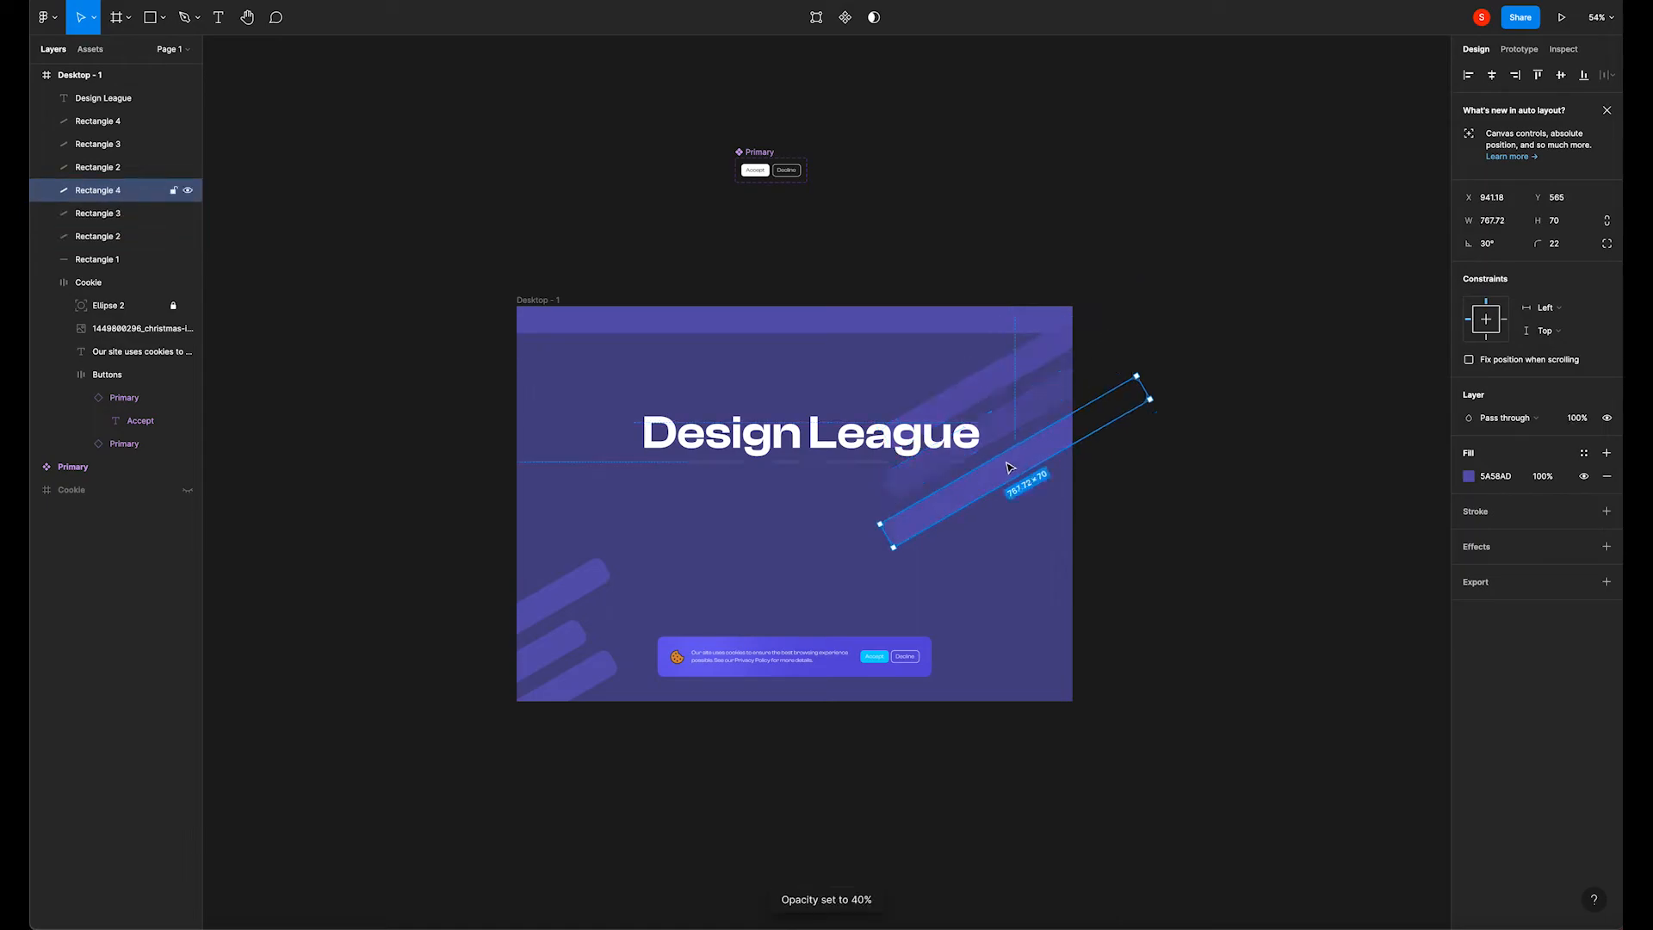
key("3")
left_click(1146, 550)
Fade the three lower-left slanted bars from top to bottom with opacities of 80%, 40% and 30%.
left_click(583, 595)
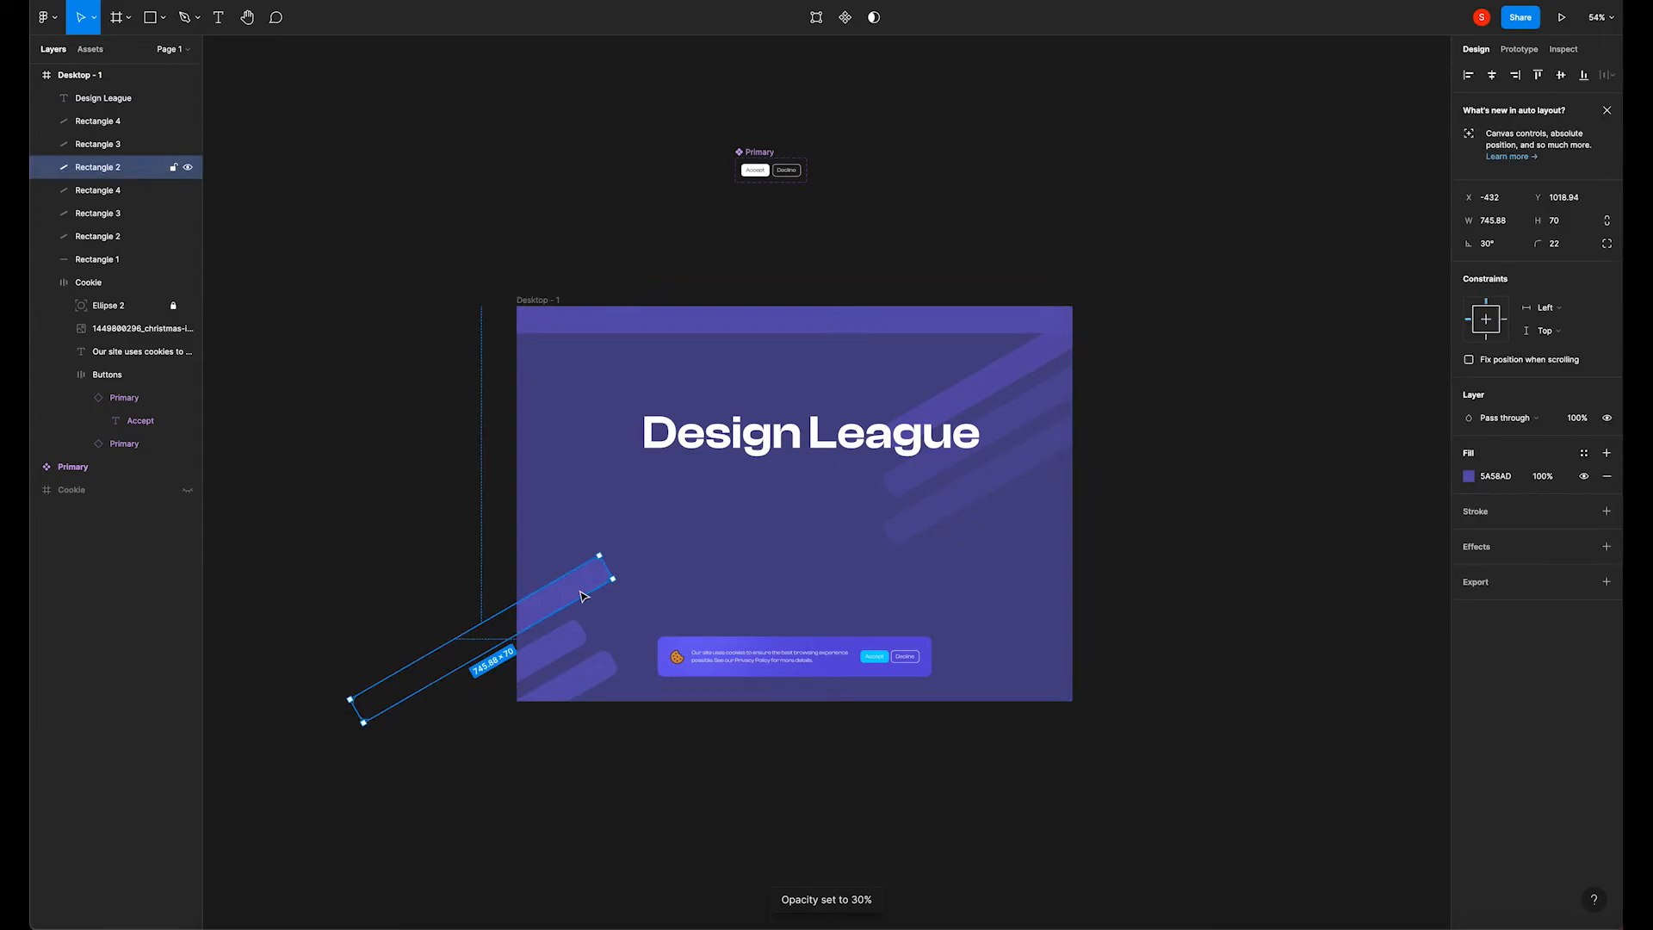
key("8")
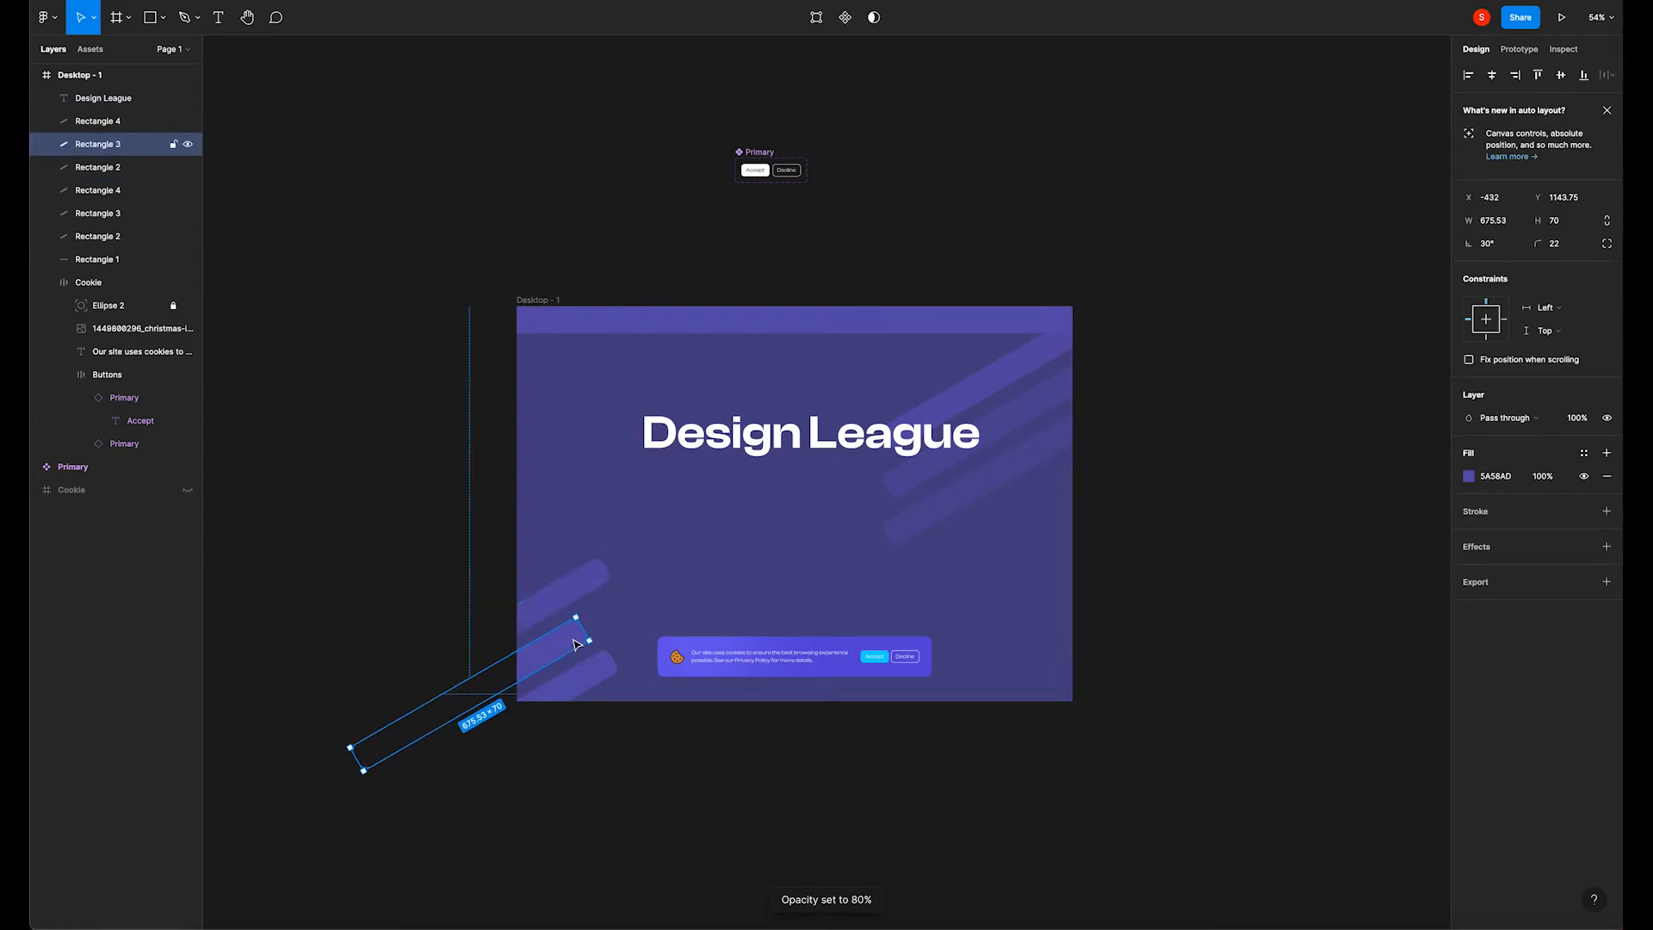
left_click(576, 686)
key("4")
key("3")
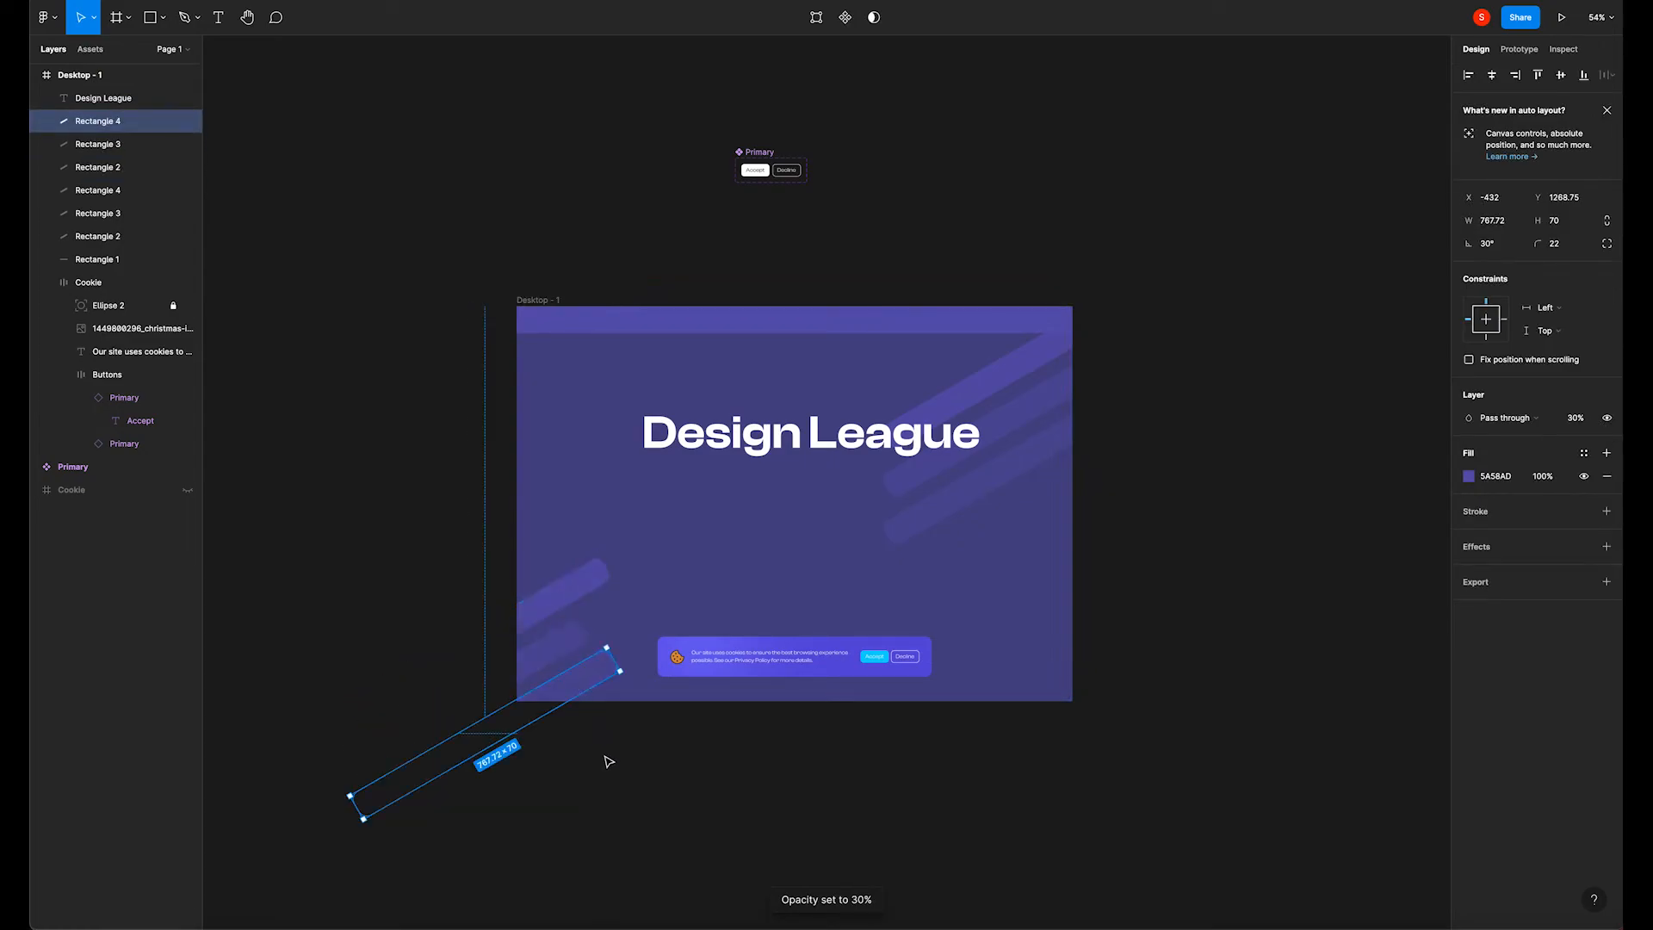
left_click(605, 757)
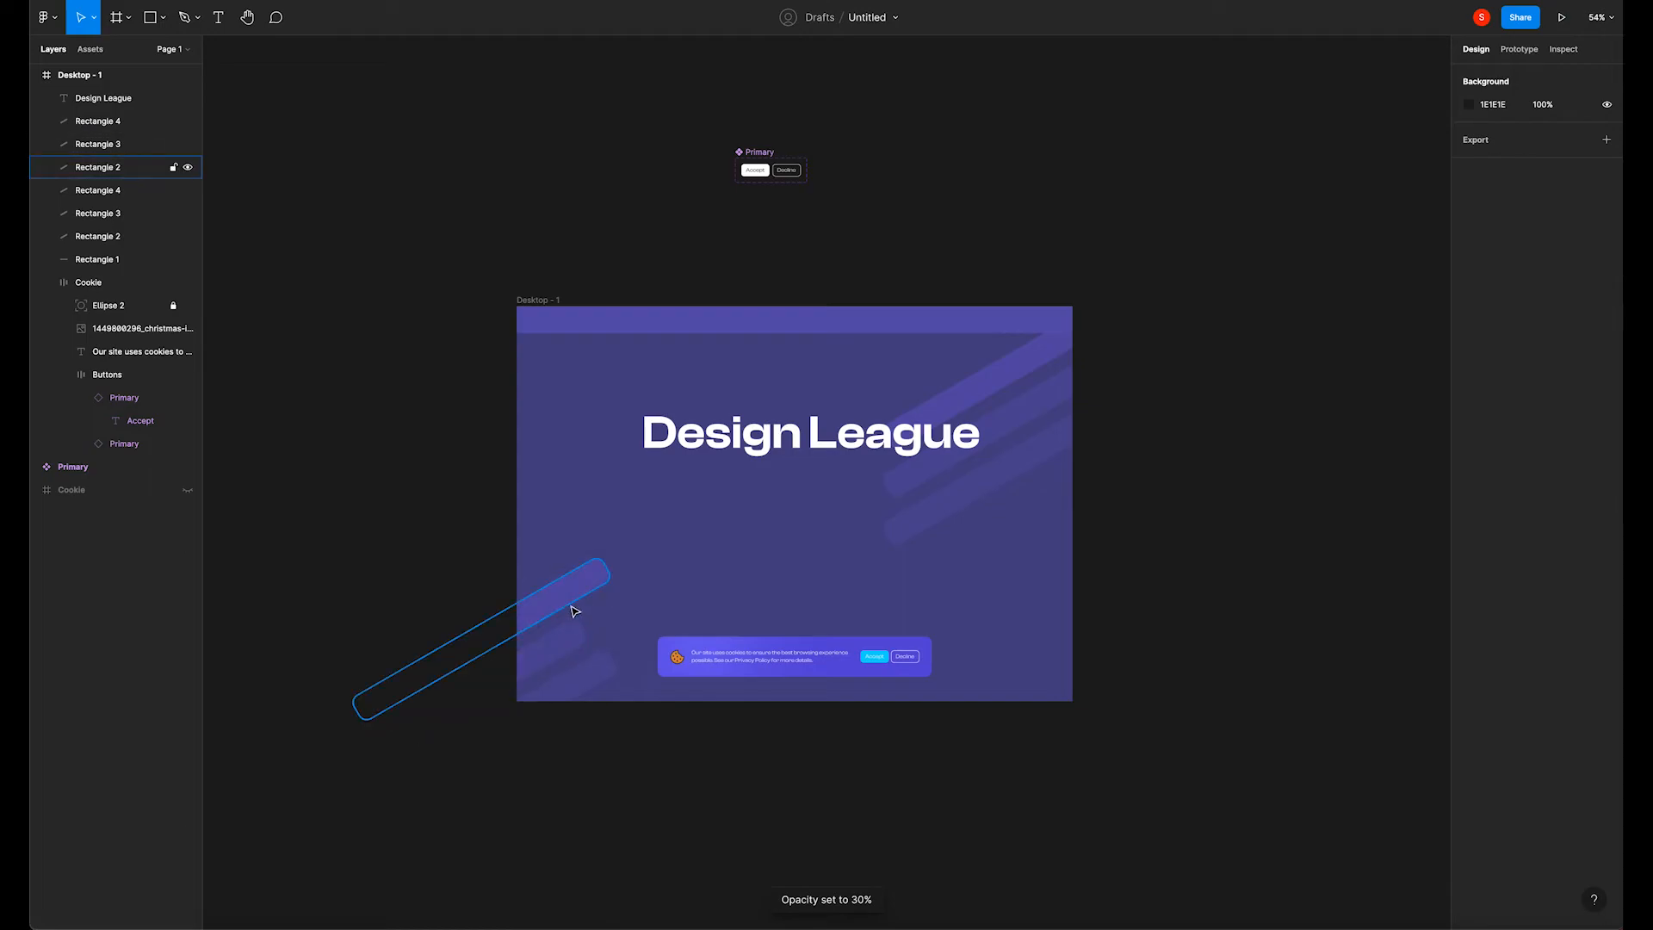
Shift the middle lower-left bar toward the upper right, and move the three upper-right bars further right and slightly up.
left_click(575, 639)
left_click_drag(575, 639, 586, 632)
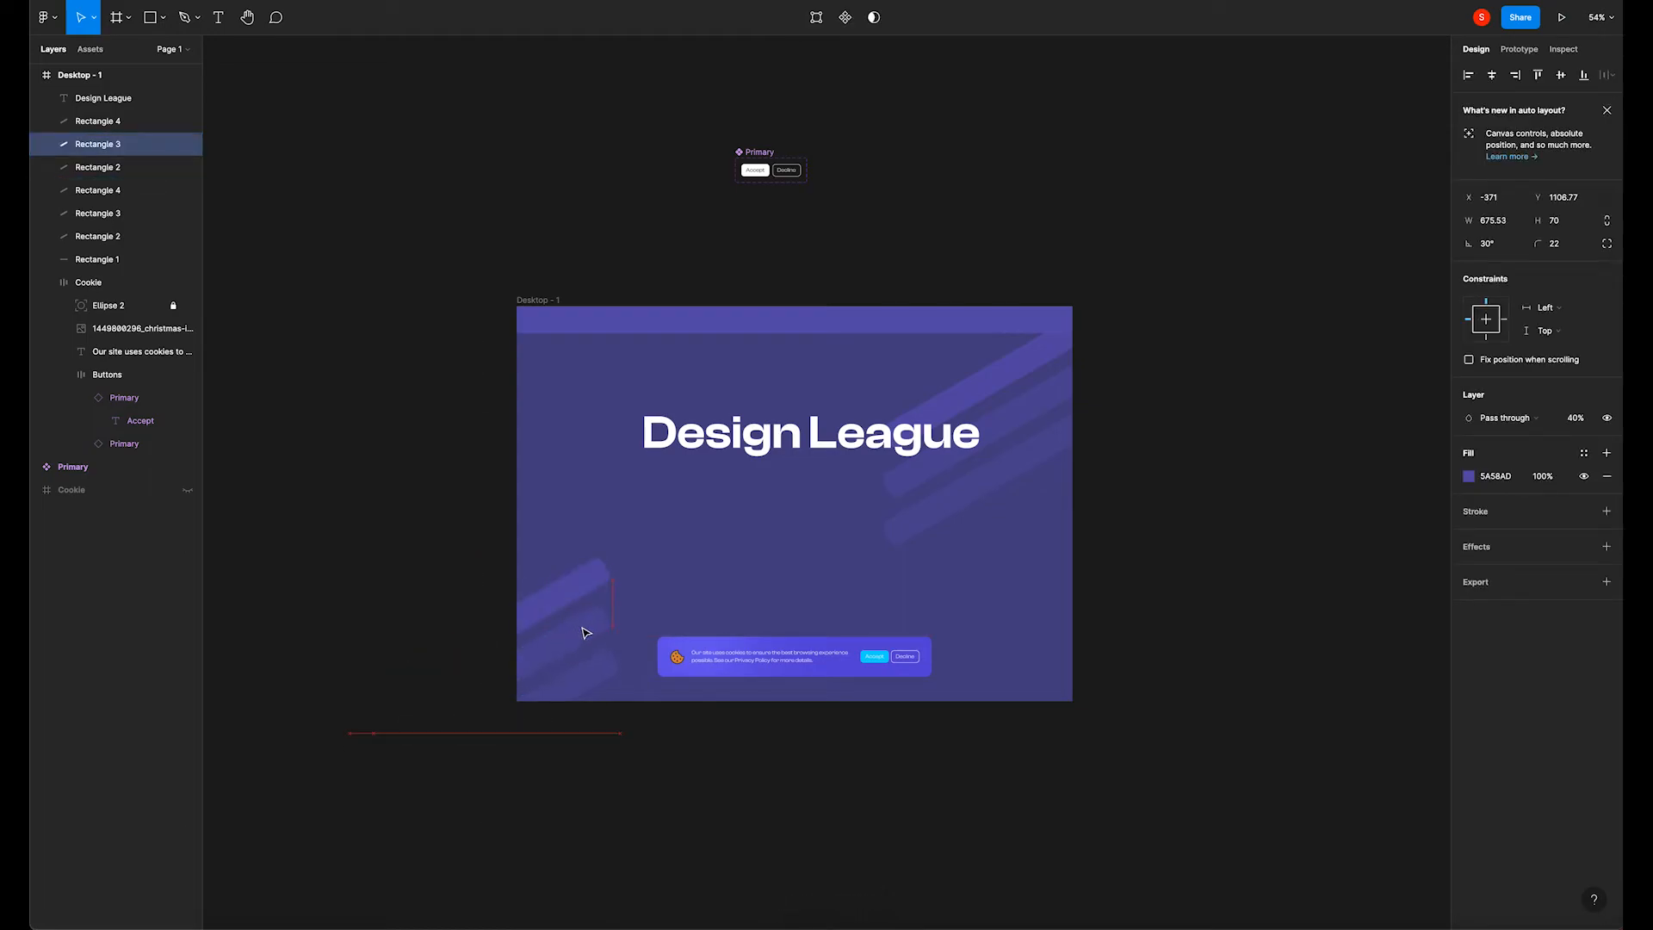
left_click(1051, 392)
left_click(1115, 305, "shift")
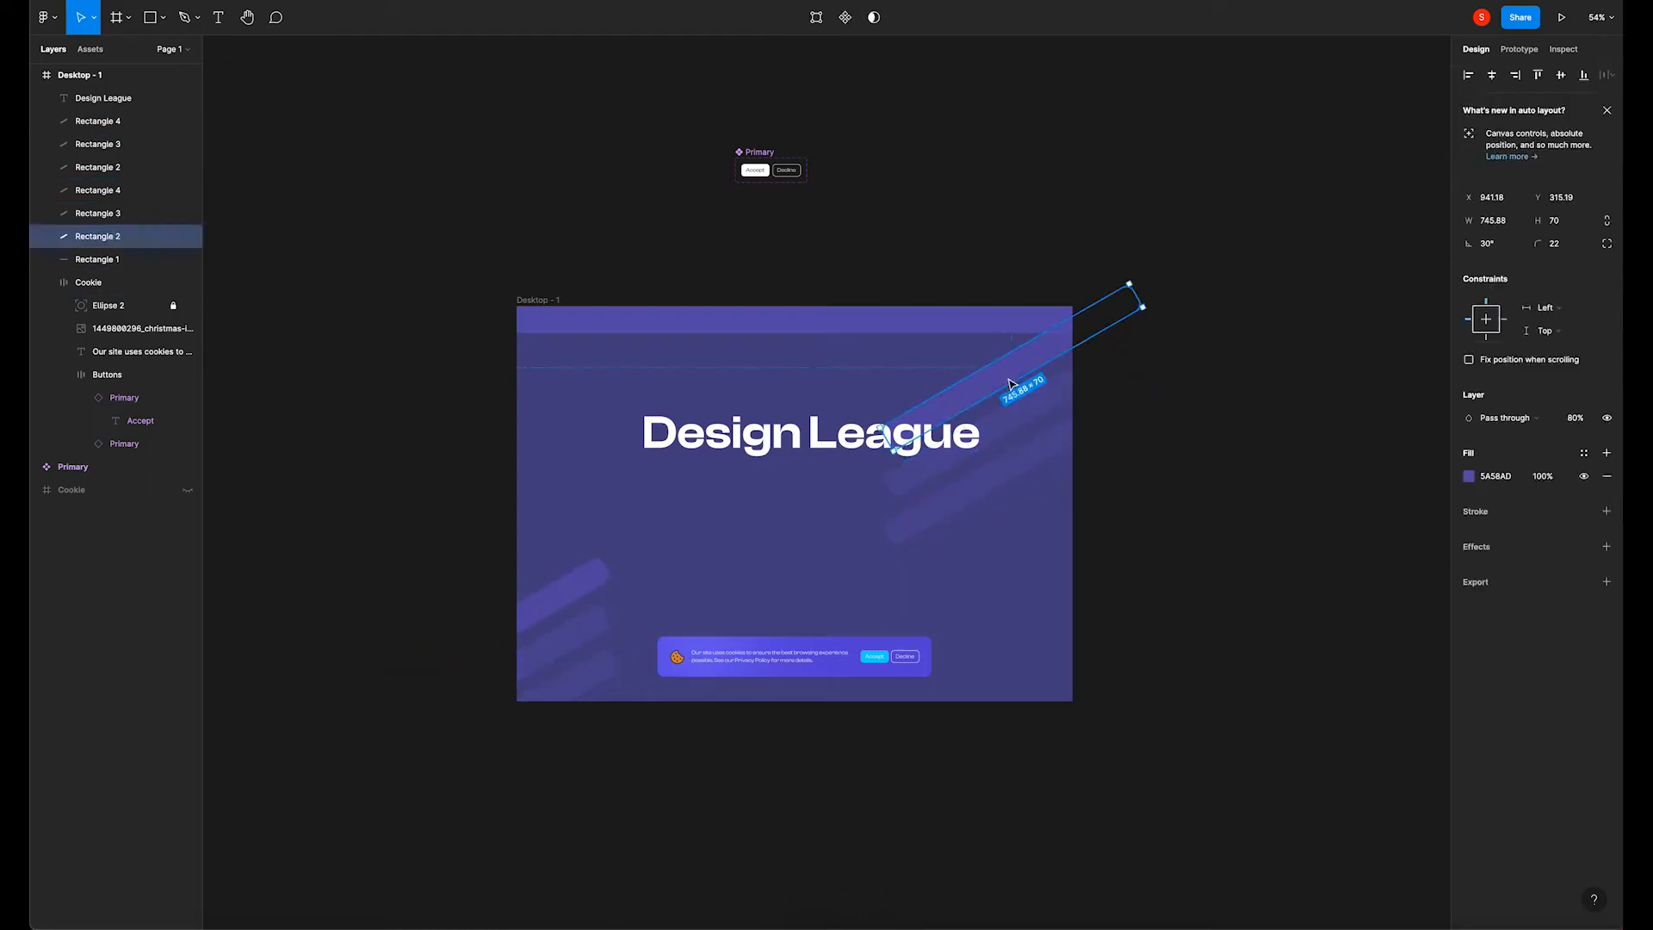
left_click(1001, 485, "shift")
left_click_drag(1000, 468, 1040, 394)
left_click(1200, 514)
Move the "Design League" title up and centre it horizontally in the desktop frame, at about X 282, Y 181.
left_click(828, 444)
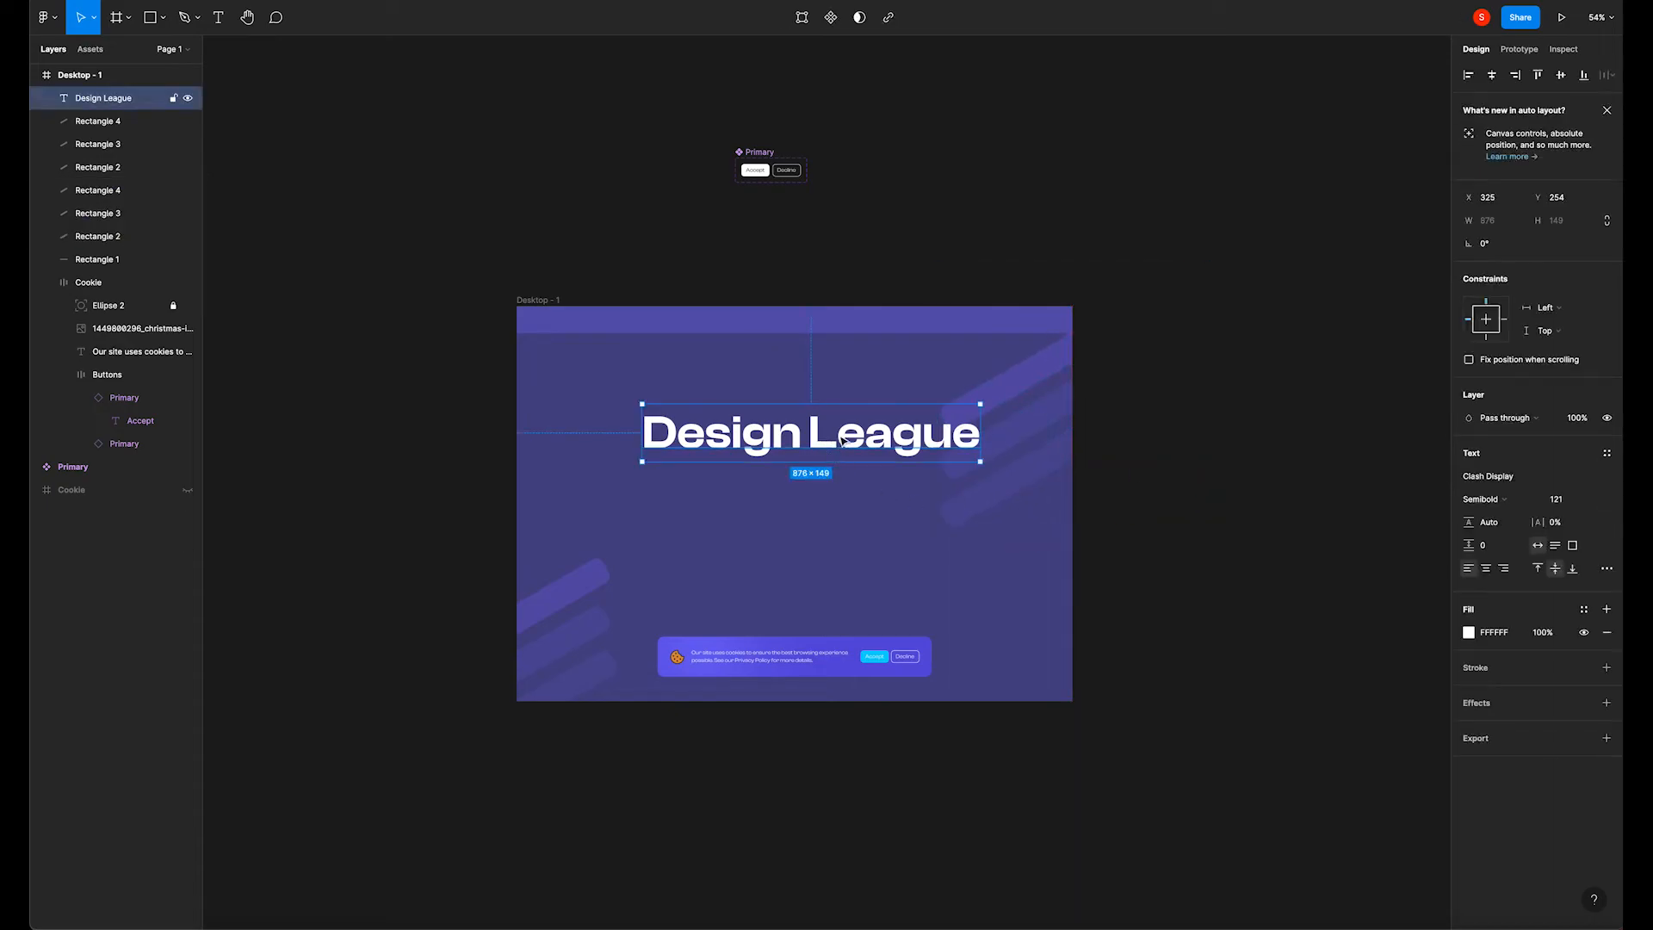
left_click_drag(843, 439, 752, 419)
left_click(350, 396)
left_click(443, 431)
left_click(737, 417)
left_click(720, 498)
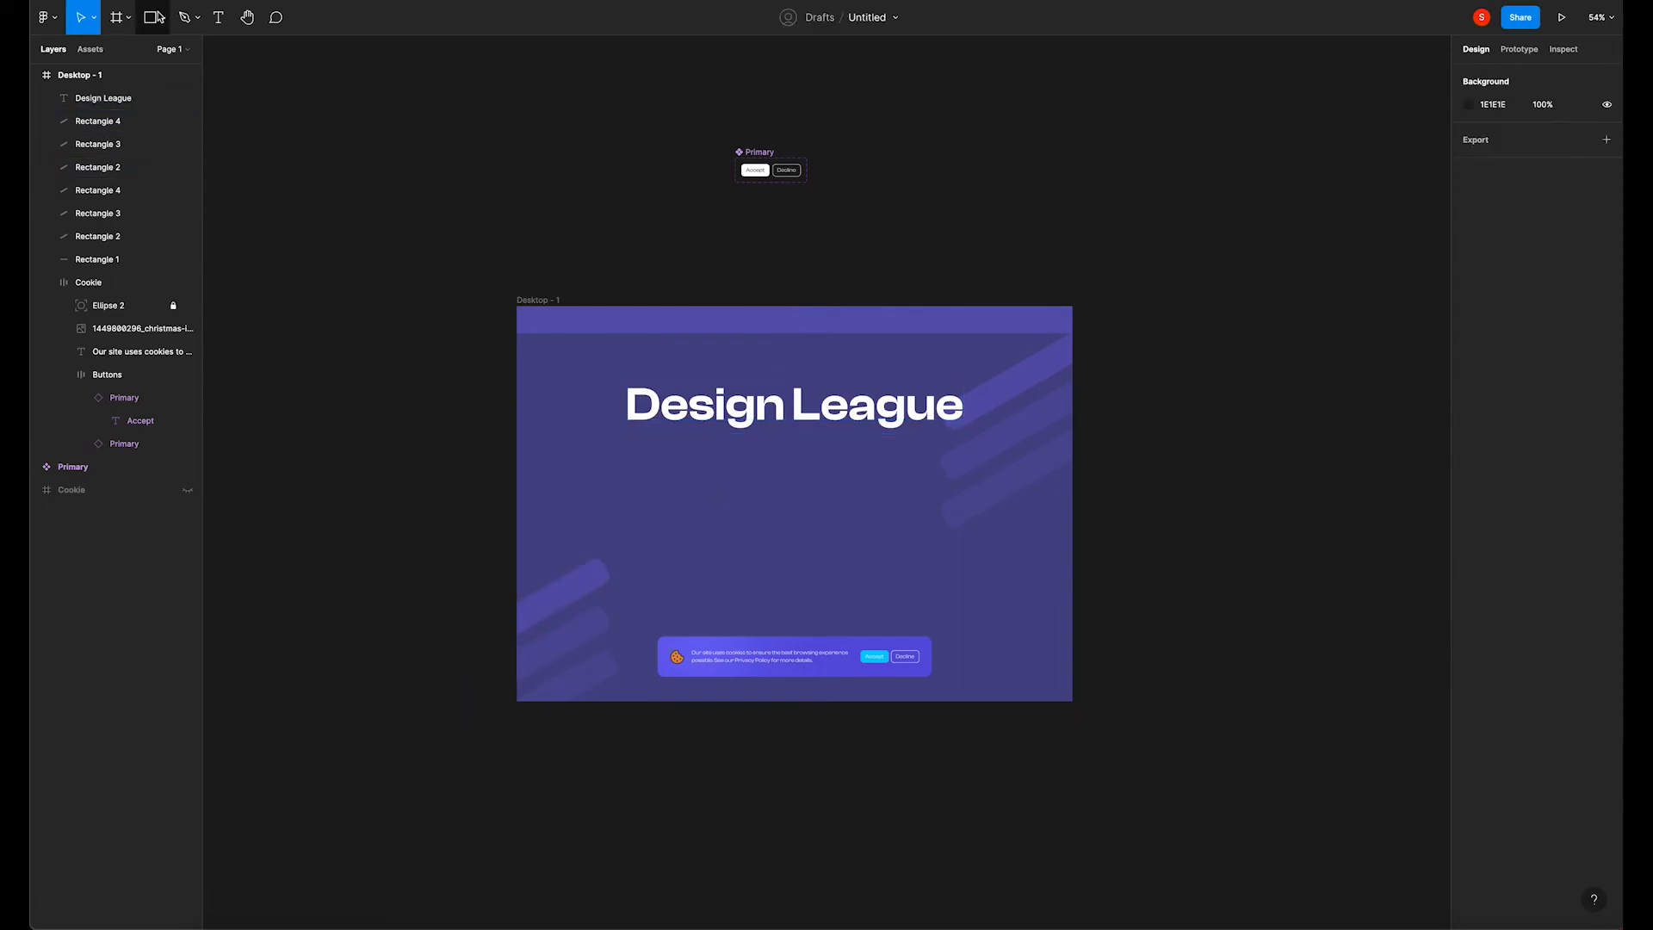
Draw a text box about 844 × 112 below the title and fill it with 3 sentences using the Lorem ipsum plugin.
left_click(218, 17)
left_click_drag(634, 438, 961, 481)
right_click(833, 459)
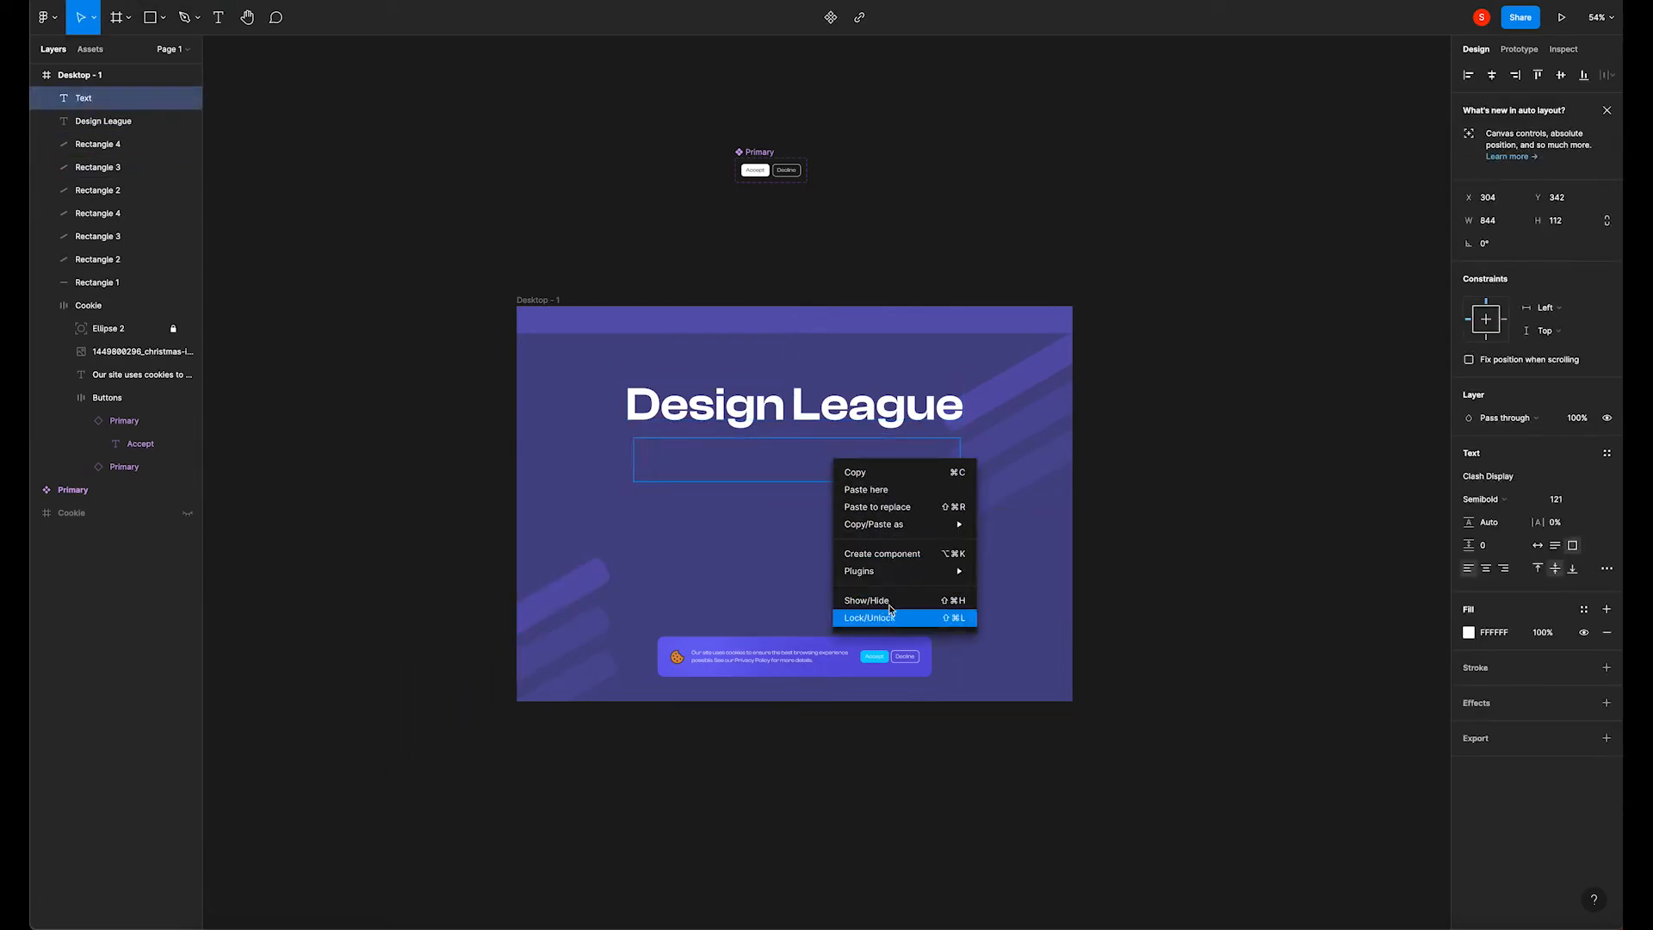
mouse_move(861, 570)
mouse_move(1042, 481)
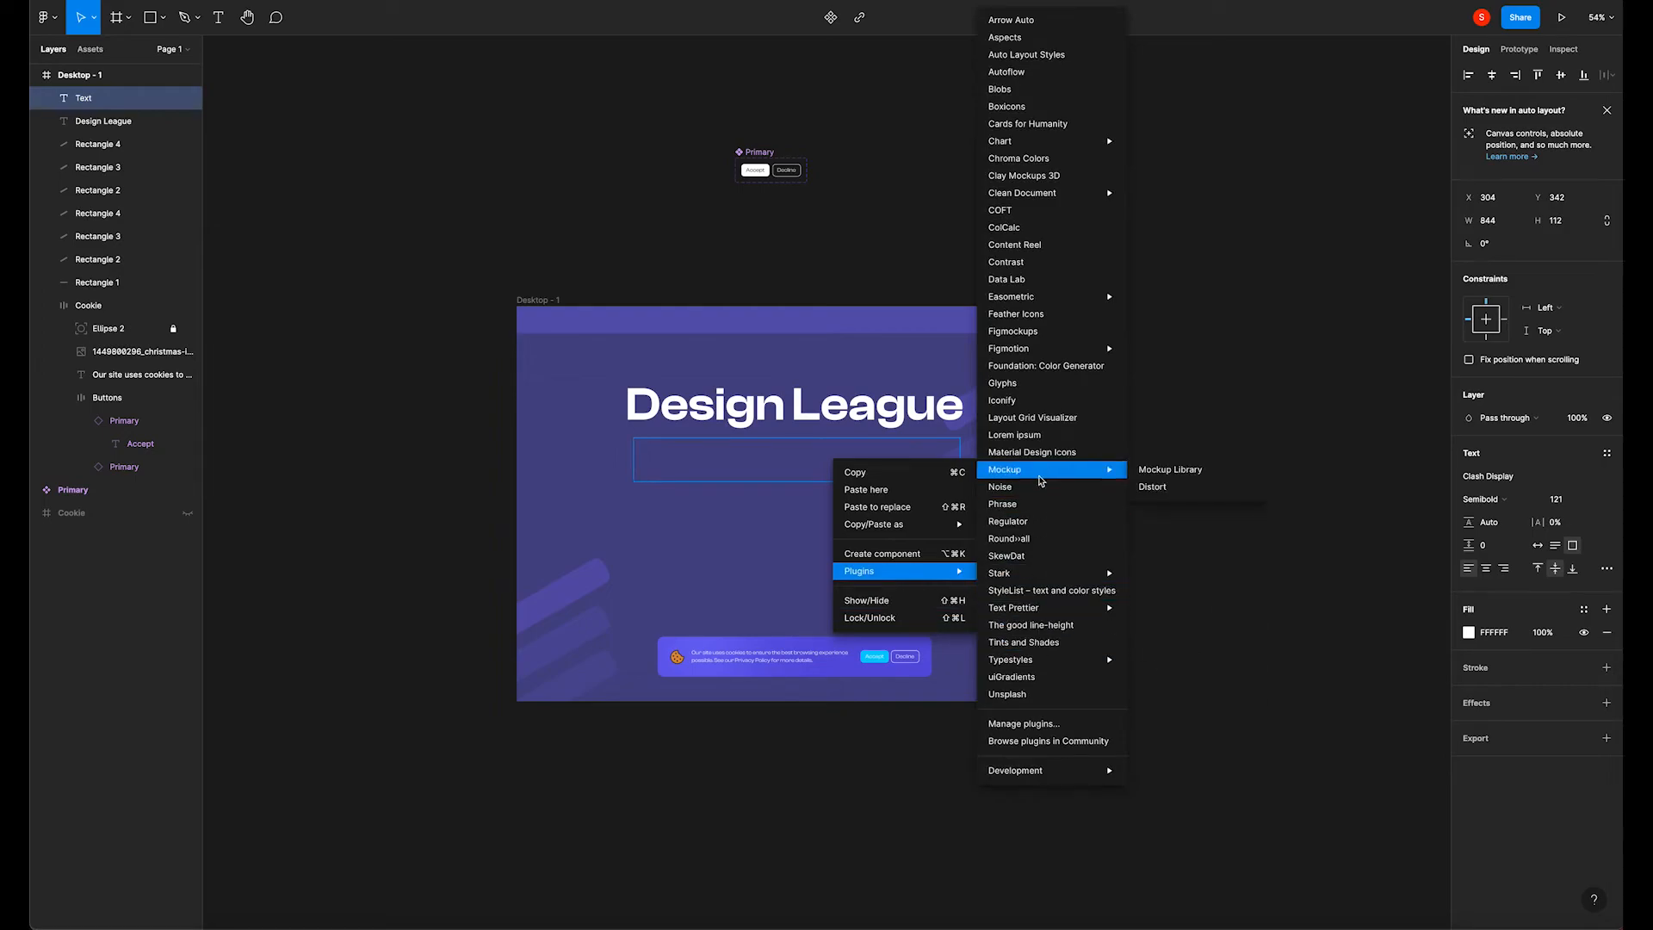
left_click(1040, 435)
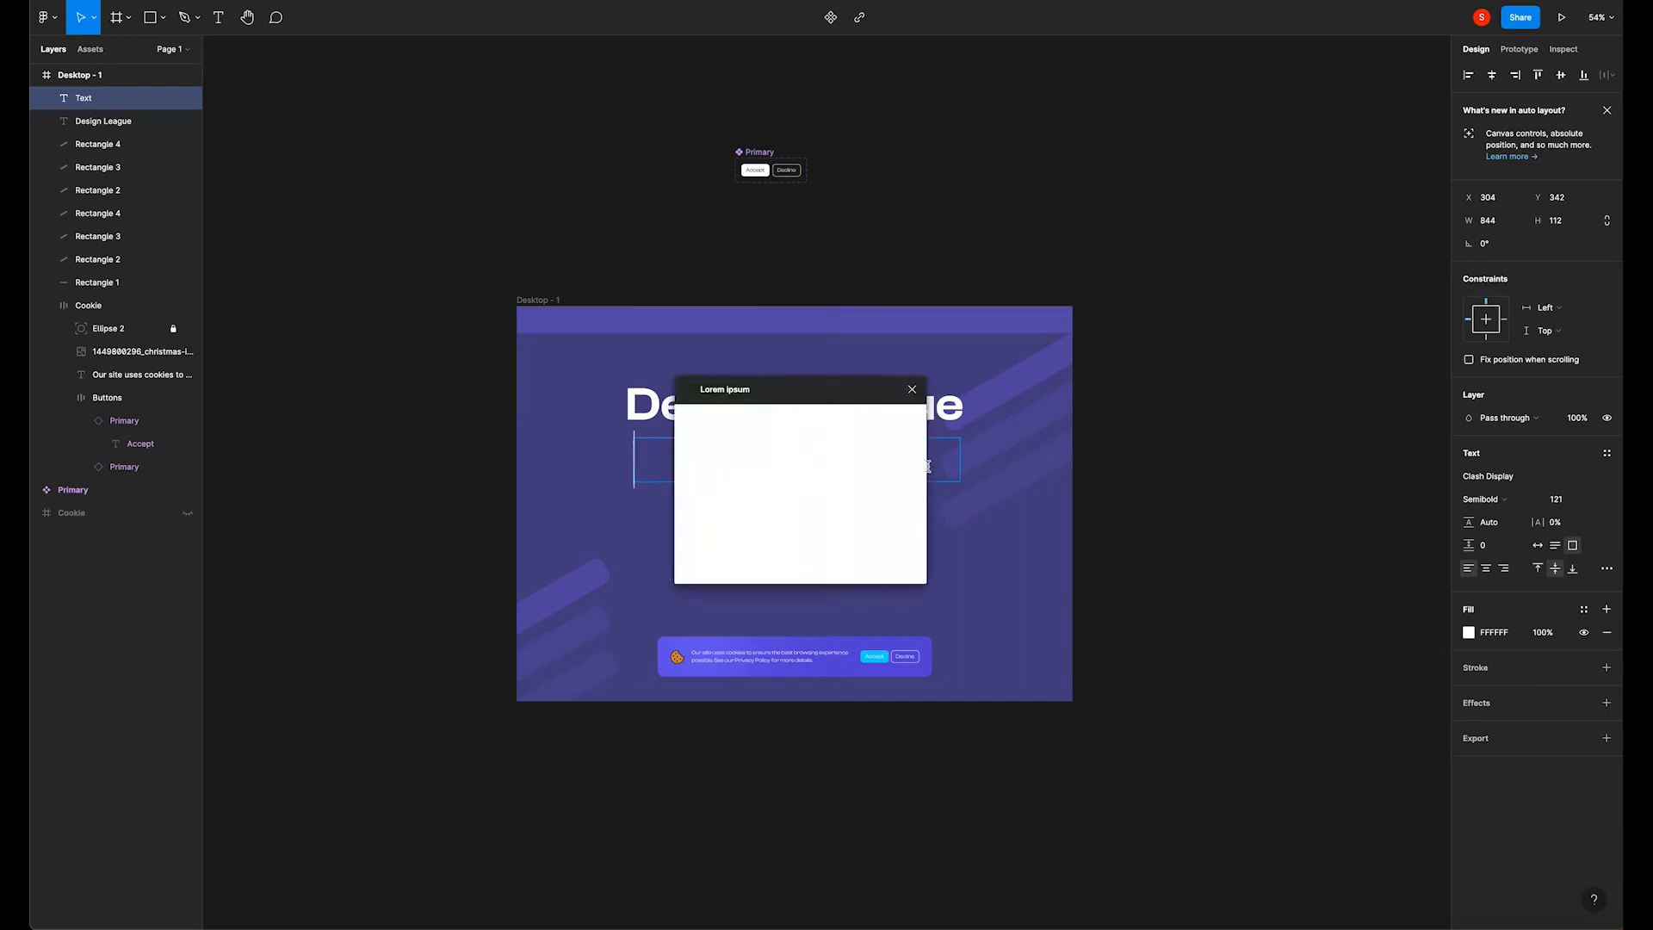
left_click(719, 501)
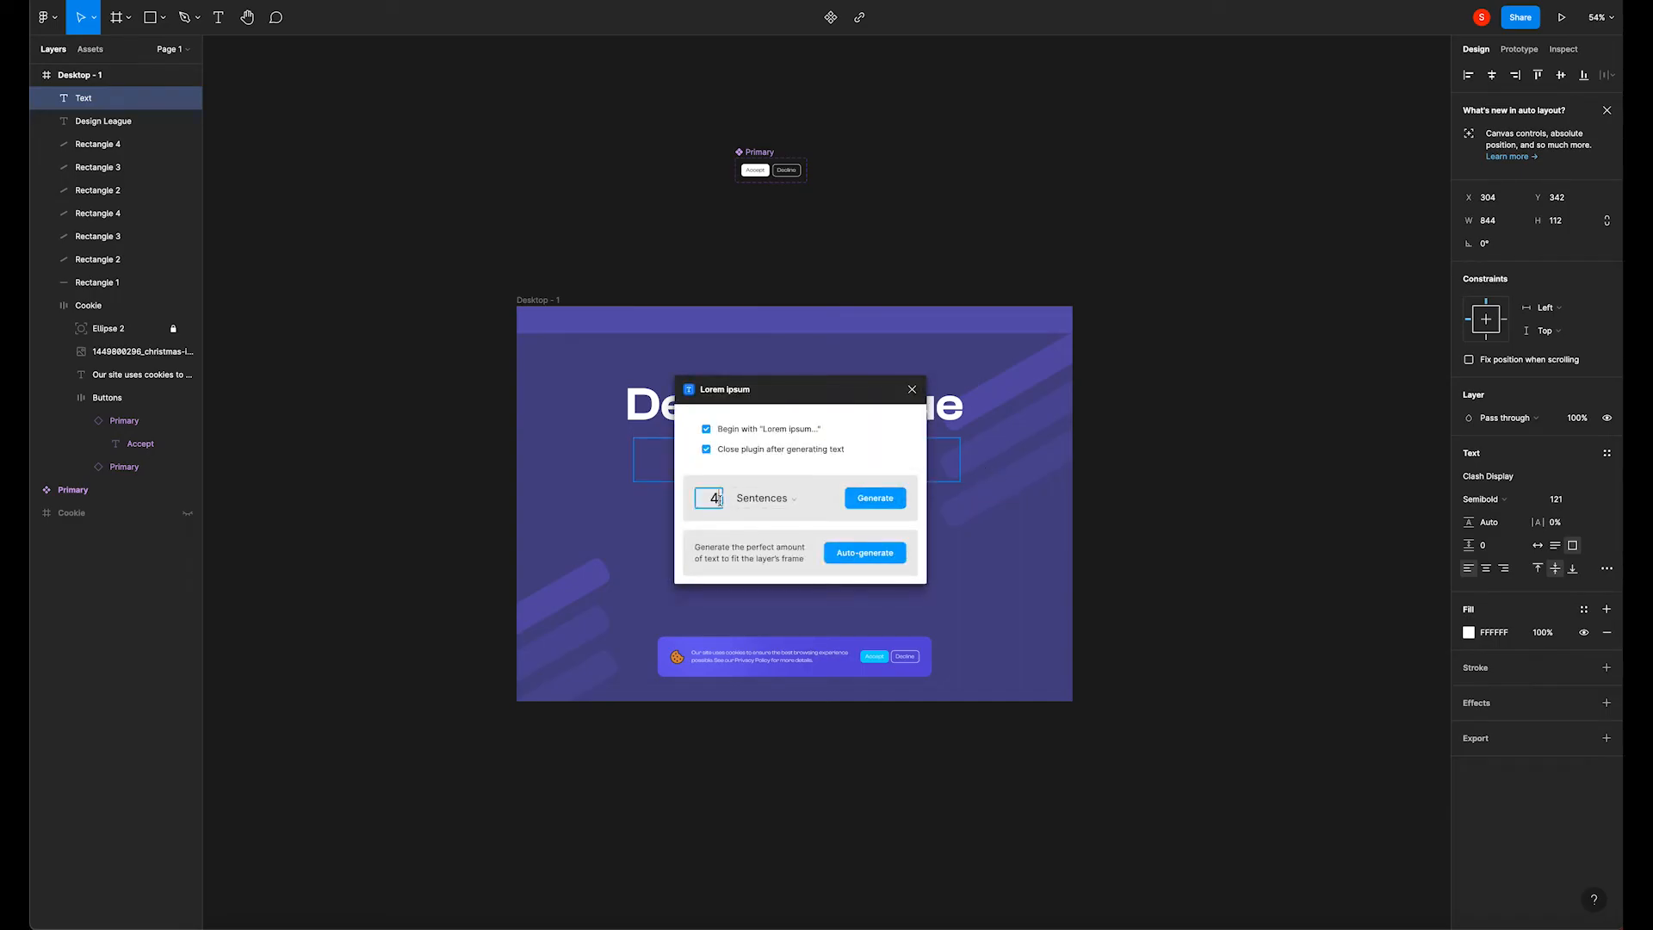
type("3")
left_click(868, 499)
Give the lorem ipsum paragraph auto height, a font size of 16 and a line height of 24.
type("16")
key("Return")
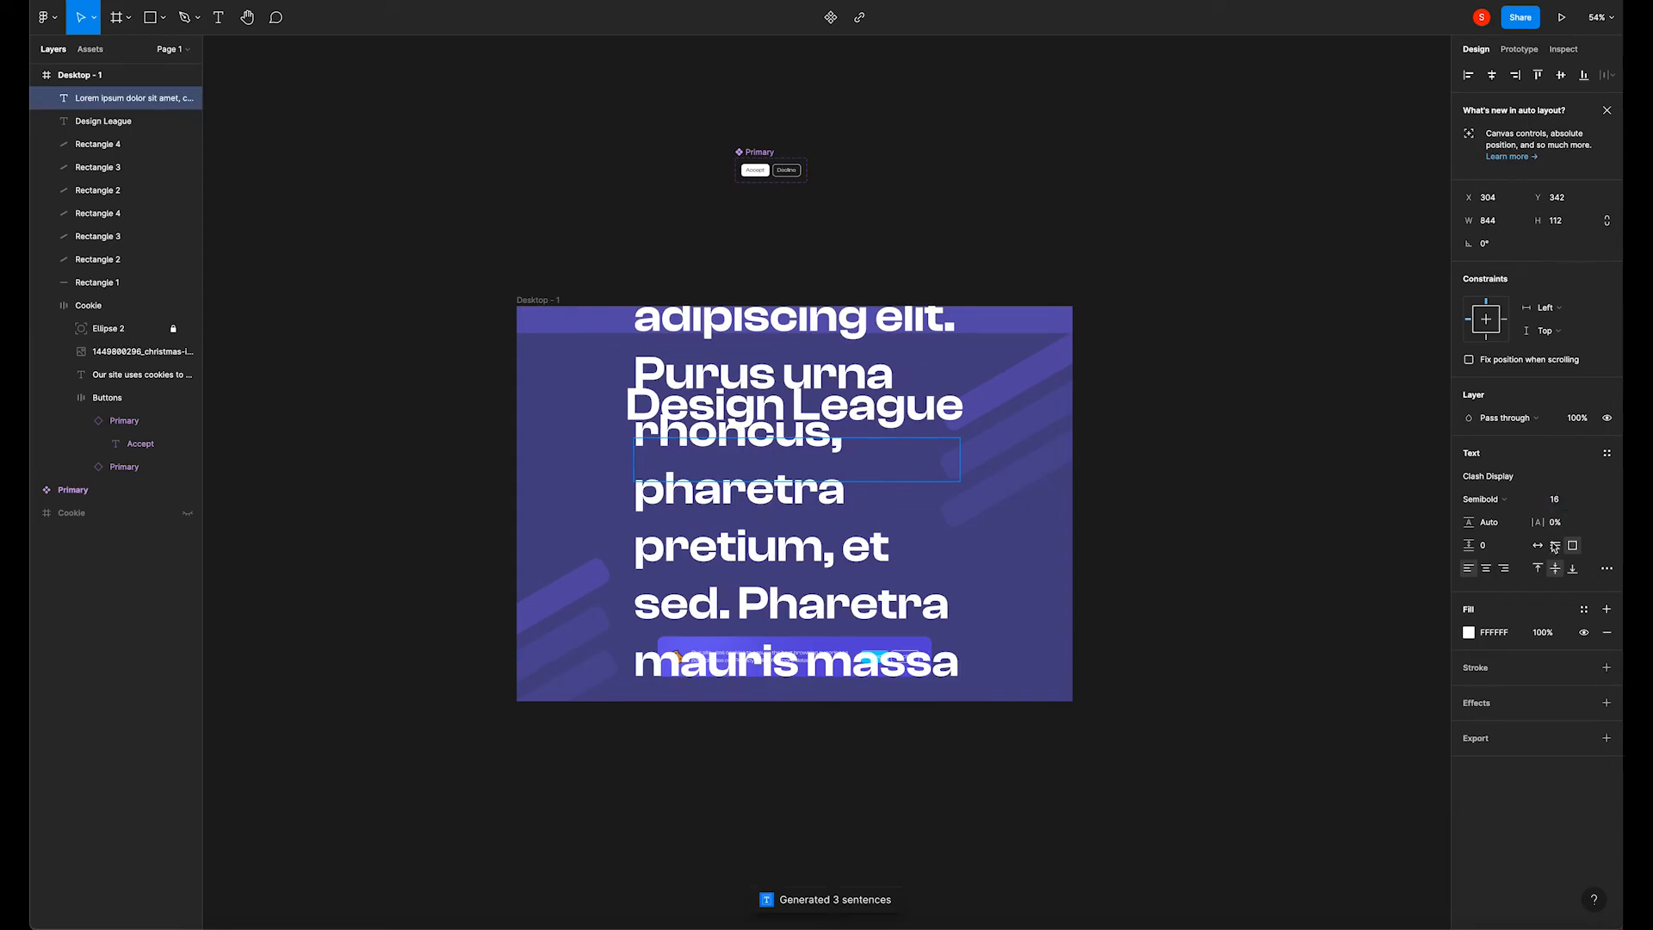
left_click(1500, 528)
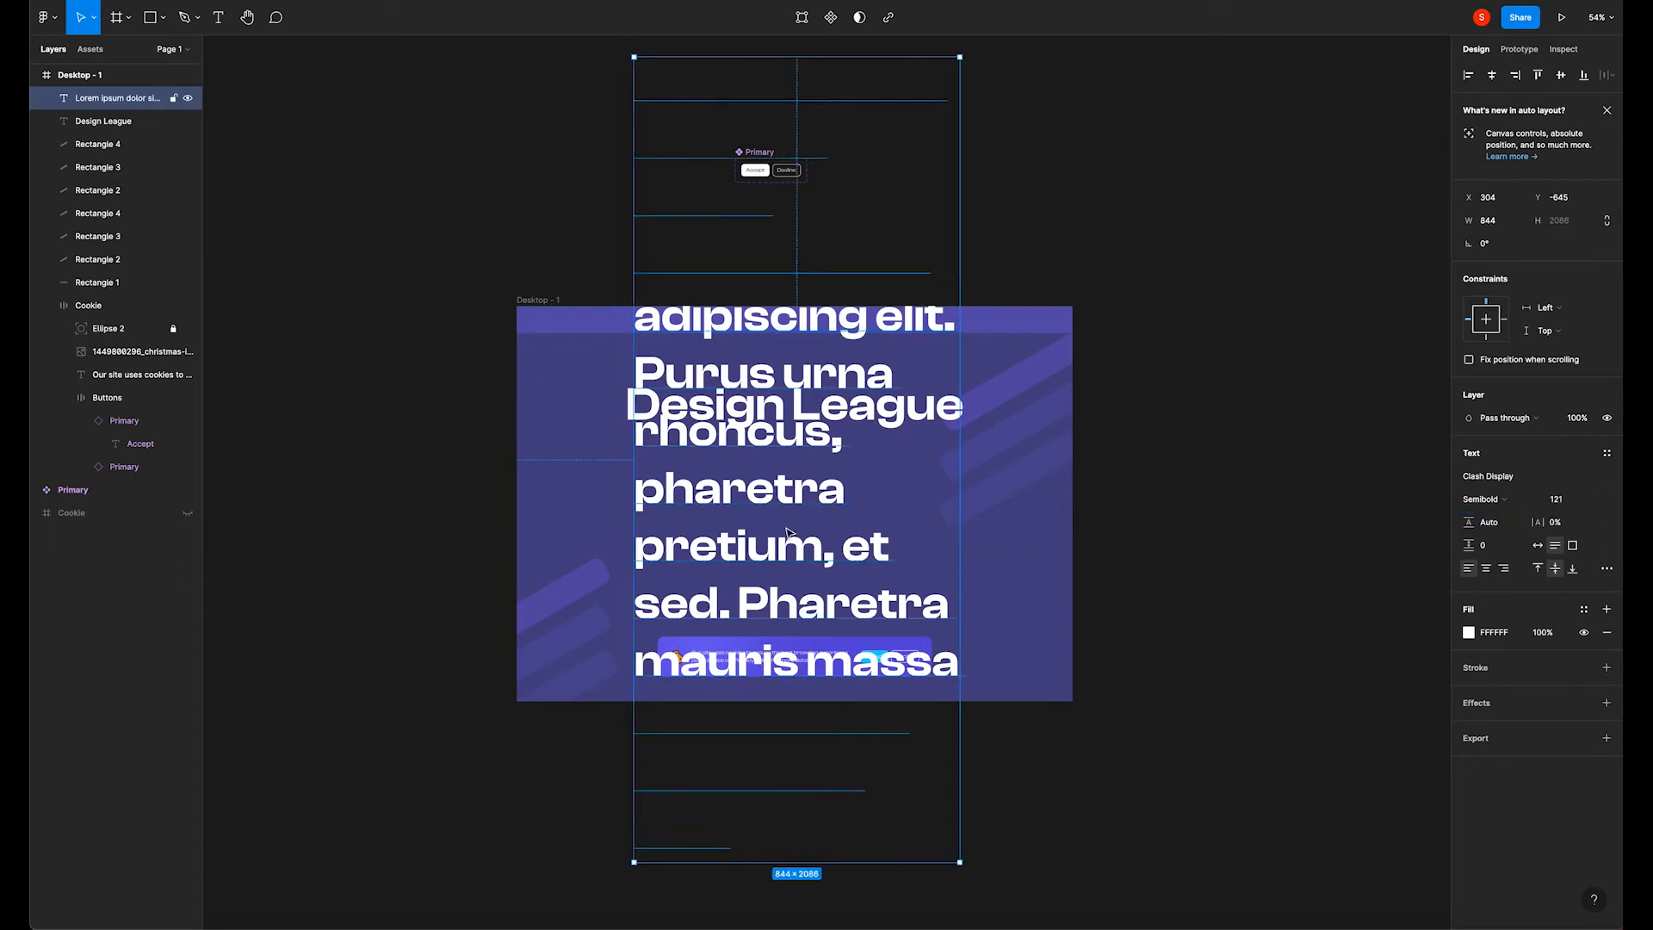
left_click(1563, 500)
type("16")
key("Return")
left_click(1503, 522)
type("24")
key("Return")
left_click(1198, 573)
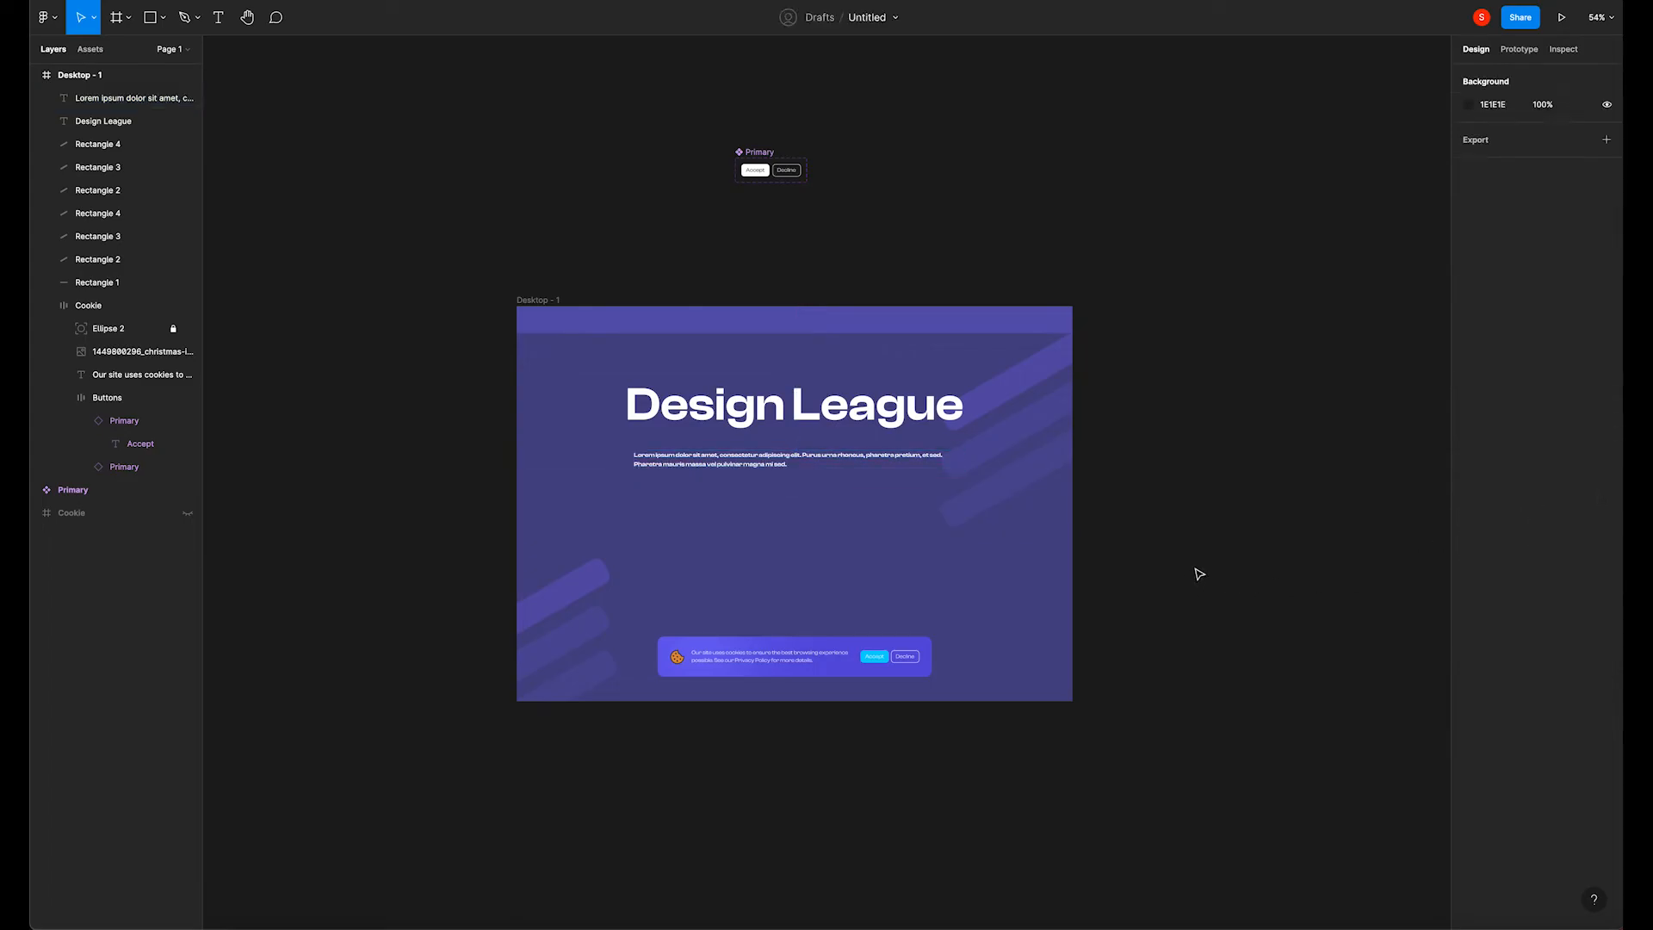
Set the lorem ipsum paragraph's font size to 24.
scroll(762, 451, "up", 5)
scroll(850, 469, "down", 2)
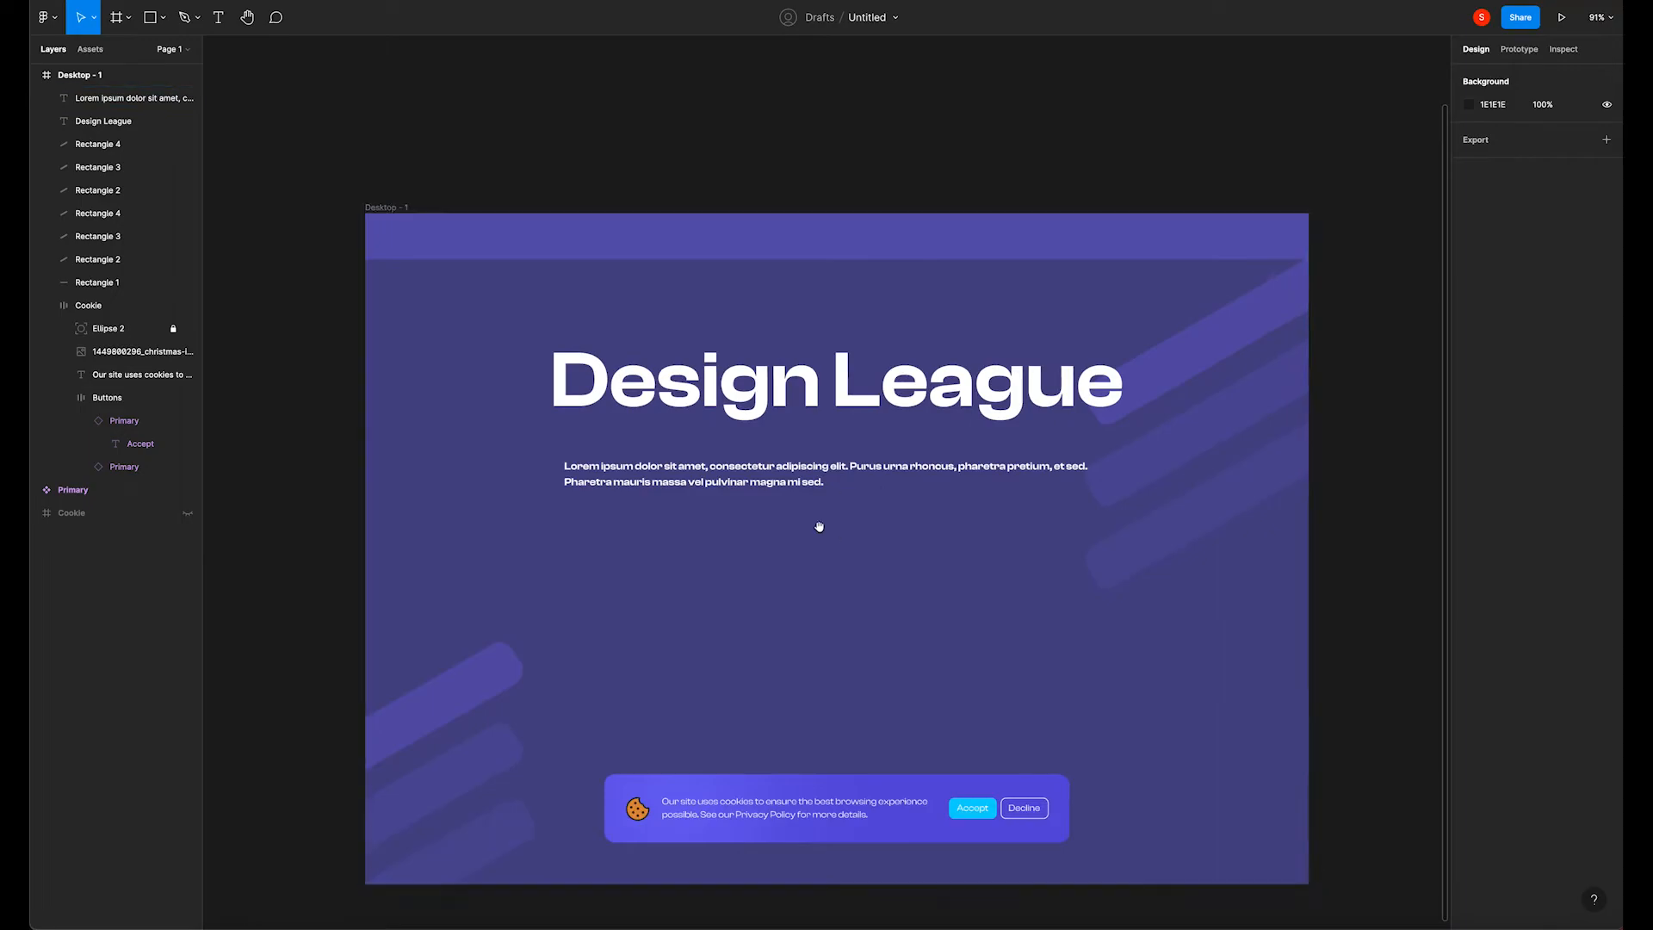
scroll(834, 527, "down", 1)
left_click(760, 462)
left_click(1555, 506)
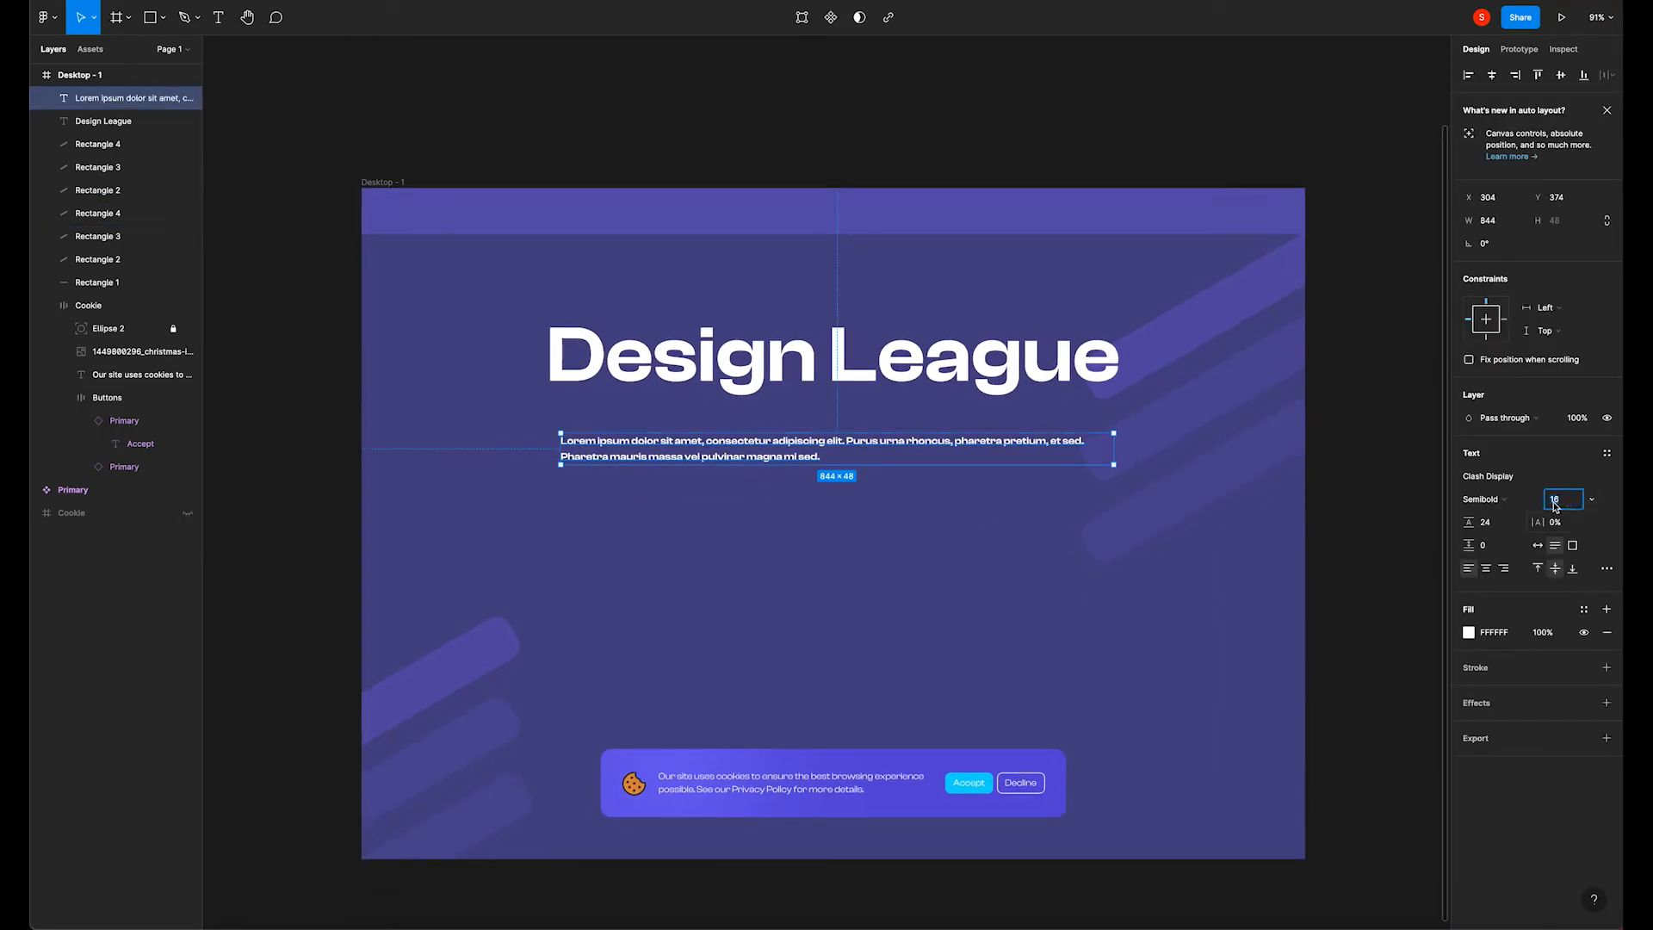
type("24")
key("Return")
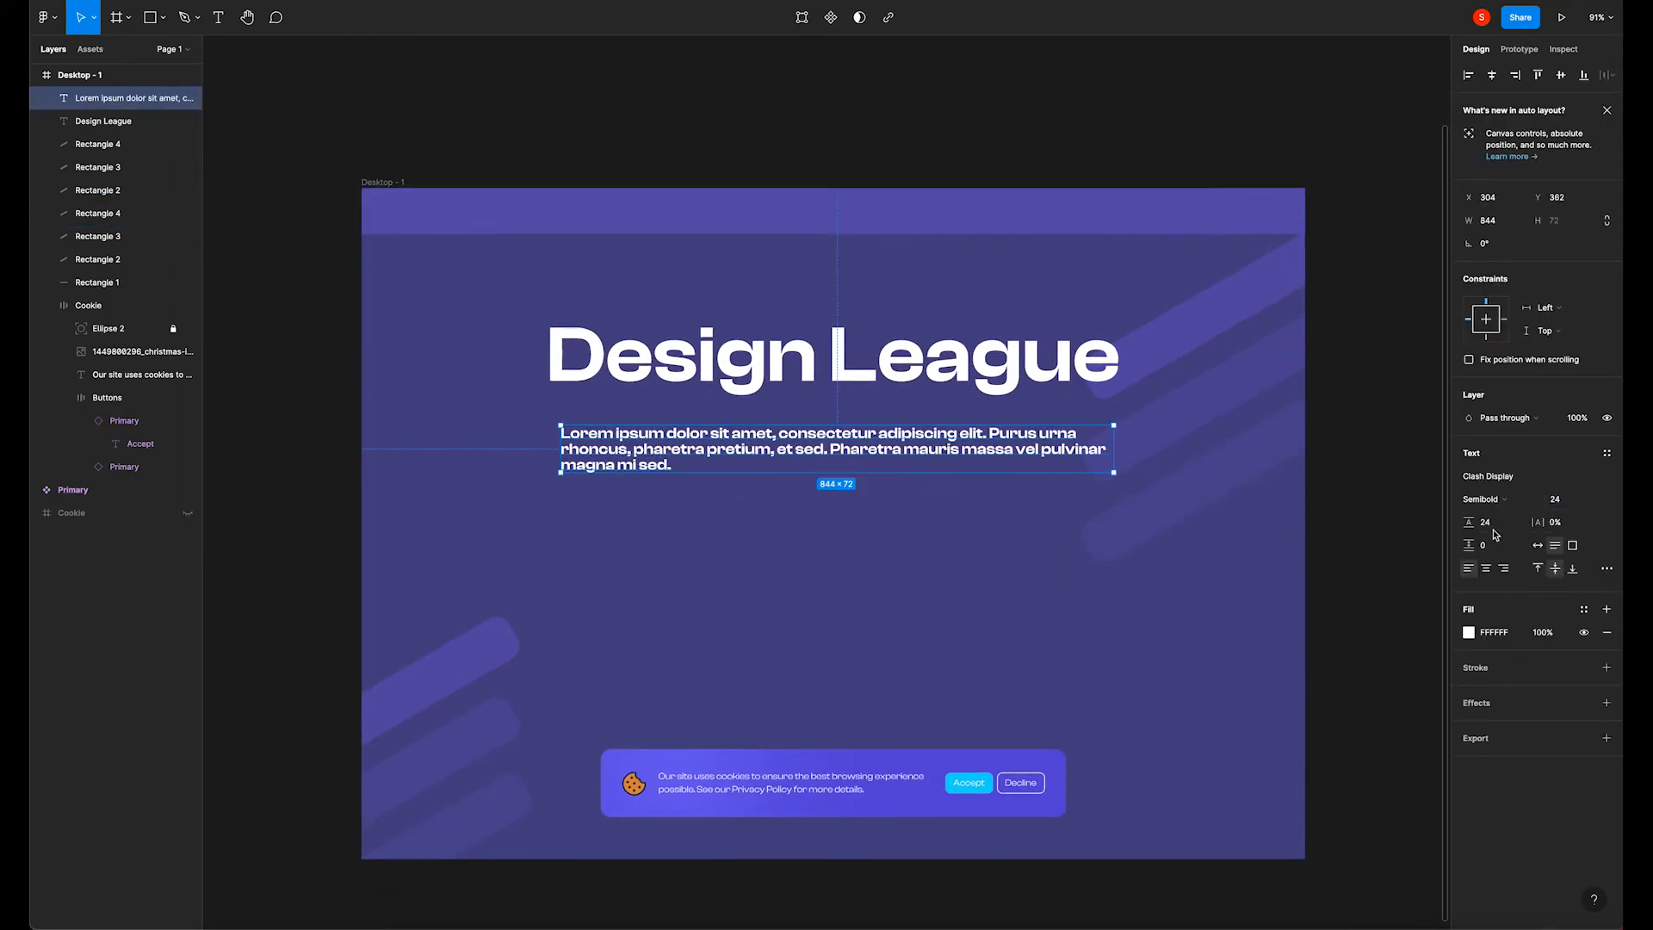
Set the lorem ipsum paragraph to Regular weight, centre-align its text and set its line height to 24*1.5.
left_click(1481, 499)
left_click(1509, 470)
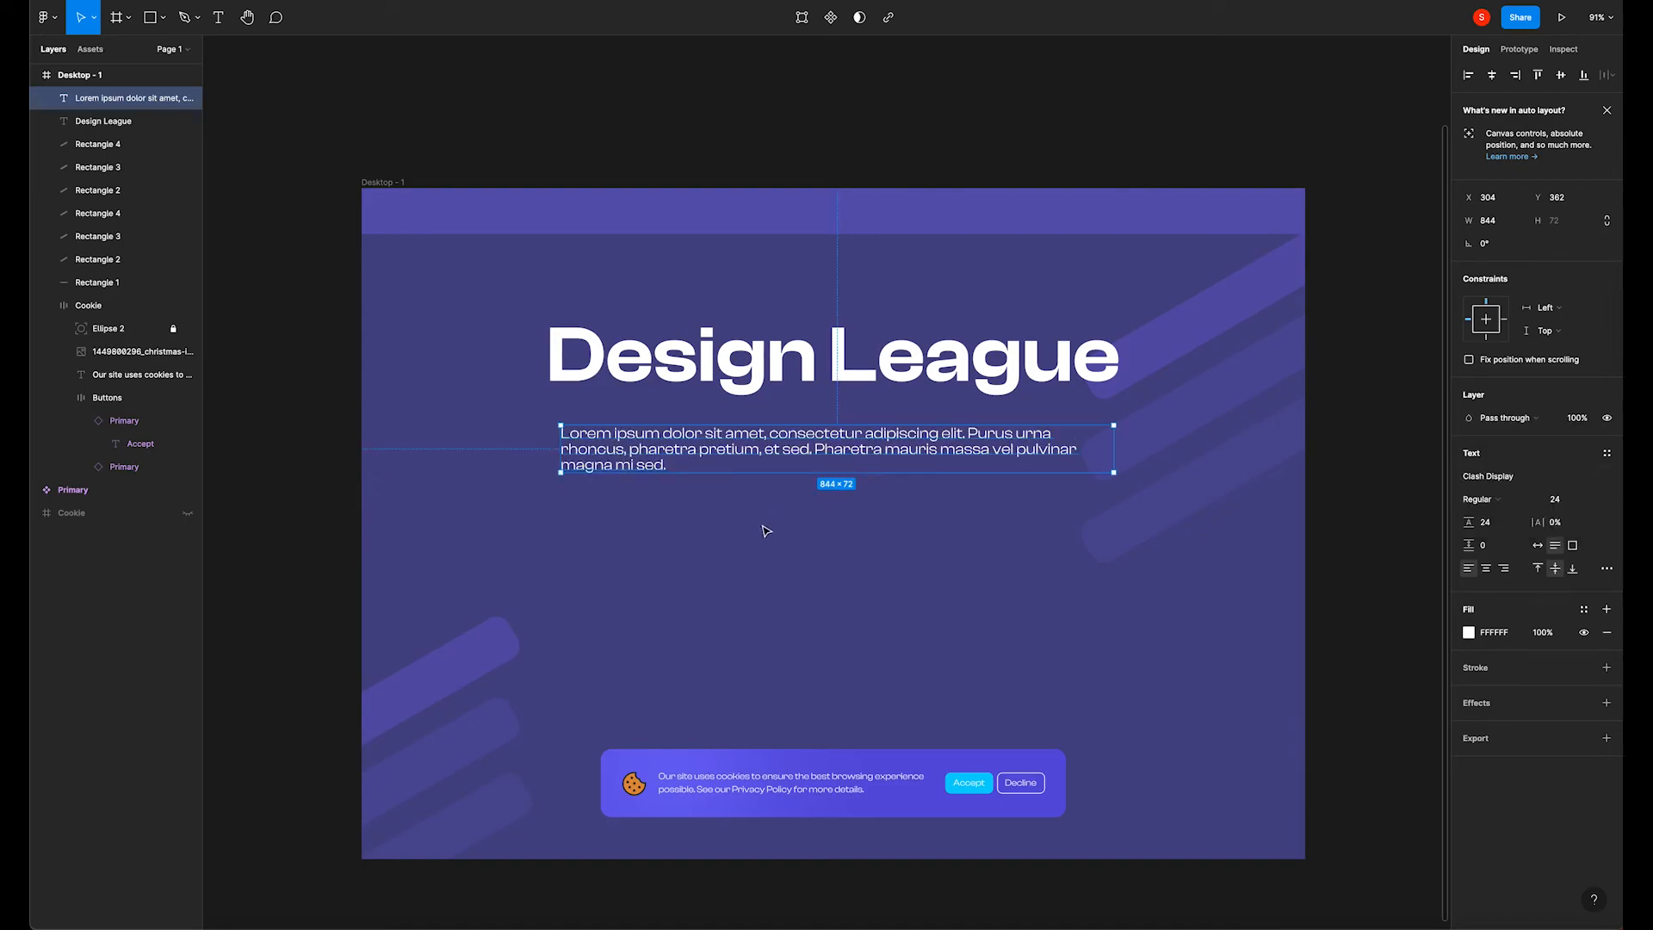
left_click(1486, 569)
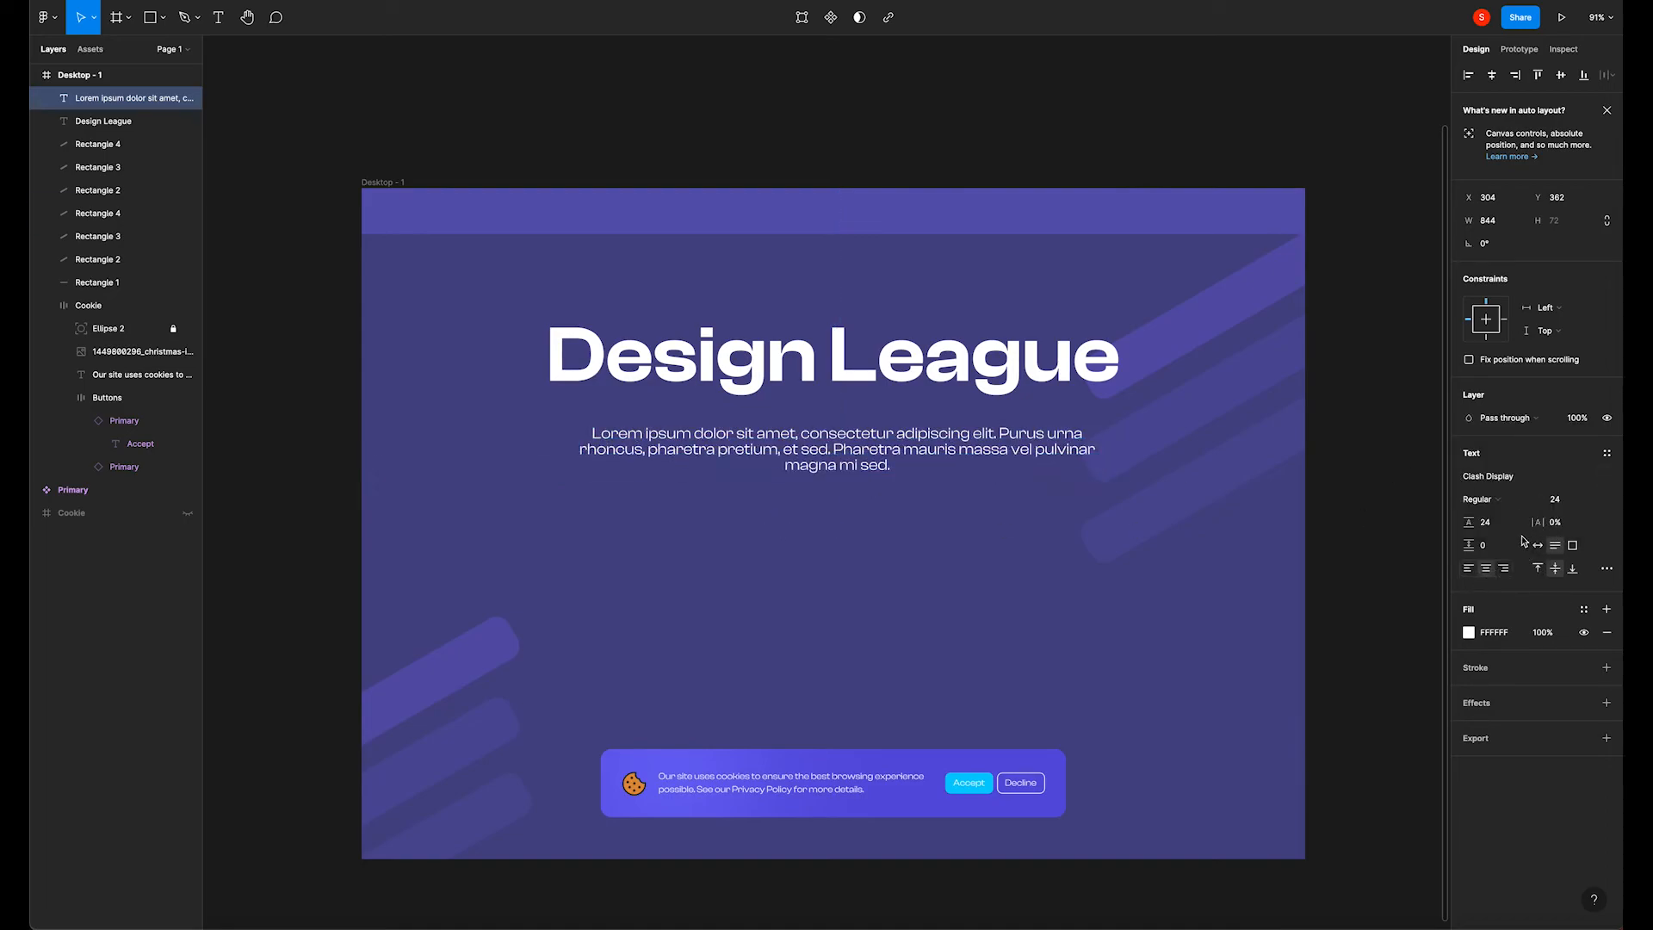
left_click(1497, 527)
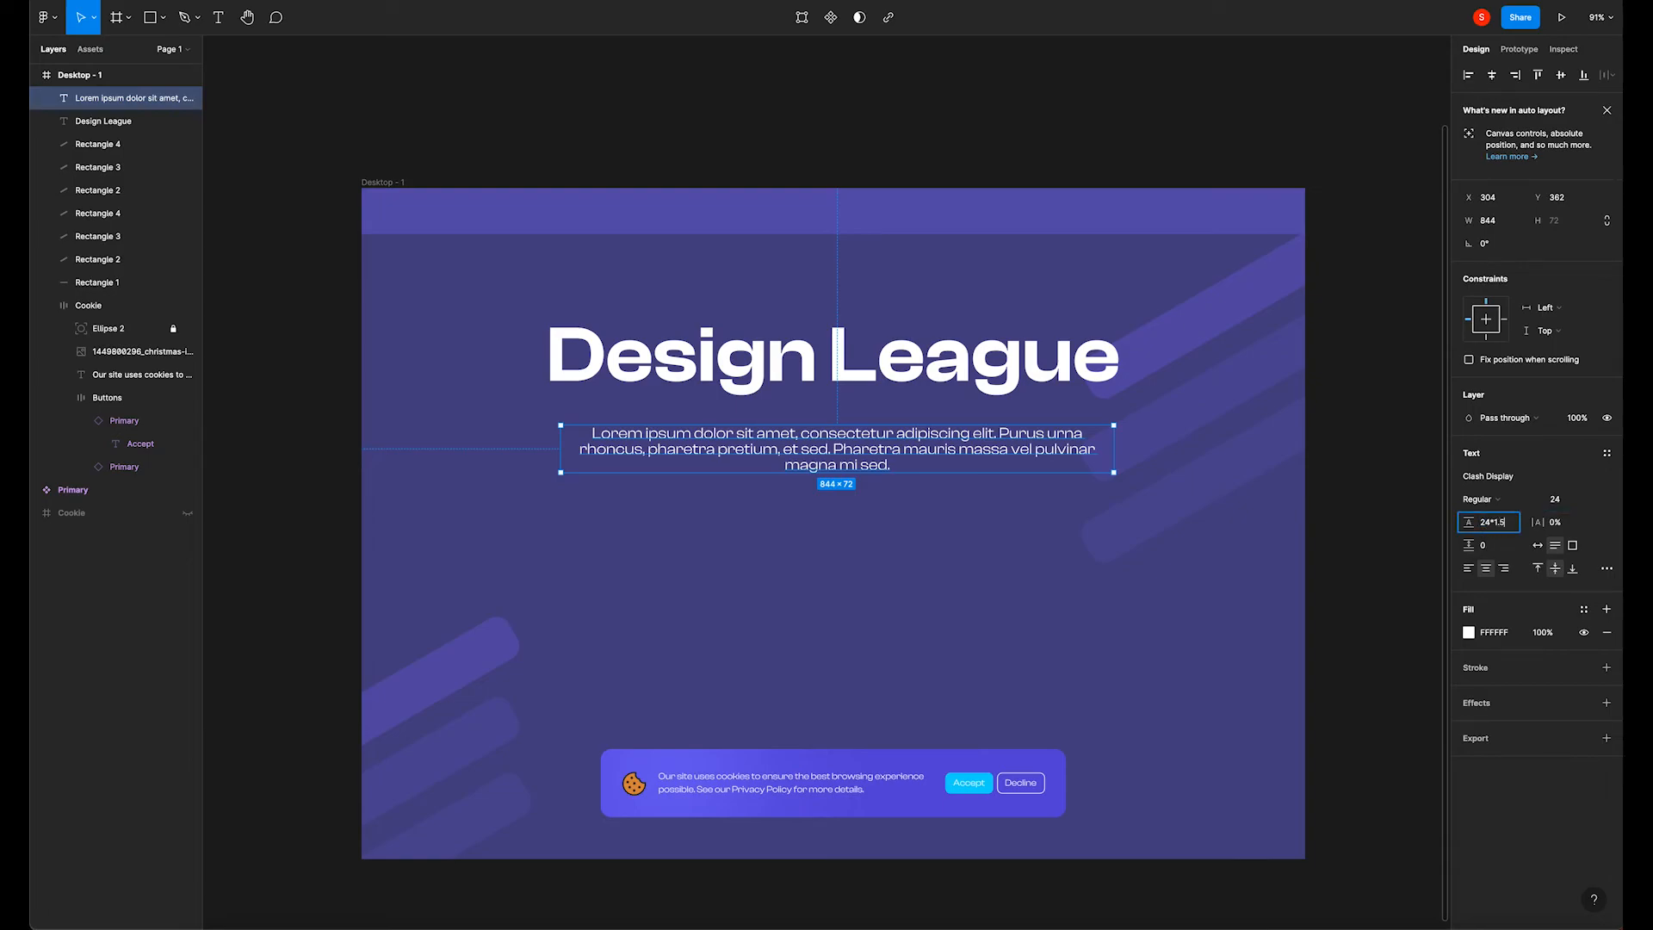
key("Return")
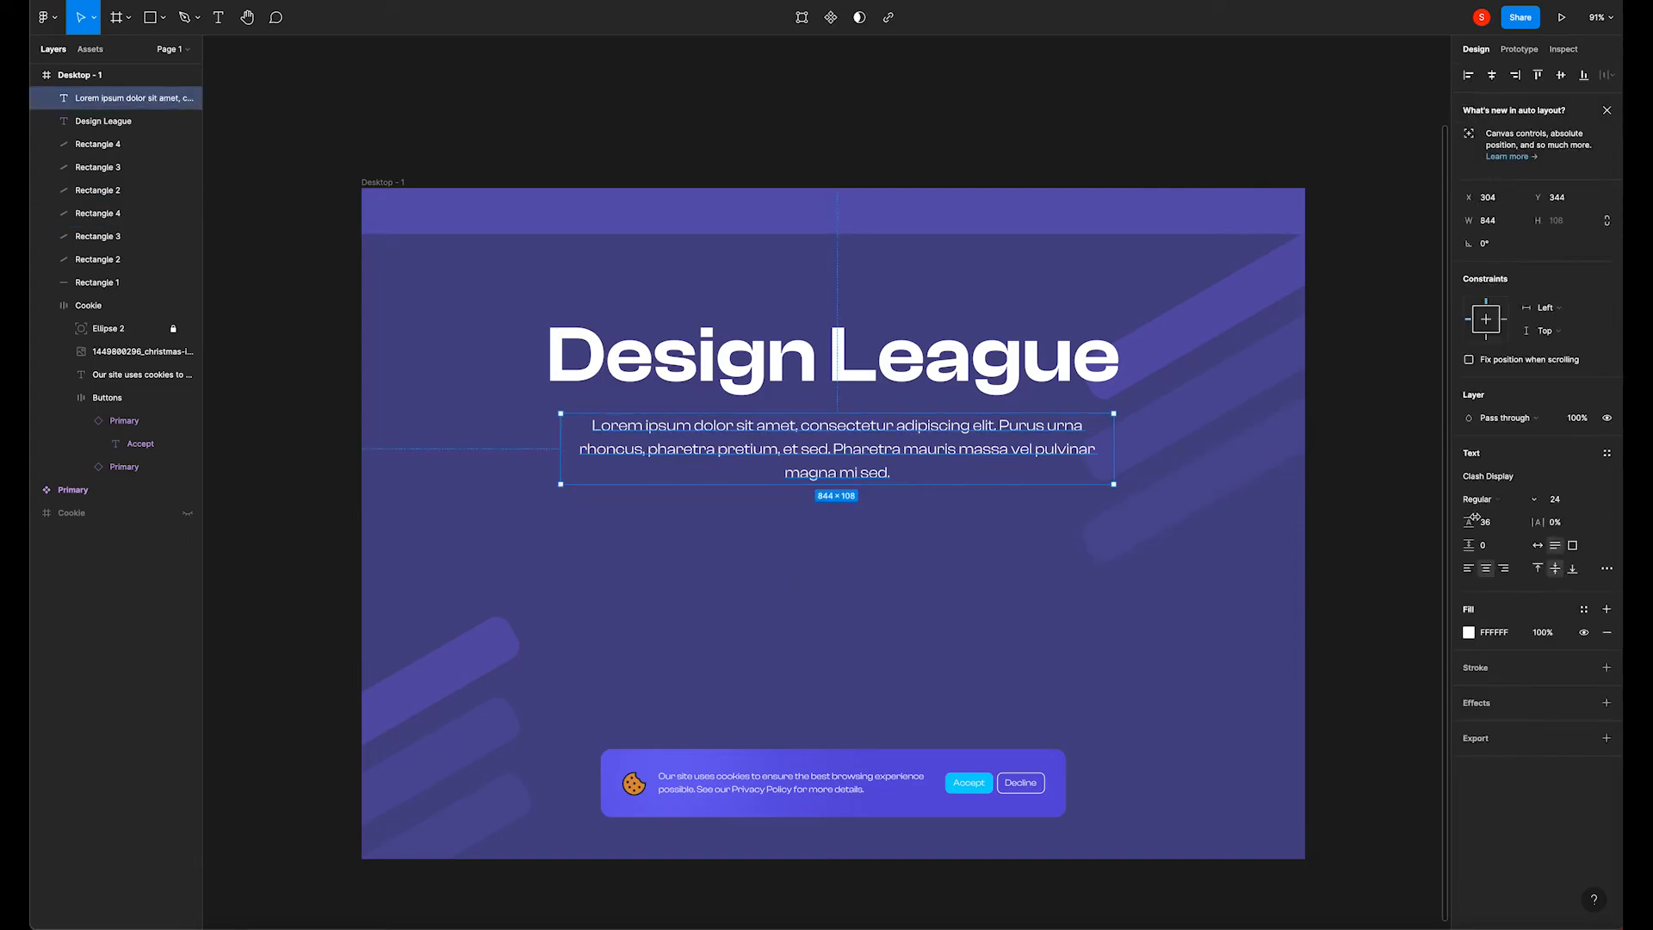
left_click(829, 384)
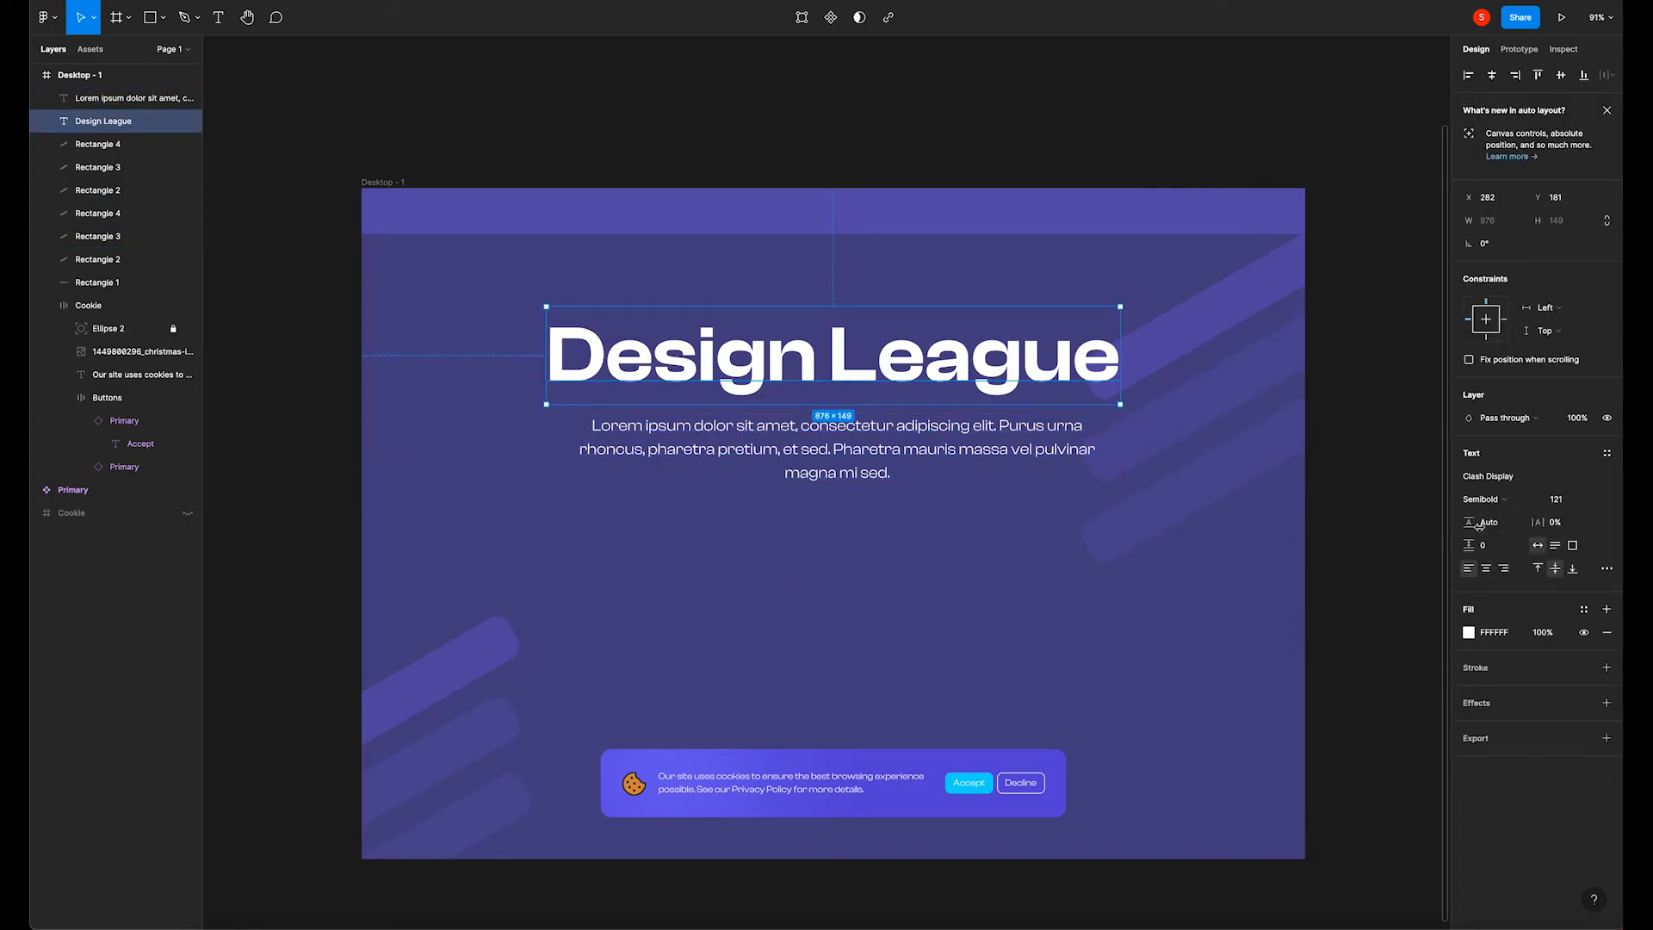
left_click_drag(1471, 526, 1465, 526)
left_click(870, 449)
left_click(860, 387)
left_click(870, 431)
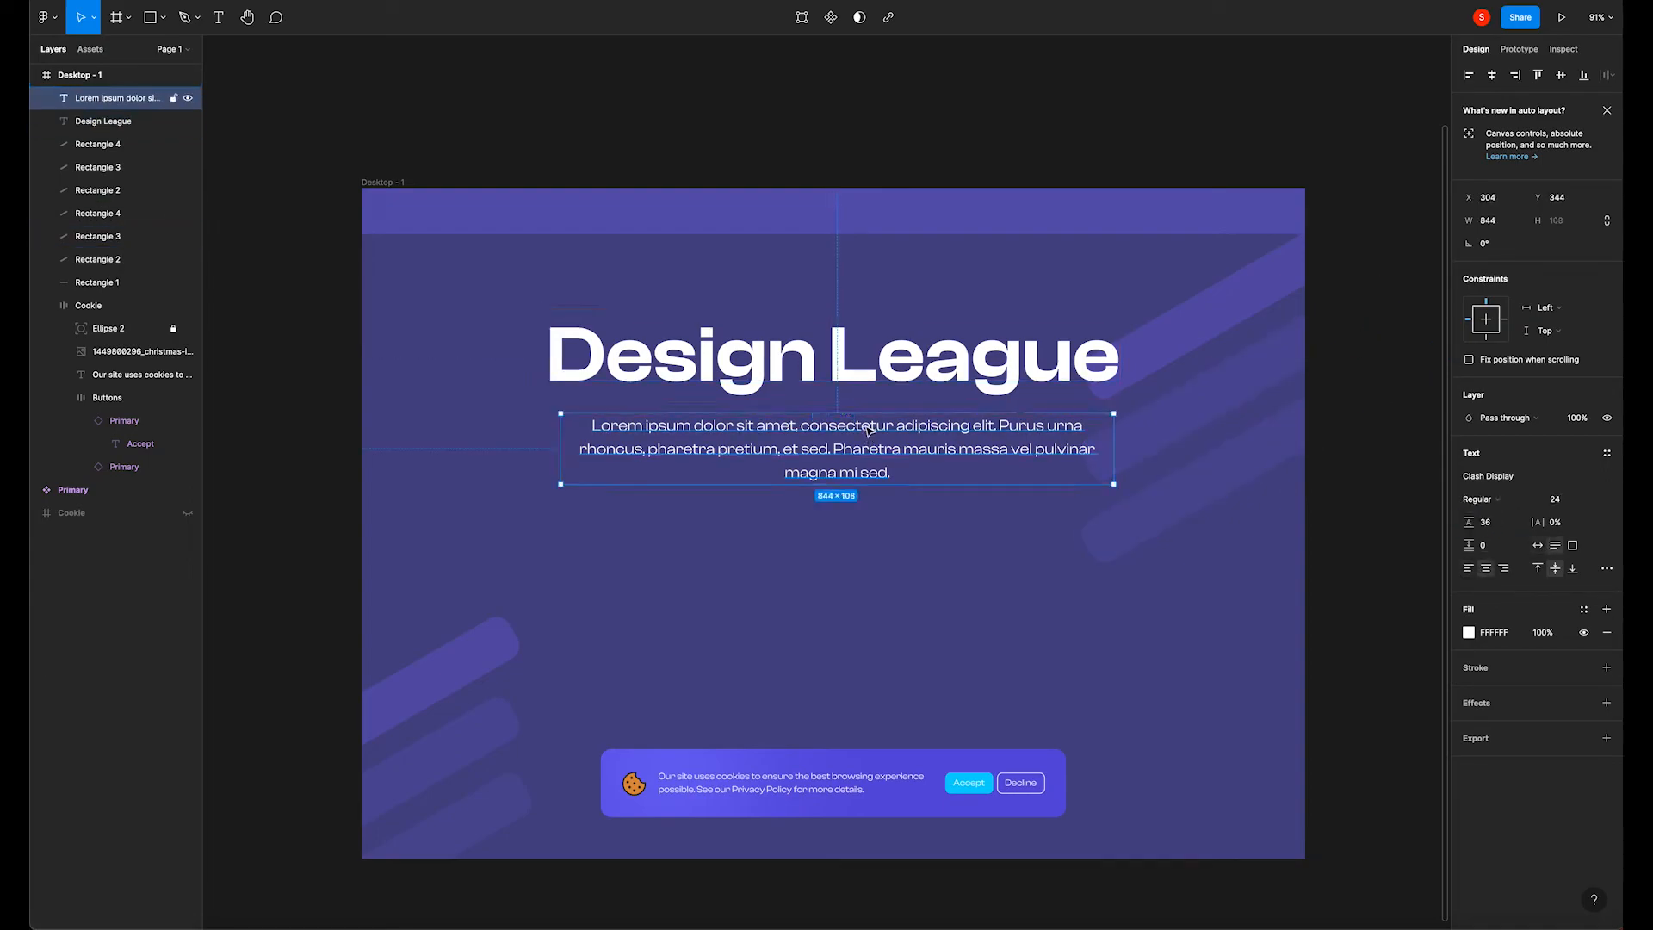
Nudge the lorem ipsum paragraph up to Y 342.
key("Up")
key("Up")
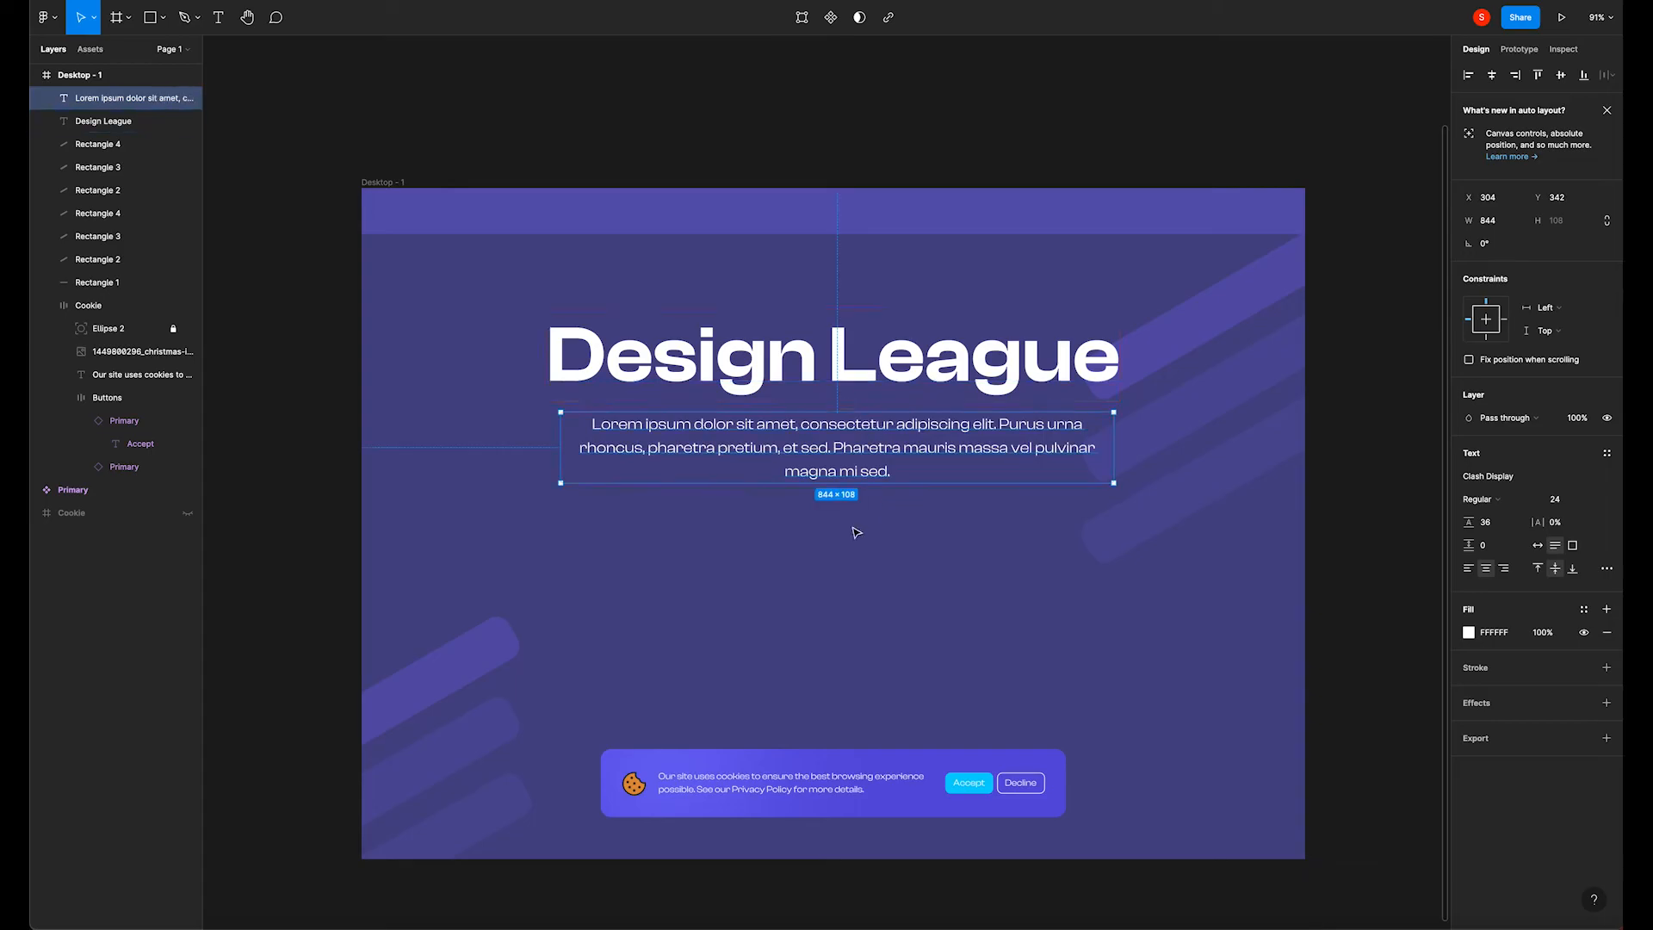
left_click(855, 532)
Duplicate the banner's Accept button and place the copy centred on the page below the lorem ipsum paragraph.
left_click(988, 791)
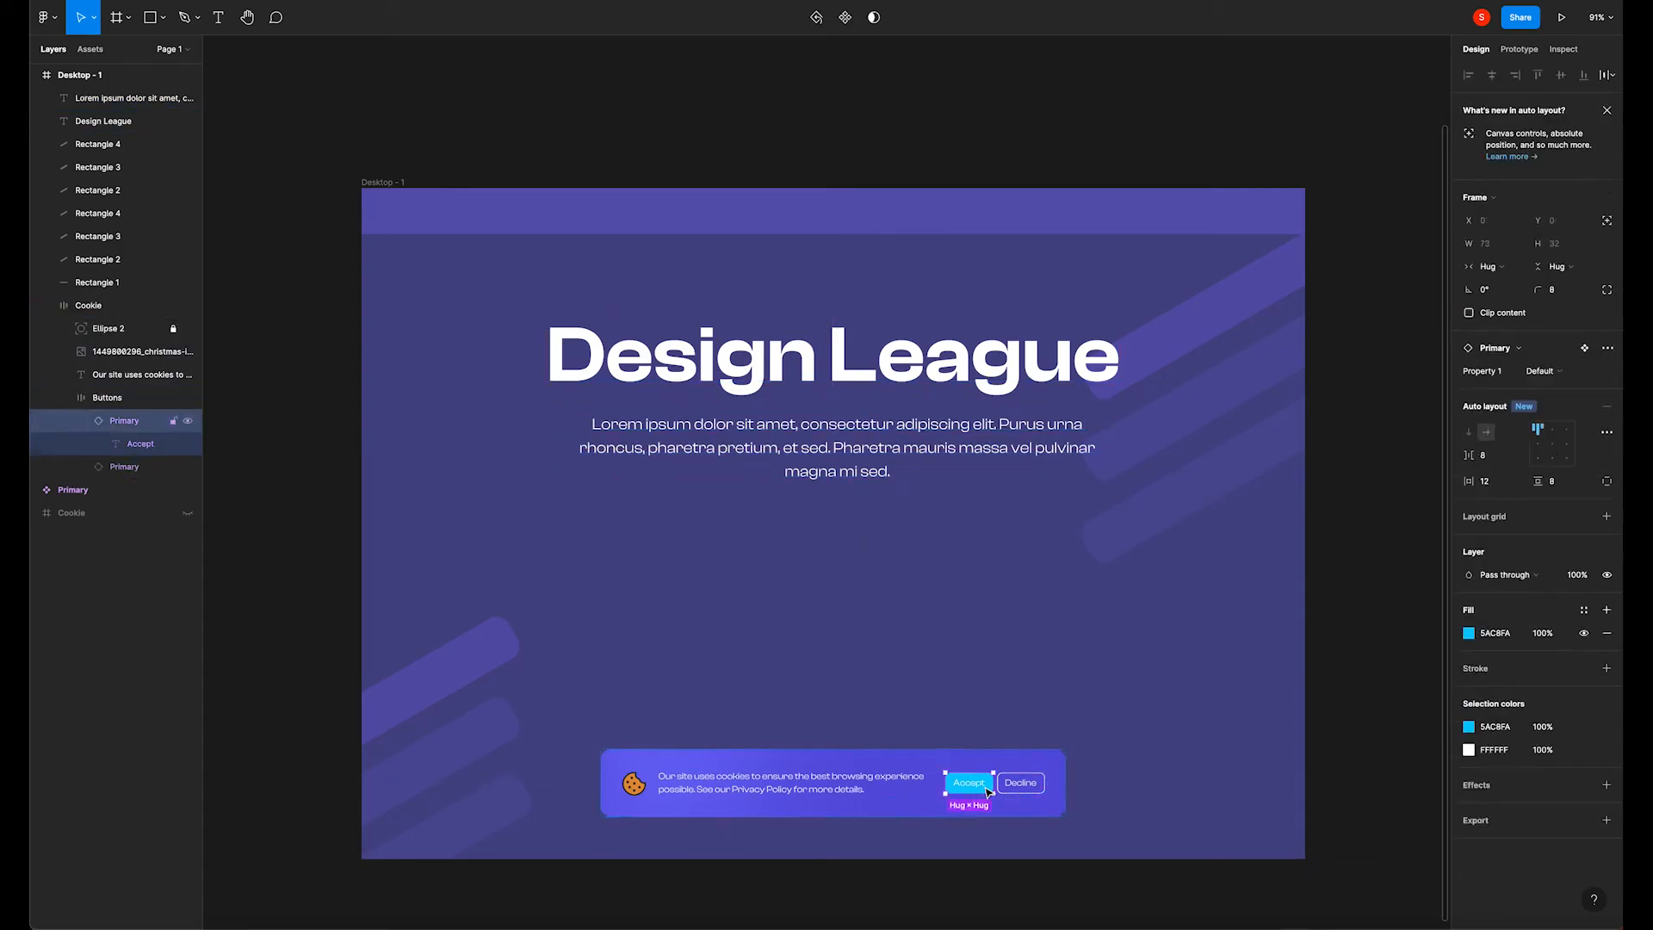
left_click_drag(988, 785, 851, 538)
double_click(839, 540)
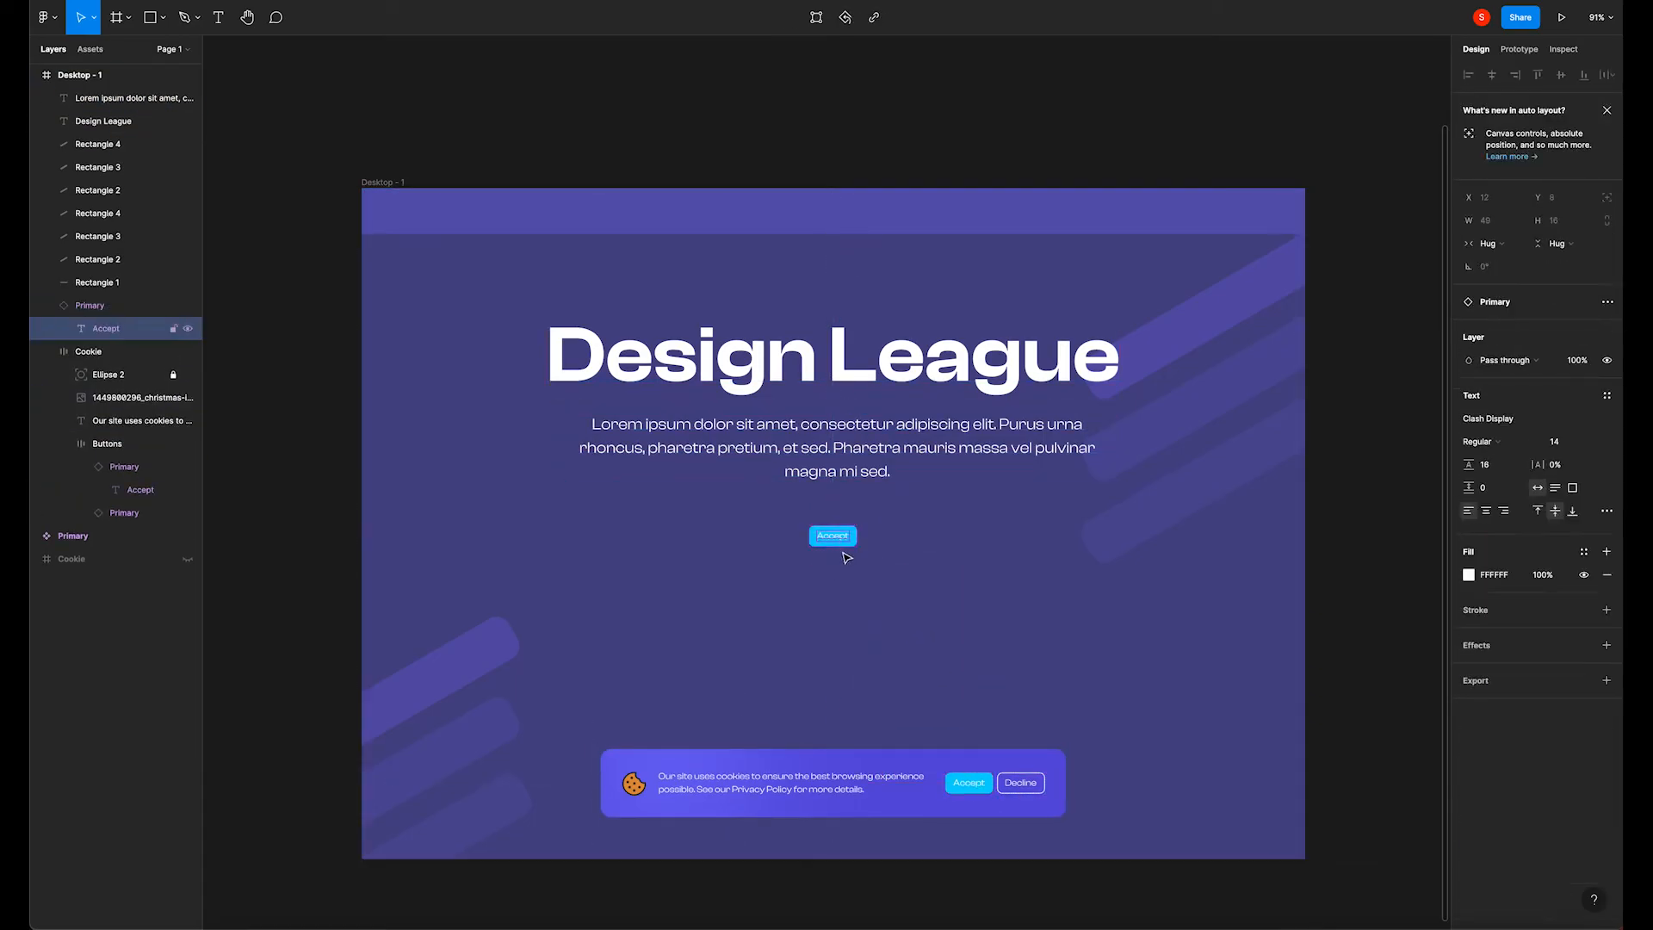
left_click(874, 564)
left_click(855, 545)
left_click_drag(857, 548, 926, 579)
key("ctrl+z")
left_click(863, 590)
Set the font size of the label in the copied Accept button below the paragraph to 24.
left_click(843, 540)
double_click(844, 541)
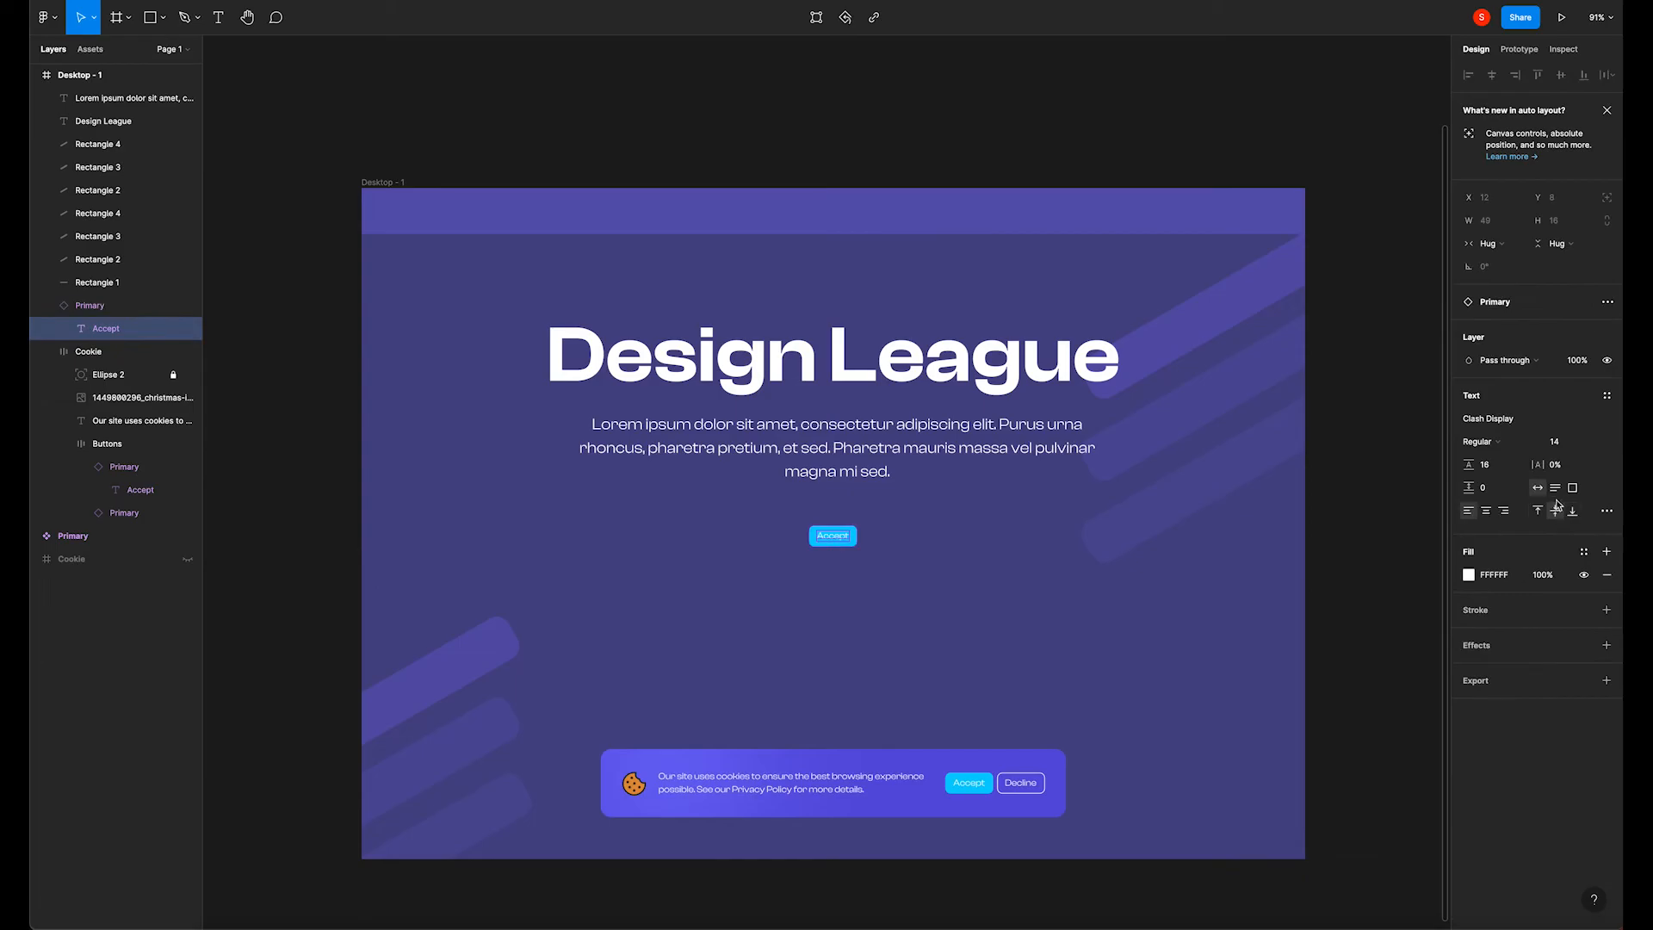
left_click(1560, 443)
key("Return")
left_click(796, 650)
Centre-align the auto layout content of the enlarged Accept button below the paragraph.
left_click(844, 540)
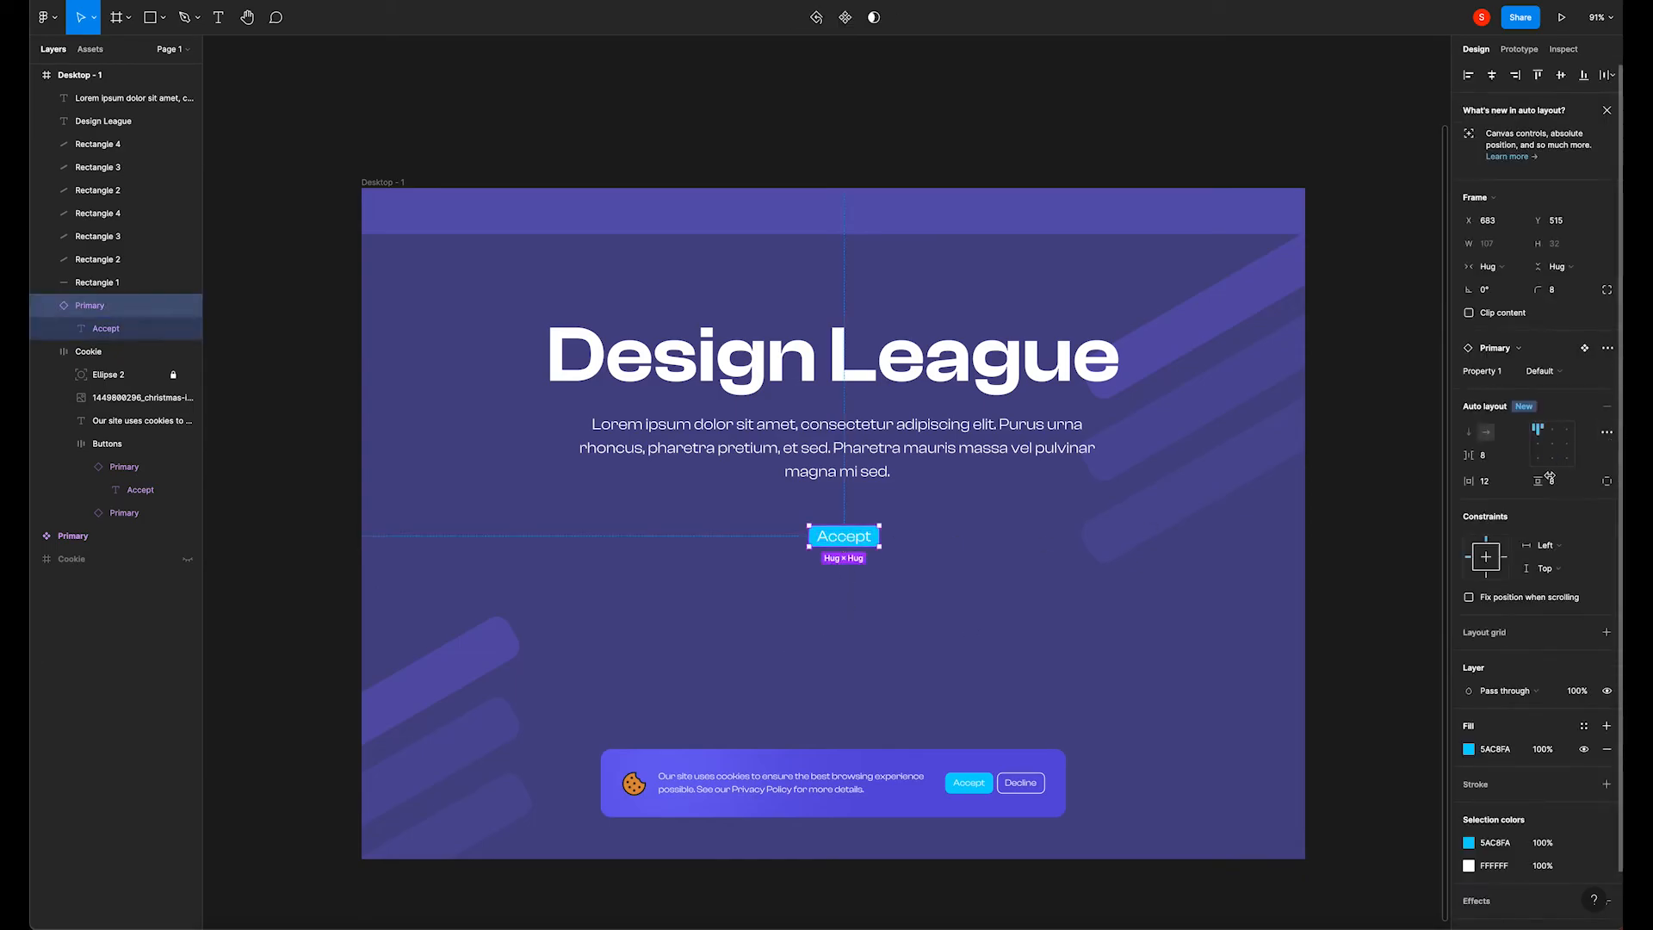
left_click(1552, 443)
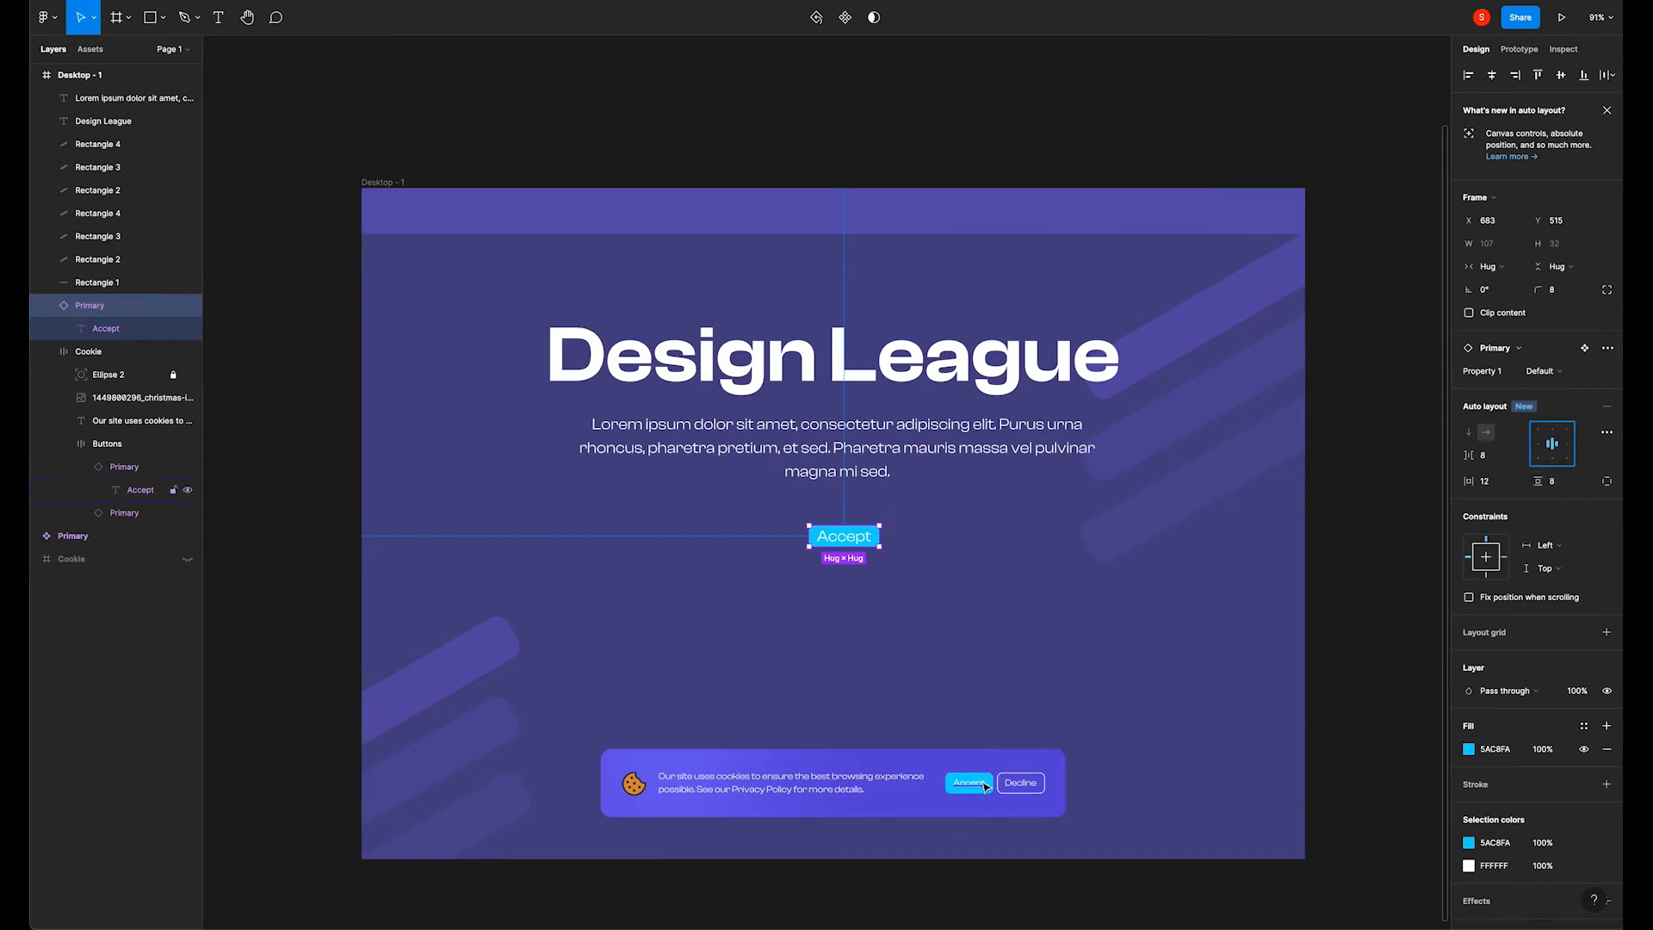
left_click(1100, 155)
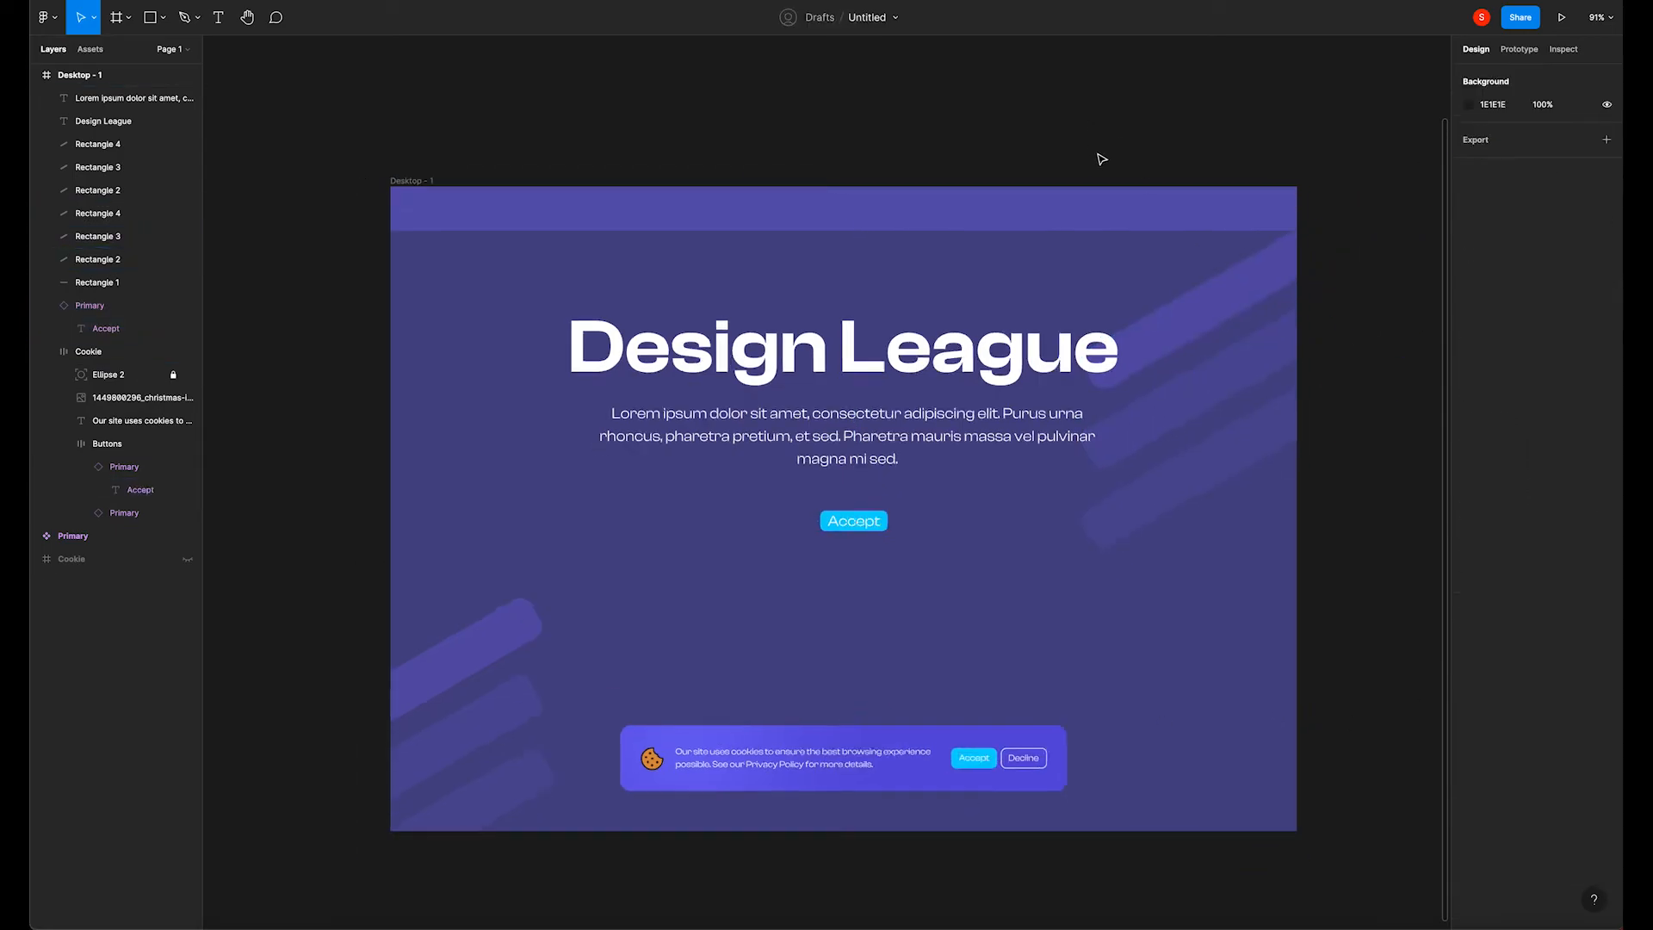
Examine the auto layout settings of the Accept and Decline variants in the Primary component above the page.
scroll(1102, 160, "down", 3)
left_click_drag(1216, 190, 882, 262)
left_click_drag(621, 126, 788, 250)
scroll(680, 228, "up", 4)
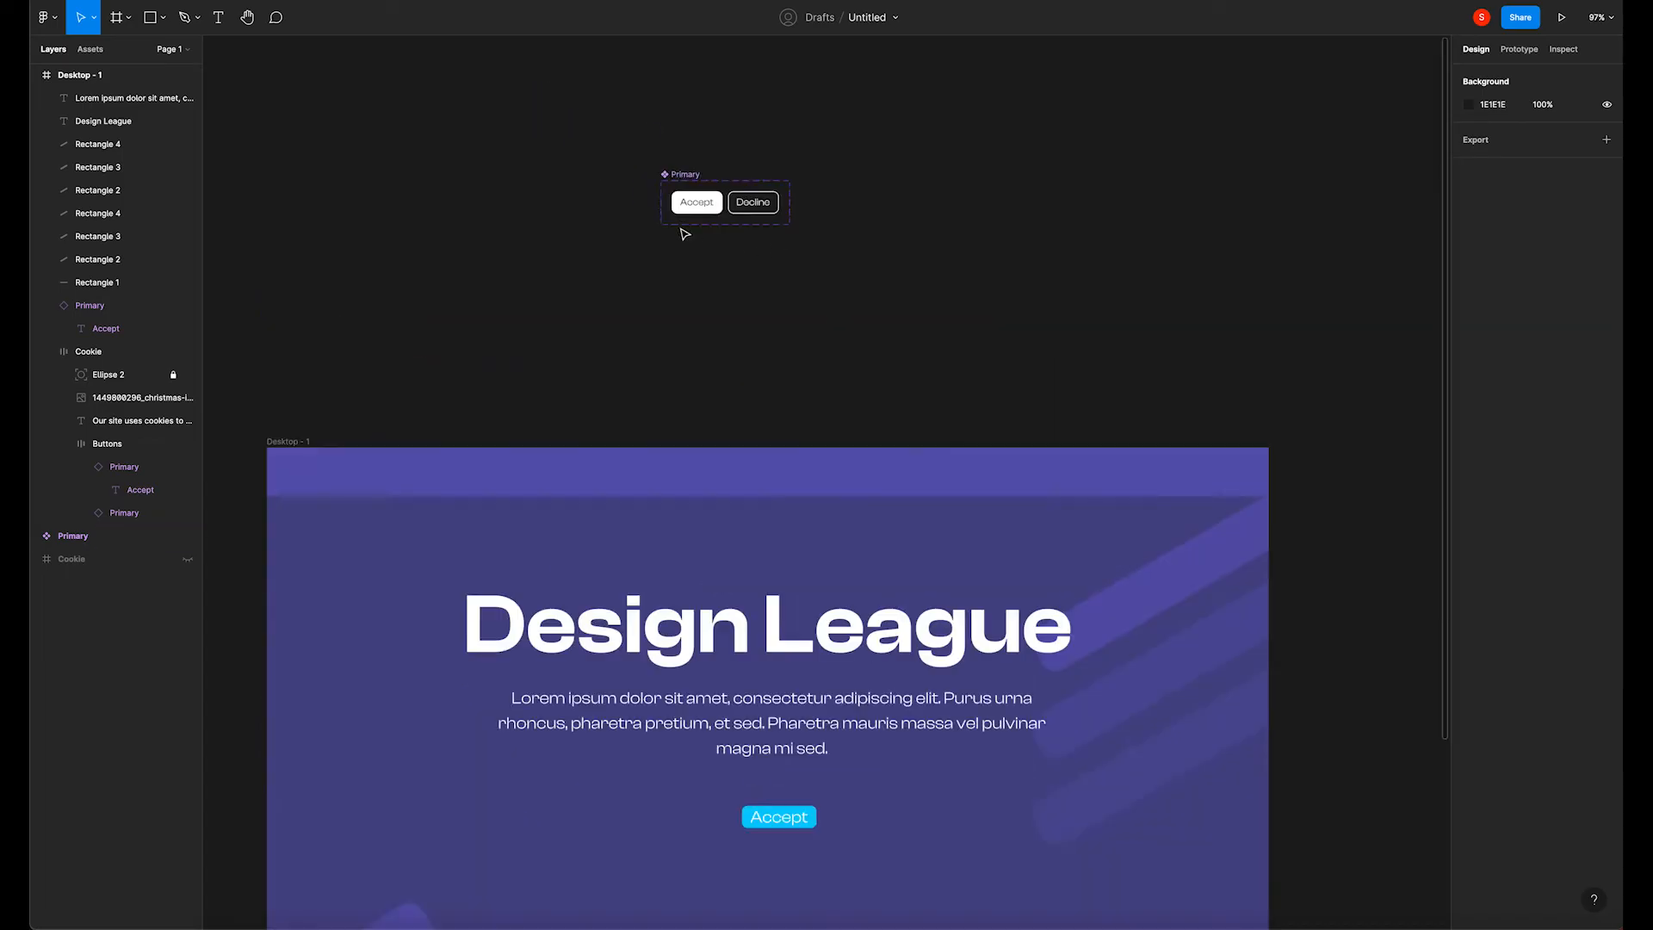
left_click(696, 201)
left_click(753, 201, "shift")
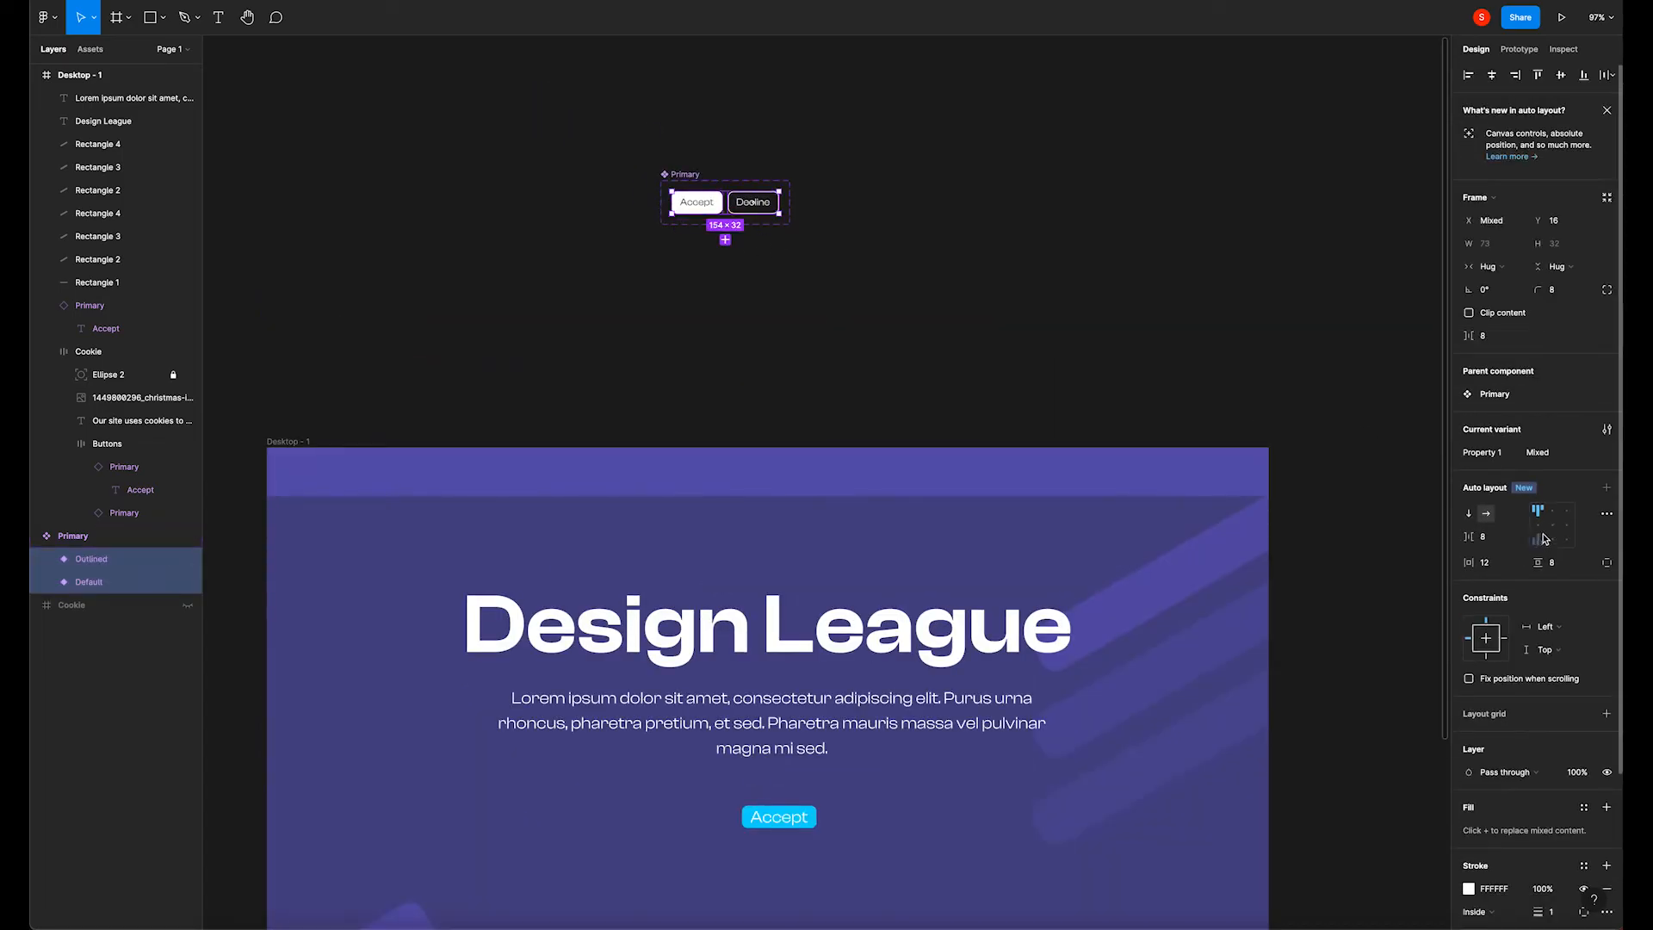
left_click(918, 335)
scroll(801, 347, "down", 5)
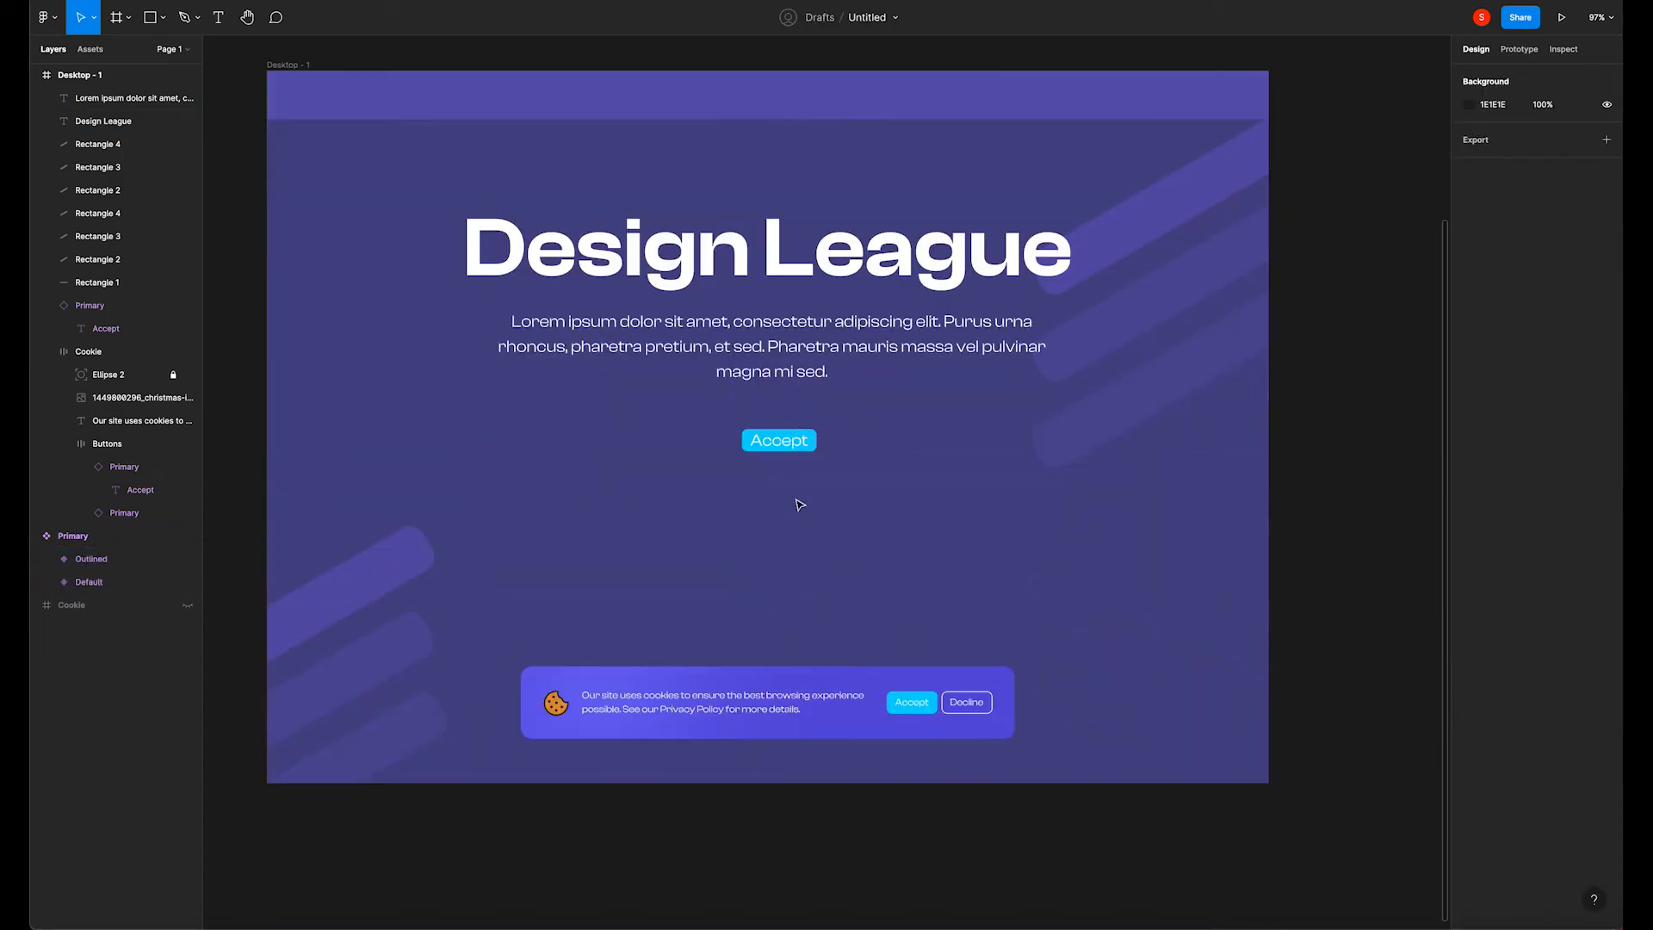
Set the padding of the Accept button below the paragraph to 32 horizontally and 18 vertically.
scroll(791, 478, "up", 3)
left_click(775, 422)
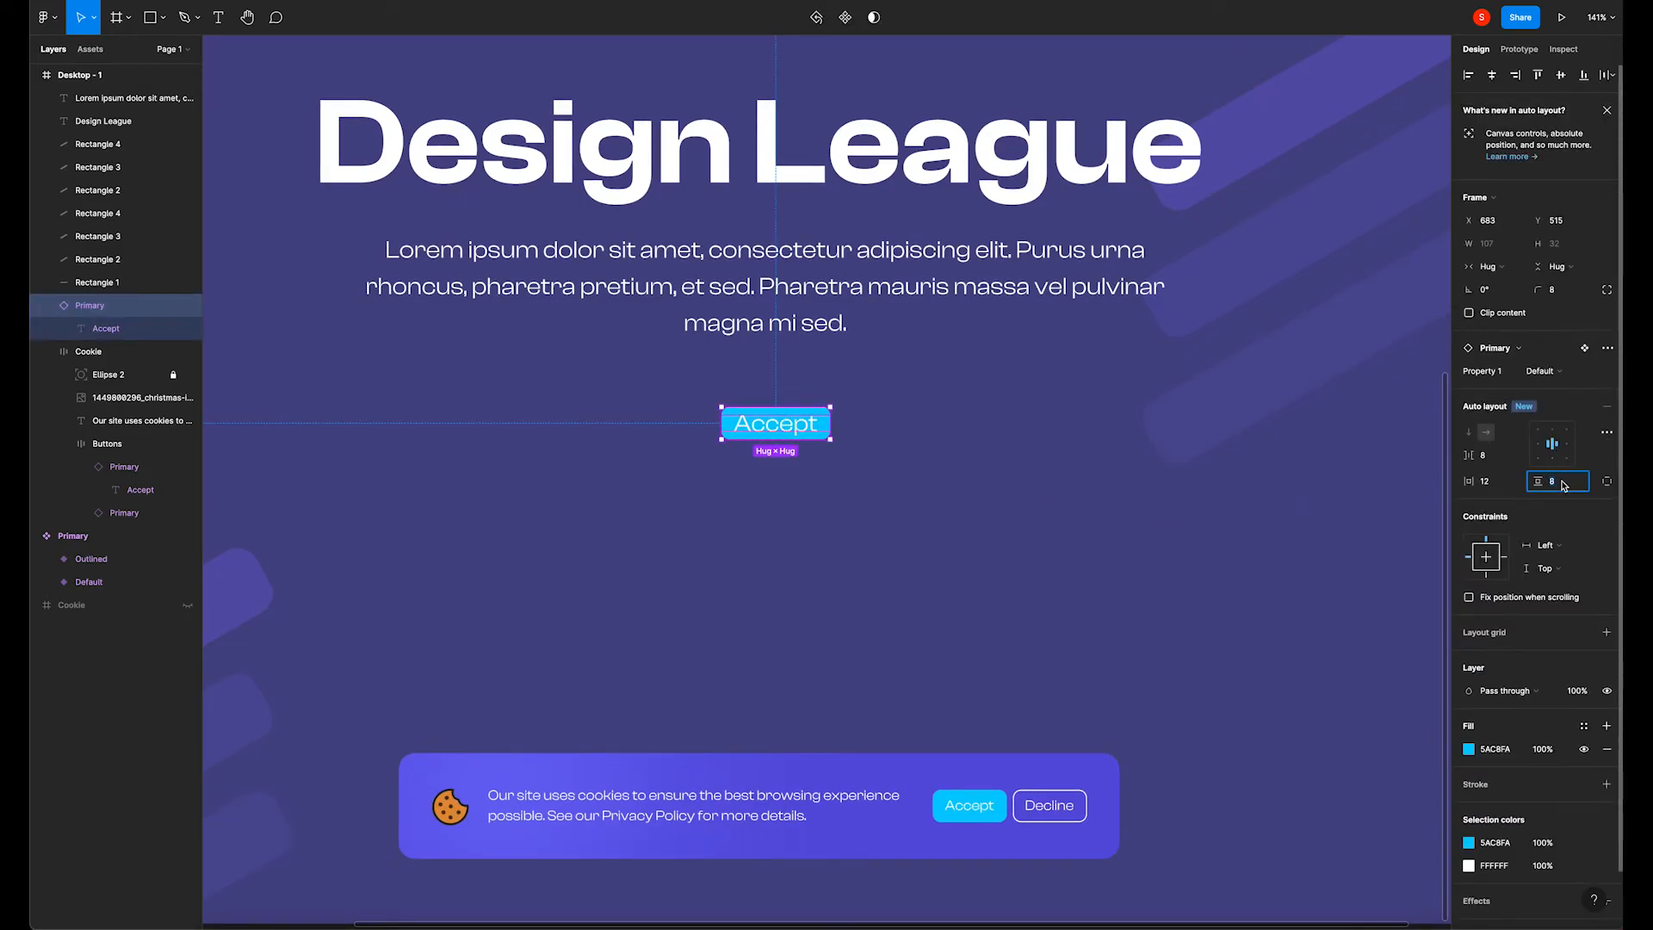
left_click(1485, 481)
type("32")
key("Return")
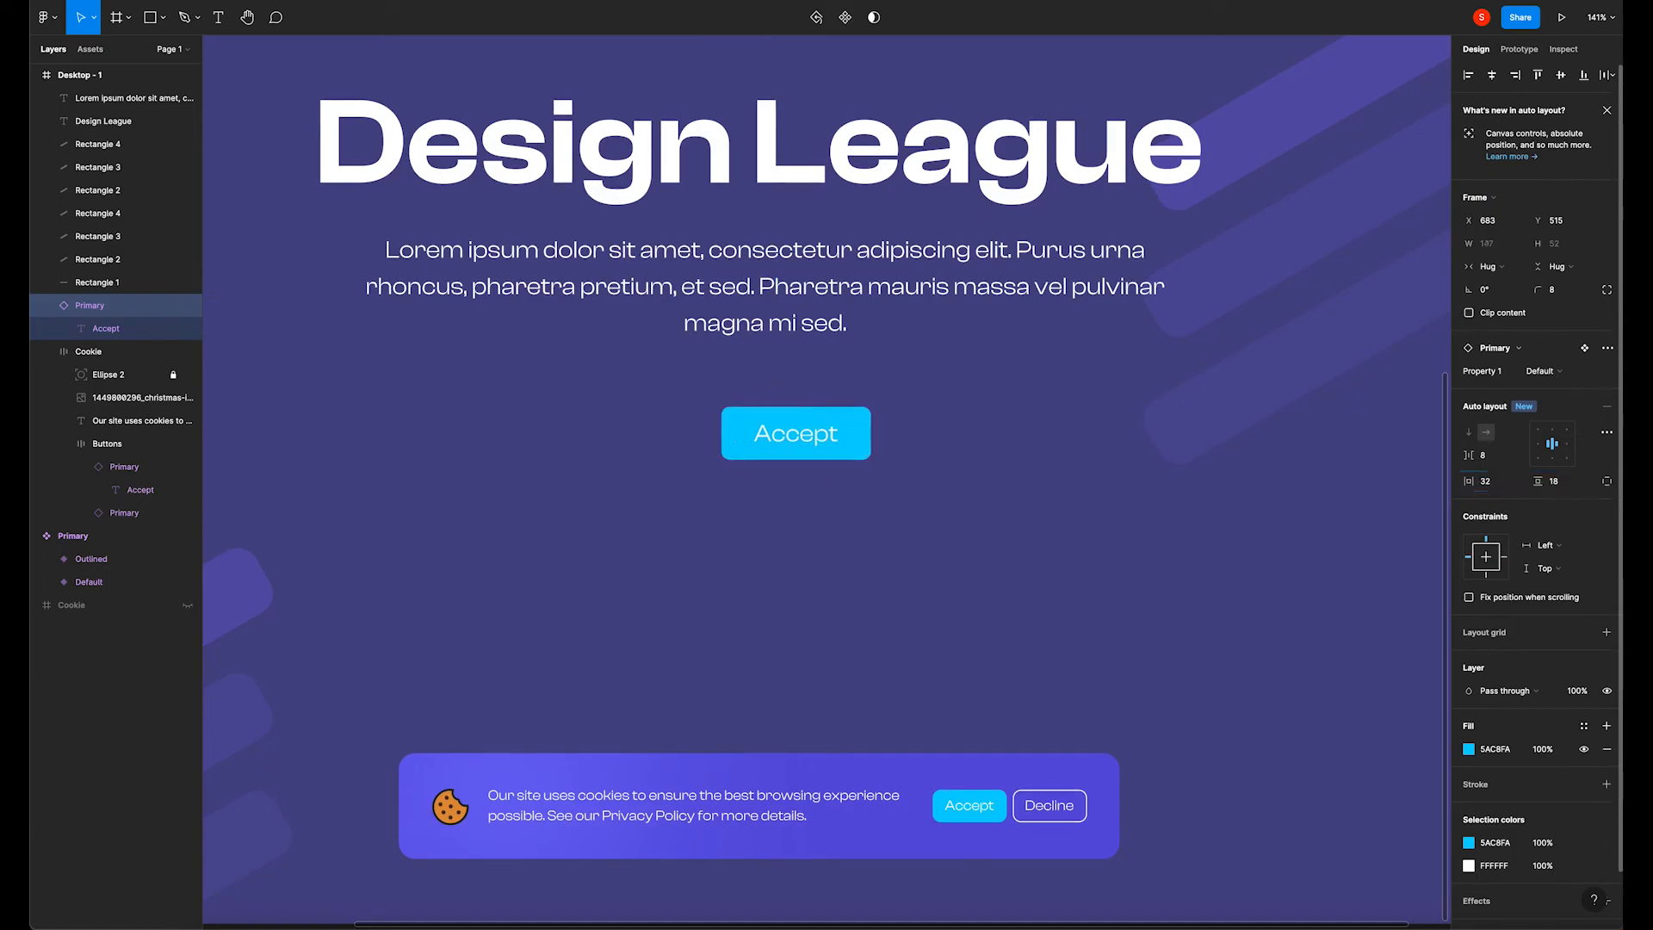
left_click(825, 519)
Shift the large Accept button to the left beneath the paragraph and change its label to "Subscribe!".
left_click_drag(814, 449, 658, 435)
double_click(657, 430)
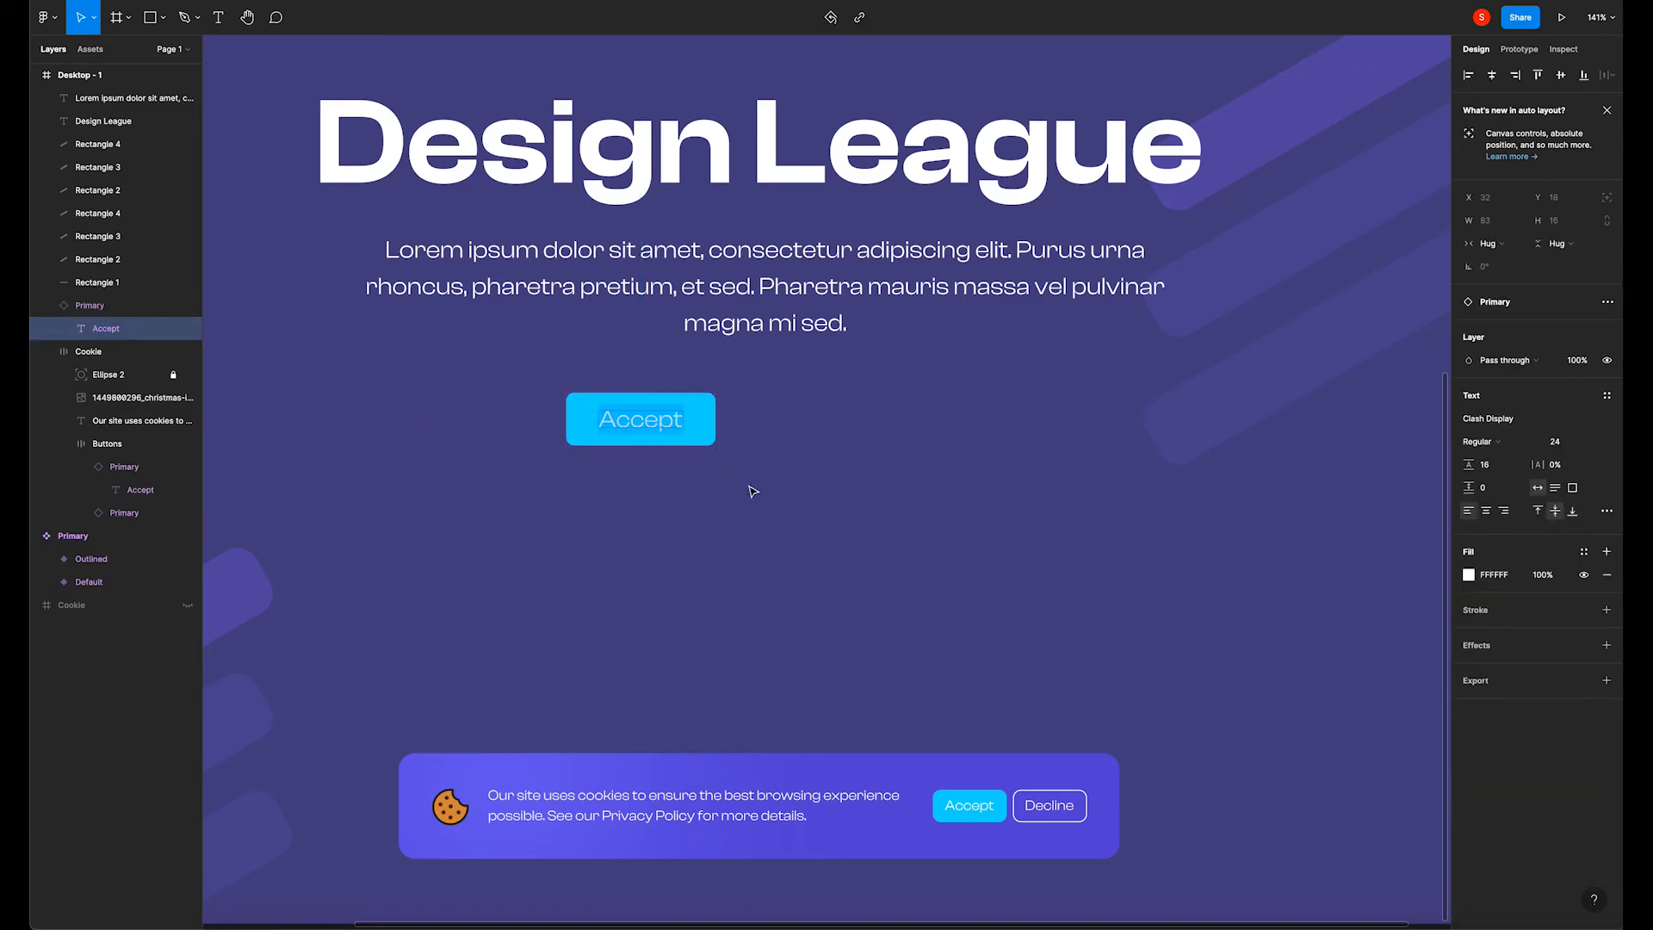
type("Start")
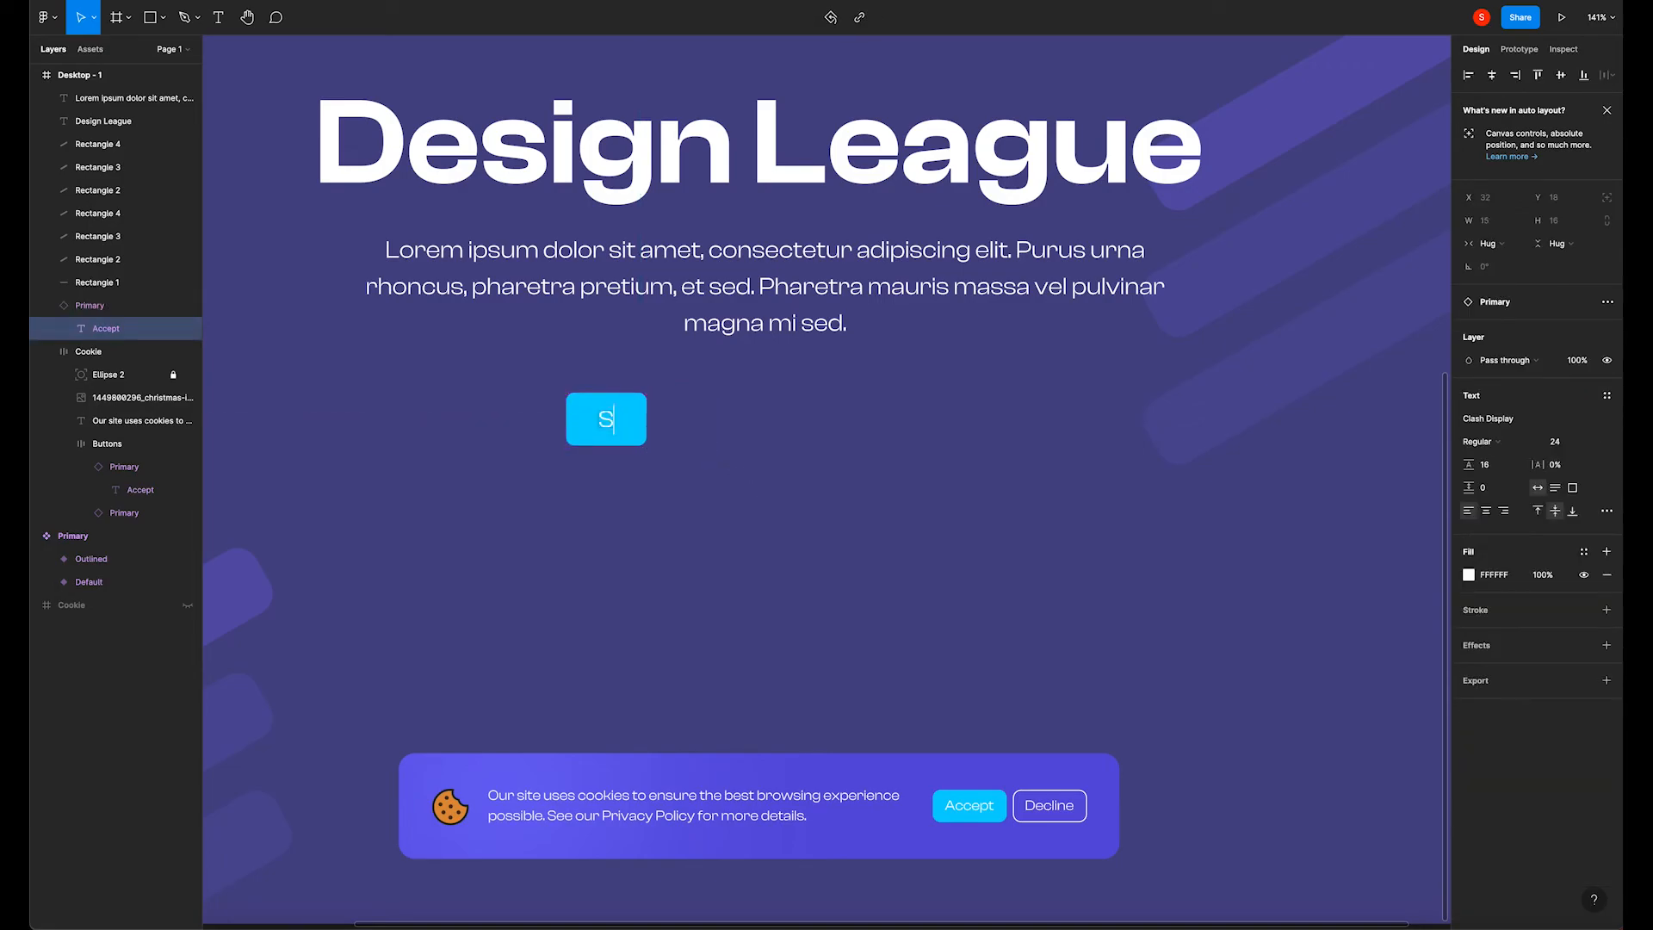
key("BackSpace")
key("BackSpace")
key("BackSpace")
key("BackSpace")
key("BackSpace")
type("Subscribe")
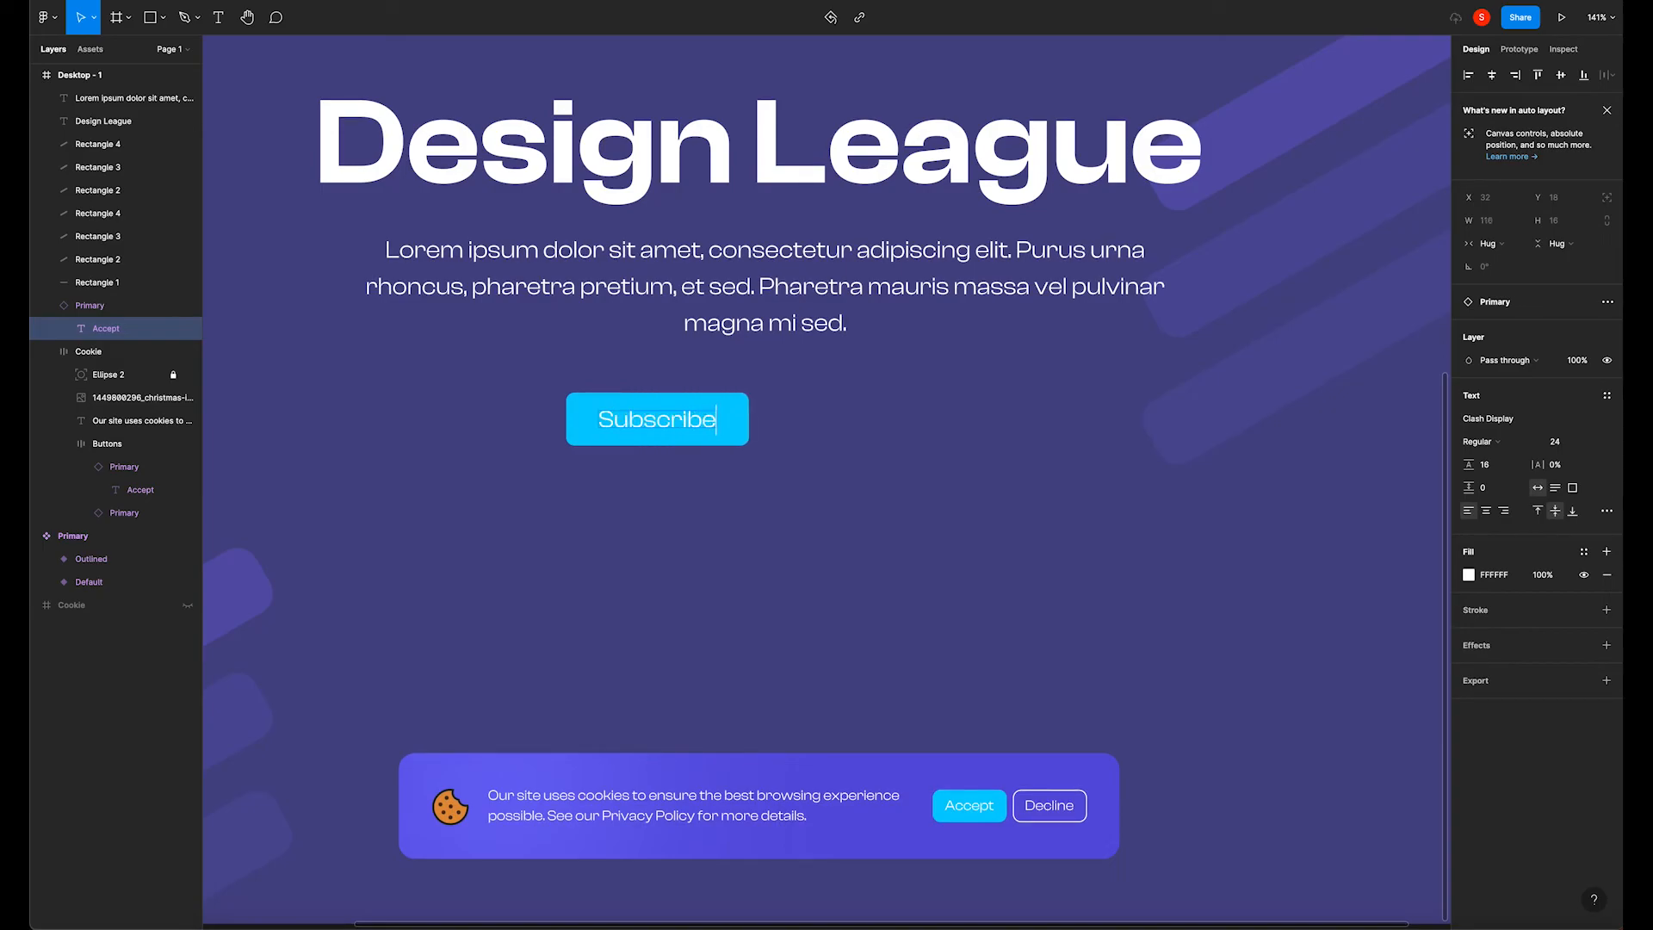
type("!")
left_click(722, 526)
Duplicate the Subscribe! button to its right with a 12 px gap between the two.
scroll(730, 522, "down", 1)
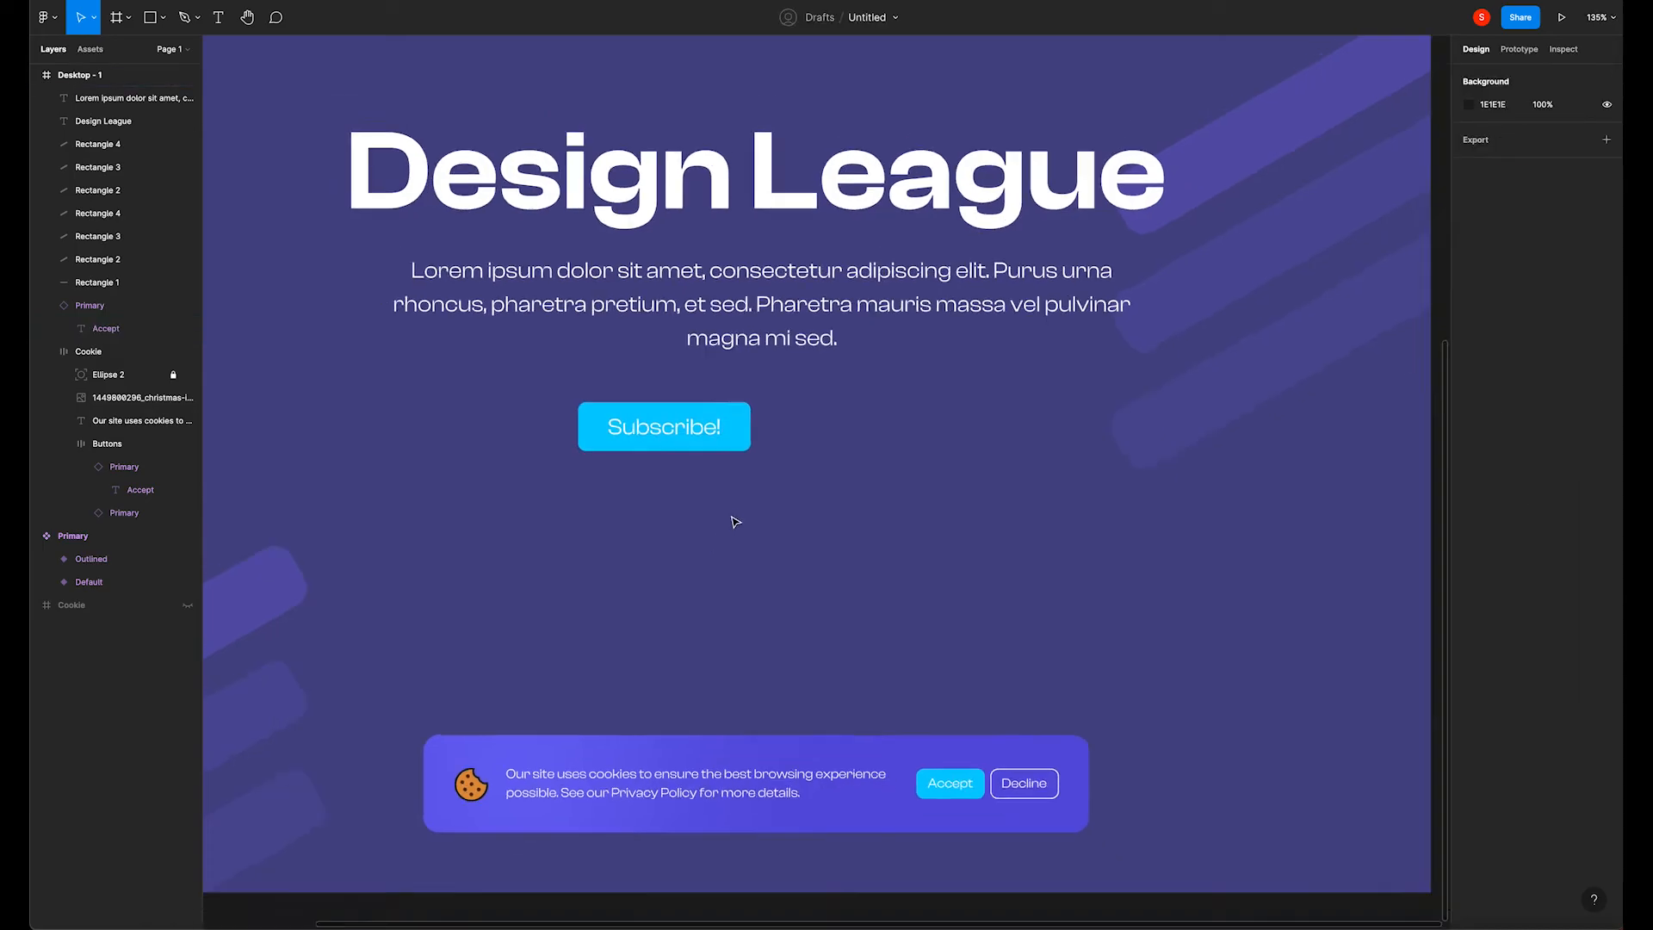
scroll(739, 529, "up", 1)
left_click_drag(658, 459, 898, 457)
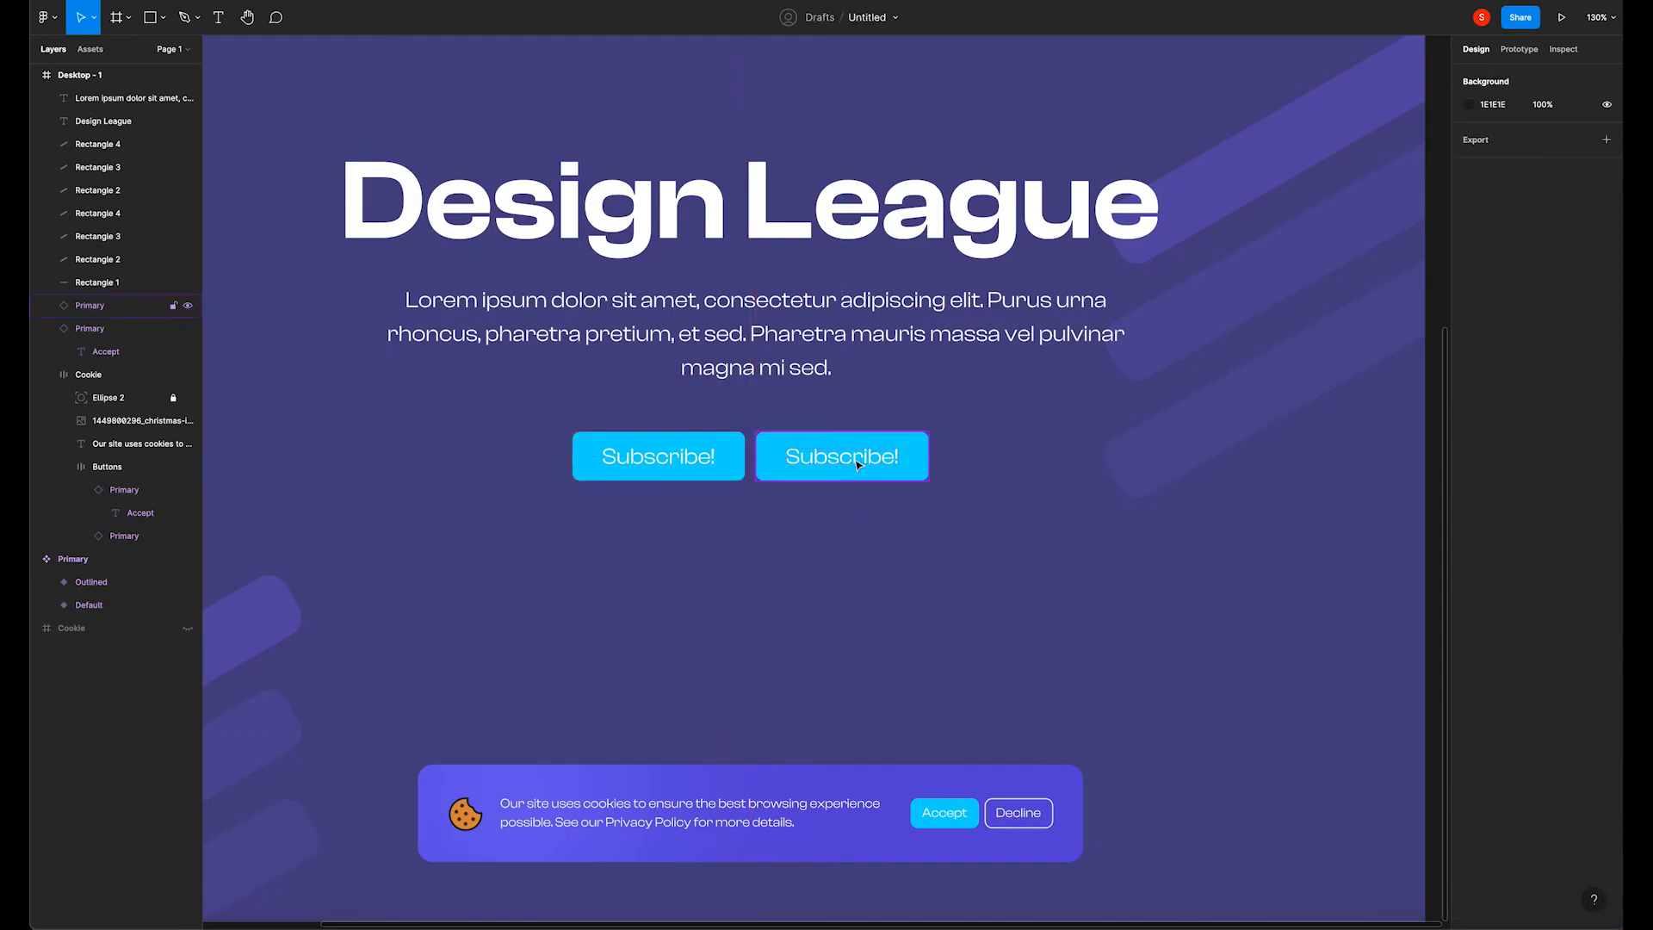
Change the label of the duplicated Subscribe! button to "Find out more".
double_click(856, 464)
double_click(853, 458)
type("Fi")
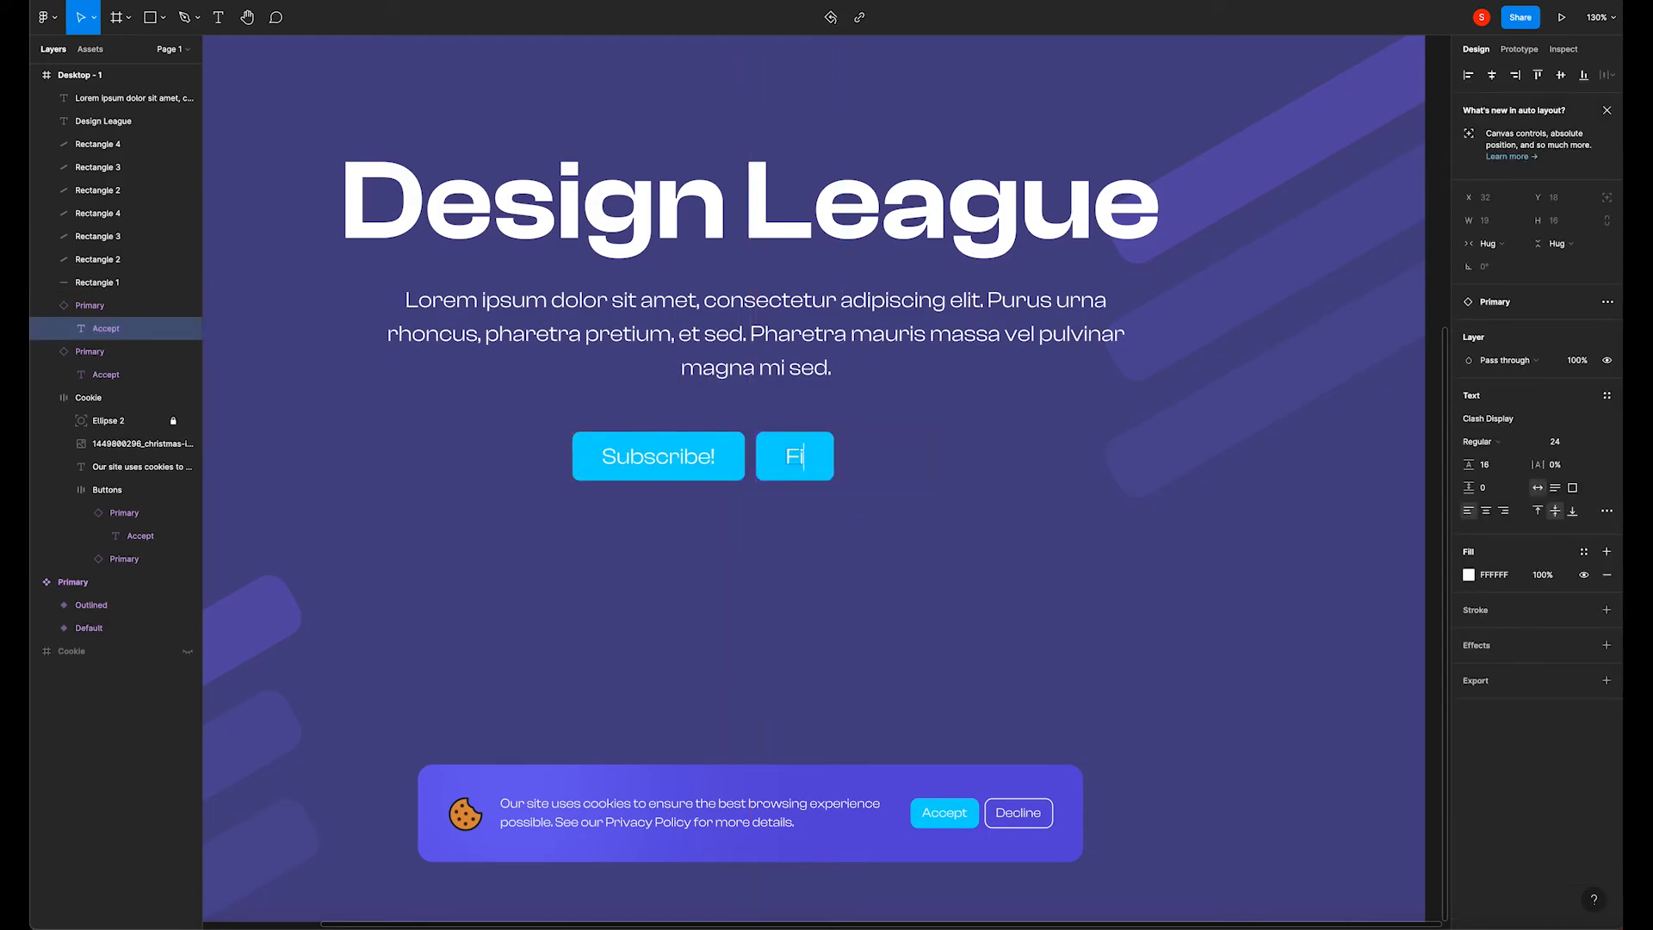
type("nd o")
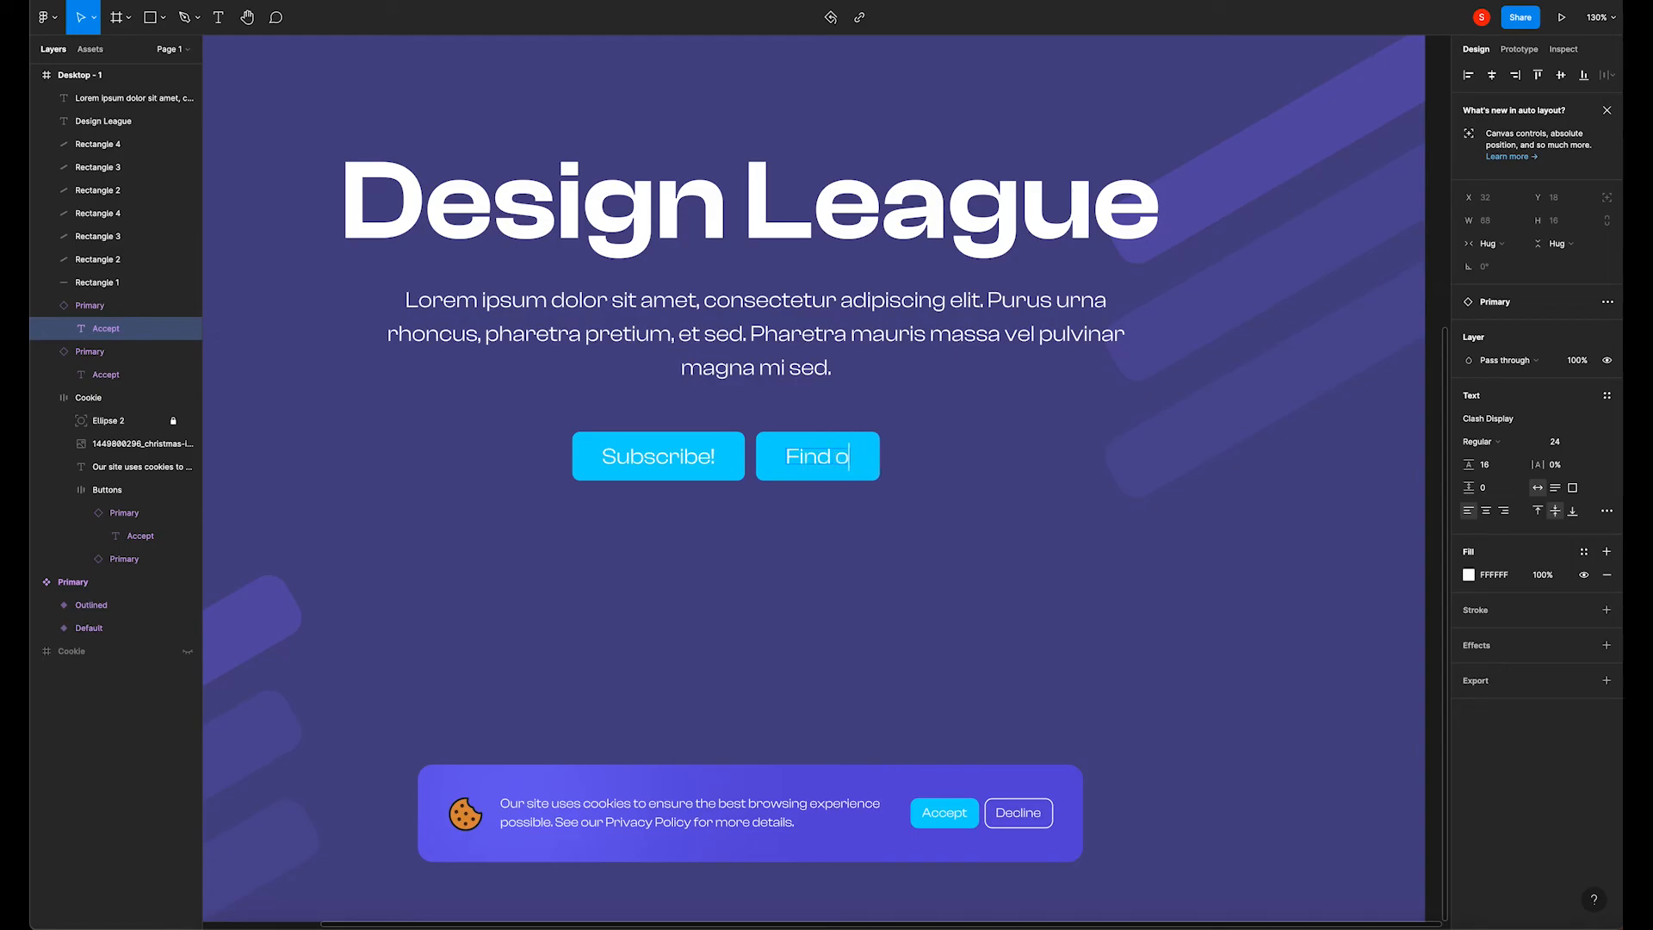
type("ut more")
key("Escape")
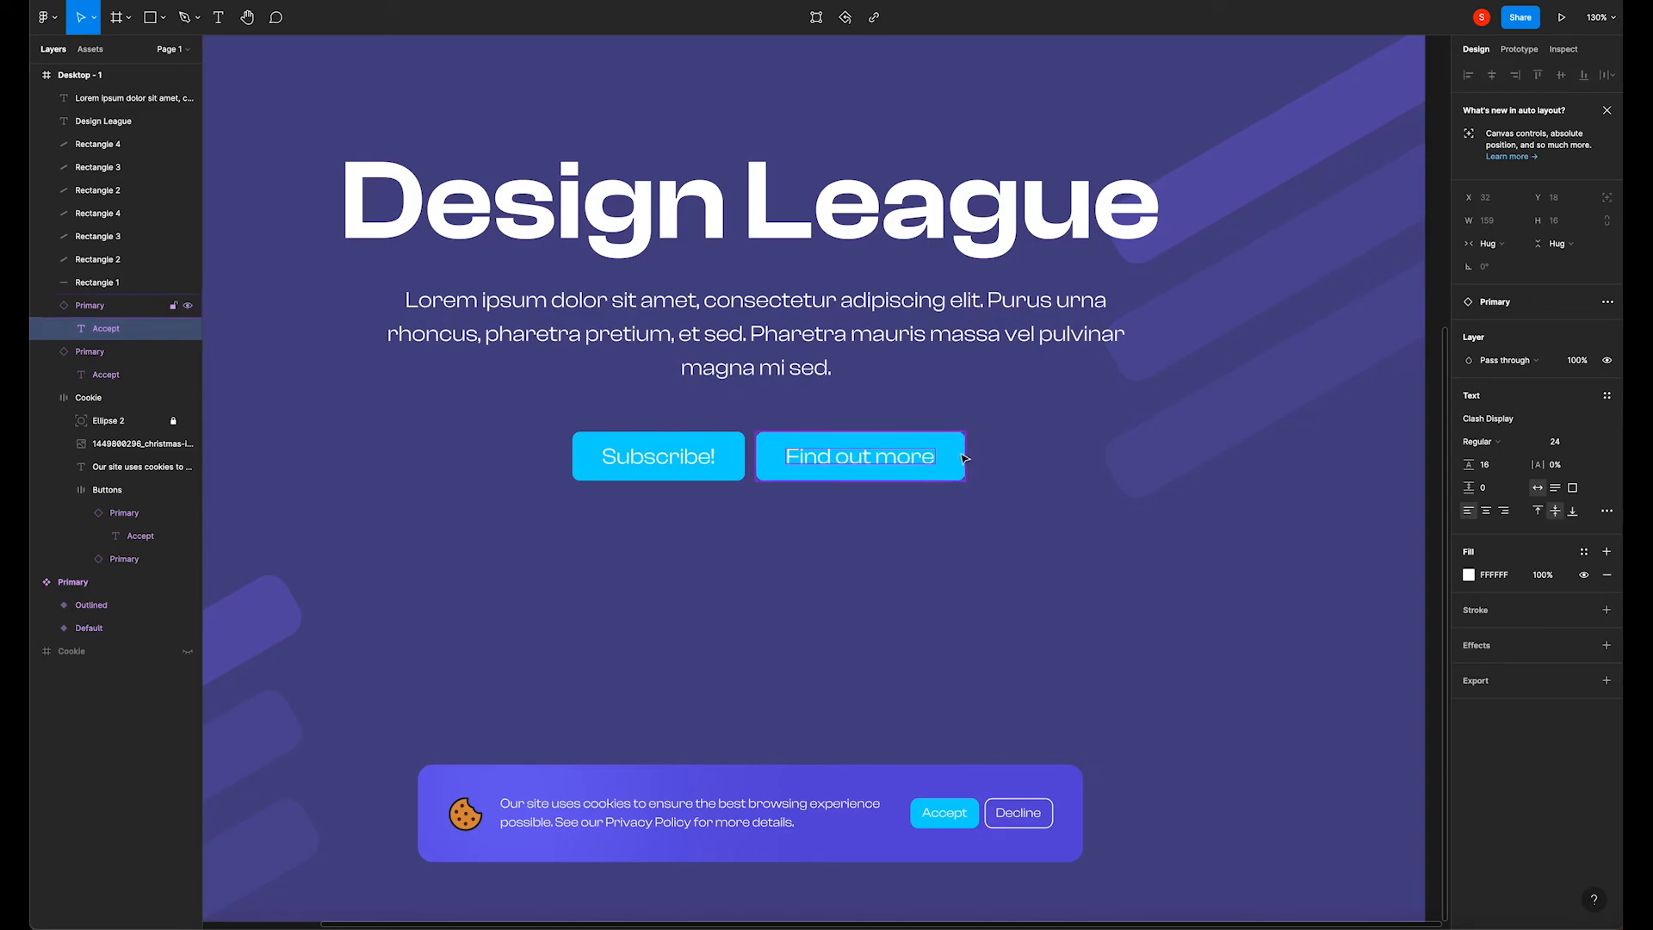
Switch the second button beside Subscribe! to the Outlined variant.
key("Escape")
left_click(1560, 371)
left_click(1560, 388)
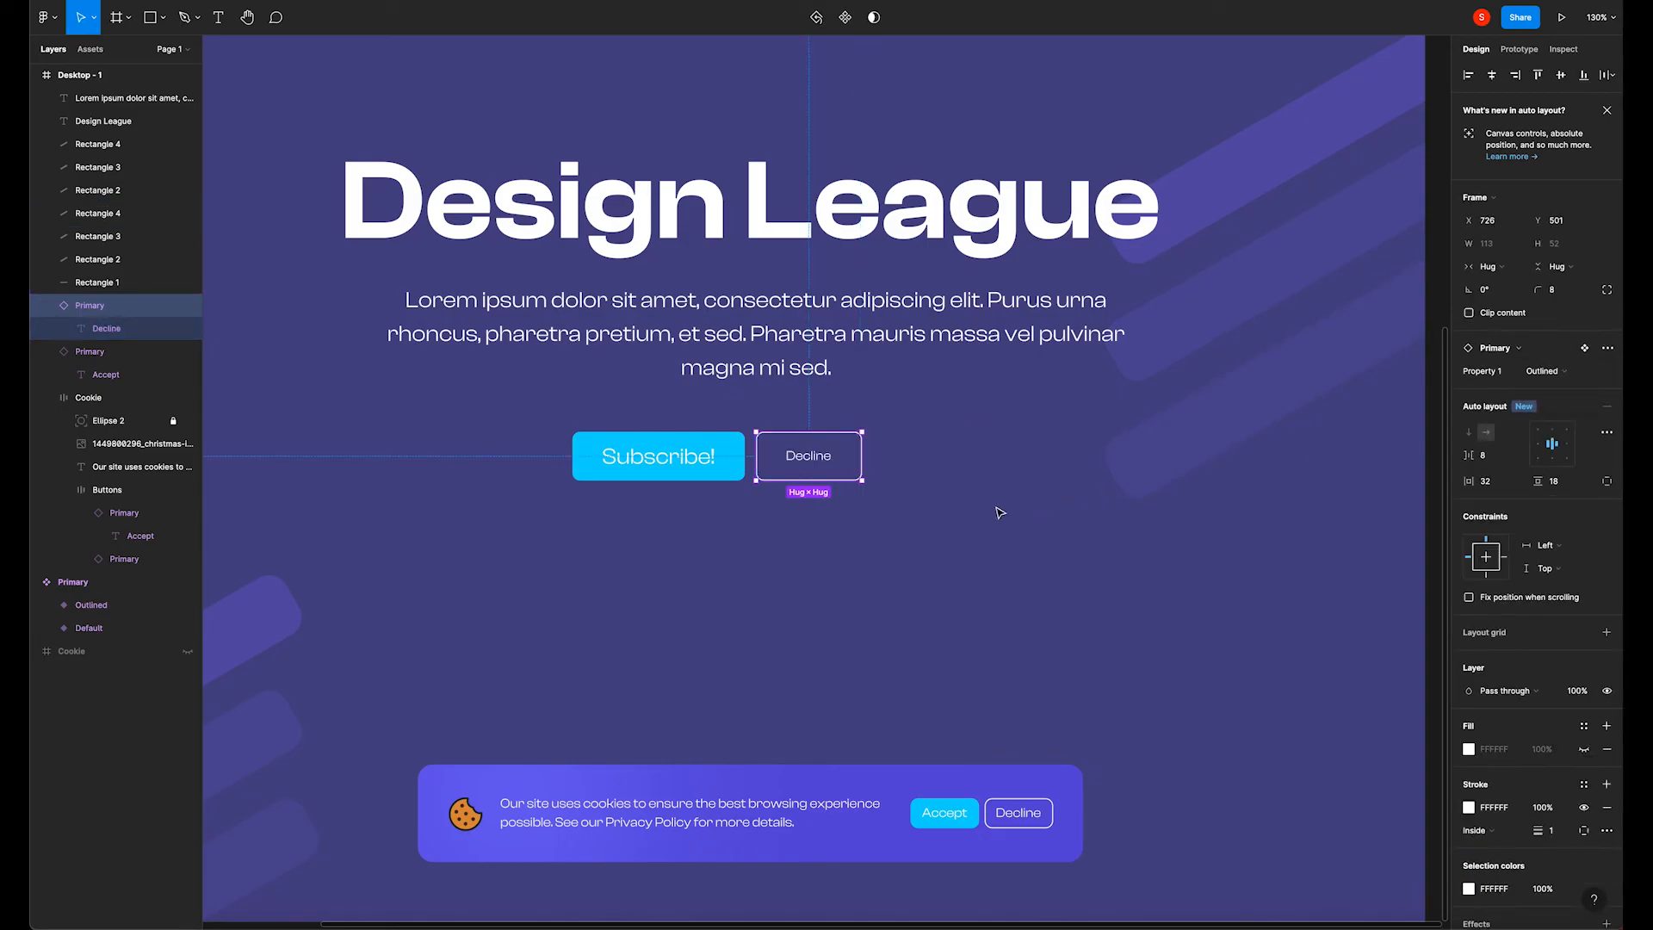
Replace the outlined button's Decline label with "Find out more".
double_click(804, 457)
double_click(802, 459)
type("Find")
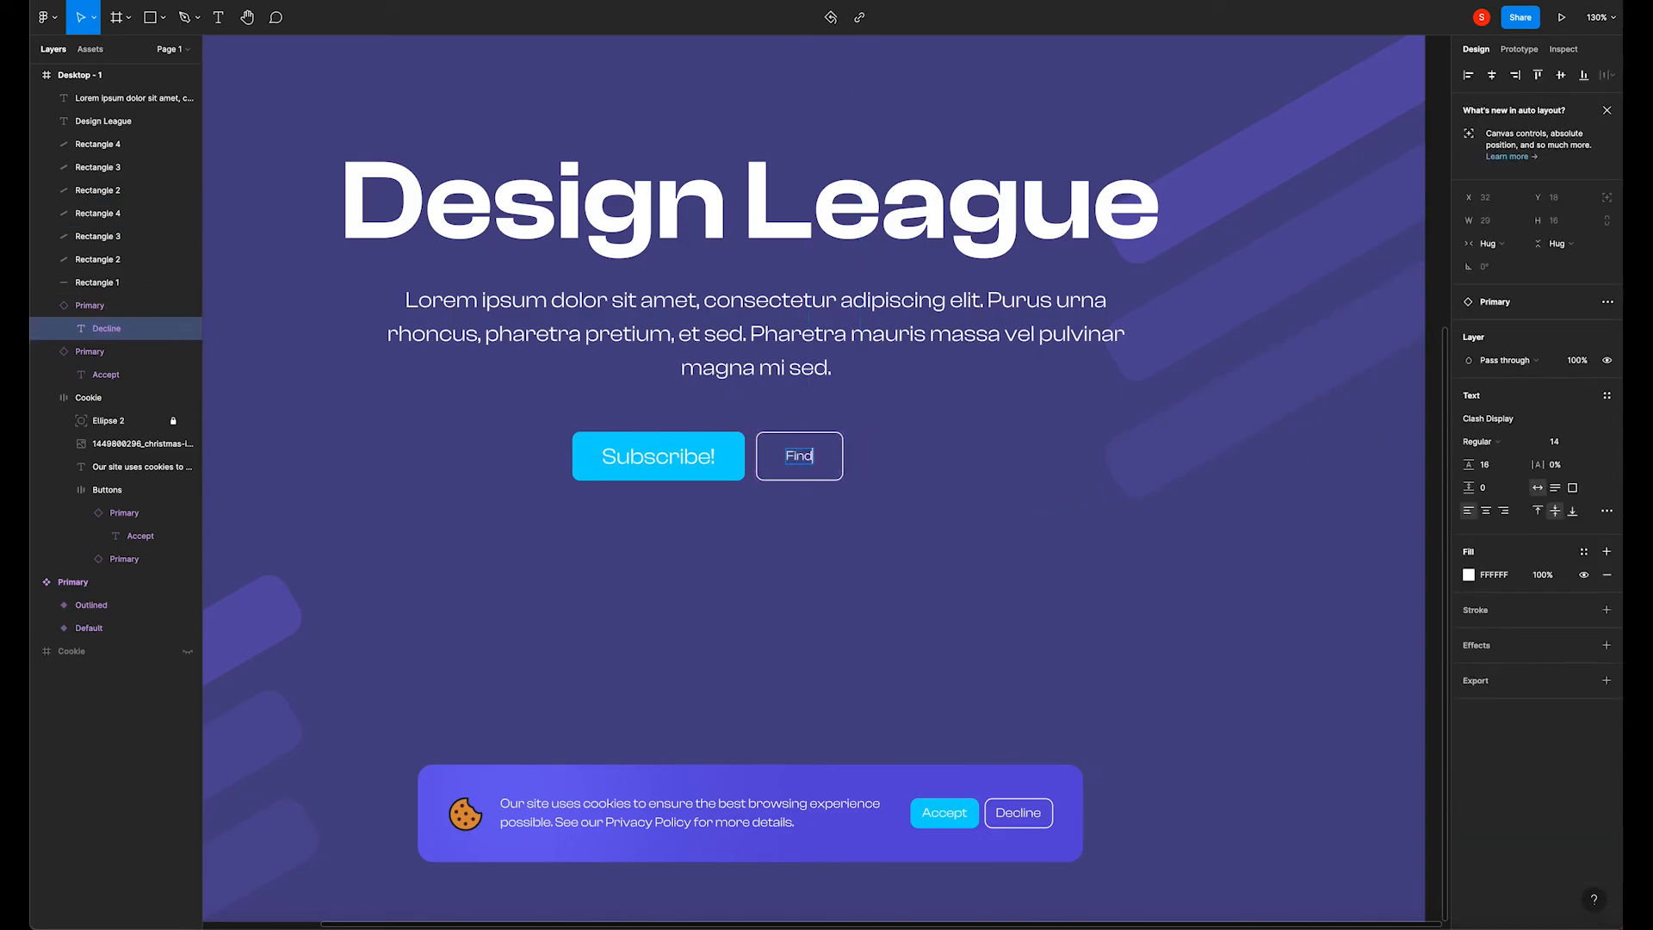
type(" out more")
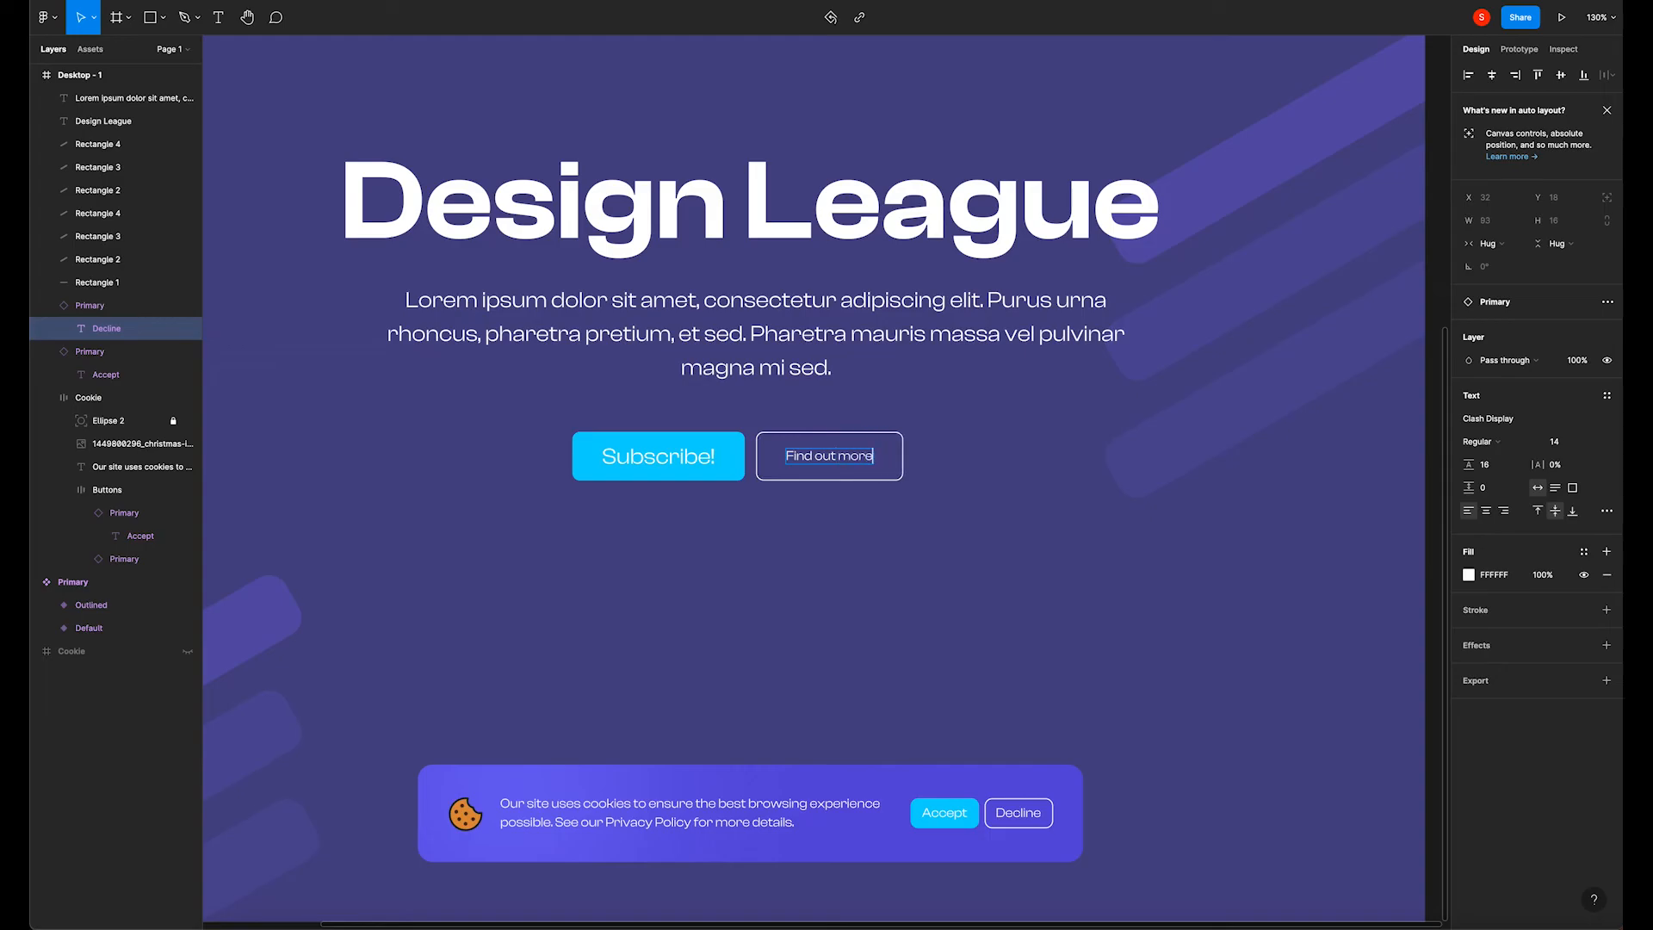
key("Escape")
Set the font size of the outlined button's label beside Subscribe! to 24.
left_click(824, 471)
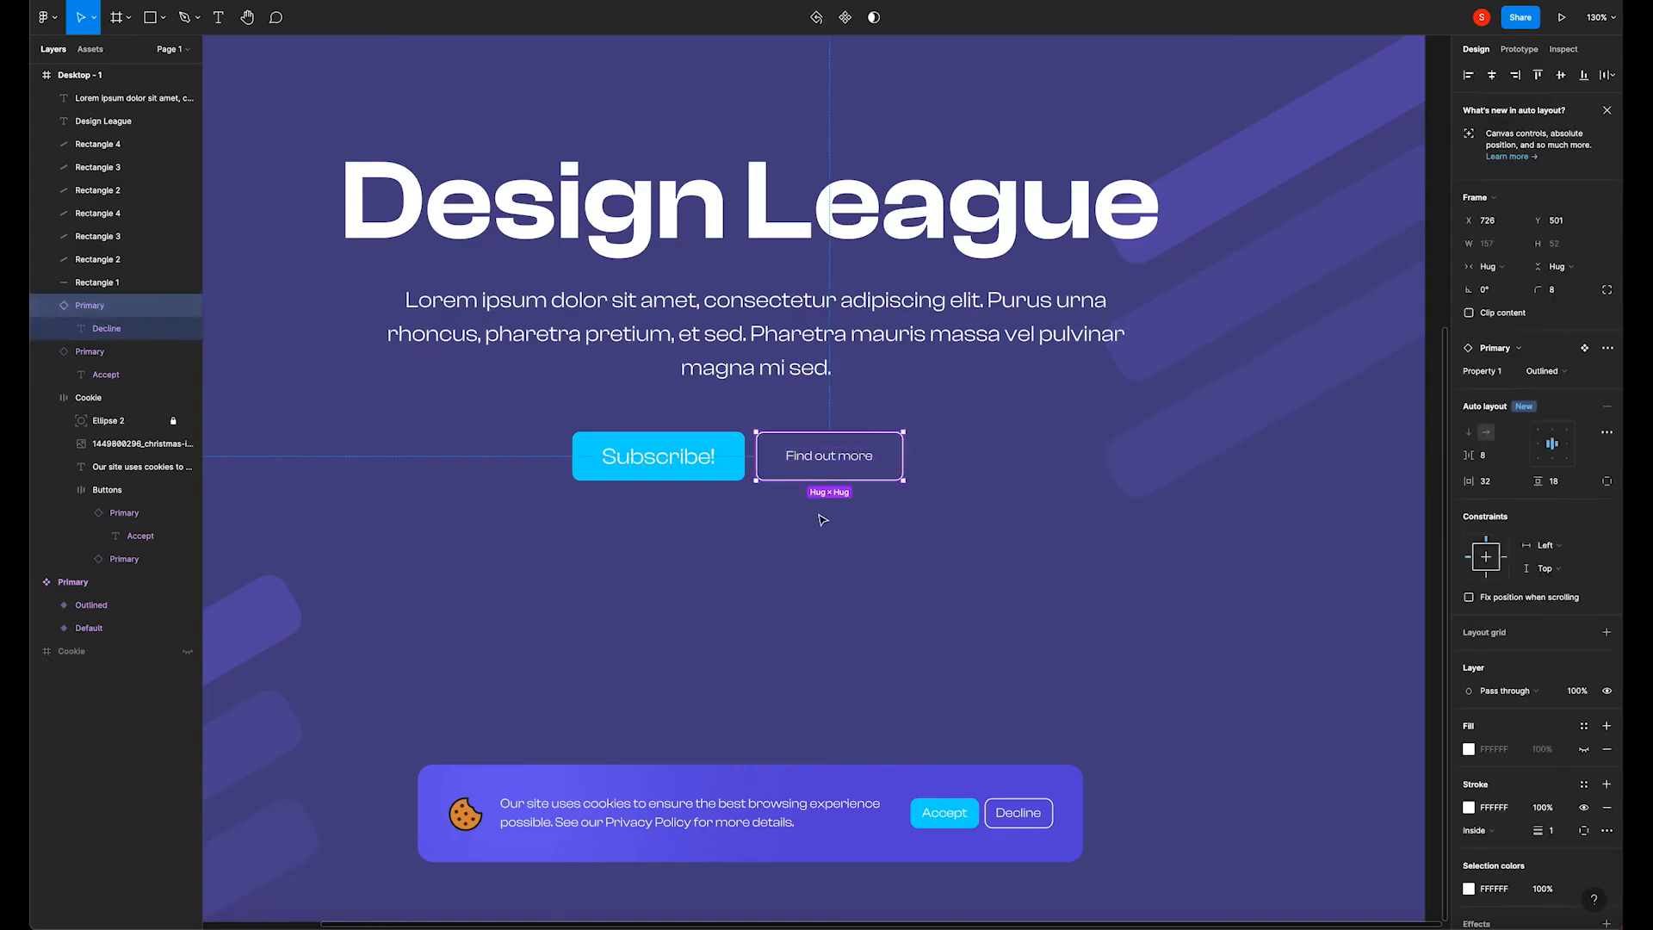
double_click(829, 472)
left_click(1573, 445)
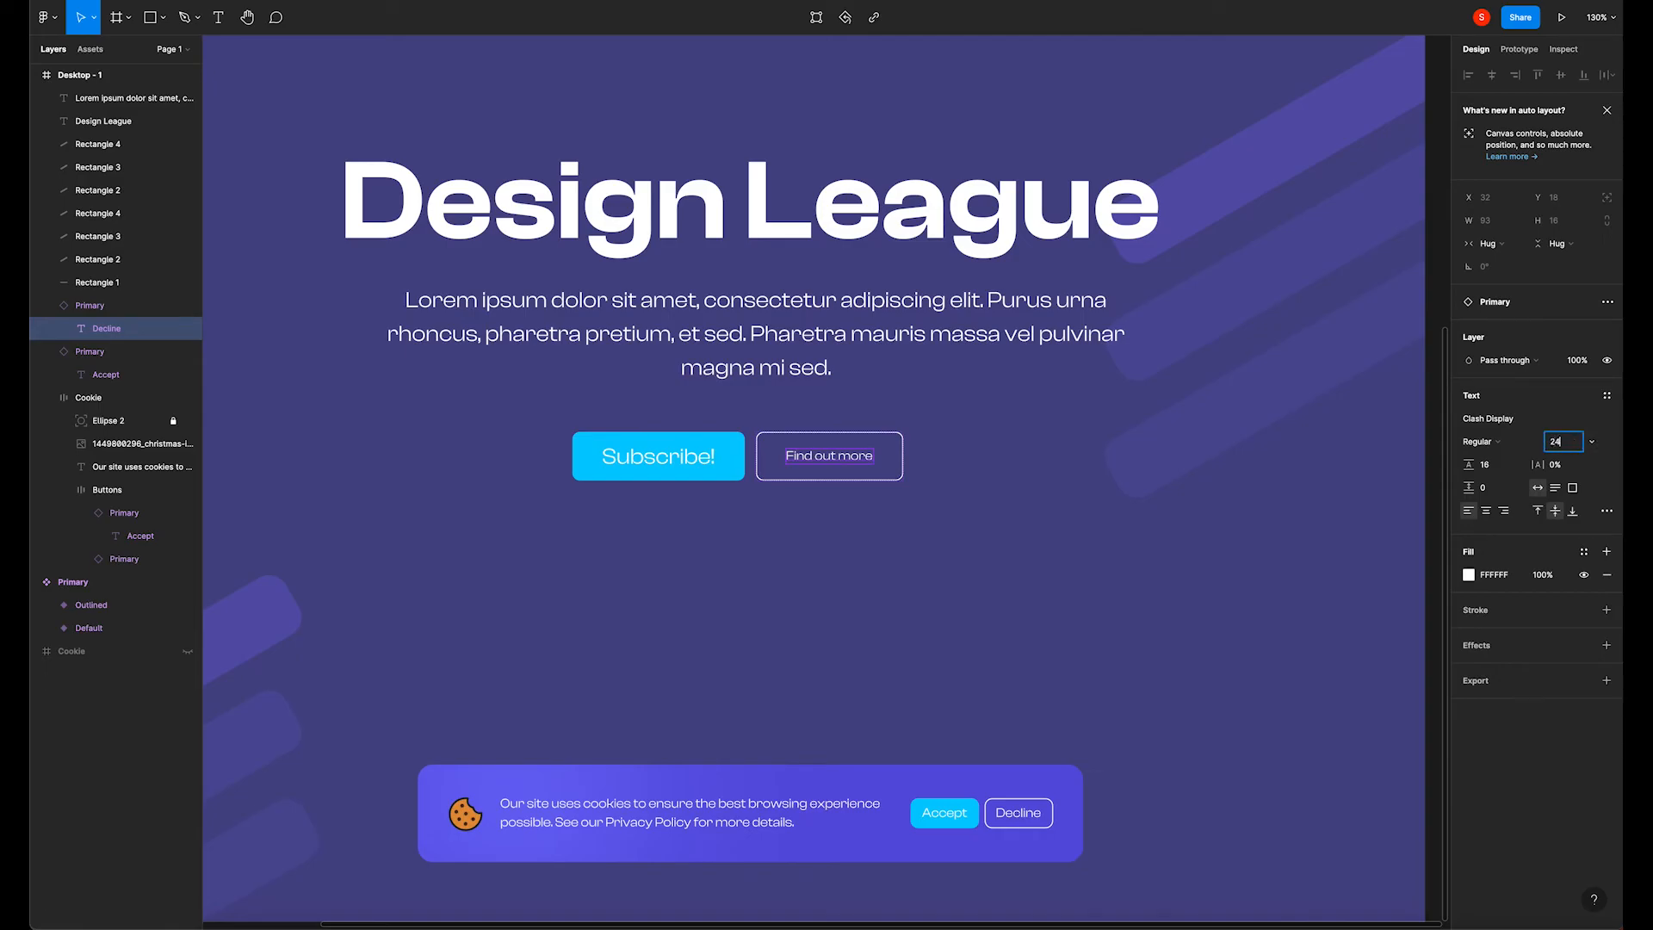
key("Return")
Set the line height of the Subscribe! button's label to 26.
left_click(568, 456)
left_click(595, 460)
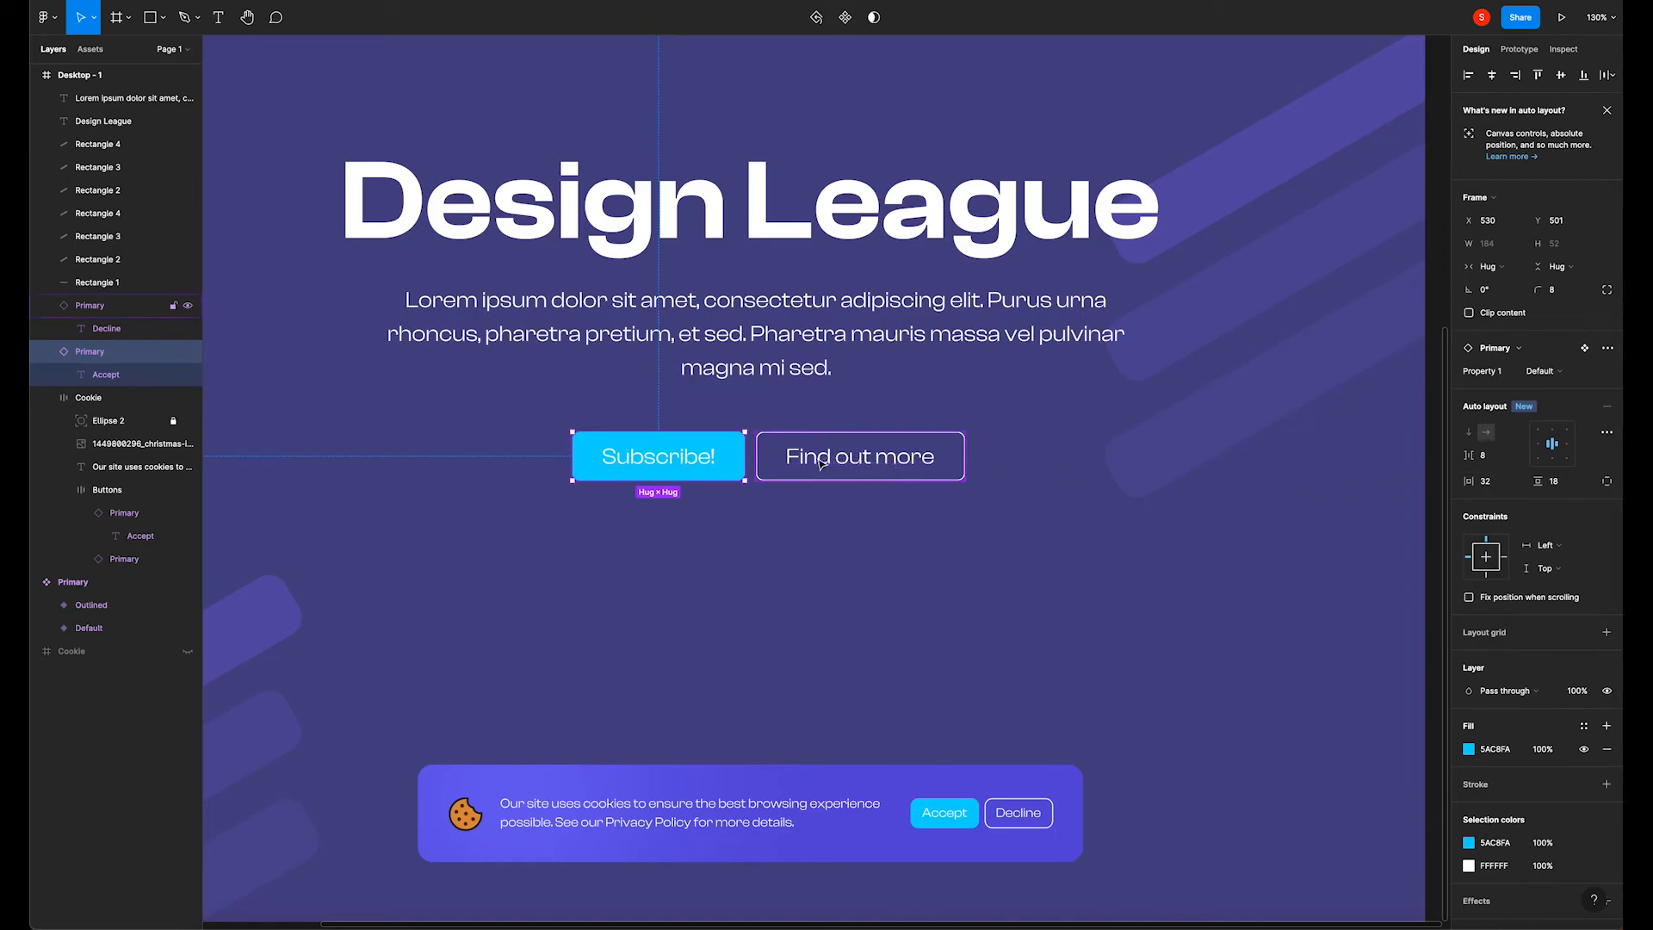
double_click(694, 462)
left_click(1506, 469)
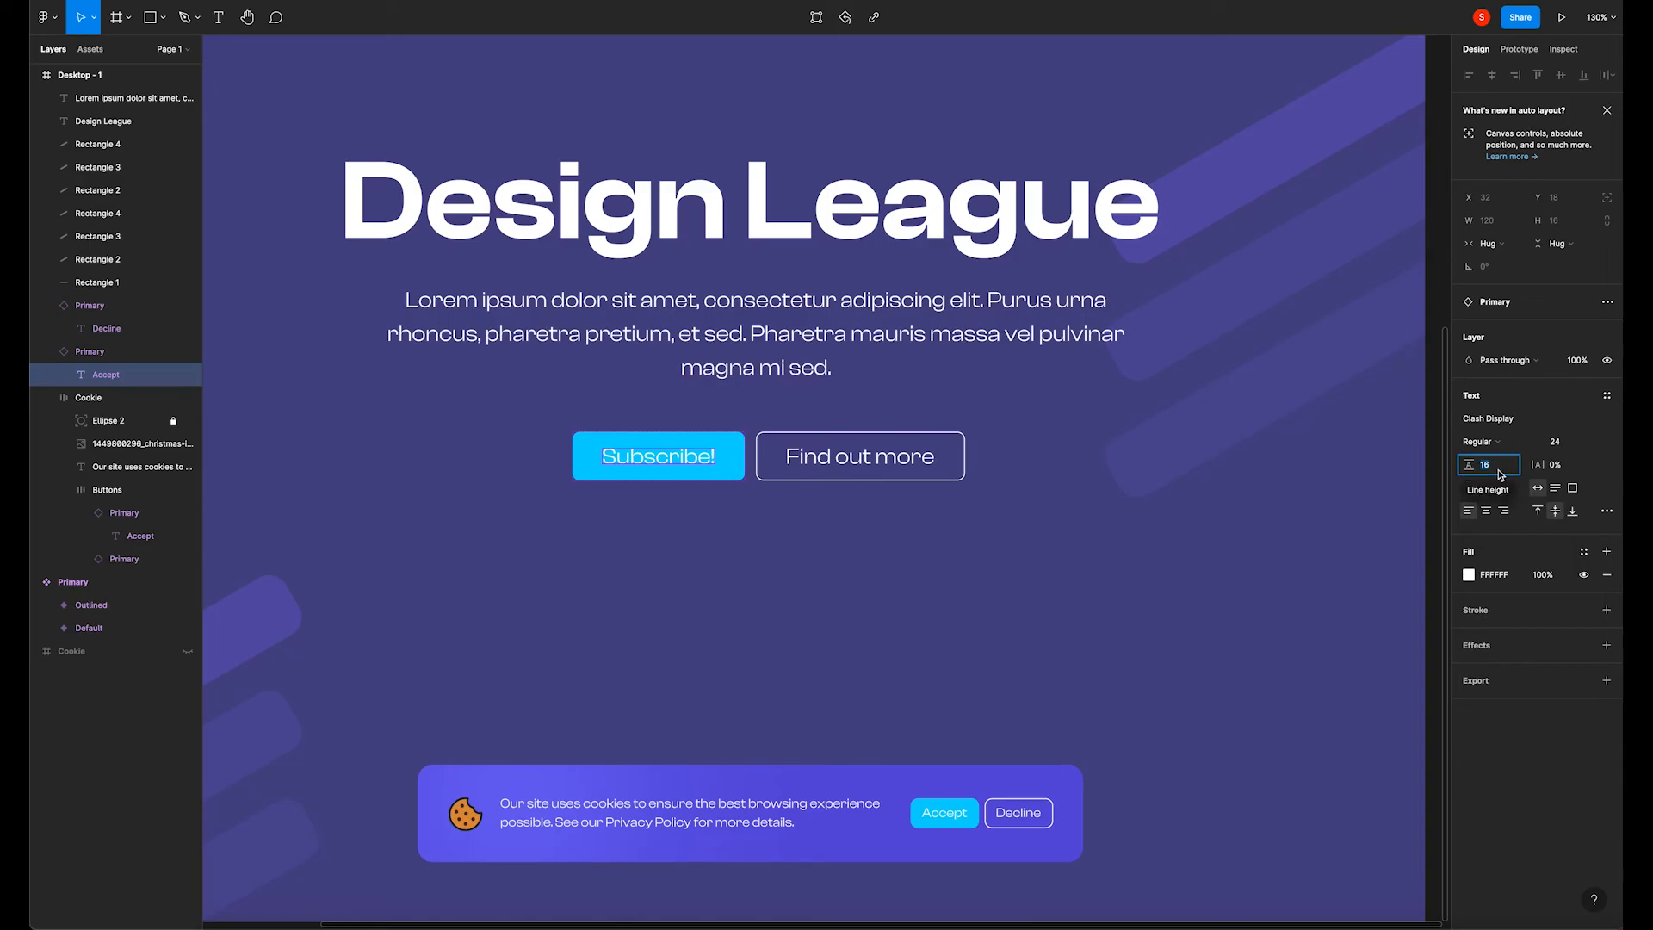
type("26")
key("Return")
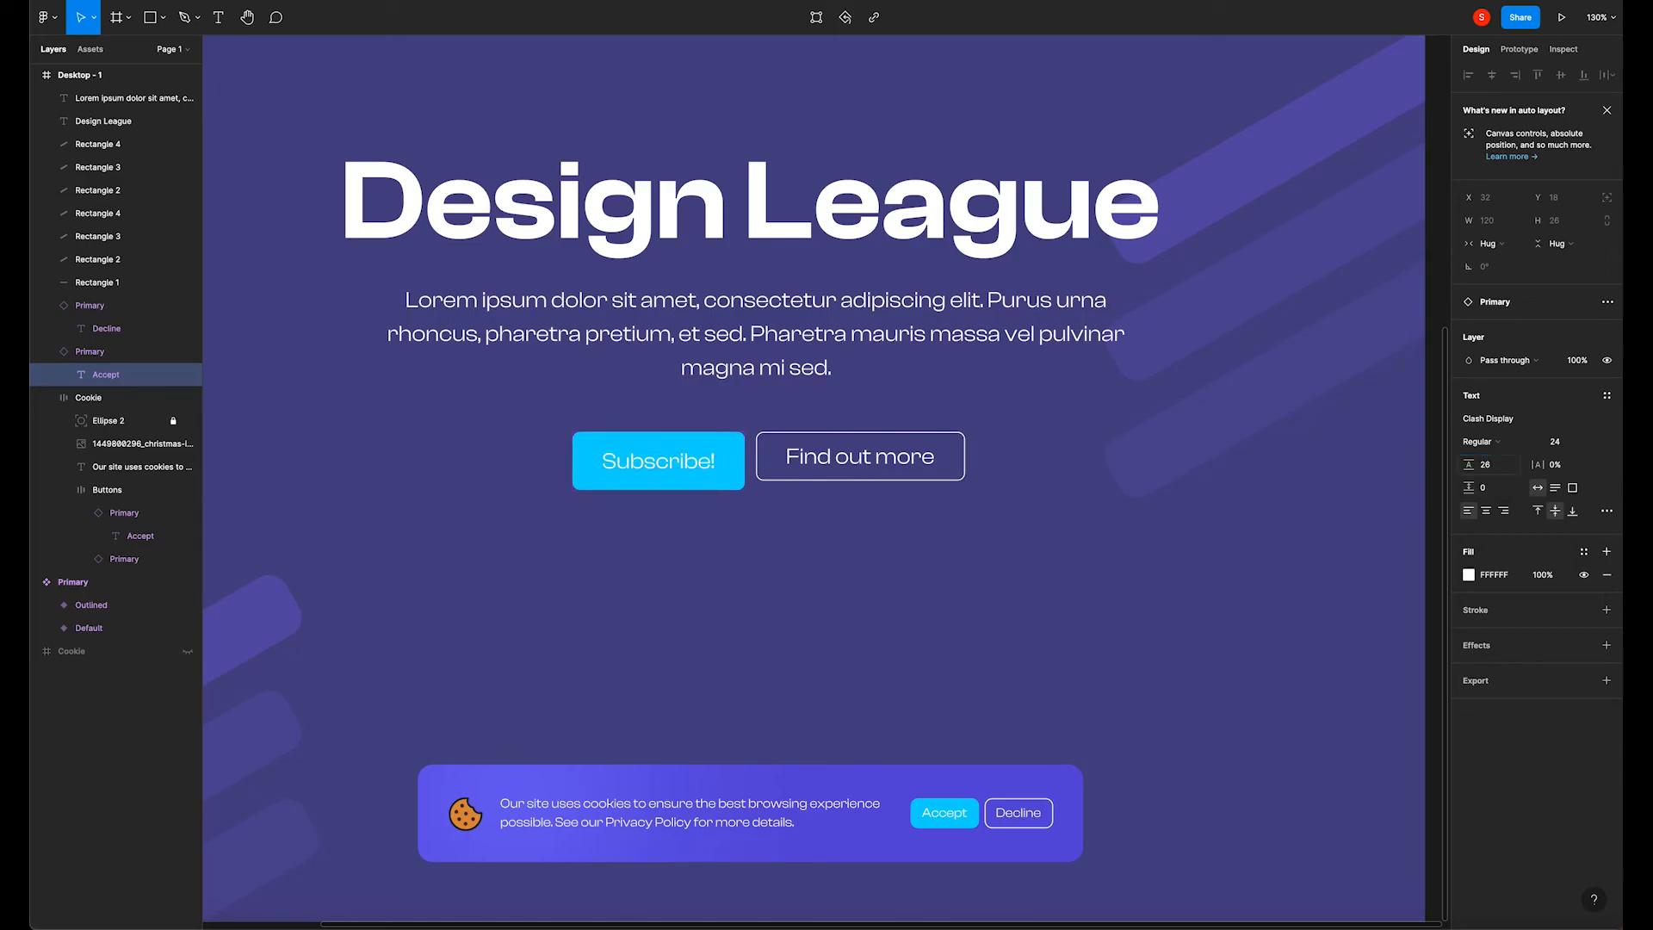
Set the line height of the outlined button's label to 26, matching the Subscribe! button.
left_click(918, 578)
double_click(902, 465)
left_click(1494, 468)
type("26")
key("Return")
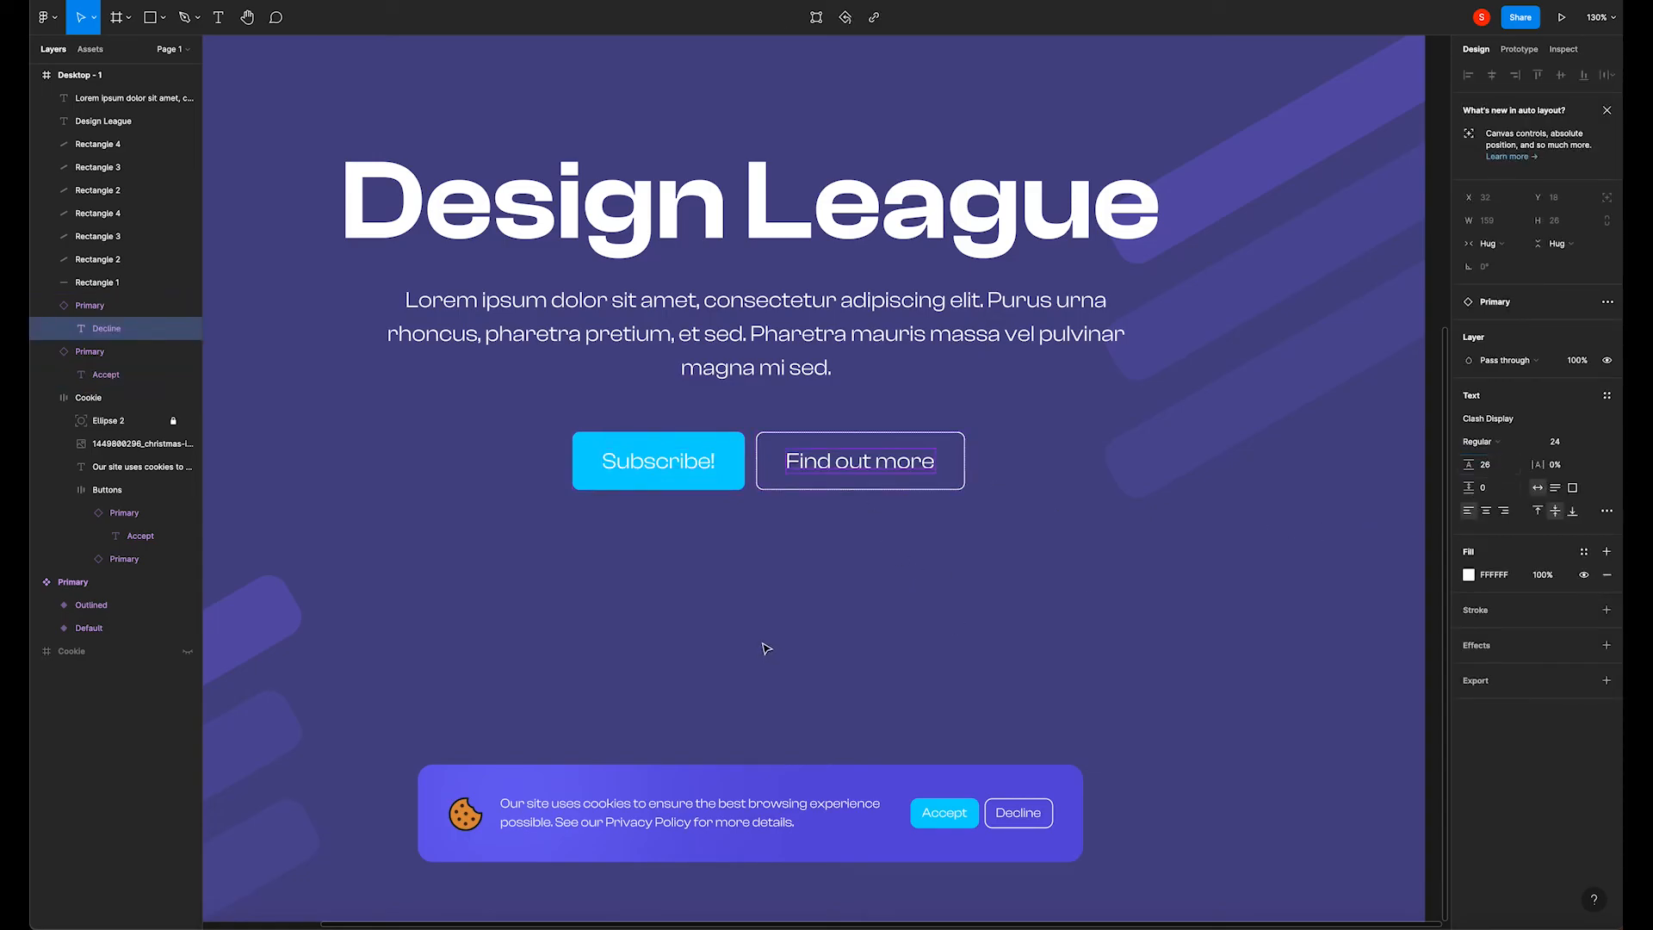
left_click(816, 664)
left_click(870, 471)
left_click(711, 541)
left_click(870, 469)
double_click(876, 466)
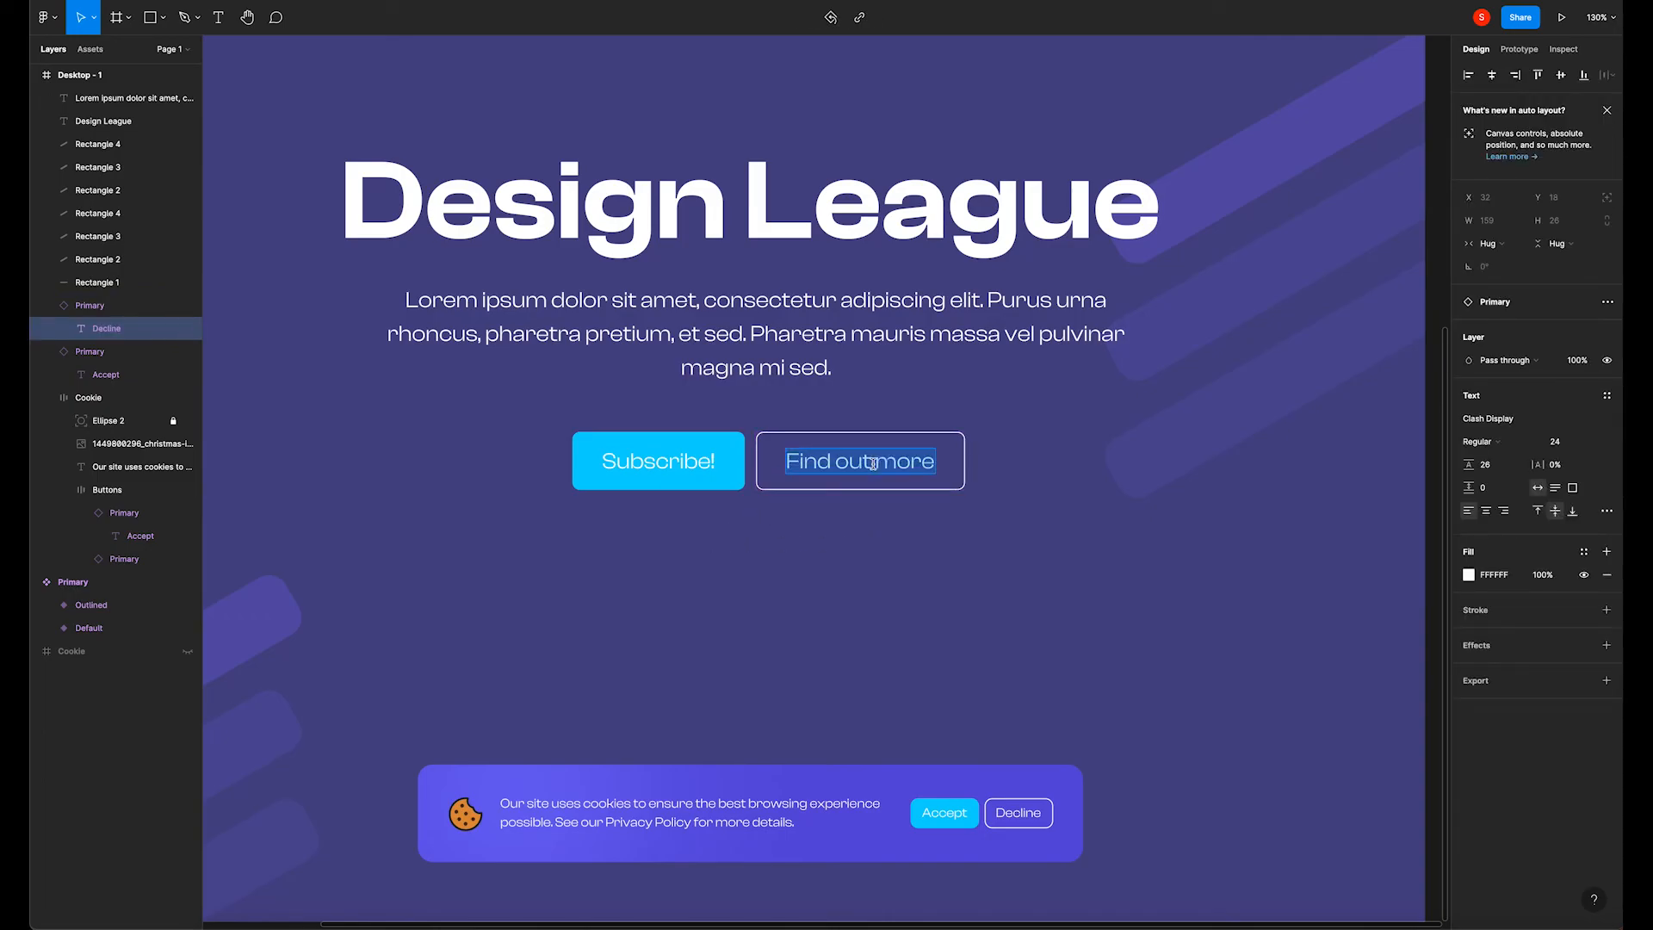
key("Escape")
left_click(875, 555)
scroll(815, 532, "down", 2)
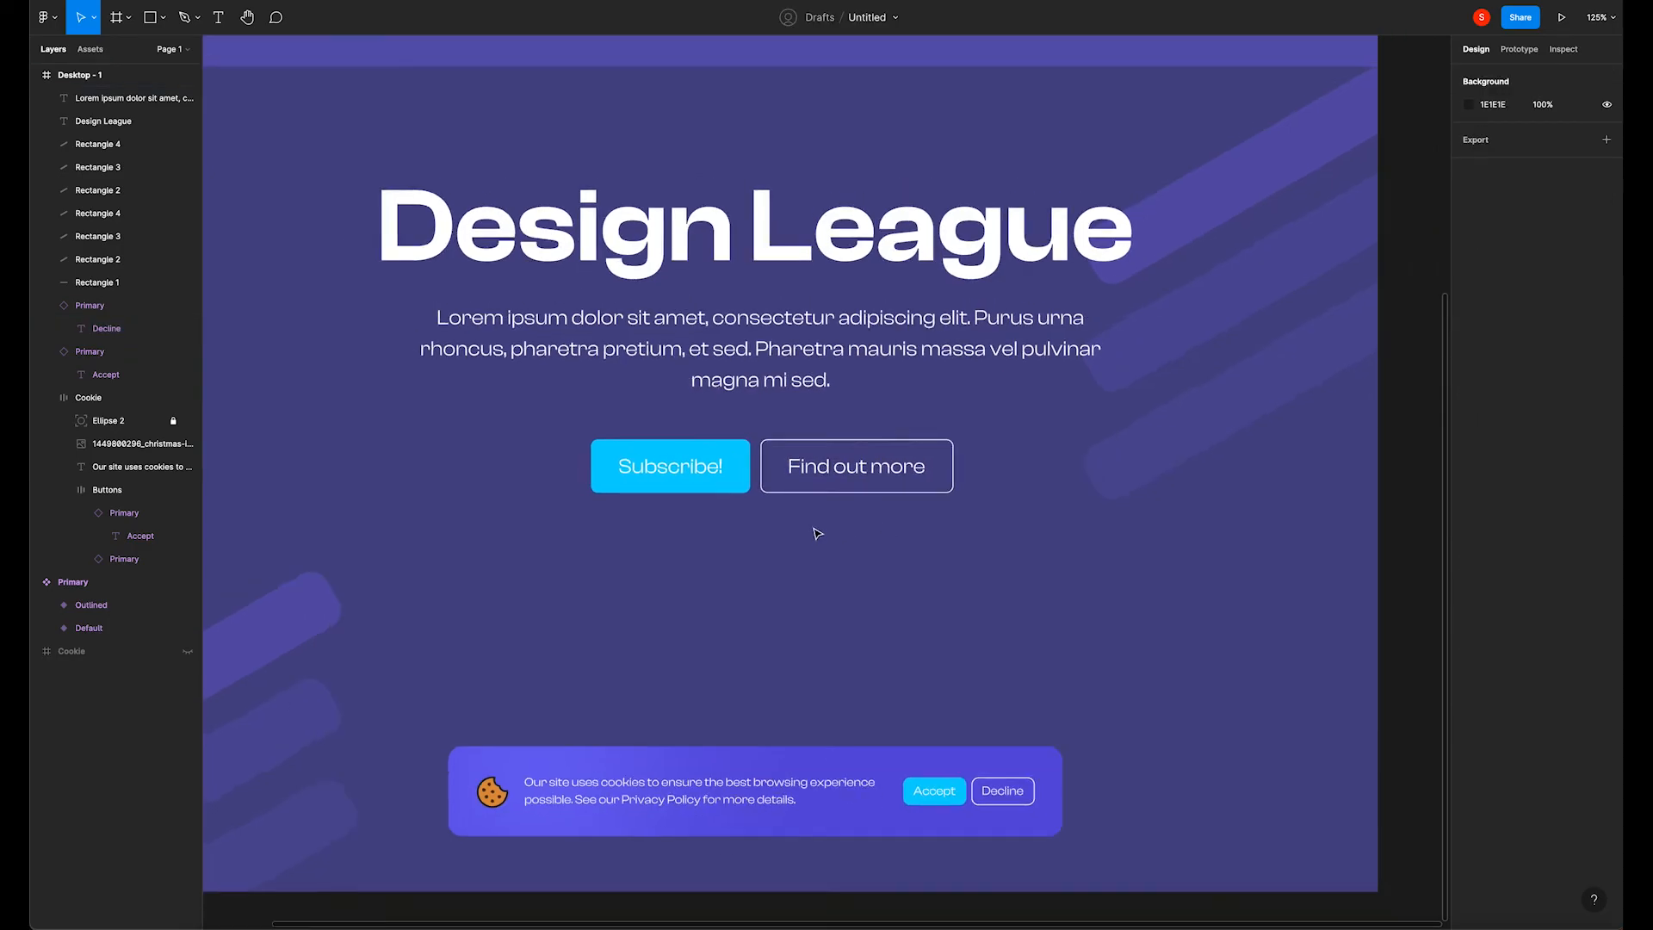
Change the label of the outlined button beside Subscribe! to "Get Started".
double_click(847, 478)
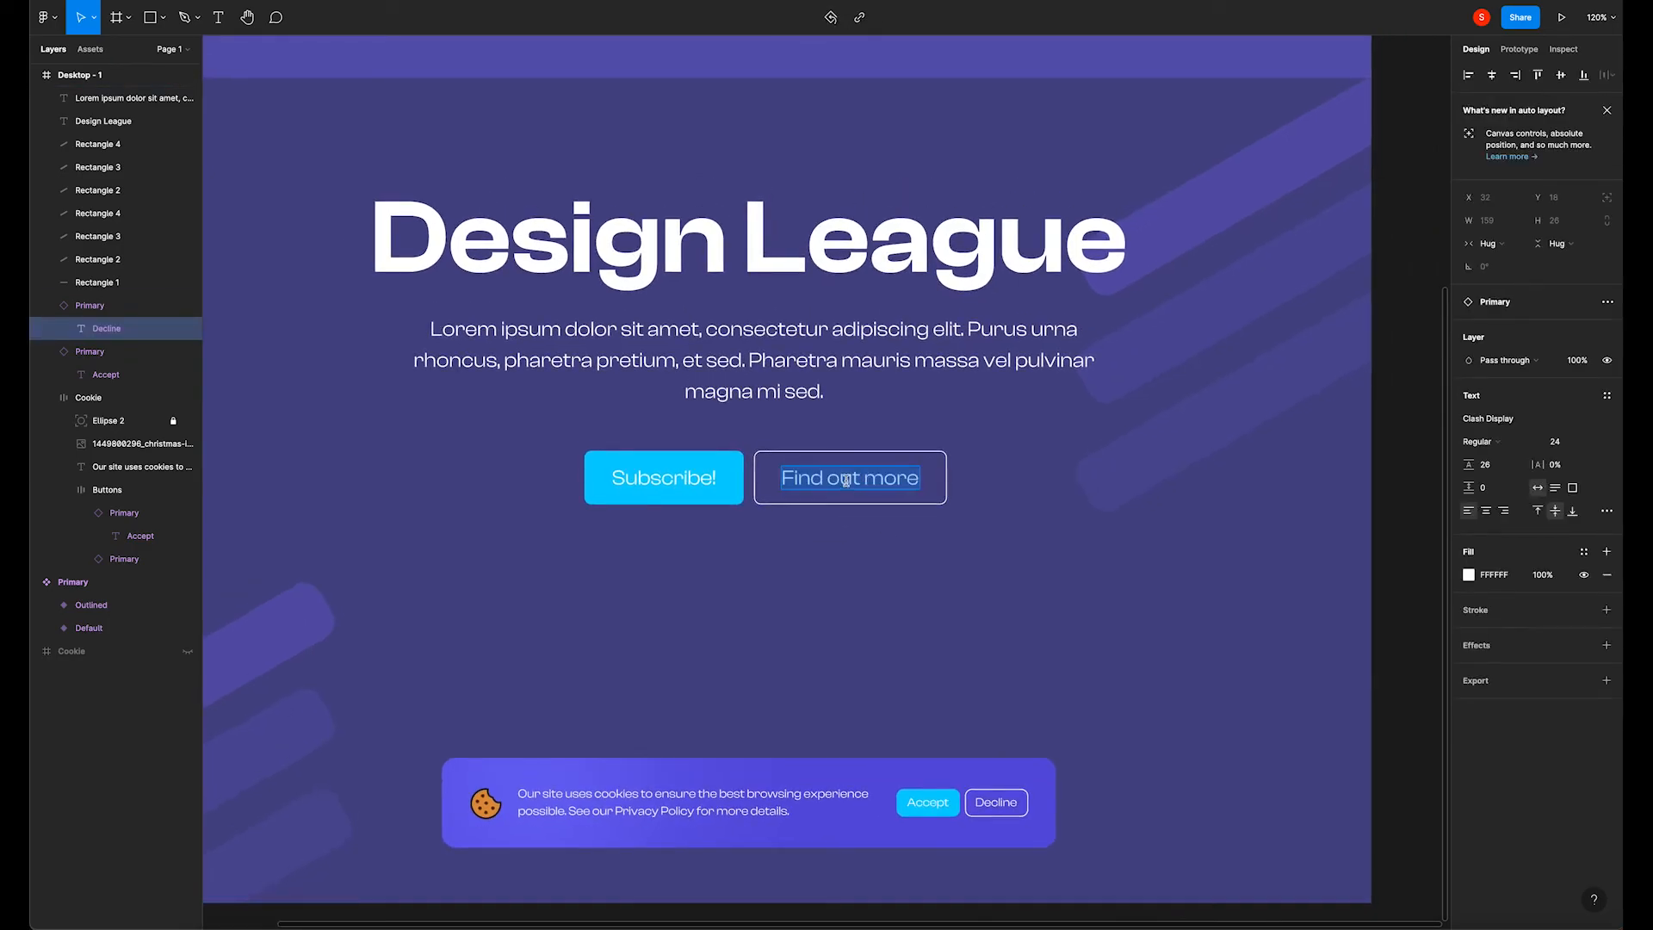
type("Stae")
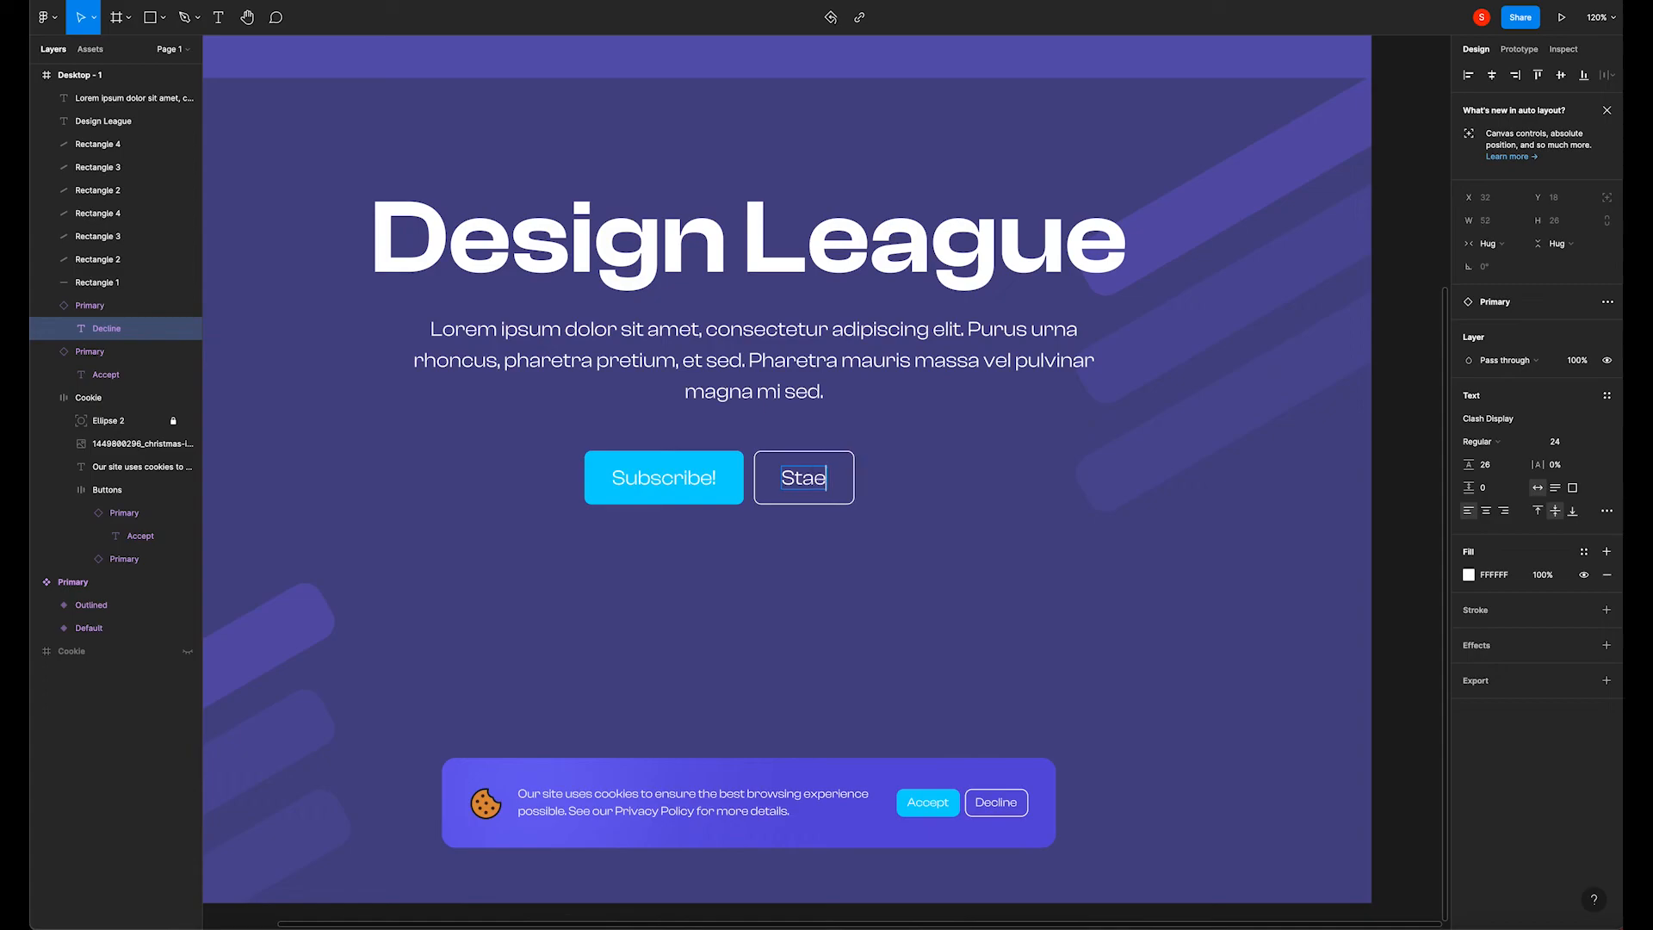
key("BackSpace")
key("BackSpace")
key("BackSpace")
key("BackSpace")
type("Get Started")
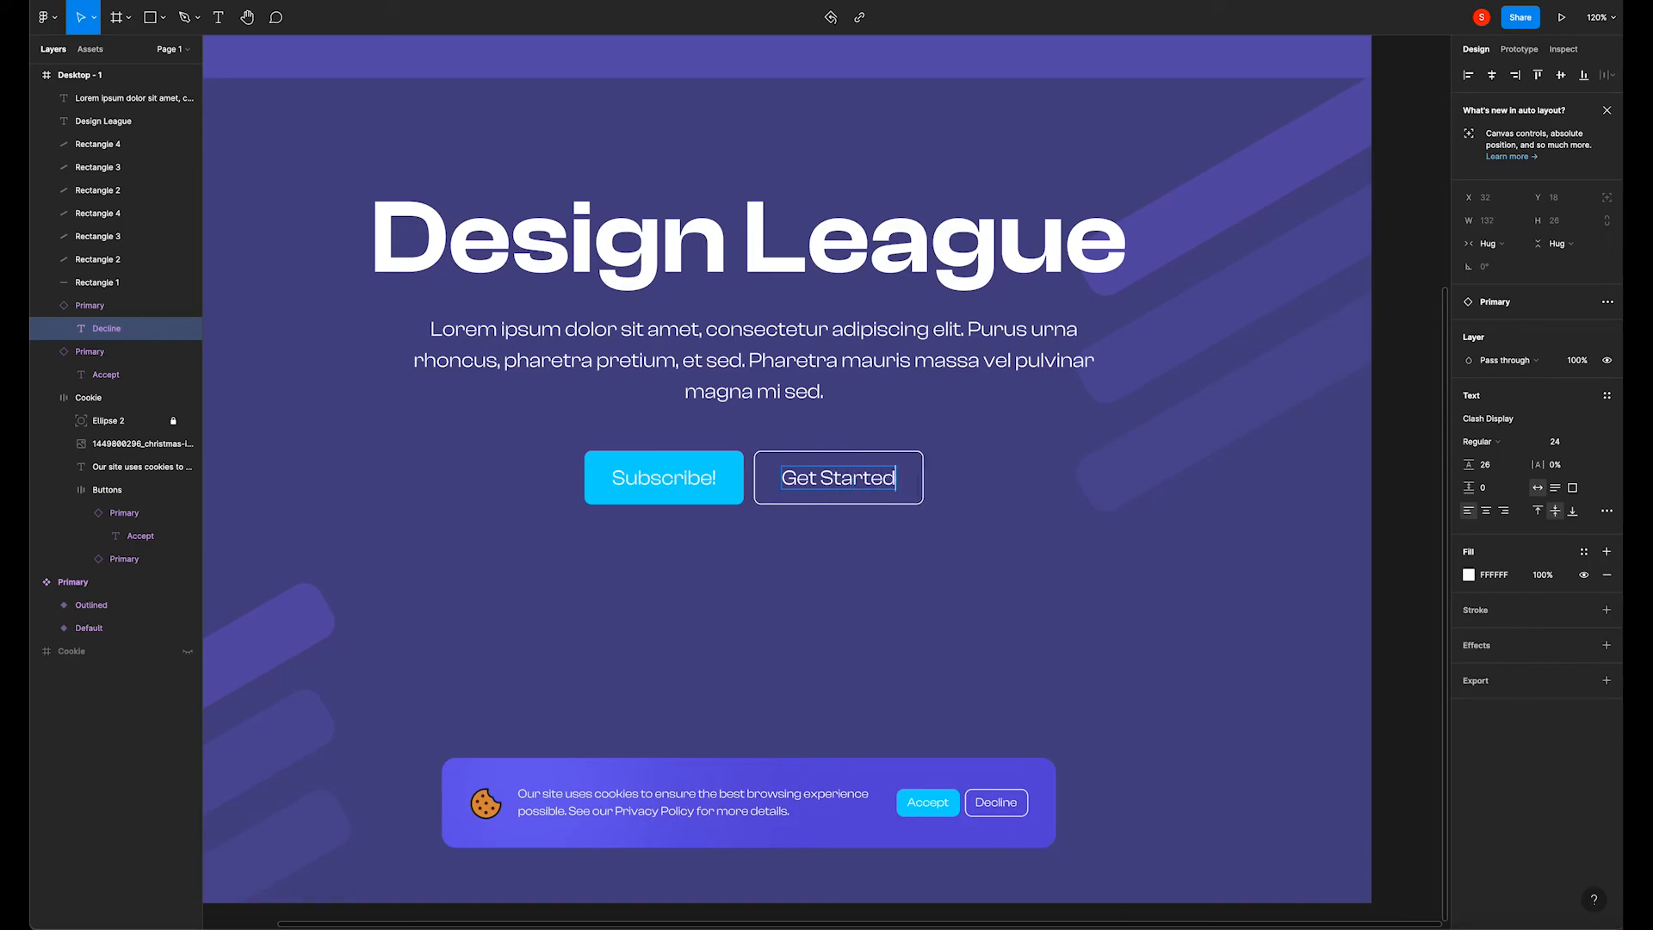
Set the horizontal spacing between the Subscribe! and Get Started buttons to 16.
left_click_drag(664, 542, 930, 443)
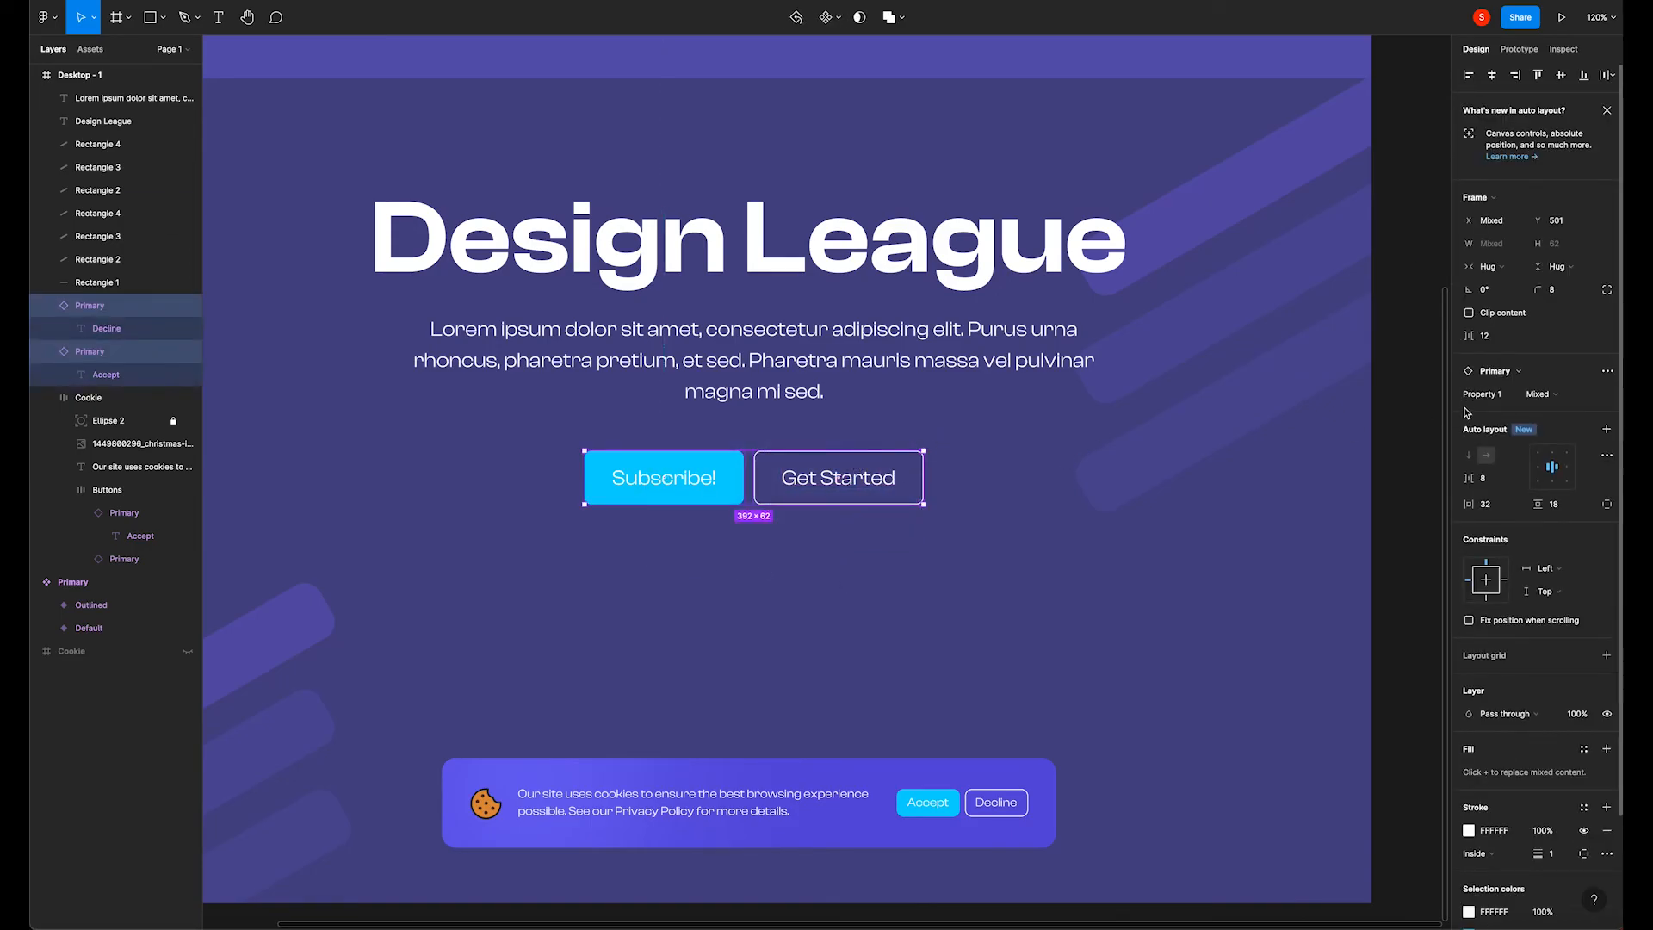
left_click(1504, 342)
type("16")
key("Return")
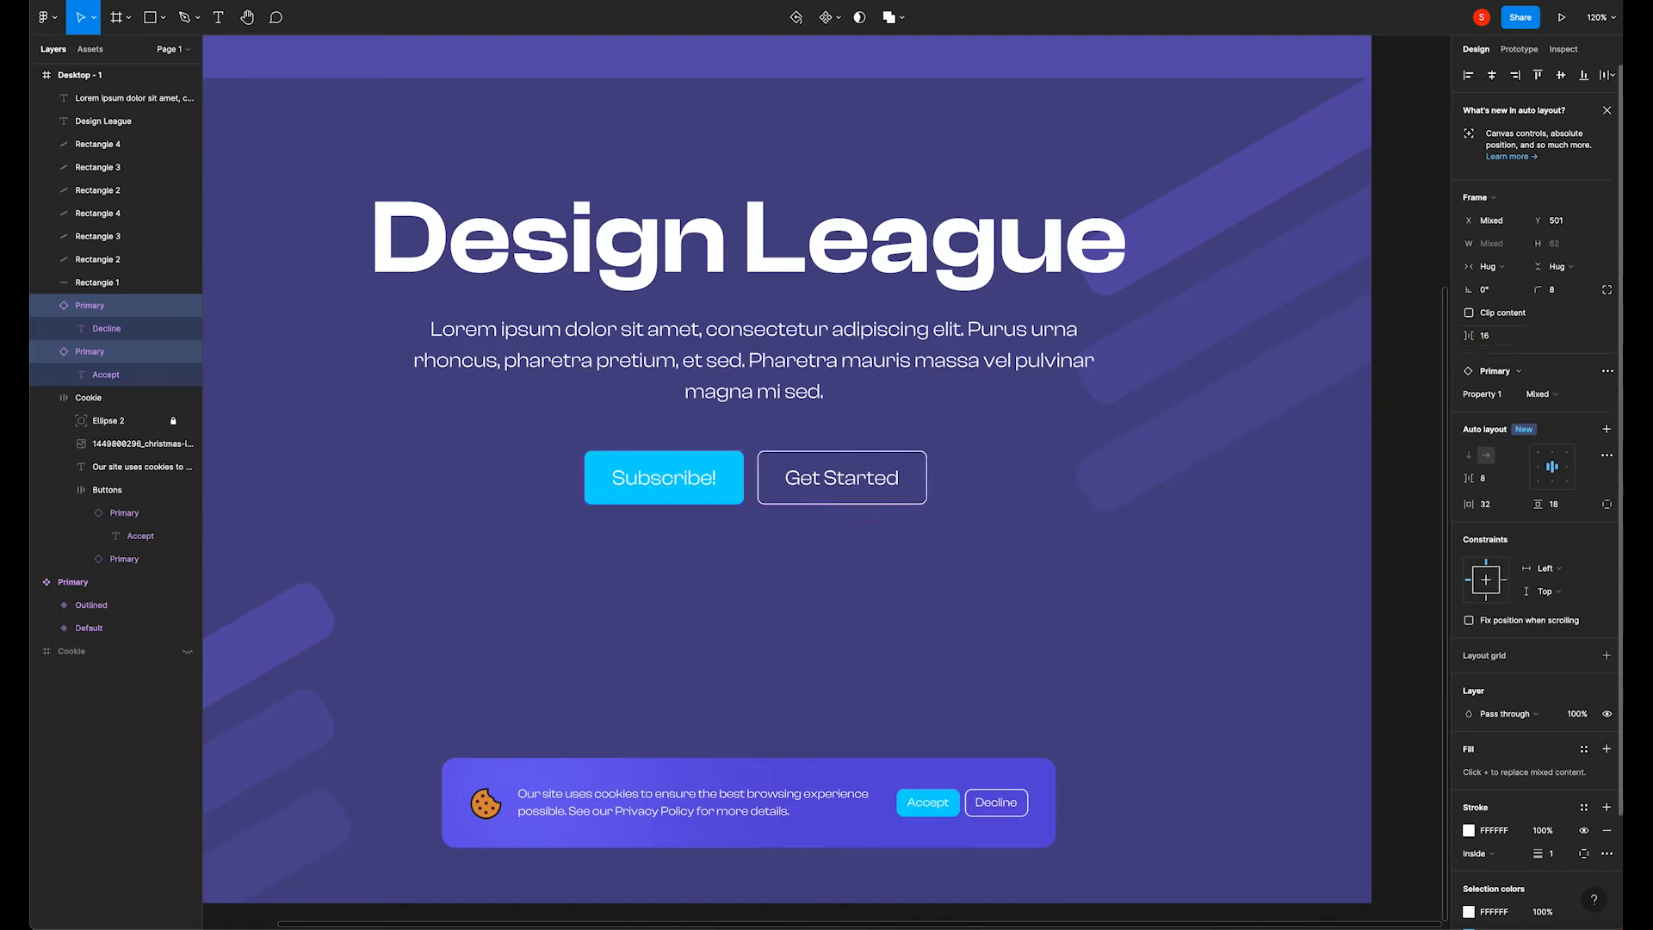
Nudge the Subscribe! and Get Started buttons together slightly closer to the paragraph above them.
left_click_drag(664, 546, 842, 476)
key("Up")
key("Up")
key("Up")
key("Up")
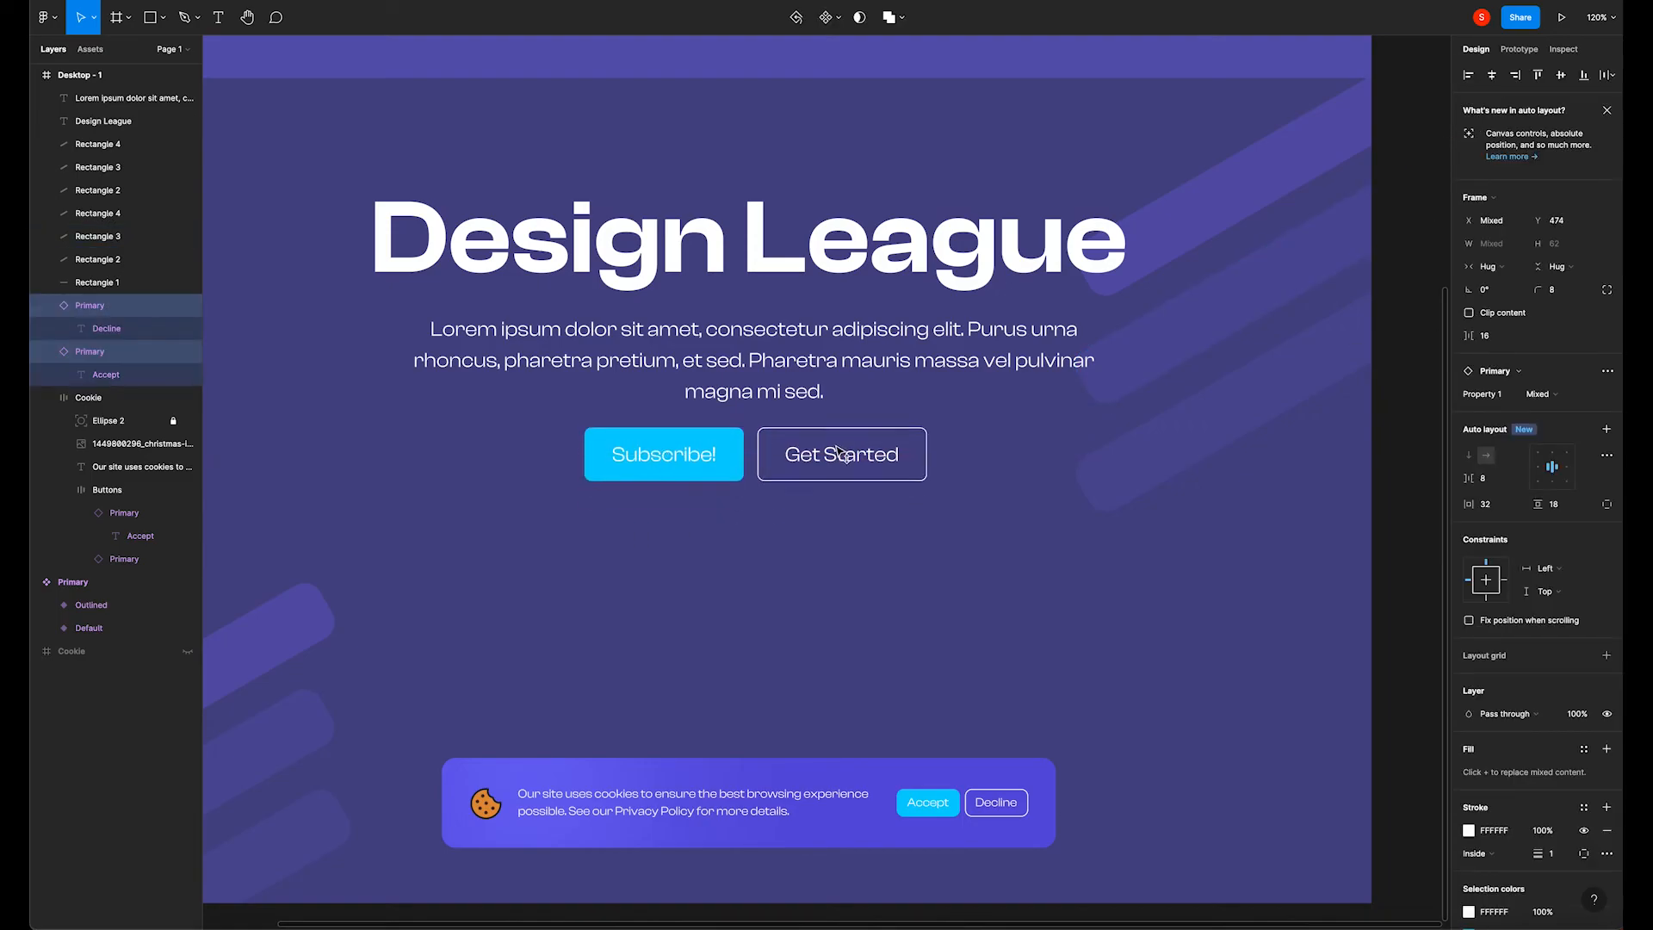
key("Down")
left_click(771, 621)
Move the title, paragraph and both call-to-action buttons down together toward the vertical middle of the page.
scroll(741, 593, "down", 3)
left_click_drag(680, 609, 861, 416)
left_click(994, 679)
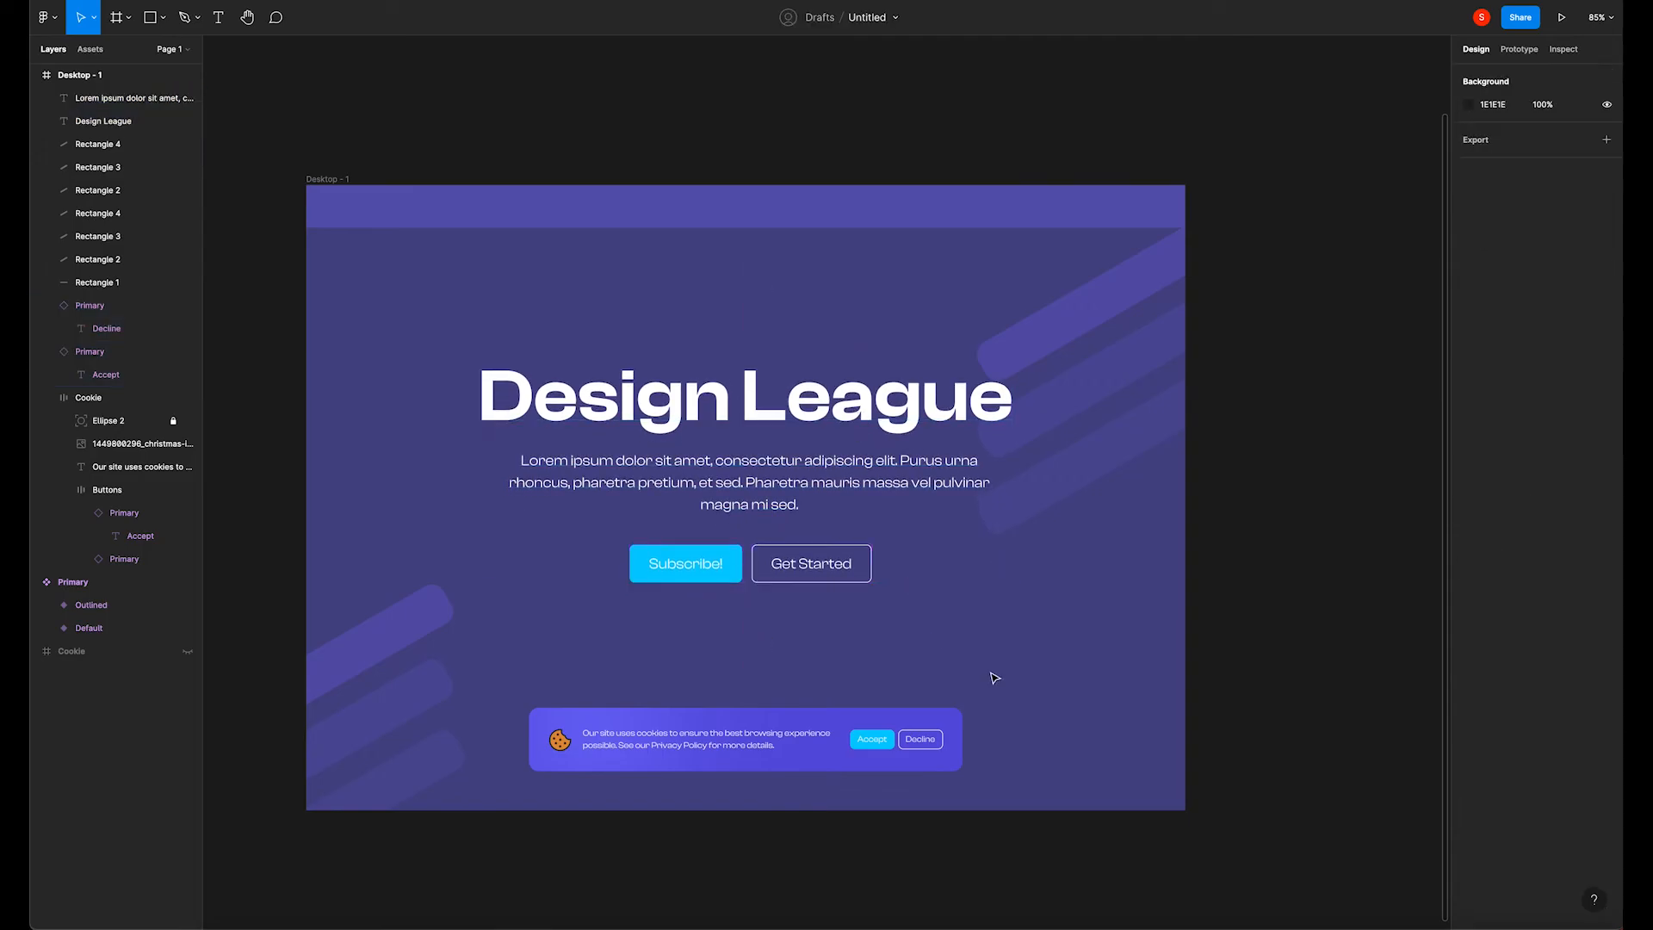
Add a stroke to the cookie banner and sample its colour 5956D6 from the banner's own fill.
scroll(994, 679, "down", 1)
scroll(810, 613, "down", 1)
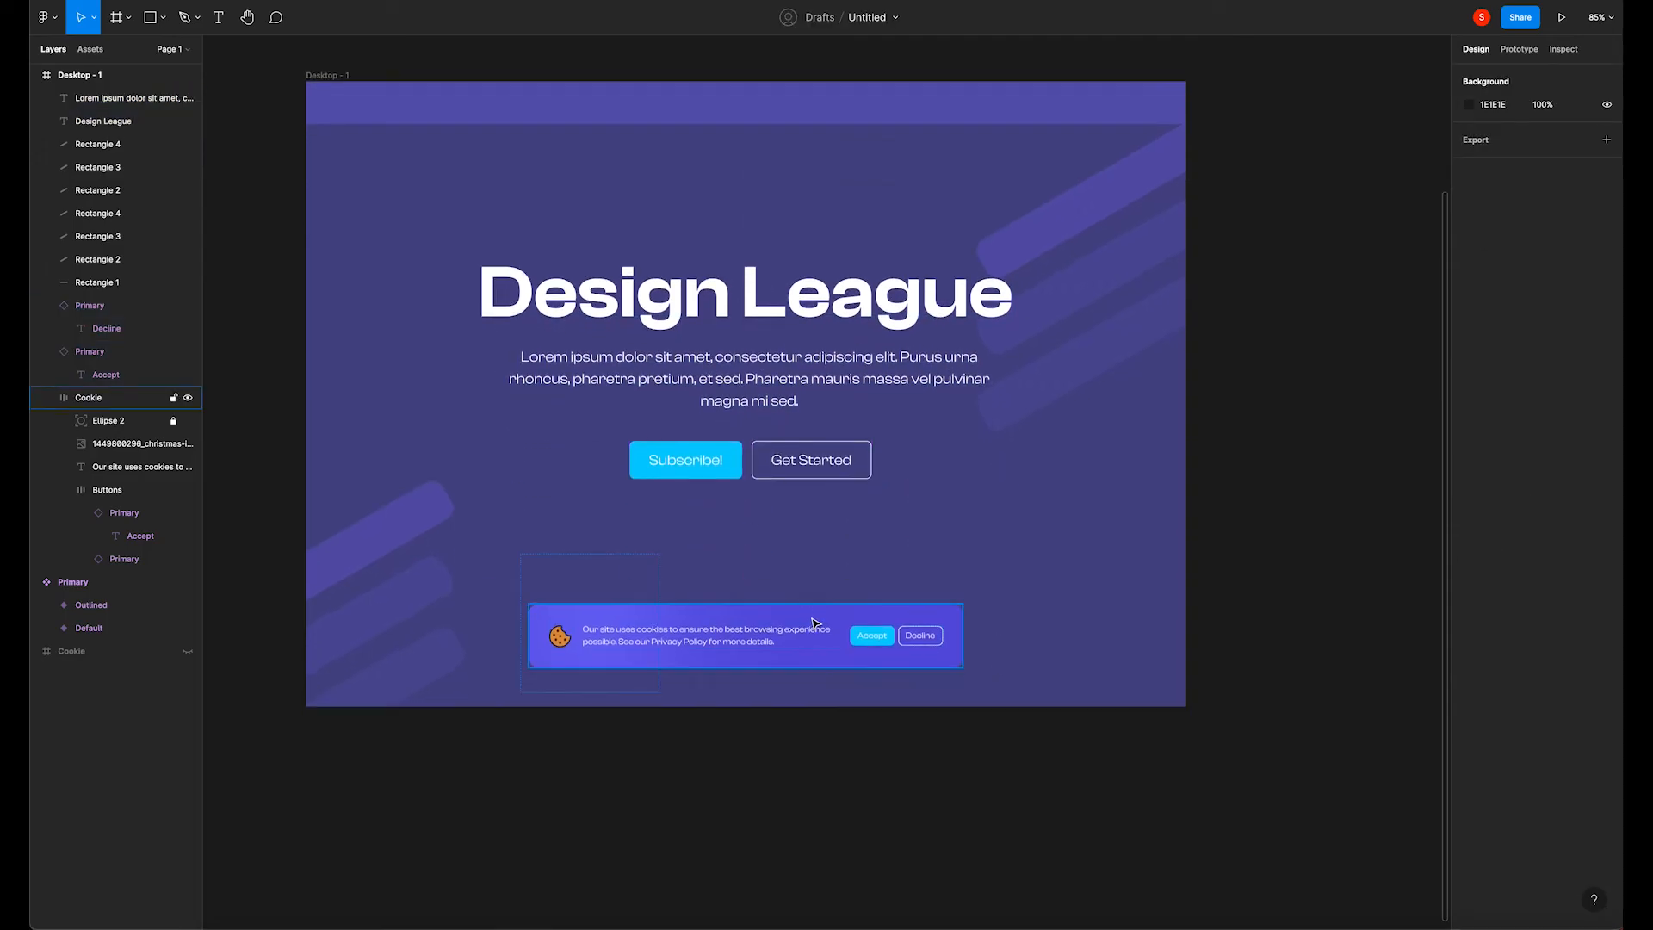
left_click(815, 622)
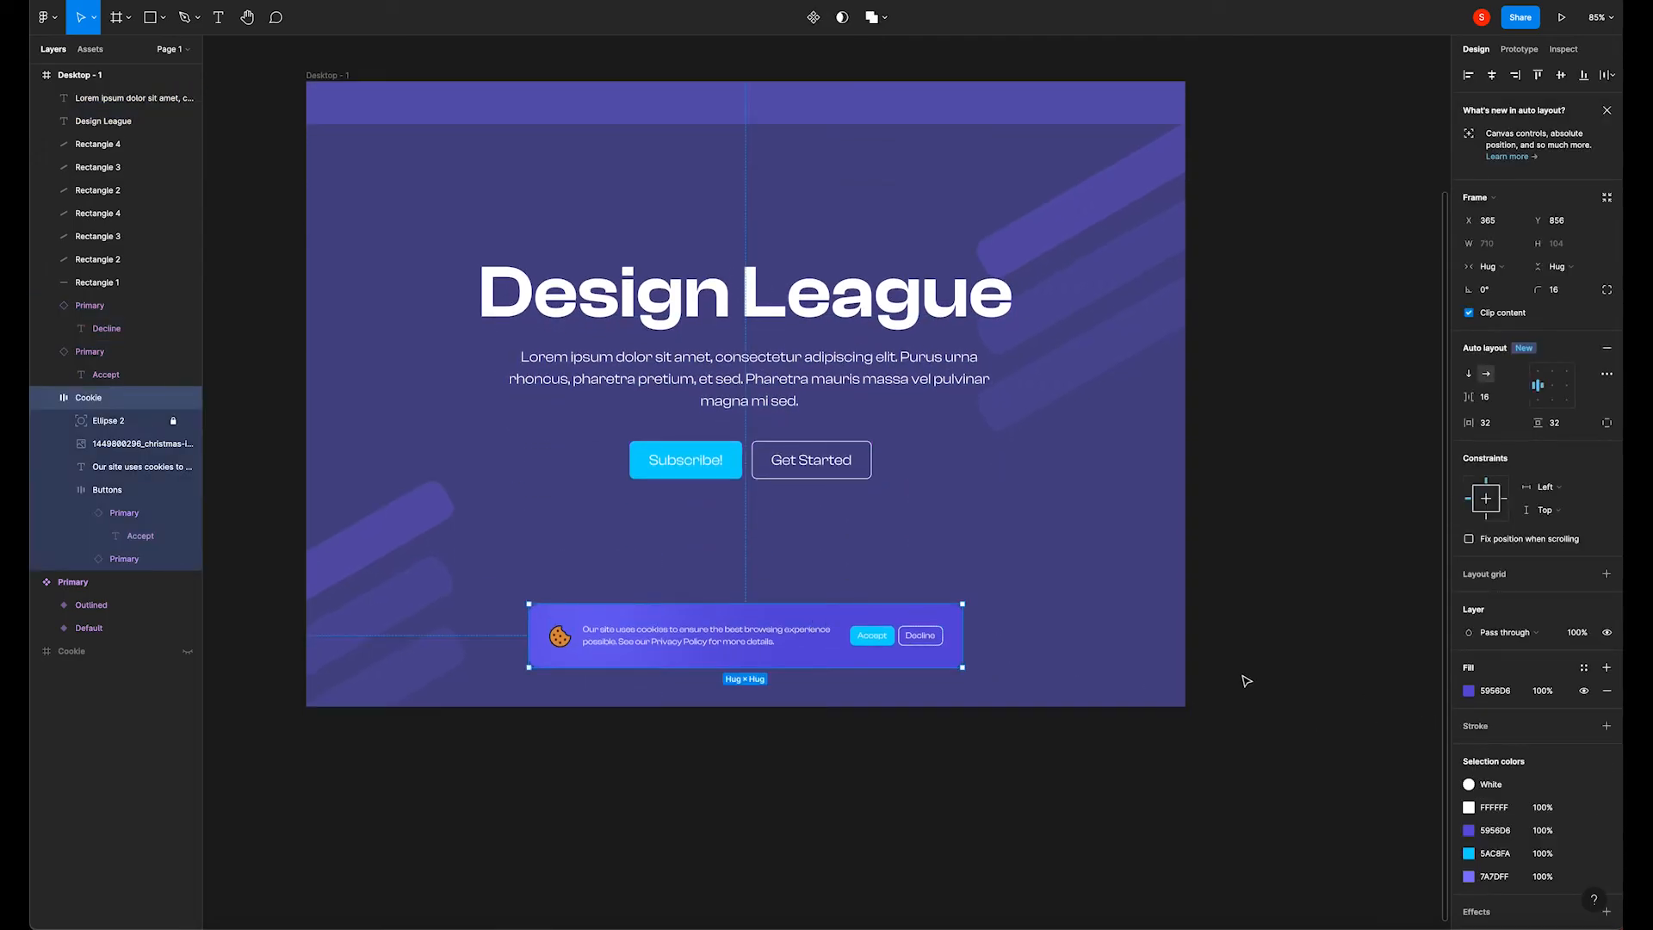
left_click(1606, 725)
left_click(1468, 749)
left_click(1377, 803)
left_click(1299, 769)
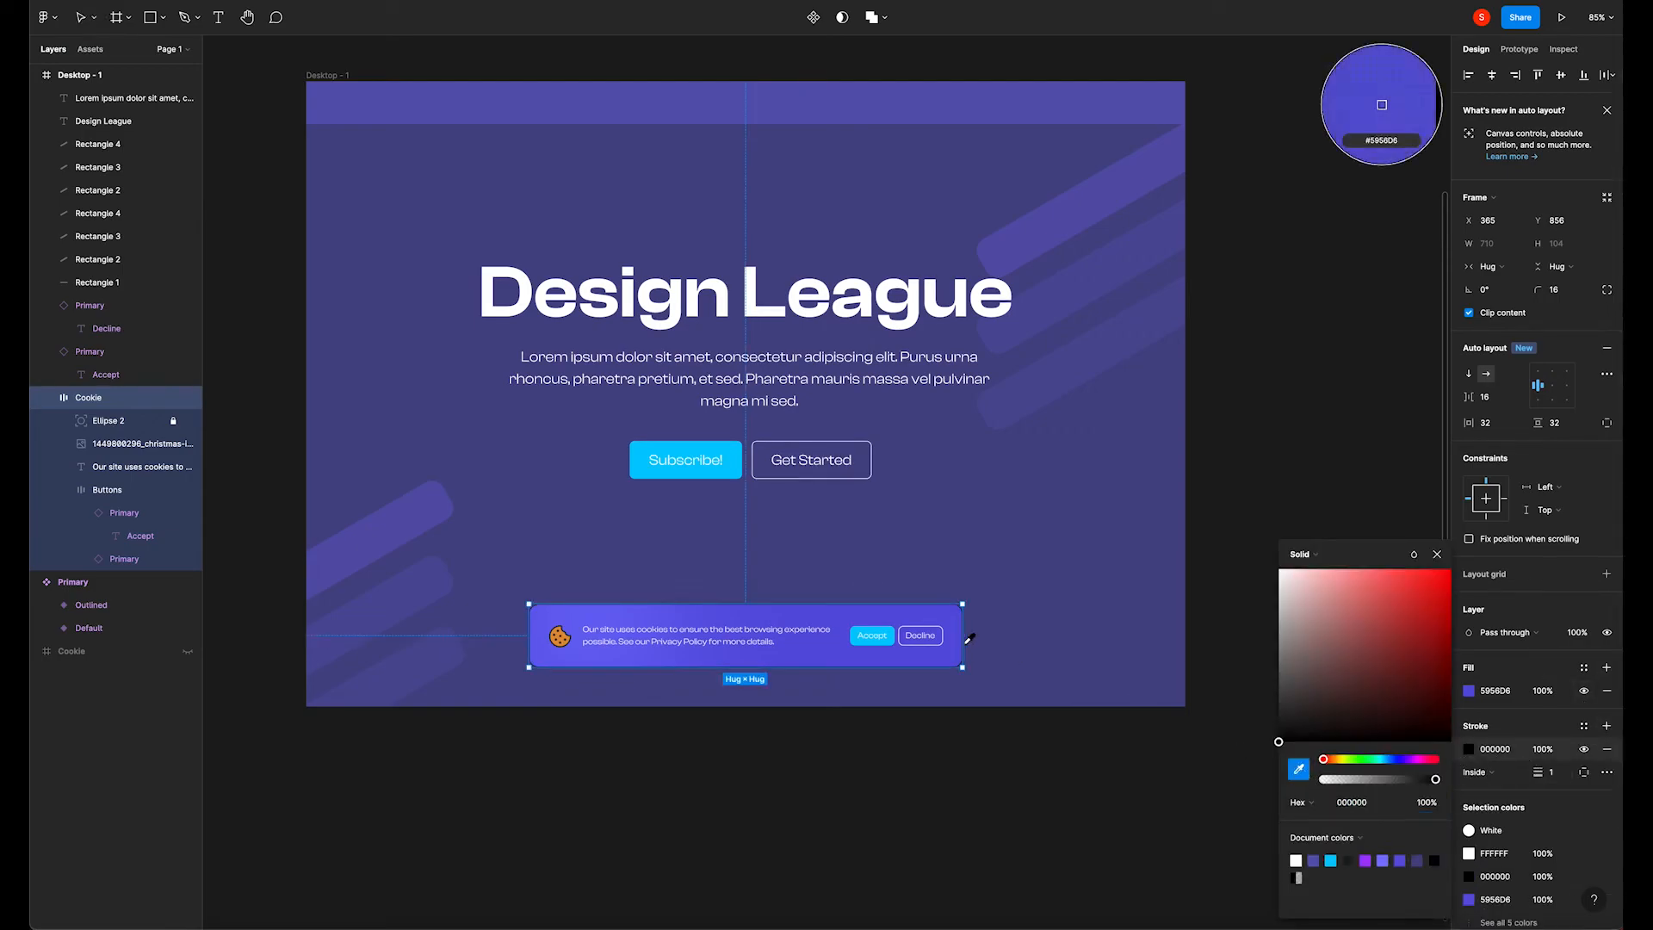
left_click(955, 628)
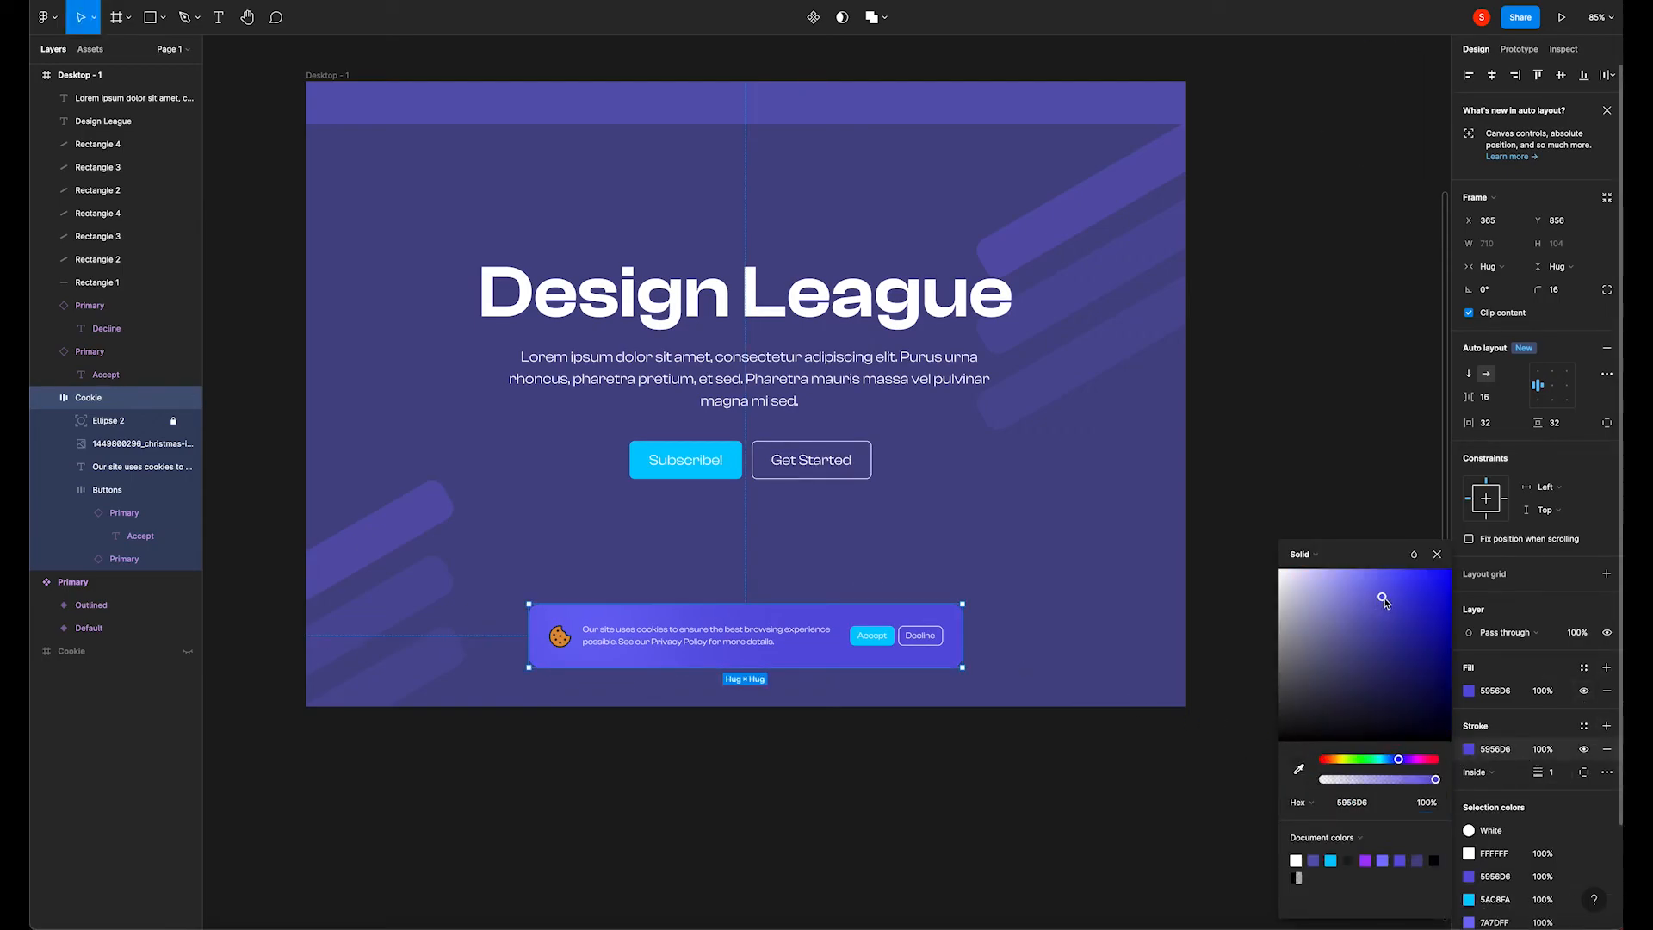
Lighten the cookie banner's stroke colour to 716DFF.
left_click_drag(1382, 597, 1390, 614)
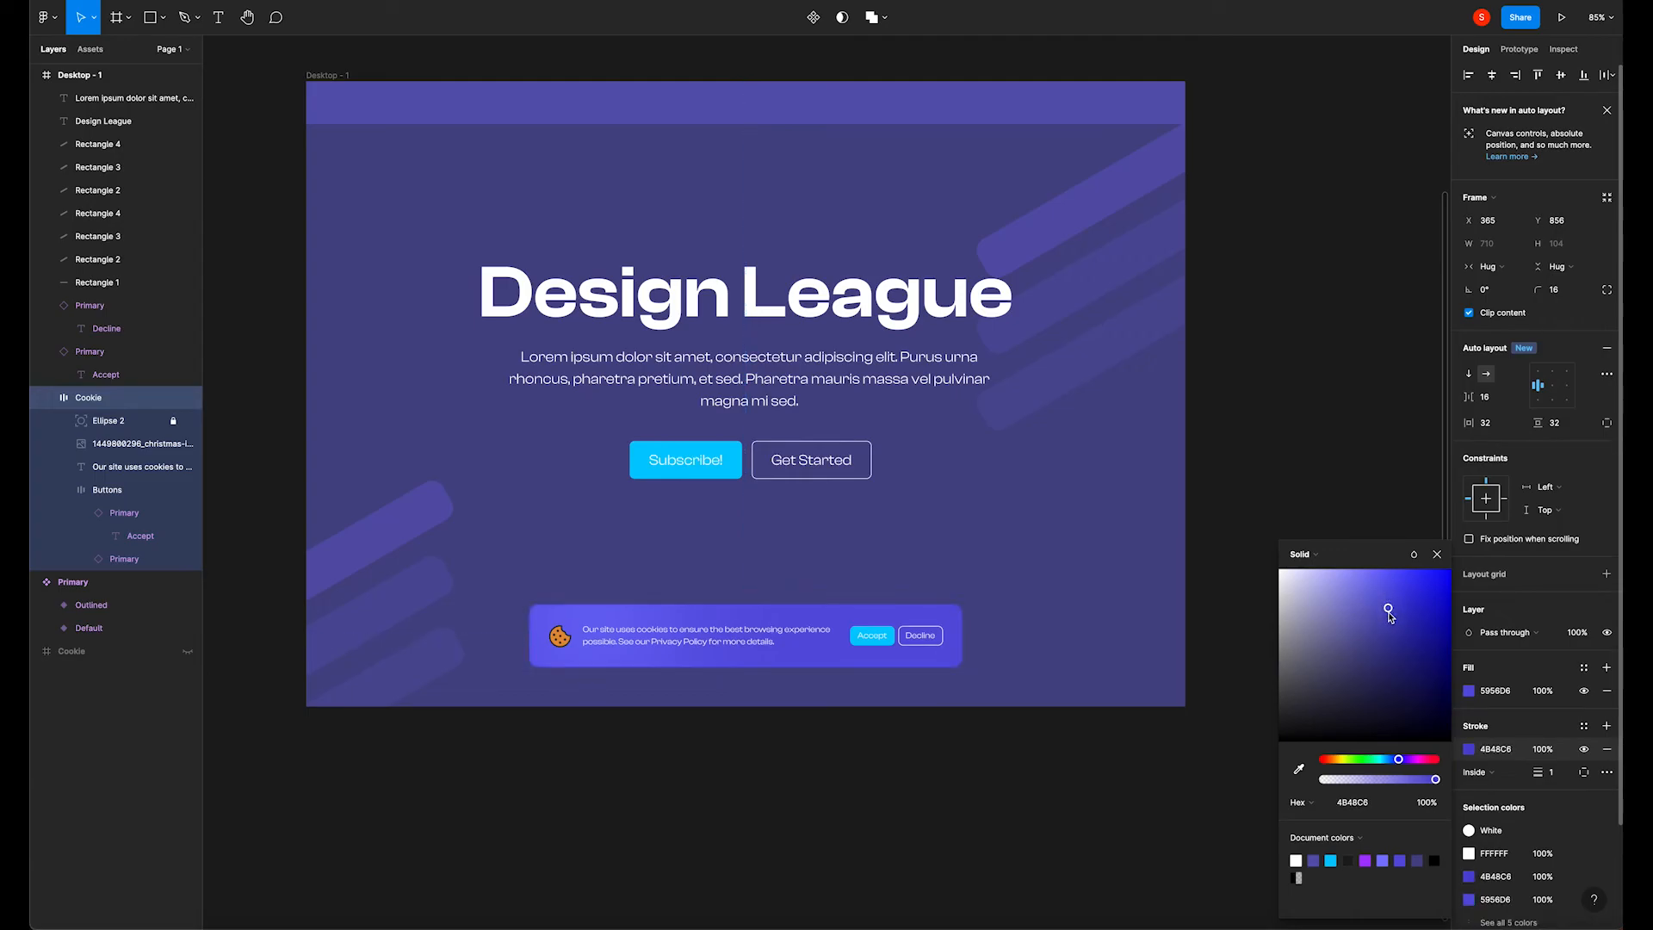
scroll(961, 634, "up", 10)
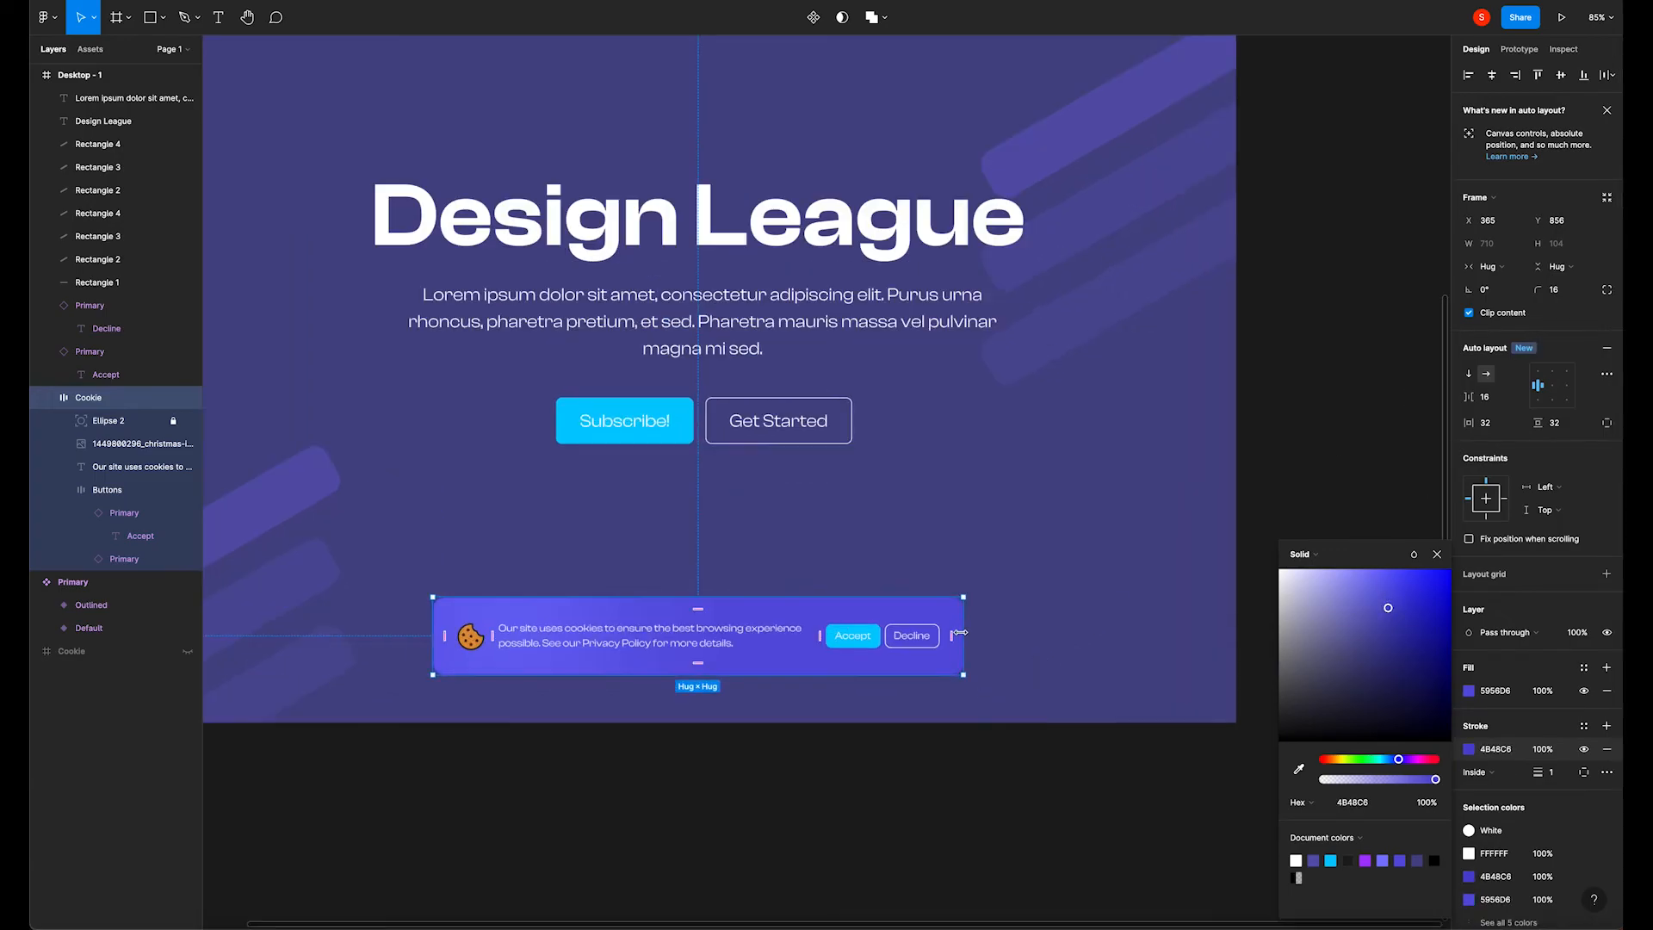
scroll(950, 534, "up", 1)
mouse_move(1389, 610)
left_mouse_down()
mouse_move(1401, 635)
mouse_move(1377, 569)
left_mouse_up()
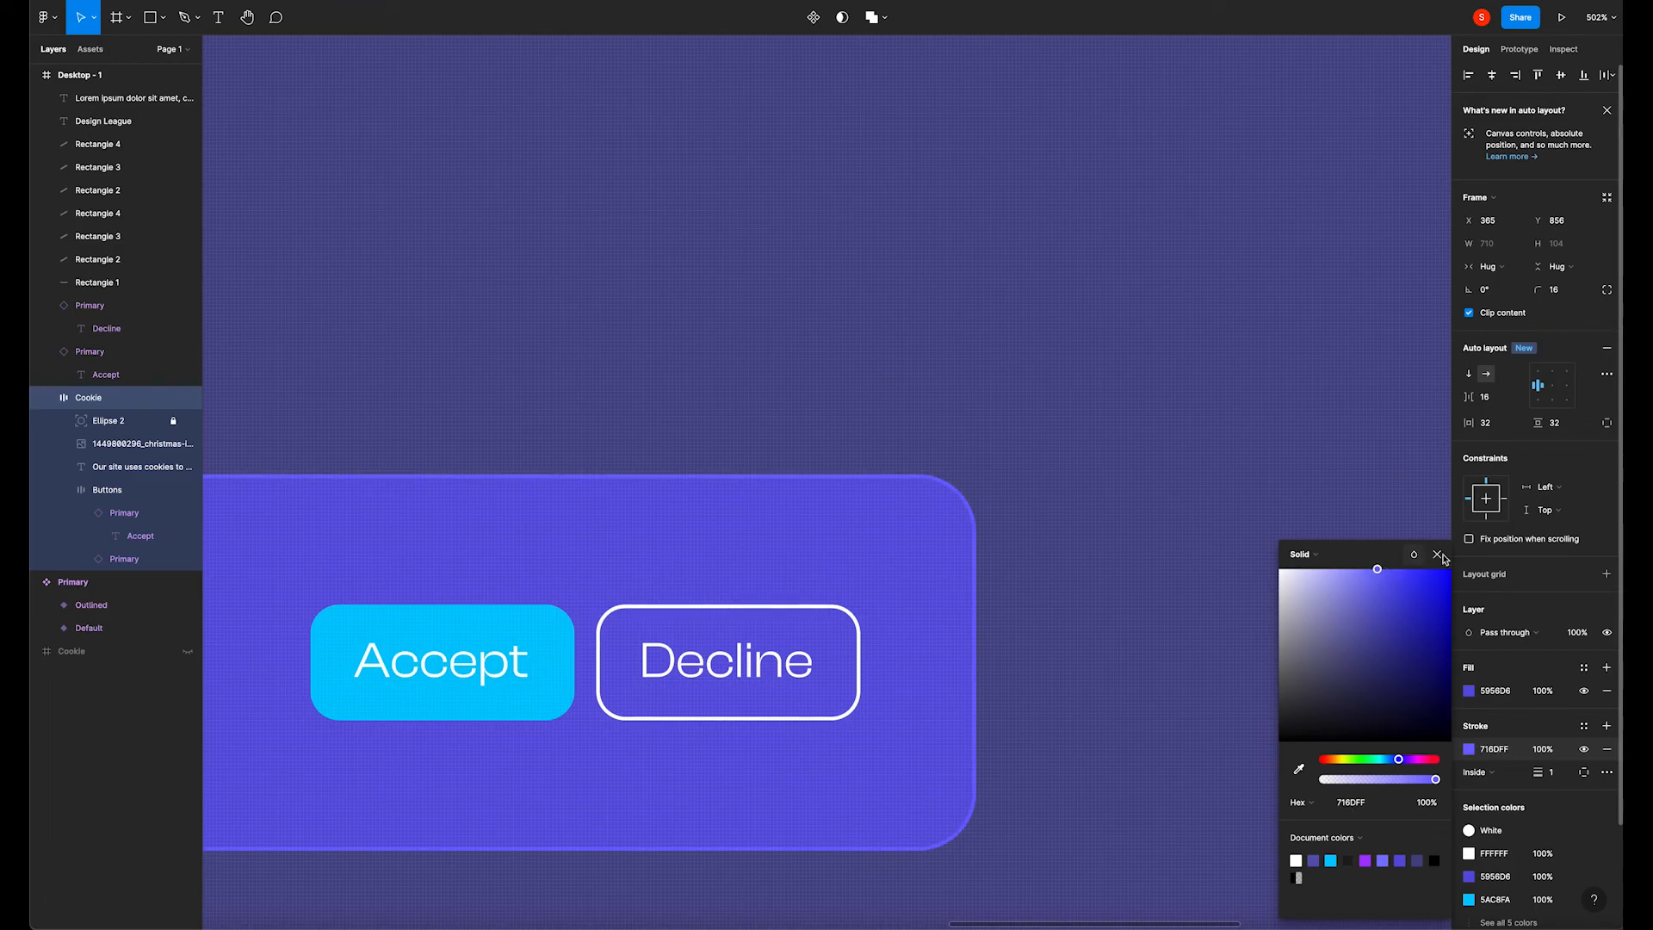
left_click(1273, 550)
scroll(1273, 550, "down", 10)
left_click_drag(1274, 551, 1083, 589)
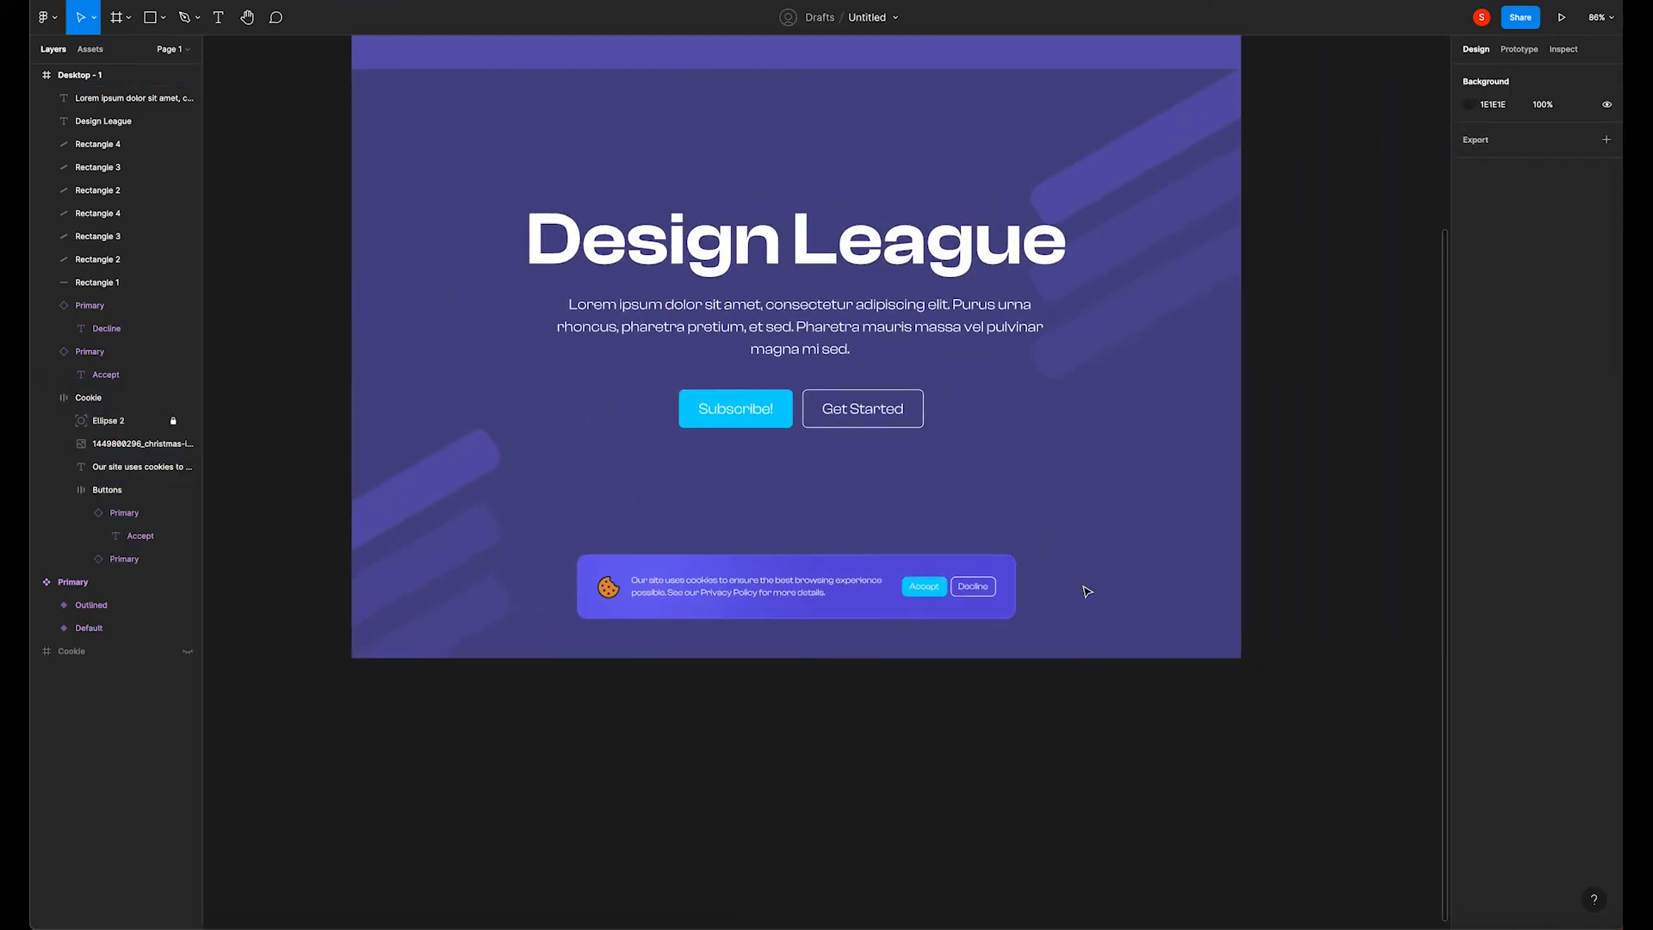
Add a drop shadow effect to the cookie banner and open its settings.
scroll(854, 623, "up", 2)
left_click(942, 558)
left_click(1178, 503)
left_click(1045, 541)
scroll(1561, 801, "down", 1)
scroll(1561, 801, "down", 1)
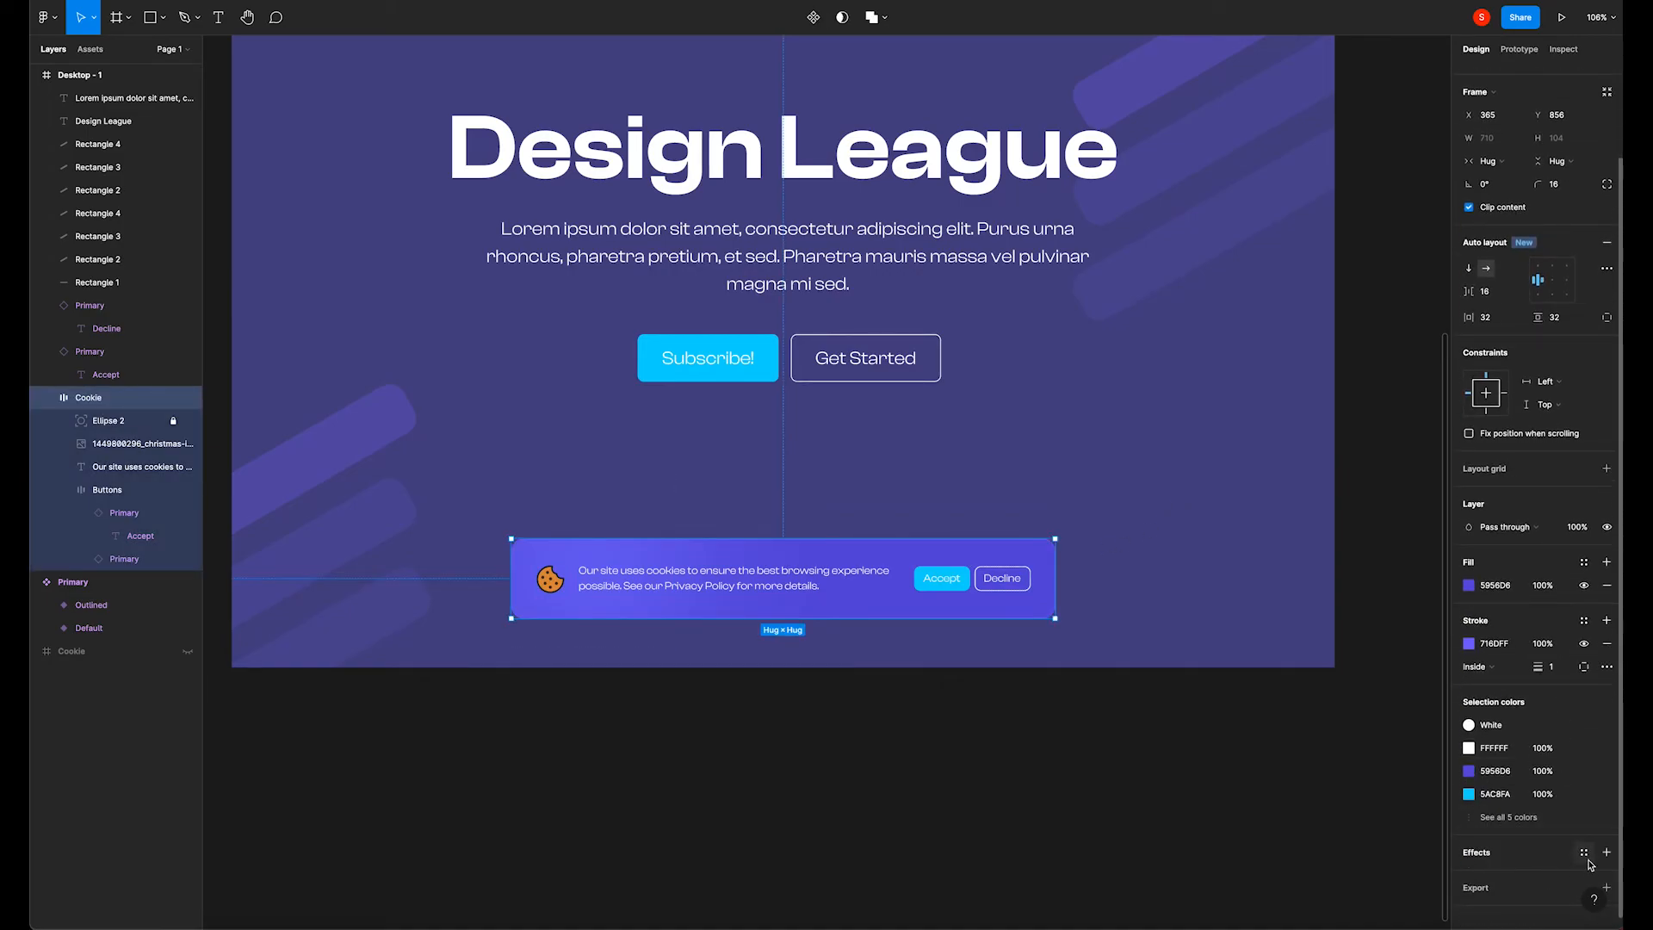
left_click(1605, 852)
left_click(1469, 876)
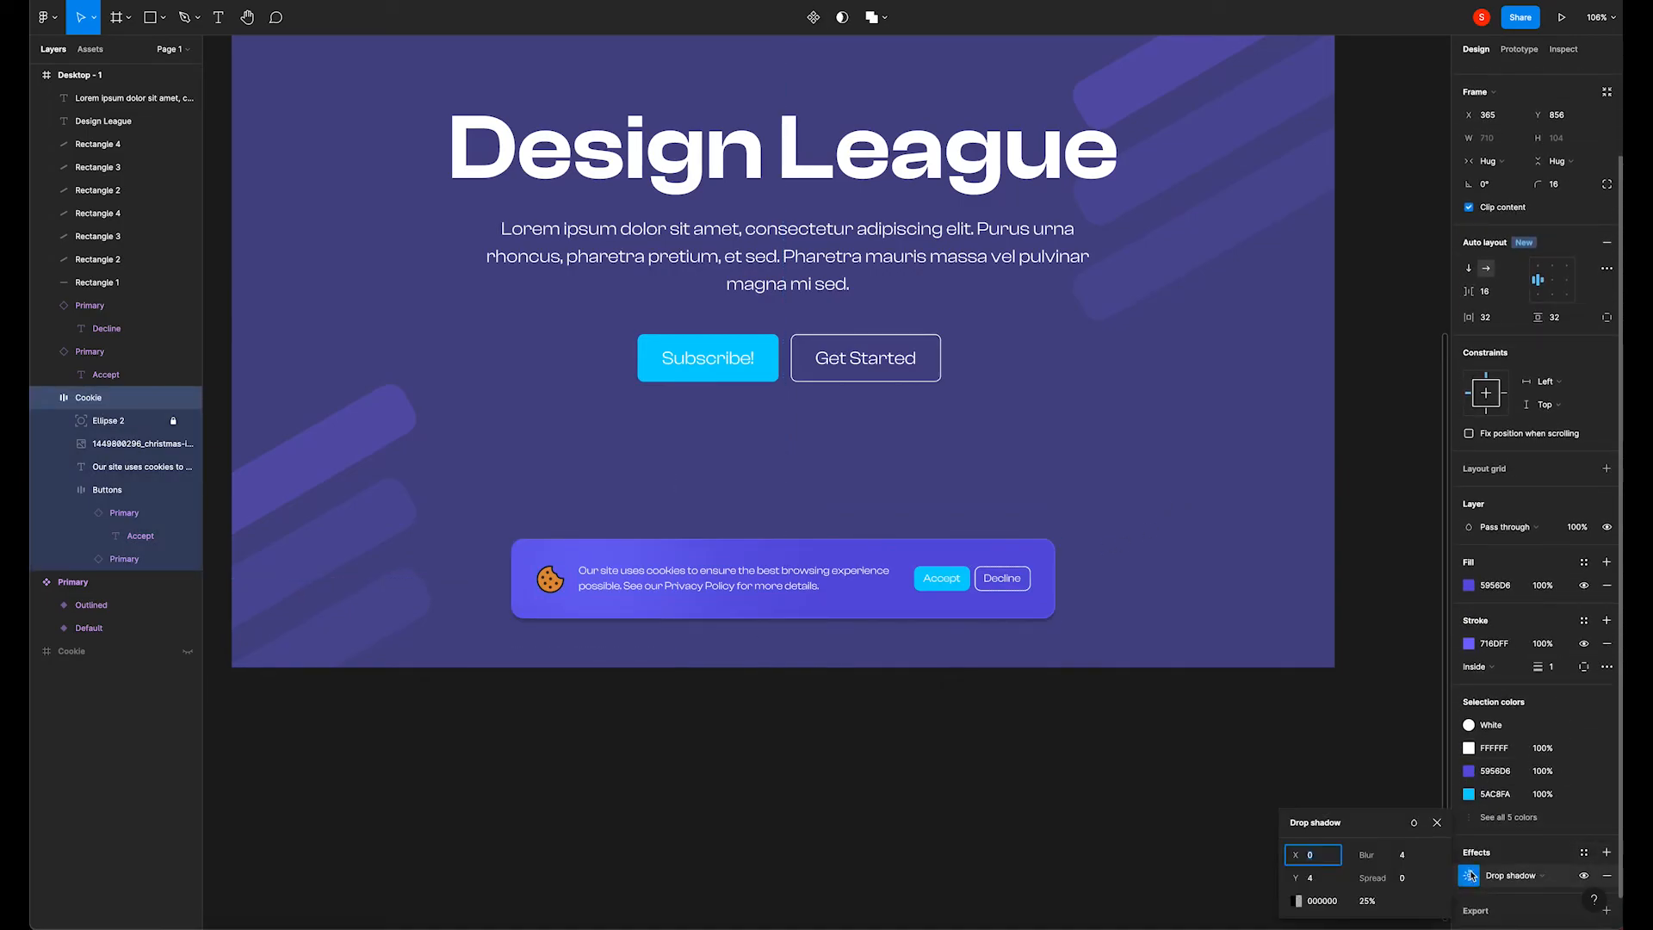
Set the banner shadow's blur to 20 and its Y offset to 27.
mouse_move(1366, 858)
left_mouse_down()
mouse_move(1386, 856)
mouse_move(1349, 856)
left_mouse_up()
left_click(1403, 855)
type("20")
key("Return")
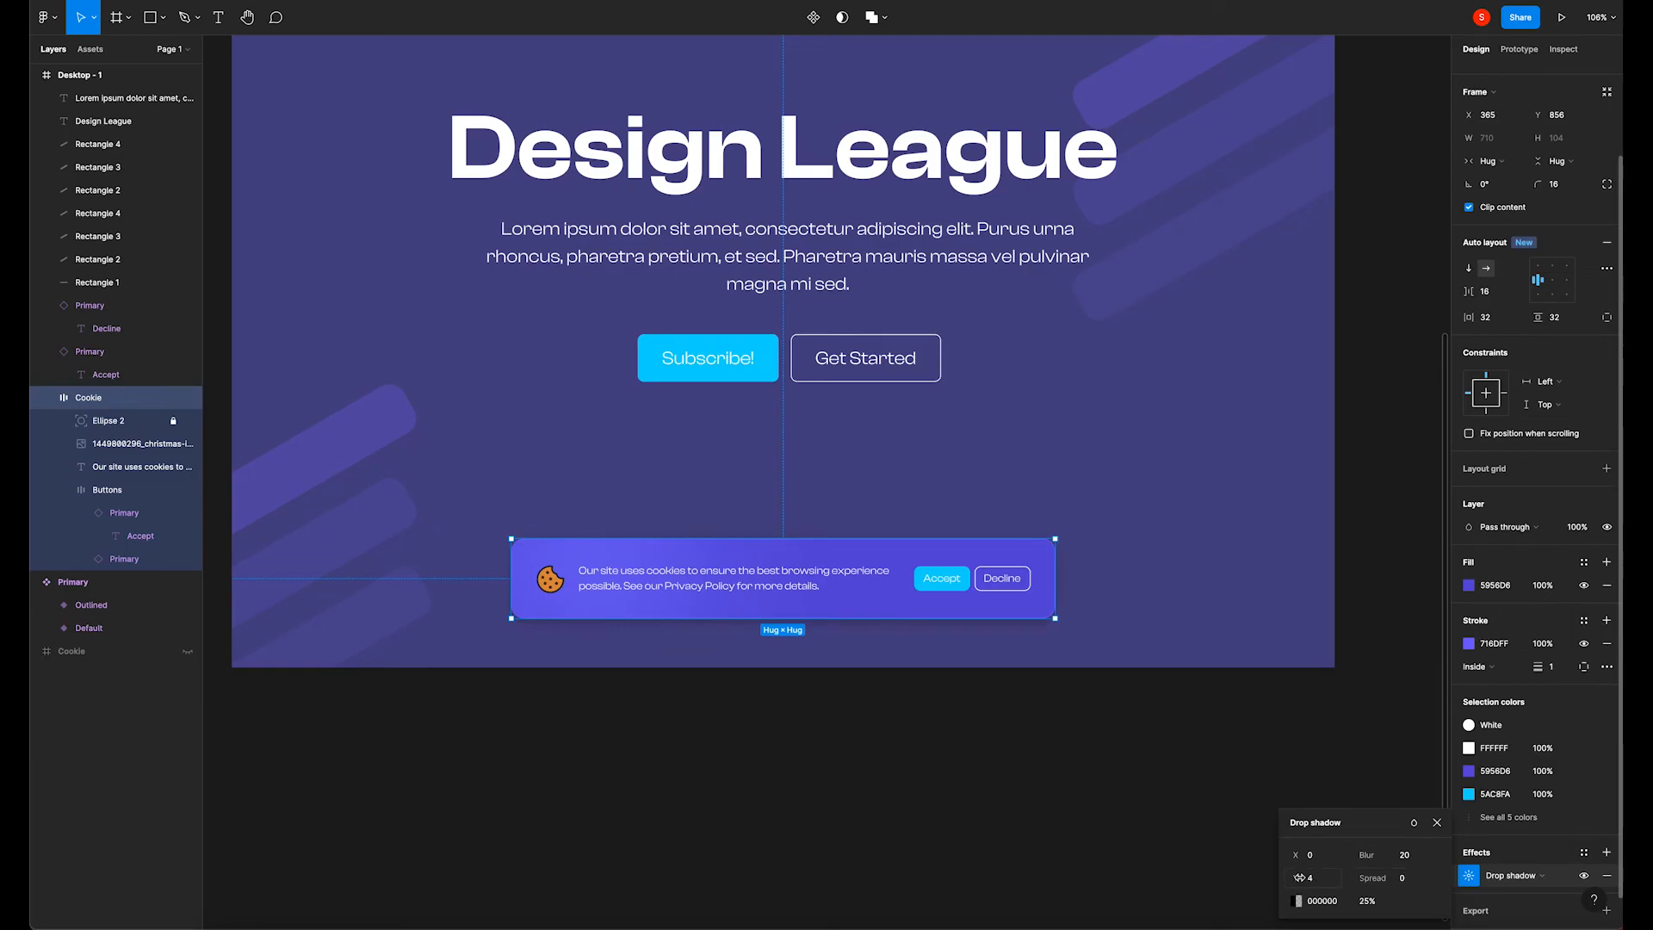
left_click_drag(1295, 879, 1329, 878)
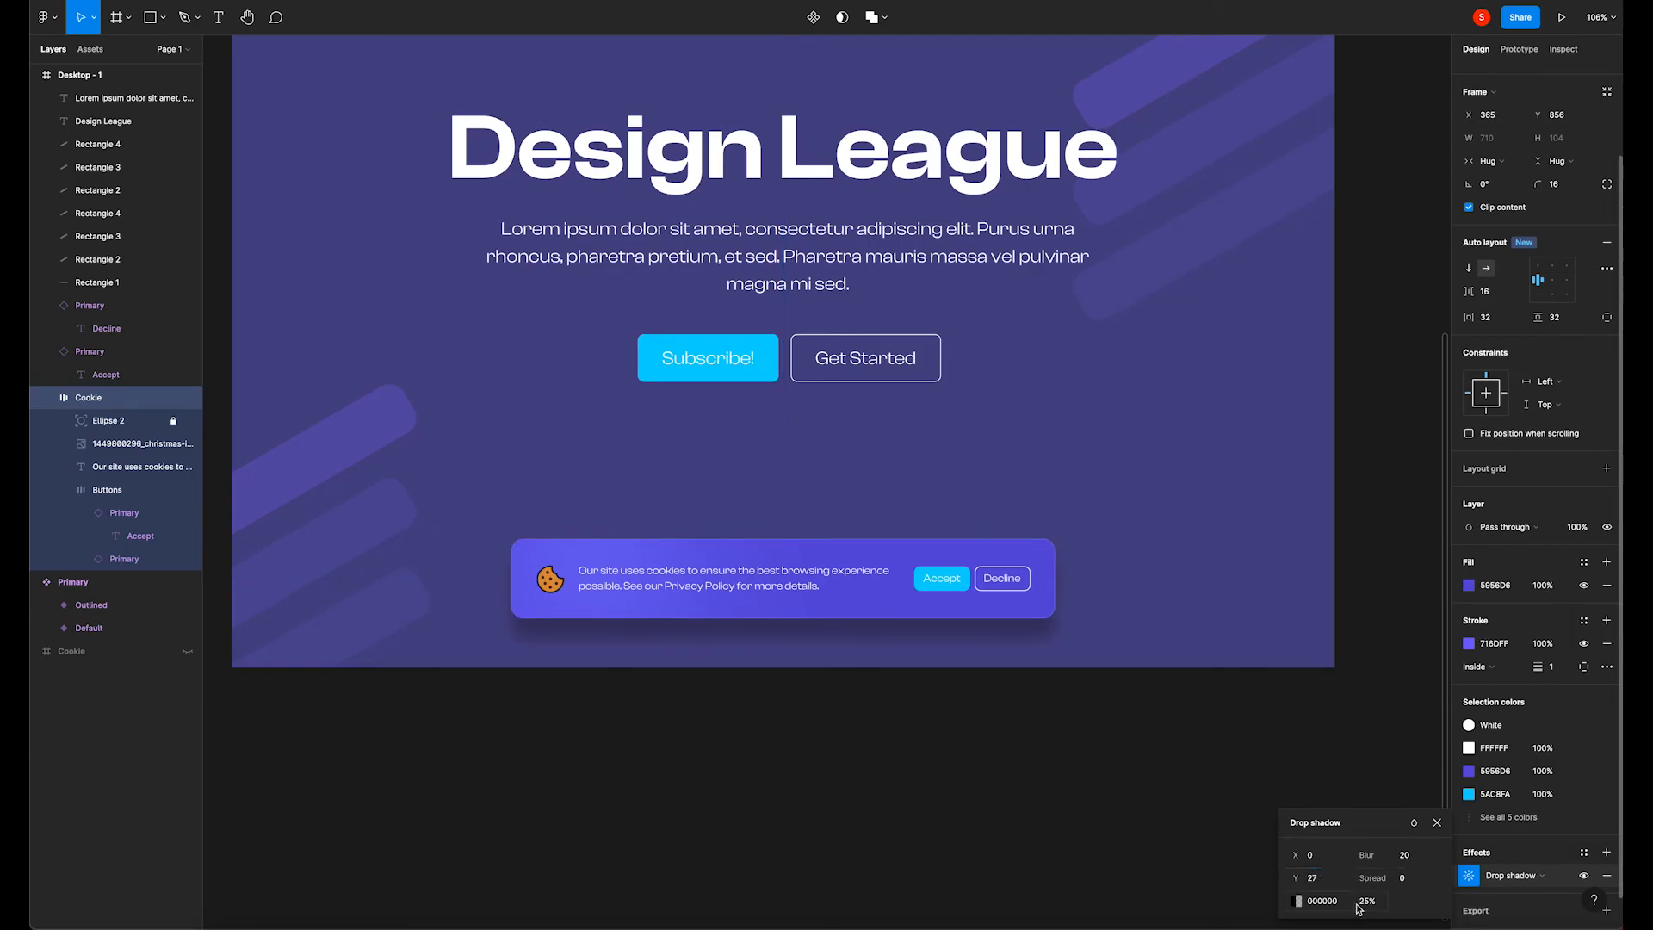
Change the banner shadow's colour to dark navy 0D0C30 at 100% opacity, starting from a sampled banner purple.
left_click(1298, 901)
left_click(1126, 769)
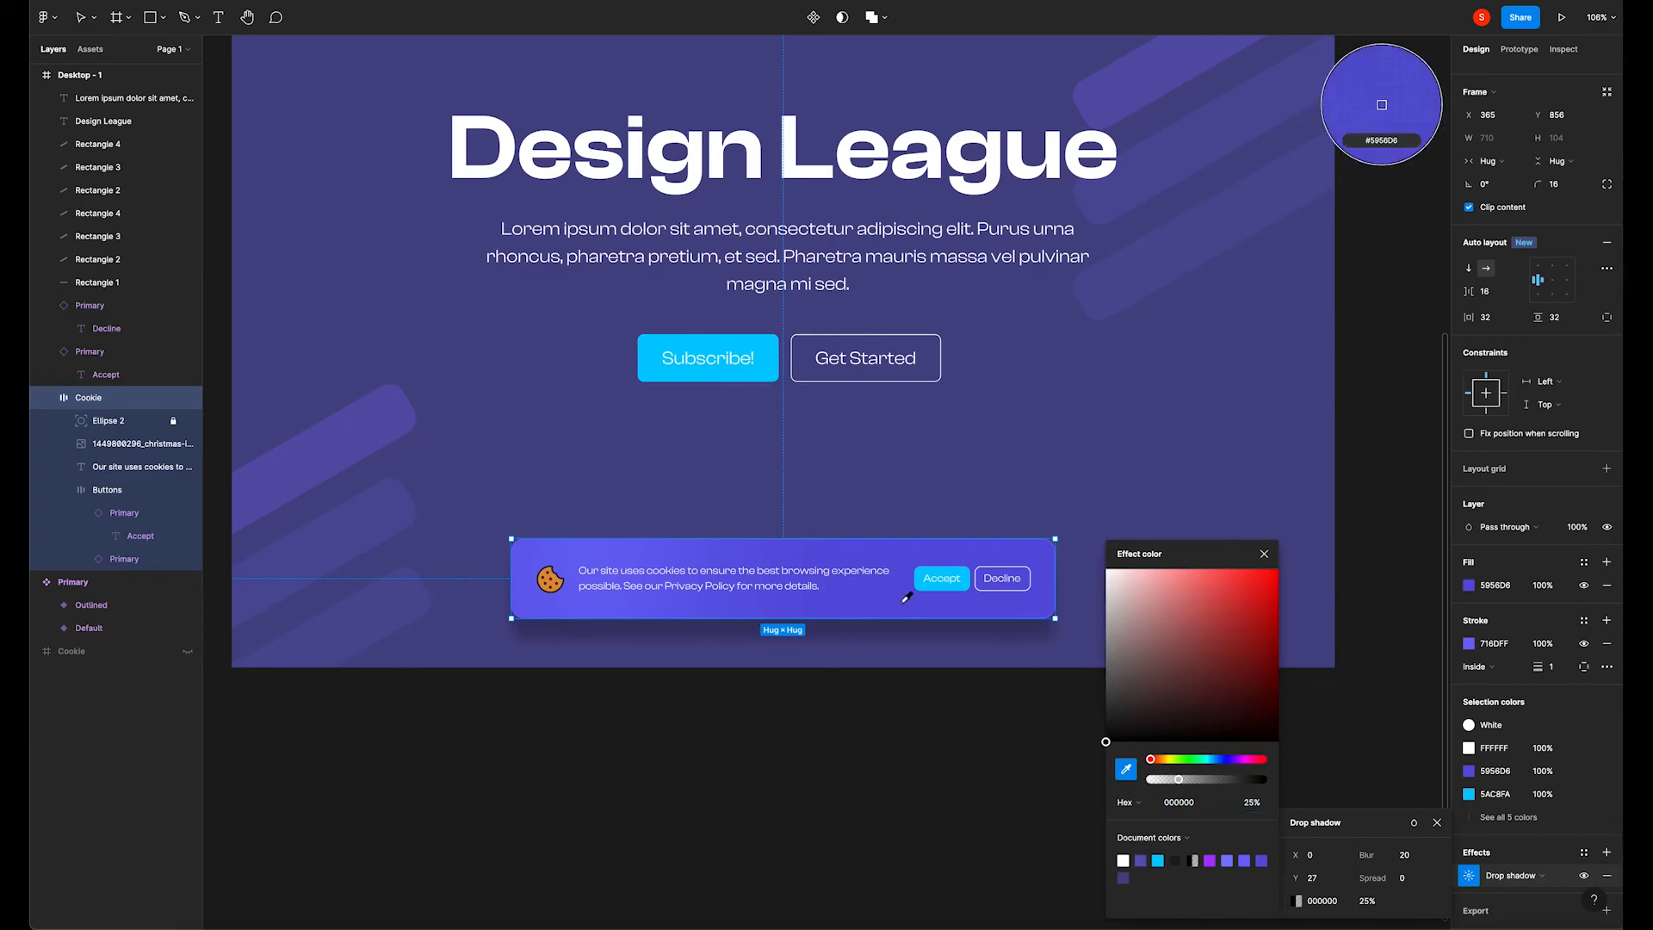
left_click(894, 597)
left_click_drag(1206, 613, 1239, 720)
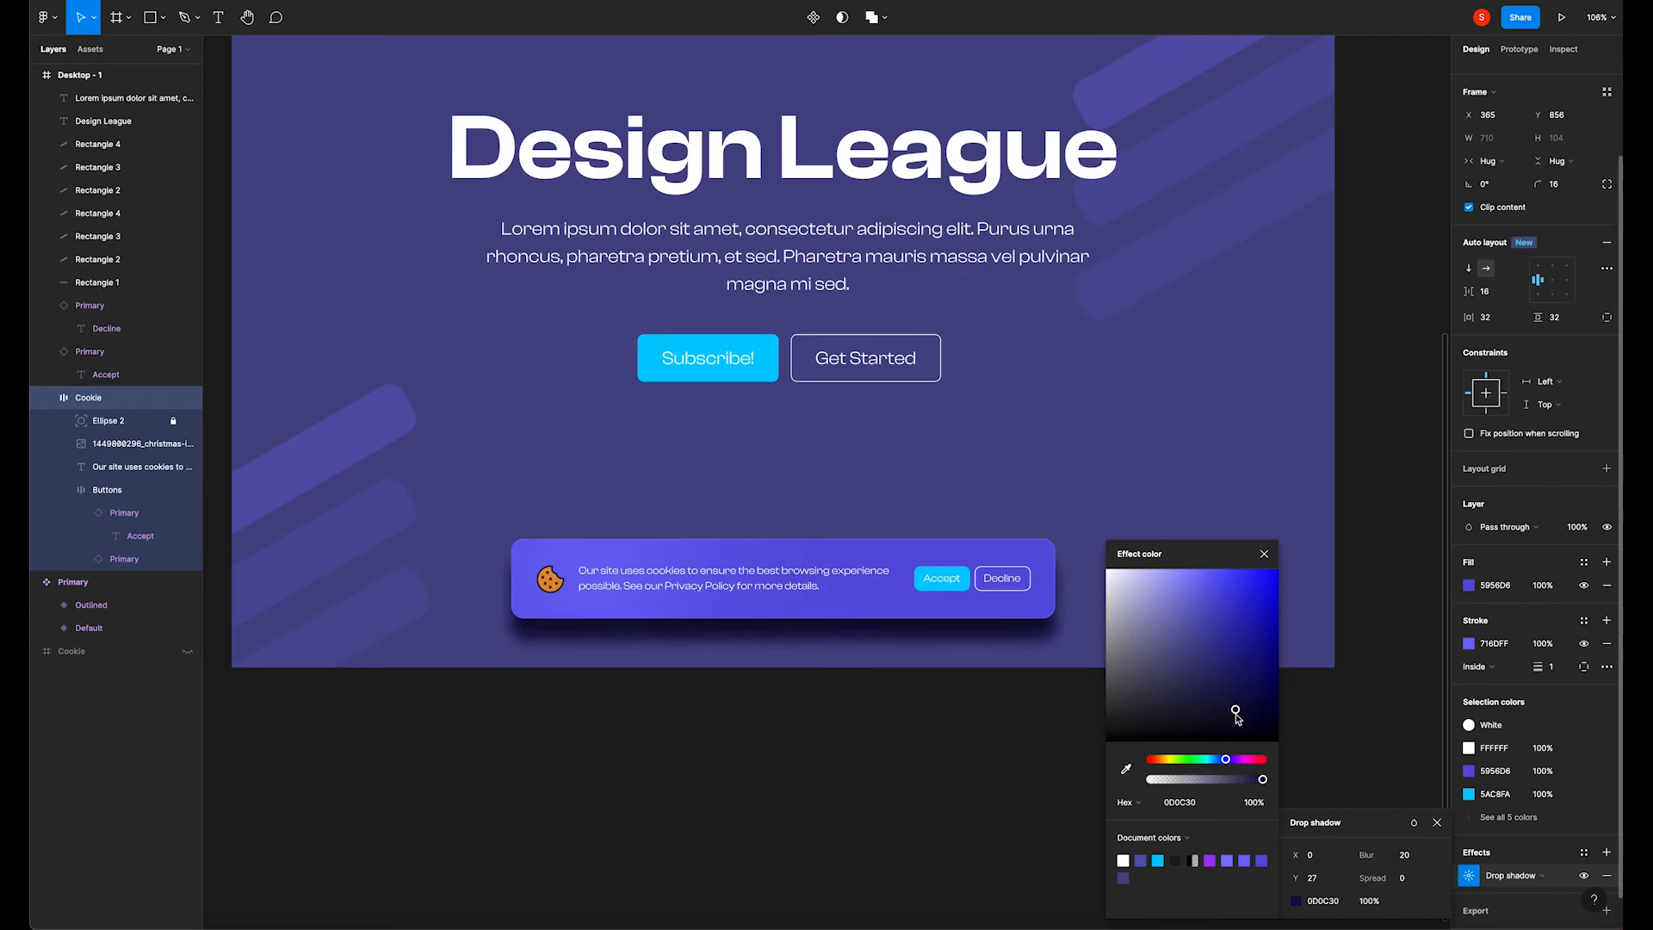
left_click(1264, 553)
Lower the banner shadow's opacity to 10% and set its X offset to 4.
left_click(1369, 901)
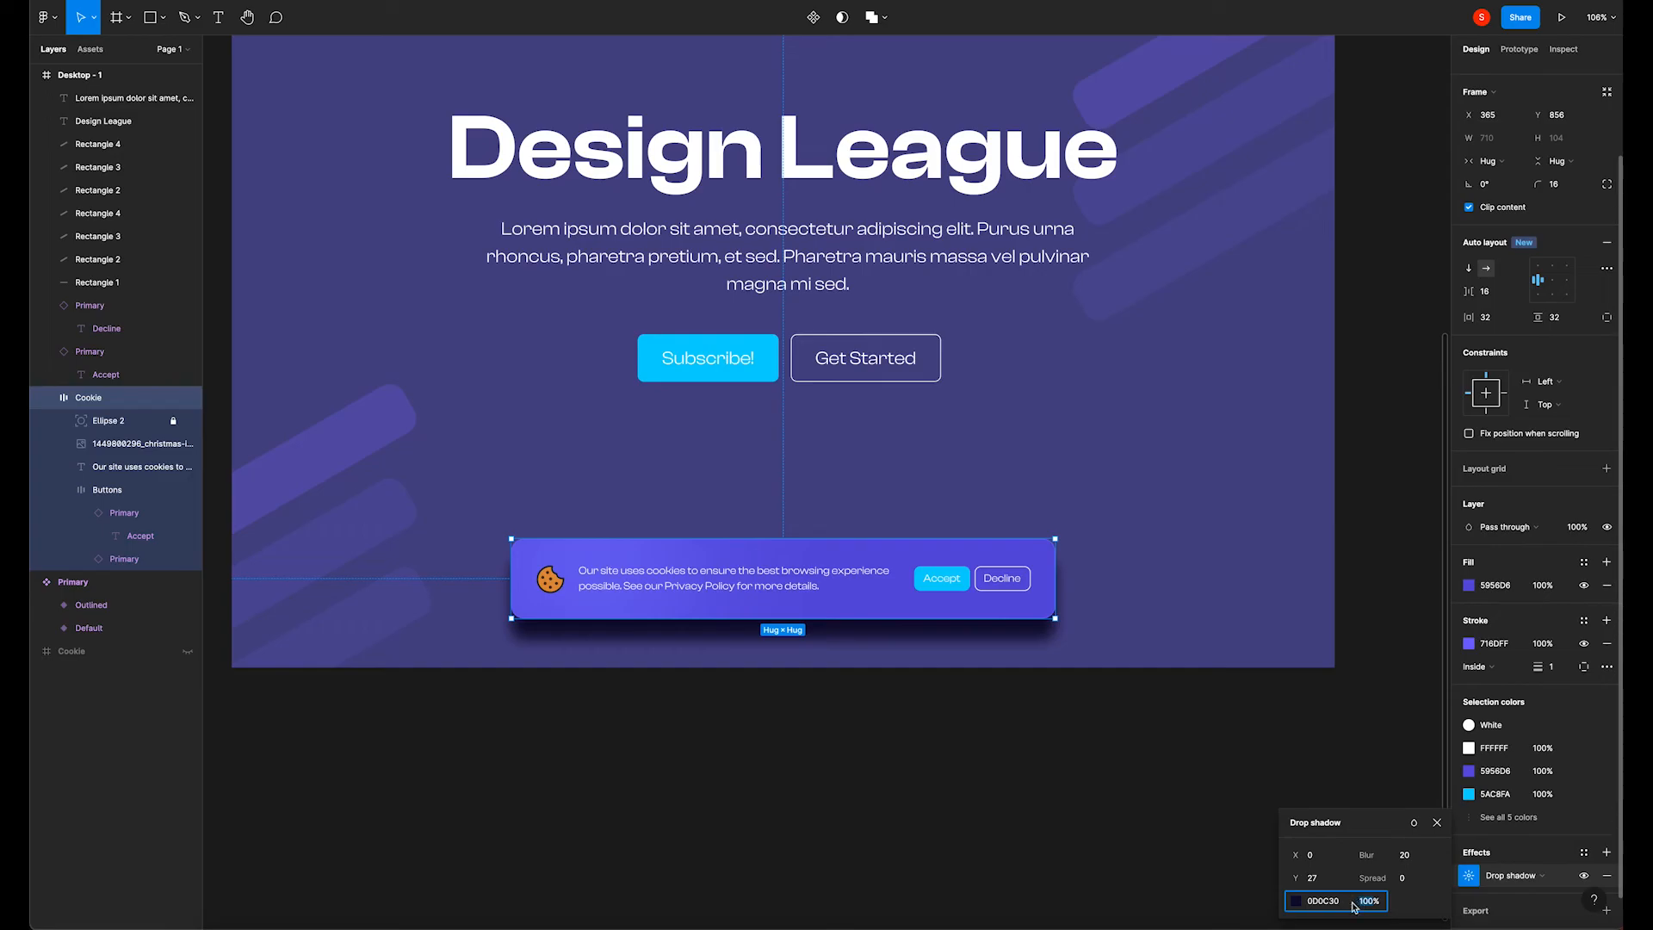
left_click_drag(1354, 901, 1238, 896)
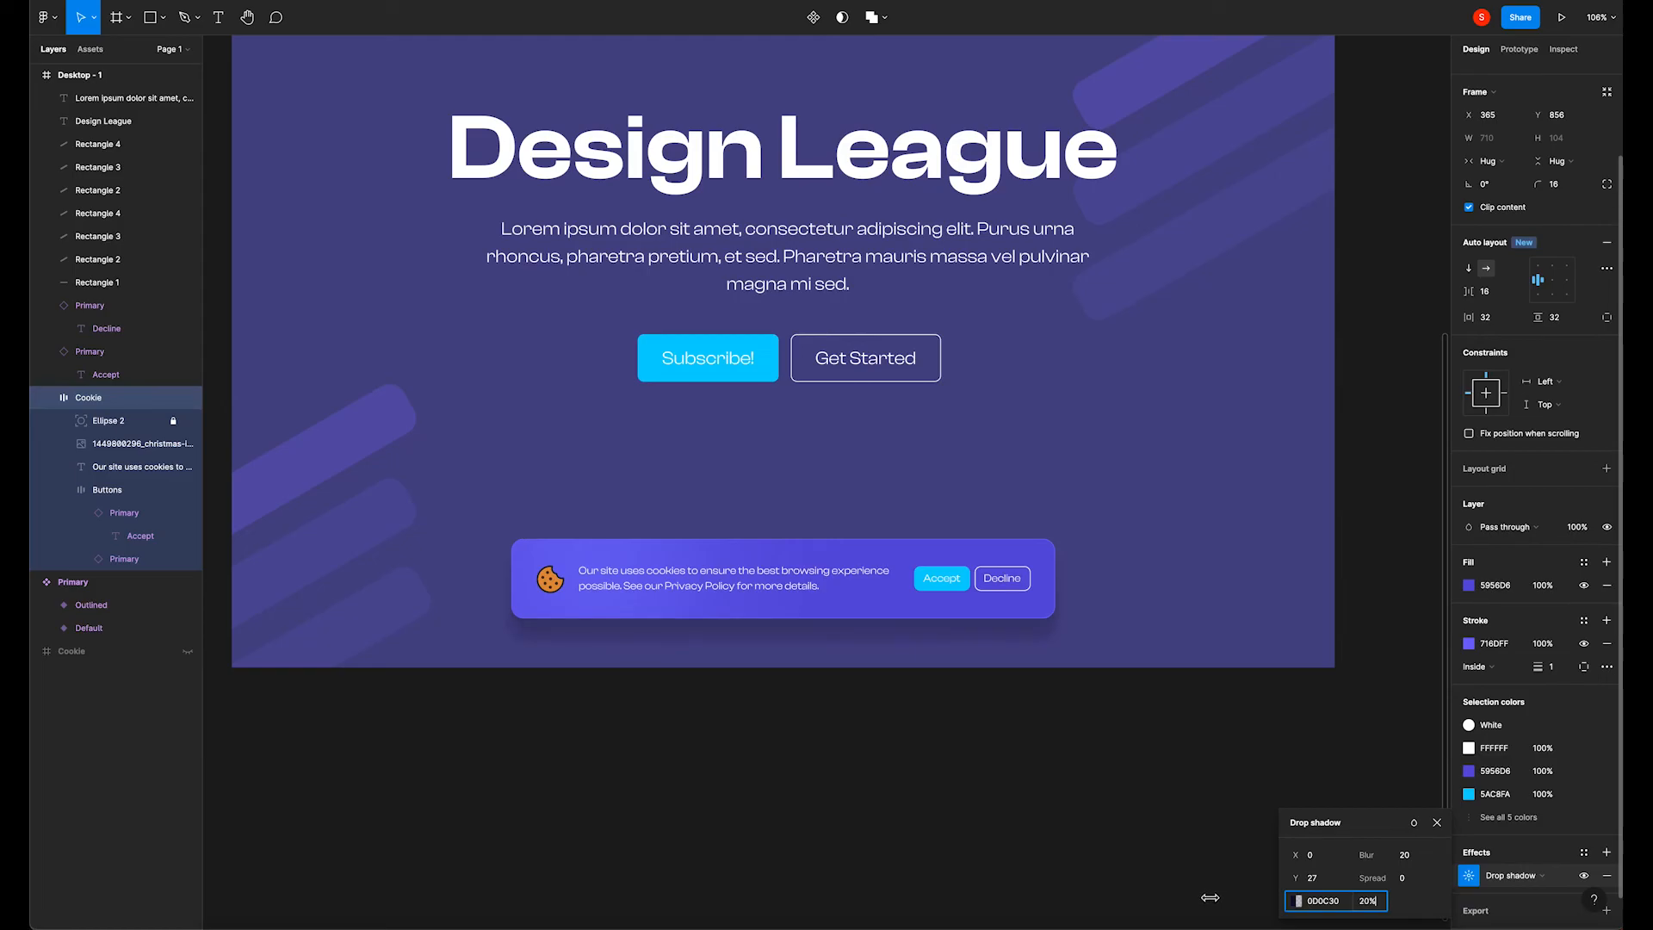
left_click_drag(1207, 897, 1207, 897)
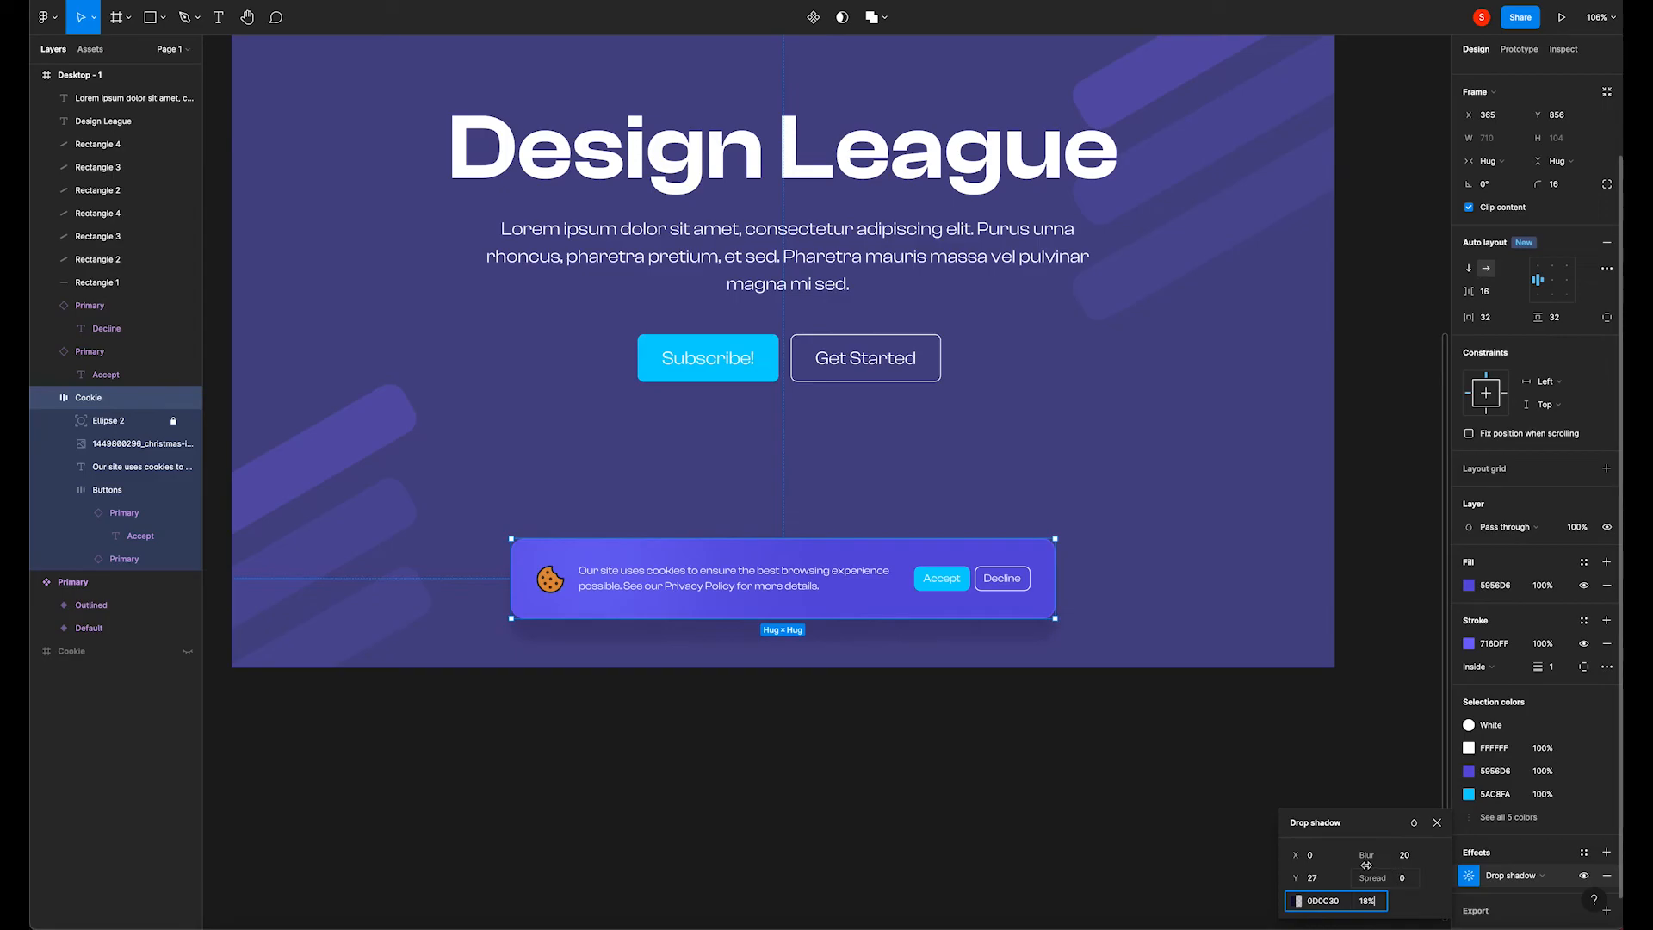
left_click_drag(1295, 855, 1302, 853)
left_click_drag(1353, 902, 1343, 901)
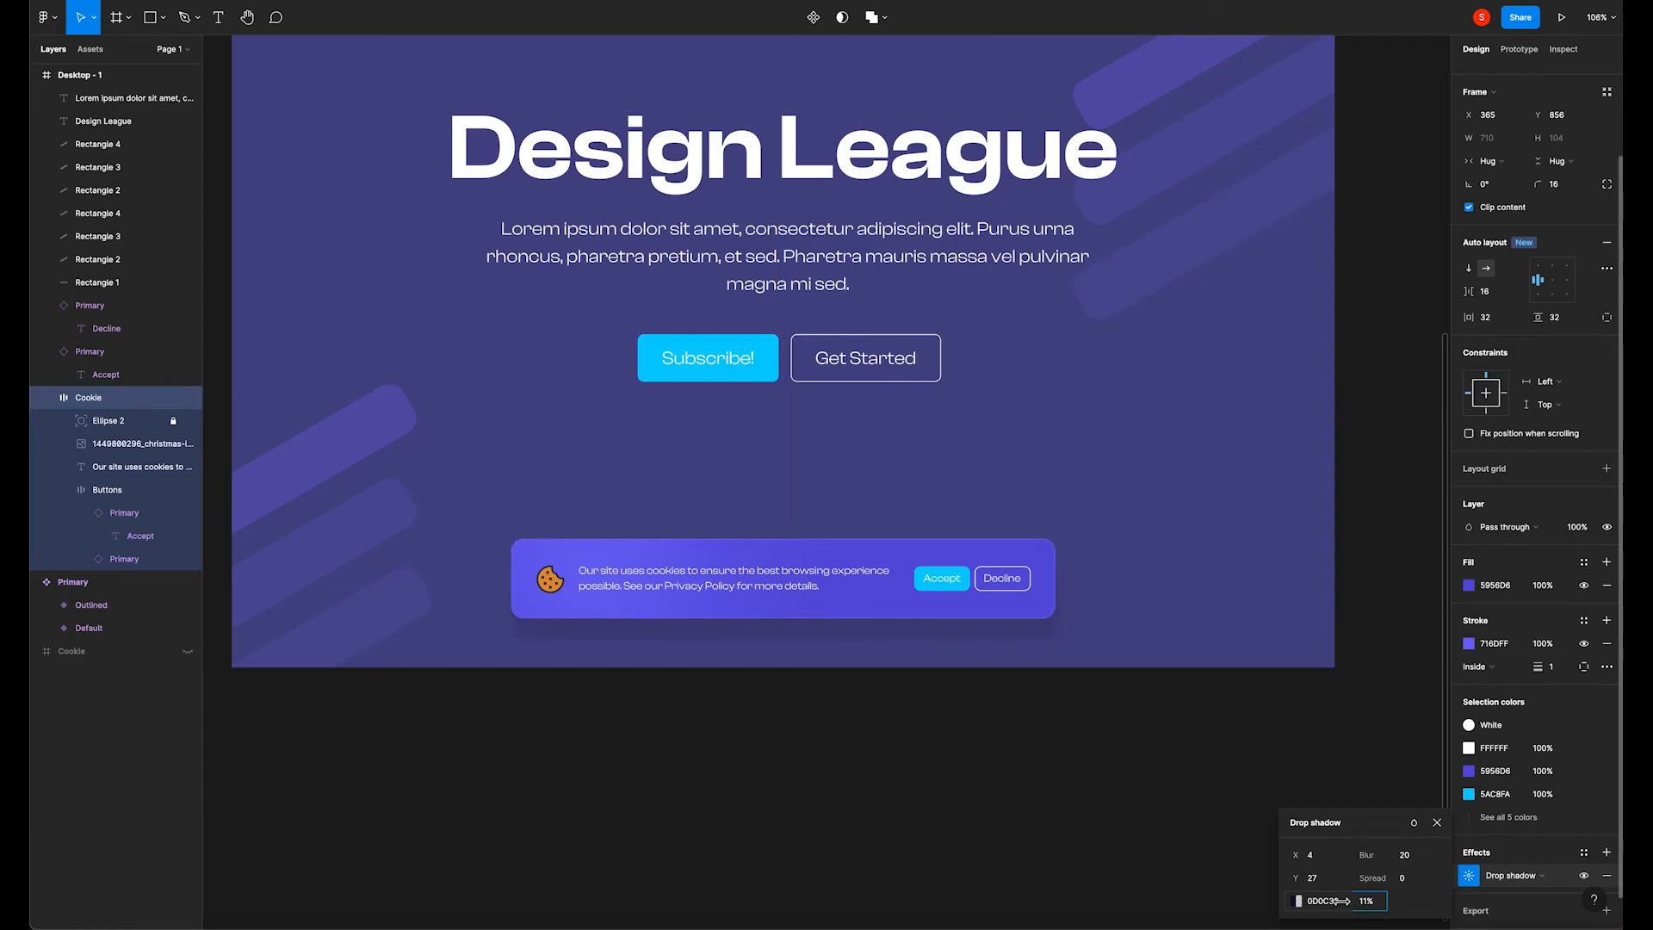
left_click(1437, 823)
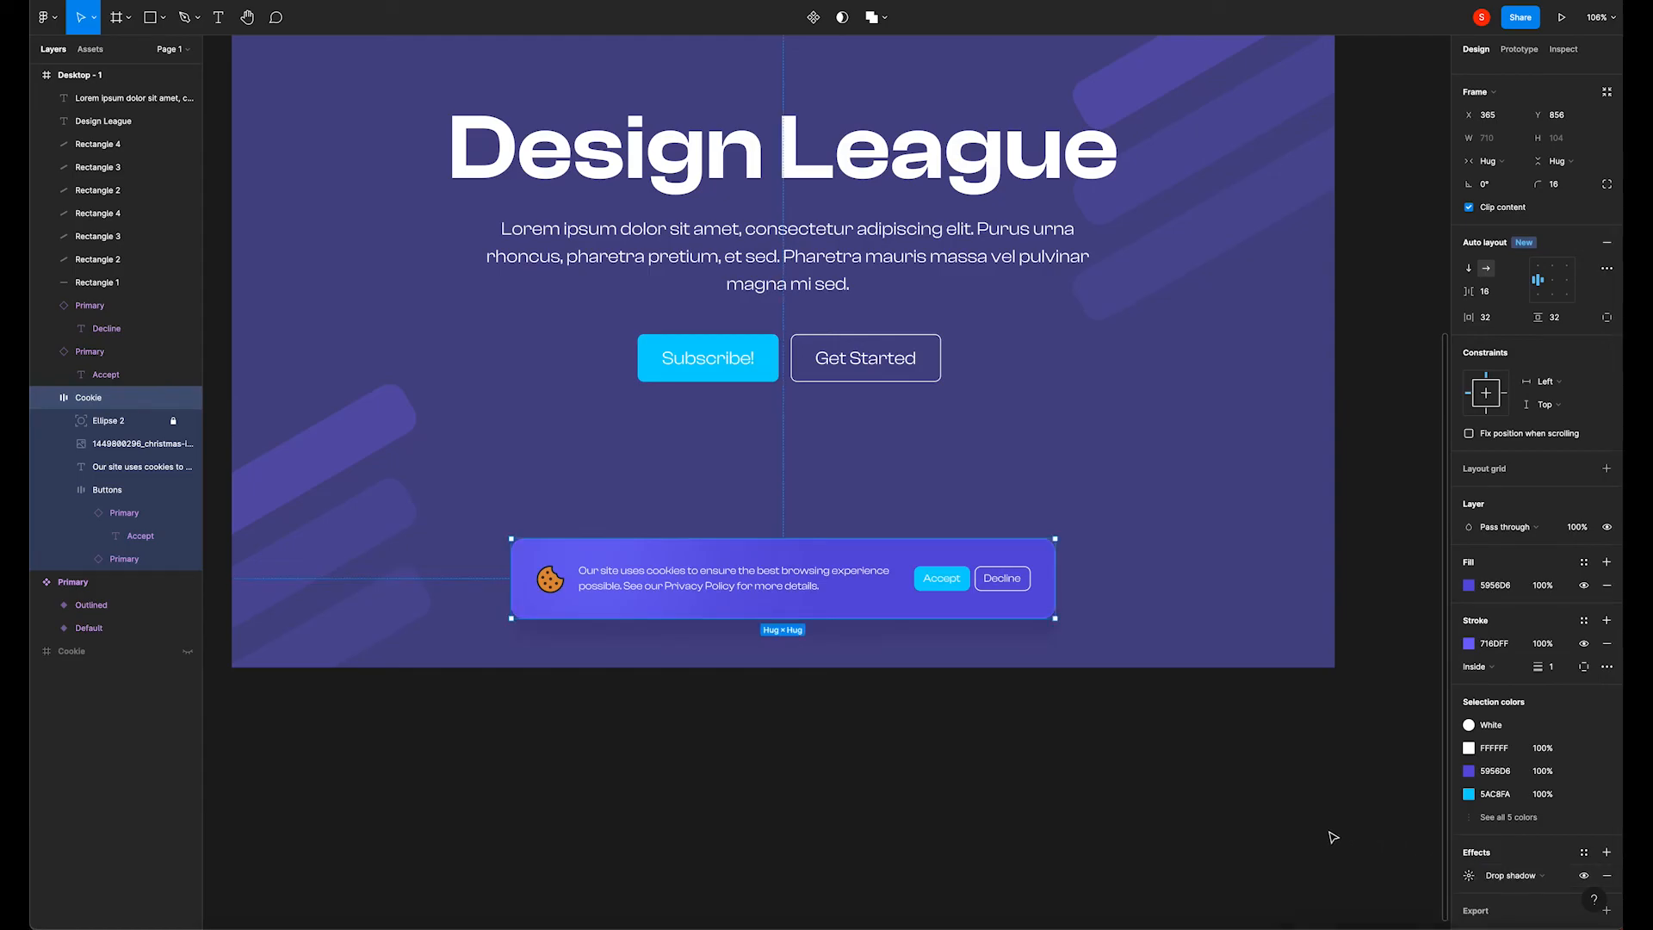
Increase the spread of the cookie banner's drop shadow and readjust its opacity.
left_click(1468, 875)
left_click_drag(1375, 879, 1395, 879)
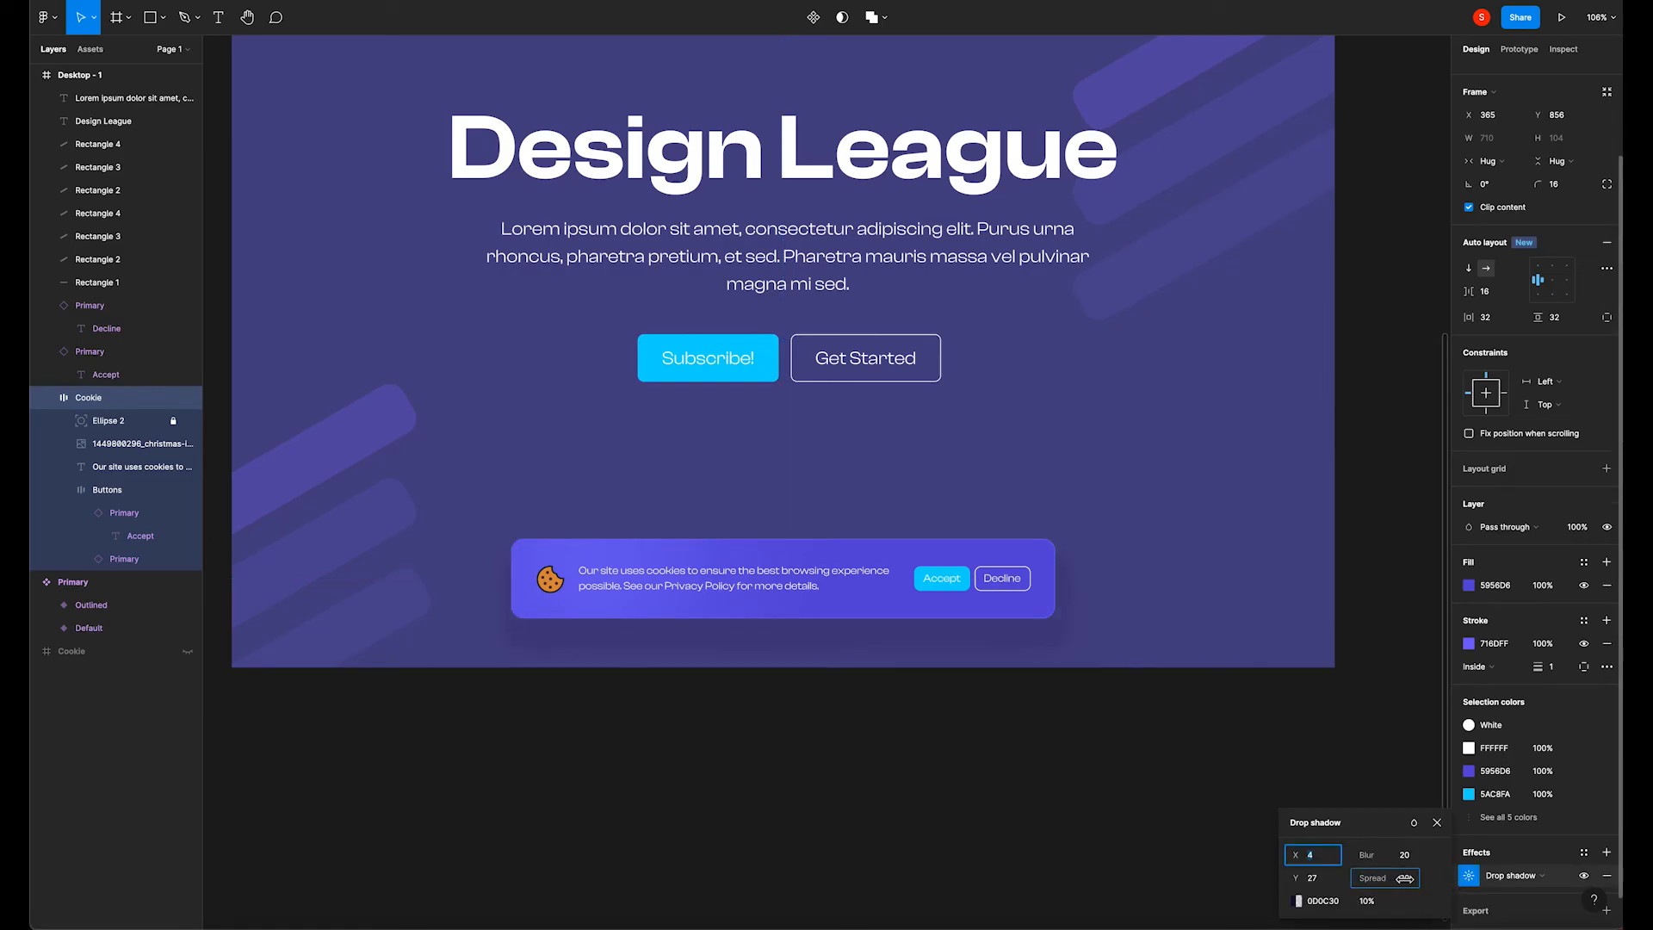
left_click_drag(1356, 901, 1371, 877)
left_click(1188, 778)
Duplicate the cookie banner straight down and nudge the copy up to Y 872, overlapping the original.
scroll(716, 689, "down", 5)
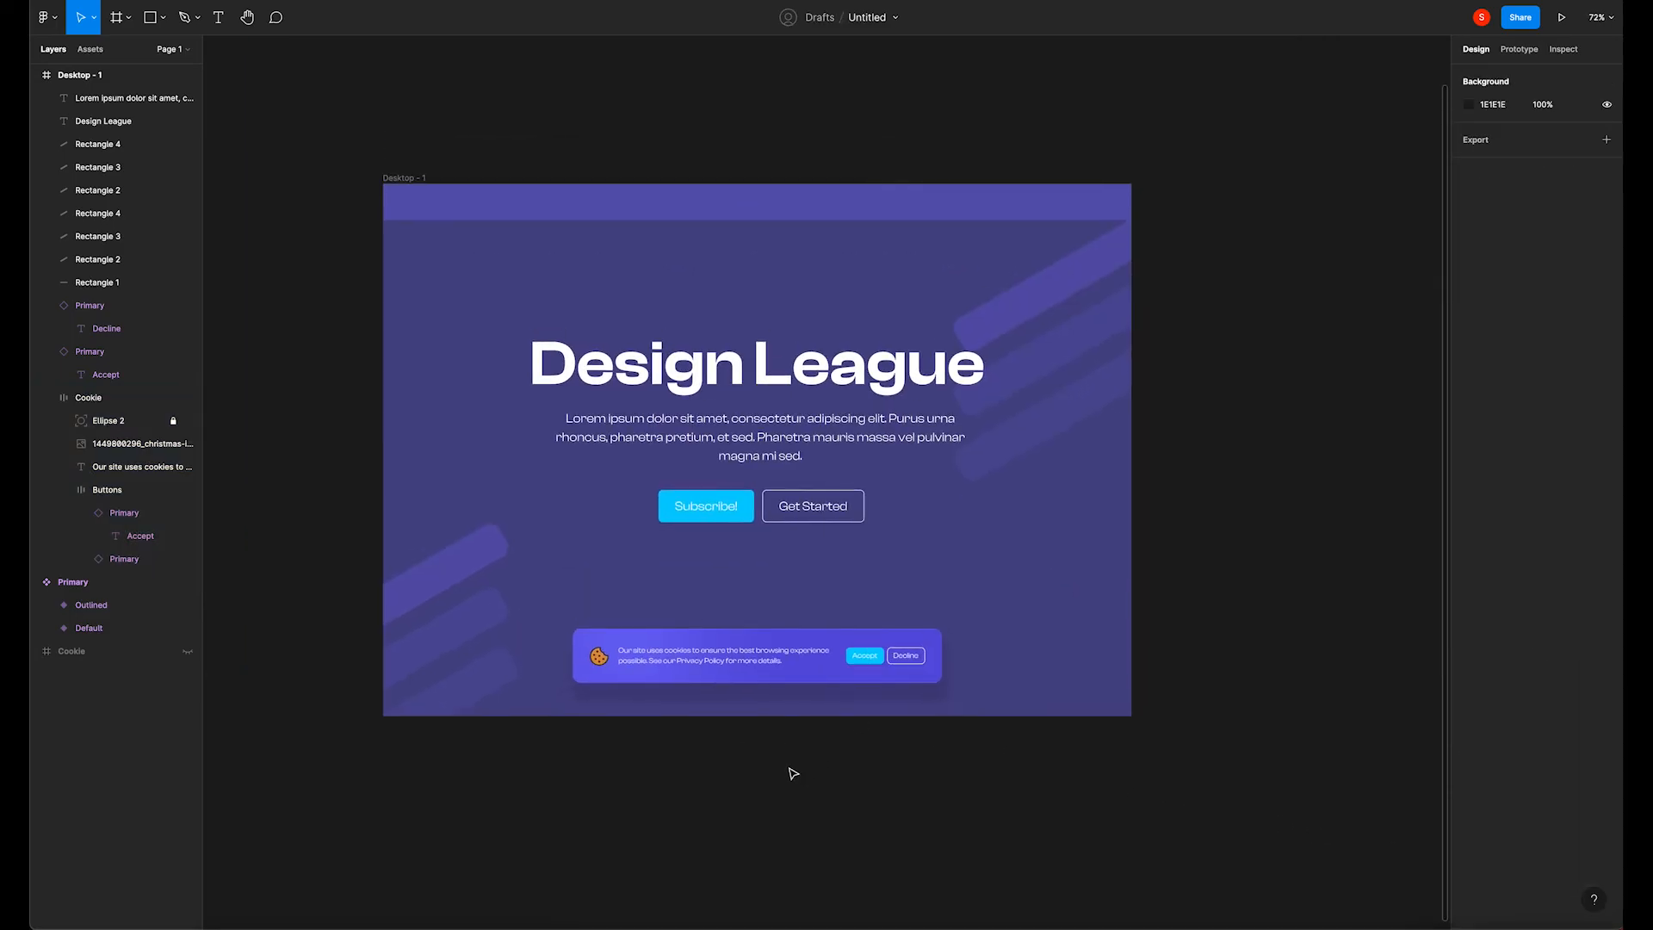
scroll(784, 769, "up", 2)
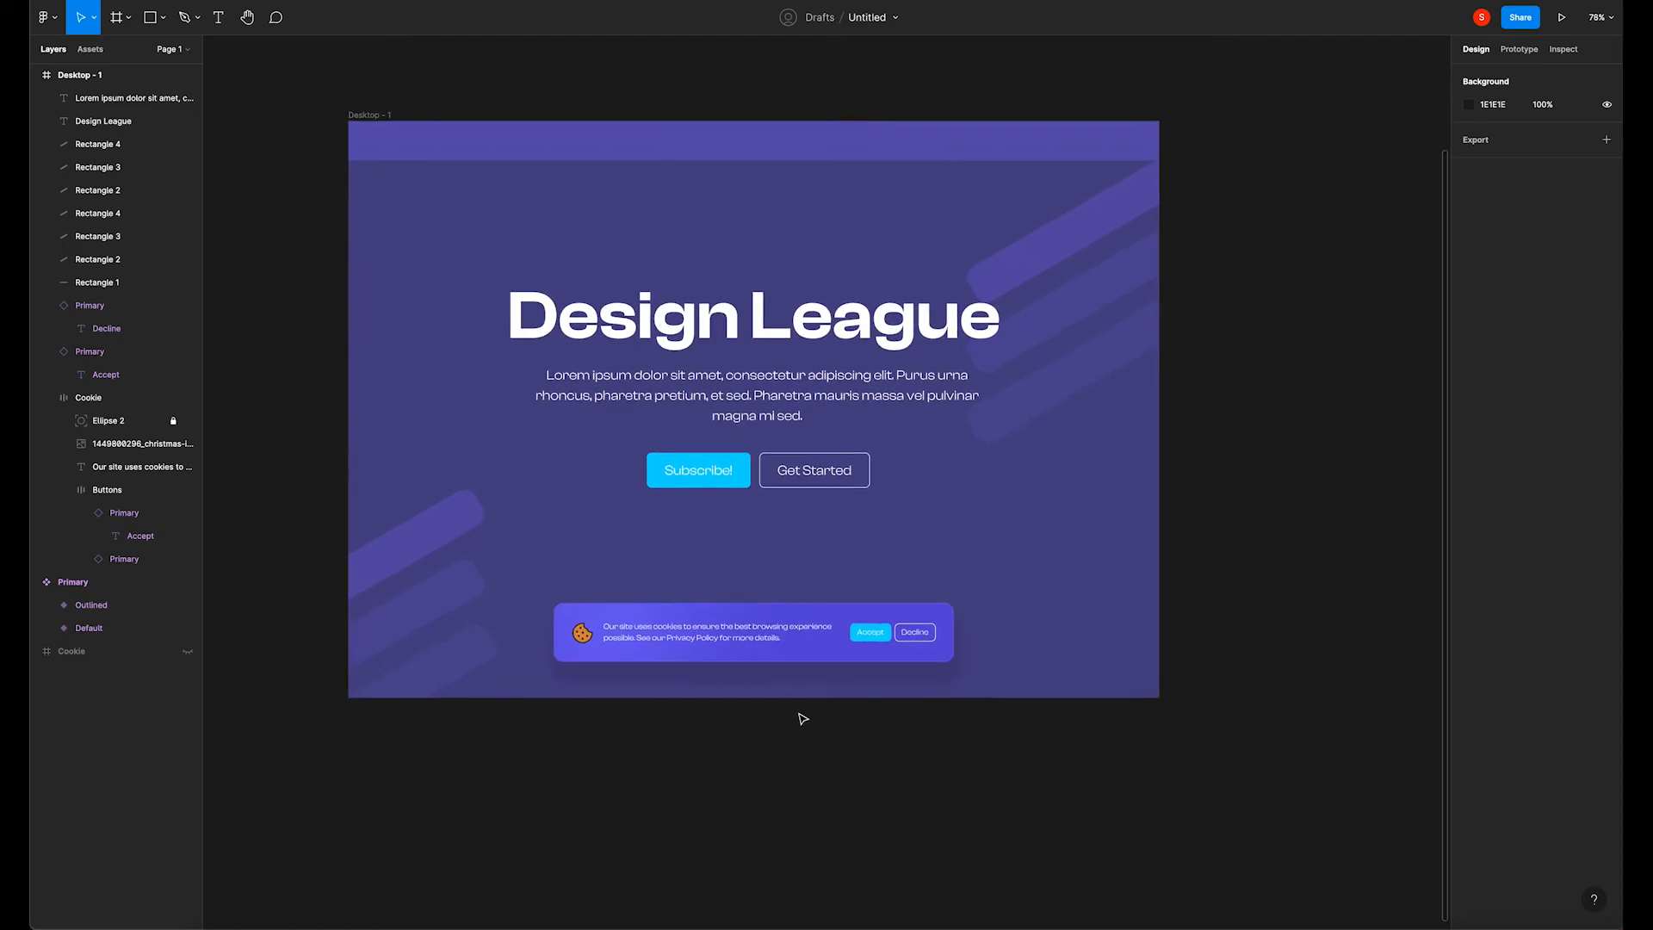
left_click_drag(782, 628, 785, 704)
key("Up")
key("Up")
key("Up")
key("Up")
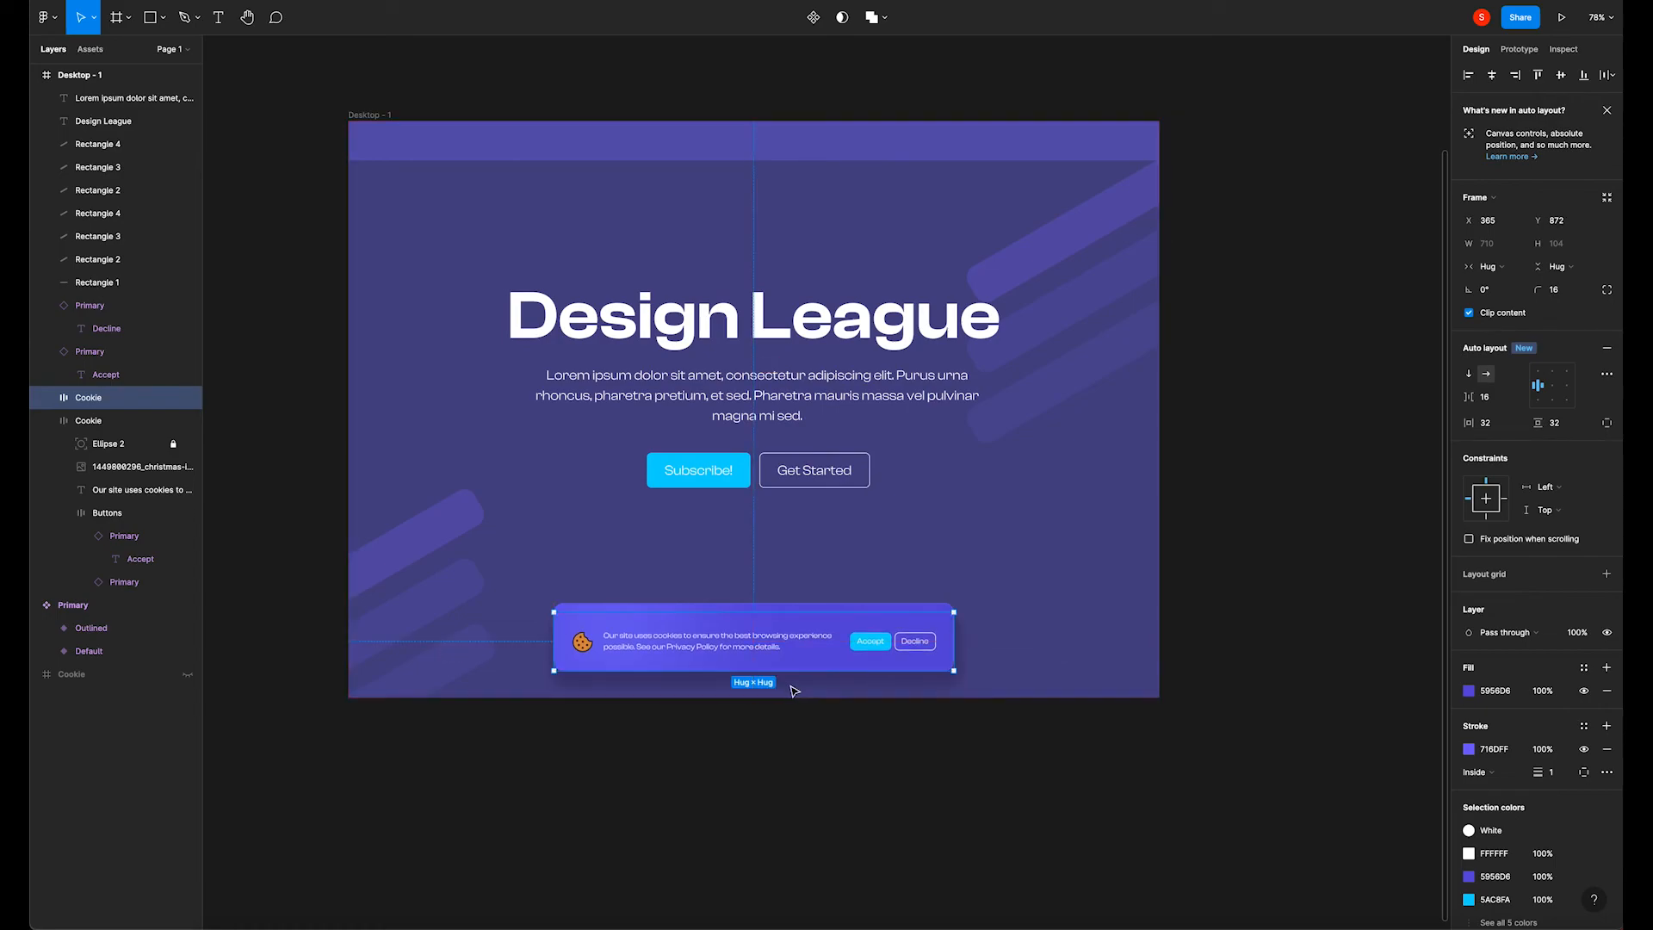
left_click(881, 819)
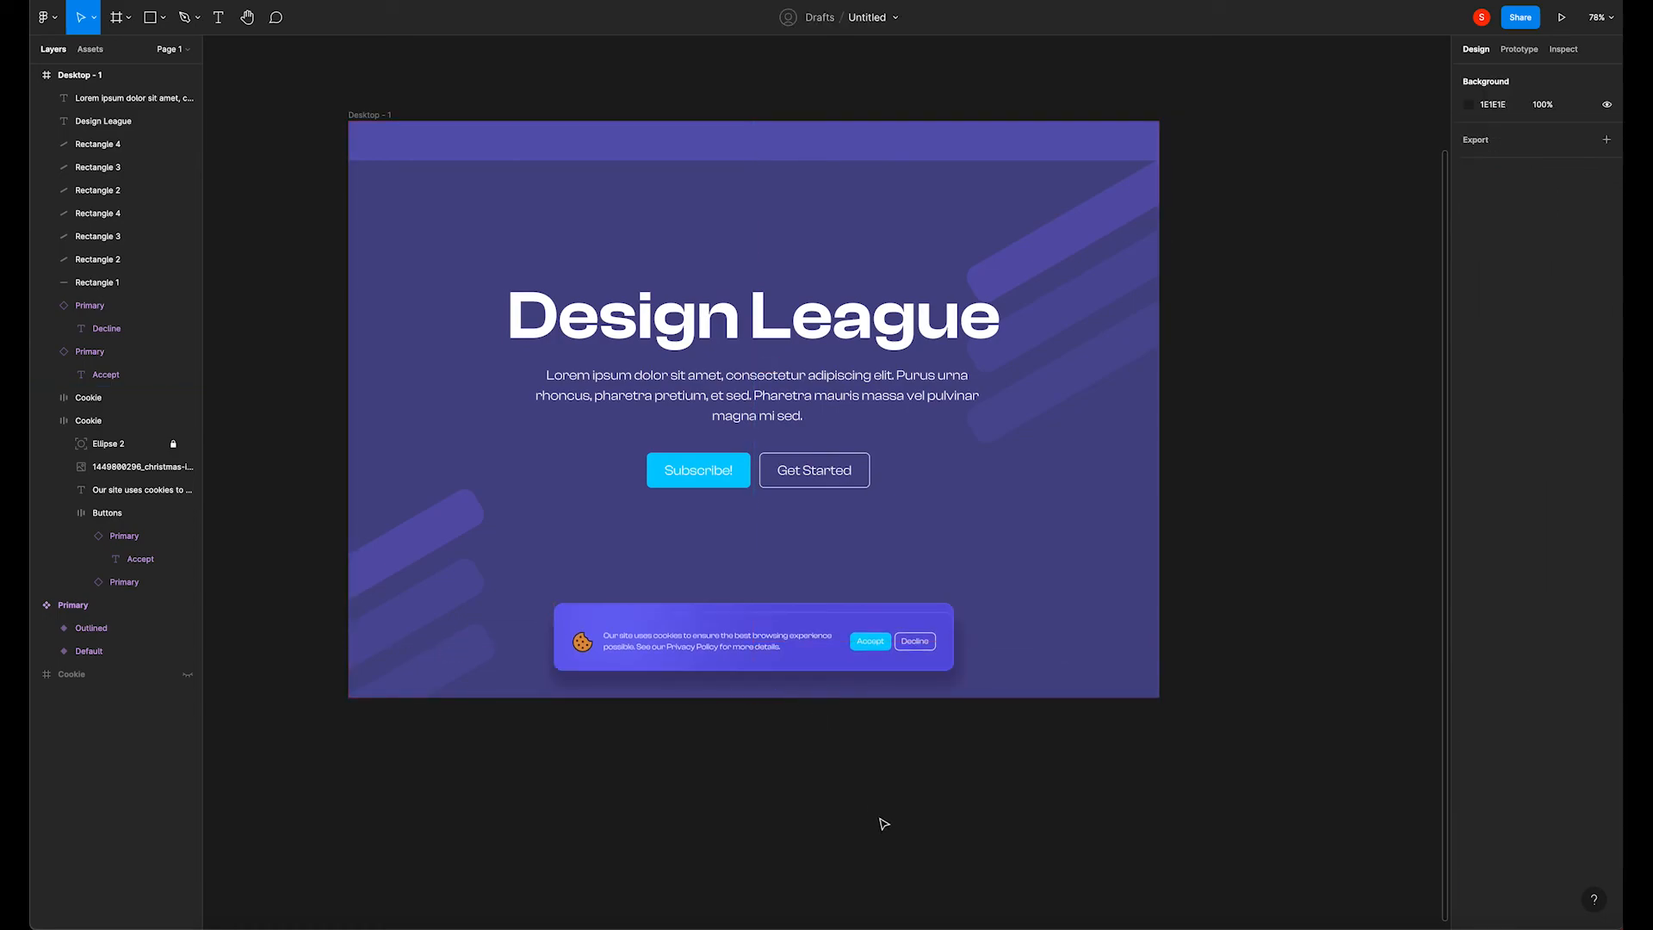
left_click(697, 144)
left_click(1175, 213)
left_click(825, 145)
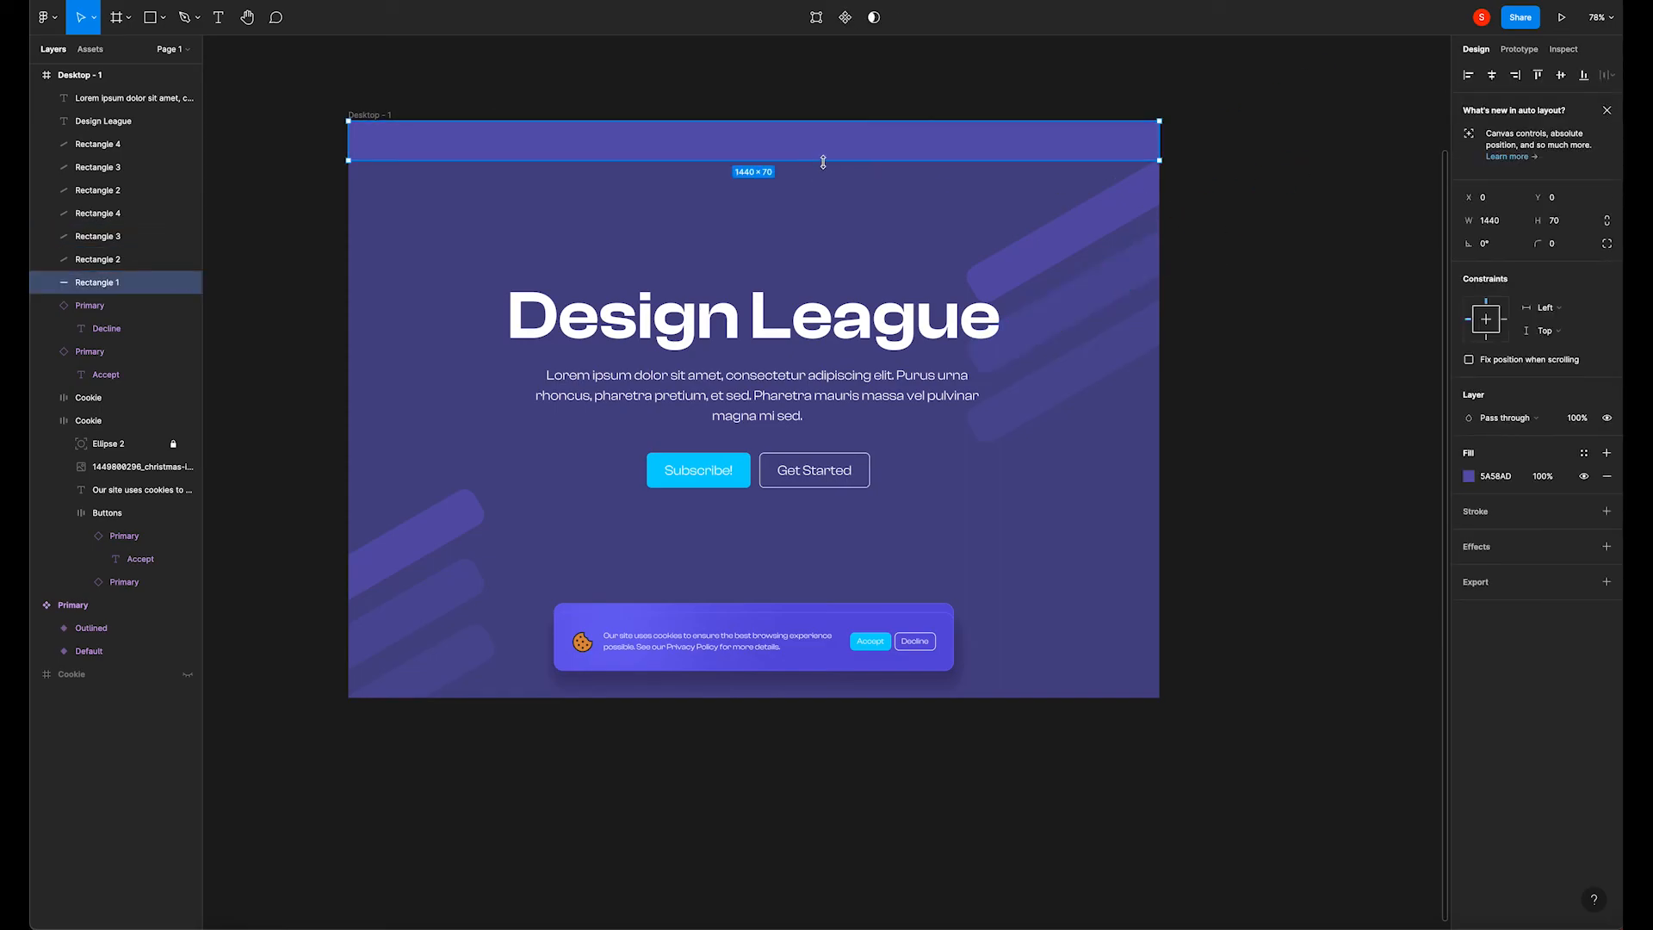
left_click(1279, 436)
Add a drop shadow to the Design League title and edit its Y offset, blur and opacity.
left_click(816, 329)
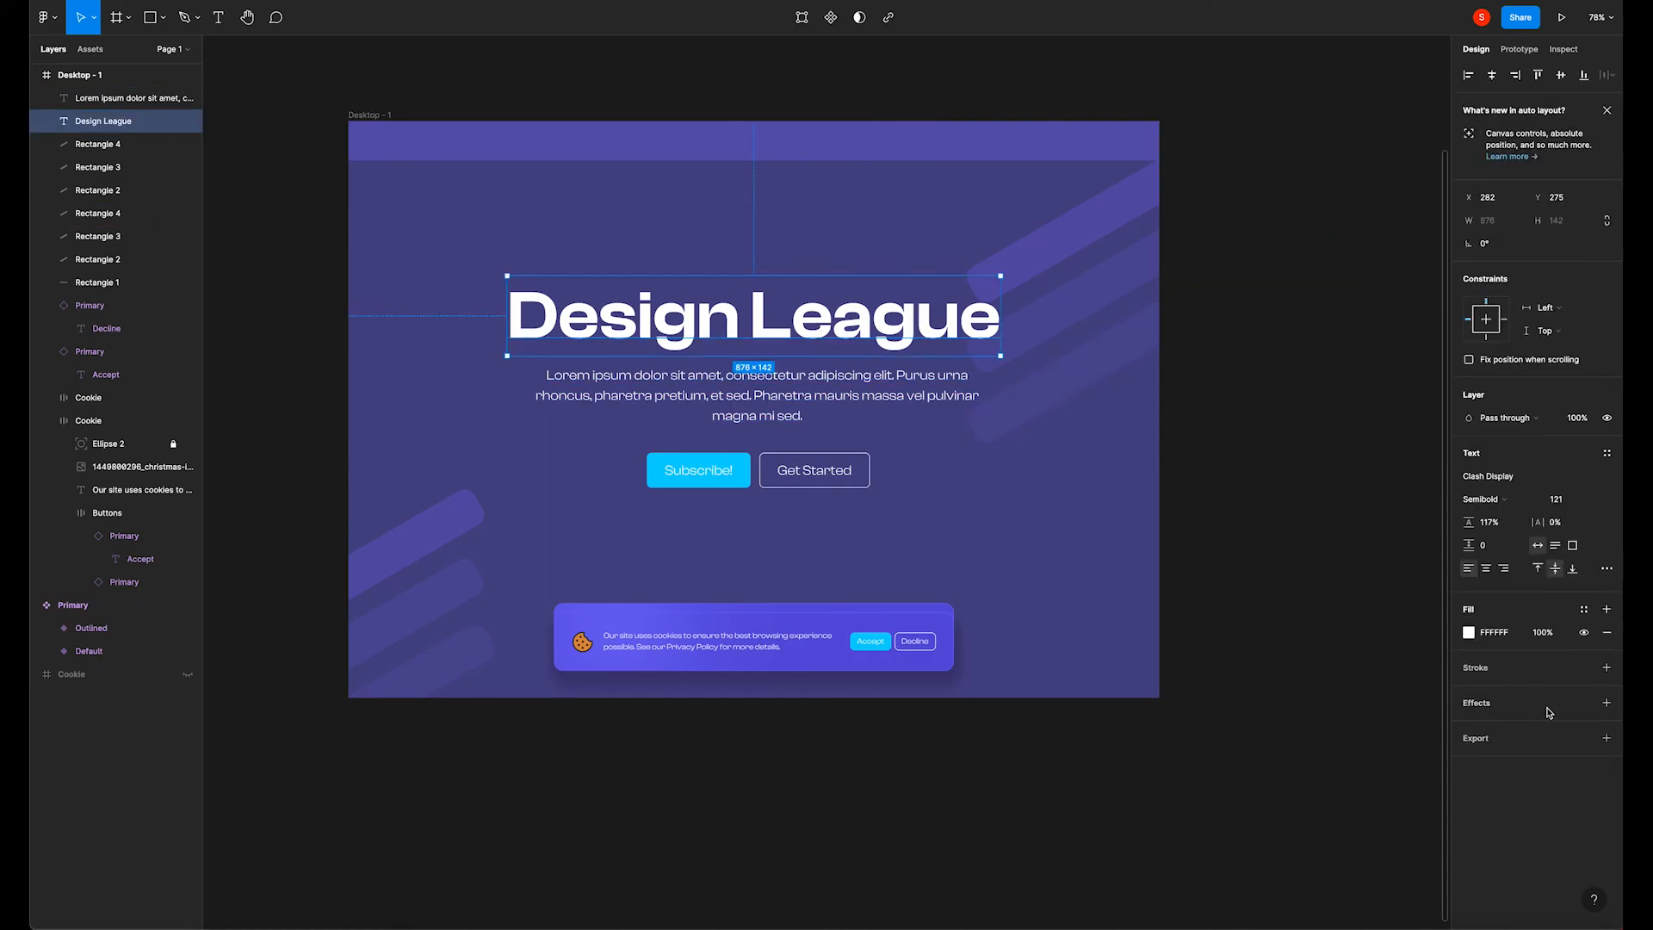
left_click(1607, 702)
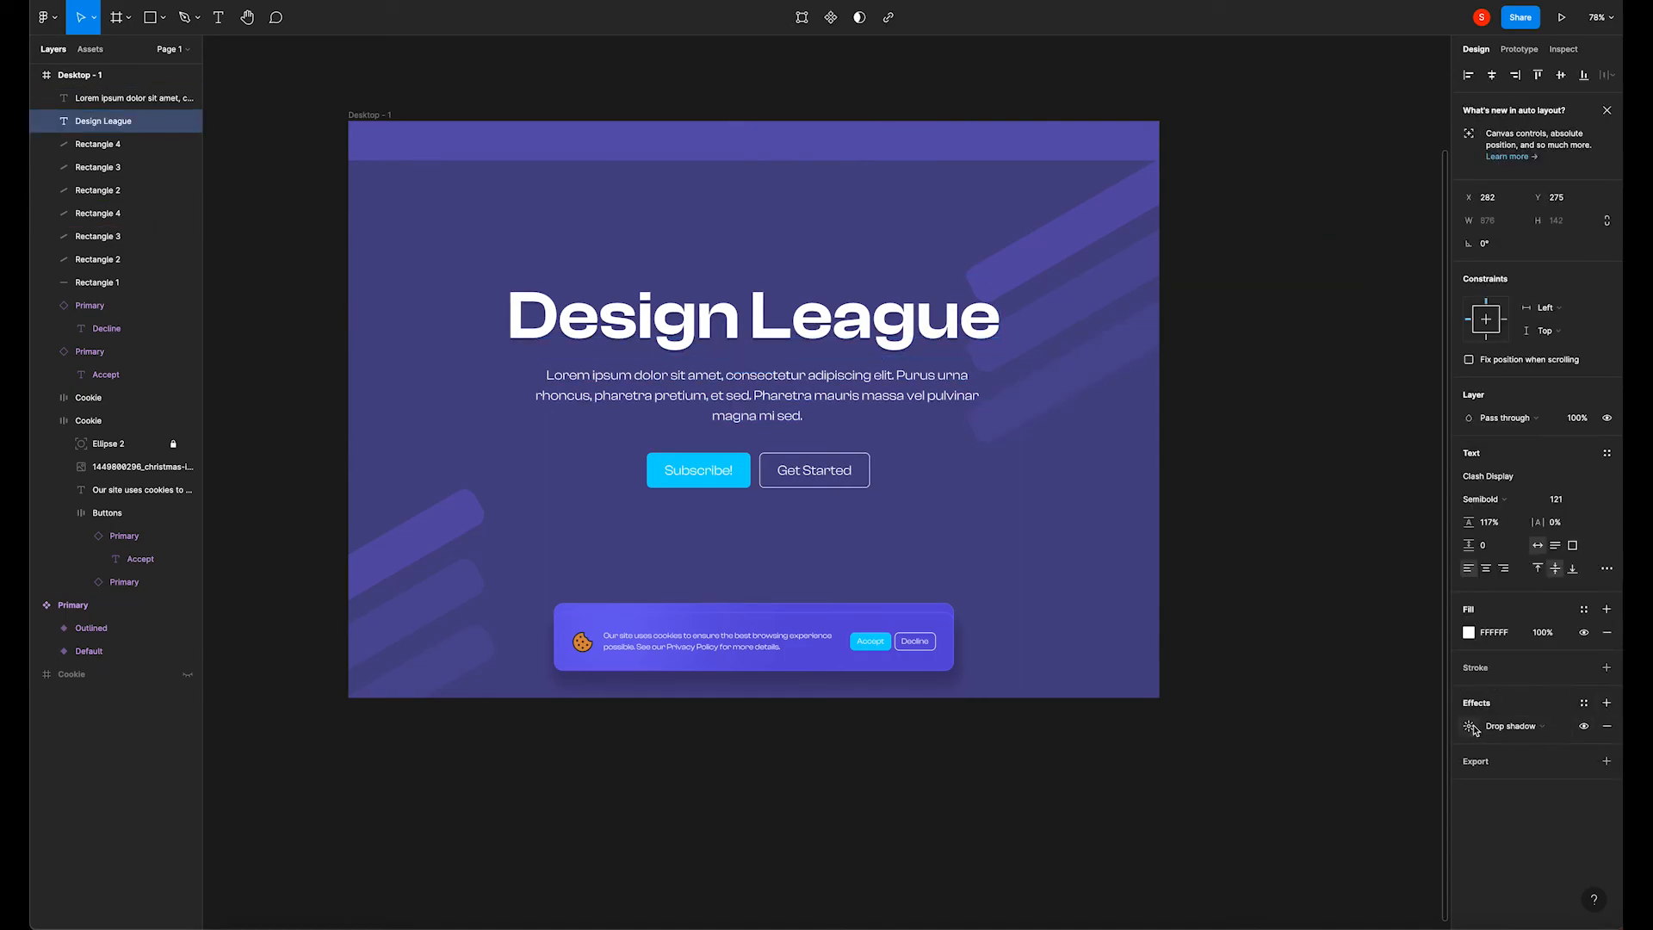
left_click(1470, 728)
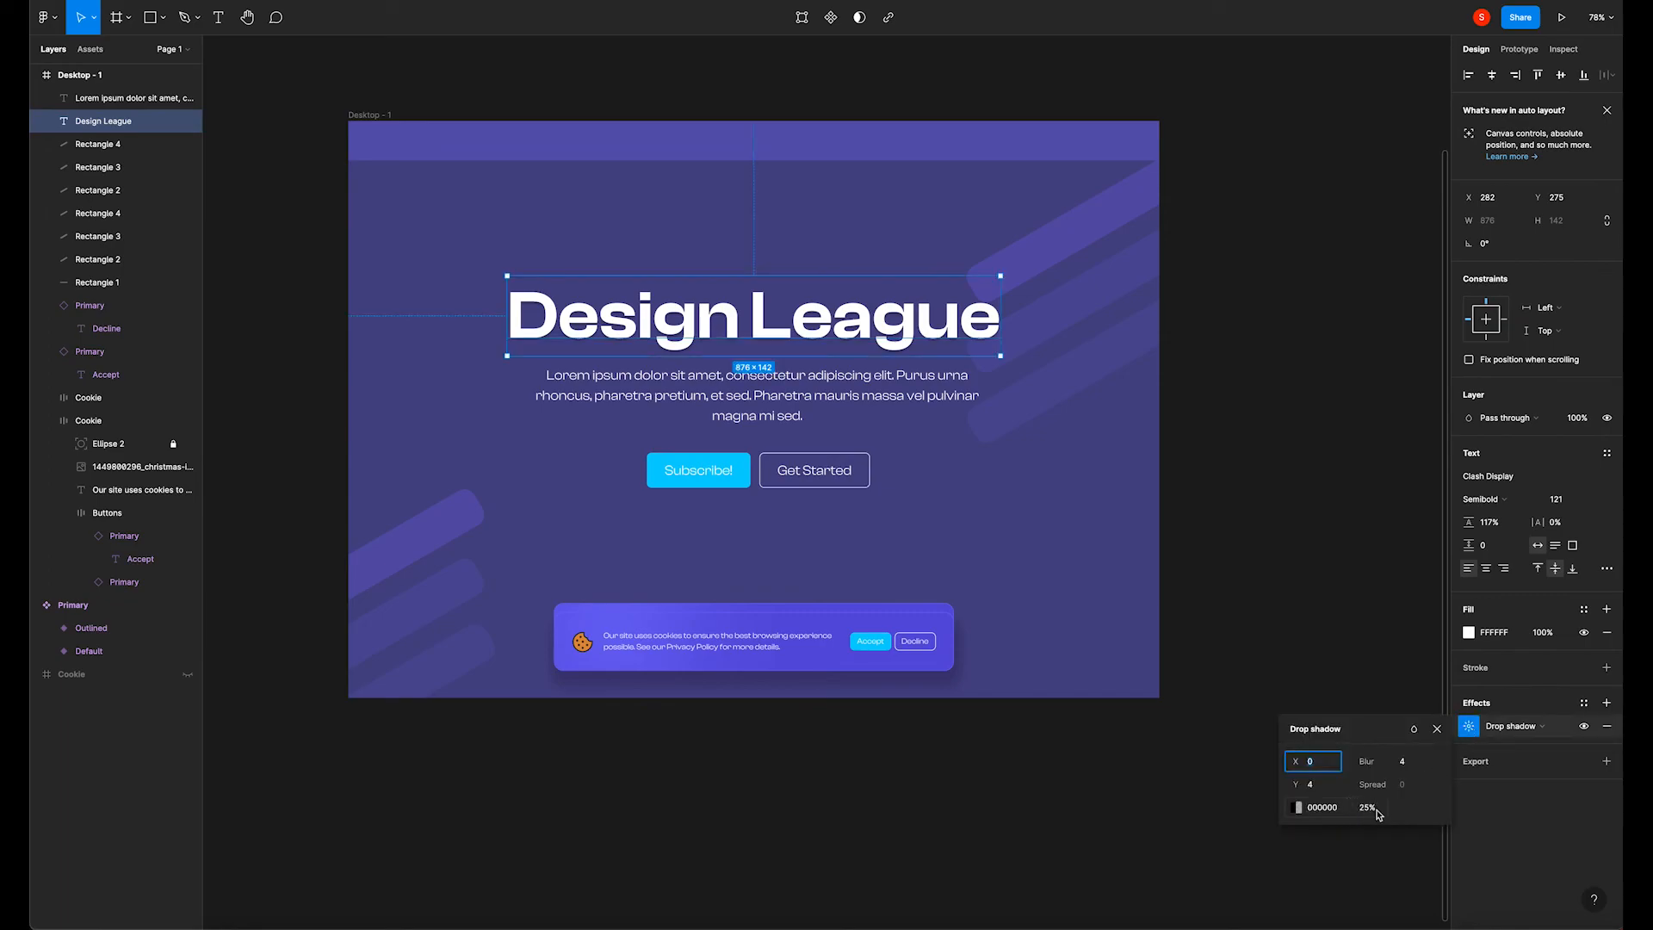
left_click(1312, 785)
left_click(1406, 763)
left_click(1362, 811)
key("BackSpace")
key("Return")
Delete the original cookie banner behind the lower copy.
left_click(832, 630)
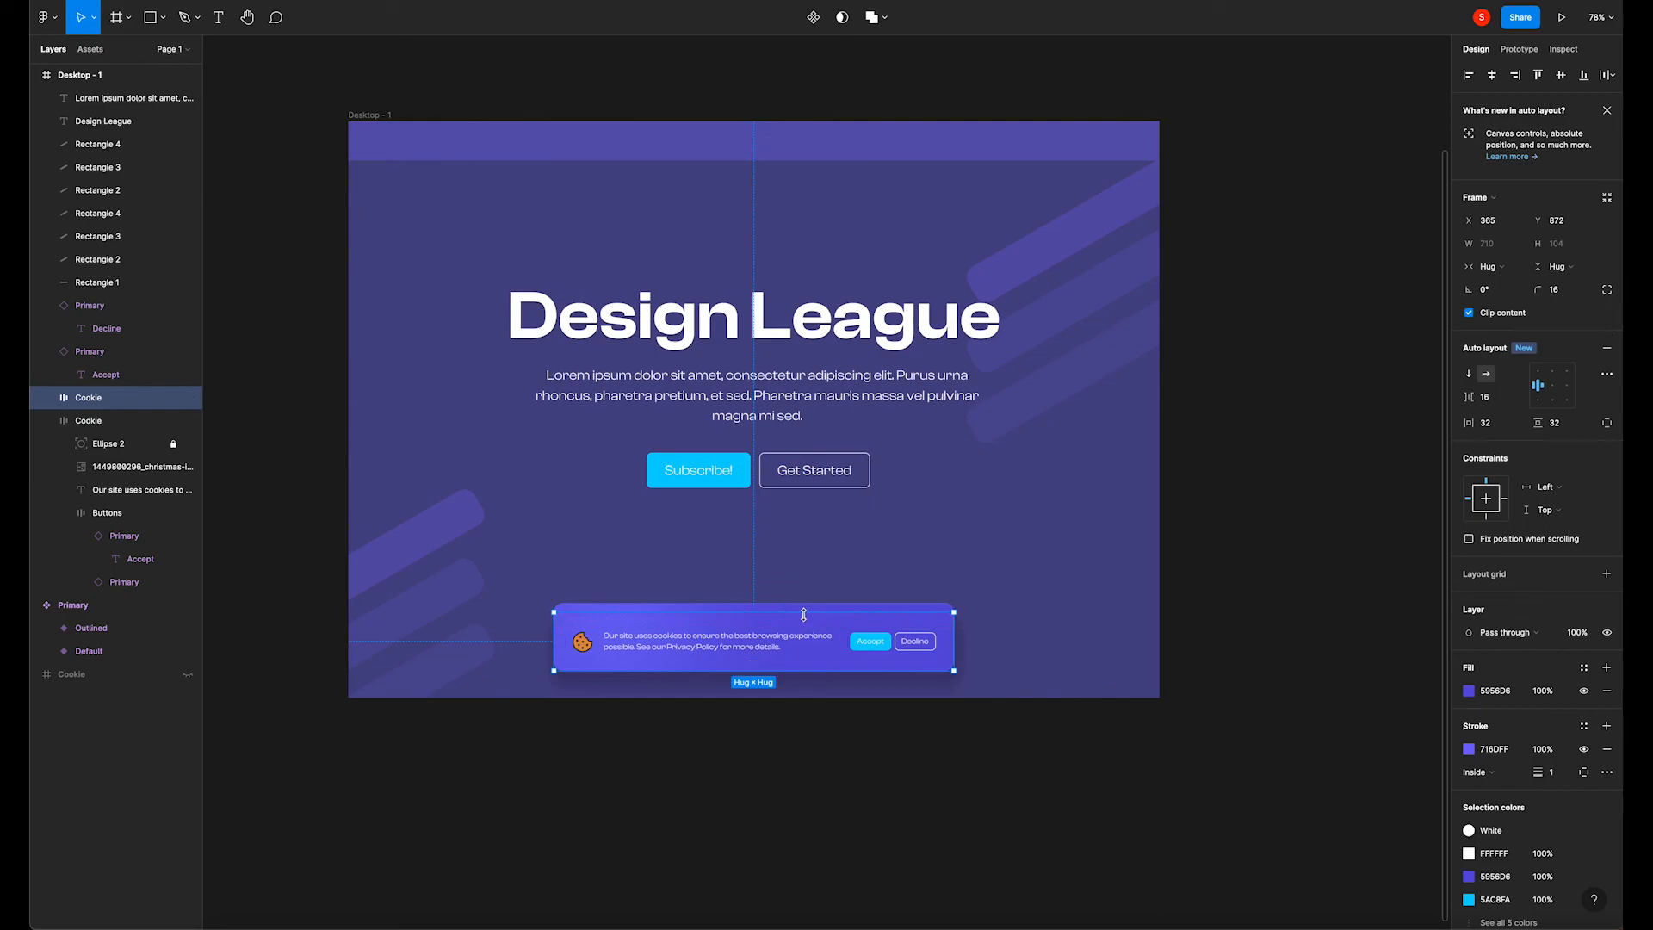
left_click_drag(812, 611, 886, 561)
key("Delete")
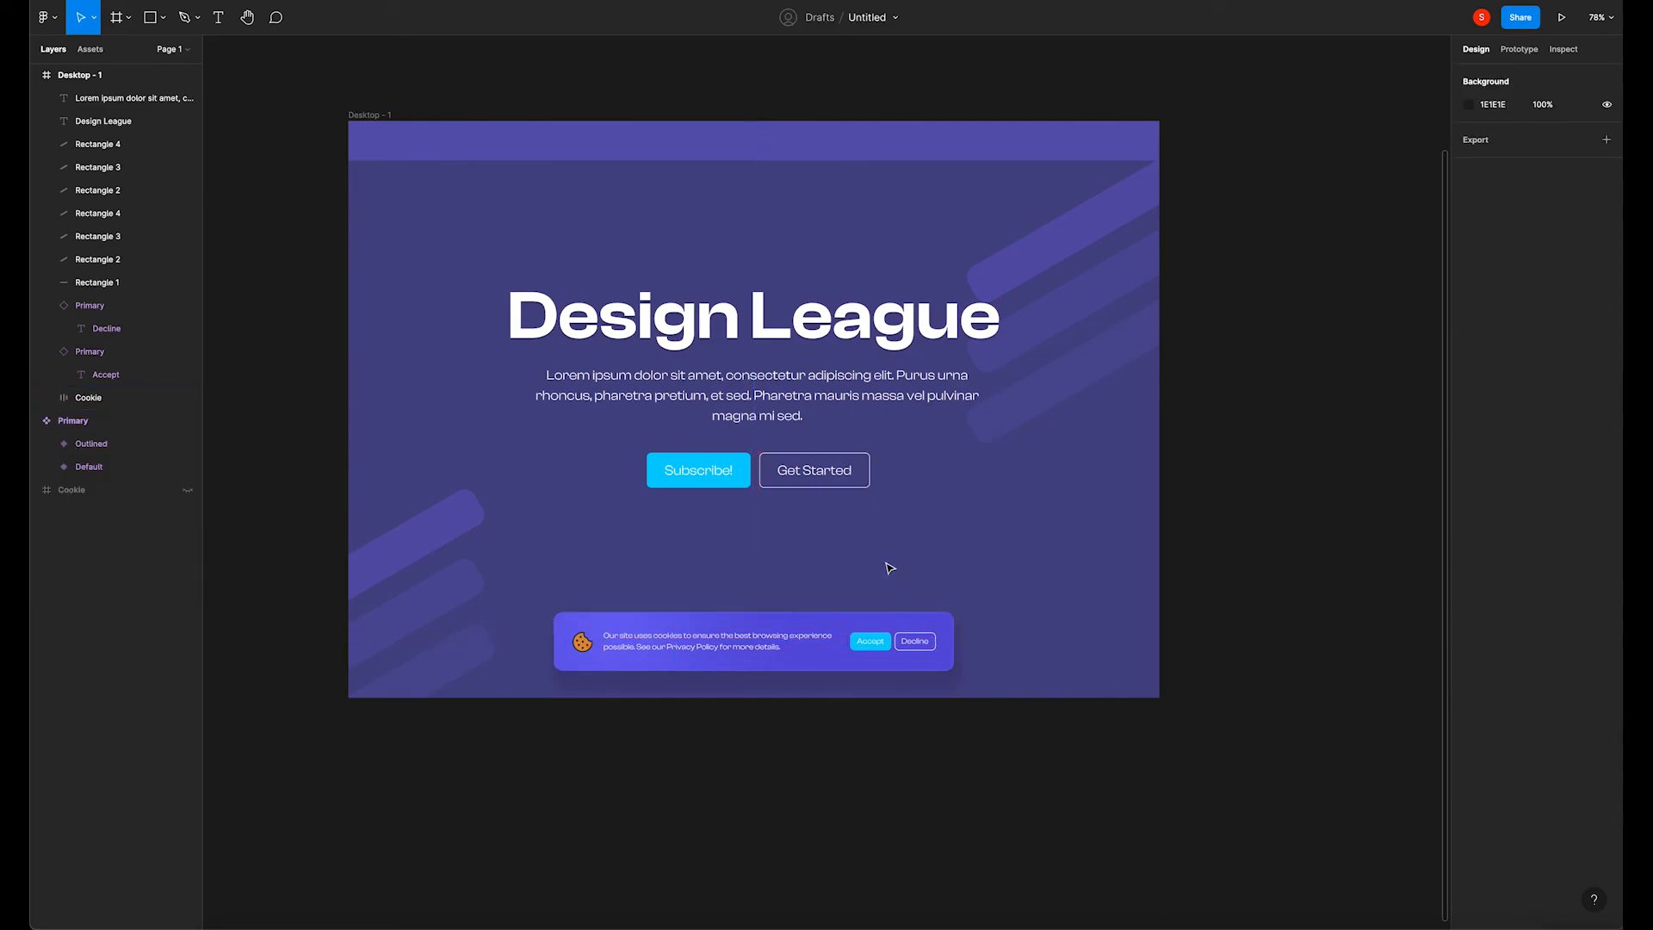
Match the Design League title's drop shadow to the cookie banner's shadow colour 0D0C30 and set its opacity to 30%.
left_click(761, 635)
scroll(1532, 775, "down", 3)
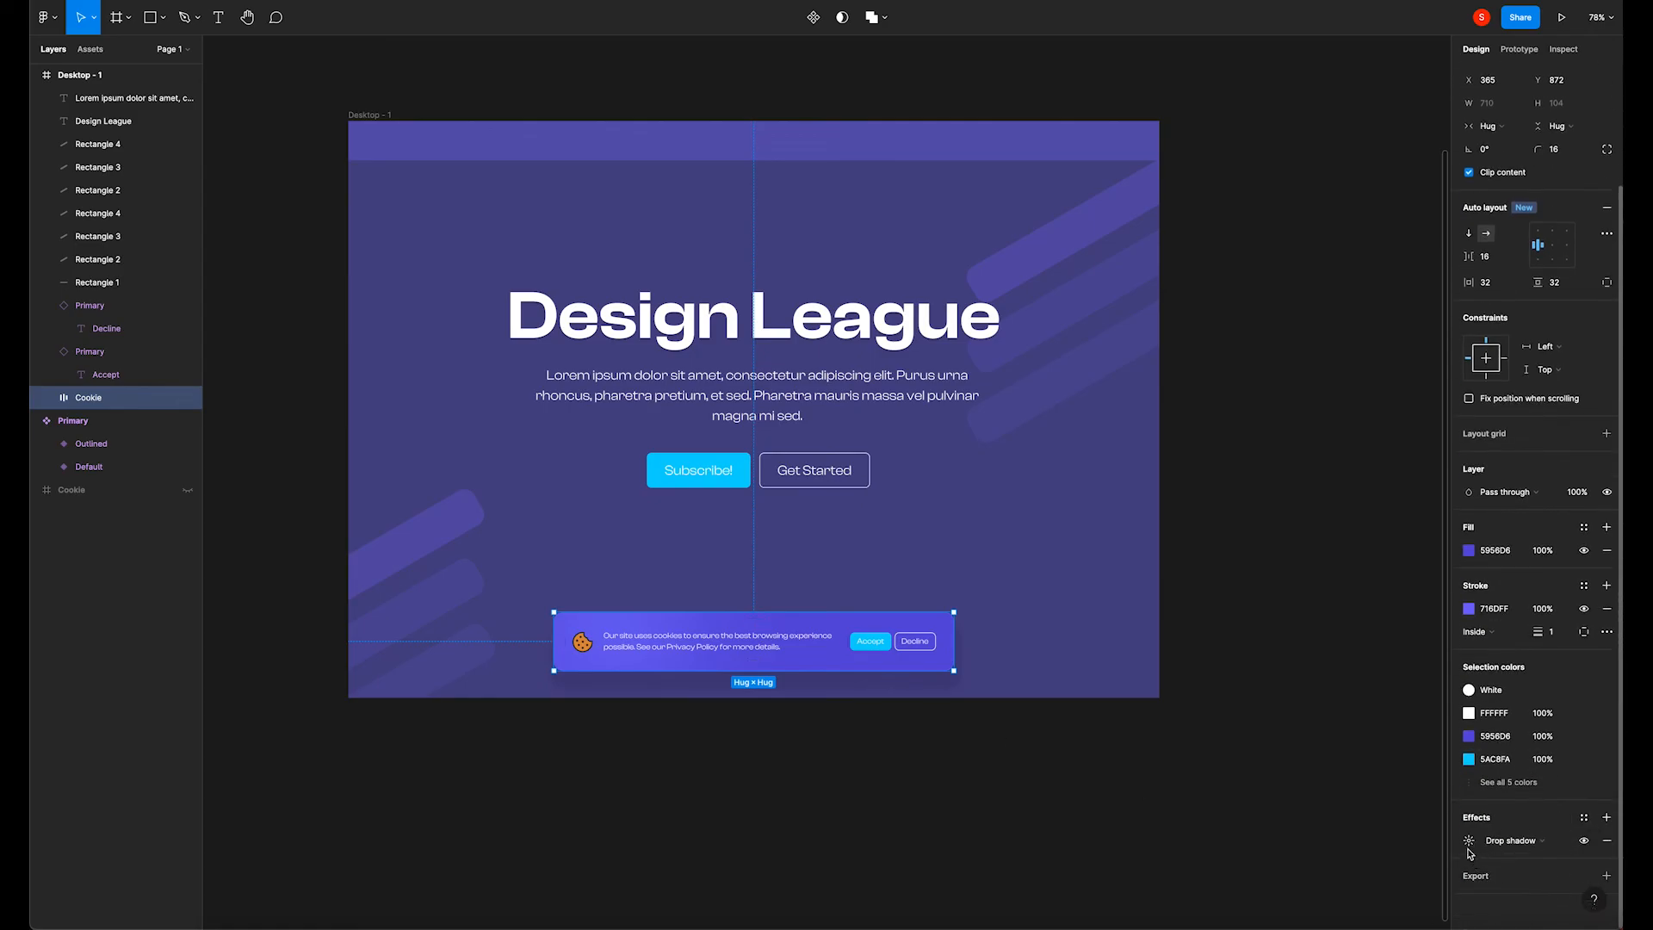
left_click(1469, 841)
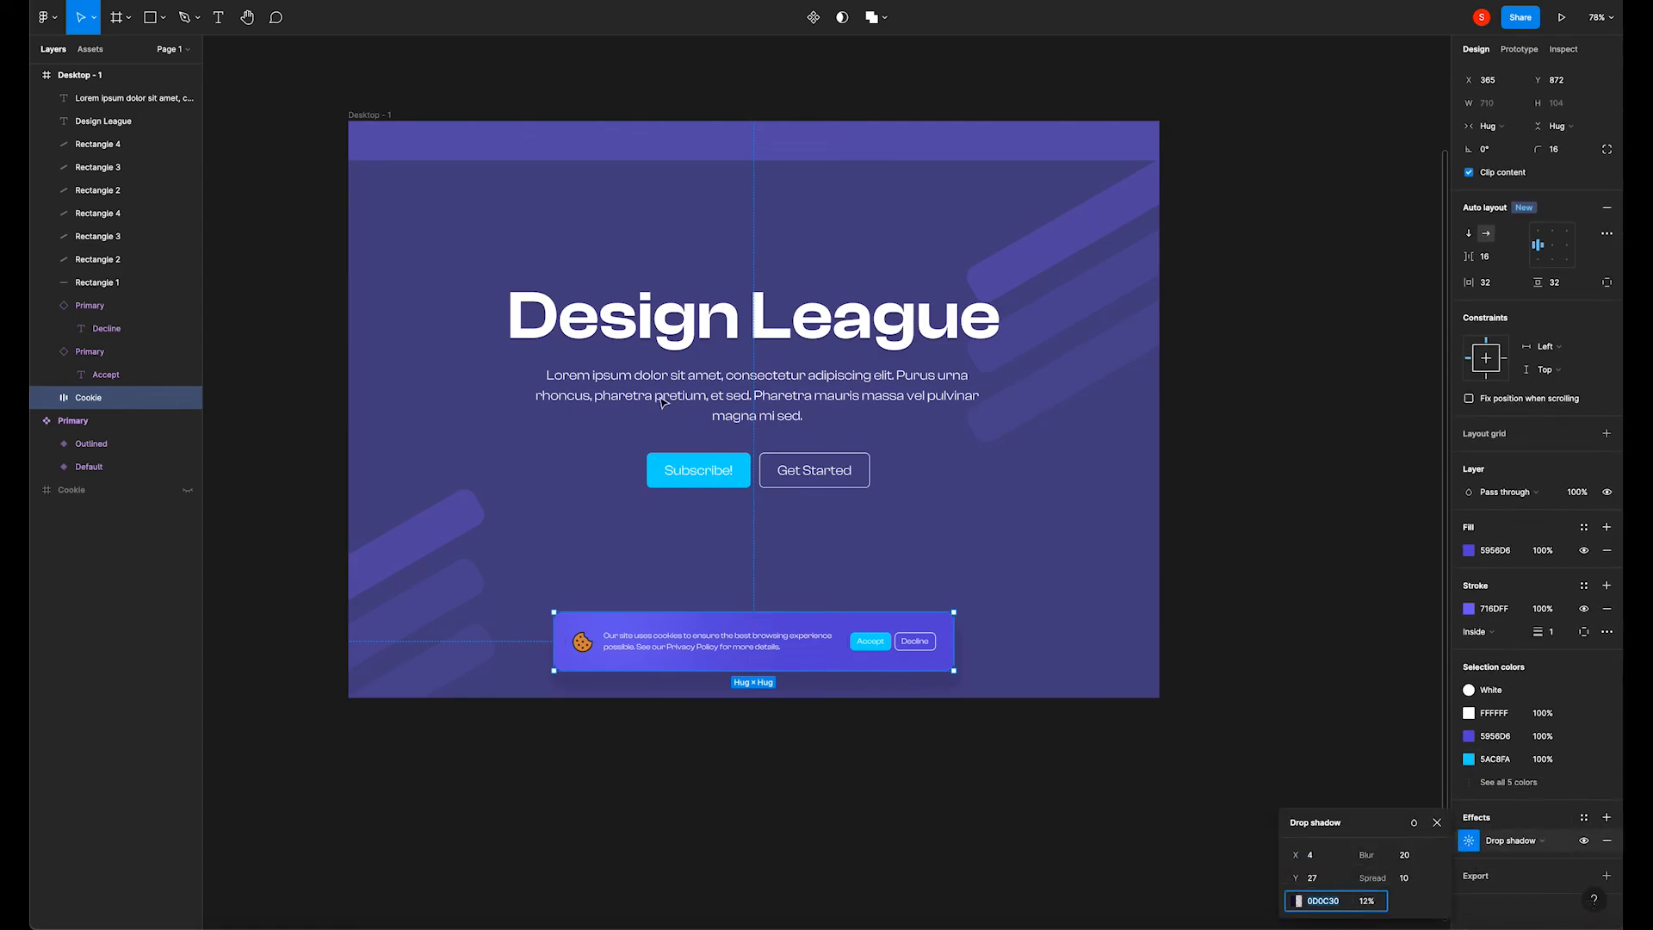
left_click(749, 323)
left_click(1469, 726)
left_click(1326, 807)
type("0D0C30")
key("Return")
left_click(1370, 809)
type("30")
key("Return")
left_click(1302, 567)
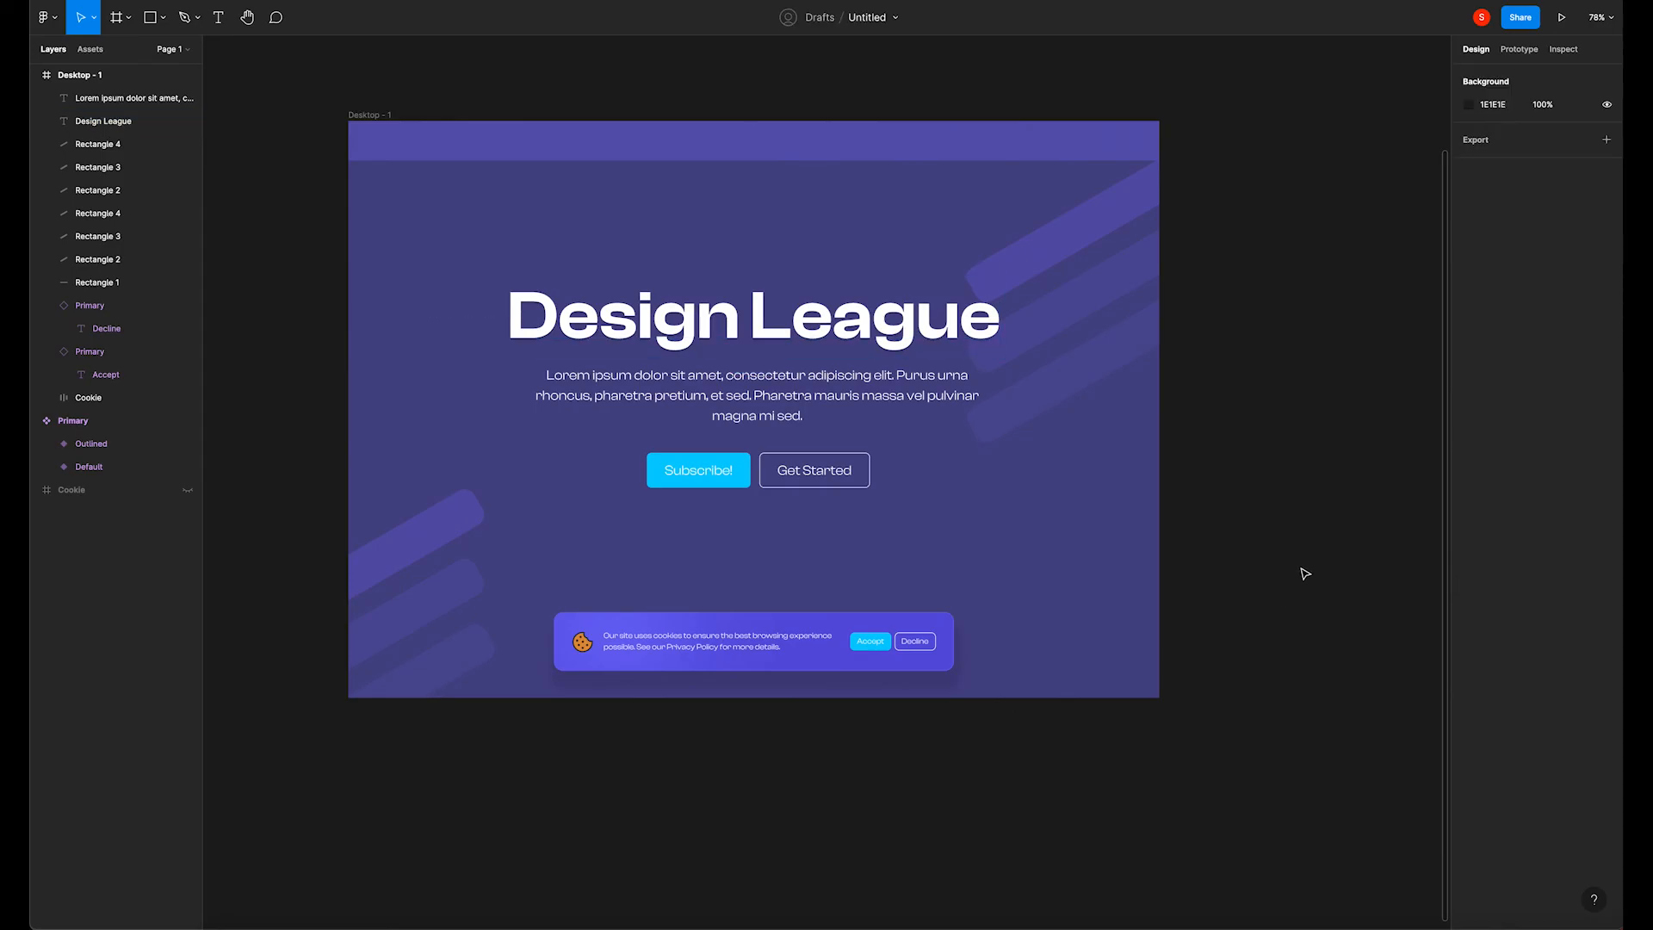
Copy the Design League title's drop shadow onto the lorem ipsum paragraph below it.
left_click(790, 394)
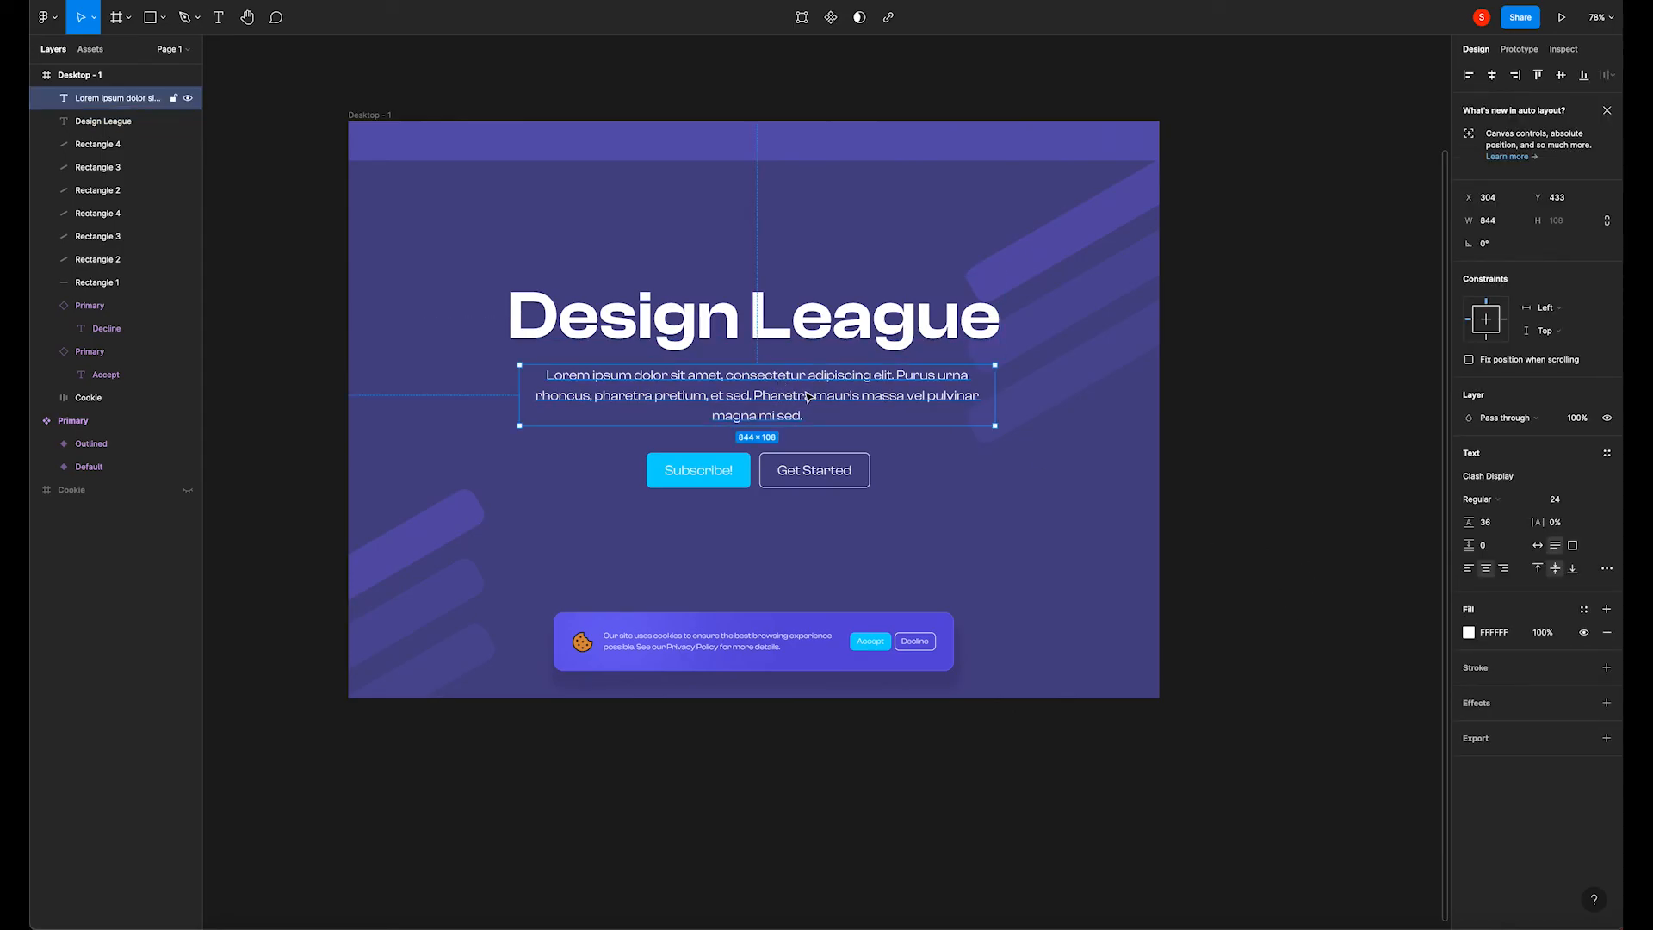
left_click(1206, 472)
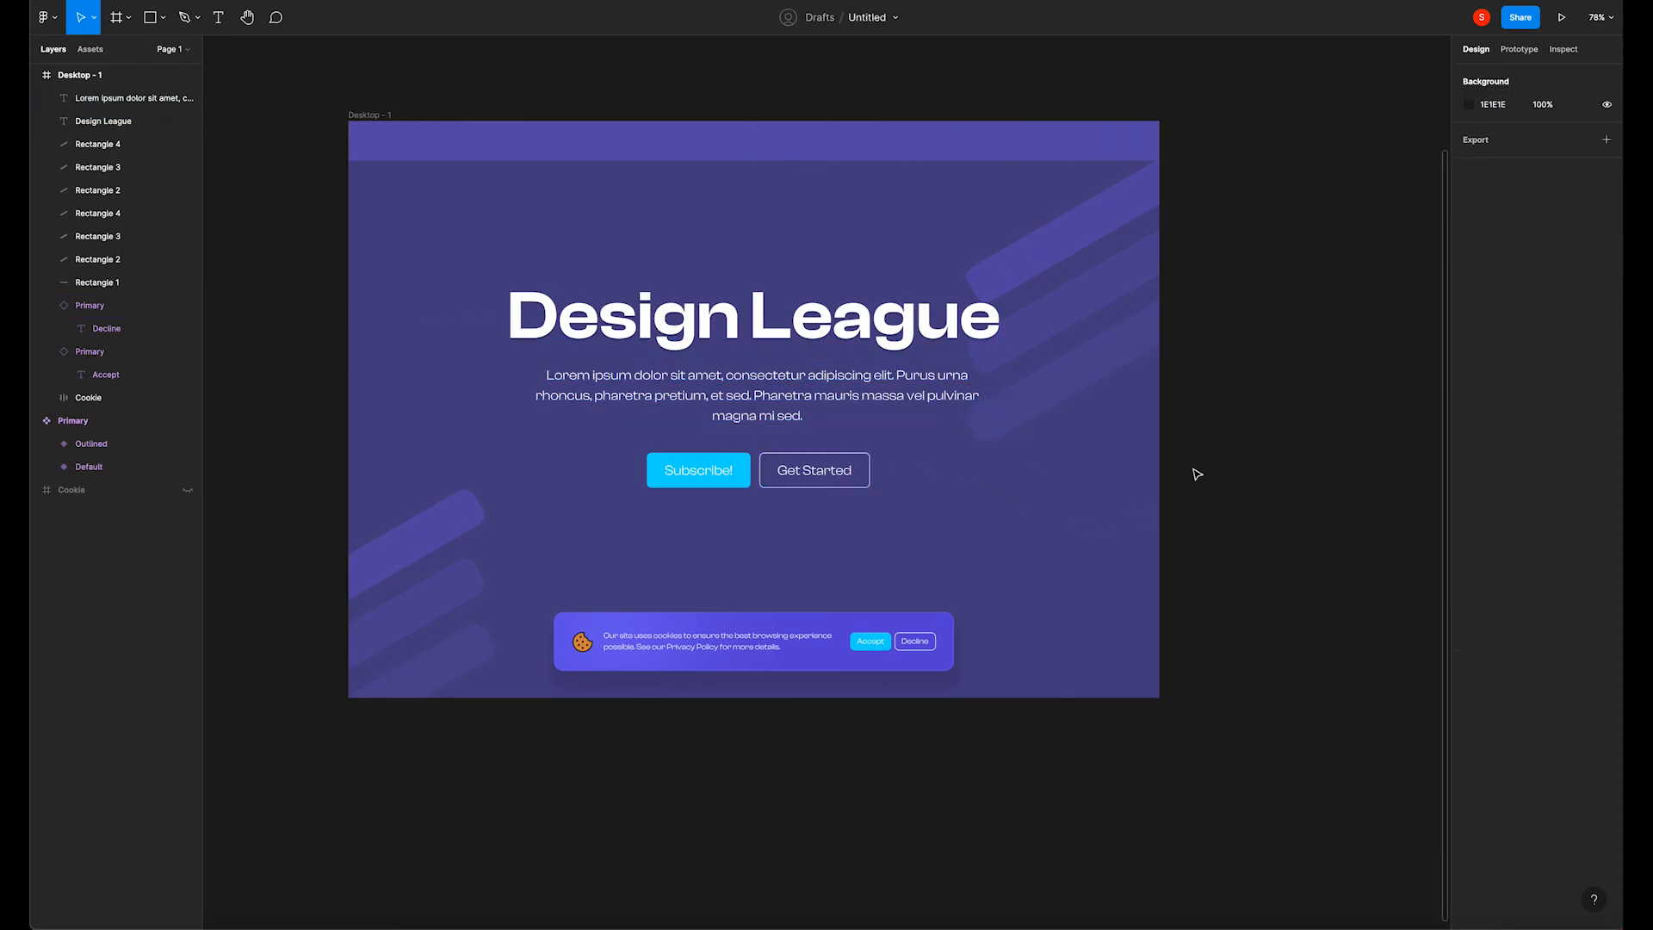
left_click(769, 402)
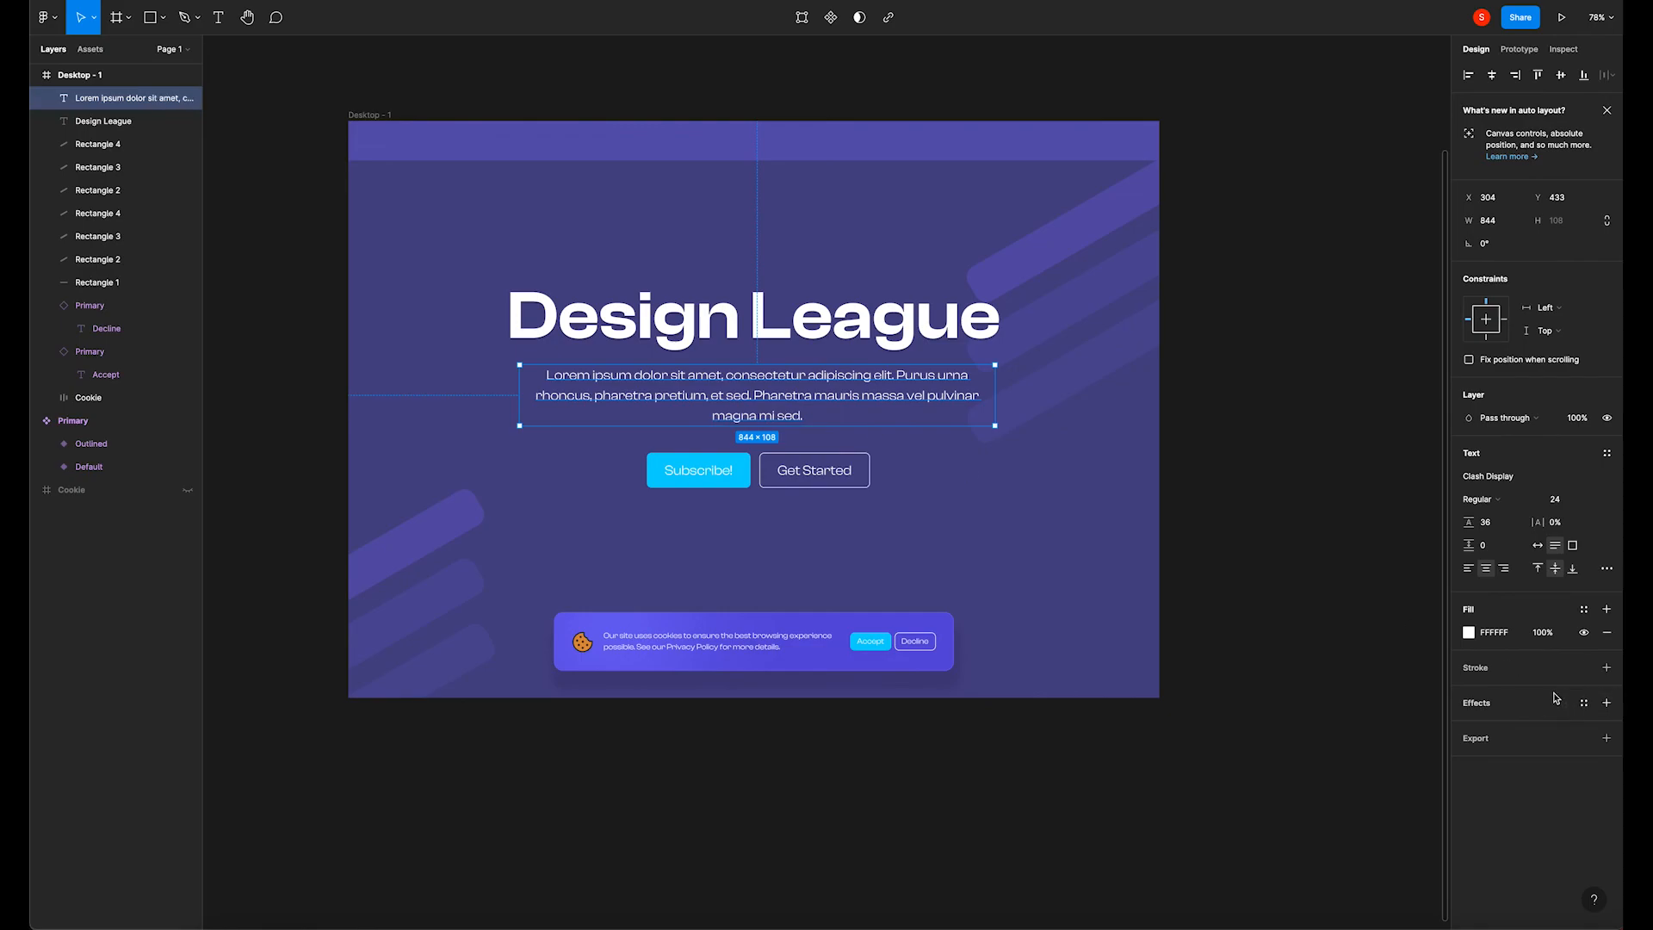
left_click(847, 321)
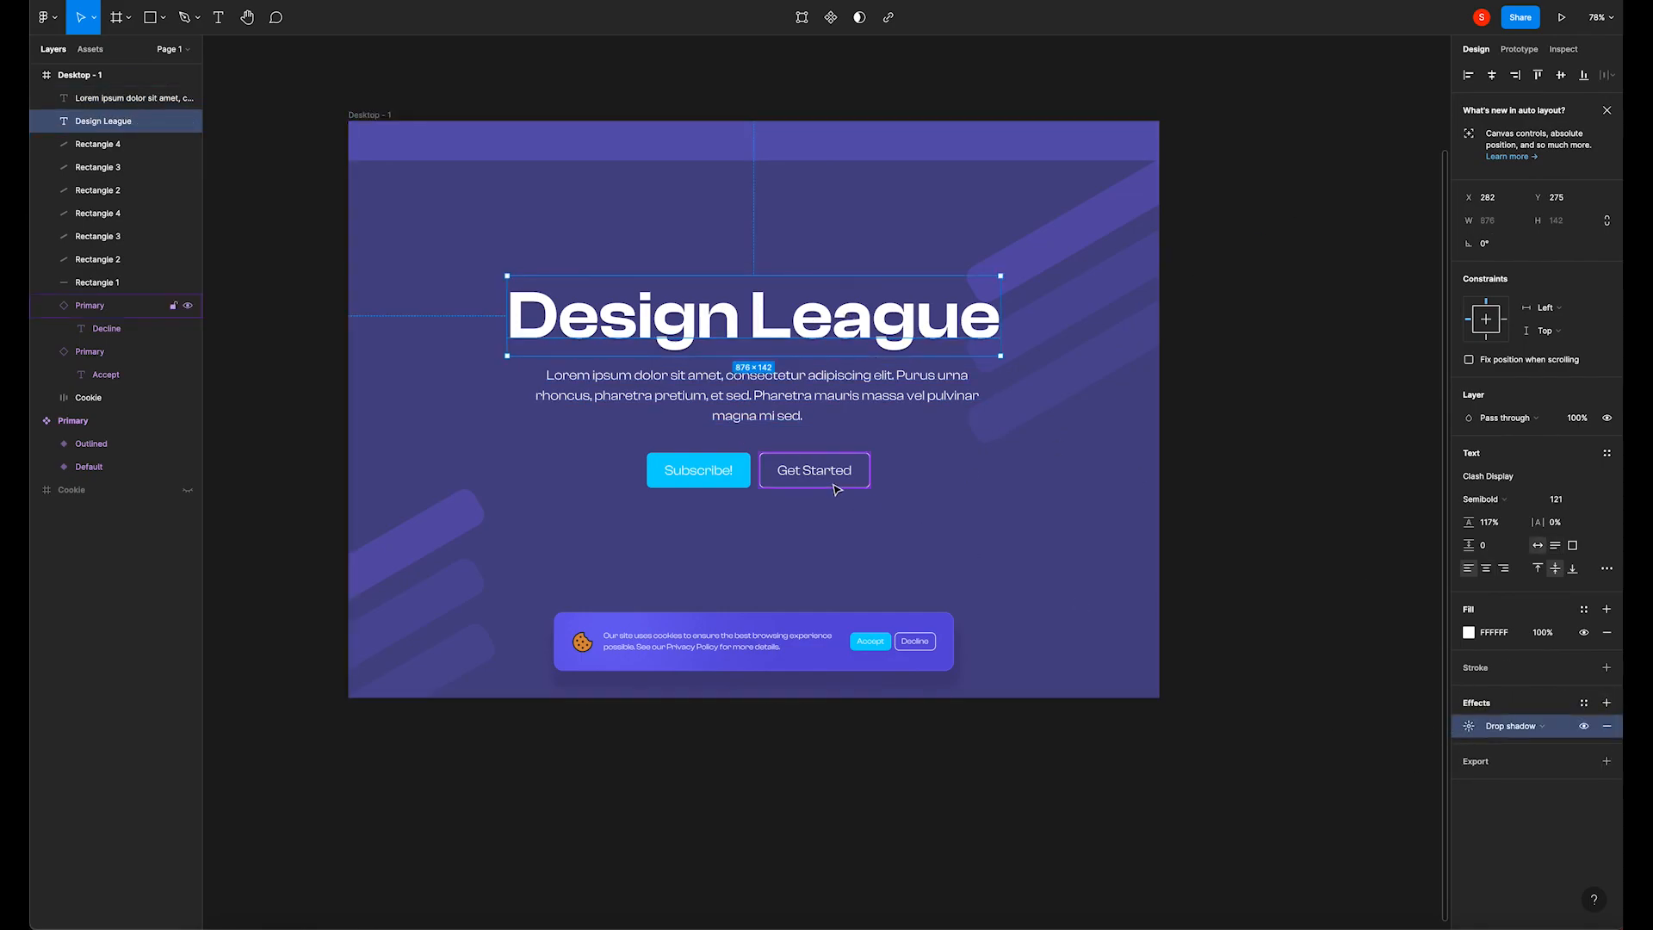
left_click(836, 411)
left_click(1313, 616)
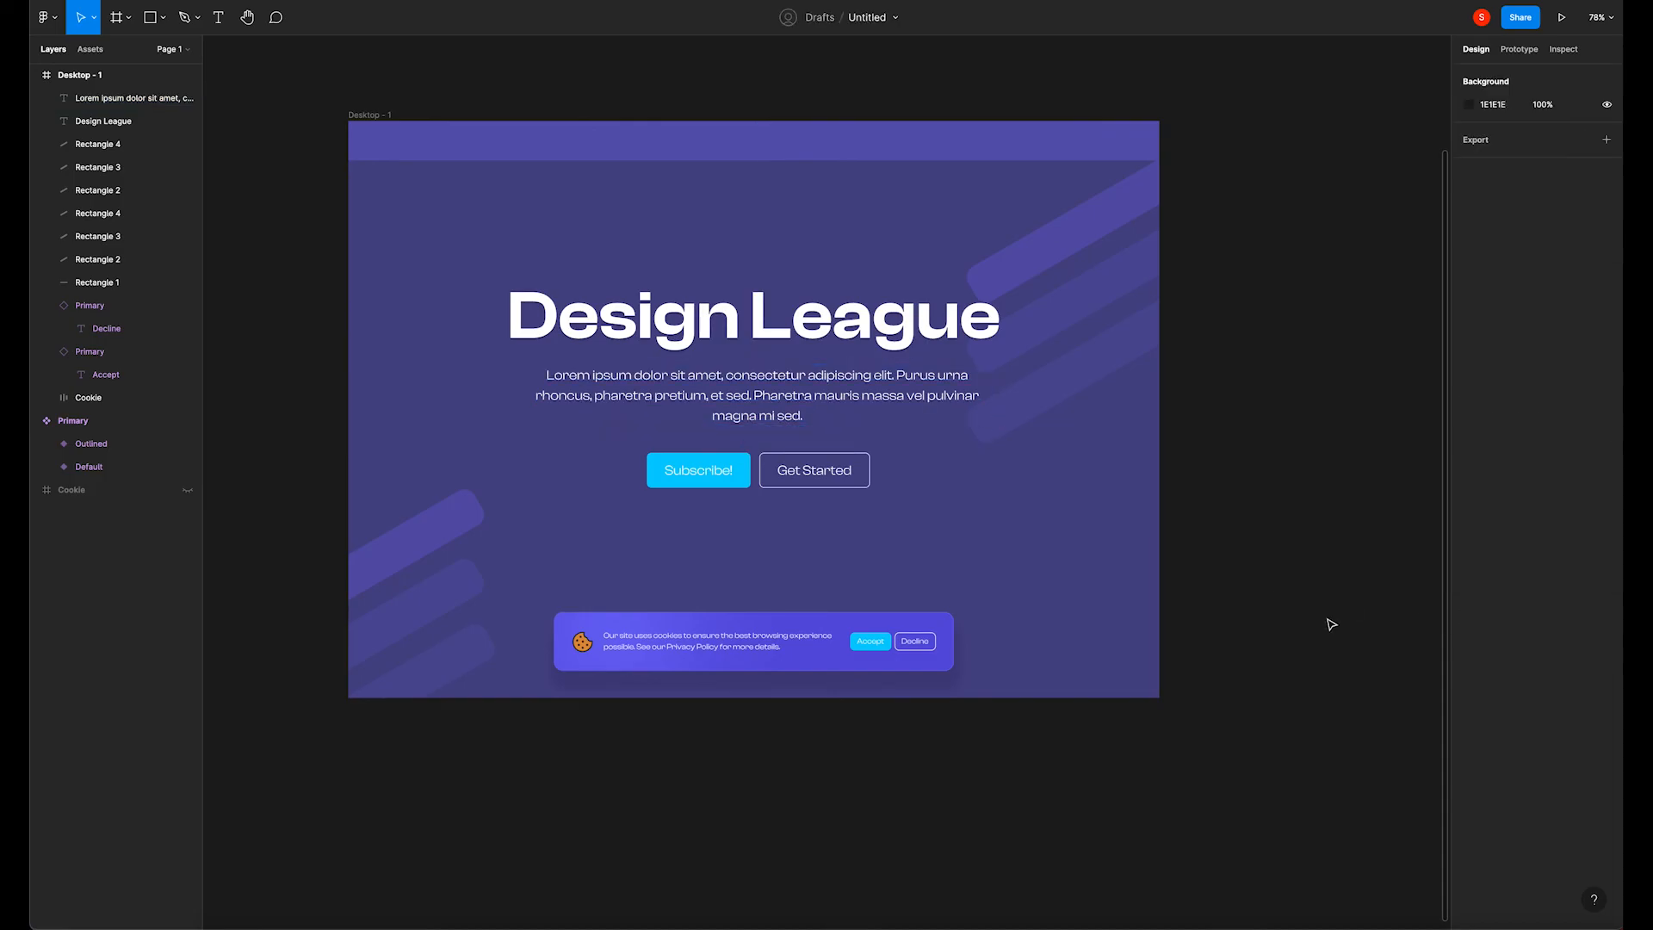
Move the title, paragraph and both call-to-action buttons together slightly down in the frame.
left_click_drag(620, 542, 854, 327)
left_click(1033, 551)
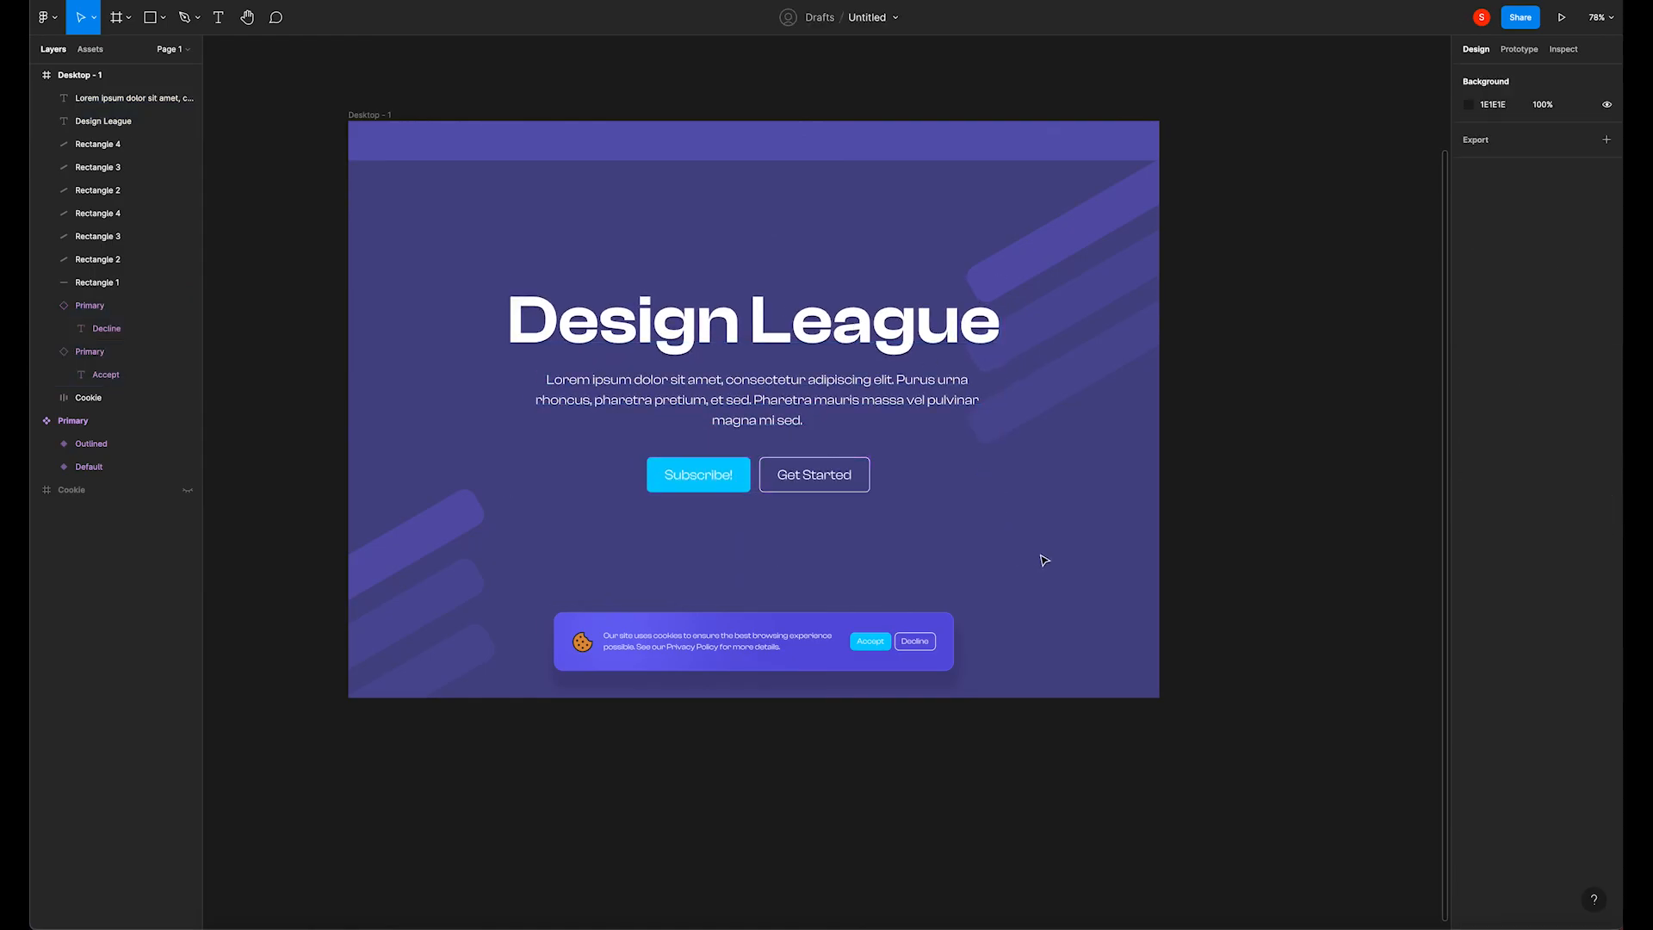
Change the Desktop - 1 frame's fill to a vertical linear gradient fading from purple to transparent, and fine-tune the purple stop.
left_click(366, 115)
left_click(1469, 477)
left_click(1314, 479)
left_click(1320, 498)
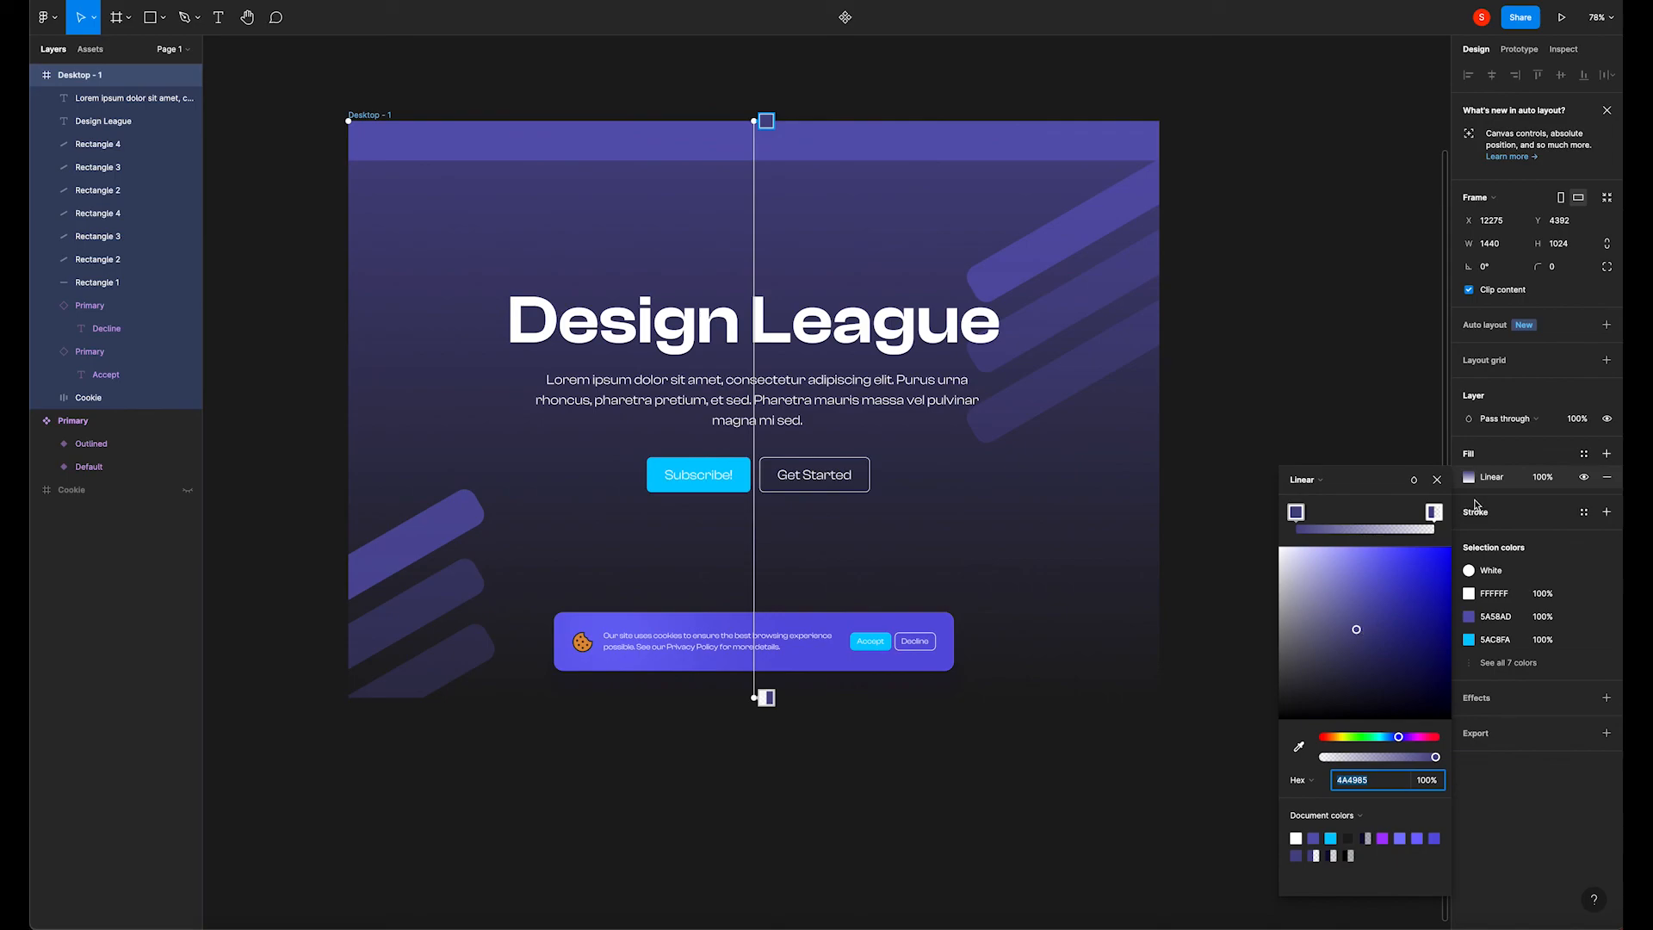
left_click_drag(1359, 633, 1357, 628)
left_click(1437, 480)
left_click(1344, 457)
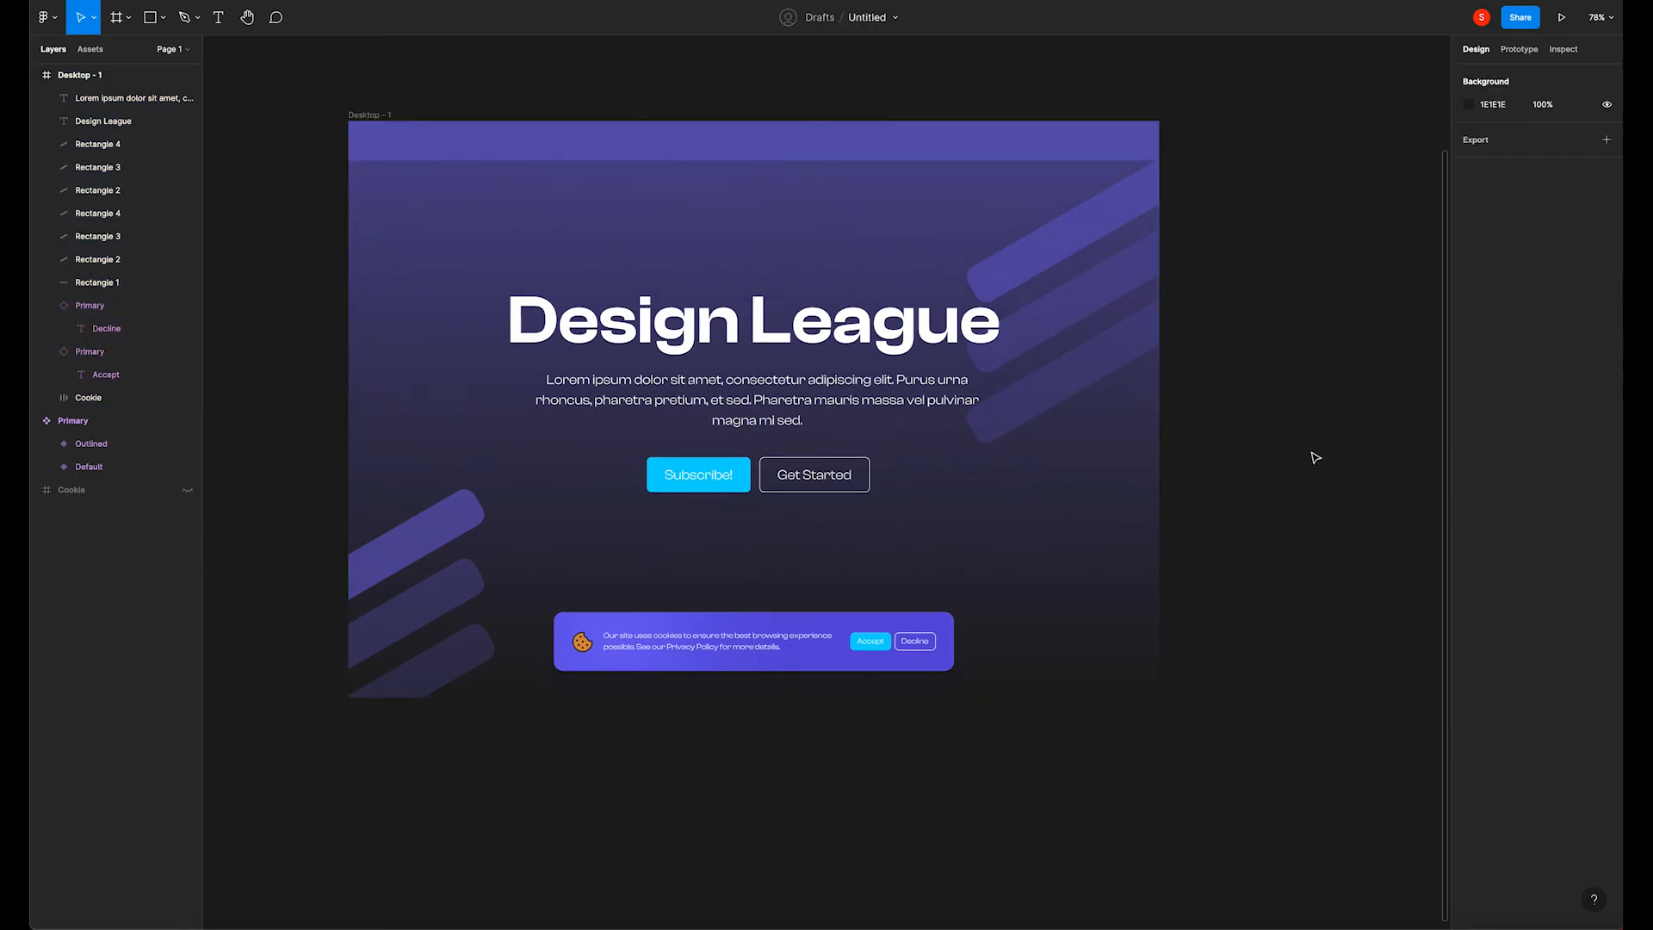
left_click(372, 120)
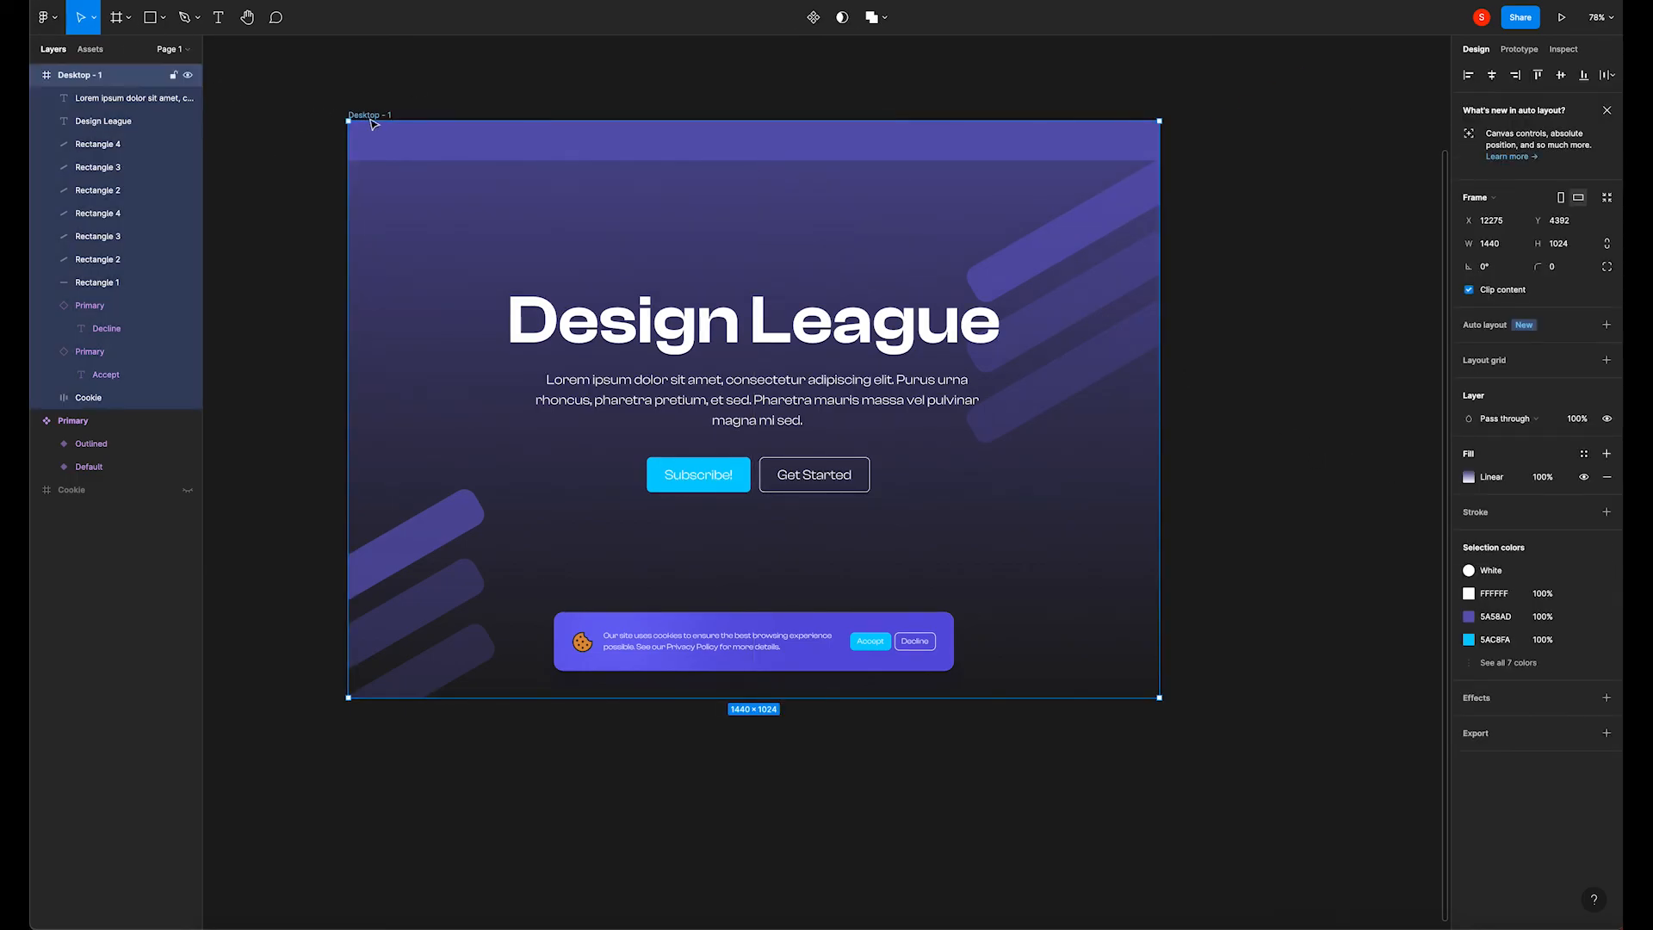
left_click(1231, 442)
Move the title, paragraph and both call-to-action buttons together up to 266 px below the frame's upper edge.
scroll(811, 409, "down", 2)
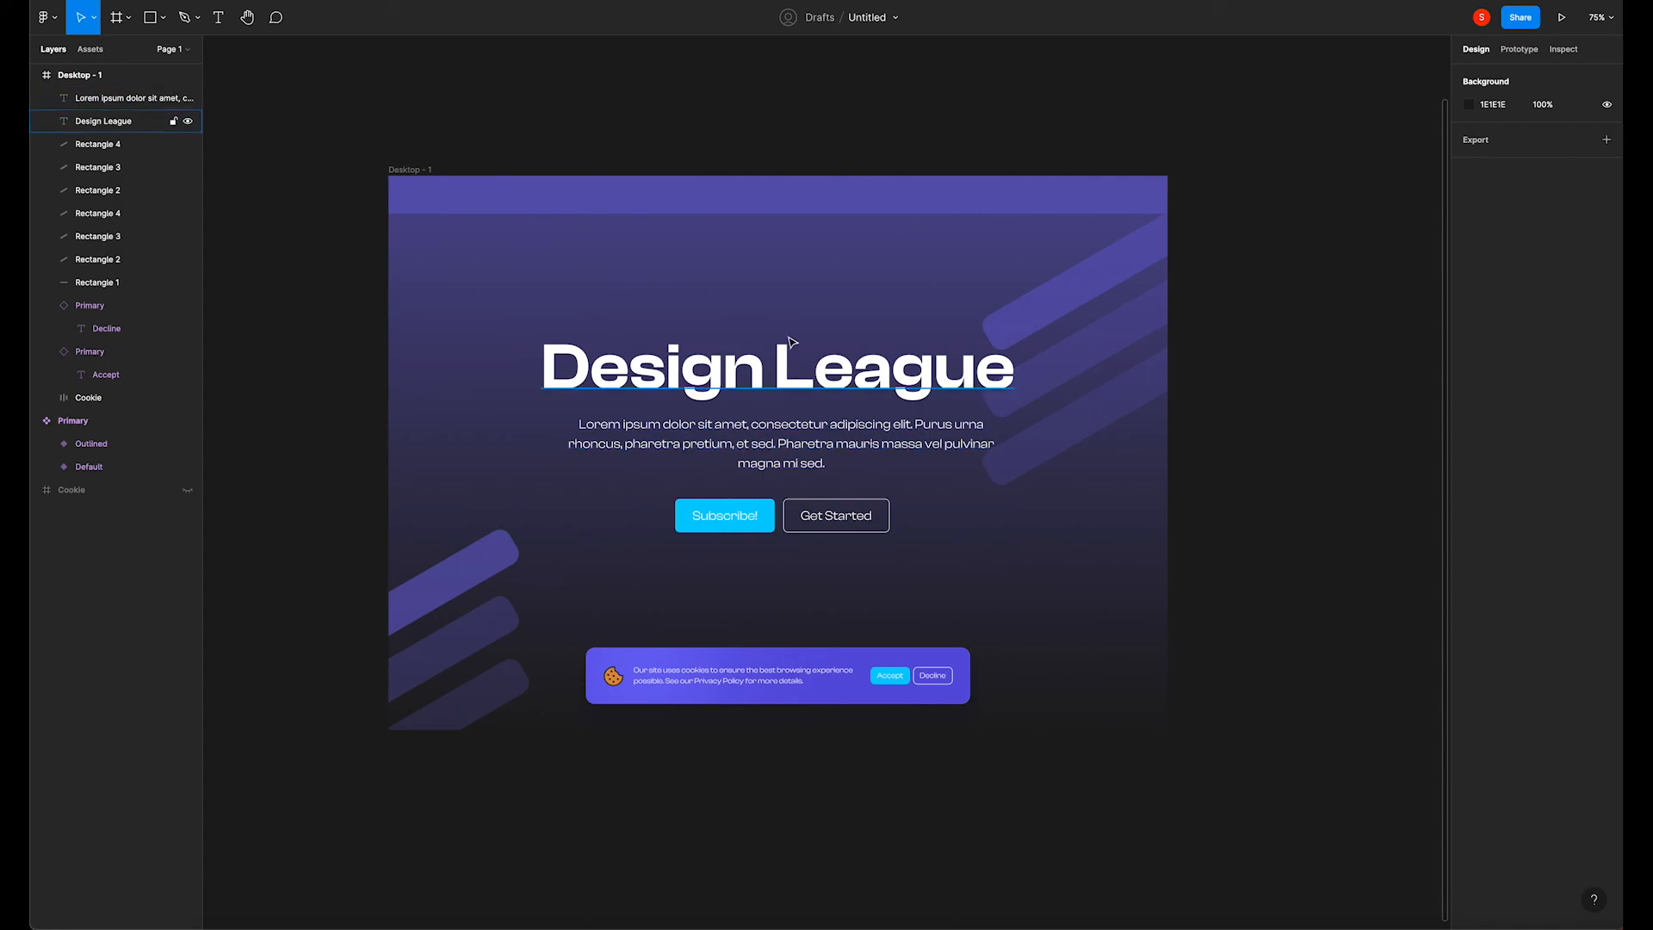
left_click_drag(777, 416, 863, 517)
left_click_drag(865, 441, 862, 427)
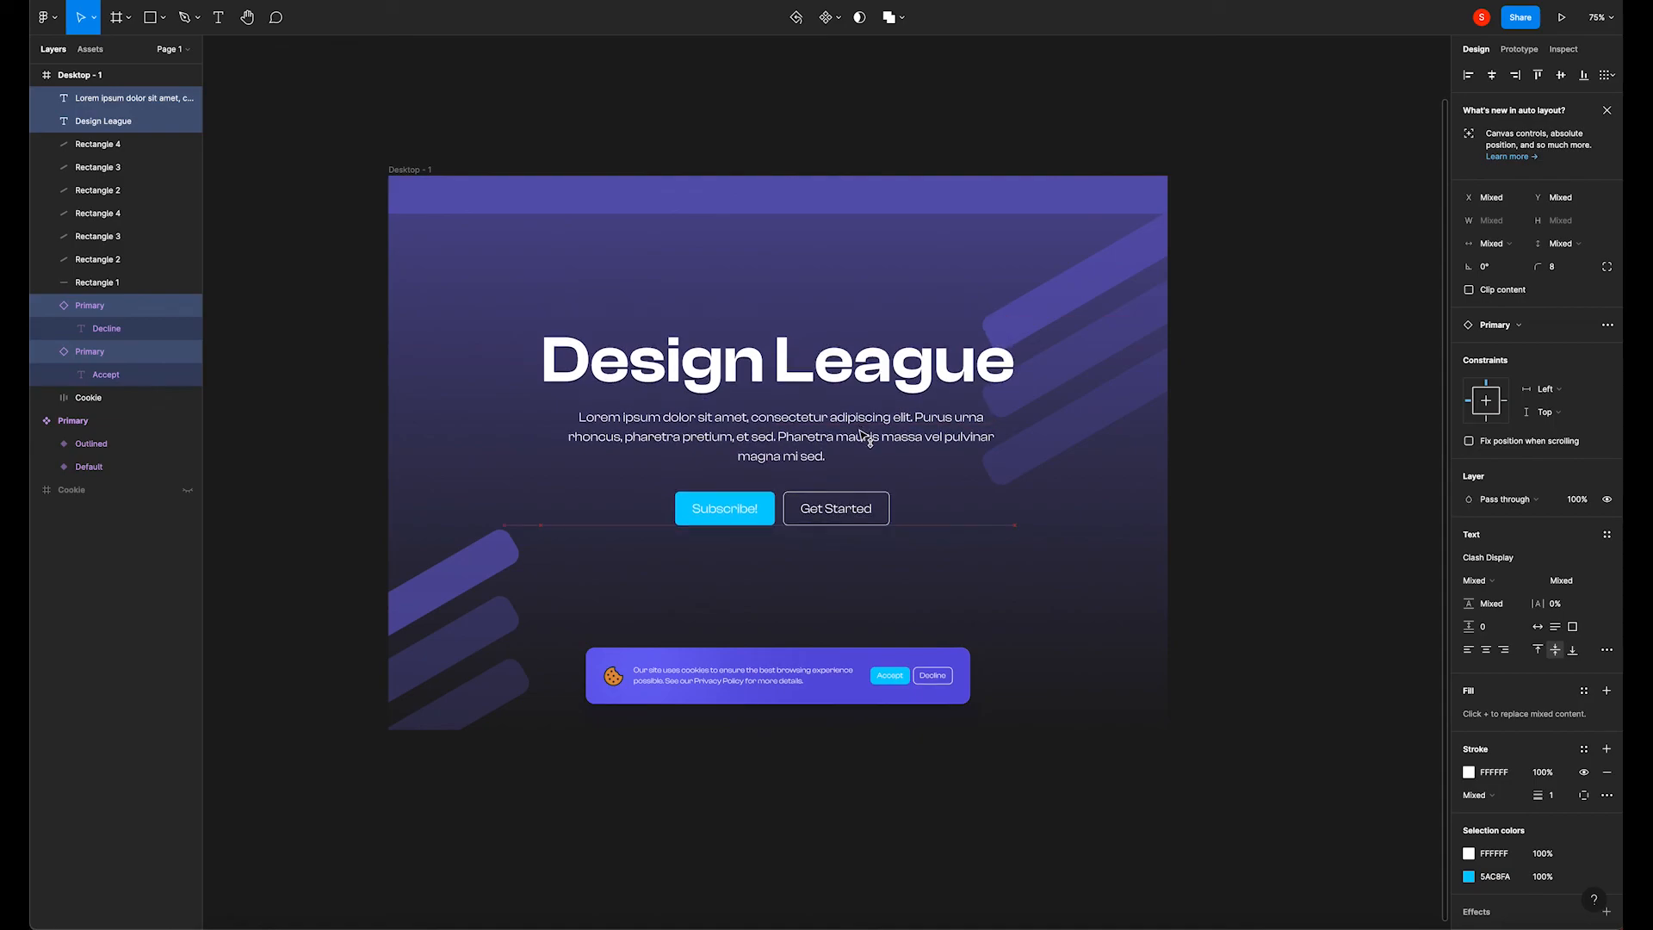
left_click_drag(861, 435, 861, 432)
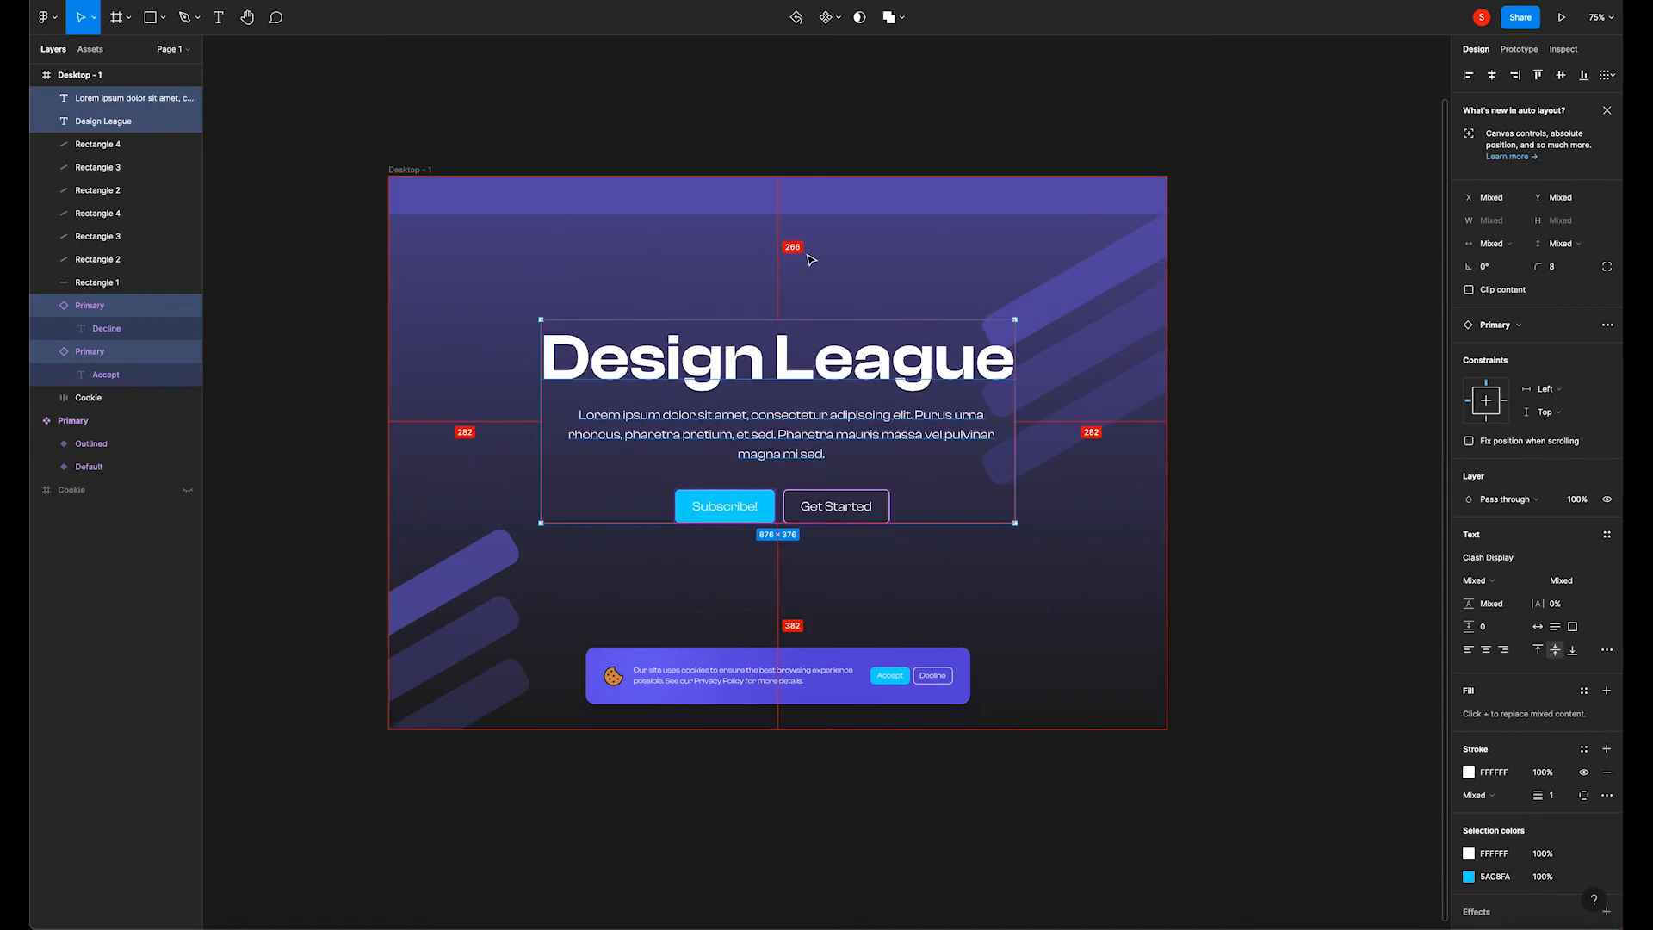
Nudge the title, paragraph and buttons down to 282 px from the frame's upper edge and back up to 258 px.
key("Down")
key("Down")
key("Down")
key("Down")
key("Down")
key("Down")
key("Down")
key("Down")
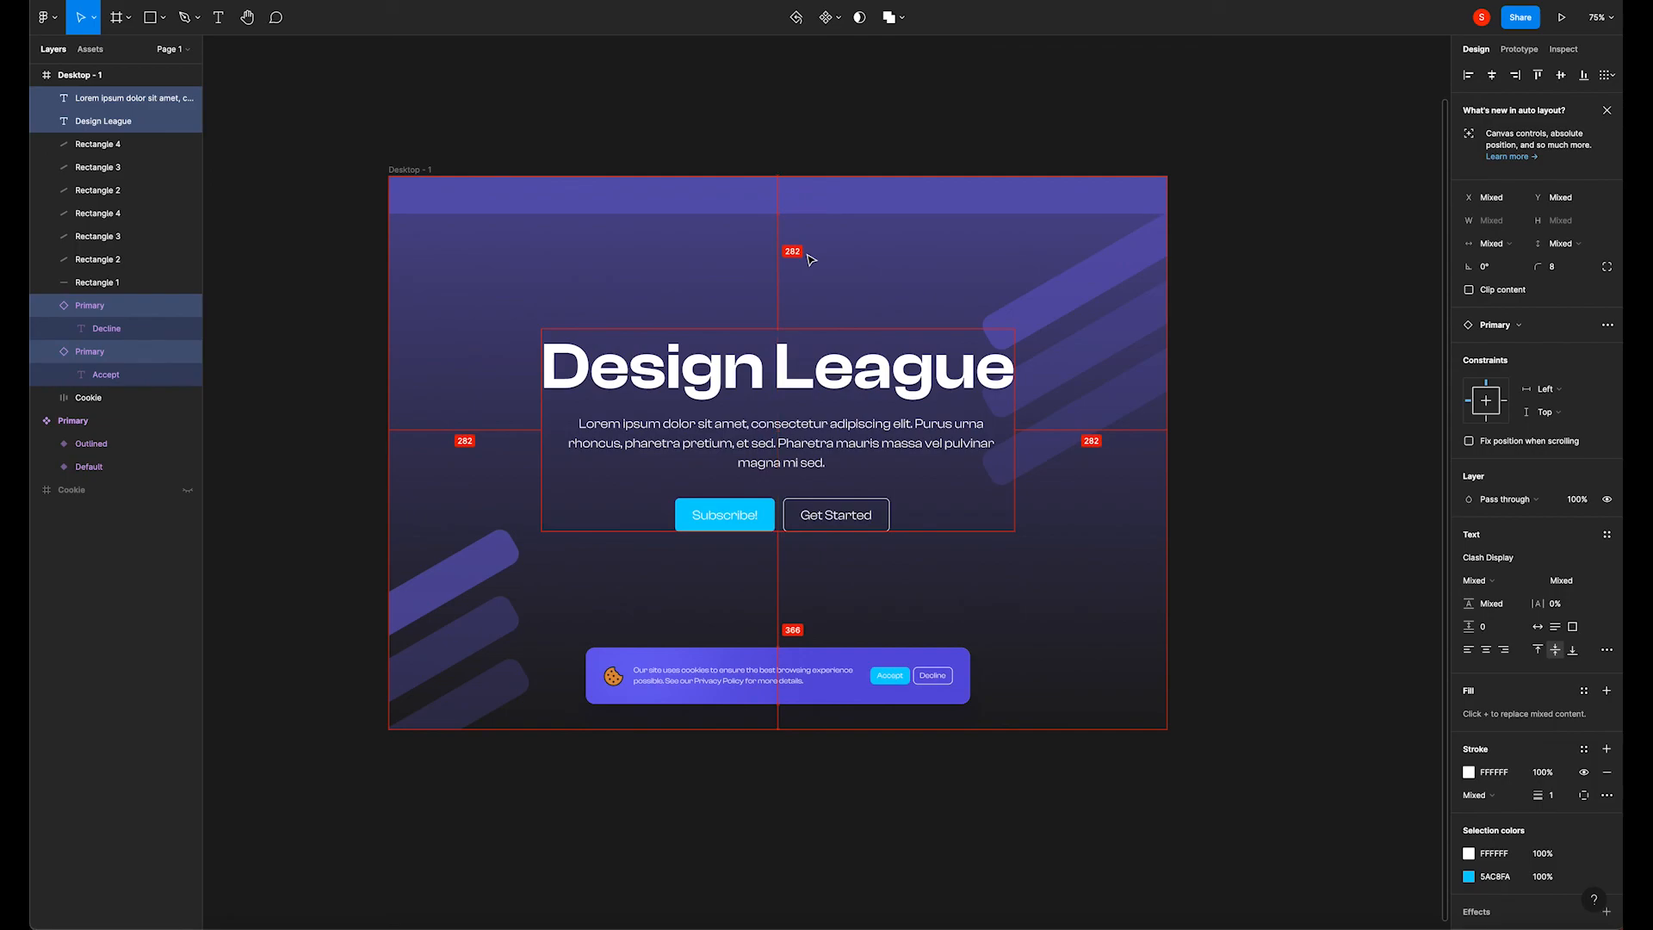
key("shift+Up")
key("shift+Up")
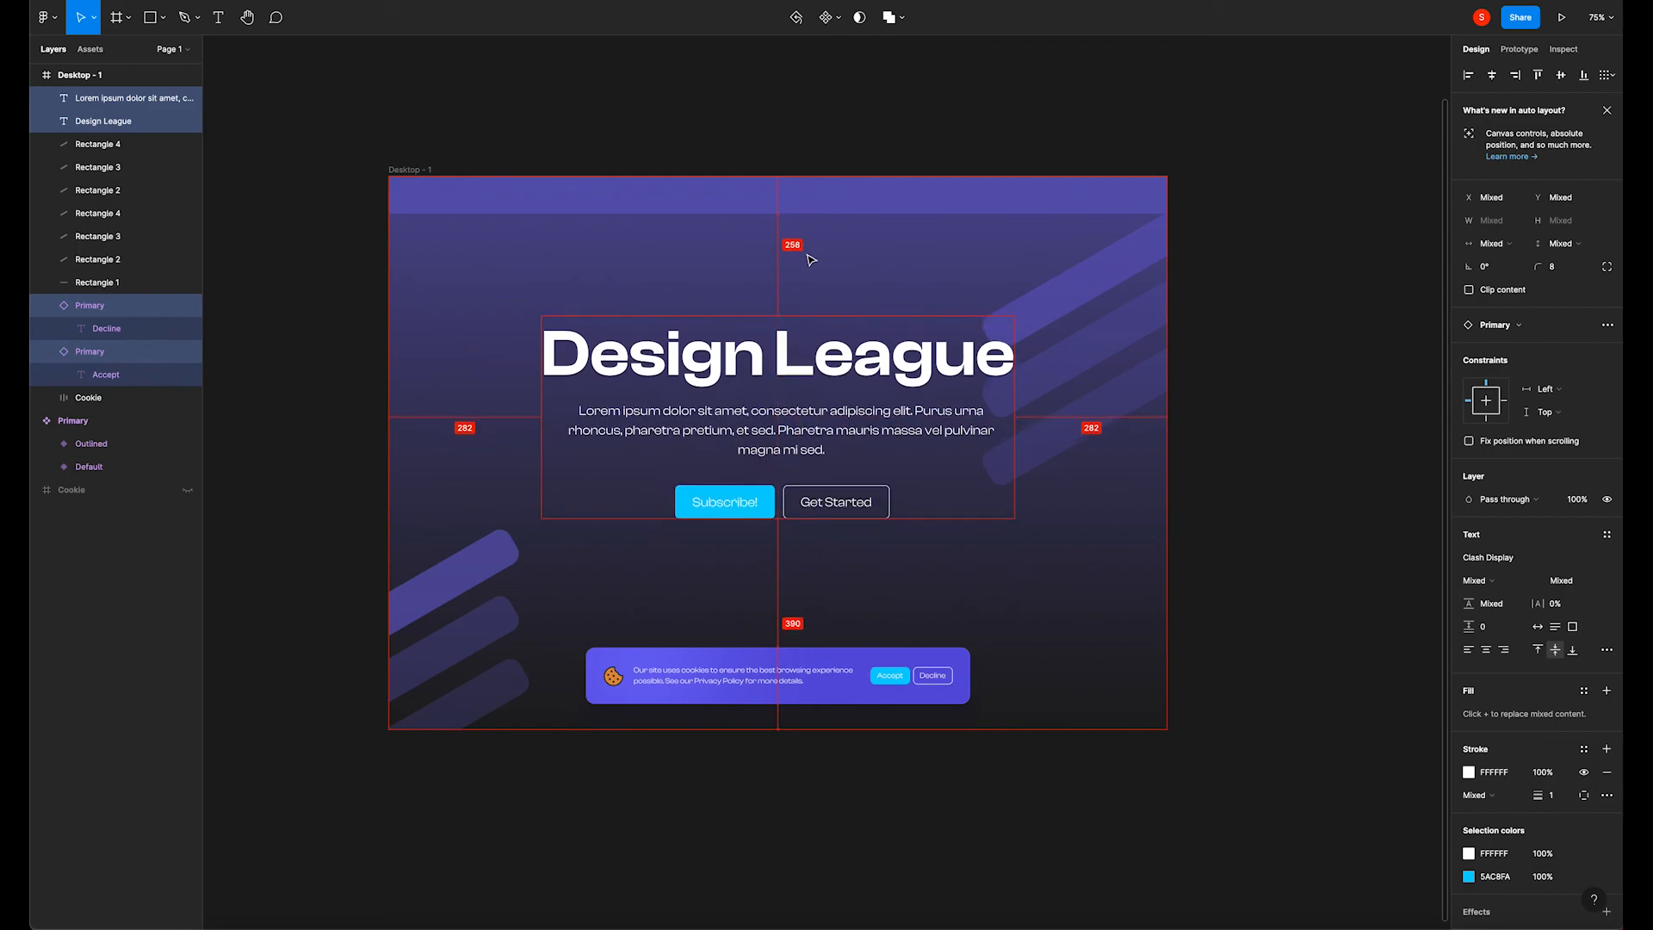
left_click(326, 314)
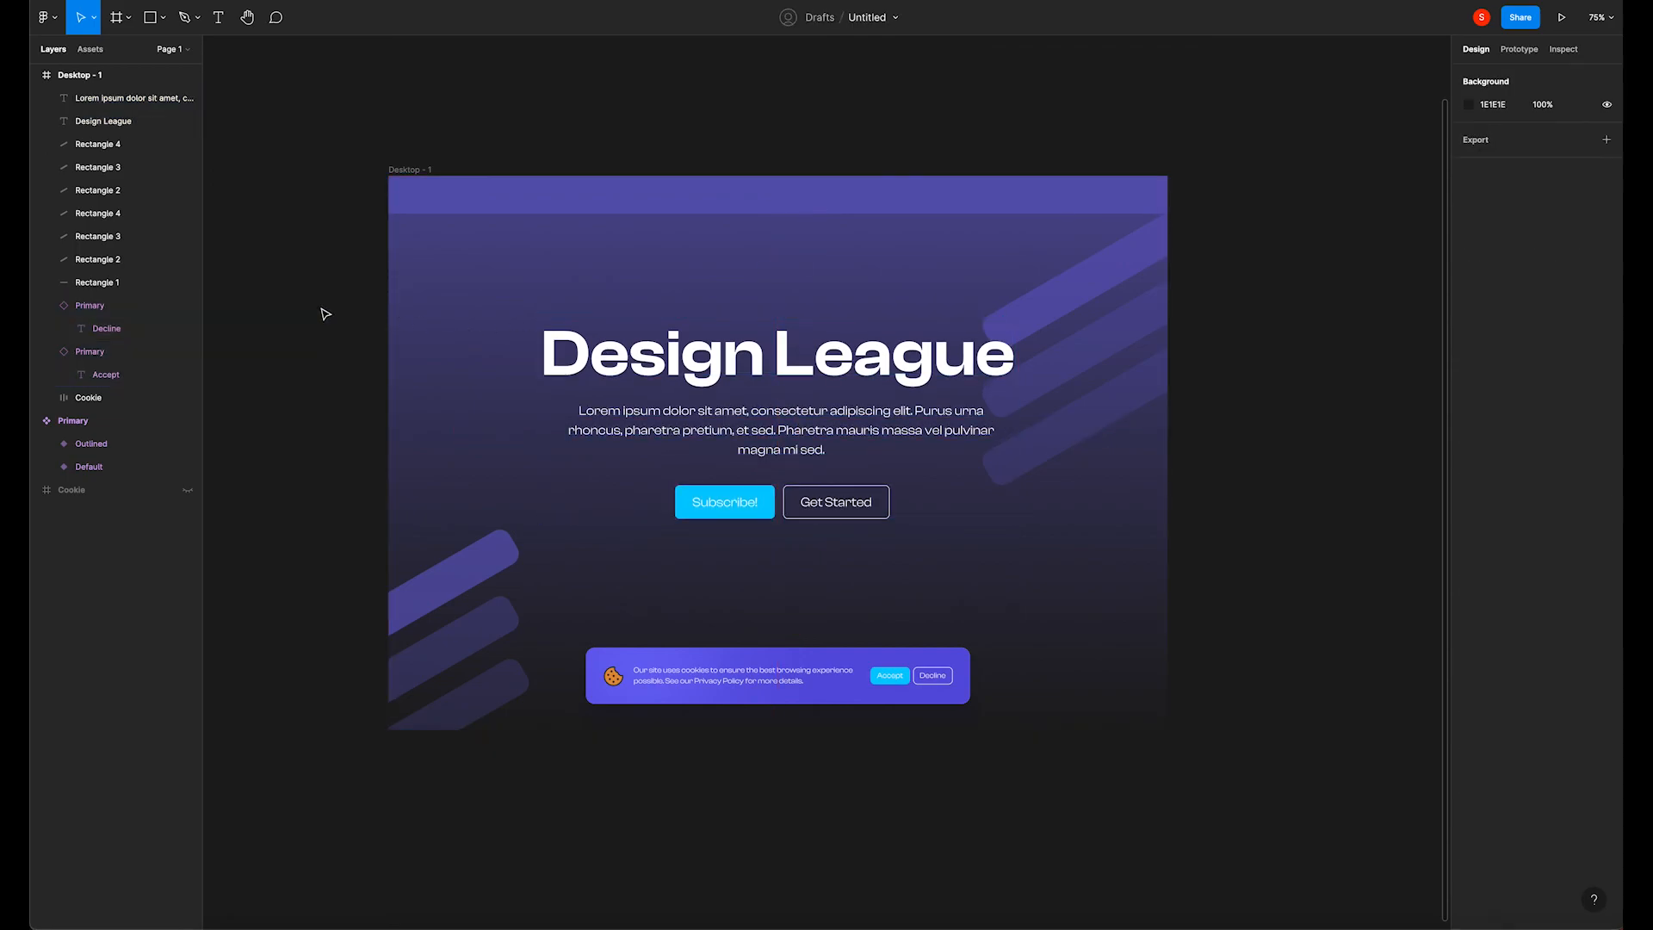